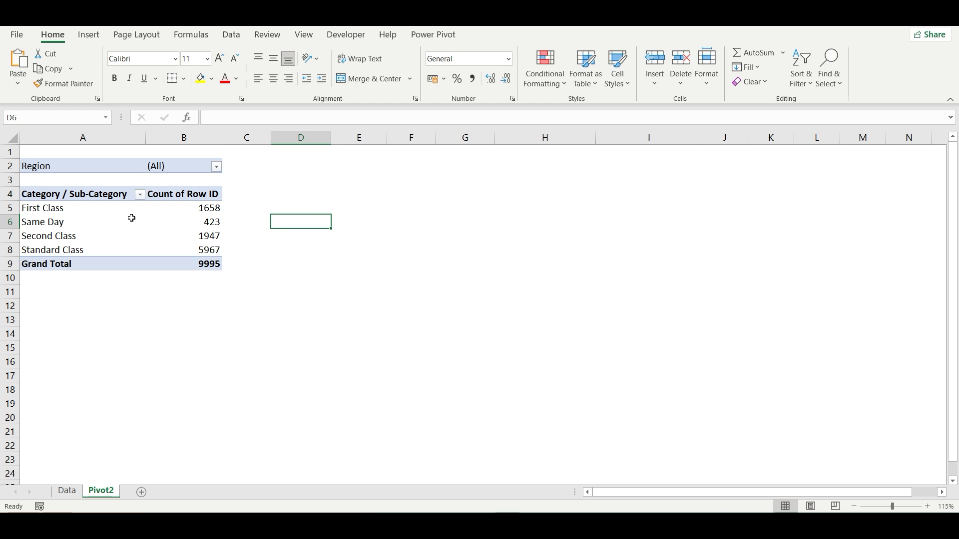
- Snip the shortcut menu of the Same Day row label from the screen and paste it as a picture at G4
{"action": "right_click", "coordinate": [85, 220]}
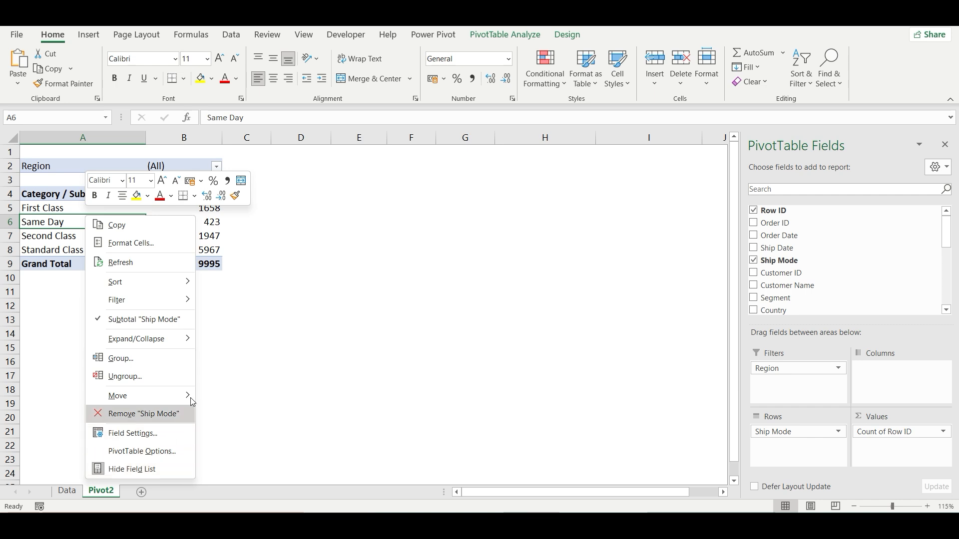
{"action": "left_click", "coordinate": [235, 349]}
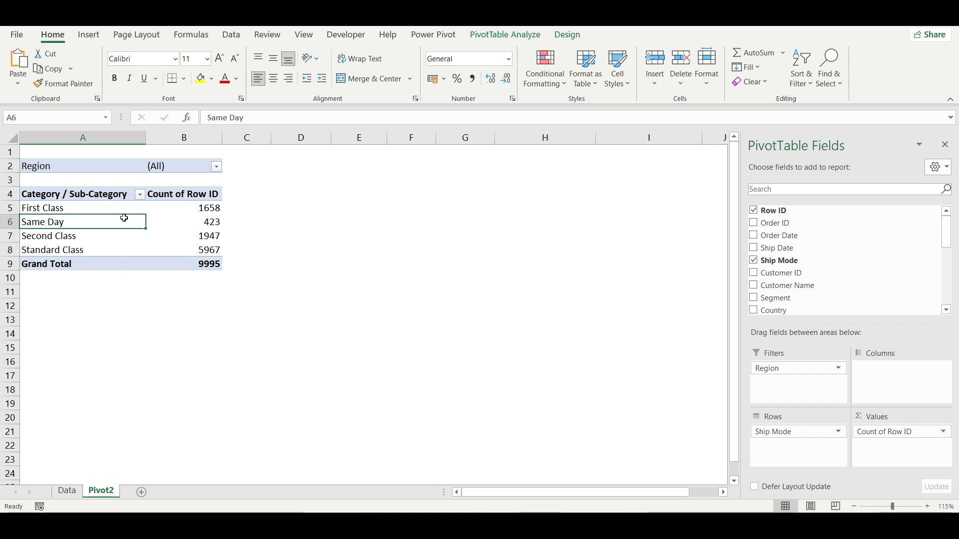
{"action": "right_click", "coordinate": [66, 220]}
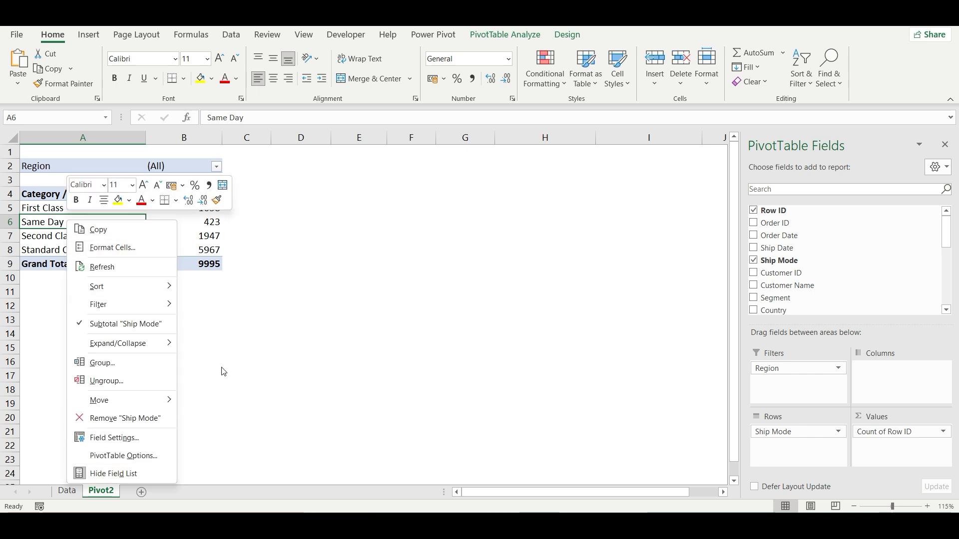
{"action": "key", "text": "super+shift+s"}
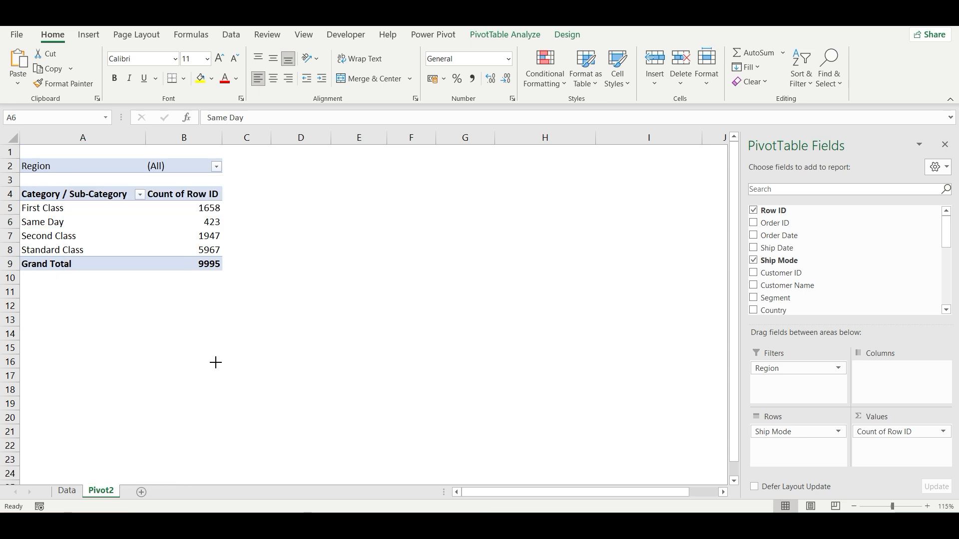
{"action": "left_click_drag", "start_coordinate": [64, 215], "coordinate": [179, 484]}
{"action": "left_click", "coordinate": [447, 191]}
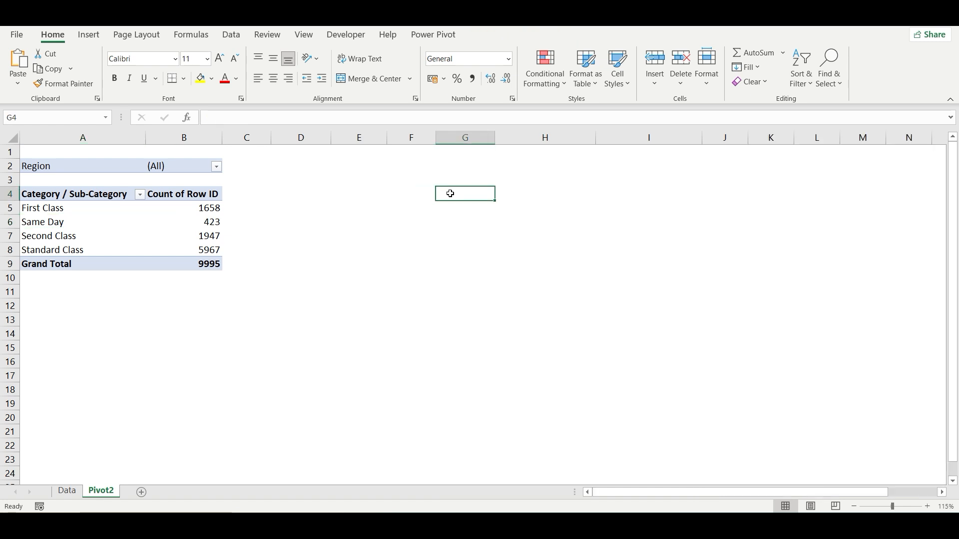
{"action": "key", "text": "ctrl+v"}
- Shrink the pasted menu picture and place it over columns F to H beside the PivotTable
{"action": "left_click_drag", "start_coordinate": [462, 198], "coordinate": [446, 187]}
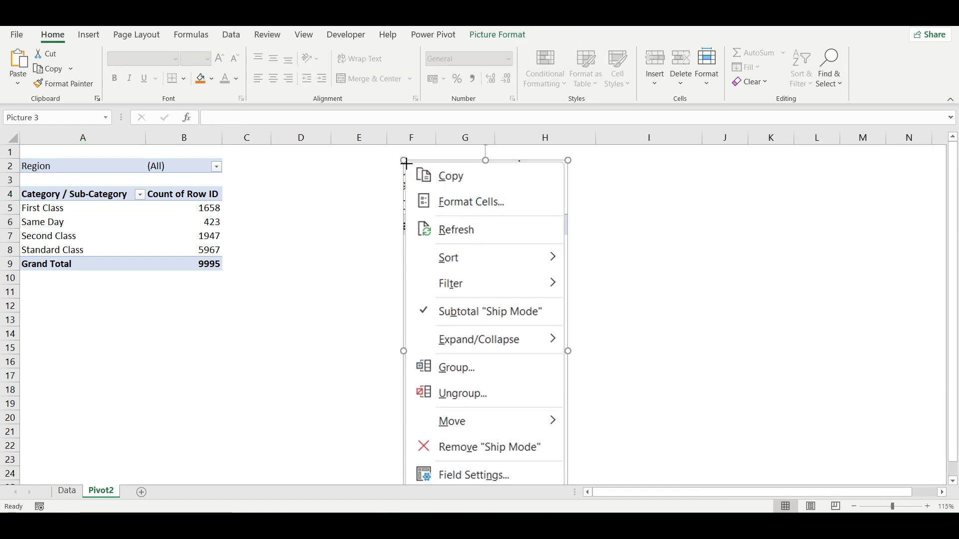
{"action": "left_click_drag", "start_coordinate": [403, 161], "coordinate": [481, 248]}
{"action": "left_click_drag", "start_coordinate": [499, 340], "coordinate": [454, 252]}
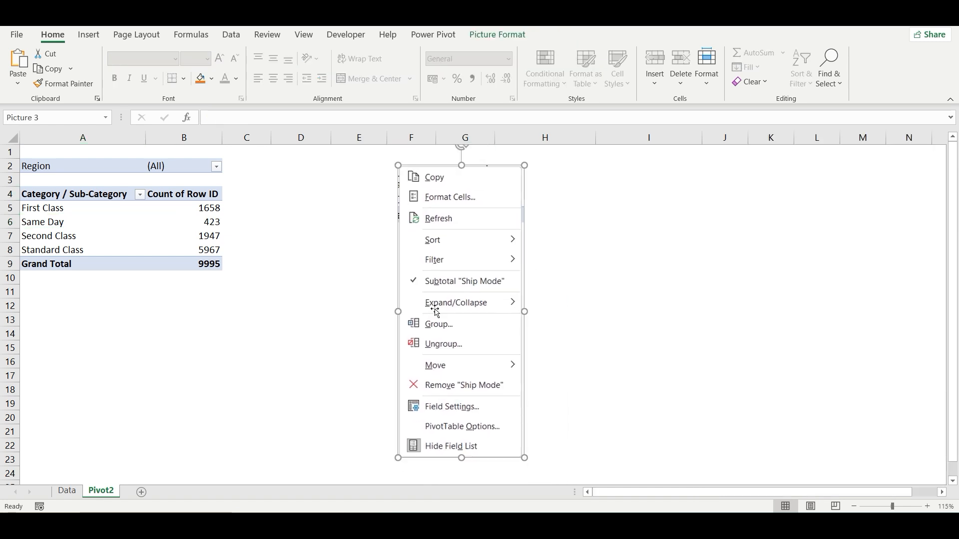
{"action": "left_click", "coordinate": [362, 301]}
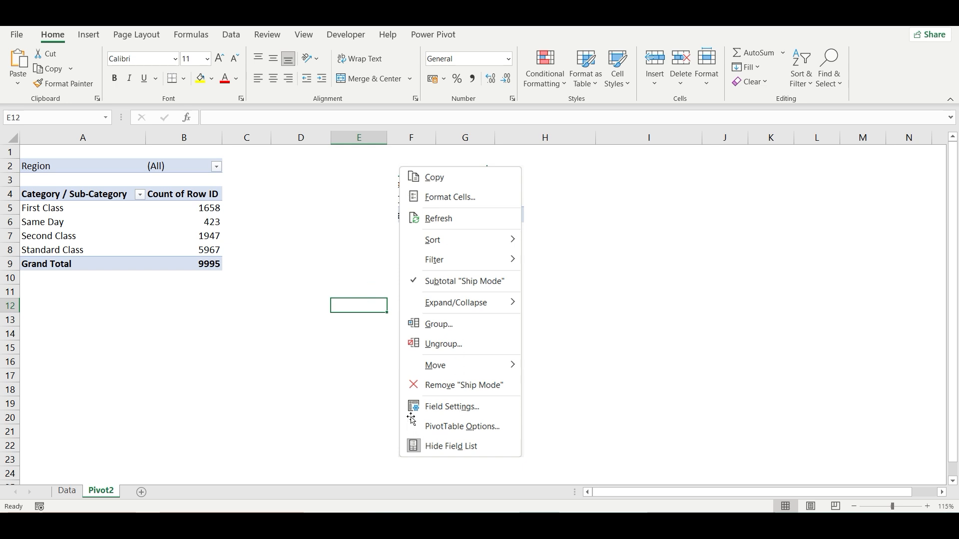
{"action": "left_click", "coordinate": [296, 367]}
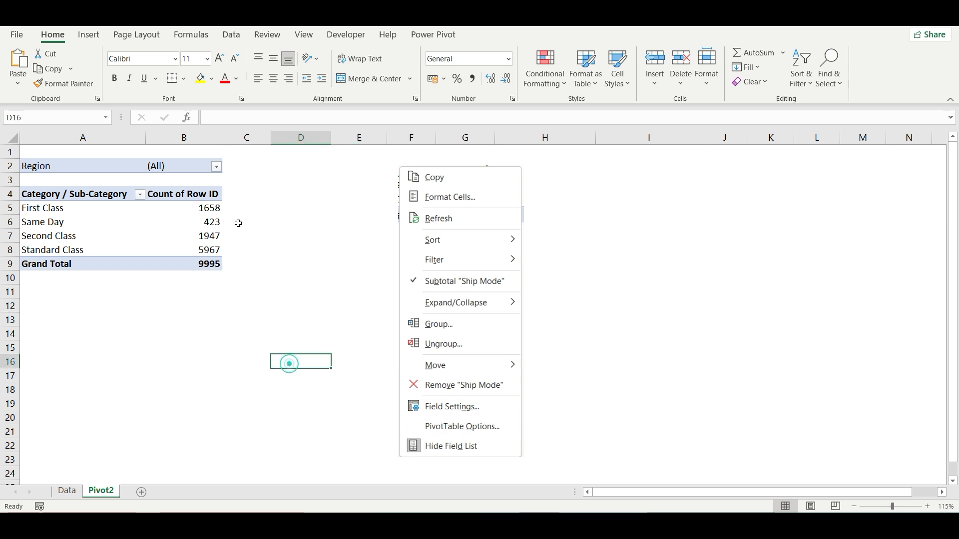
- Examine the shortcut menu options of the Count of Row ID header in B4
{"action": "right_click", "coordinate": [198, 192]}
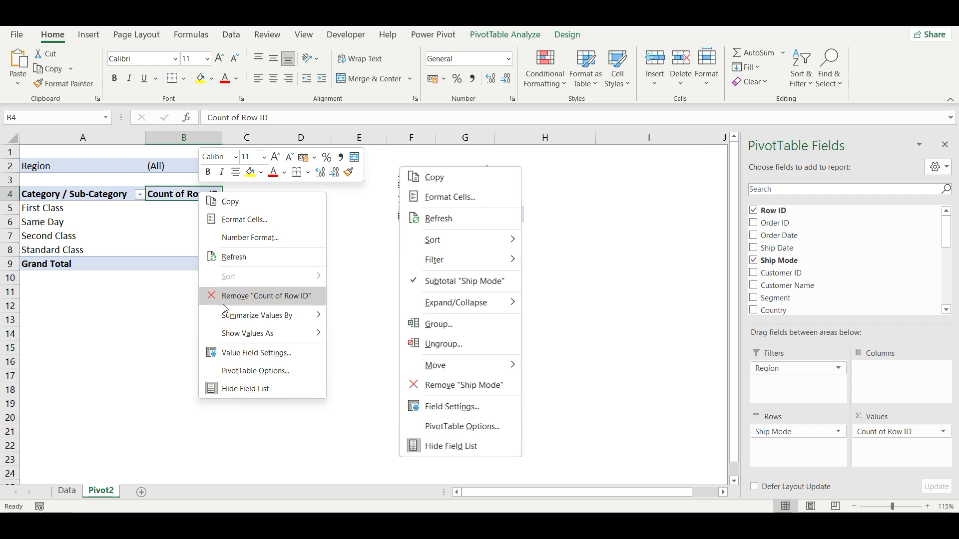
{"action": "left_click", "coordinate": [184, 317]}
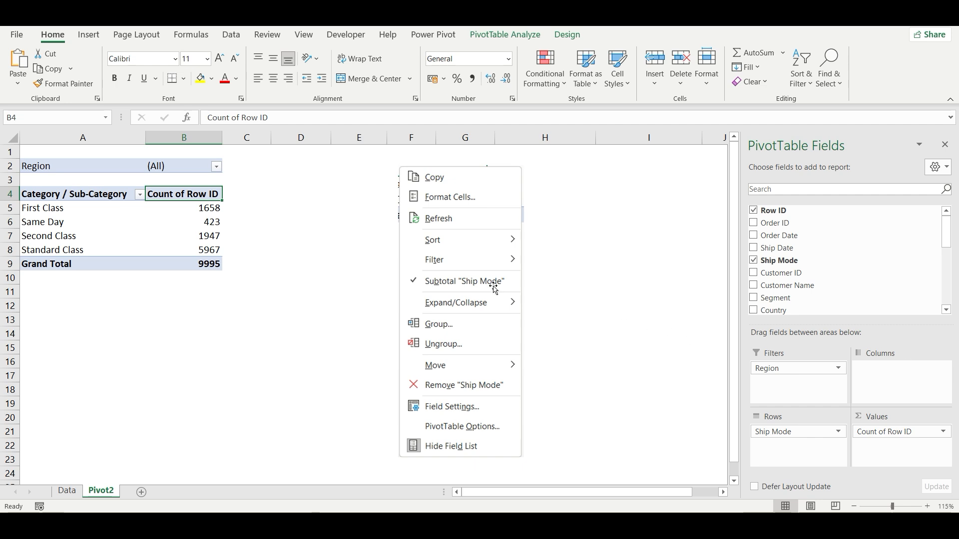
- Move the menu picture farther from the PivotTable and add the Segment field to the Columns area
{"action": "left_click_drag", "start_coordinate": [480, 287], "coordinate": [569, 288]}
{"action": "left_click", "coordinate": [194, 195]}
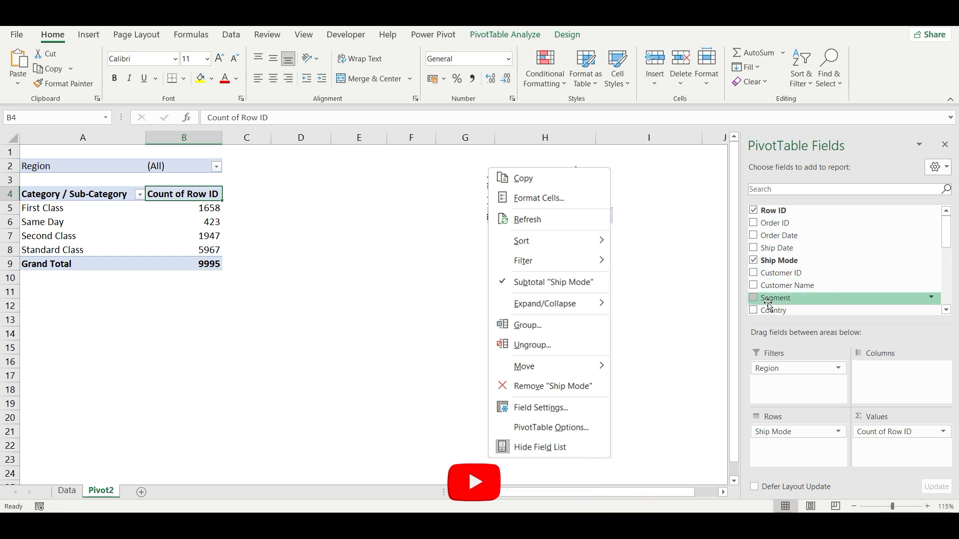
{"action": "left_click_drag", "start_coordinate": [783, 299], "coordinate": [879, 376]}
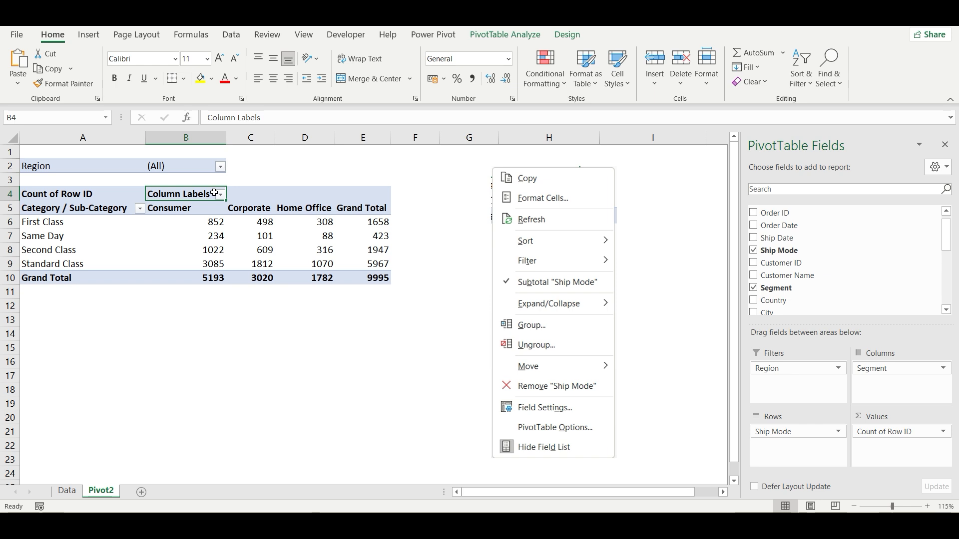
- Review the Segment column labels in B5:D5 and the Ship Mode row labels in A6:A9
{"action": "left_click", "coordinate": [182, 210]}
{"action": "left_click_drag", "start_coordinate": [227, 210], "coordinate": [322, 207]}
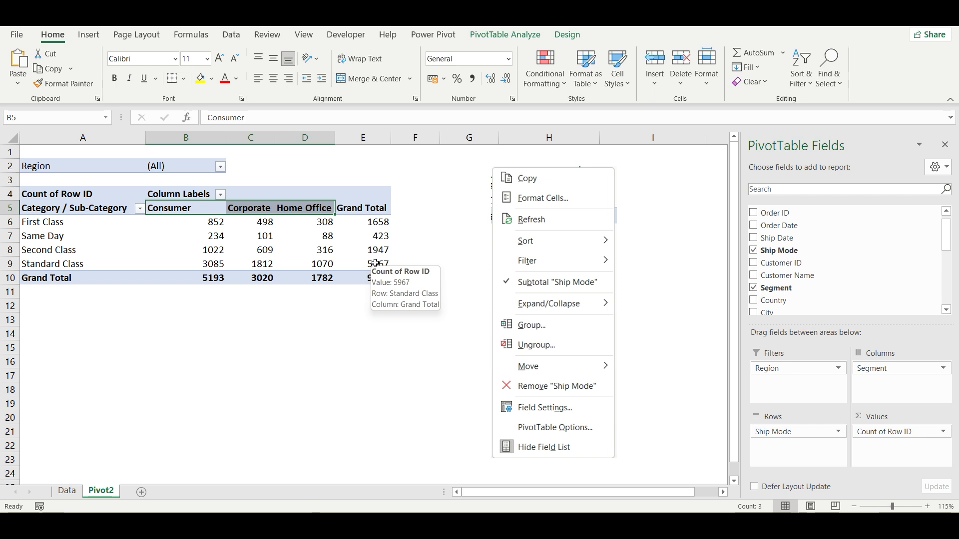
{"action": "left_click_drag", "start_coordinate": [103, 222], "coordinate": [101, 272]}
{"action": "left_click", "coordinate": [178, 327]}
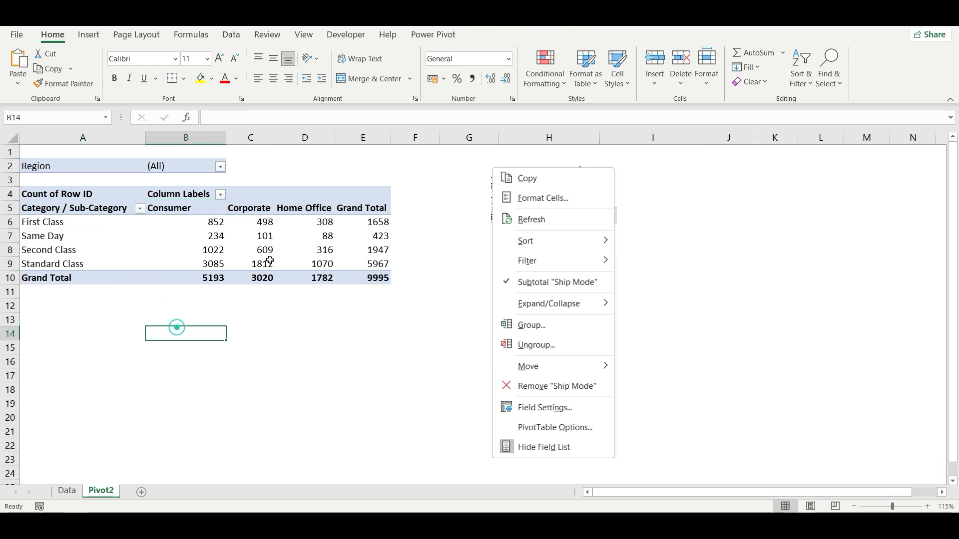
{"action": "left_click", "coordinate": [283, 246]}
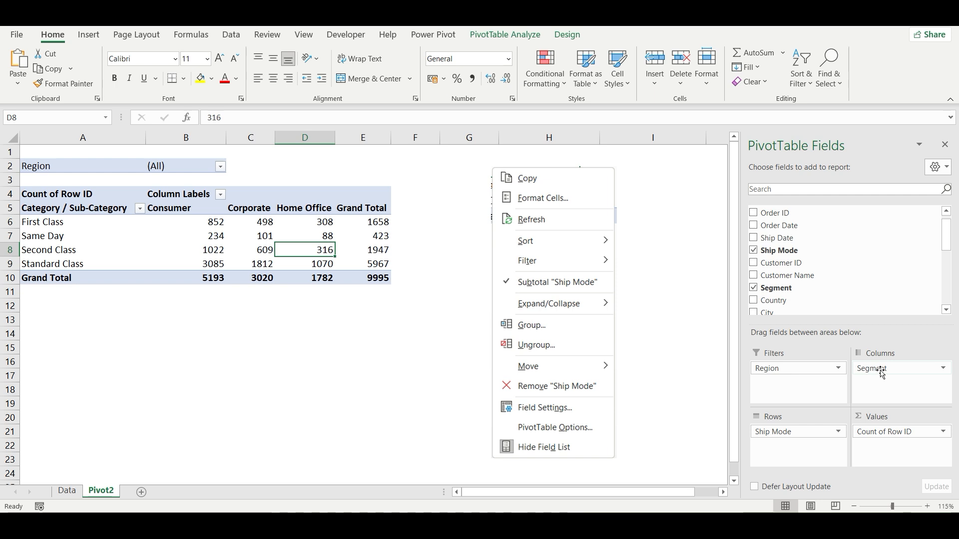
{"action": "left_click_drag", "start_coordinate": [779, 251], "coordinate": [874, 391]}
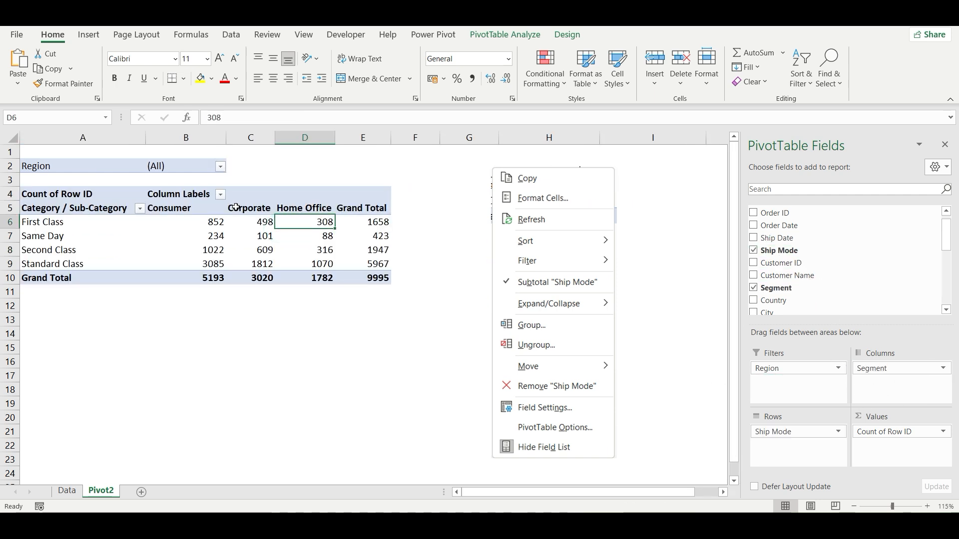
{"action": "left_click", "coordinate": [243, 208]}
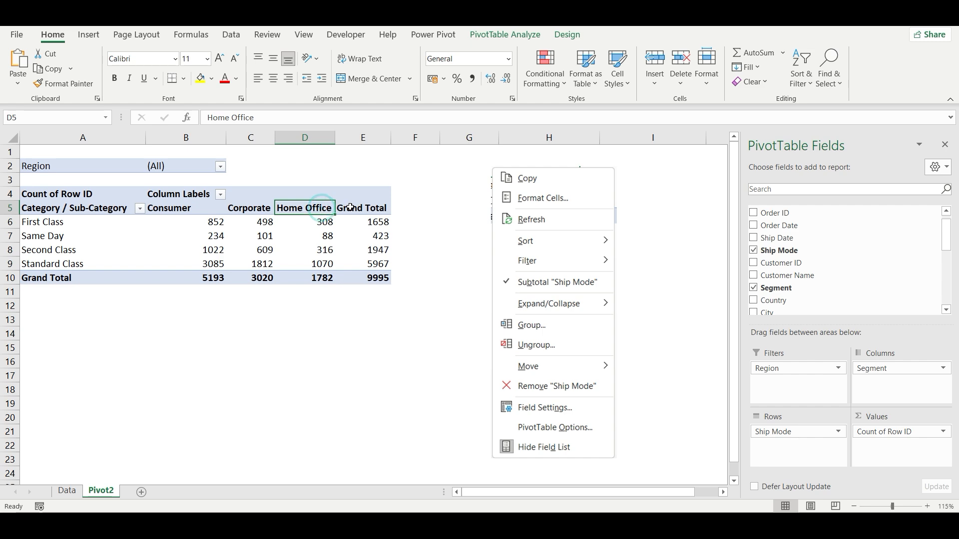
- Snip the shortcut menu of the Corporate column label from the screen and paste it as a picture at I5
{"action": "right_click", "coordinate": [247, 211]}
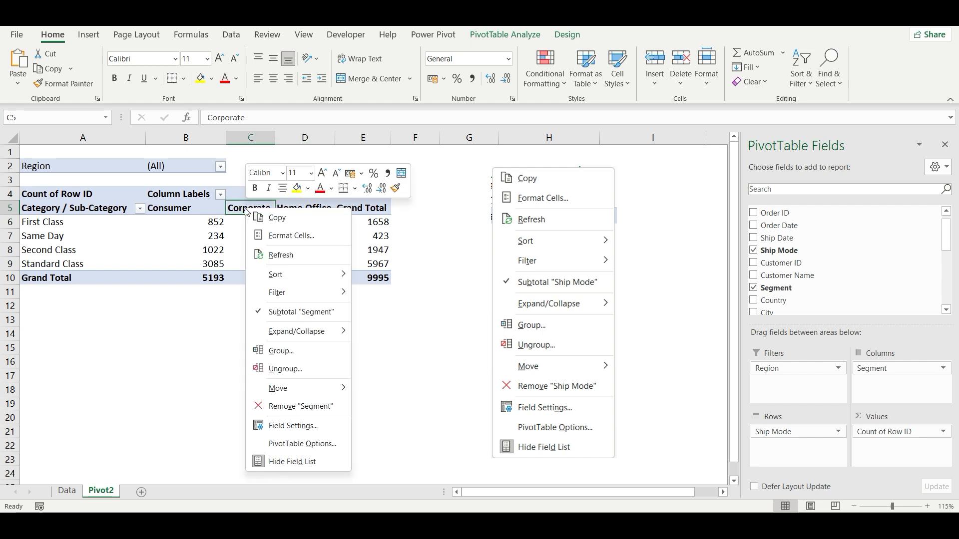
{"action": "key", "text": "shift+super+s"}
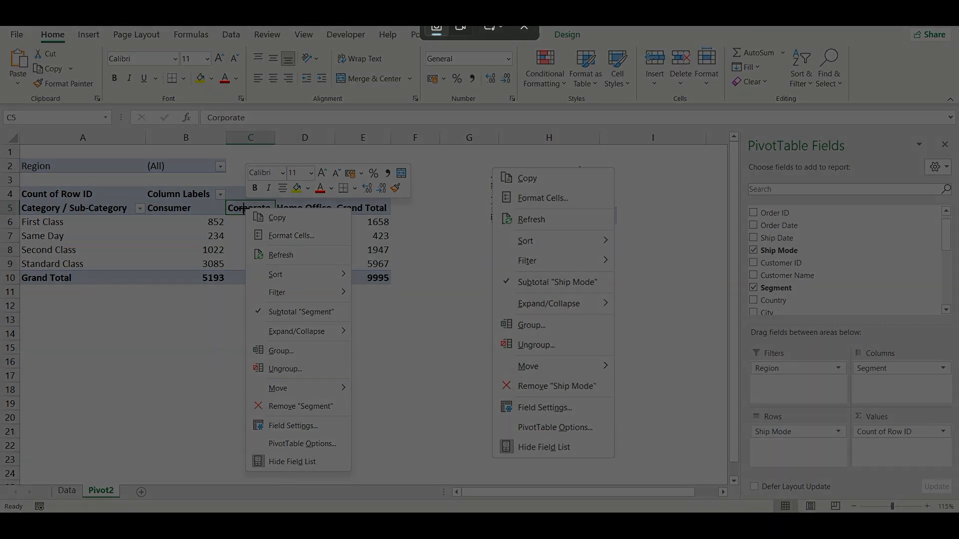
{"action": "left_click_drag", "start_coordinate": [242, 208], "coordinate": [352, 475]}
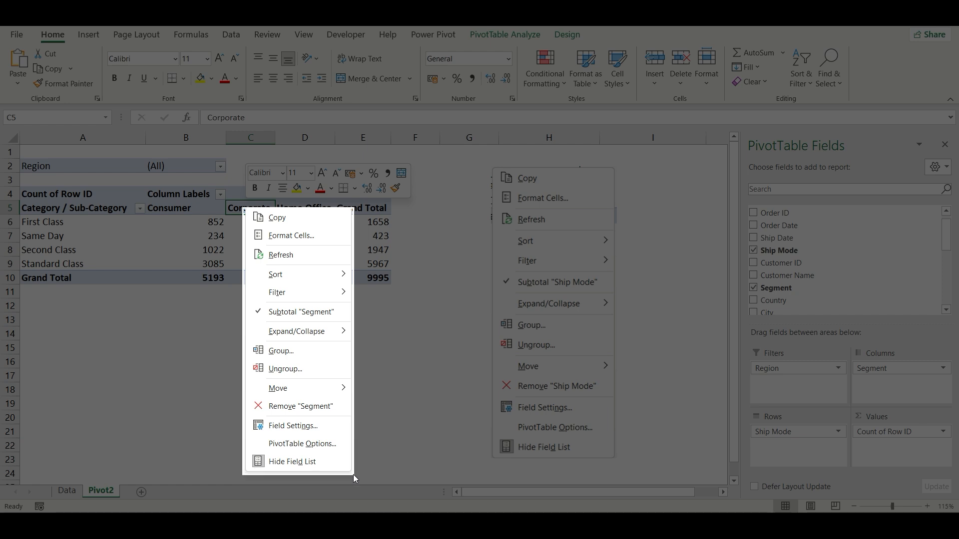
{"action": "left_click", "coordinate": [640, 206]}
{"action": "key", "text": "ctrl+v"}
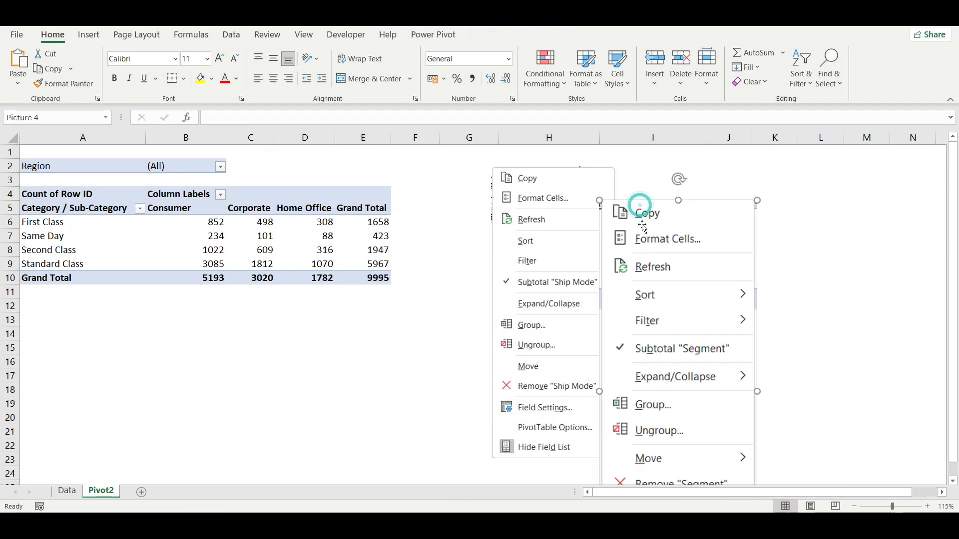
- Resize the Segment menu picture to match the Ship Mode menu picture and align it alongside for comparison
{"action": "left_click_drag", "start_coordinate": [640, 205], "coordinate": [666, 228]}
{"action": "left_click_drag", "start_coordinate": [629, 169], "coordinate": [695, 260]}
{"action": "left_click_drag", "start_coordinate": [718, 328], "coordinate": [673, 238]}
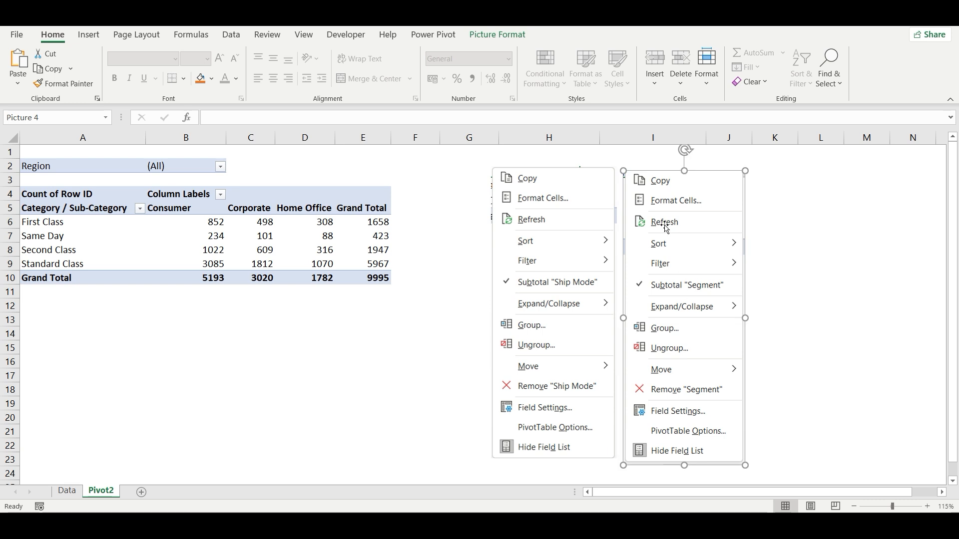
{"action": "left_click_drag", "start_coordinate": [624, 171], "coordinate": [625, 173]}
{"action": "left_click_drag", "start_coordinate": [656, 240], "coordinate": [654, 230]}
{"action": "left_click", "coordinate": [770, 323]}
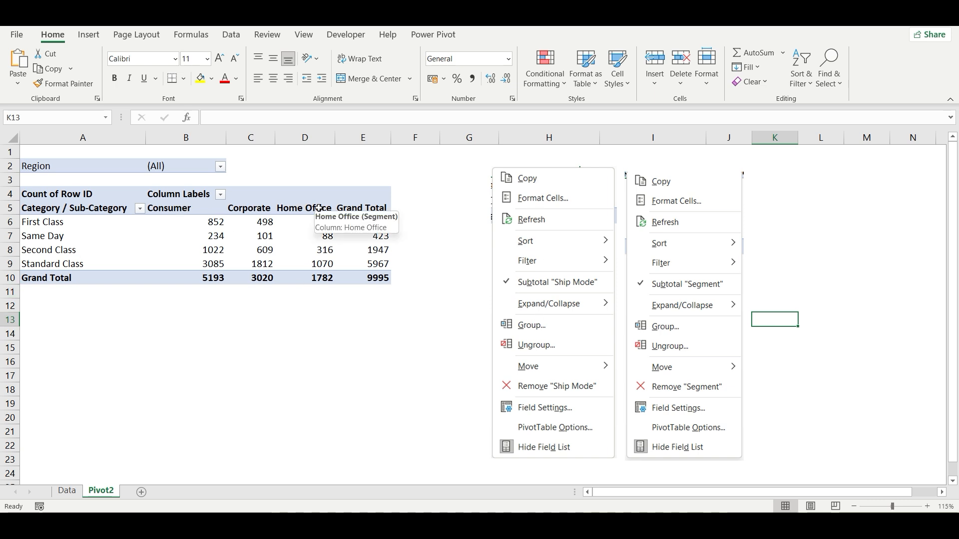
- Delete both pasted shortcut menu pictures from the sheet
{"action": "left_click", "coordinate": [574, 250]}
{"action": "key", "text": "Delete"}
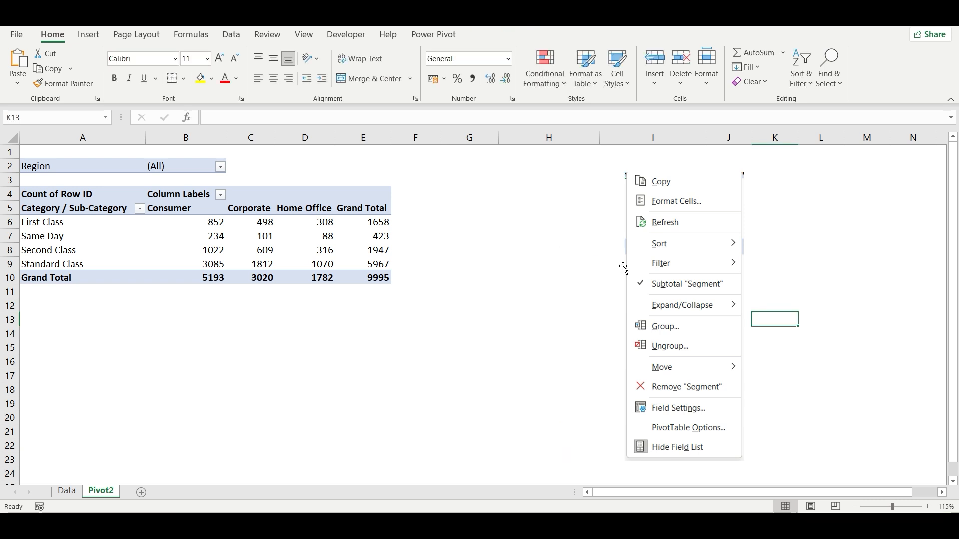
{"action": "left_click", "coordinate": [623, 268]}
{"action": "key", "text": "Delete"}
{"action": "left_click", "coordinate": [486, 302]}
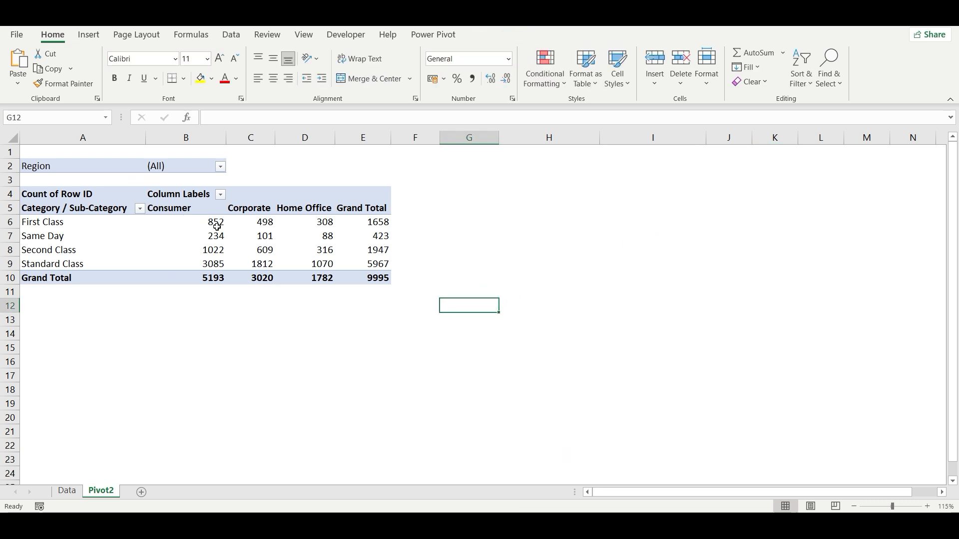
- Examine the PivotTable's value cells and the shortcut menu of D6, including Summarize Values By and Show Values As
{"action": "left_click_drag", "start_coordinate": [203, 221], "coordinate": [375, 266]}
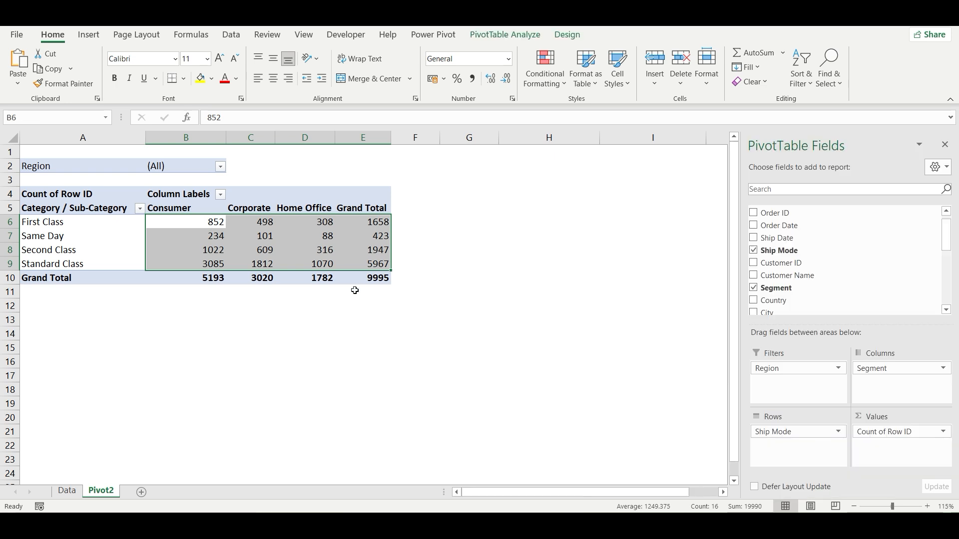
{"action": "left_click", "coordinate": [331, 310]}
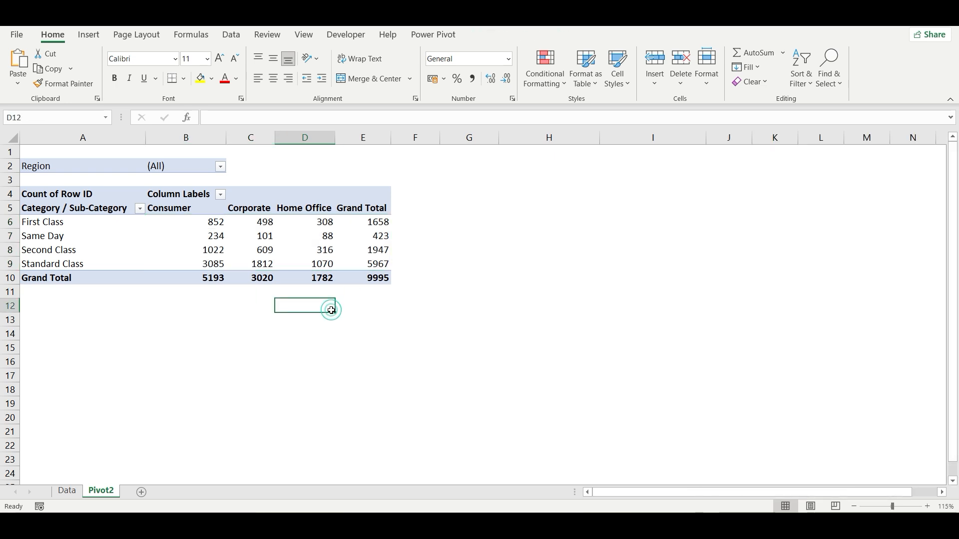
{"action": "right_click", "coordinate": [326, 228]}
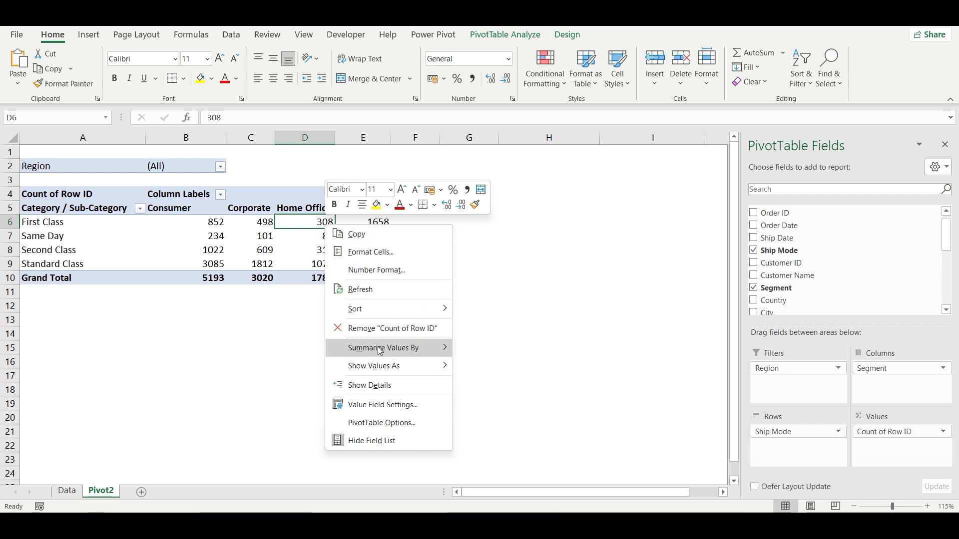
{"action": "mouse_move", "coordinate": [380, 350]}
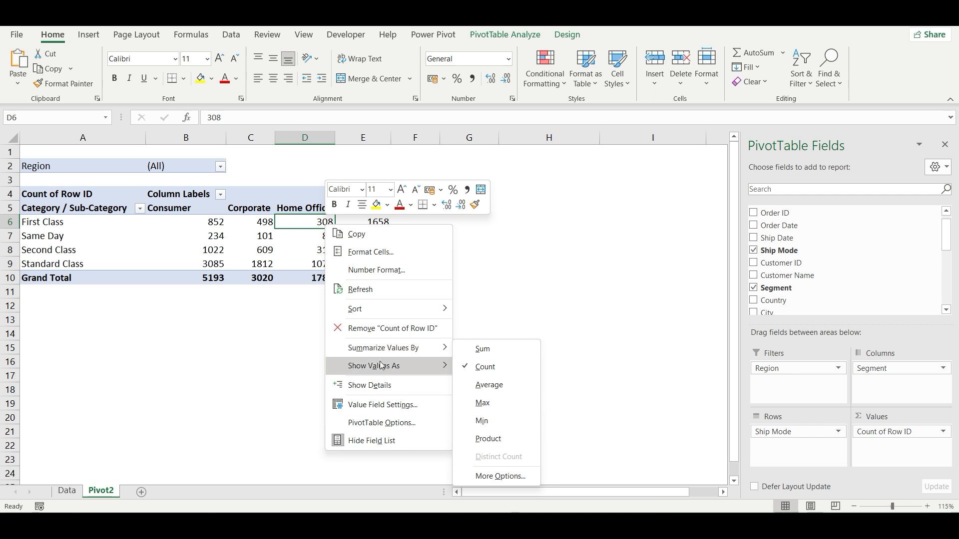
{"action": "mouse_move", "coordinate": [377, 369]}
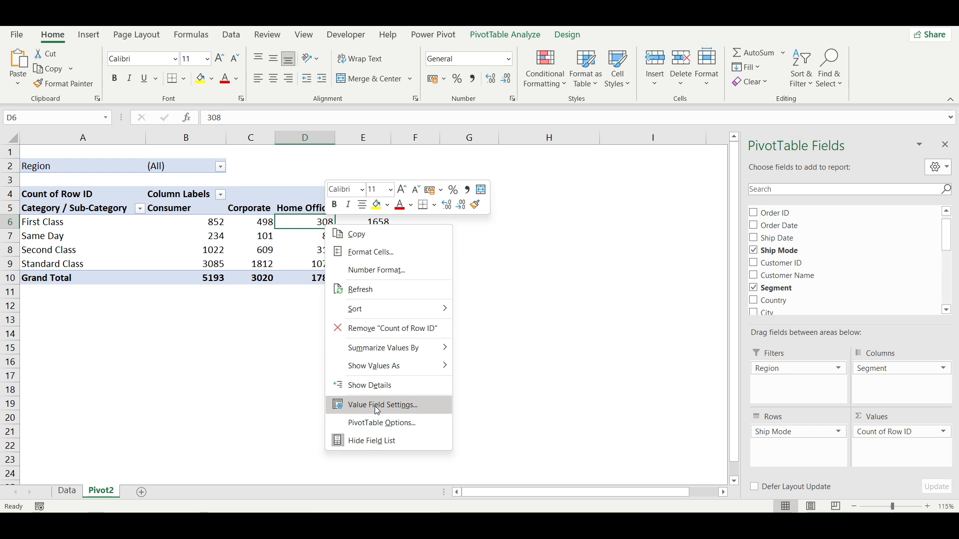
{"action": "key", "text": "Escape"}
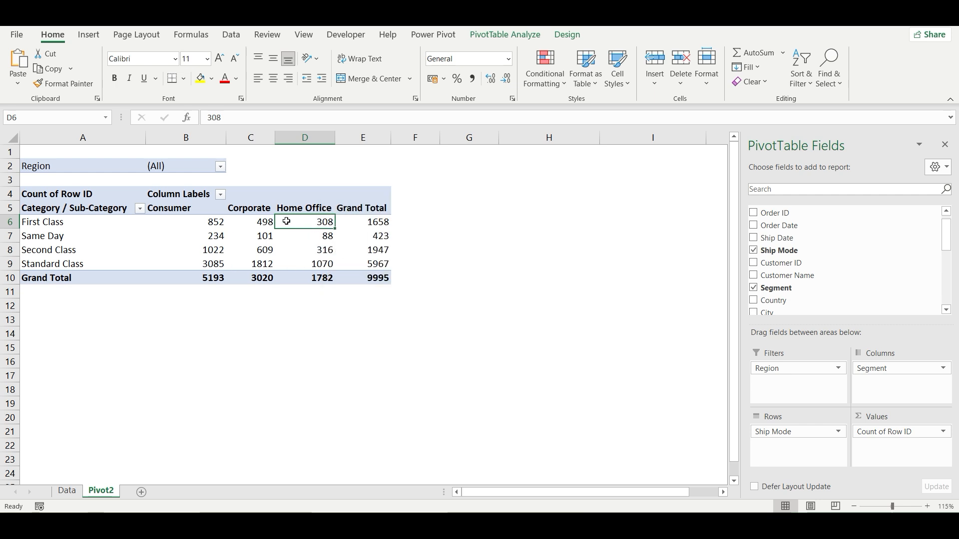
{"action": "mouse_move", "coordinate": [313, 221]}
- Remove the Segment field from the PivotTable's Columns area
{"action": "left_click_drag", "start_coordinate": [880, 368], "coordinate": [483, 327]}
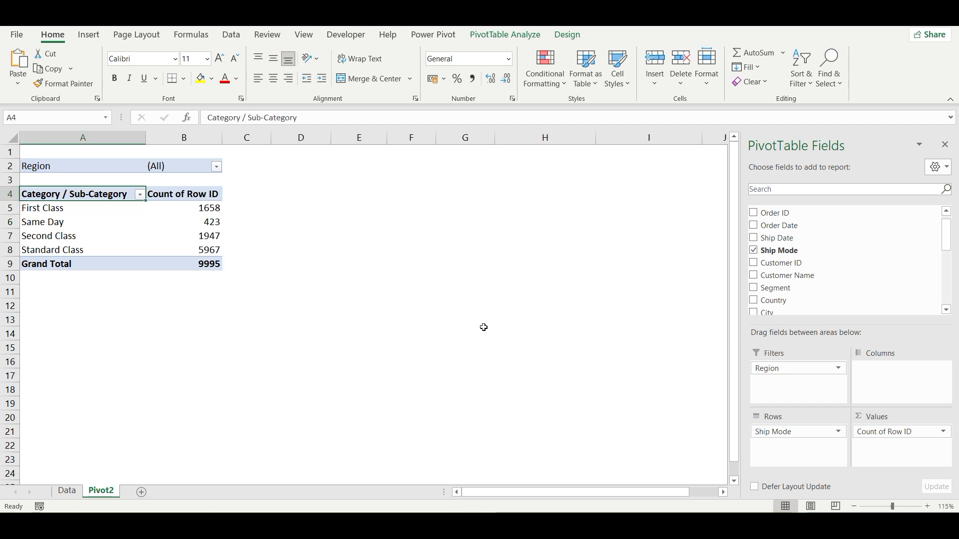
- Search the PivotTable field list for "sal" and add the Sales field to the Values area below Count of Row ID
{"action": "left_click", "coordinate": [214, 206]}
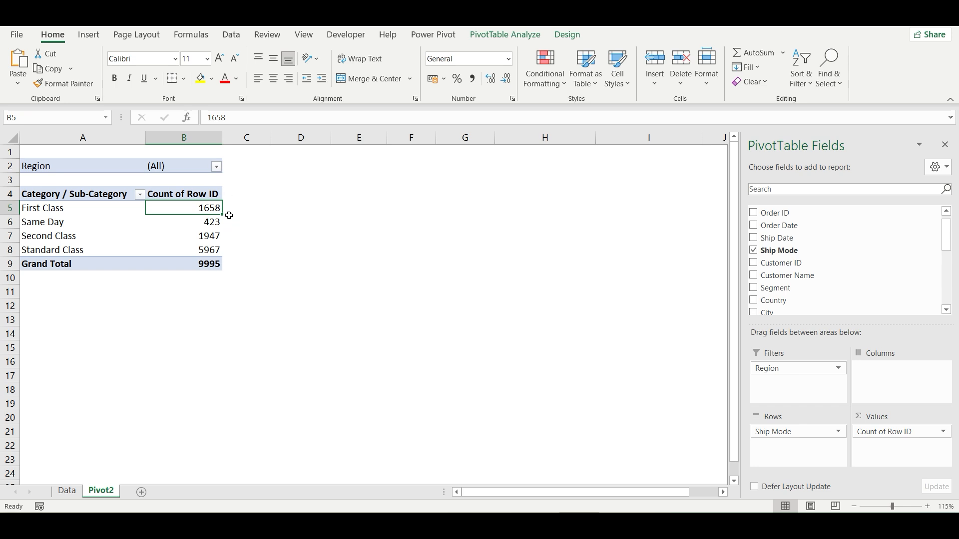
{"action": "left_click", "coordinate": [804, 188]}
{"action": "type", "text": "sal"}
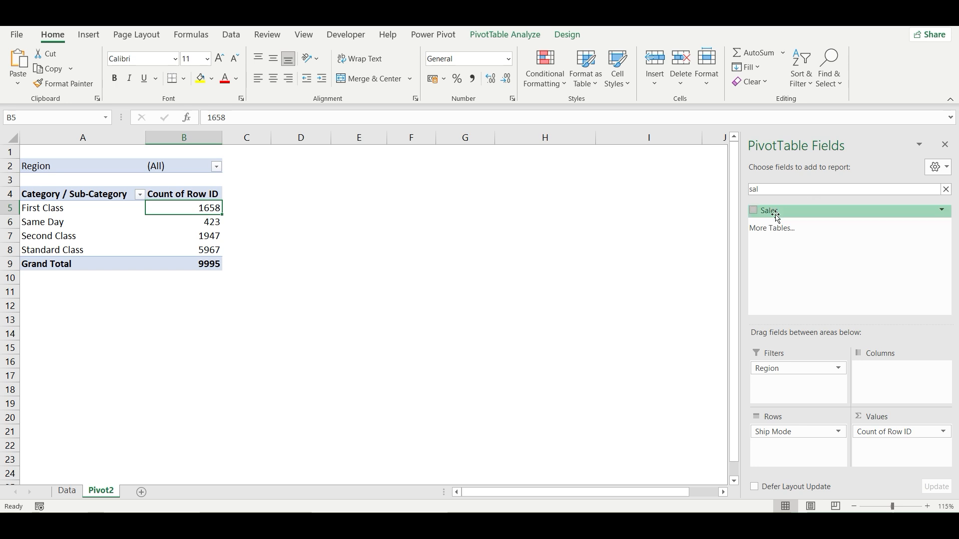
{"action": "left_click_drag", "start_coordinate": [769, 210], "coordinate": [885, 456]}
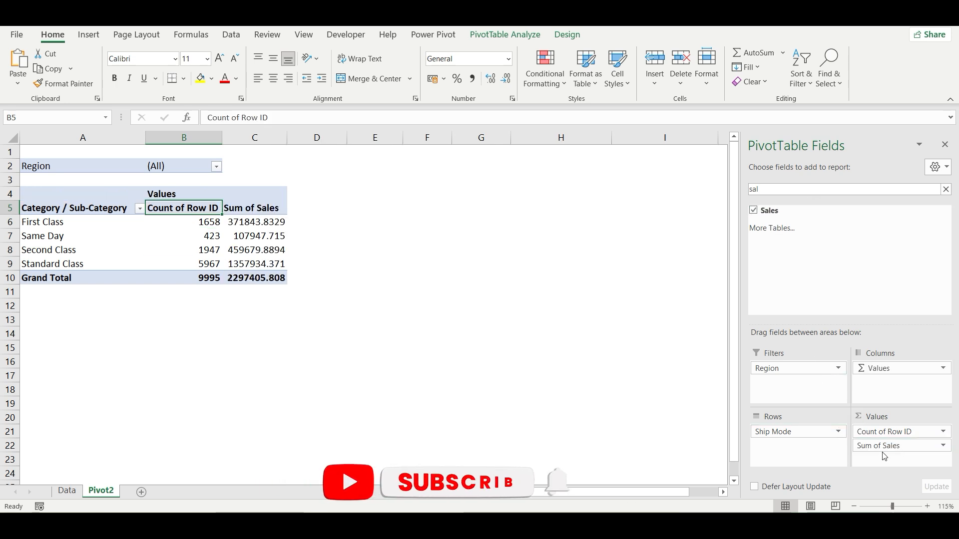
{"action": "left_click", "coordinate": [165, 195]}
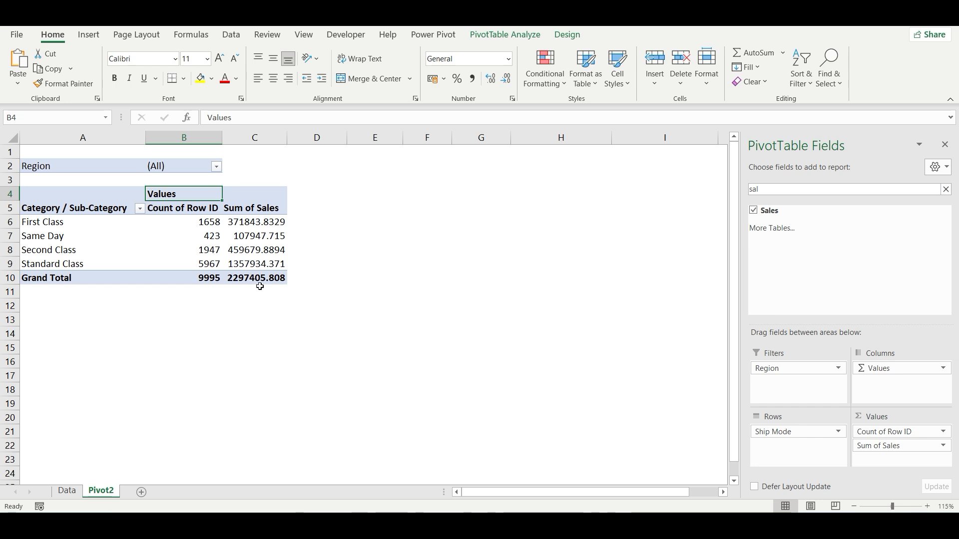
- Compare the shortcut menus of a Sum of Sales value and a Ship Mode label, and examine the value's Number Format settings without changing them
{"action": "right_click", "coordinate": [253, 233]}
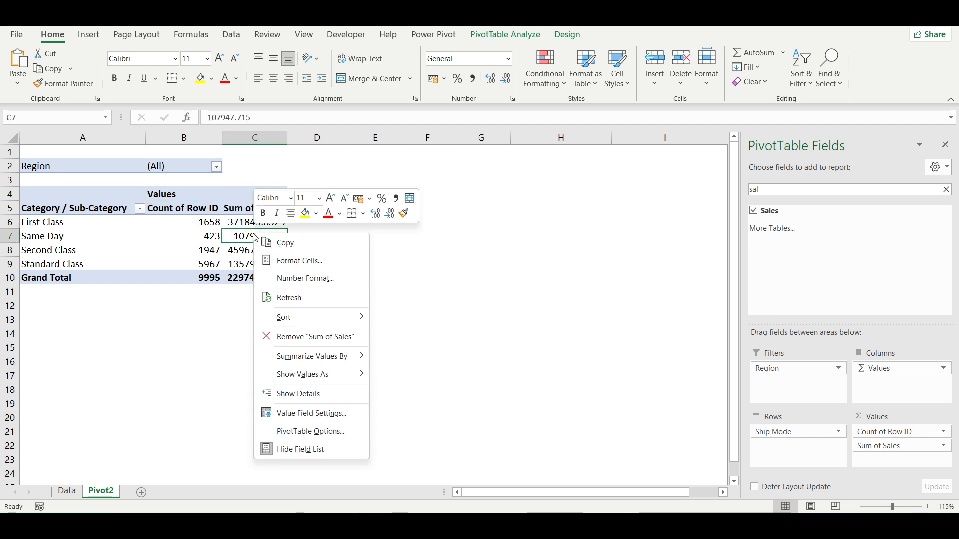
{"action": "mouse_move", "coordinate": [331, 324]}
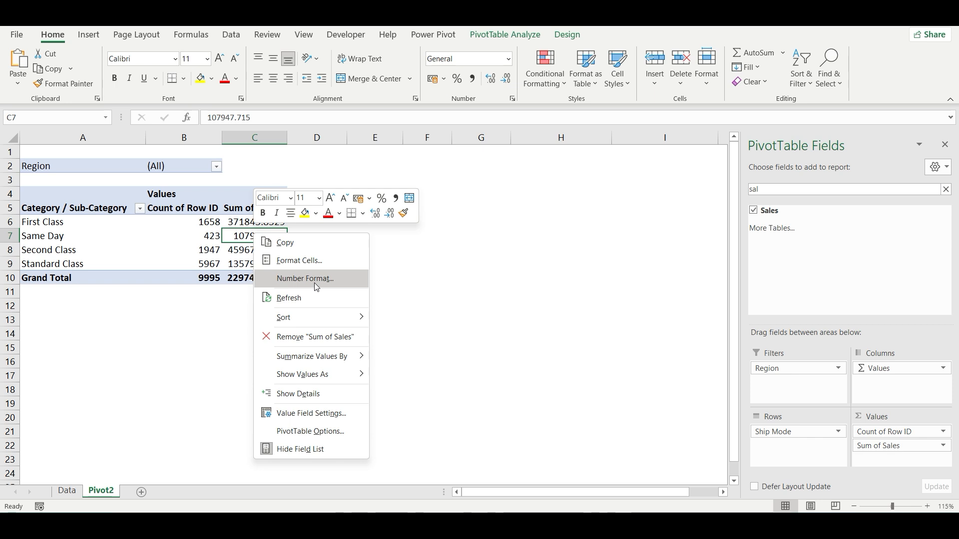
{"action": "right_click", "coordinate": [69, 227]}
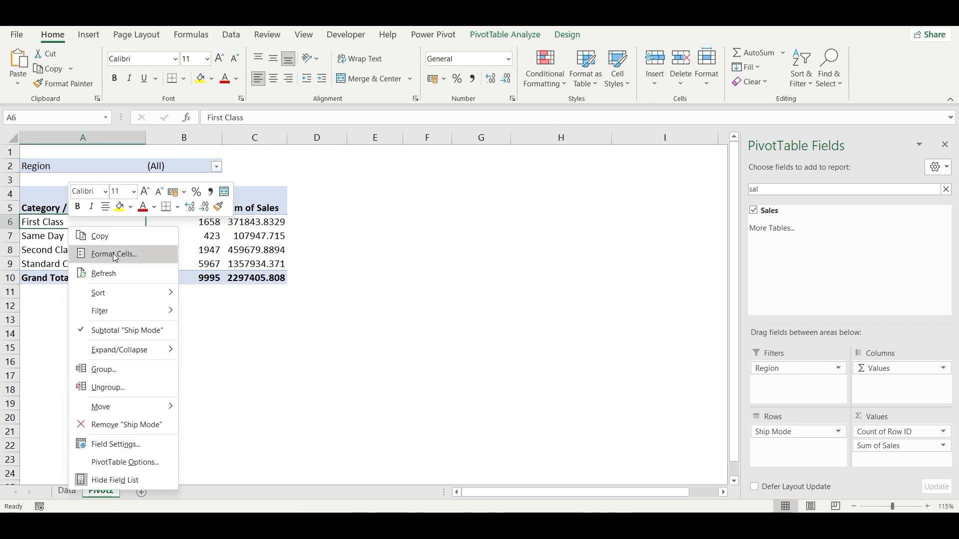
{"action": "right_click", "coordinate": [250, 224]}
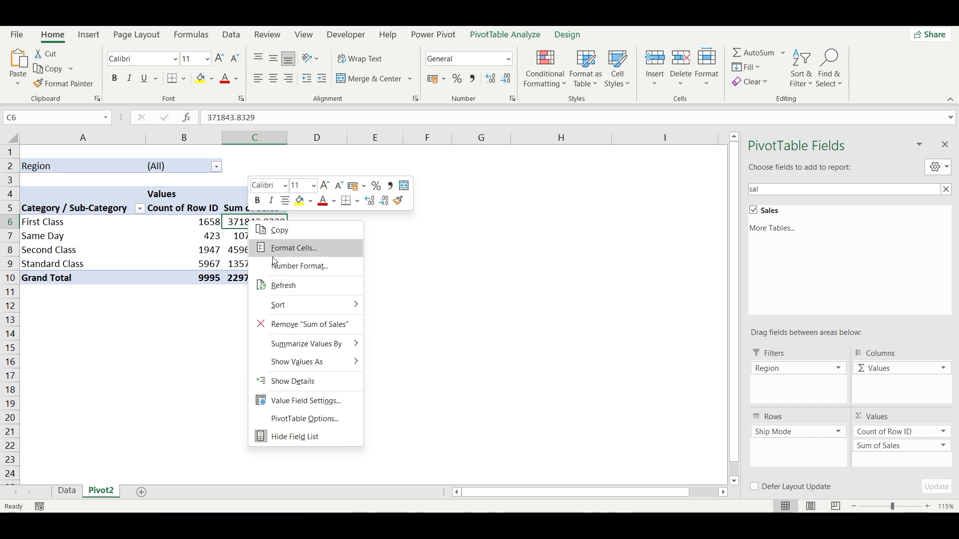
{"action": "left_click", "coordinate": [298, 270]}
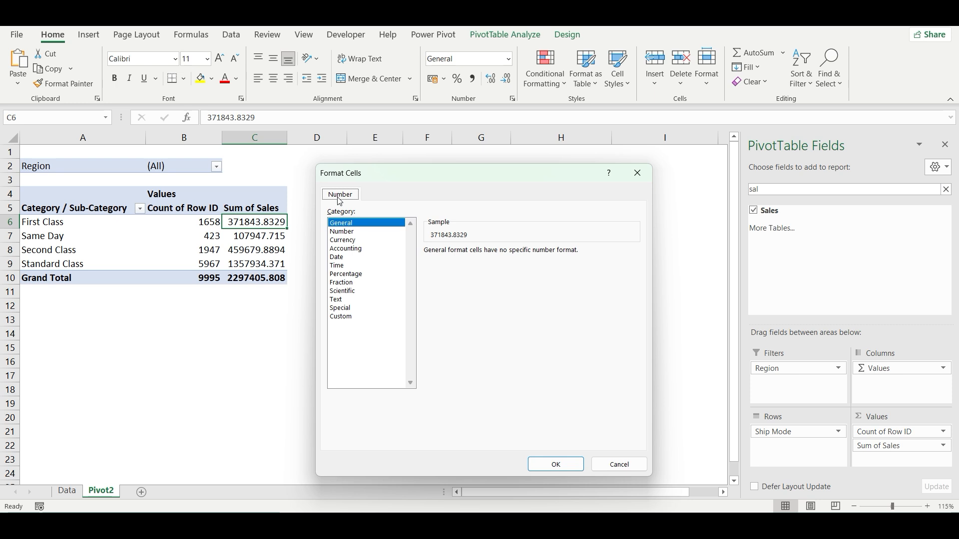
{"action": "left_click", "coordinate": [610, 465]}
- Reduce all values in the Sales column of the Data sheet to zero decimal places
{"action": "left_click", "coordinate": [70, 492]}
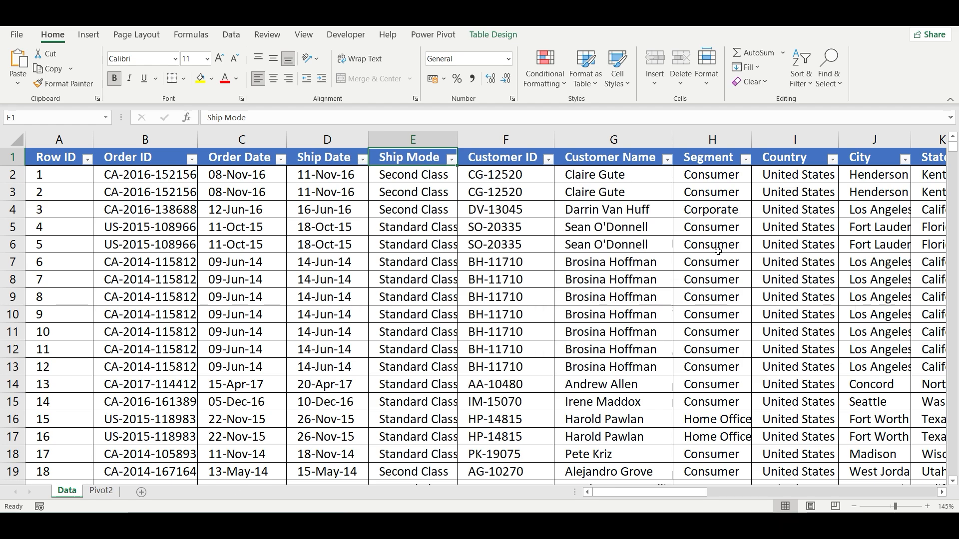
{"action": "left_click", "coordinate": [718, 229]}
{"action": "key", "text": "ctrl+Up"}
{"action": "key", "text": "ctrl+Right"}
{"action": "key", "text": "Down"}
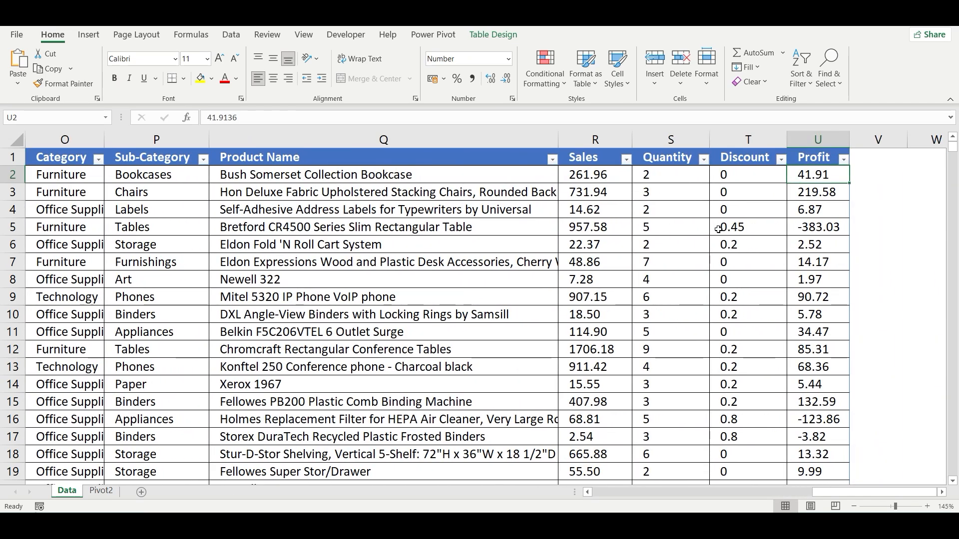
{"action": "key", "text": "Left"}
{"action": "key", "text": "Left"}
{"action": "key", "text": "Left"}
{"action": "key", "text": "ctrl+shift+Down"}
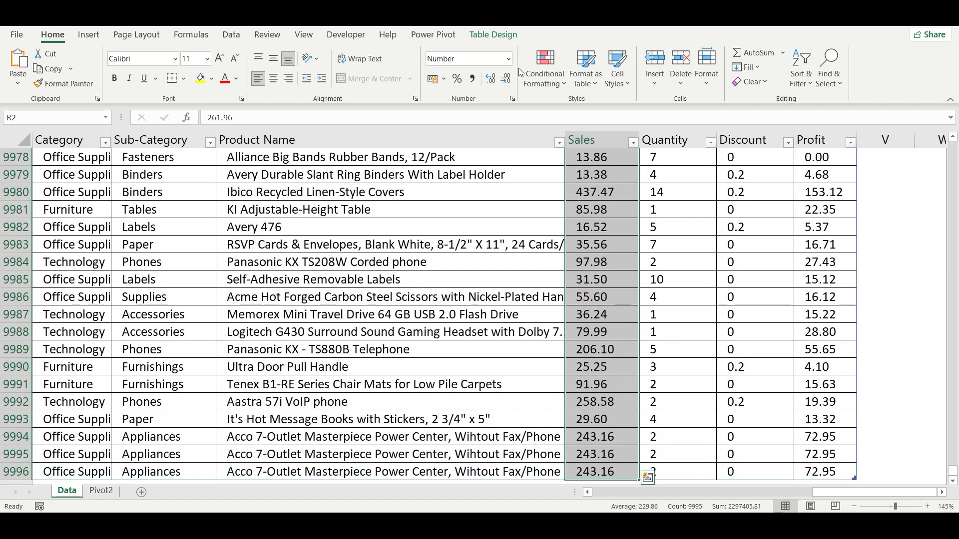
{"action": "left_click", "coordinate": [507, 78]}
{"action": "left_click", "coordinate": [507, 79]}
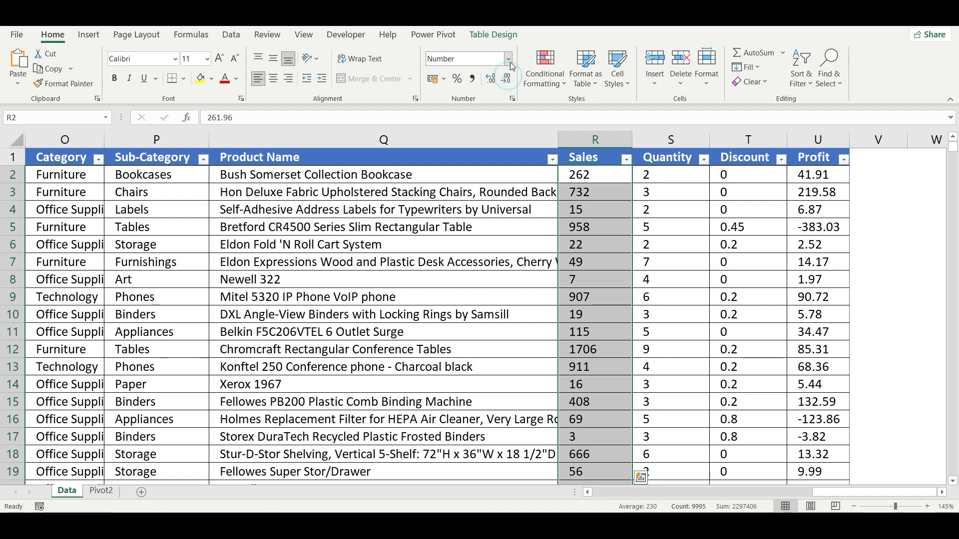
- Turn on the 1000 separator for the Data sheet's Sales values in the Number category
{"action": "left_click", "coordinate": [509, 58]}
{"action": "left_click", "coordinate": [475, 375]}
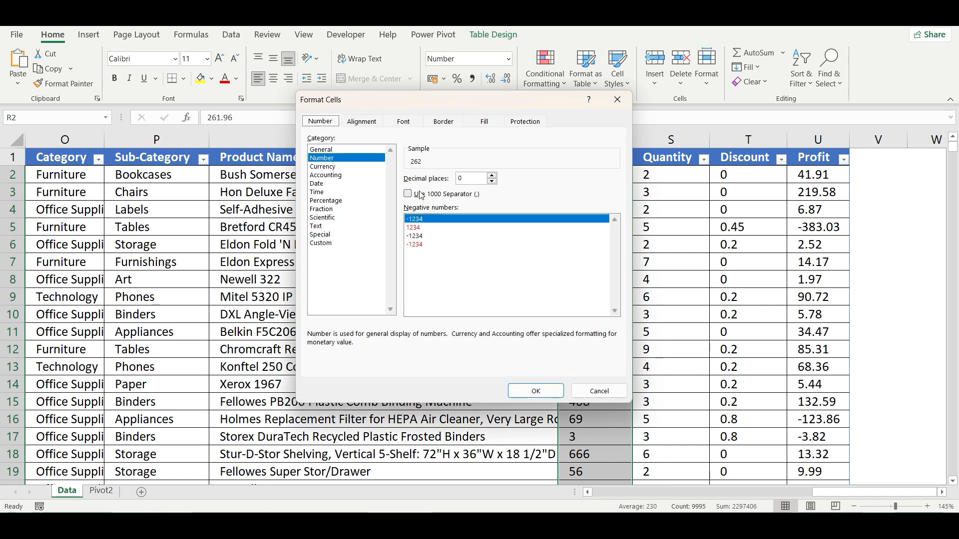
{"action": "left_click", "coordinate": [421, 194]}
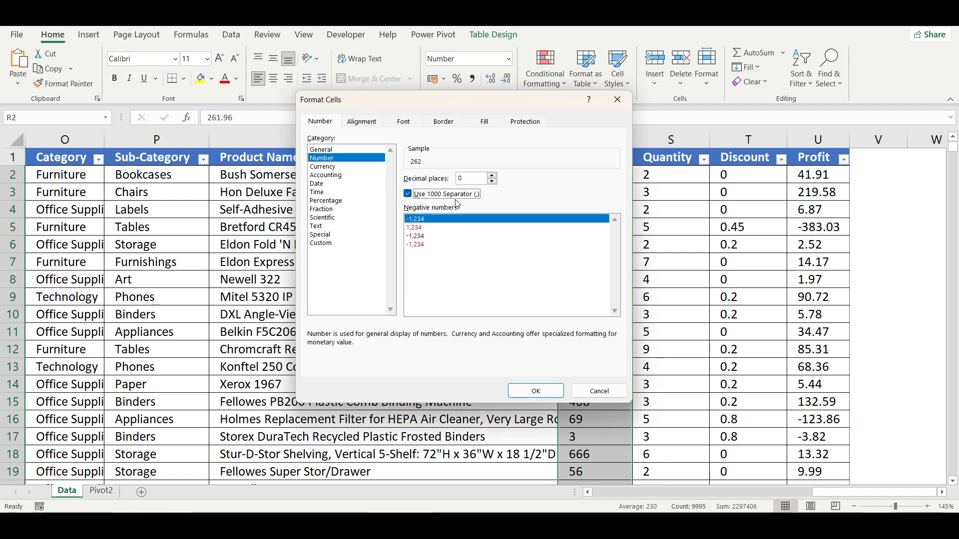
{"action": "left_click", "coordinate": [535, 390]}
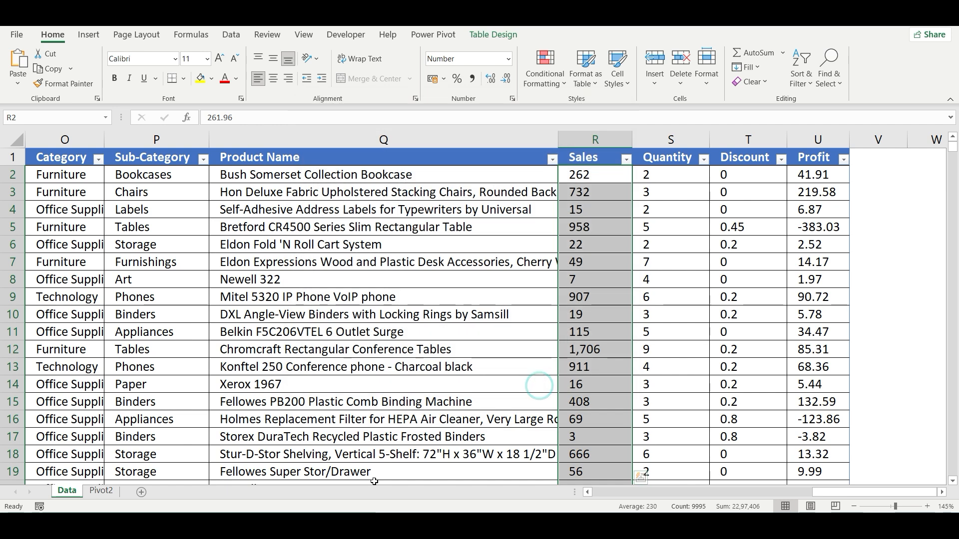
- Refresh the PivotTable on the Pivot2 sheet and check the number formatting of its Sum of Sales values
{"action": "left_click", "coordinate": [102, 490]}
{"action": "right_click", "coordinate": [262, 235]}
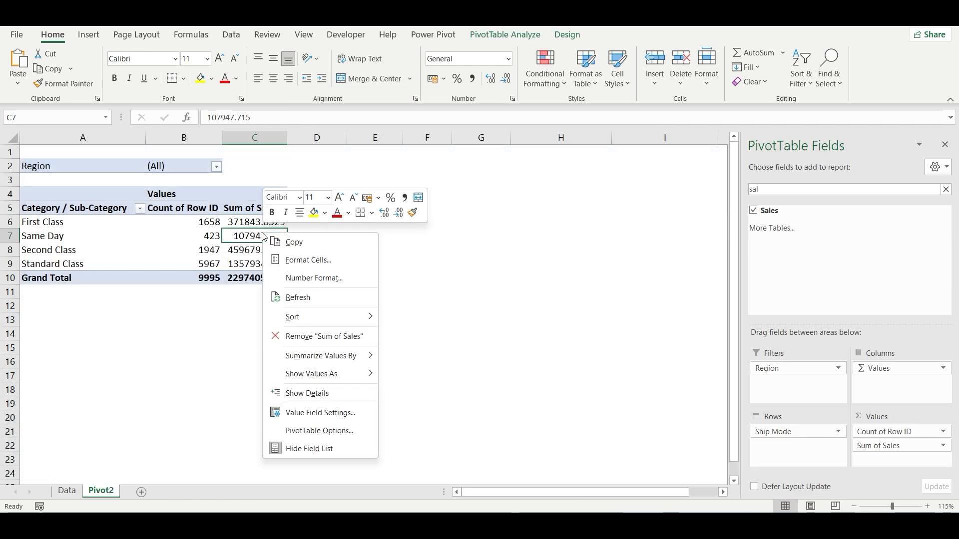
{"action": "left_click", "coordinate": [308, 296]}
{"action": "left_click_drag", "start_coordinate": [247, 220], "coordinate": [269, 266]}
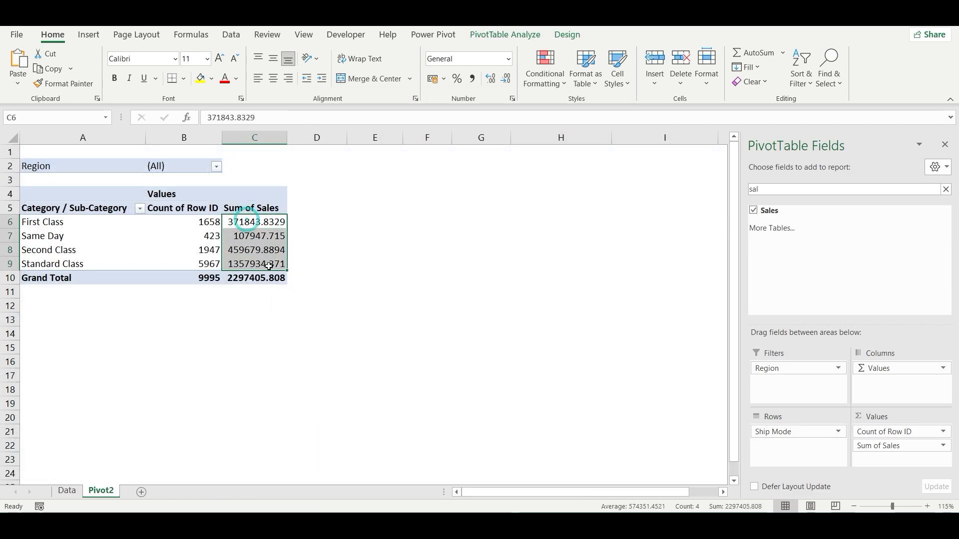
{"action": "left_click", "coordinate": [282, 304]}
- Apply the Number cell format only to the Same Day sales value in C7
{"action": "left_click", "coordinate": [262, 235]}
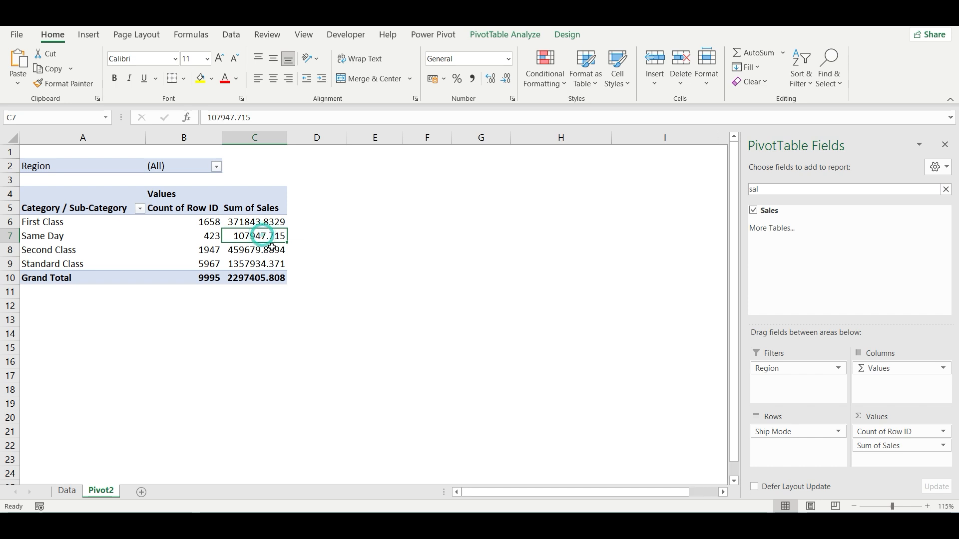
{"action": "left_click", "coordinate": [504, 69]}
{"action": "left_click", "coordinate": [502, 112]}
{"action": "left_click", "coordinate": [322, 320]}
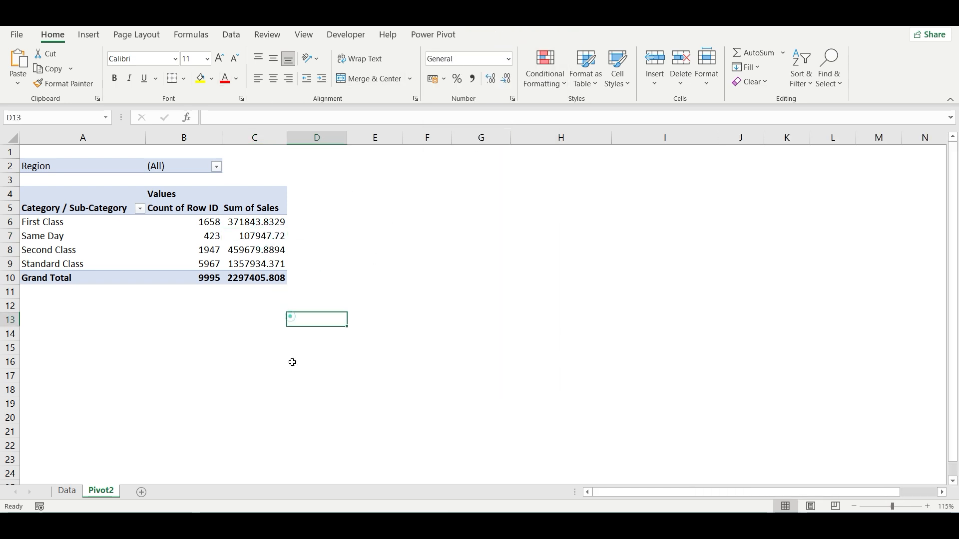
- Return cell C7 to the General format
{"action": "left_click", "coordinate": [250, 234]}
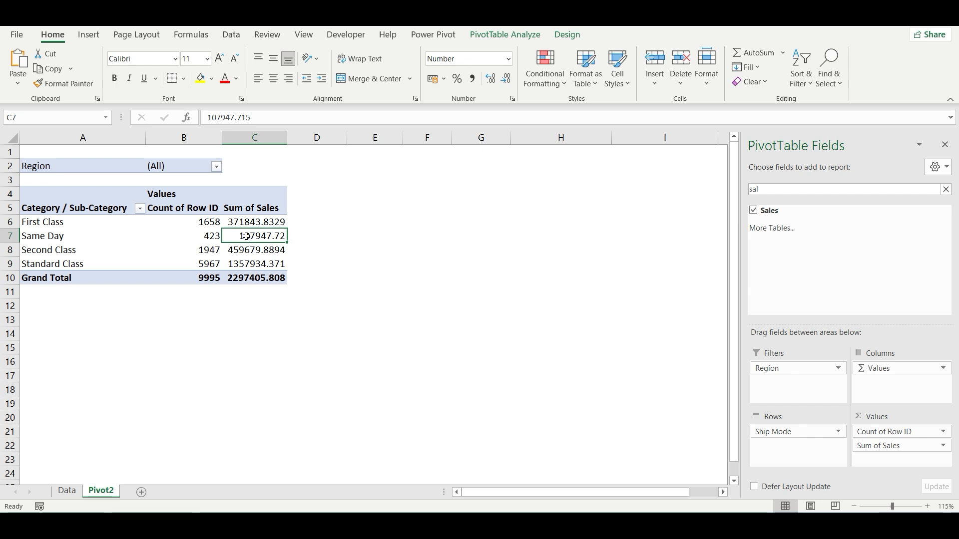
{"action": "key", "text": "ctrl+shift+grave"}
{"action": "left_click", "coordinate": [250, 294]}
{"action": "left_click", "coordinate": [251, 302]}
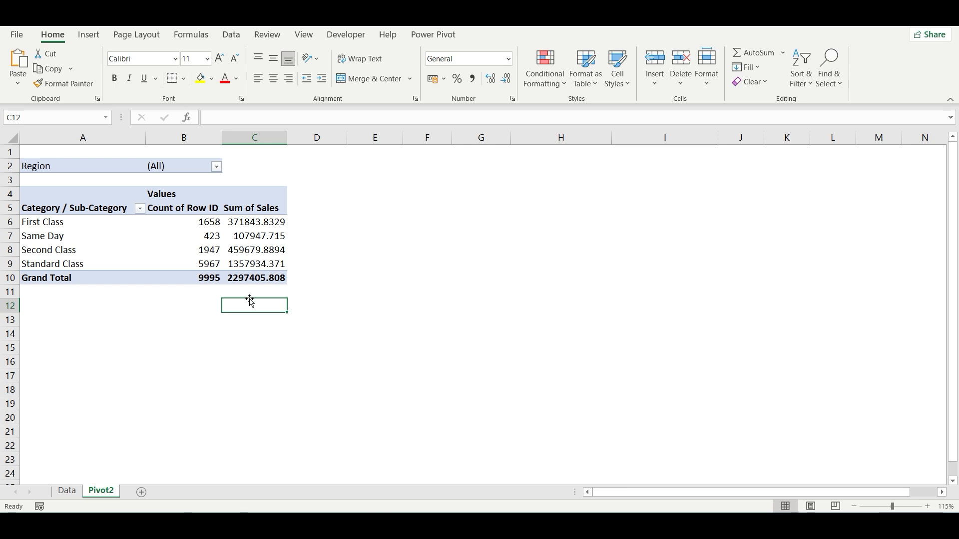
- Set the Sum of Sales field's number format to Number with 0 decimal places and the 1000 separator
{"action": "right_click", "coordinate": [261, 238]}
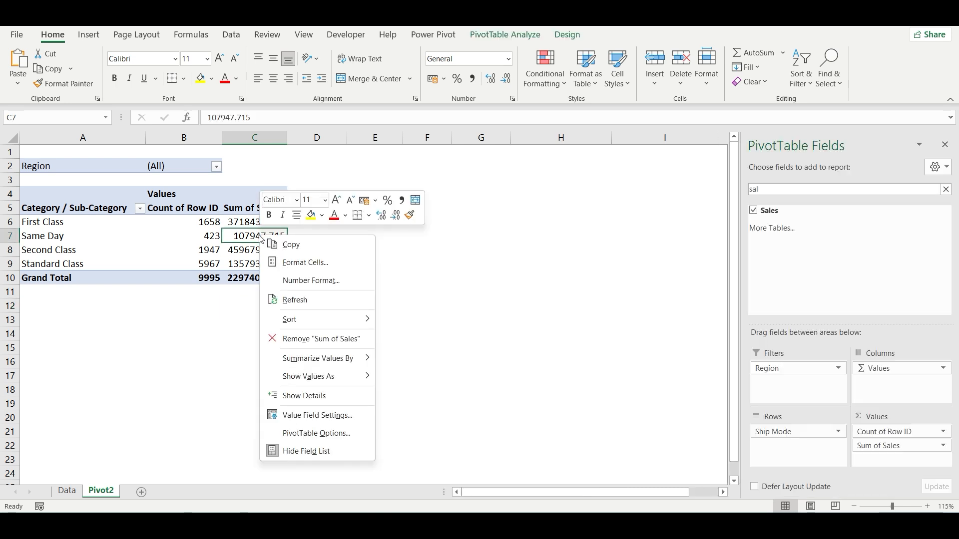
{"action": "left_click", "coordinate": [319, 280]}
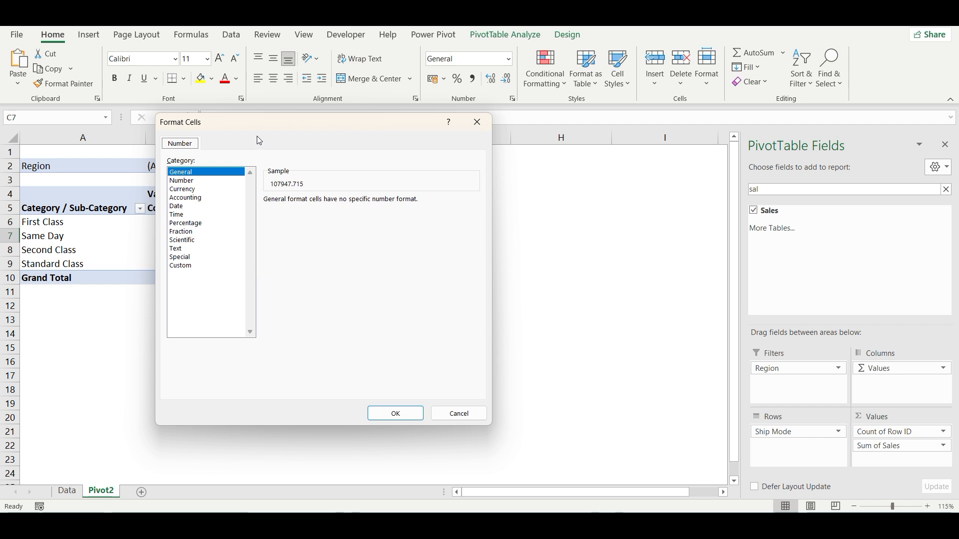
{"action": "left_click", "coordinate": [351, 189]}
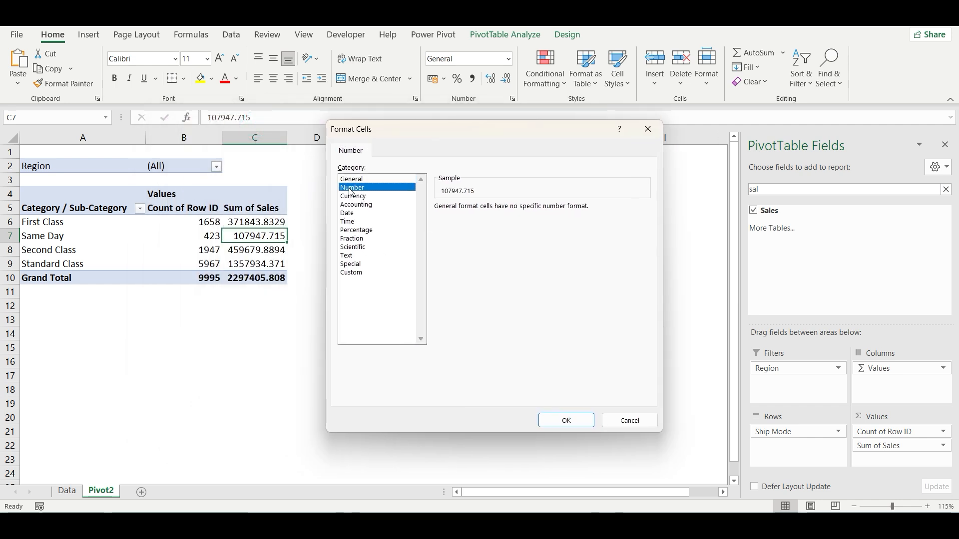
{"action": "left_click", "coordinate": [522, 212]}
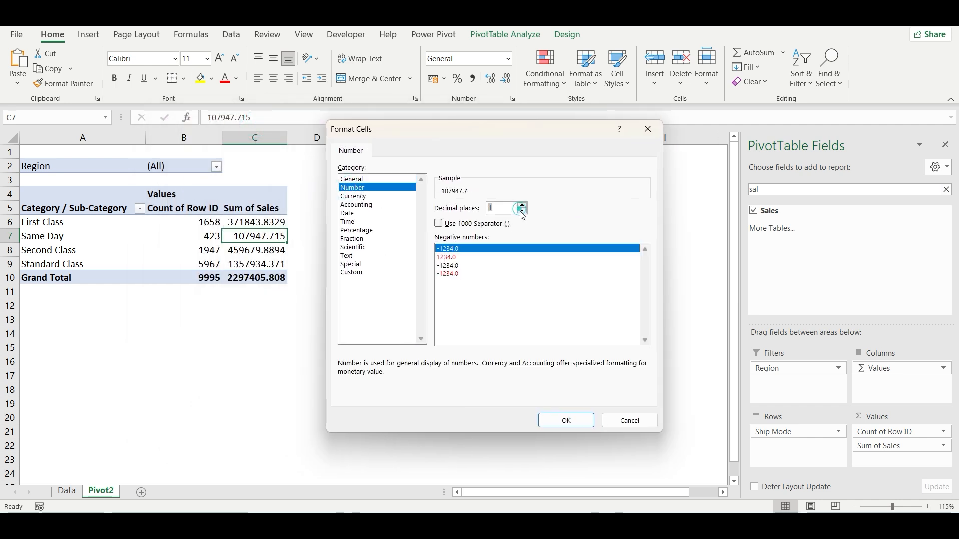
{"action": "left_click", "coordinate": [522, 212]}
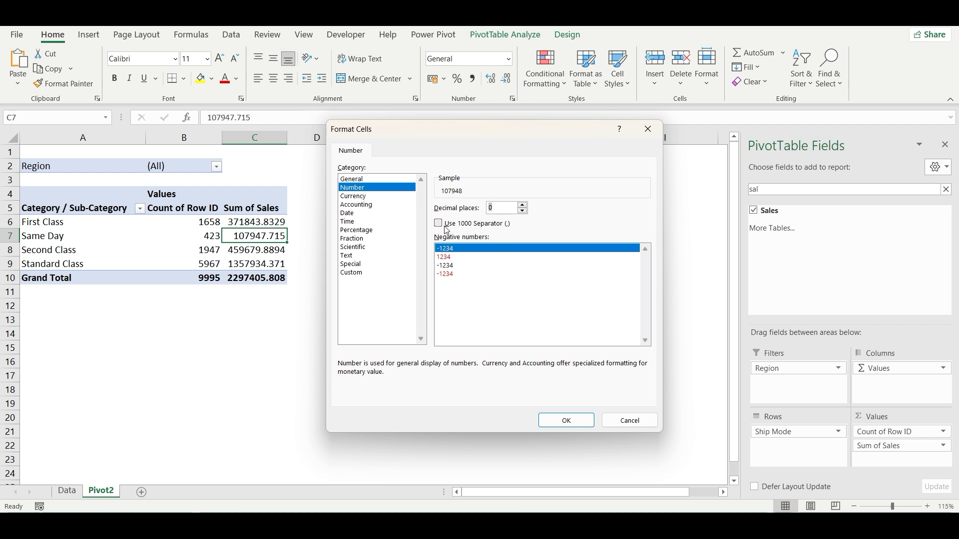
{"action": "left_click", "coordinate": [507, 224]}
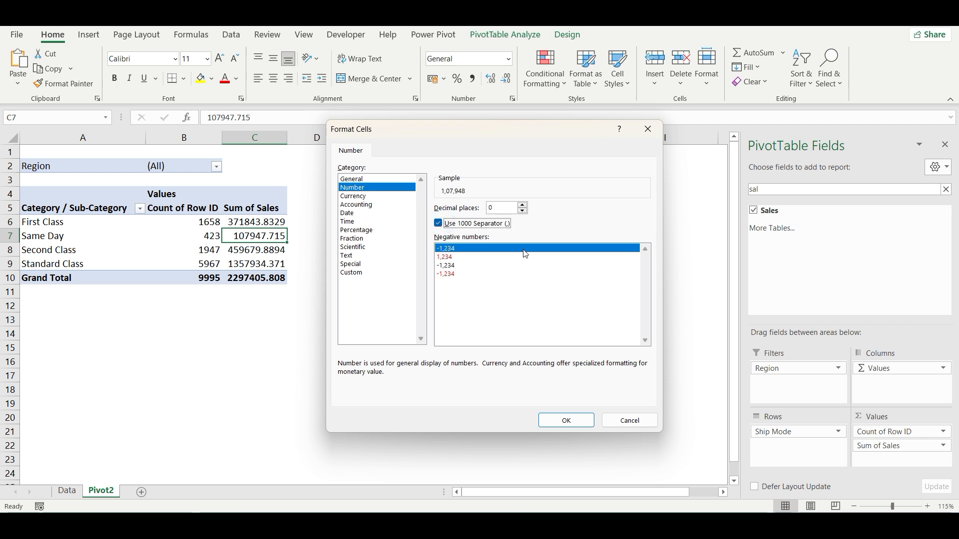
{"action": "left_click", "coordinate": [557, 419]}
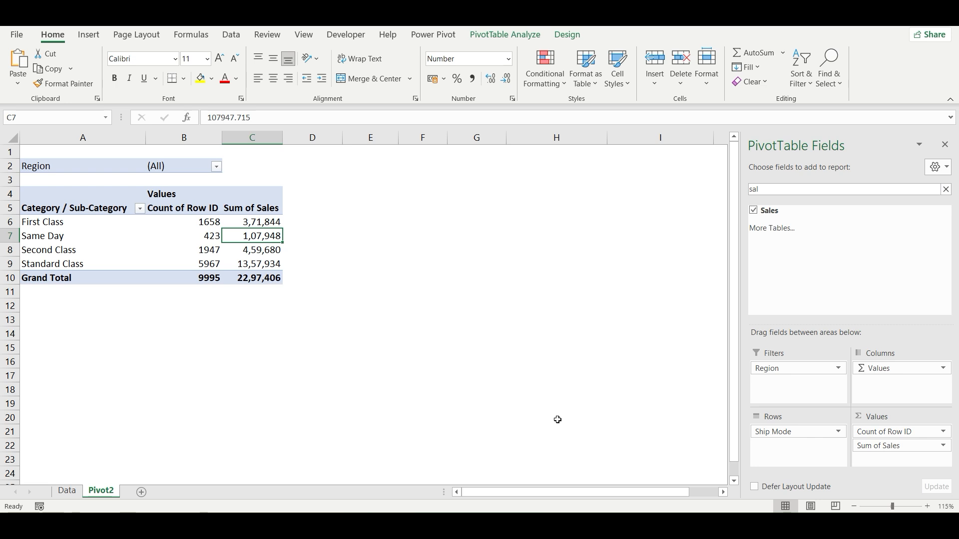
- Set the Count of Row ID field's number format to Number with the 1000 separator and 0 decimal places
{"action": "right_click", "coordinate": [209, 238]}
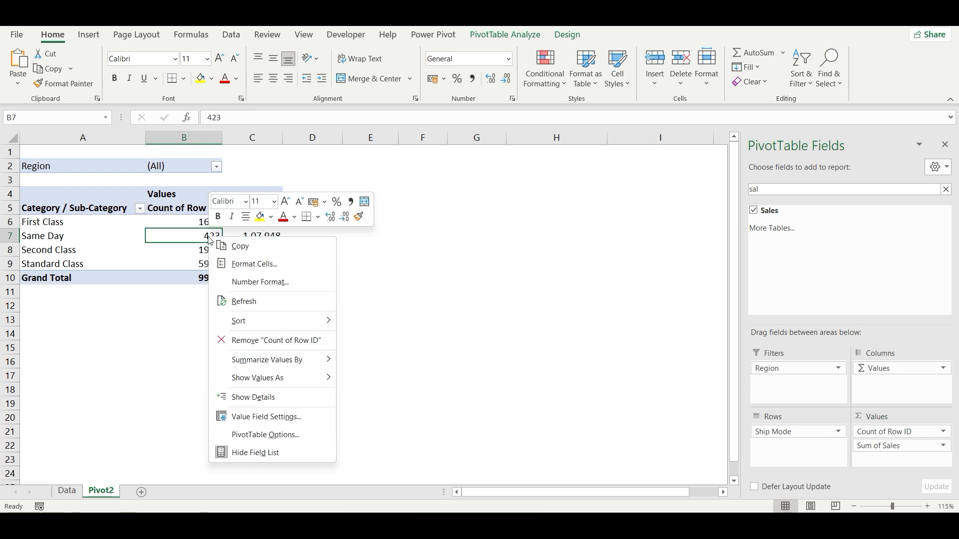
{"action": "left_click", "coordinate": [226, 282]}
{"action": "left_click_drag", "start_coordinate": [165, 125], "coordinate": [461, 149]}
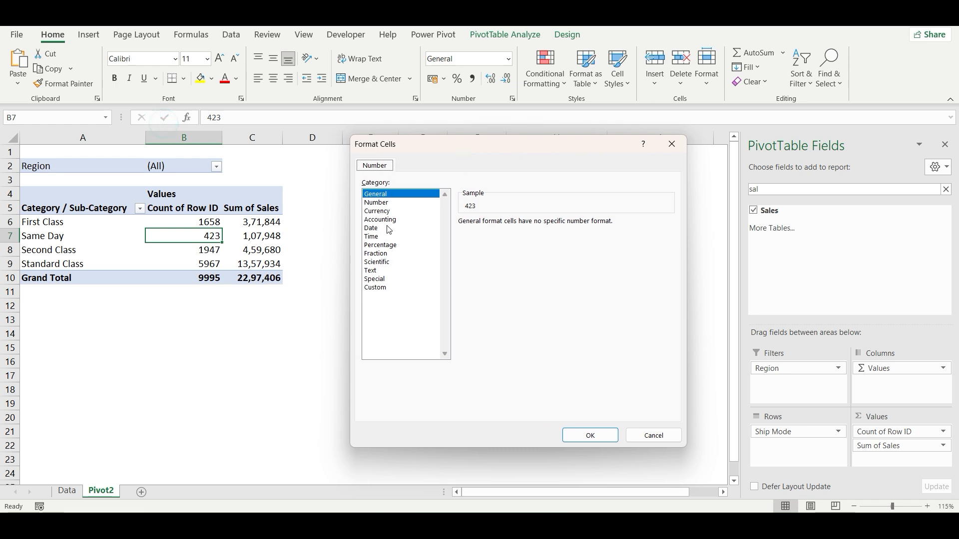
{"action": "left_click", "coordinate": [379, 203]}
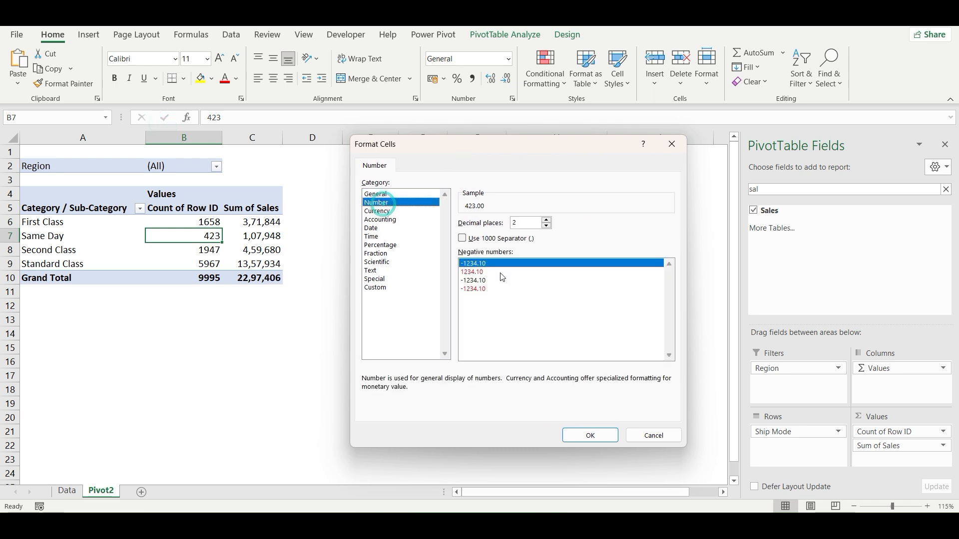
{"action": "left_click", "coordinate": [466, 238]}
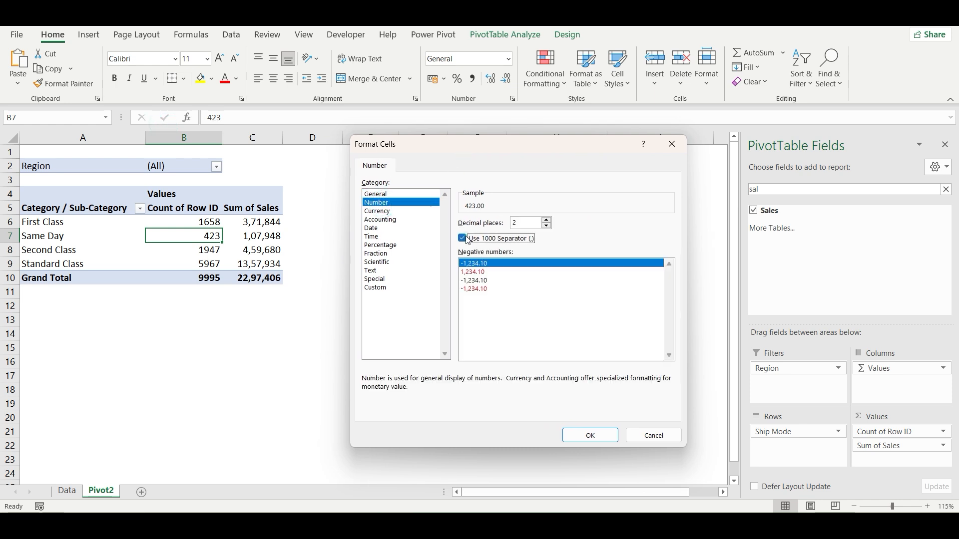
{"action": "left_click", "coordinate": [547, 226]}
{"action": "left_click", "coordinate": [546, 226]}
{"action": "left_click", "coordinate": [590, 435]}
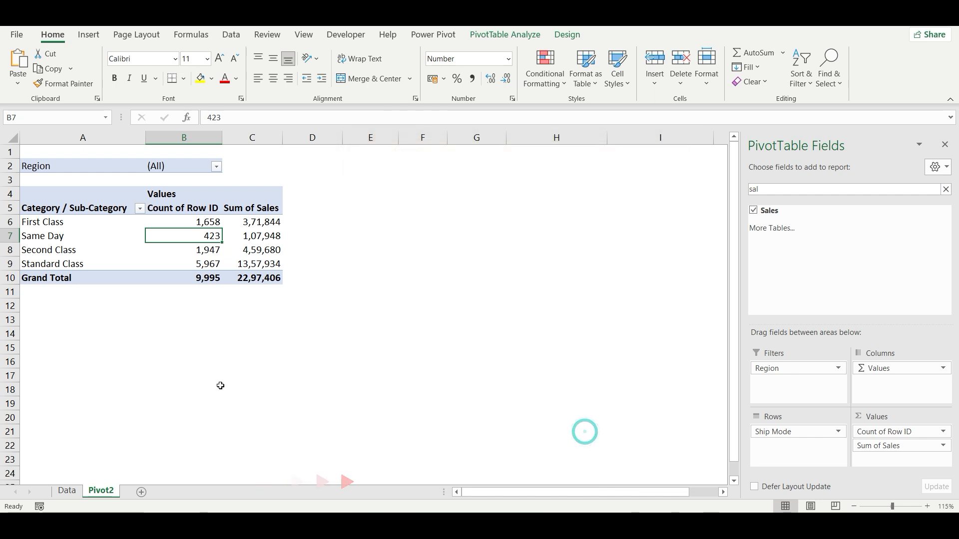
{"action": "left_click", "coordinate": [218, 388]}
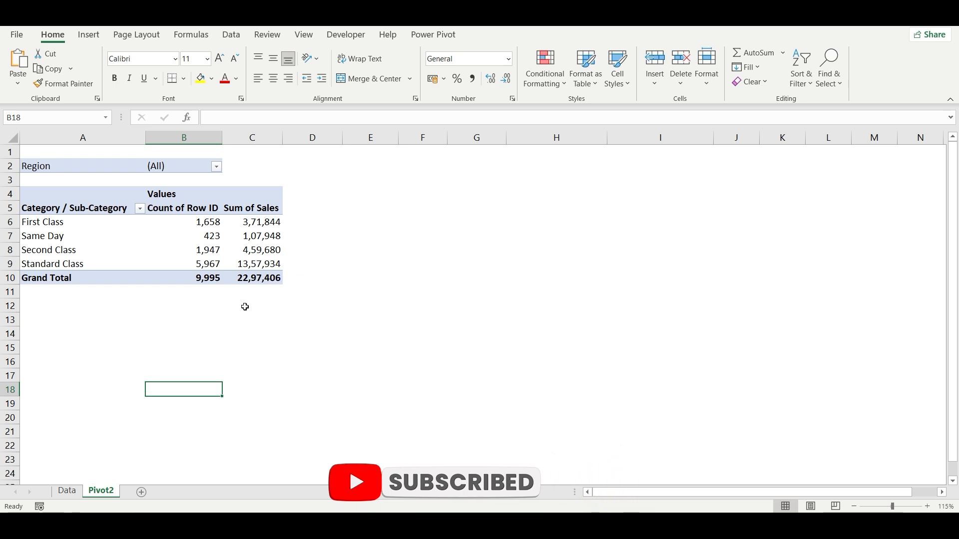
- Find the Category field in the PivotTable field list by searching for "cat" and add it to Rows below Ship Mode
{"action": "left_click", "coordinate": [255, 249]}
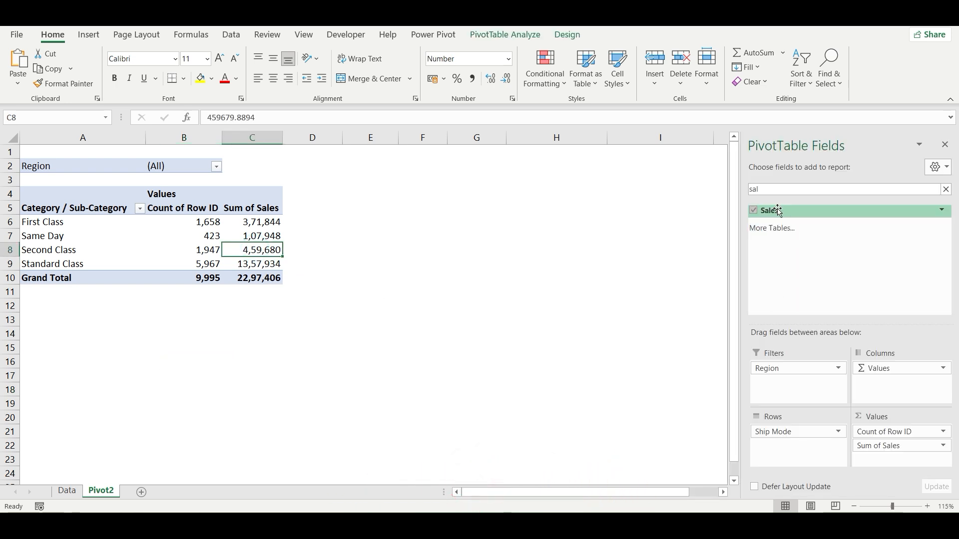
{"action": "left_click", "coordinate": [946, 189]}
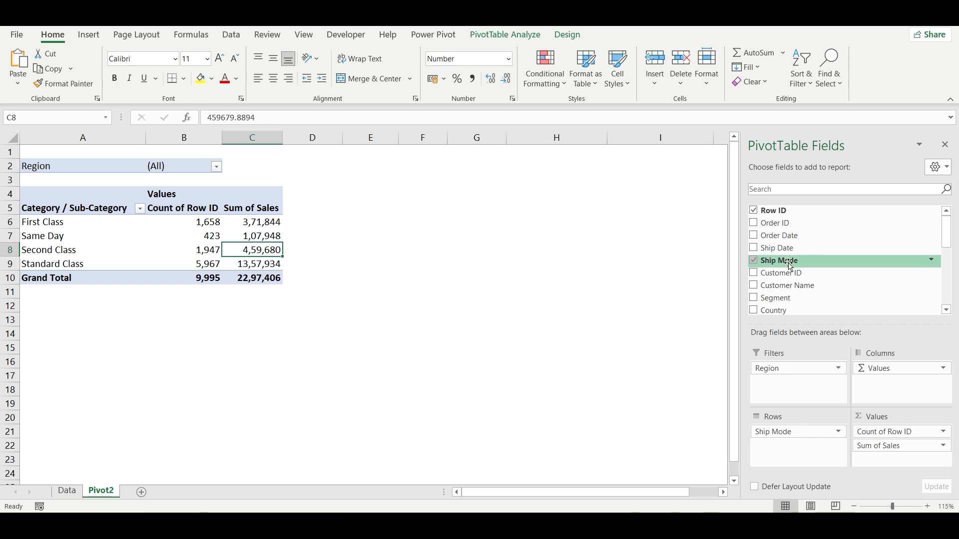
{"action": "scroll", "coordinate": [783, 307], "scroll_direction": "down", "scroll_amount": 3}
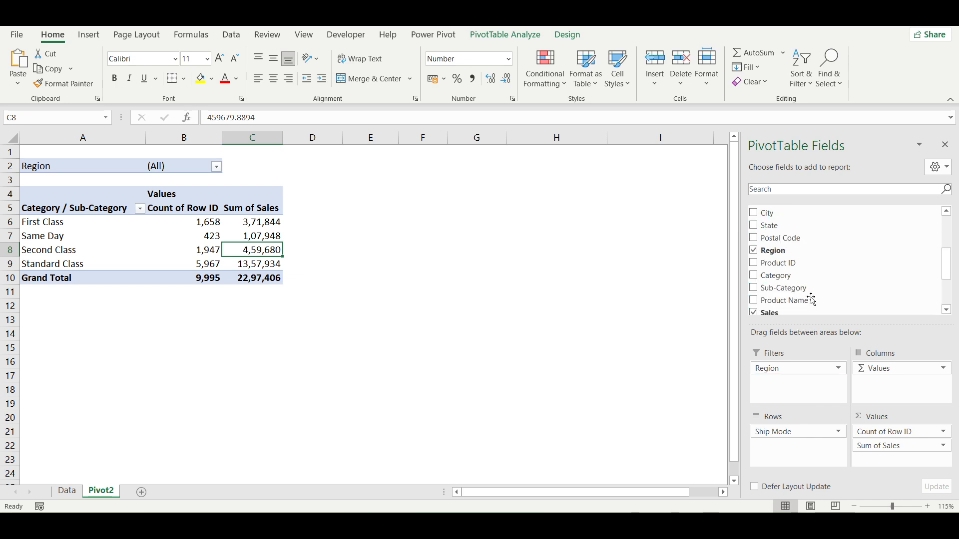
{"action": "scroll", "coordinate": [799, 289], "scroll_direction": "down", "scroll_amount": 2}
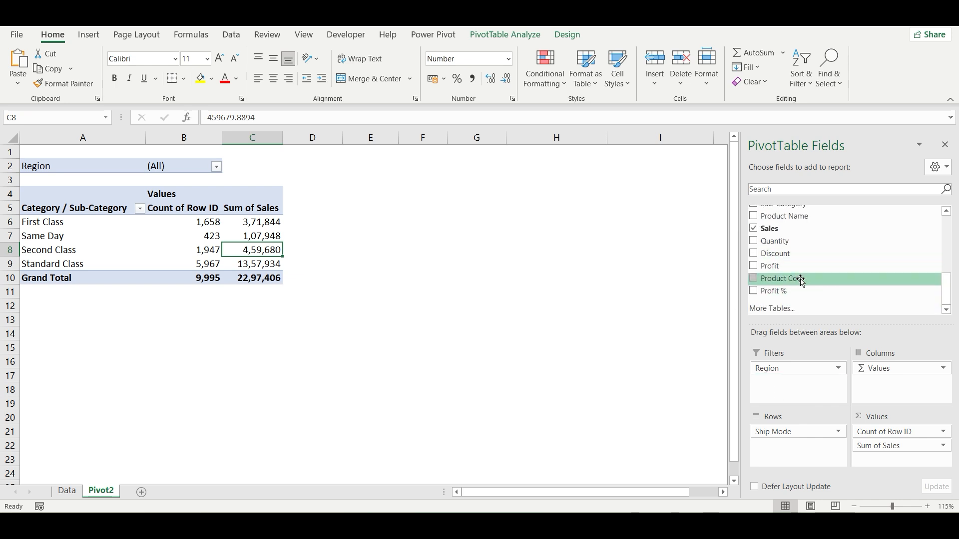
{"action": "type", "text": "cat"}
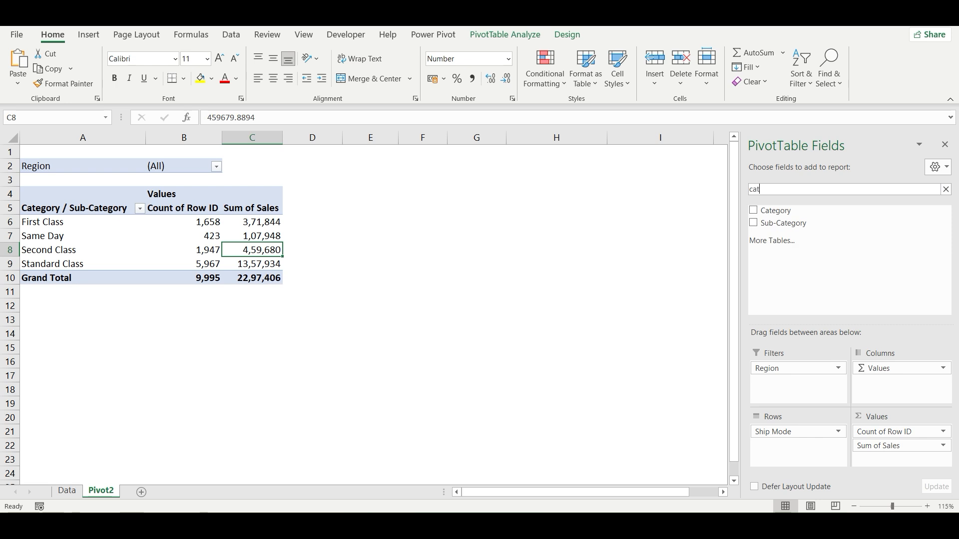
{"action": "left_click_drag", "start_coordinate": [775, 210], "coordinate": [798, 444]}
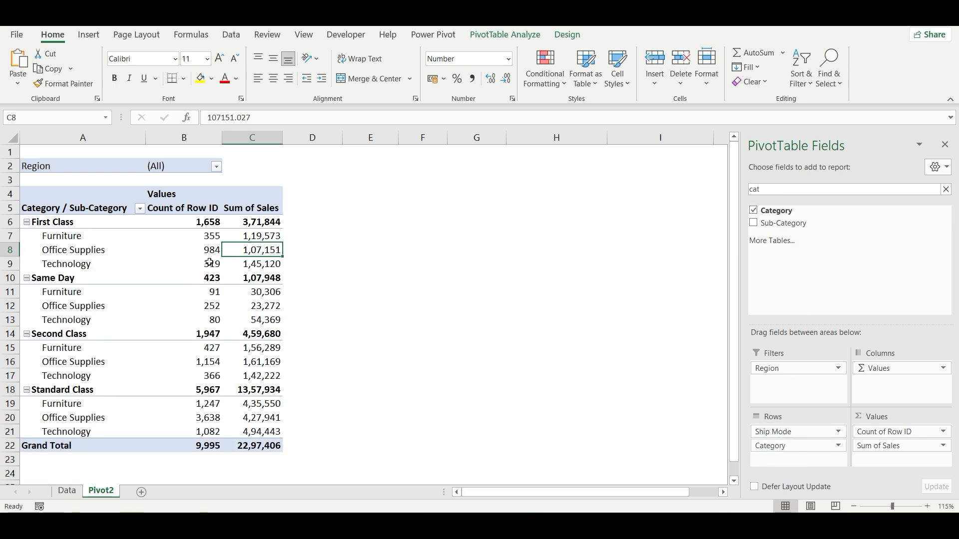
- Check the number formatting of the category values, the First Class subtotals and the Grand Total row
{"action": "left_click", "coordinate": [225, 287]}
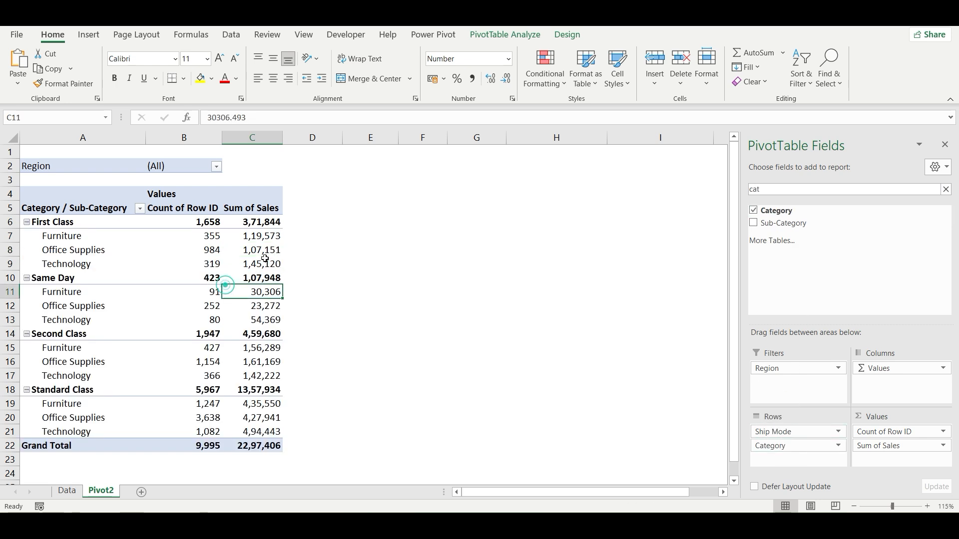
{"action": "left_click", "coordinate": [226, 250]}
{"action": "left_click_drag", "start_coordinate": [209, 222], "coordinate": [257, 223]}
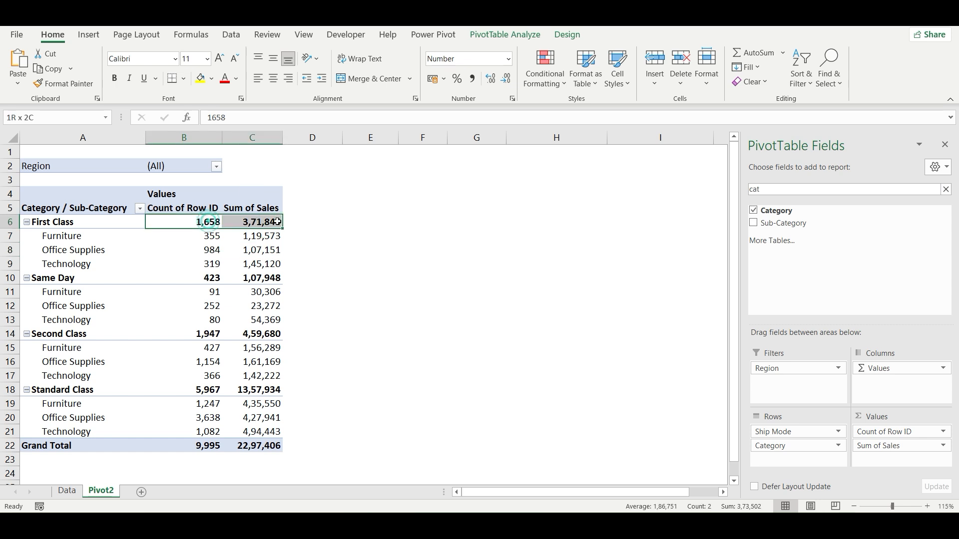
{"action": "left_click_drag", "start_coordinate": [206, 450], "coordinate": [257, 446]}
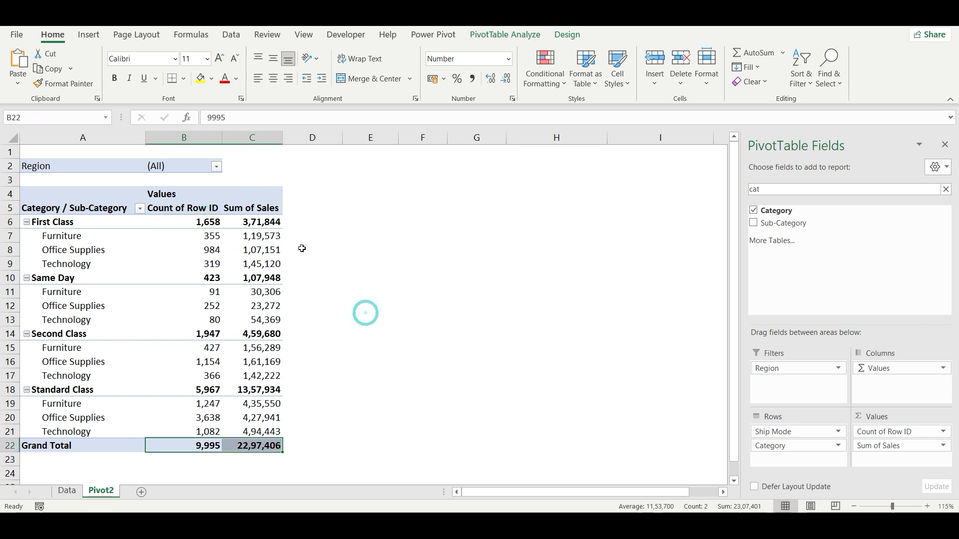
{"action": "left_click", "coordinate": [365, 313]}
{"action": "left_click", "coordinate": [262, 256]}
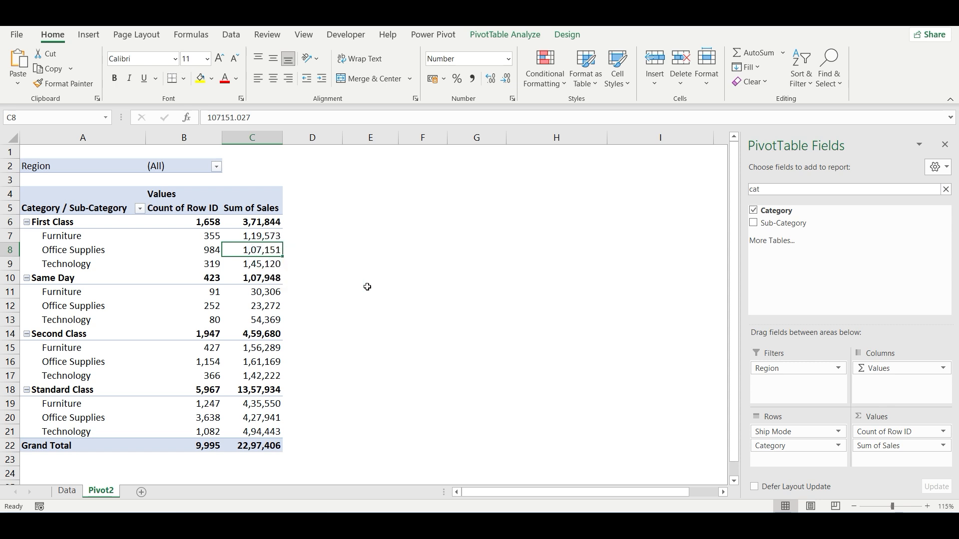
- Compare the Sort options offered for a Furniture sales value with those offered for the Furniture row label
{"action": "right_click", "coordinate": [263, 238]}
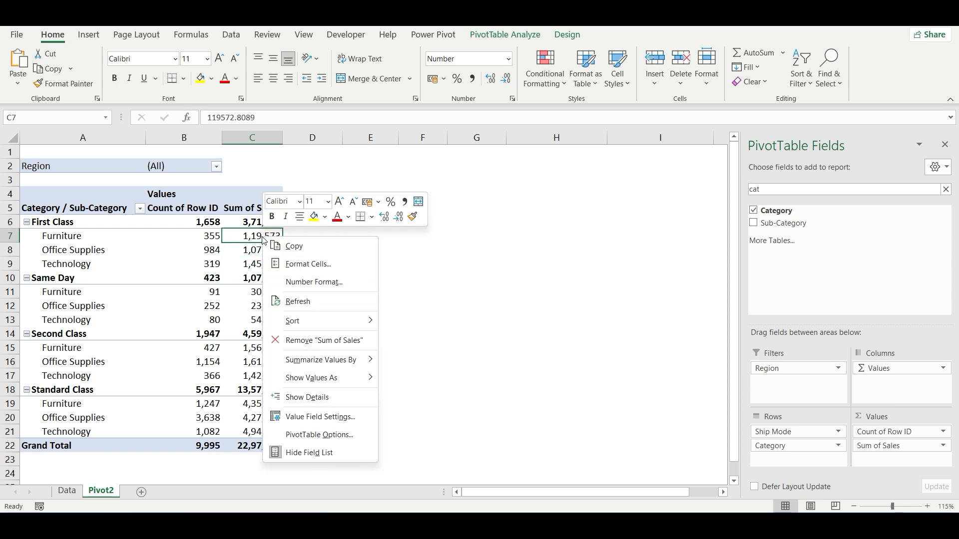
{"action": "mouse_move", "coordinate": [302, 324]}
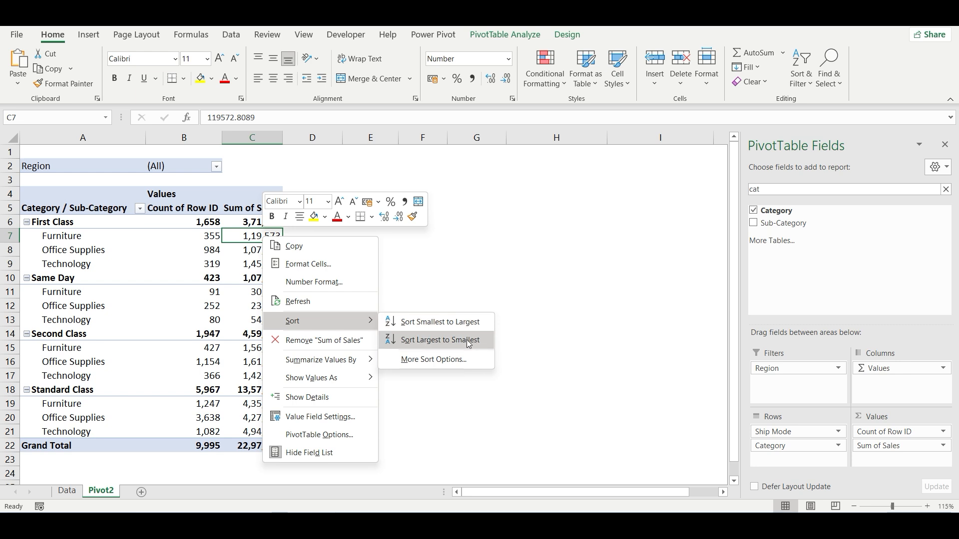
{"action": "left_click", "coordinate": [448, 348]}
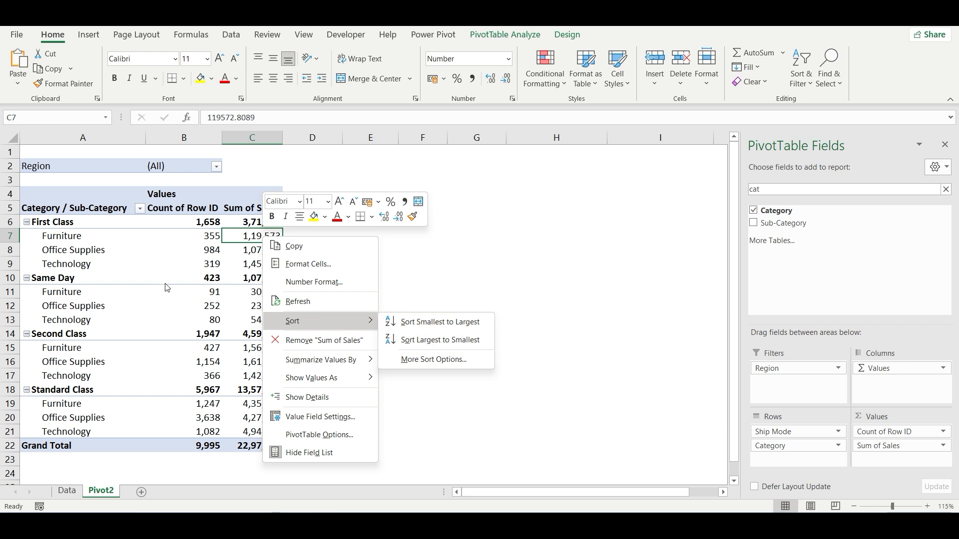
{"action": "right_click", "coordinate": [72, 241]}
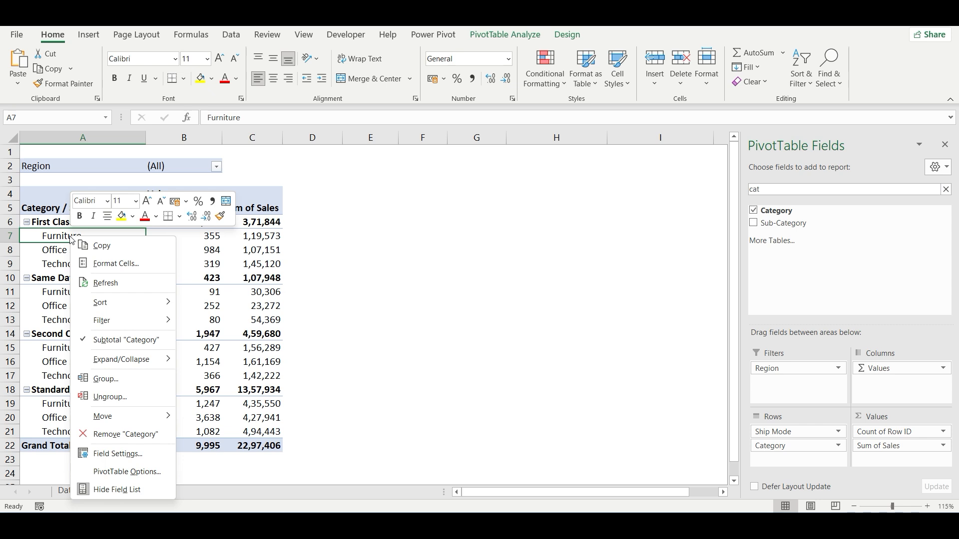
{"action": "mouse_move", "coordinate": [112, 302]}
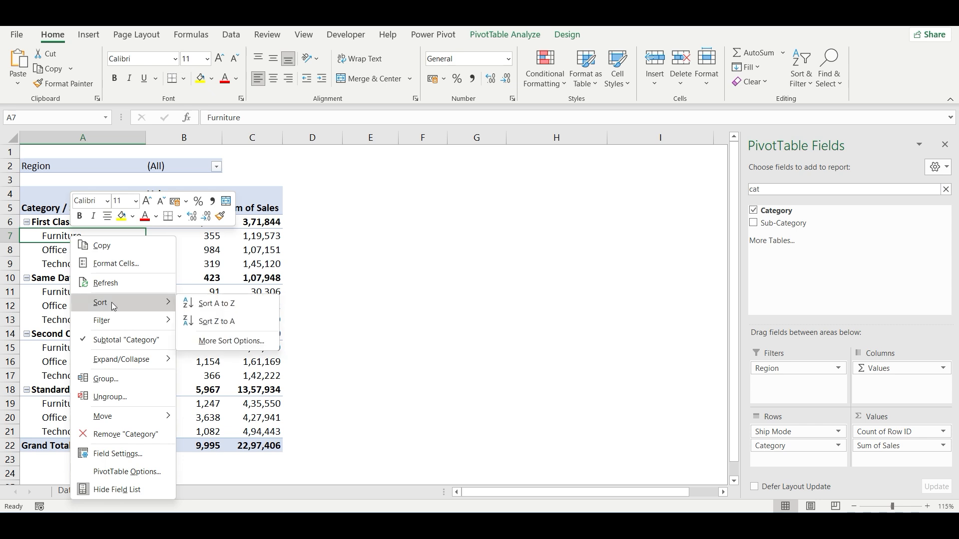
{"action": "left_click", "coordinate": [236, 302]}
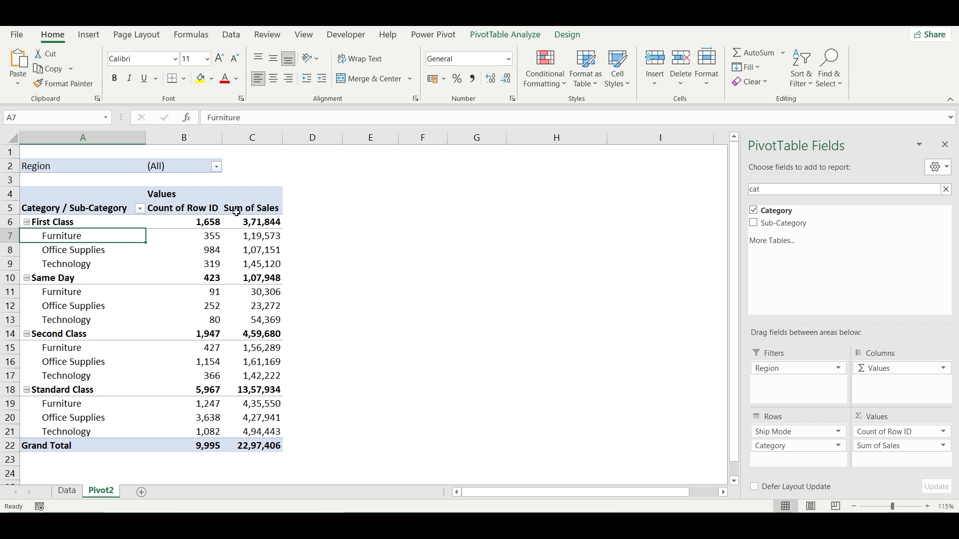
- Compare the Remove command offered for a Sum of Sales value with the one offered for a Category row label
{"action": "left_click", "coordinate": [257, 249]}
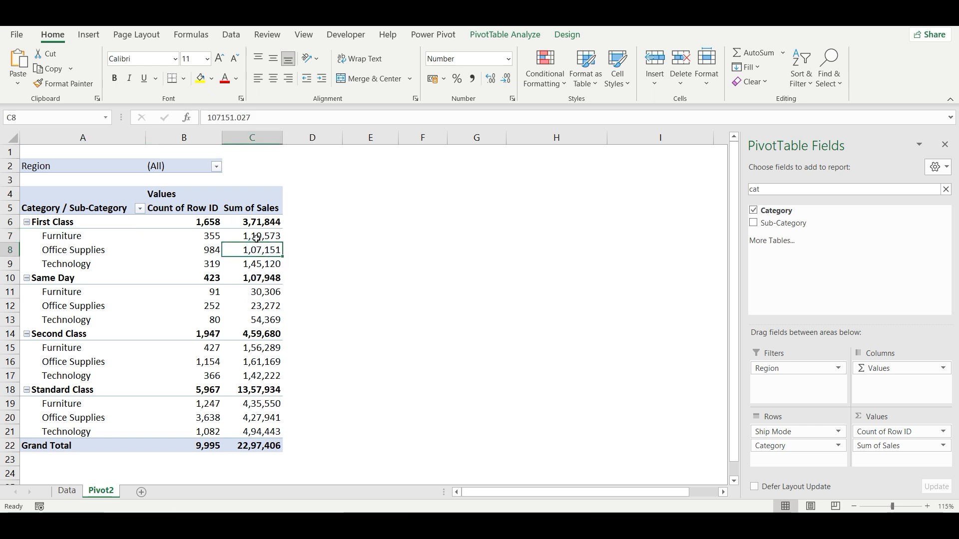
{"action": "right_click", "coordinate": [258, 241]}
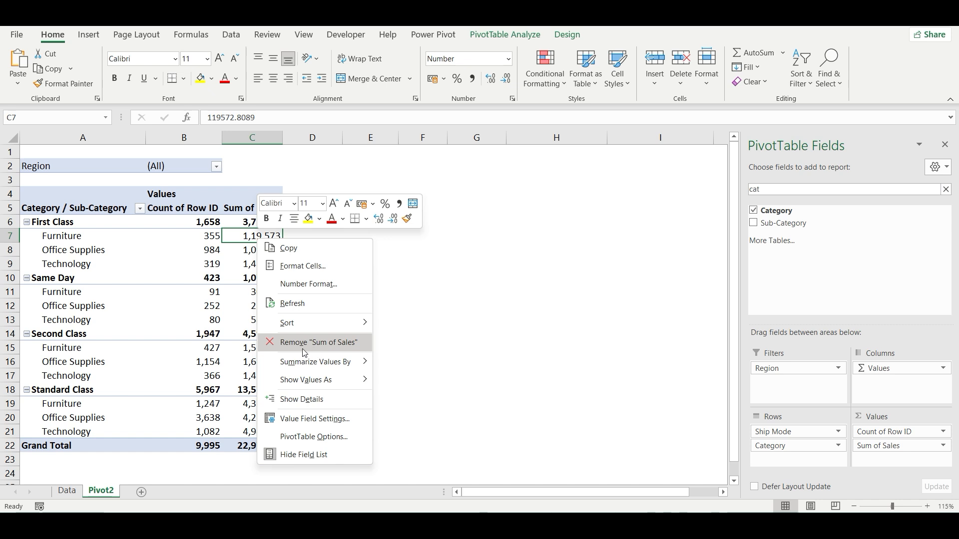
{"action": "left_click", "coordinate": [69, 295]}
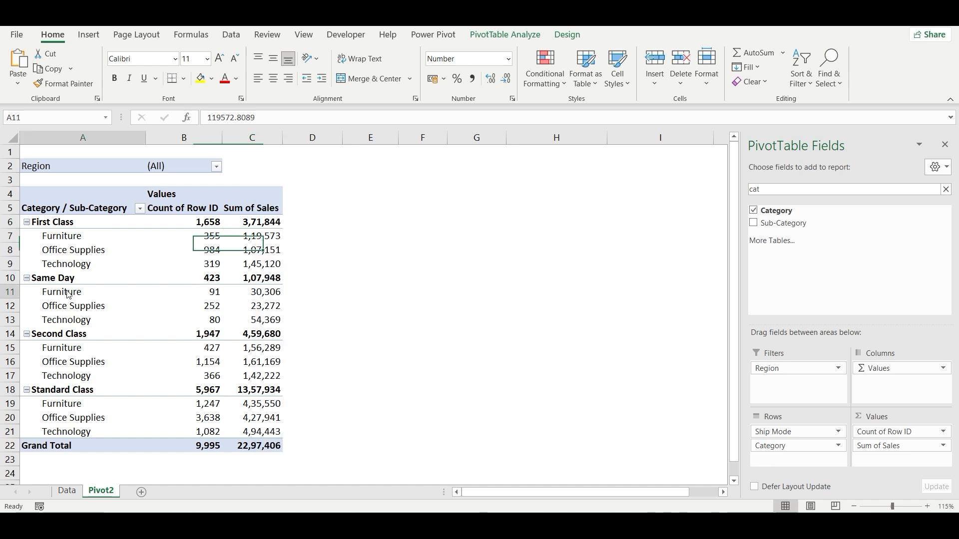
{"action": "right_click", "coordinate": [69, 295]}
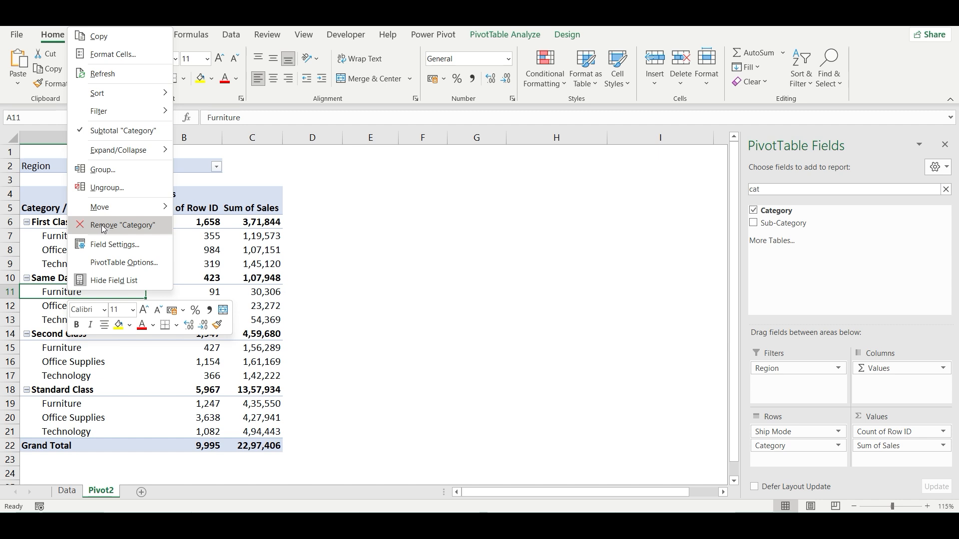
{"action": "right_click", "coordinate": [256, 281]}
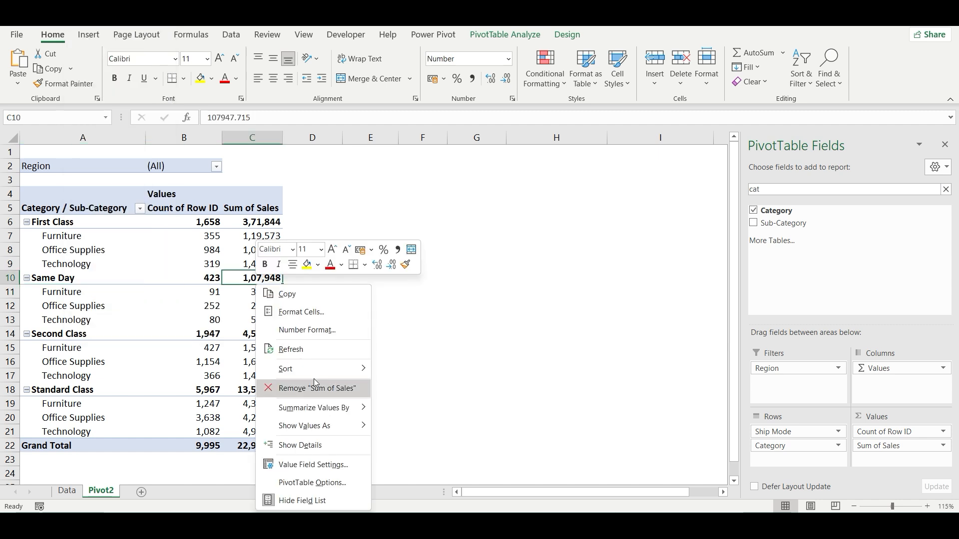
- Remove the Category field from the PivotTable, starting from the Furniture label under Same Day
{"action": "left_click", "coordinate": [67, 302]}
{"action": "right_click", "coordinate": [69, 296]}
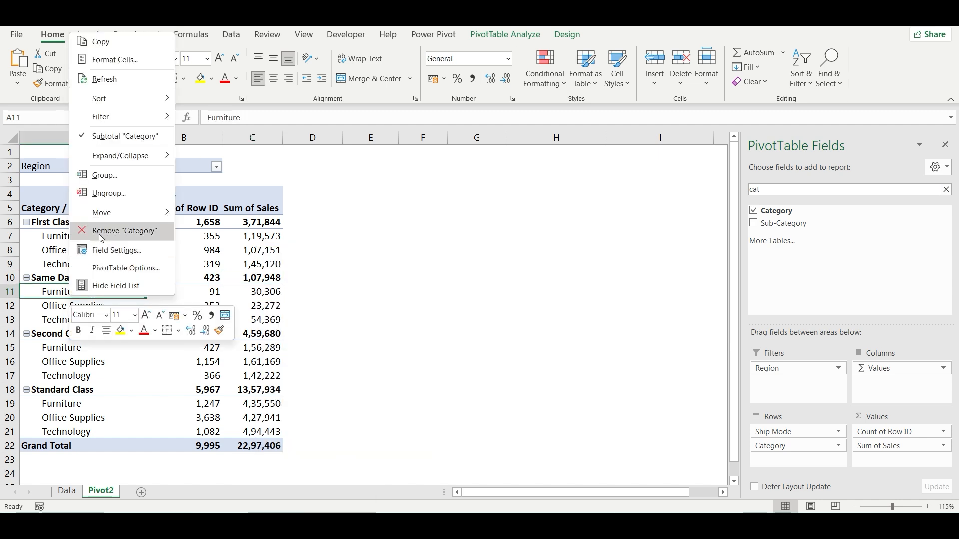
{"action": "left_click", "coordinate": [101, 235]}
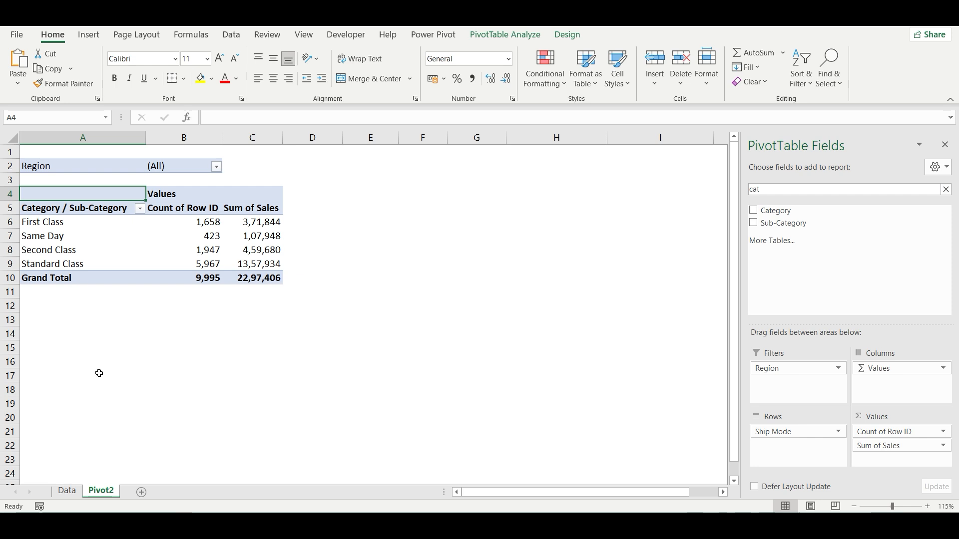
- Examine the Summarize Values By options available for the Sum of Sales field
{"action": "right_click", "coordinate": [266, 237]}
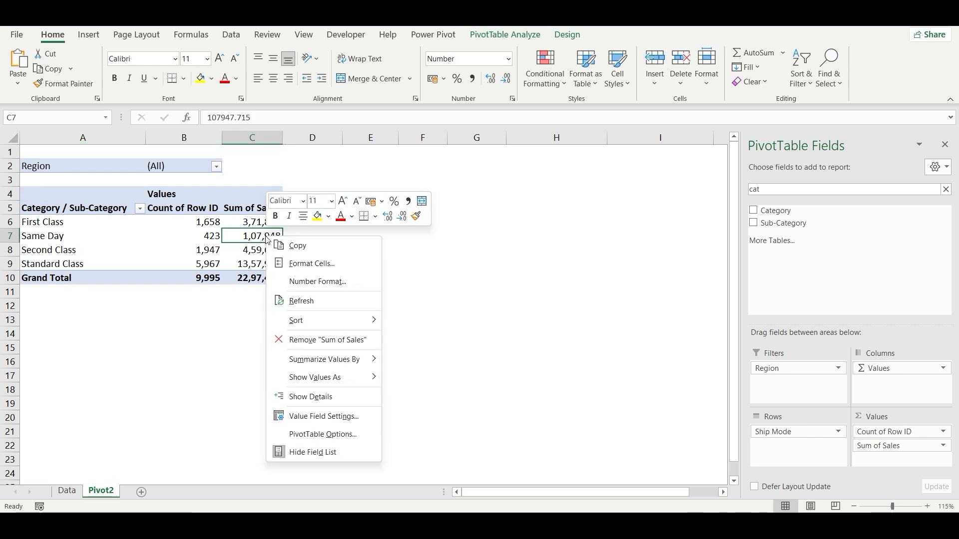
{"action": "mouse_move", "coordinate": [344, 364]}
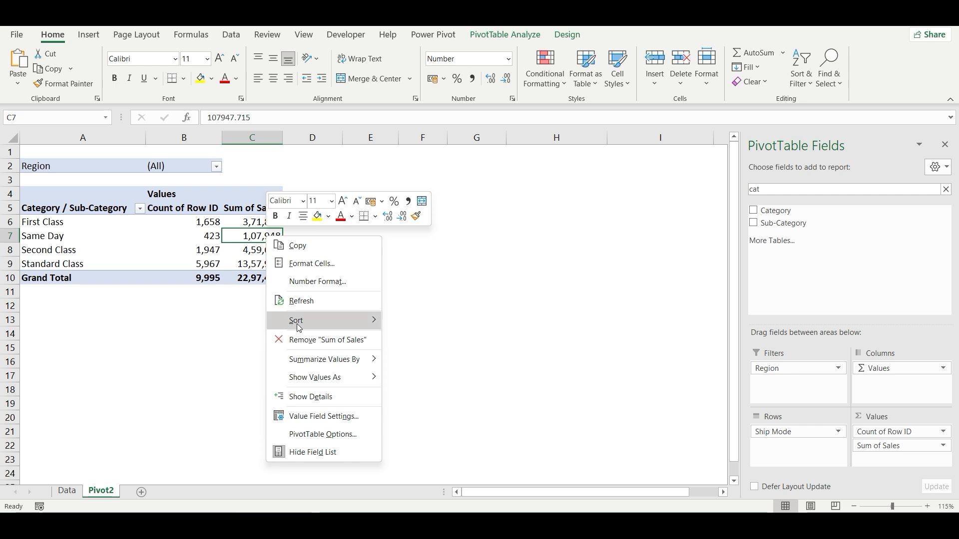
{"action": "left_click", "coordinate": [200, 356]}
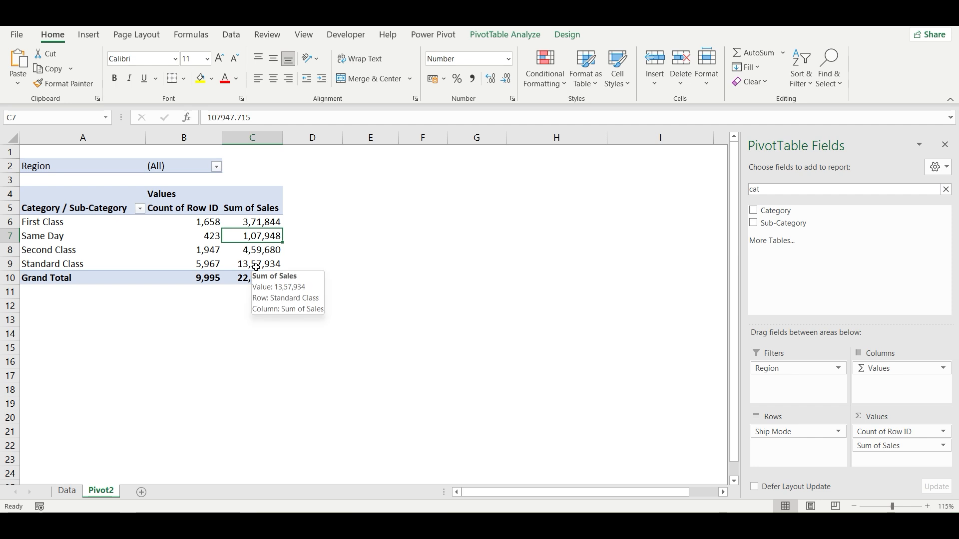
{"action": "right_click", "coordinate": [261, 233]}
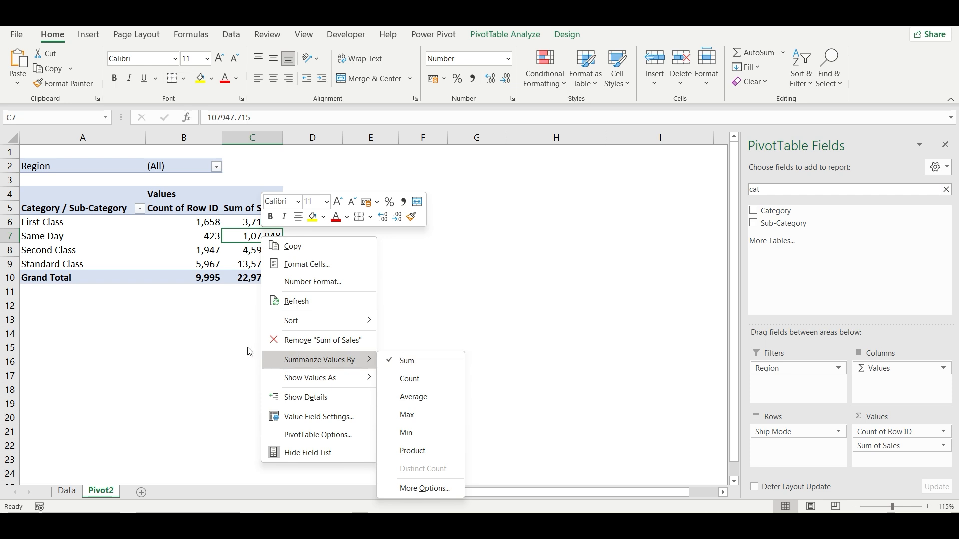
{"action": "left_click", "coordinate": [210, 340]}
- Summarize the Sales values by Count and switch the same field to Average
{"action": "right_click", "coordinate": [253, 237]}
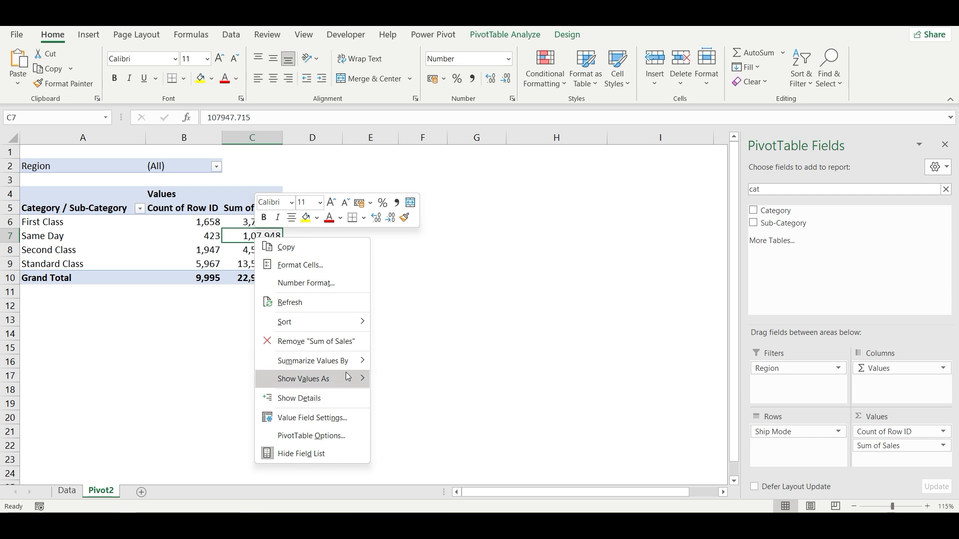
{"action": "left_click", "coordinate": [406, 375]}
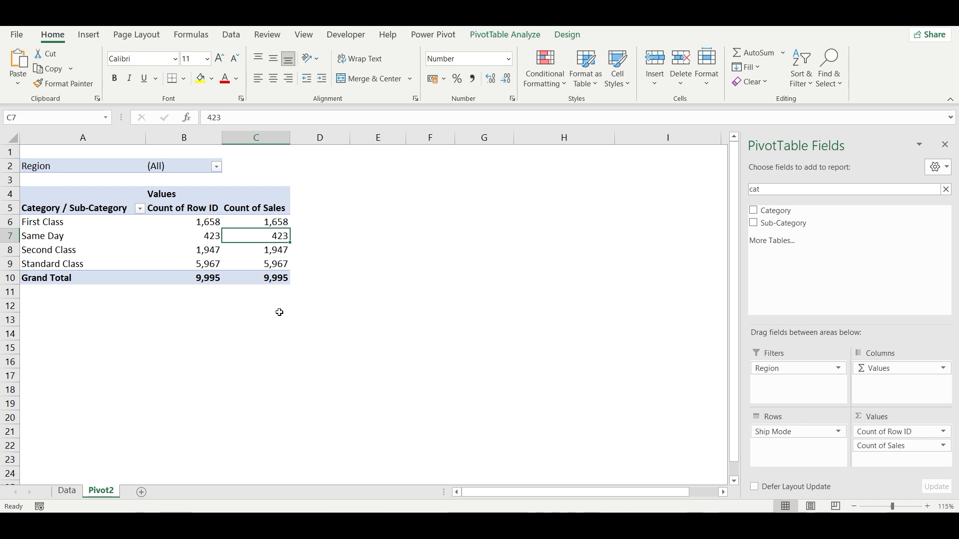
{"action": "right_click", "coordinate": [273, 236]}
{"action": "mouse_move", "coordinate": [337, 371]}
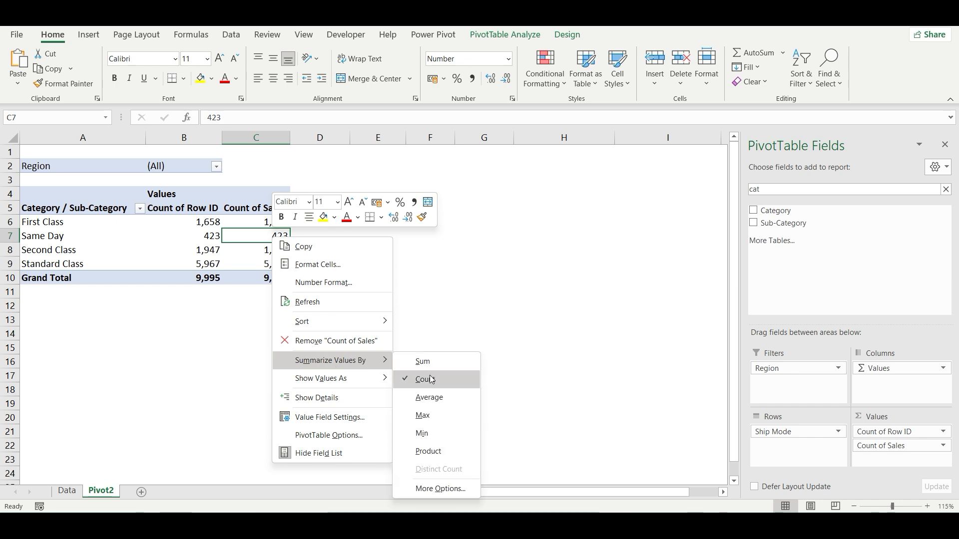
{"action": "left_click", "coordinate": [438, 400]}
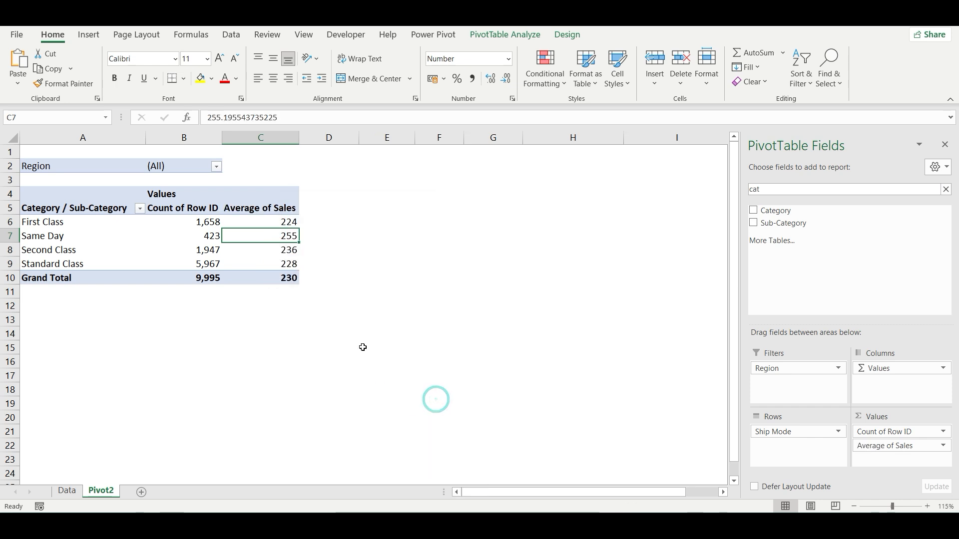
- Change the summary function of the Sales field to Max
{"action": "right_click", "coordinate": [290, 236]}
{"action": "mouse_move", "coordinate": [369, 370]}
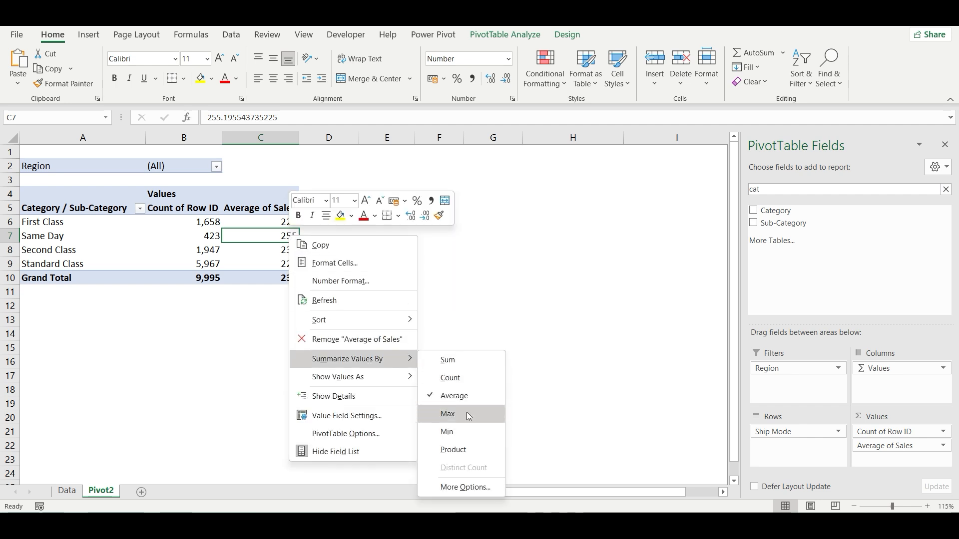
{"action": "left_click", "coordinate": [440, 414]}
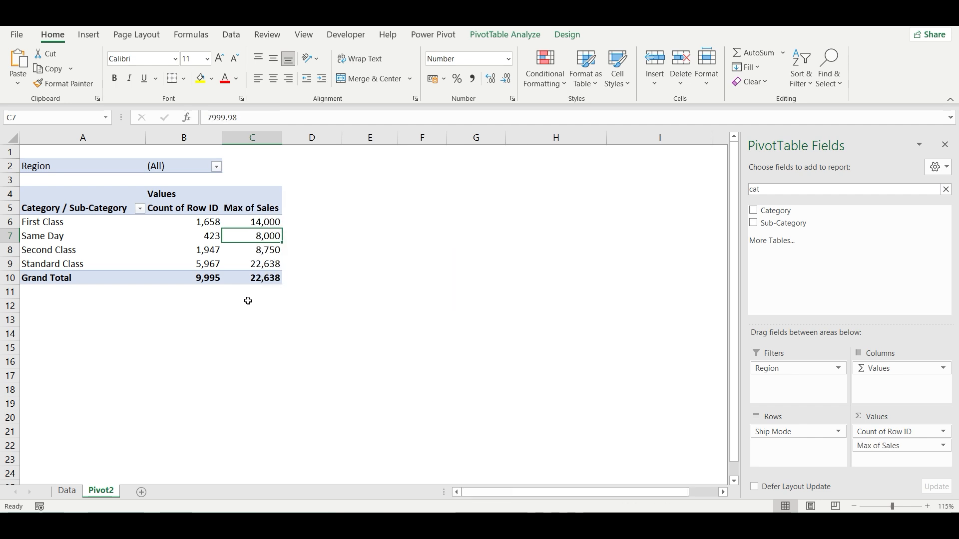
- Undo the Max, Average and Count changes to return the Sales field to Sum, and select the First Class sales value
{"action": "key", "text": "ctrl+z"}
{"action": "key", "text": "ctrl+z"}
{"action": "key", "text": "ctrl+z"}
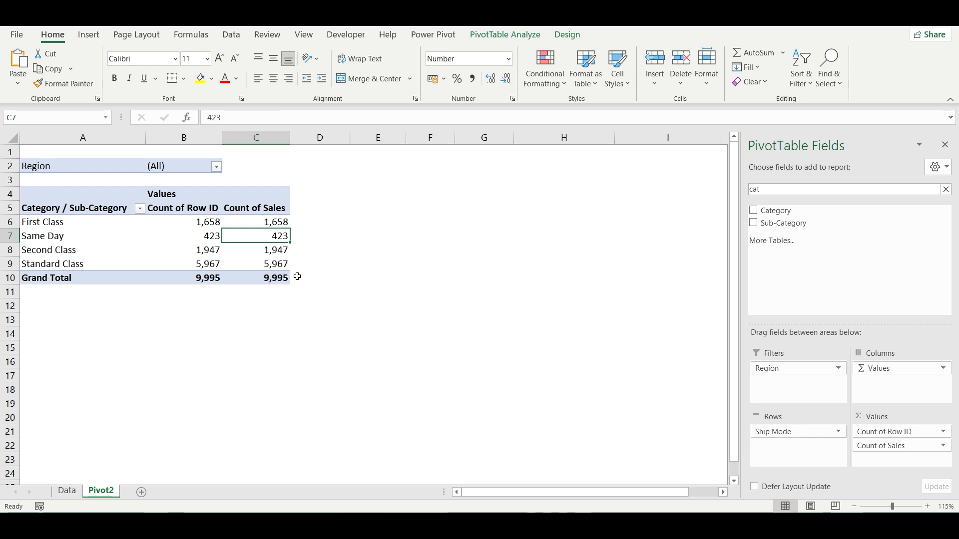
{"action": "left_click", "coordinate": [360, 246]}
{"action": "left_click", "coordinate": [255, 222]}
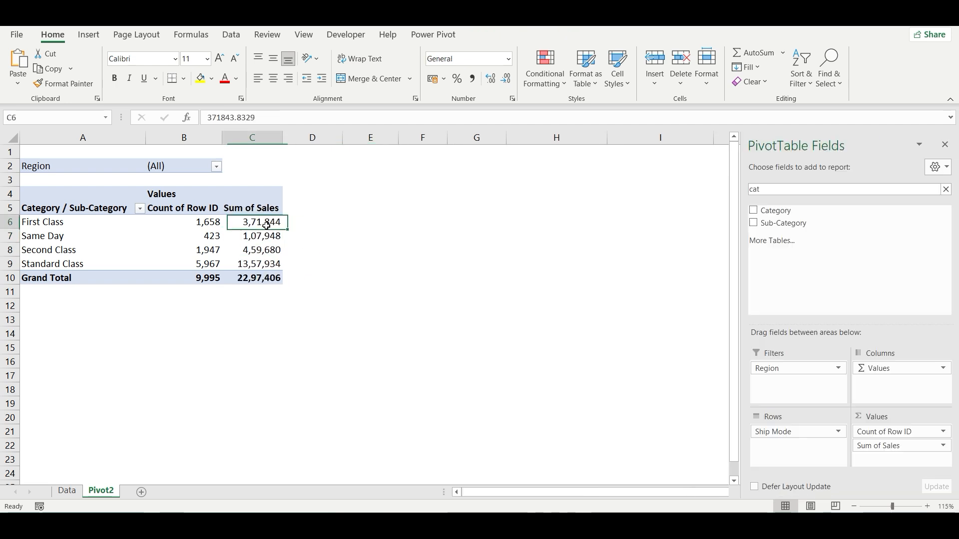
- Search the field list for "sa", add Sales to the Values area a second time and summarize the new column by Count
{"action": "double_click", "coordinate": [792, 191]}
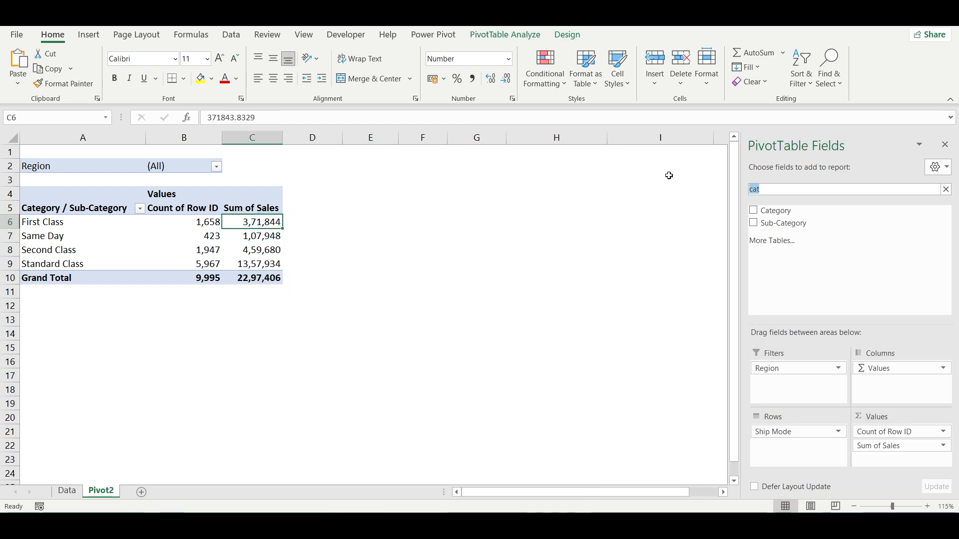
{"action": "type", "text": "sa"}
{"action": "left_click_drag", "start_coordinate": [769, 210], "coordinate": [881, 462]}
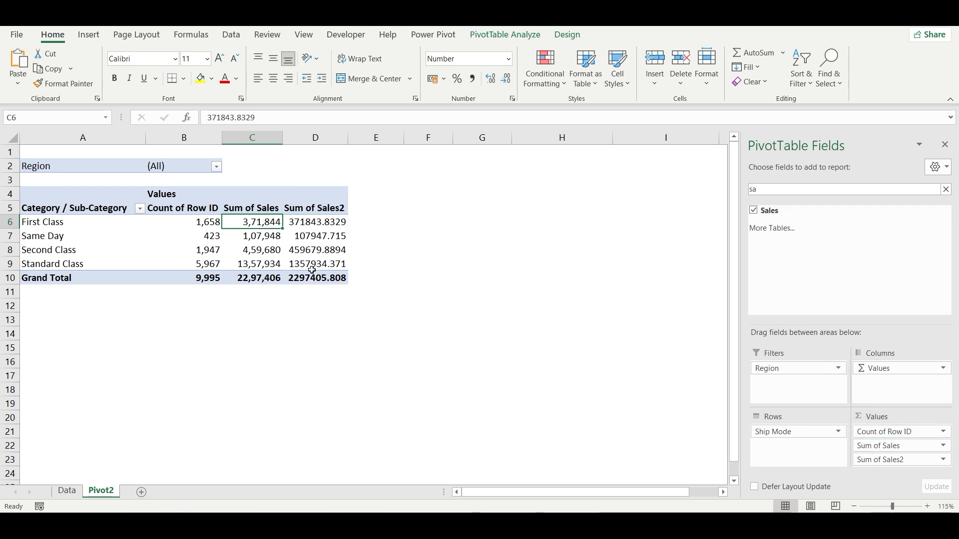
{"action": "right_click", "coordinate": [327, 222]}
{"action": "mouse_move", "coordinate": [415, 343]}
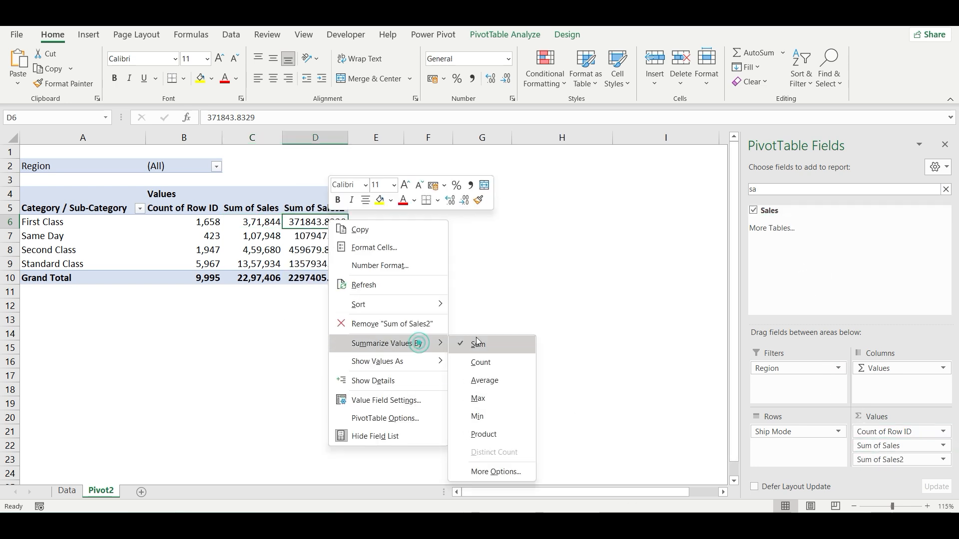
{"action": "left_click", "coordinate": [487, 360]}
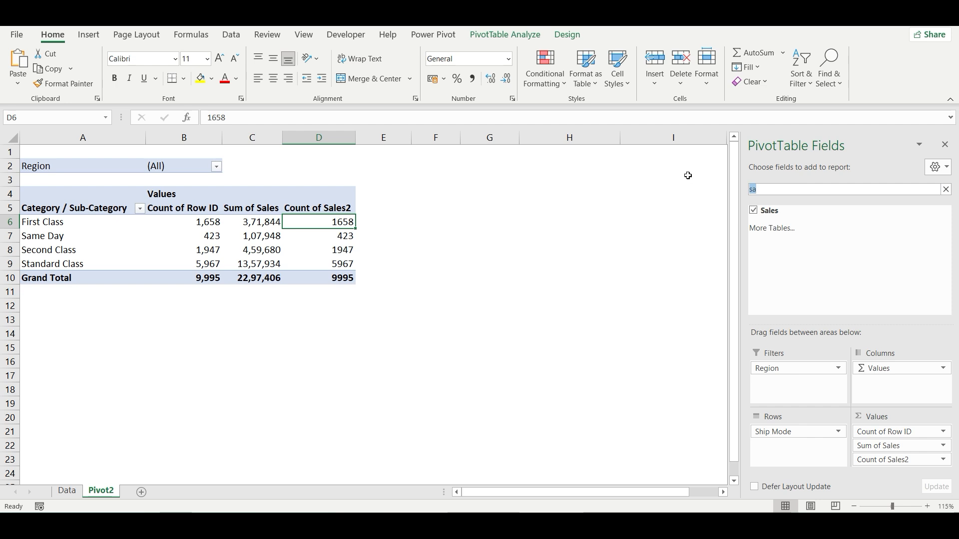
- Search the field list for "sale", add another Sales field to the Values area and summarize it by Average
{"action": "type", "text": "le"}
{"action": "left_click_drag", "start_coordinate": [769, 210], "coordinate": [891, 472]}
{"action": "right_click", "coordinate": [417, 228]}
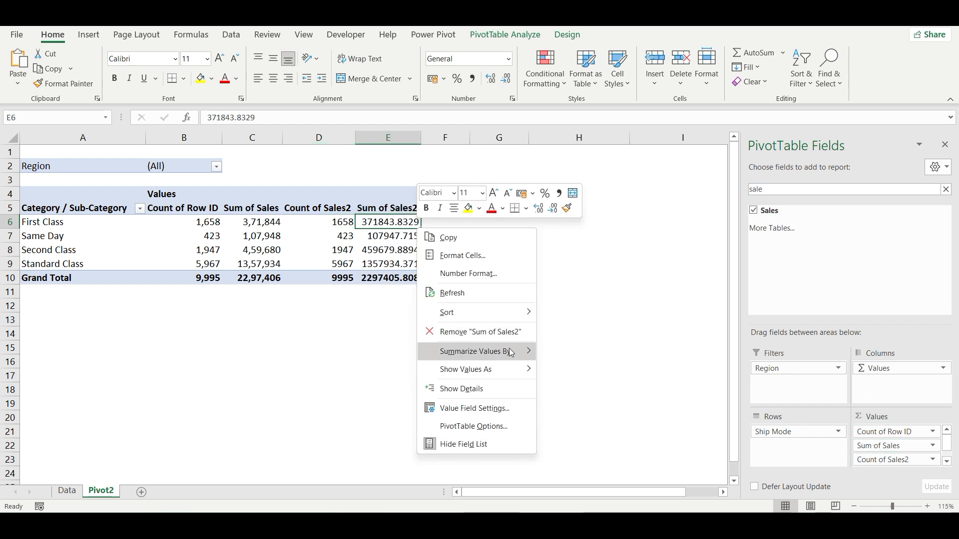
{"action": "mouse_move", "coordinate": [511, 351]}
{"action": "left_click", "coordinate": [573, 389]}
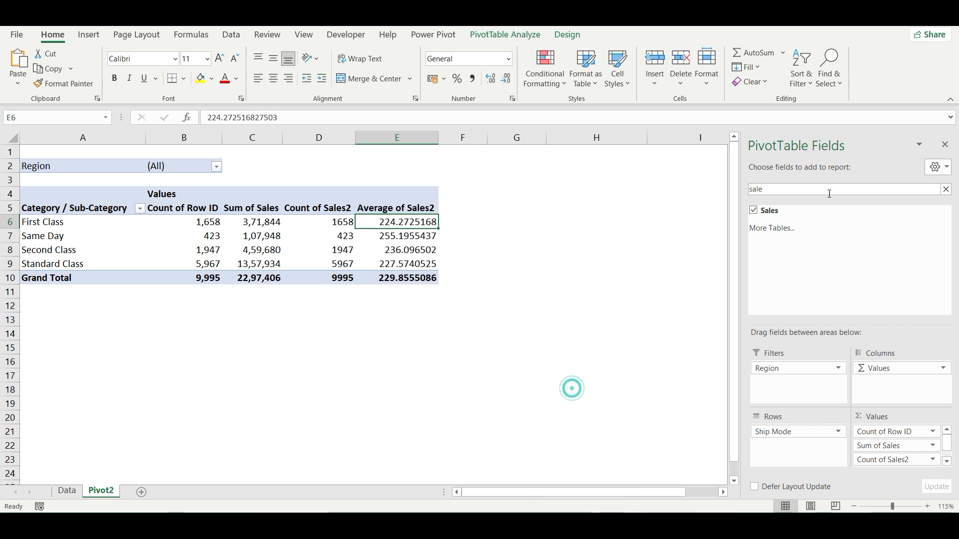
- Add one more Sales field to the Values area and change its summary function to Max
{"action": "double_click", "coordinate": [769, 189]}
{"action": "left_click_drag", "start_coordinate": [792, 209], "coordinate": [880, 464]}
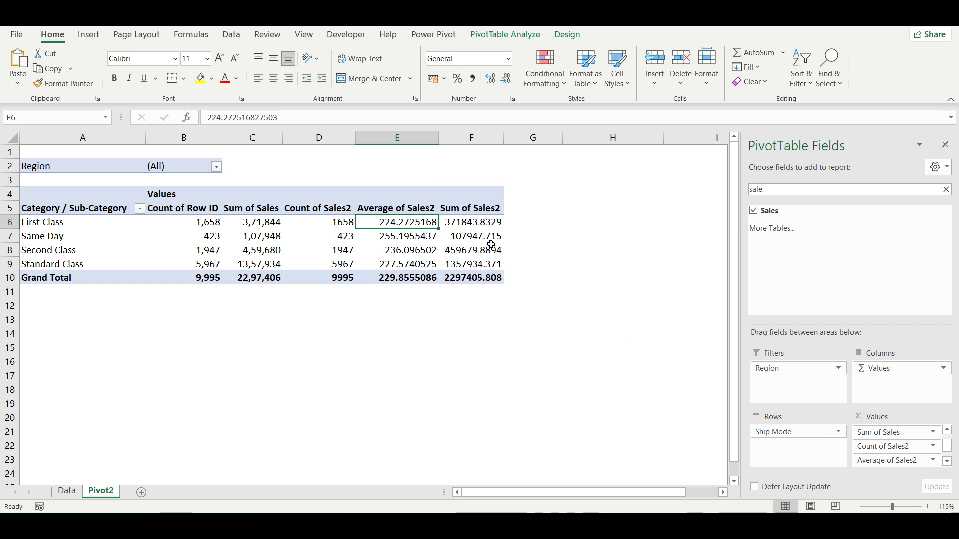
{"action": "right_click", "coordinate": [483, 225]}
{"action": "mouse_move", "coordinate": [574, 348]}
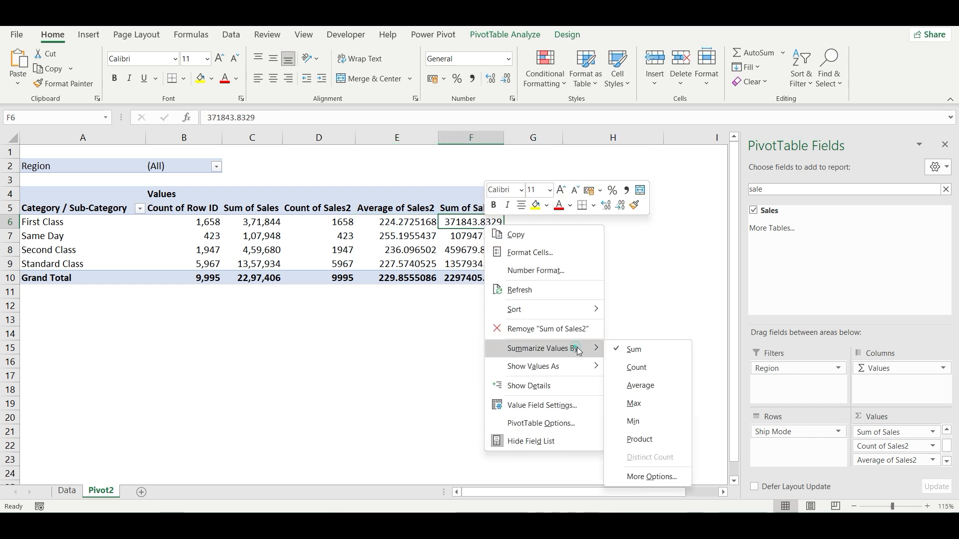
{"action": "left_click", "coordinate": [631, 401]}
- Add a further Sales field as the last value column and summarize it by Min
{"action": "left_click", "coordinate": [792, 189]}
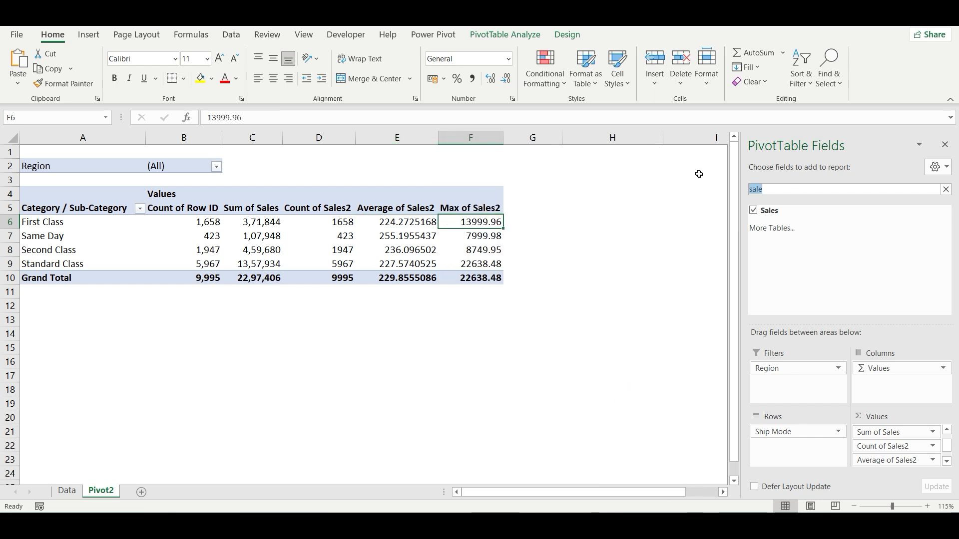
{"action": "left_click_drag", "start_coordinate": [879, 431], "coordinate": [890, 467]}
{"action": "right_click", "coordinate": [551, 222]}
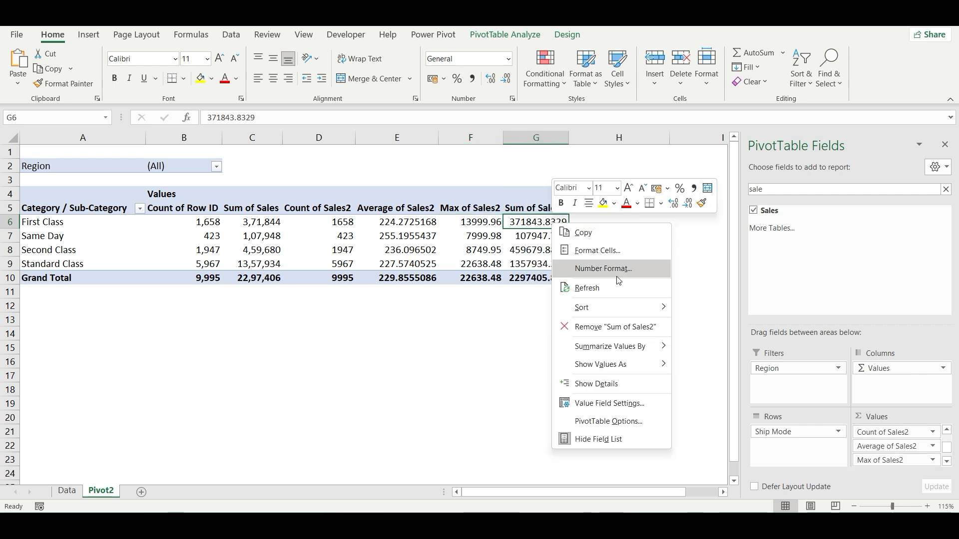
{"action": "left_click", "coordinate": [636, 367]}
{"action": "left_click", "coordinate": [643, 346]}
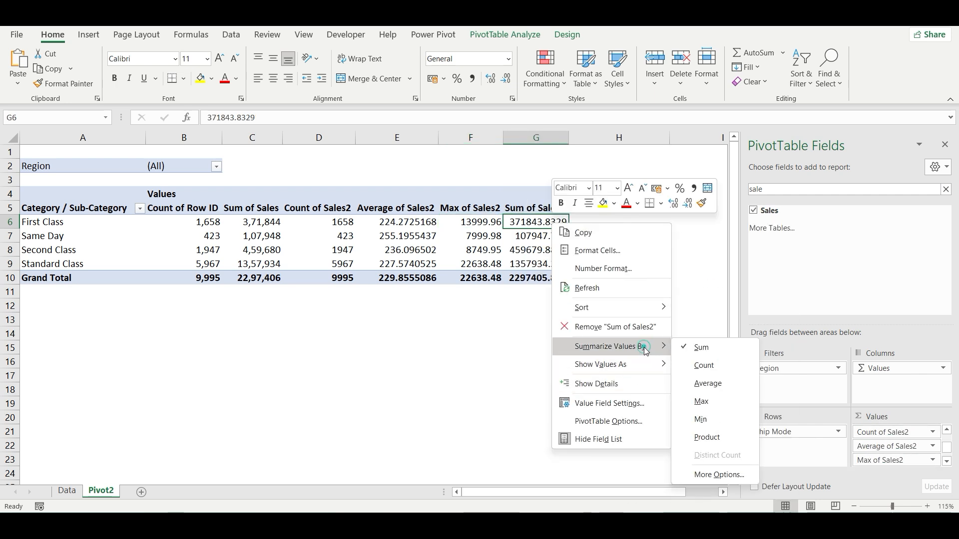
{"action": "left_click", "coordinate": [710, 427]}
{"action": "left_click", "coordinate": [524, 318]}
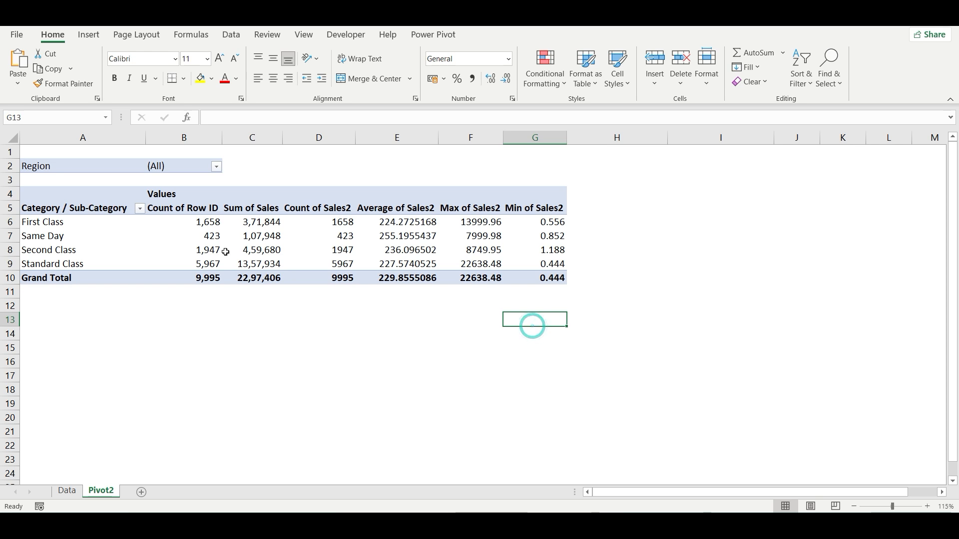
- Compare the First Class figures across the Sum, Count, Average, Max and Min columns of Sales
{"action": "left_click_drag", "start_coordinate": [238, 208], "coordinate": [519, 277]}
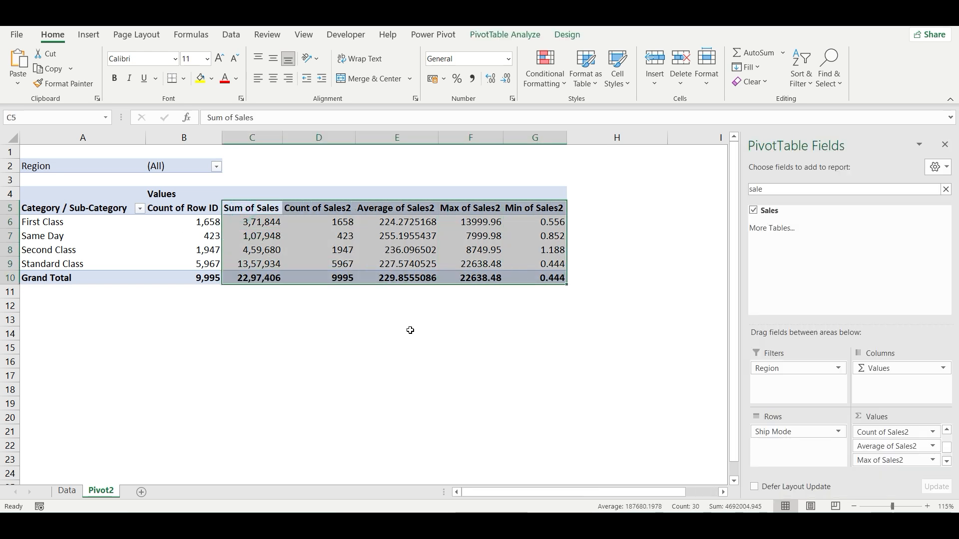
{"action": "left_click", "coordinate": [365, 330]}
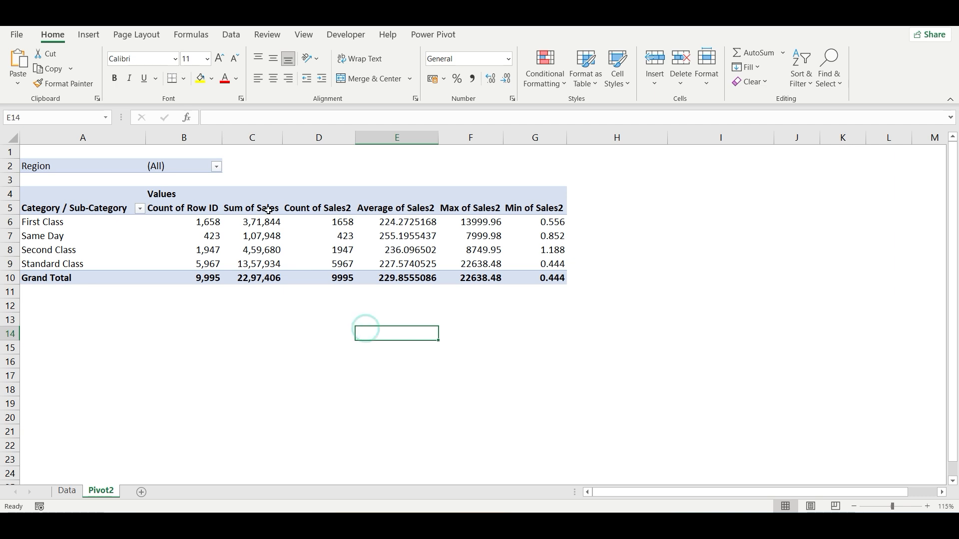
{"action": "mouse_move", "coordinate": [383, 232]}
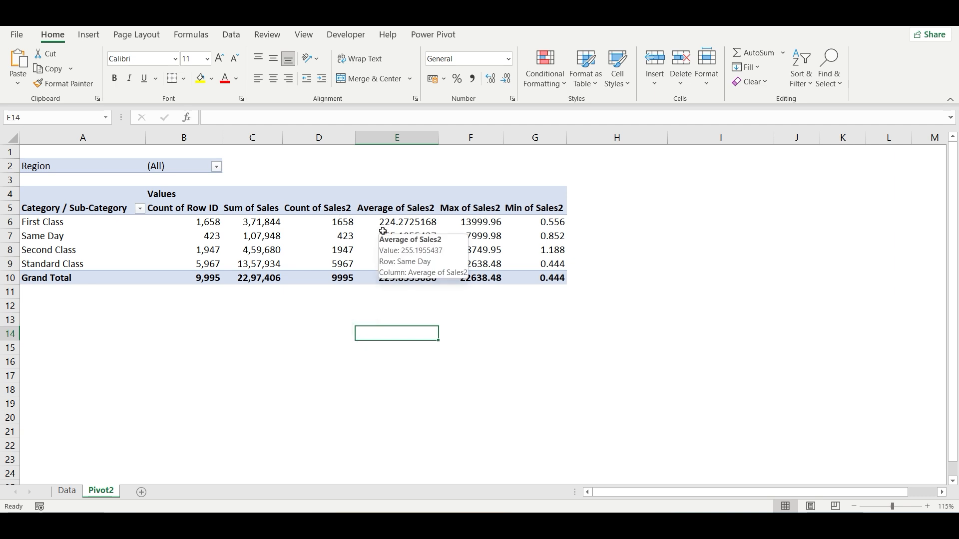
{"action": "left_click", "coordinate": [262, 228]}
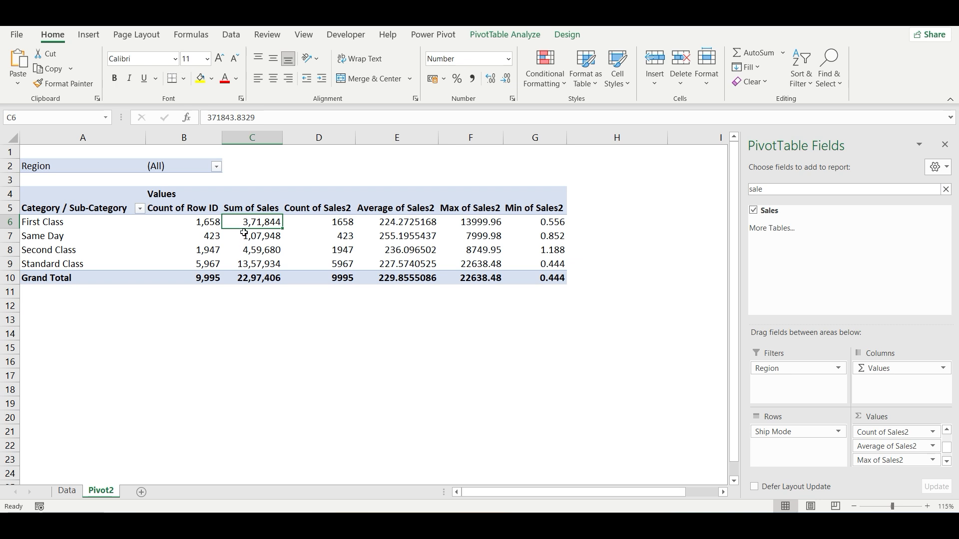
{"action": "mouse_move", "coordinate": [253, 233]}
{"action": "left_click", "coordinate": [339, 223]}
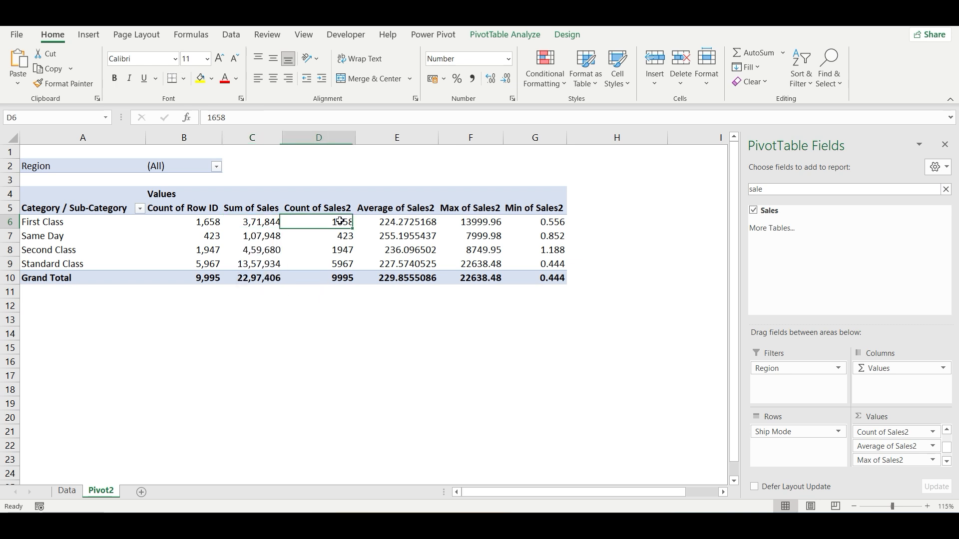
{"action": "left_click", "coordinate": [416, 228]}
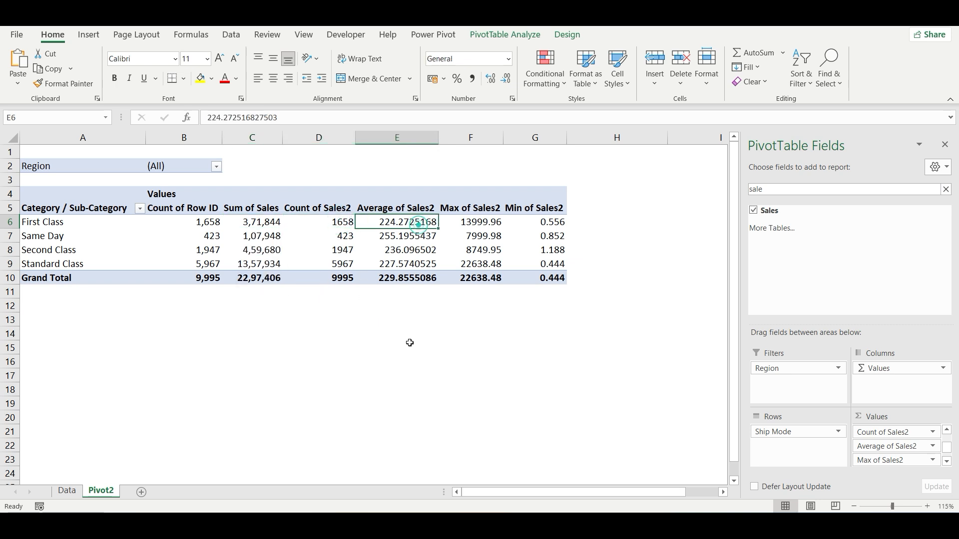
{"action": "left_click", "coordinate": [485, 224]}
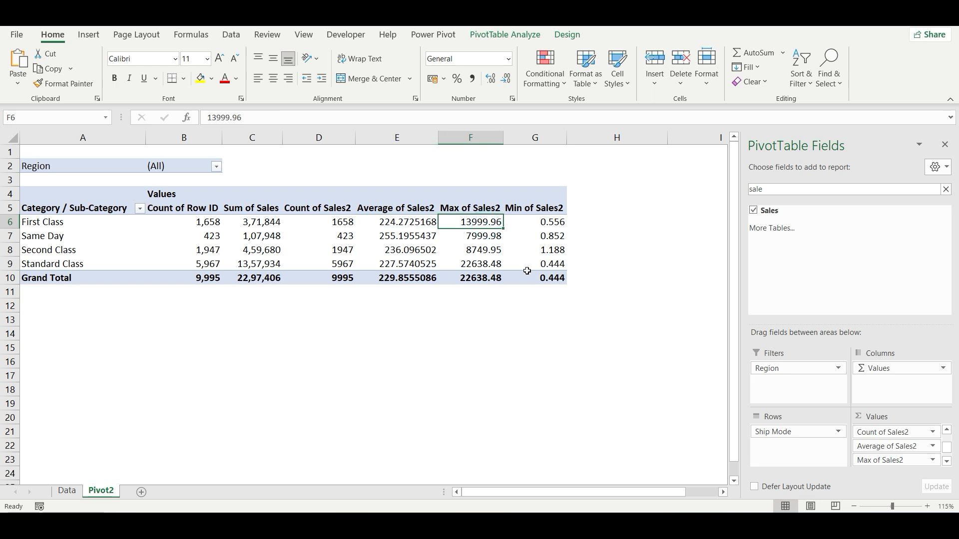
{"action": "left_click", "coordinate": [555, 223]}
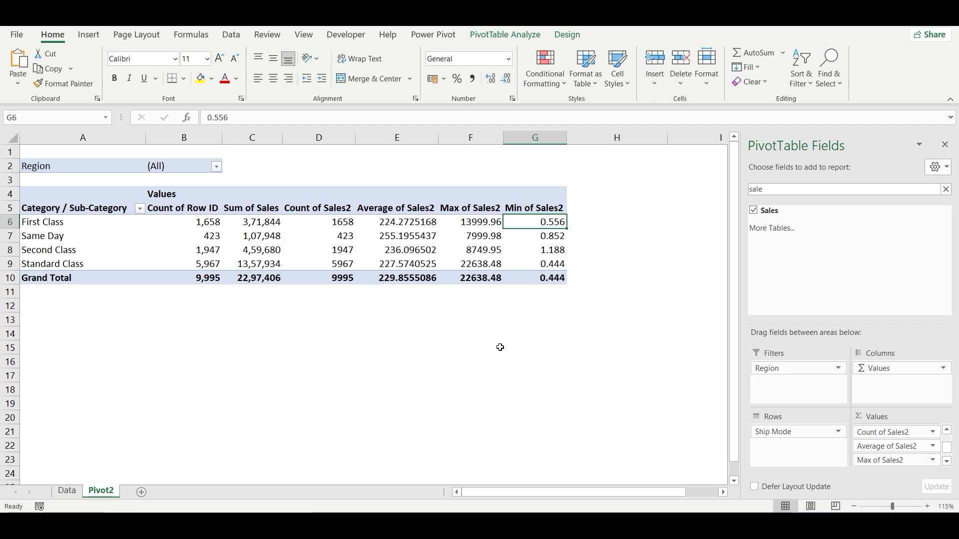
- Review the full list of summary calculations in the Value Field Settings of Count of Sales2, and close them without changes
{"action": "right_click", "coordinate": [337, 221]}
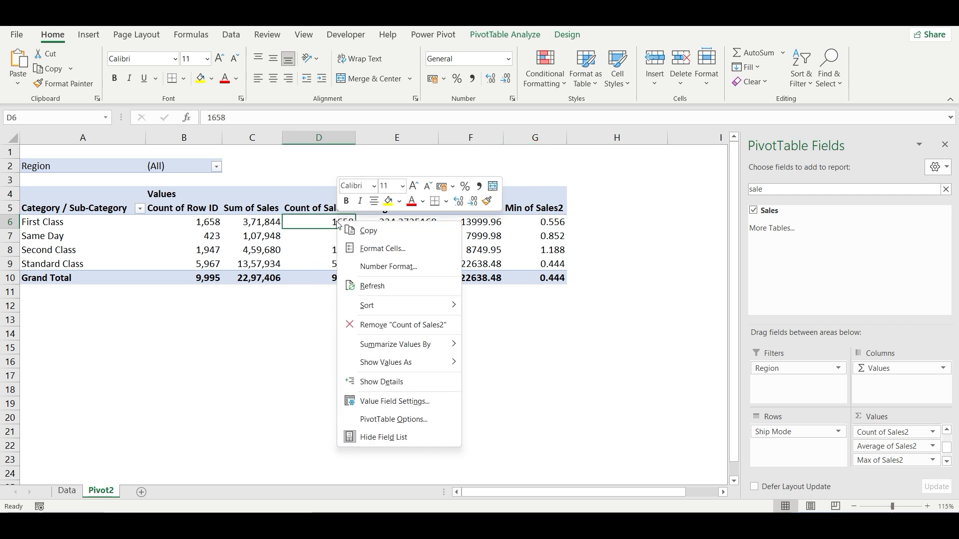
{"action": "mouse_move", "coordinate": [396, 348]}
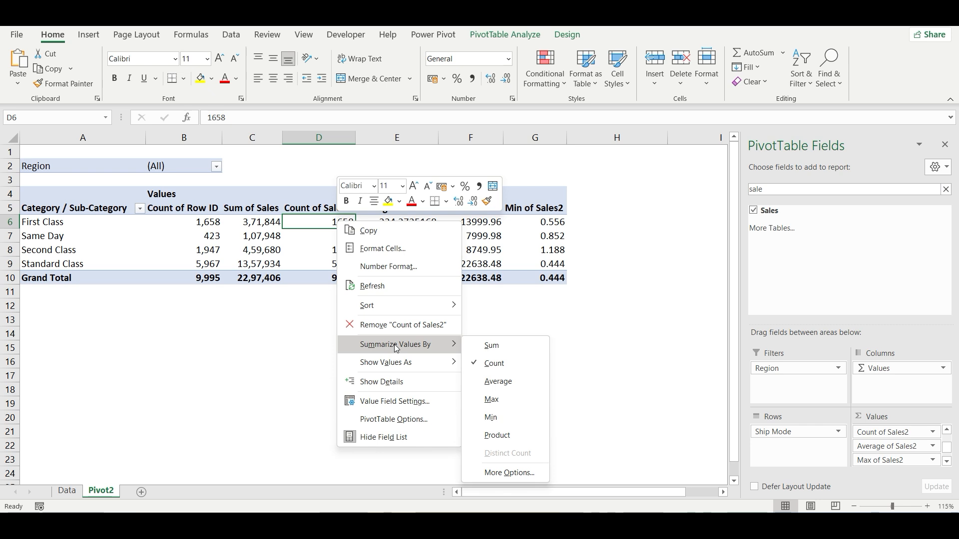
{"action": "left_click", "coordinate": [516, 473]}
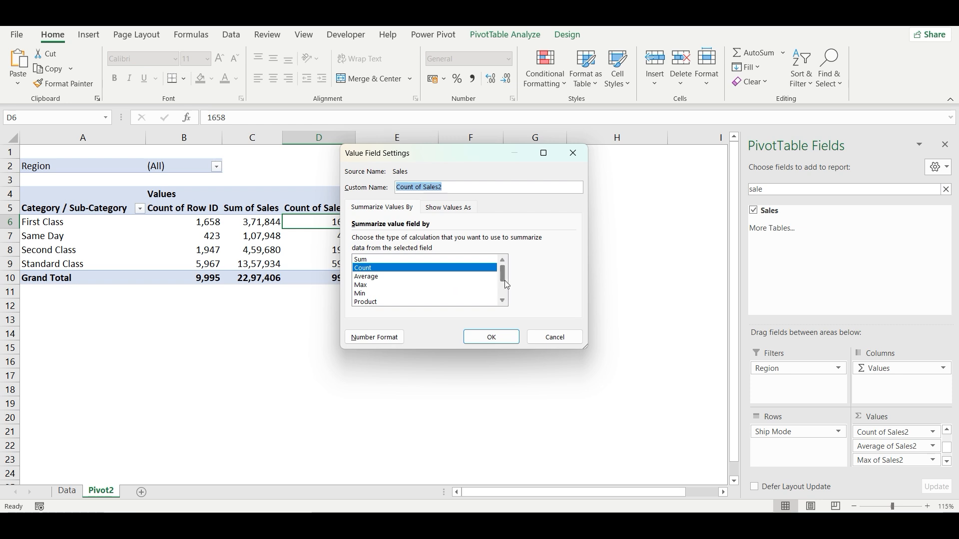
{"action": "scroll", "coordinate": [506, 280], "scroll_direction": "down", "scroll_amount": 3}
{"action": "scroll", "coordinate": [507, 280], "scroll_direction": "up", "scroll_amount": 3}
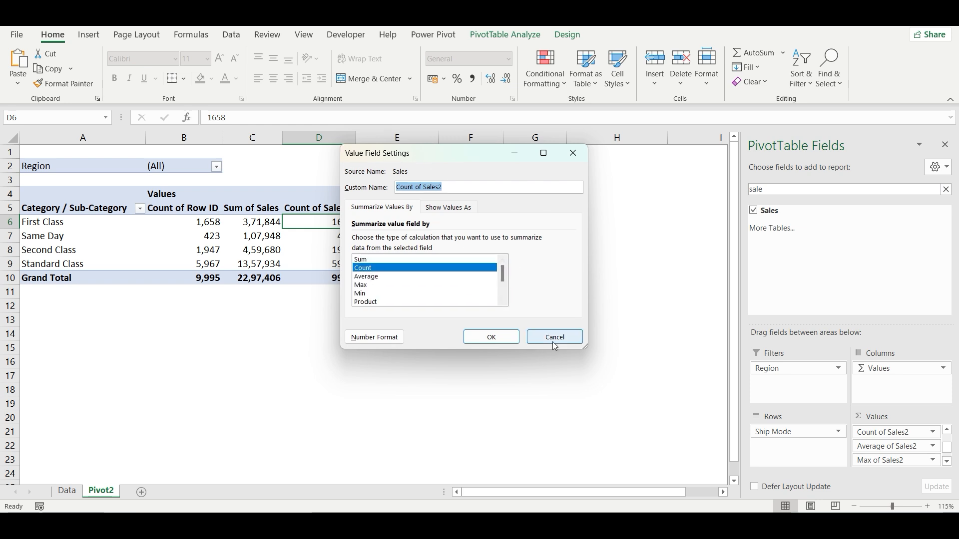
{"action": "left_click", "coordinate": [535, 342]}
{"action": "left_click", "coordinate": [315, 367]}
- Look over the Show Values As options for the Count of Sales2 field and dismiss them
{"action": "right_click", "coordinate": [334, 230]}
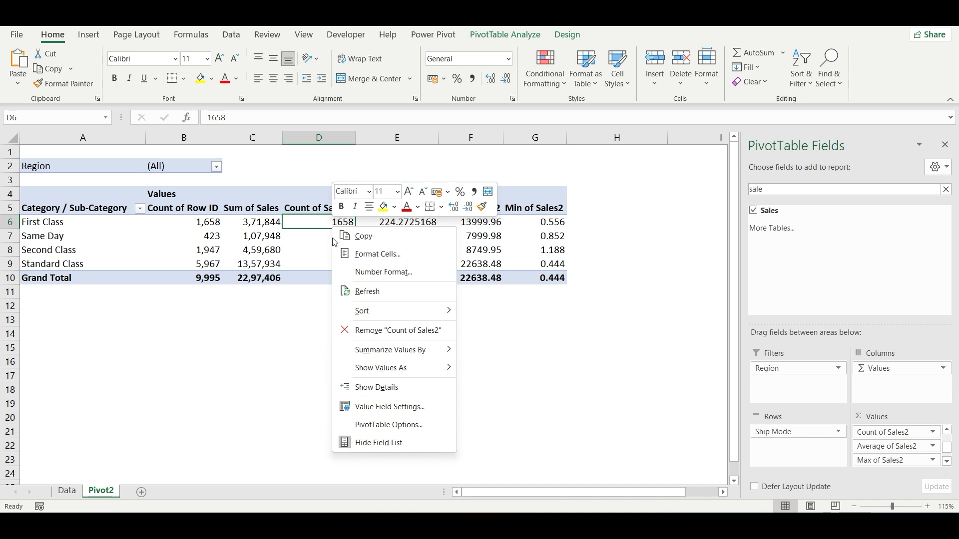
{"action": "mouse_move", "coordinate": [365, 375]}
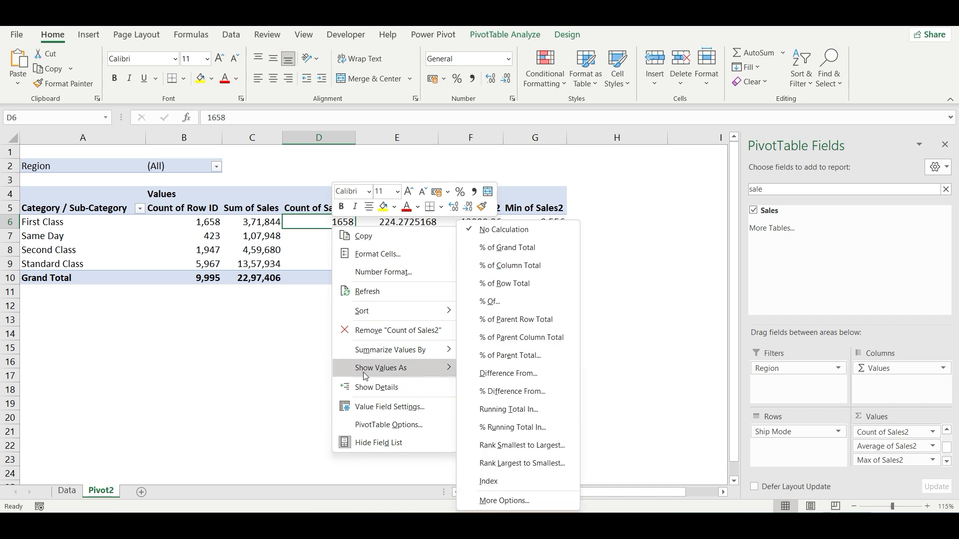
{"action": "left_click", "coordinate": [261, 372]}
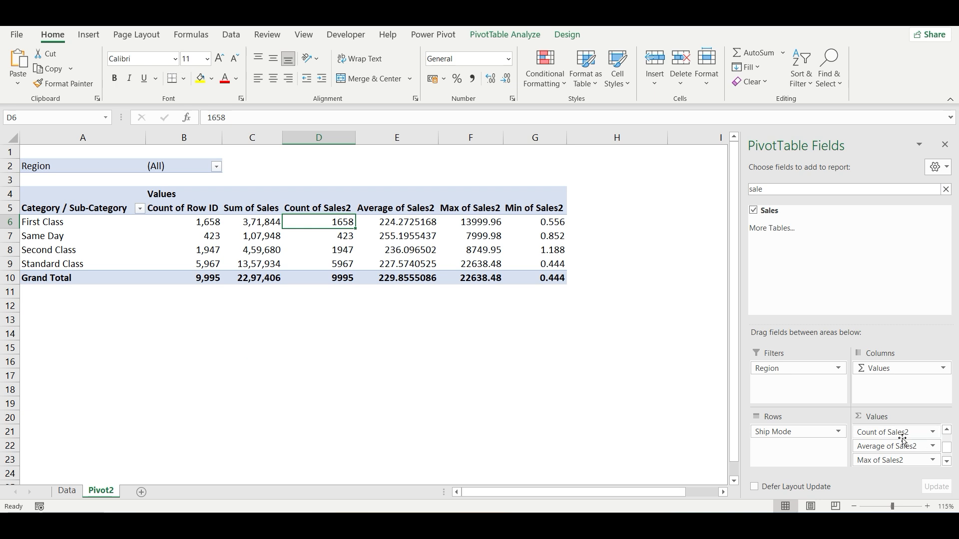
- Remove the extra Count, Average, Max and Min columns of Sales from the PivotTable
{"action": "right_click", "coordinate": [339, 210]}
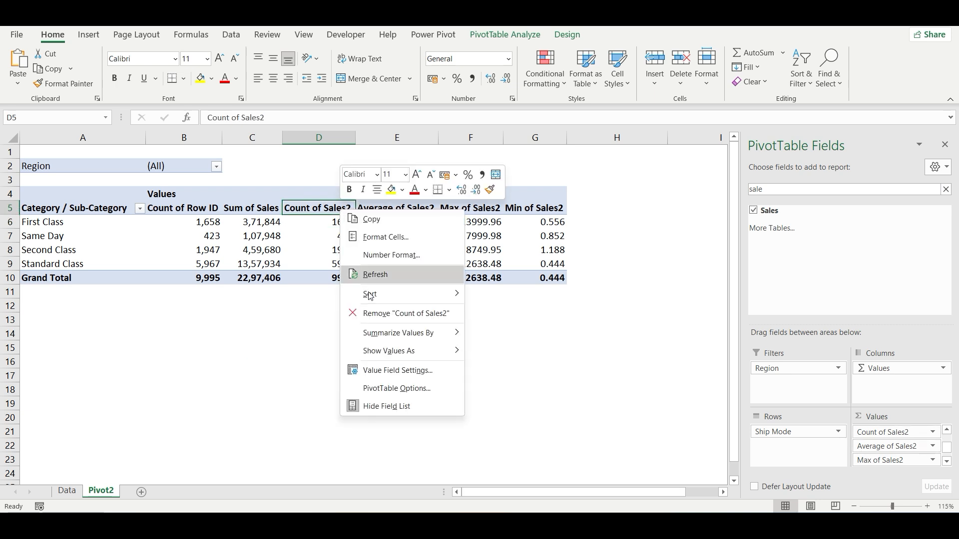
{"action": "left_click", "coordinate": [397, 315]}
{"action": "right_click", "coordinate": [326, 214]}
{"action": "left_click", "coordinate": [395, 319]}
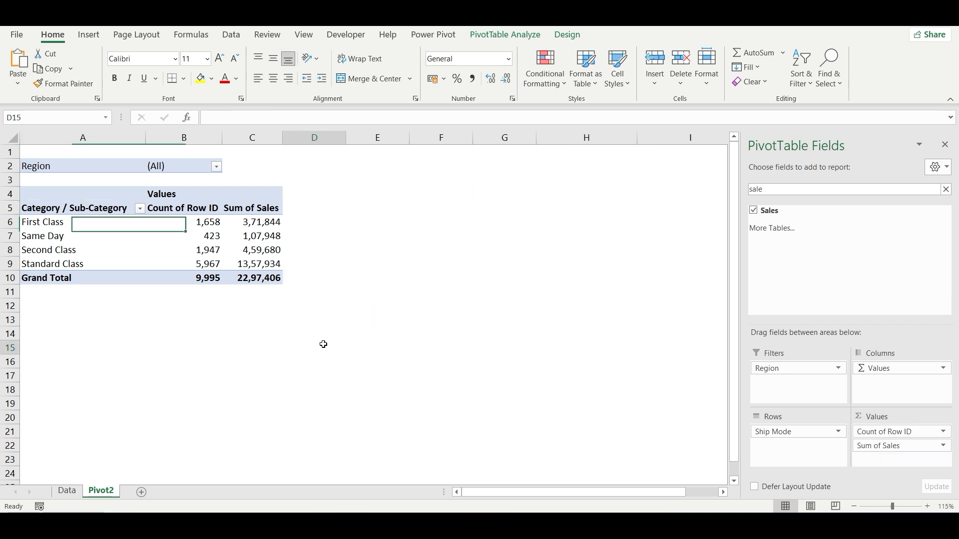
{"action": "left_click", "coordinate": [321, 346]}
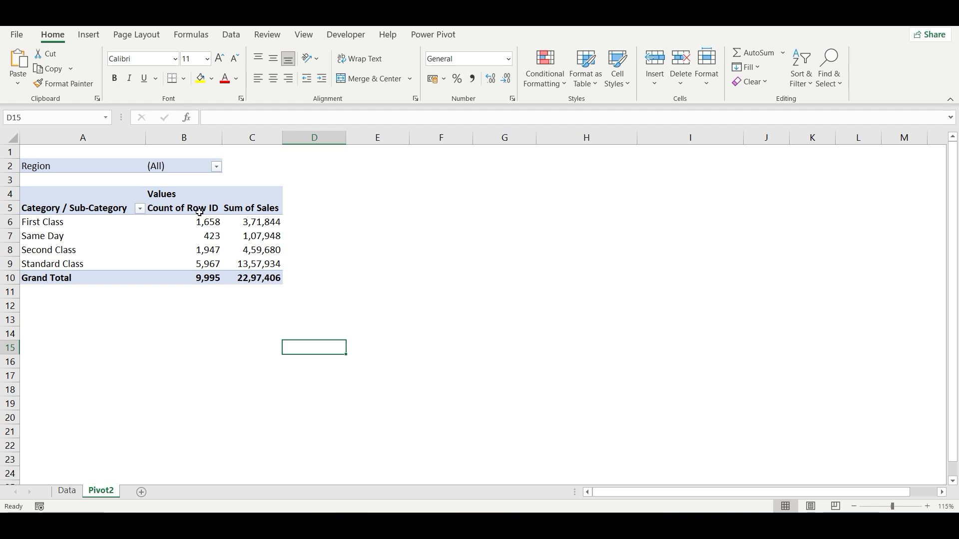
- Look over the Show Values As options for the Sum of Sales field and dismiss them
{"action": "left_click", "coordinate": [182, 213]}
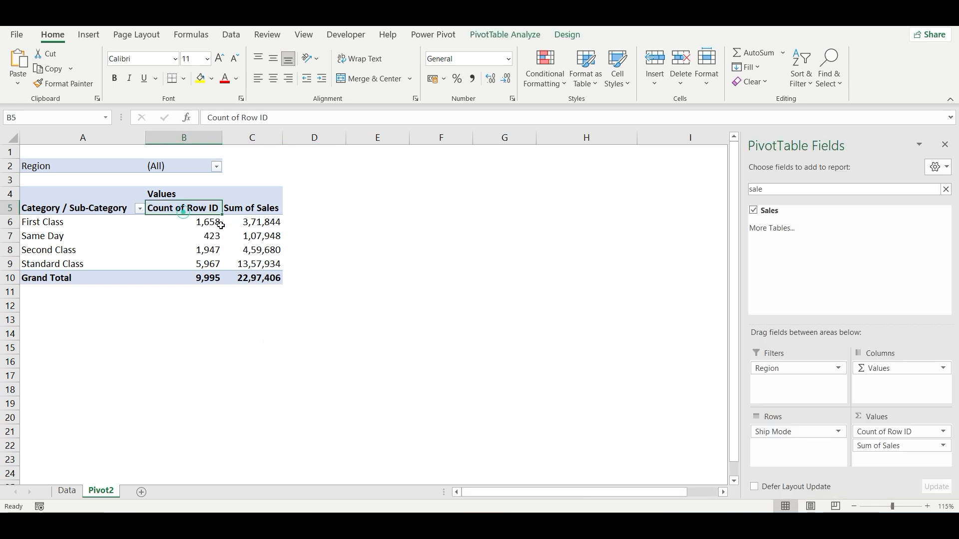
{"action": "left_click", "coordinate": [271, 209]}
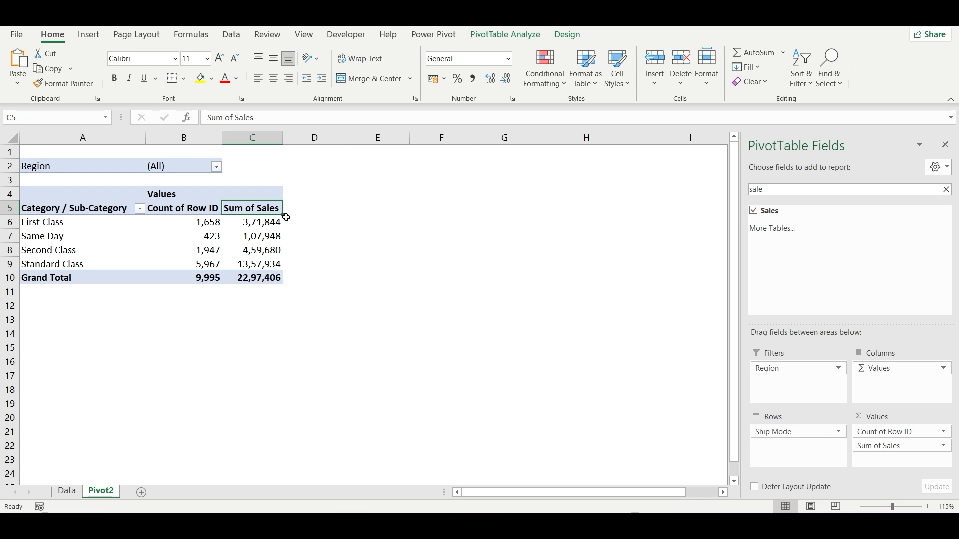
{"action": "left_click", "coordinate": [285, 335]}
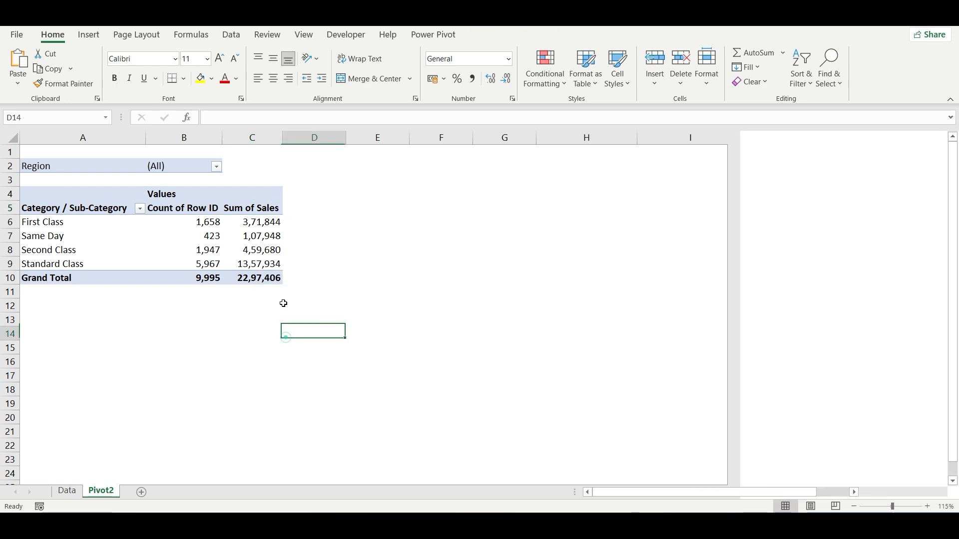
{"action": "right_click", "coordinate": [265, 229]}
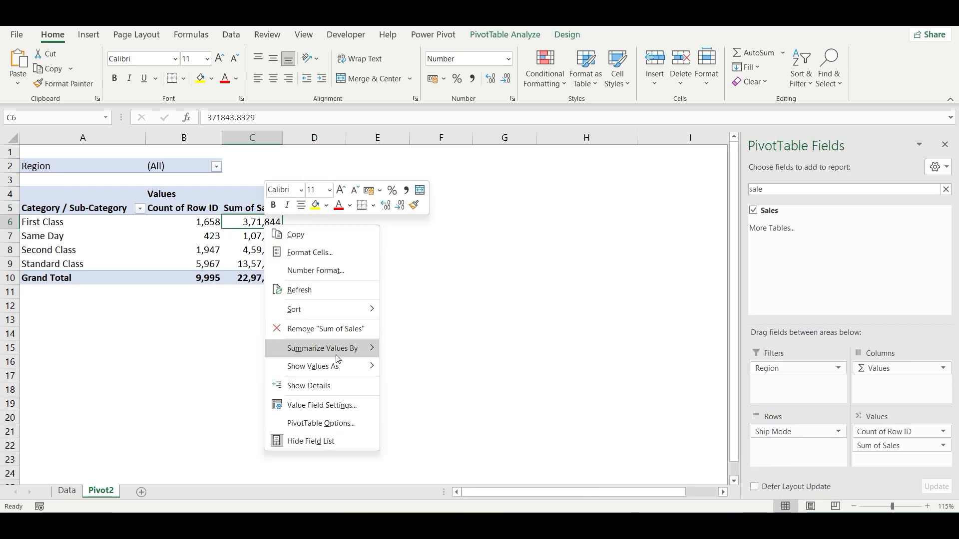
{"action": "mouse_move", "coordinate": [341, 370]}
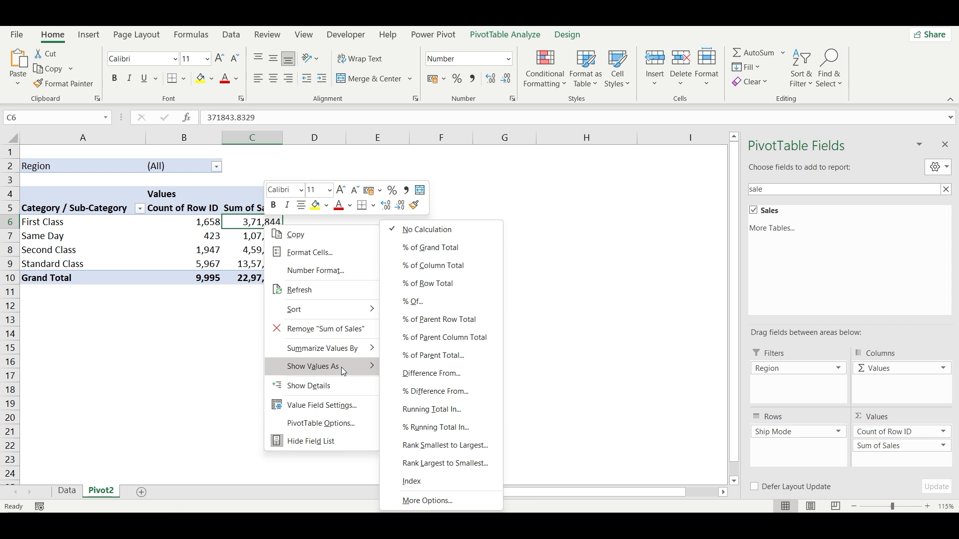
{"action": "left_click", "coordinate": [191, 333]}
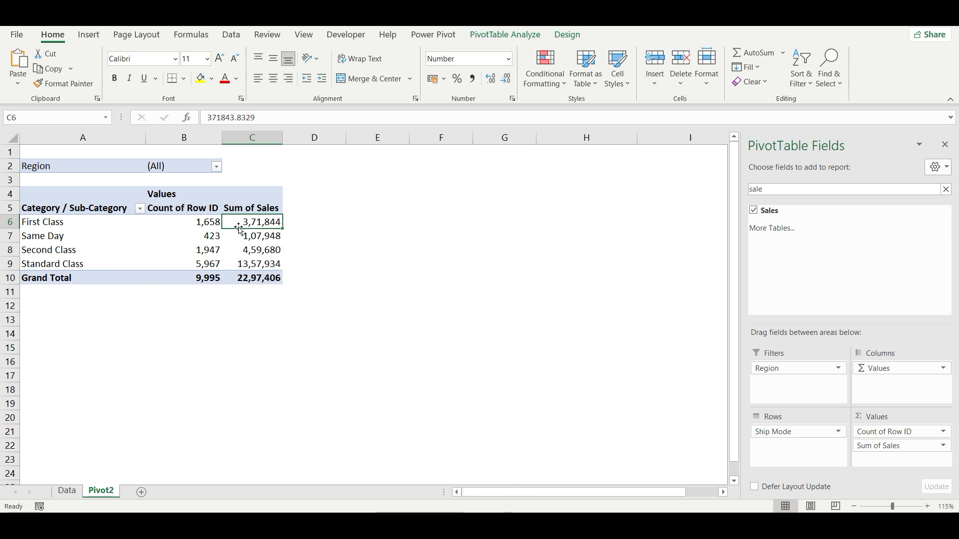
- Enter the formula =C6/$C$10 in D6 to calculate First Class's share of total sales
{"action": "left_click", "coordinate": [252, 283]}
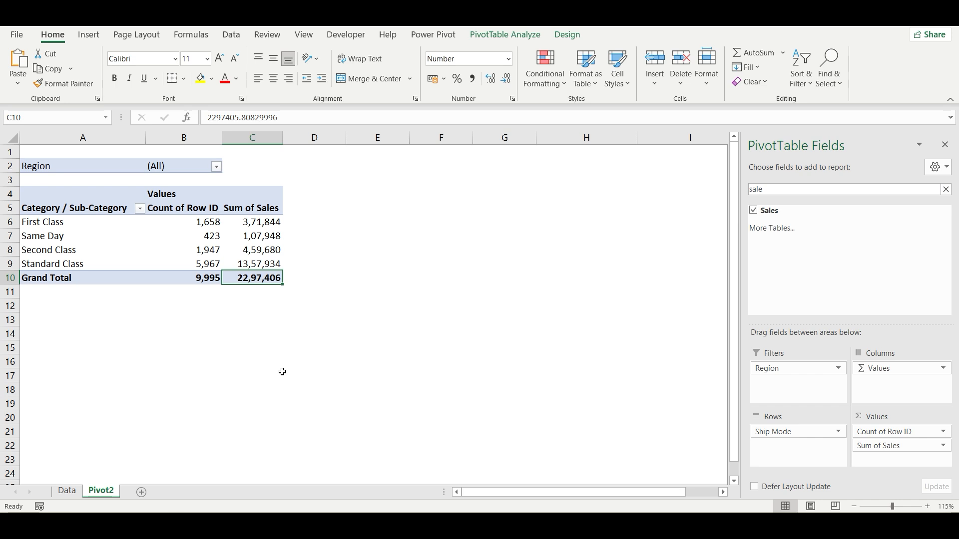
{"action": "left_click", "coordinate": [298, 224]}
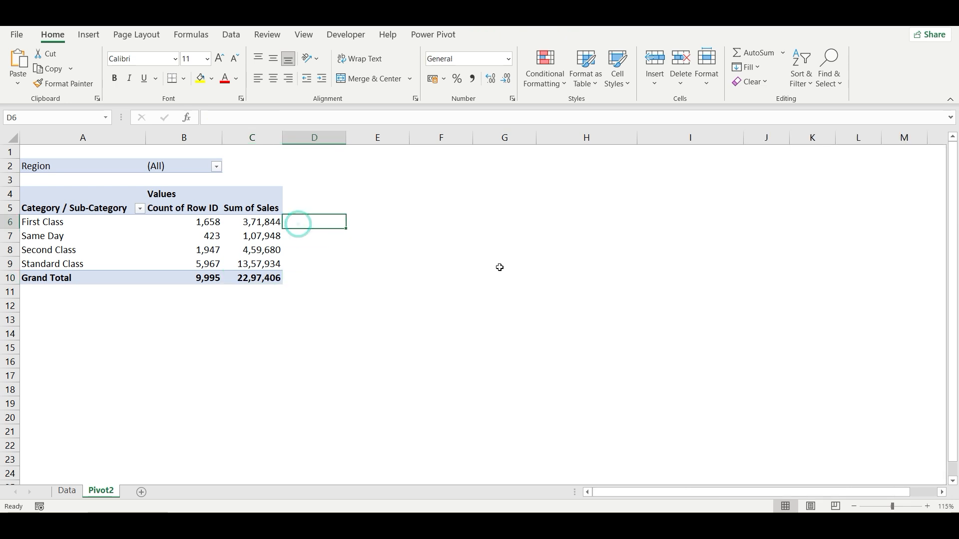
{"action": "type", "text": "="}
{"action": "key", "text": "Left"}
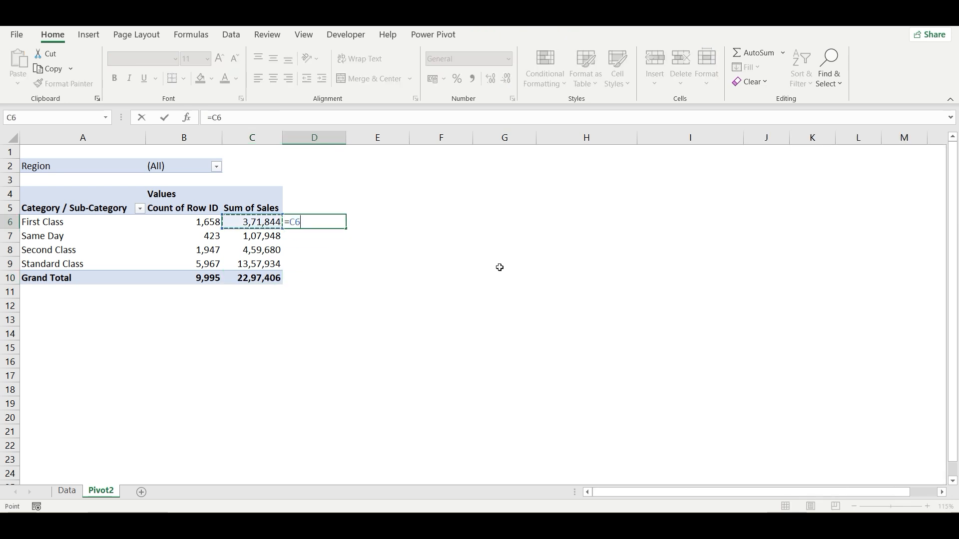
{"action": "type", "text": "/"}
{"action": "key", "text": "Left"}
{"action": "key", "text": "Down"}
{"action": "key", "text": "Down"}
{"action": "key", "text": "Down"}
{"action": "key", "text": "Down"}
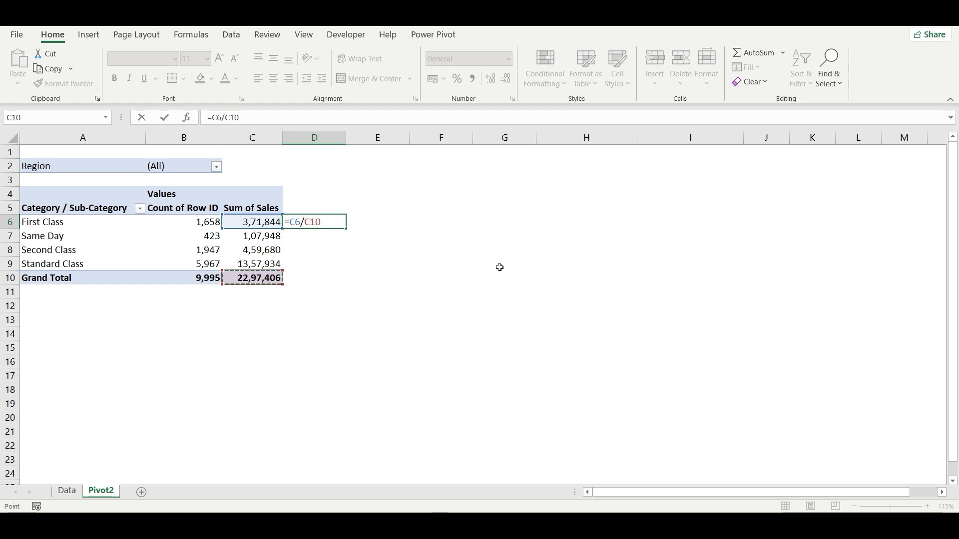
{"action": "key", "text": "F4"}
{"action": "key", "text": "ctrl+Return"}
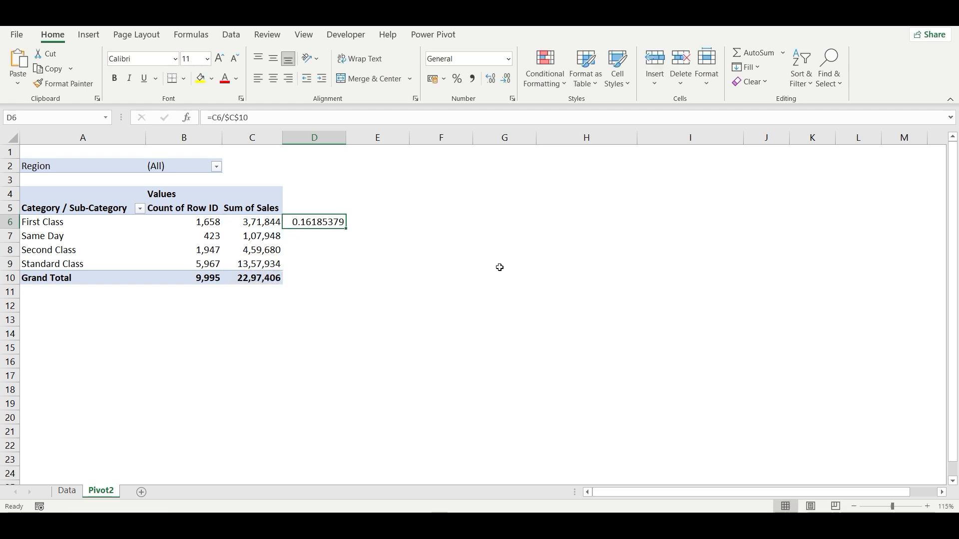
- Fill the share formula from D6 down to D10 and format the range as percentages
{"action": "key", "text": "shift+Down"}
{"action": "key", "text": "shift+Down"}
{"action": "key", "text": "shift+Down"}
{"action": "key", "text": "shift+Down"}
{"action": "key", "text": "ctrl+d"}
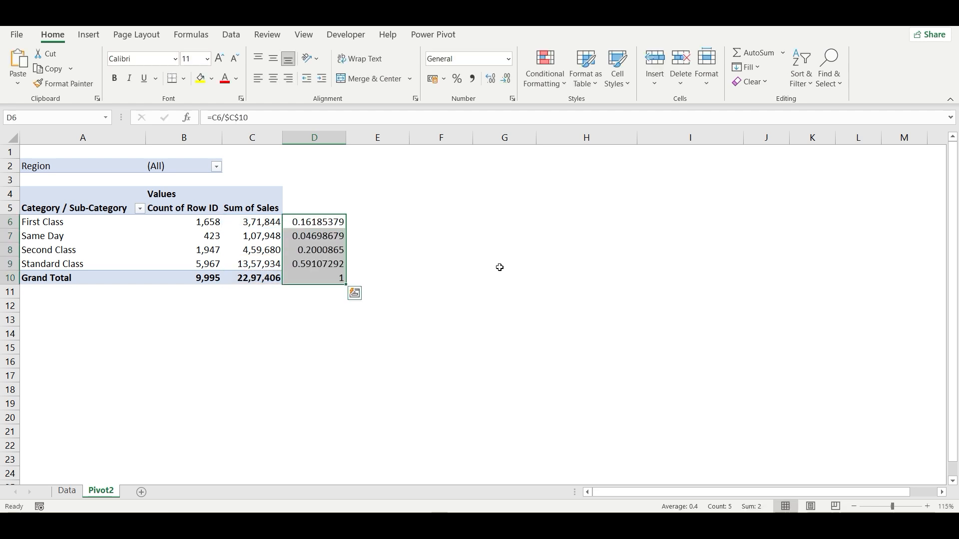
{"action": "key", "text": "ctrl+2"}
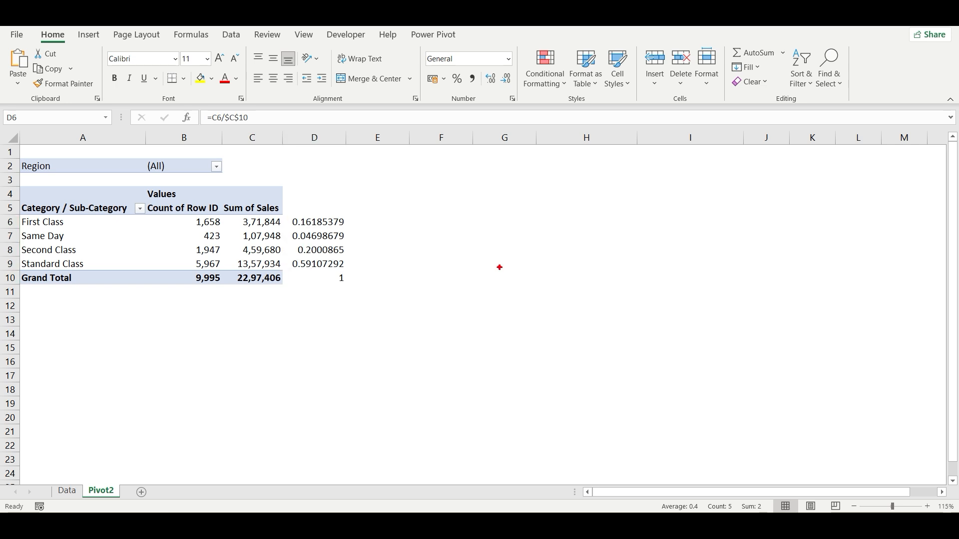
{"action": "key", "text": "Escape"}
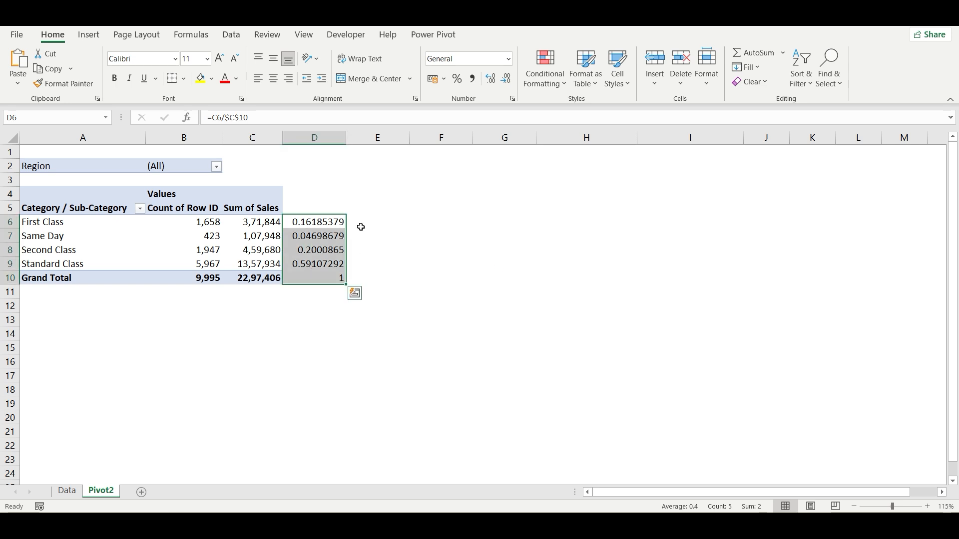
{"action": "left_click", "coordinate": [457, 79]}
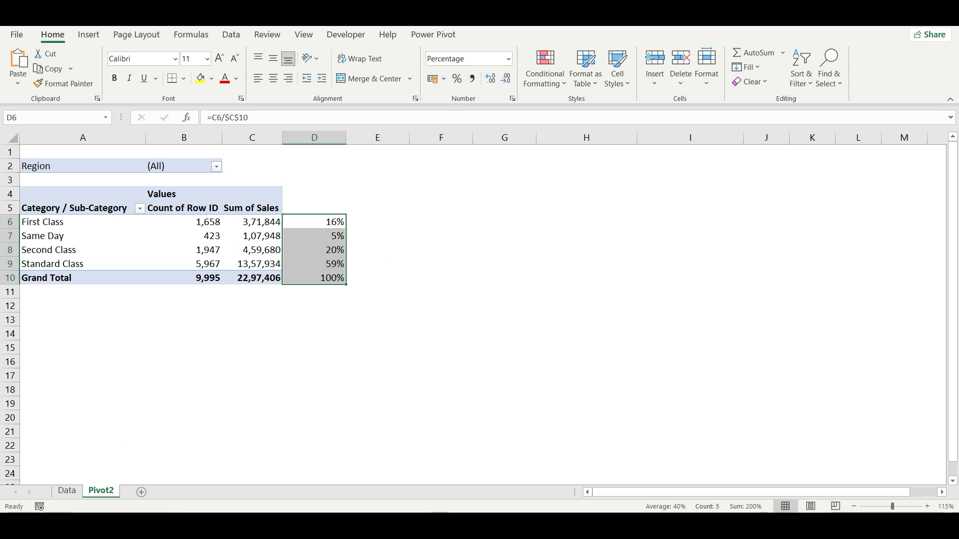
{"action": "left_click", "coordinate": [320, 525]}
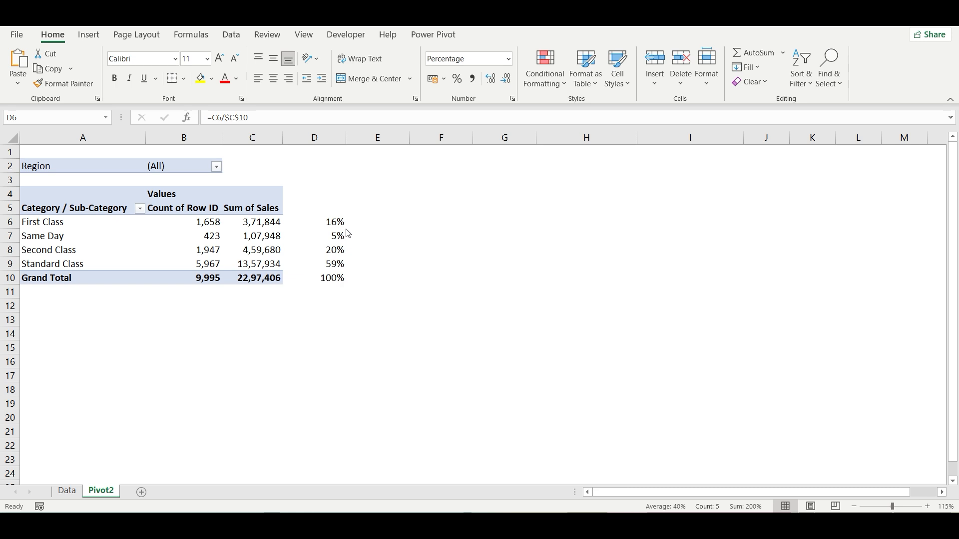
{"action": "left_click_drag", "start_coordinate": [326, 222], "coordinate": [338, 278]}
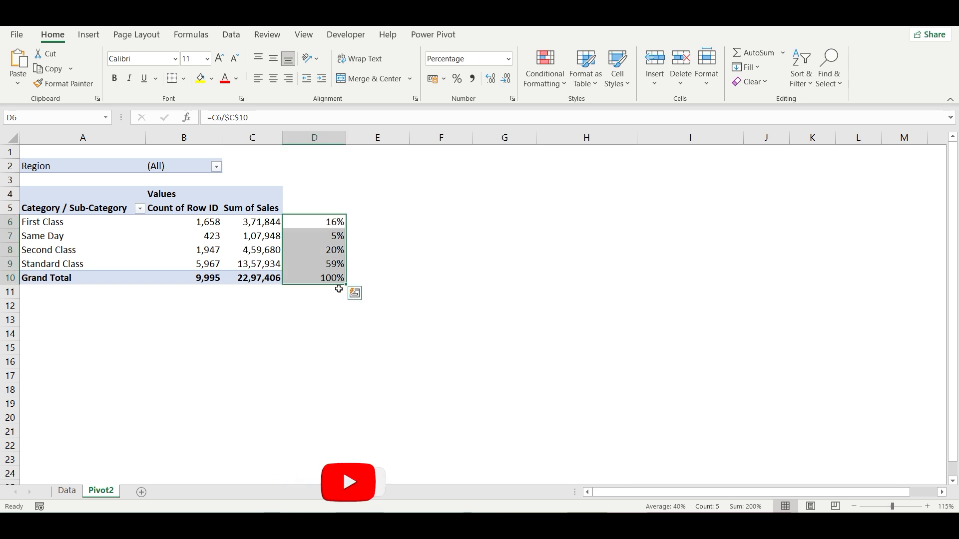
{"action": "left_click", "coordinate": [413, 275]}
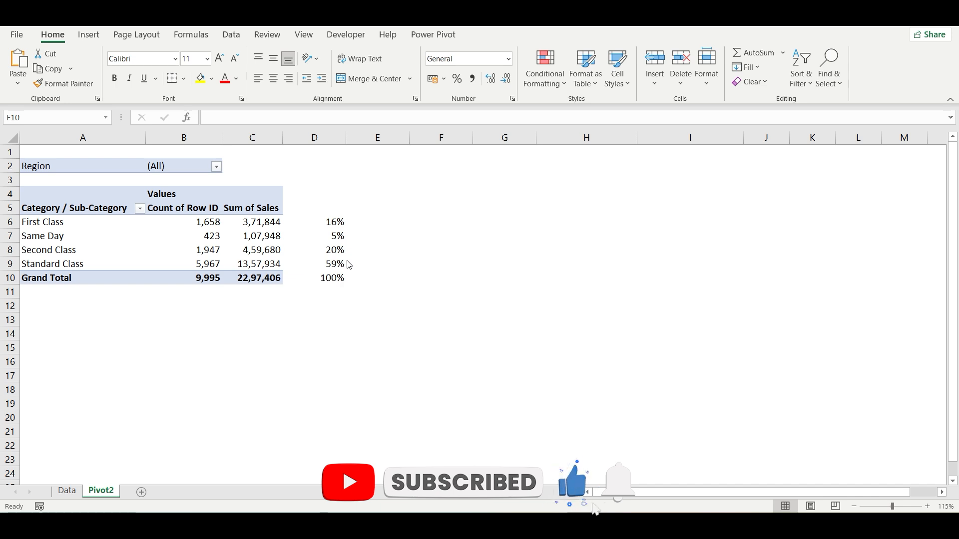
- Show the Sum of Sales values as % of Grand Total and compare them with the manual percentages in D6:D10
{"action": "right_click", "coordinate": [263, 240]}
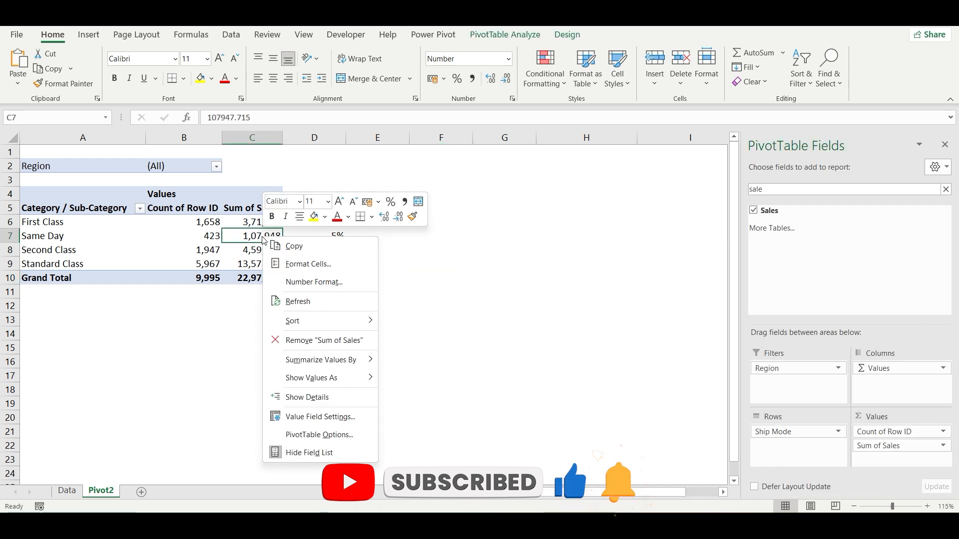
{"action": "left_click", "coordinate": [443, 251]}
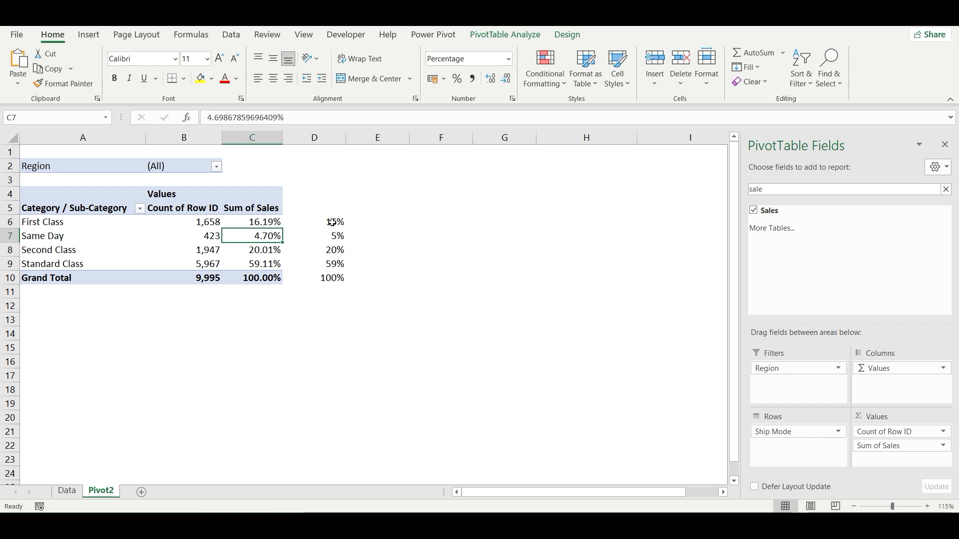
{"action": "left_click_drag", "start_coordinate": [334, 221], "coordinate": [324, 276]}
{"action": "left_click", "coordinate": [252, 236]}
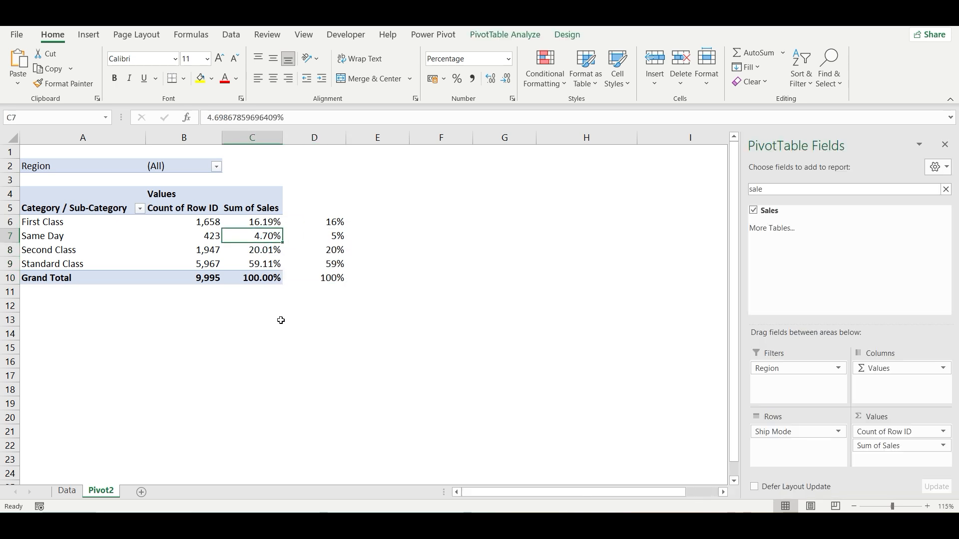
- Add Sales to the values a second time, replacing the adjacent cells, and show it as % of Column Total
{"action": "left_click_drag", "start_coordinate": [769, 211], "coordinate": [889, 461]}
{"action": "left_click", "coordinate": [460, 298]}
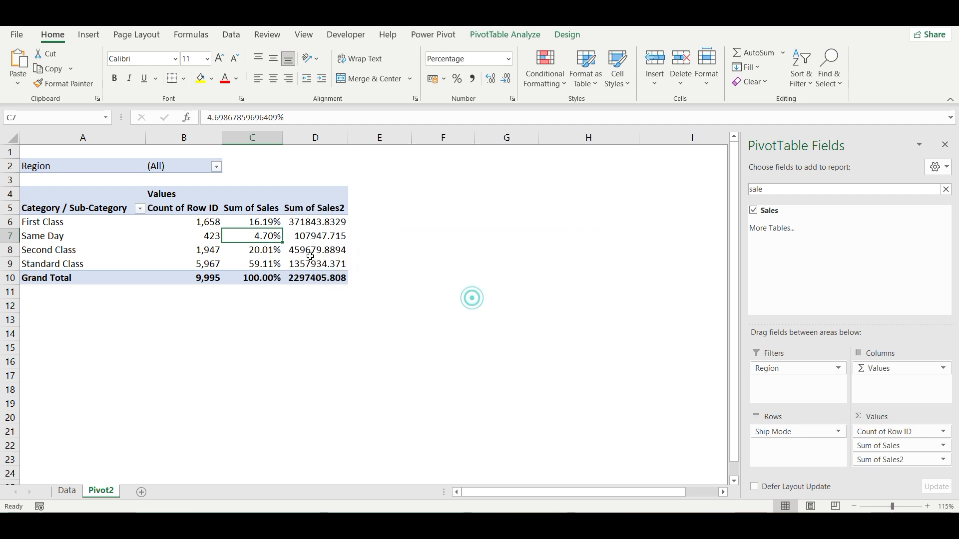
{"action": "right_click", "coordinate": [330, 238]}
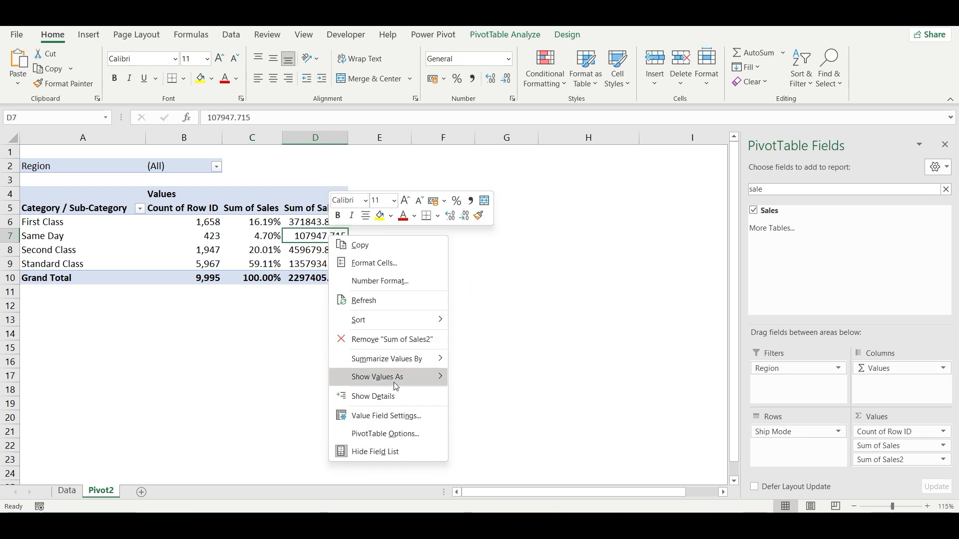
{"action": "mouse_move", "coordinate": [393, 378]}
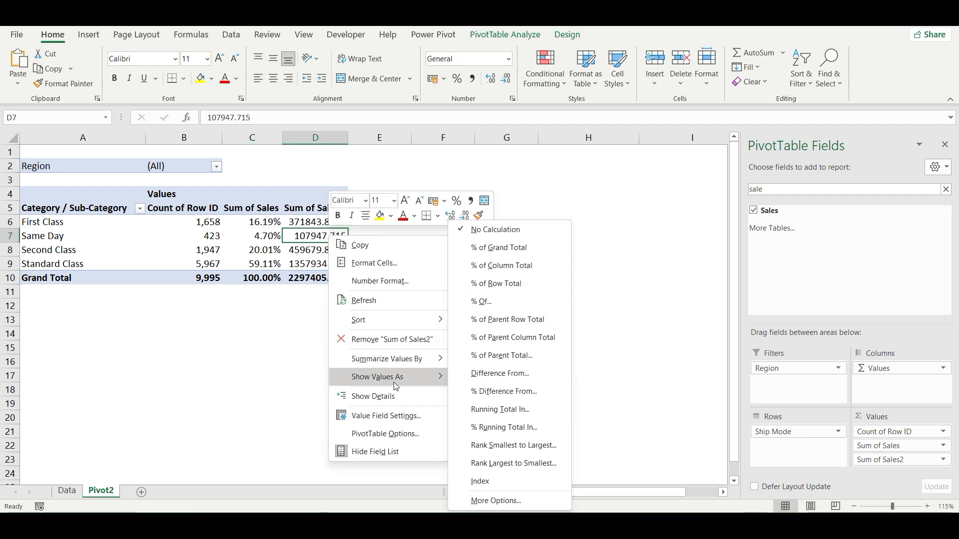
{"action": "left_click", "coordinate": [512, 266]}
{"action": "left_click", "coordinate": [293, 322]}
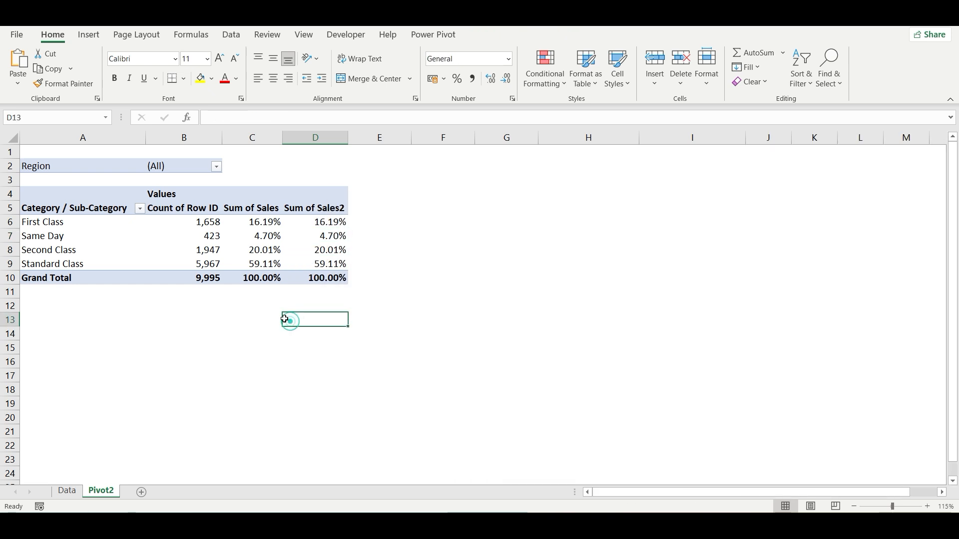
{"action": "left_click", "coordinate": [253, 223]}
{"action": "left_click", "coordinate": [298, 305]}
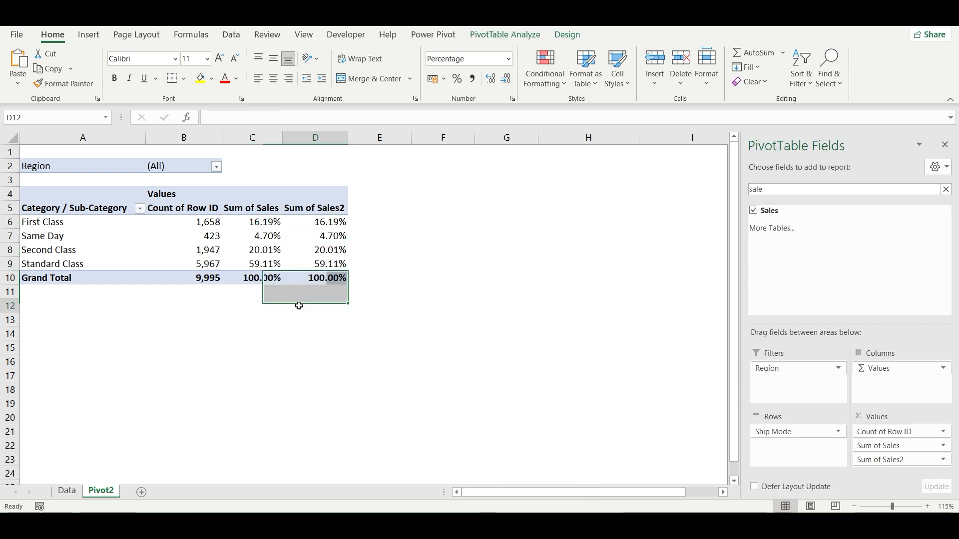
- Clear the field search and add Category below Ship Mode in the rows and Segment to the columns
{"action": "left_click", "coordinate": [316, 251]}
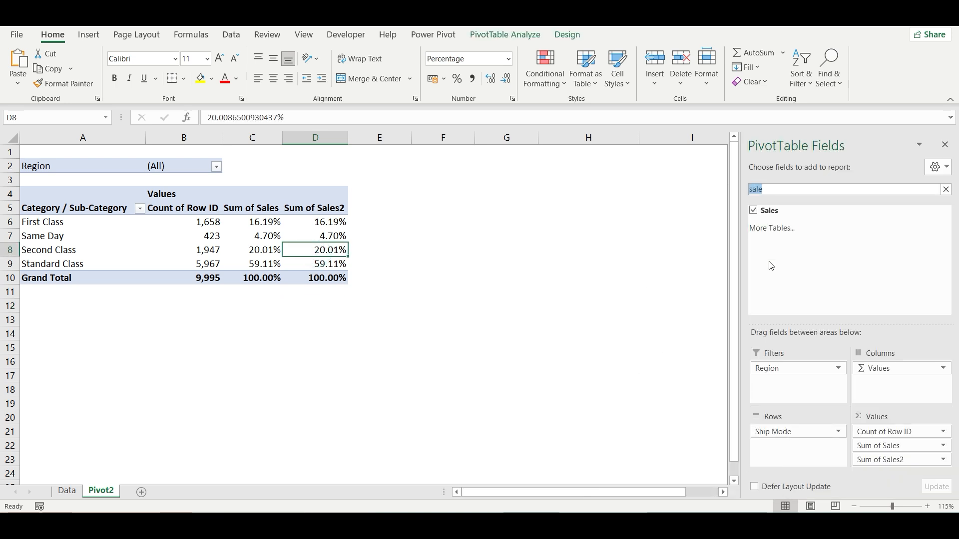
{"action": "key", "text": "BackSpace"}
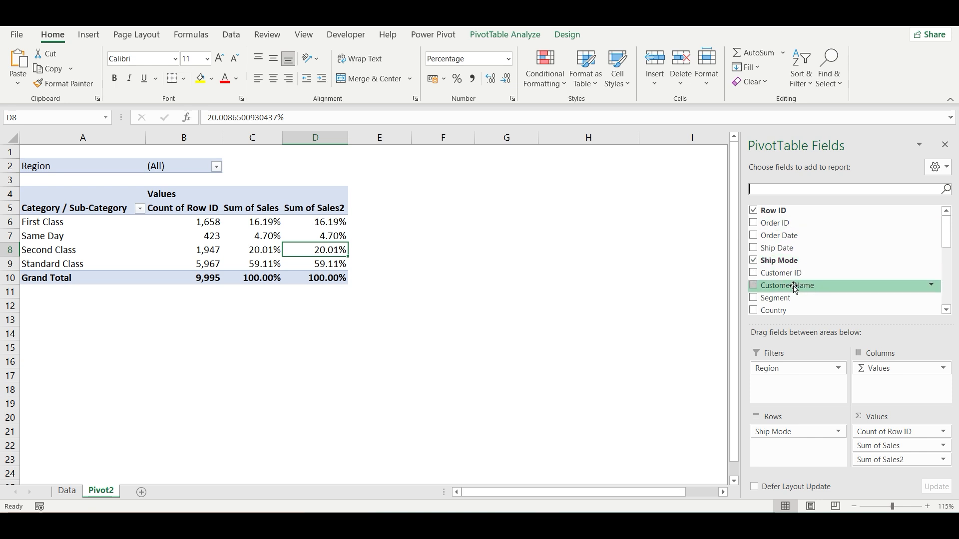
{"action": "scroll", "coordinate": [935, 310], "scroll_direction": "down", "scroll_amount": 3}
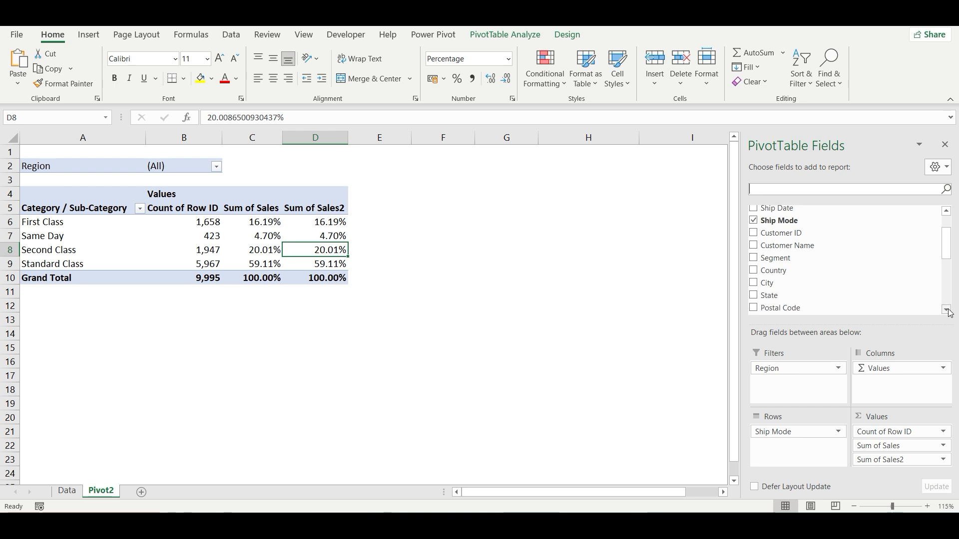
{"action": "left_click_drag", "start_coordinate": [775, 285], "coordinate": [794, 457]}
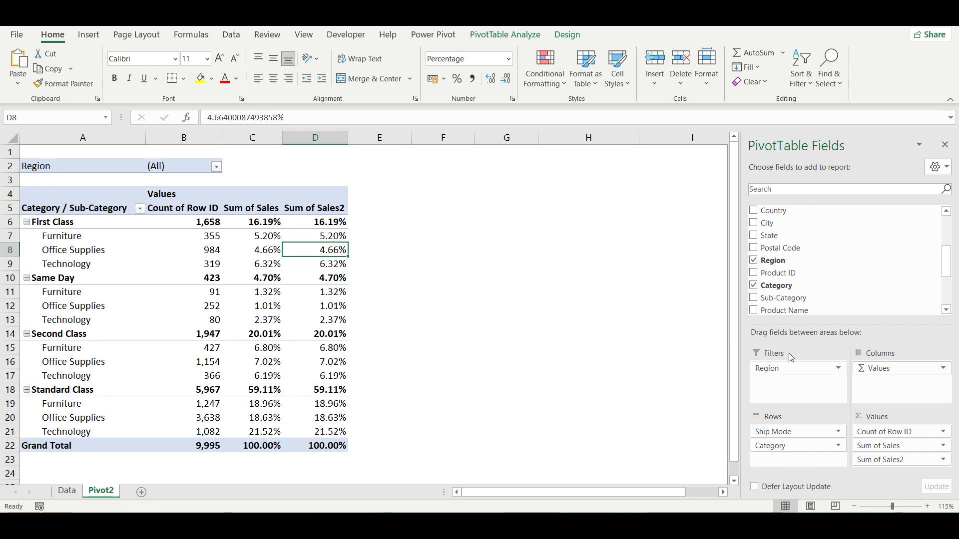
{"action": "left_click_drag", "start_coordinate": [951, 260], "coordinate": [951, 231]}
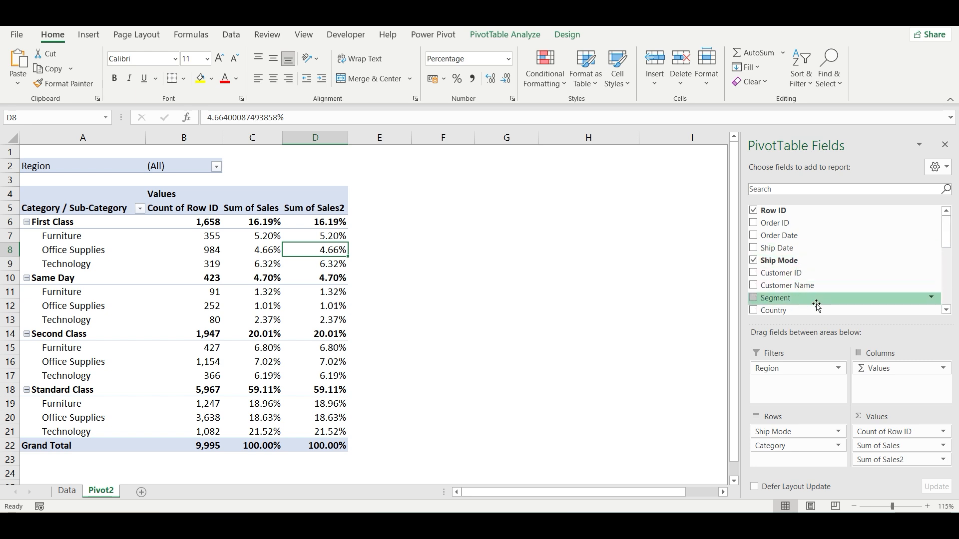
{"action": "left_click_drag", "start_coordinate": [795, 300], "coordinate": [894, 383]}
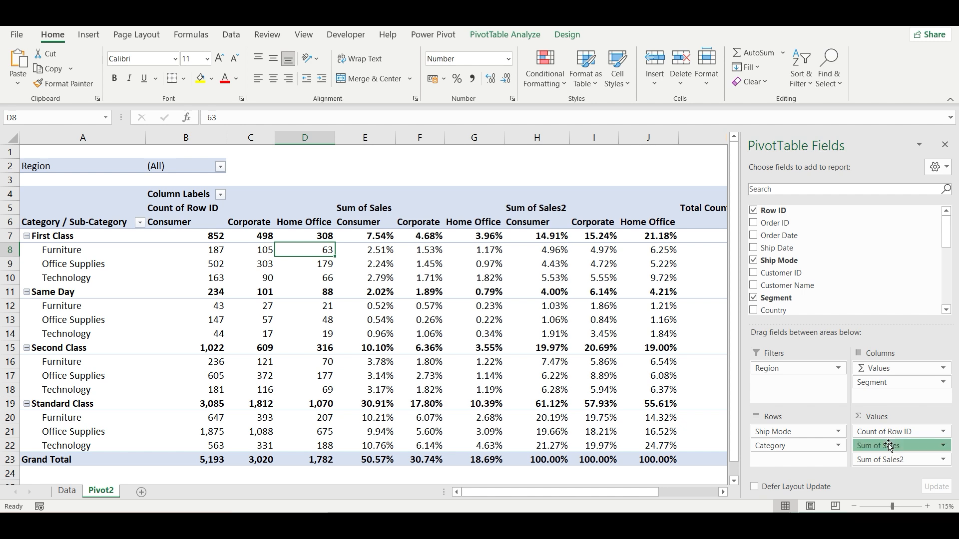
- Remove Category from the PivotTable rows, leaving only Ship Mode
{"action": "mouse_move", "coordinate": [889, 446]}
{"action": "left_mouse_down"}
{"action": "mouse_move", "coordinate": [594, 406]}
{"action": "mouse_move", "coordinate": [869, 467]}
{"action": "mouse_move", "coordinate": [876, 449]}
{"action": "left_mouse_up"}
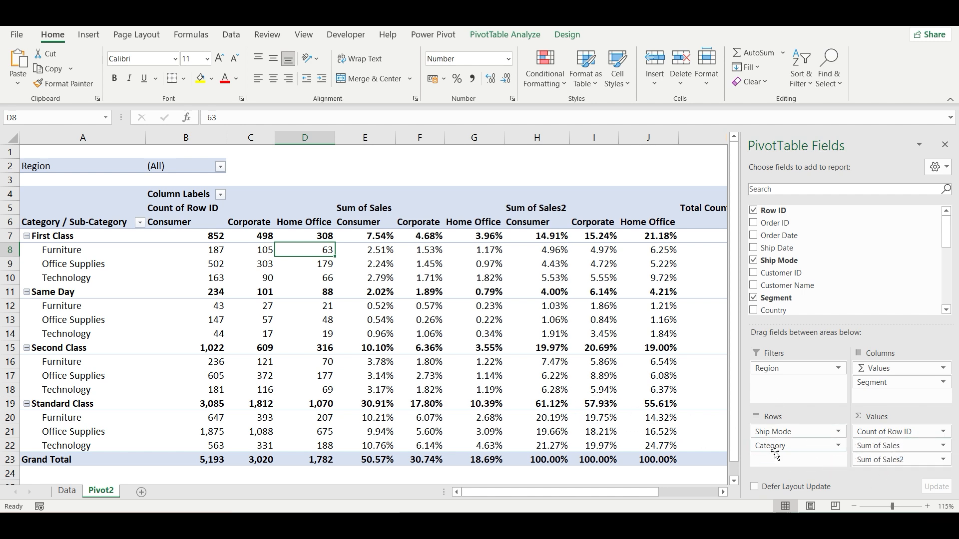
{"action": "left_click_drag", "start_coordinate": [775, 454], "coordinate": [403, 417]}
{"action": "left_click", "coordinate": [549, 389]}
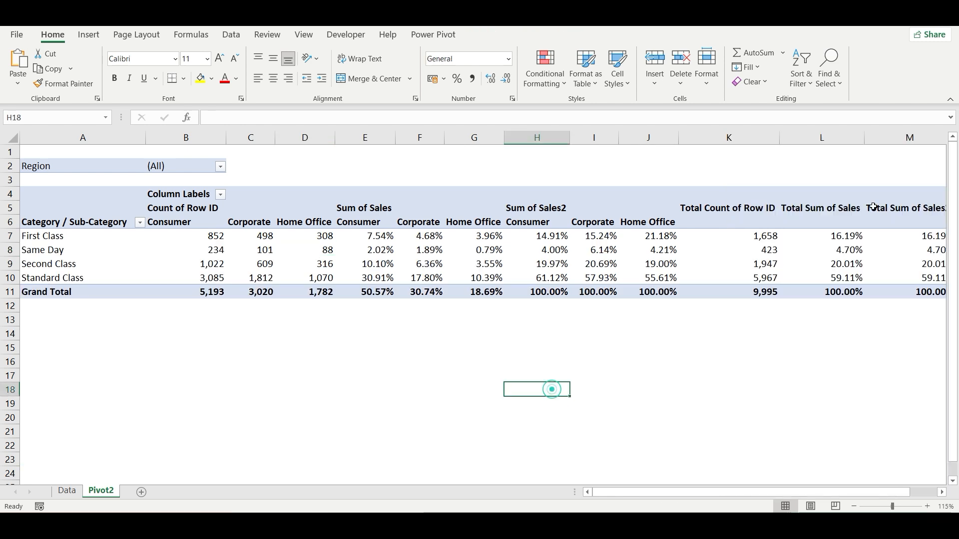
{"action": "left_click", "coordinate": [418, 374]}
{"action": "left_click", "coordinate": [297, 265]}
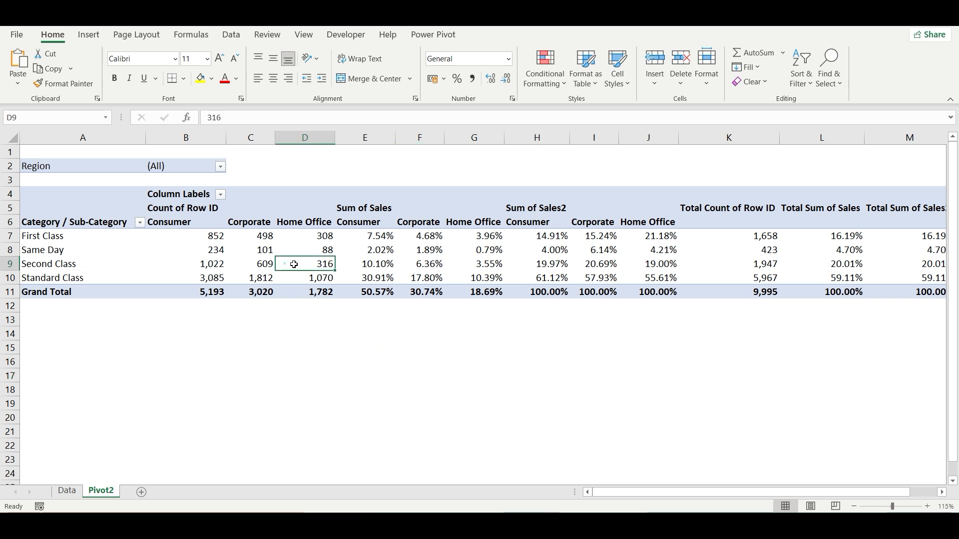
- Remove the Count of Row ID field from the PivotTable values, leaving only the two Sales fields
{"action": "left_click", "coordinate": [186, 222]}
{"action": "key", "text": "shift+Right"}
{"action": "key", "text": "shift+Right"}
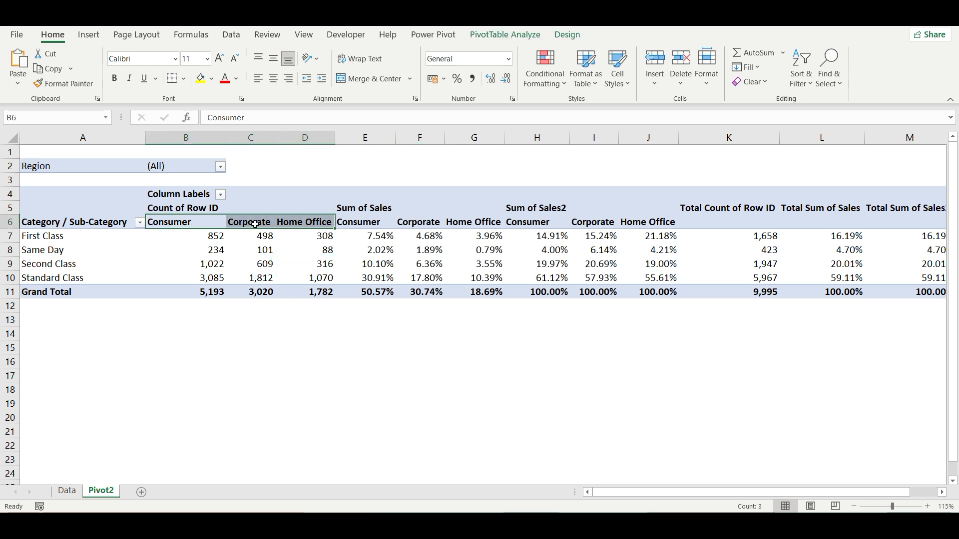
{"action": "left_click", "coordinate": [185, 209]}
{"action": "right_click", "coordinate": [185, 209]}
{"action": "left_click", "coordinate": [227, 311]}
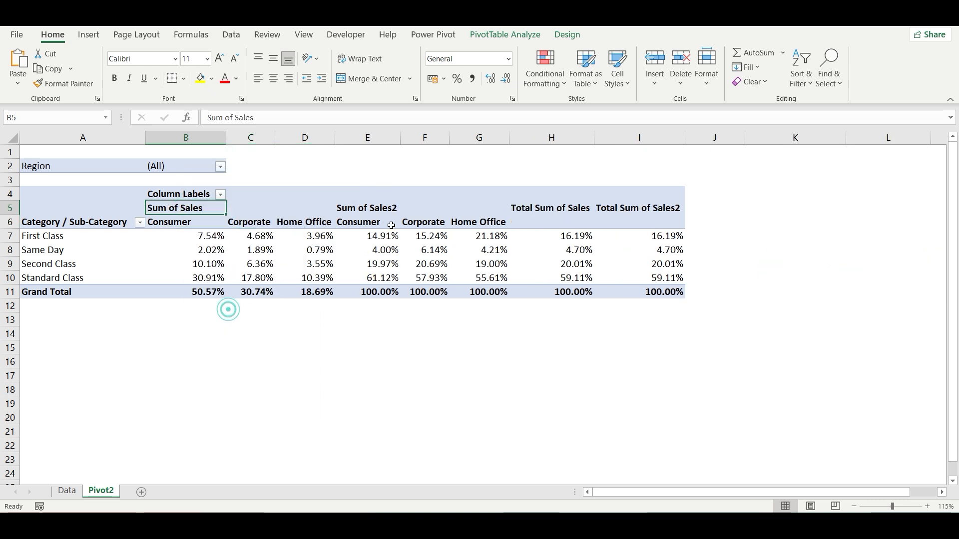
{"action": "left_click_drag", "start_coordinate": [375, 369], "coordinate": [375, 362]}
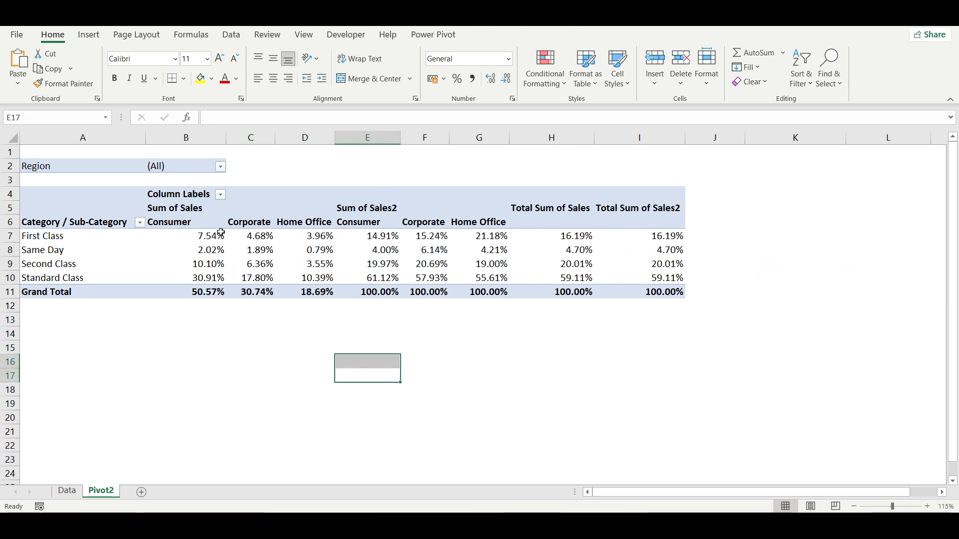
- Examine the Consumer percentages under Sum of Sales and the Show Values As setting applied to them
{"action": "left_click", "coordinate": [231, 250]}
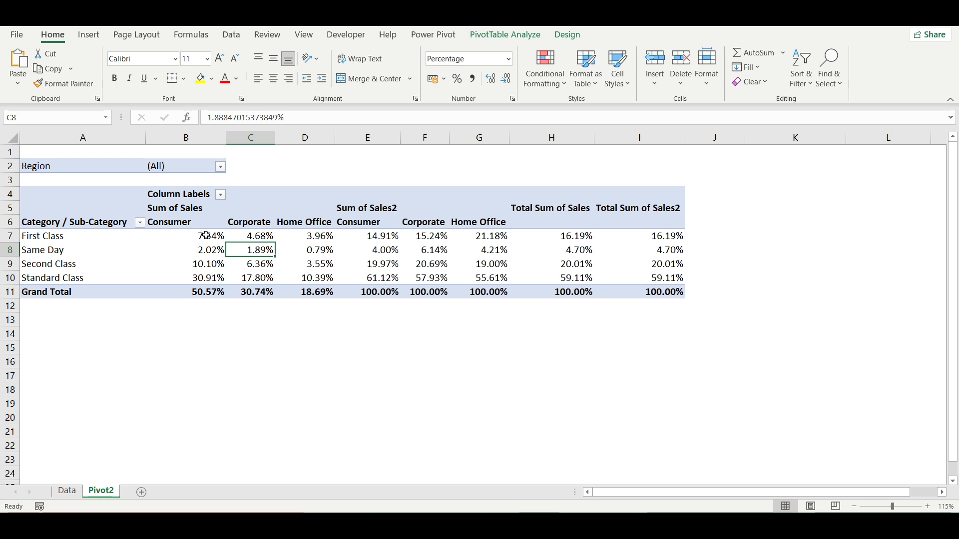
{"action": "left_click_drag", "start_coordinate": [206, 236], "coordinate": [206, 280]}
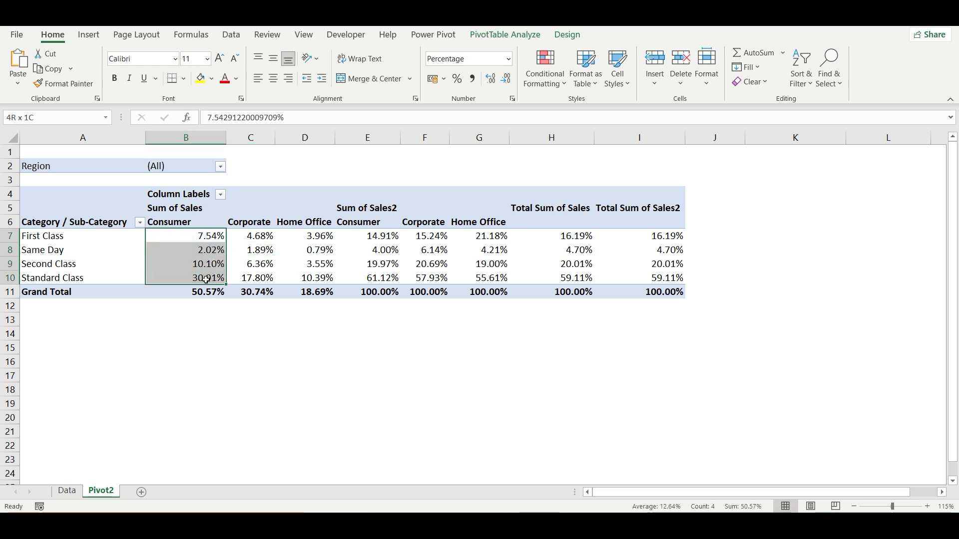
{"action": "left_click", "coordinate": [206, 308]}
{"action": "right_click", "coordinate": [245, 251]}
{"action": "mouse_move", "coordinate": [308, 390]}
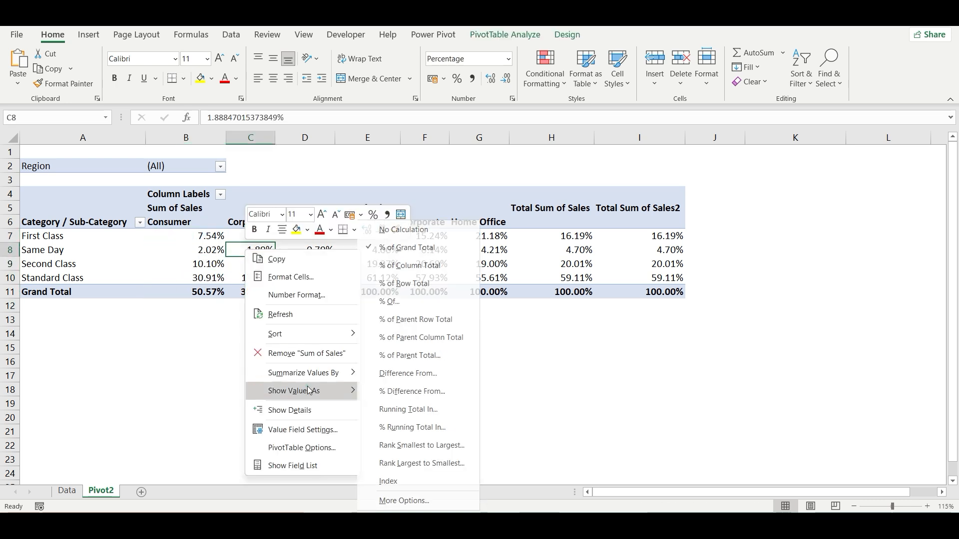
{"action": "left_click", "coordinate": [167, 349]}
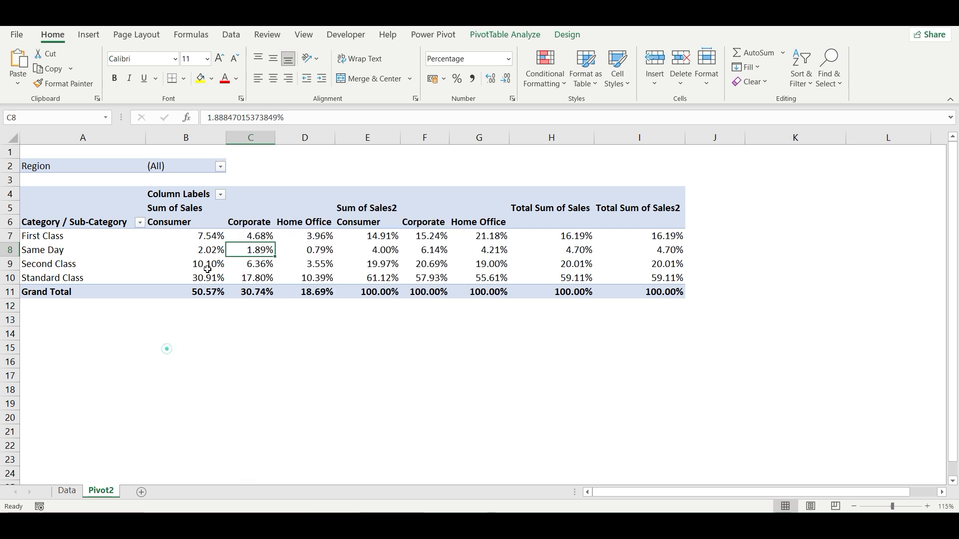
{"action": "left_click_drag", "start_coordinate": [204, 236], "coordinate": [201, 277]}
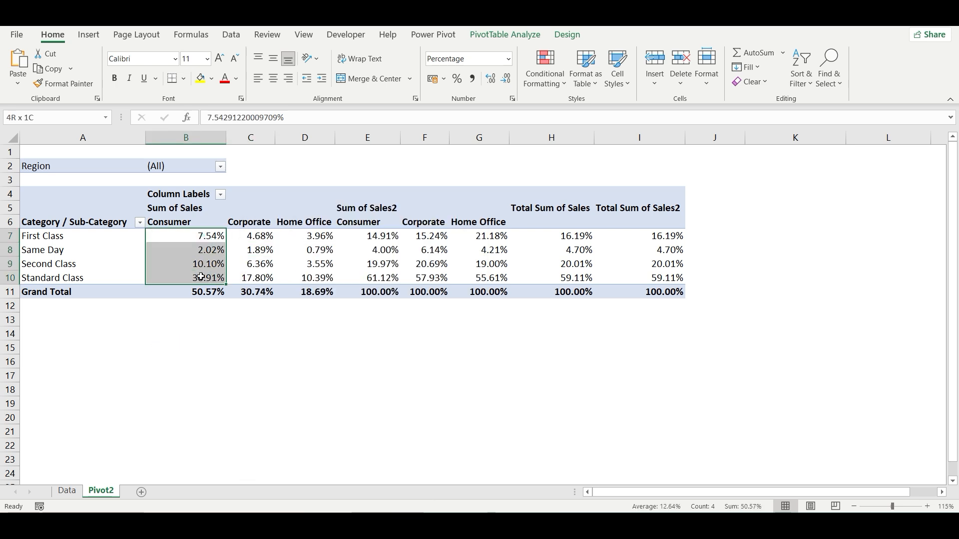
{"action": "left_click", "coordinate": [275, 343]}
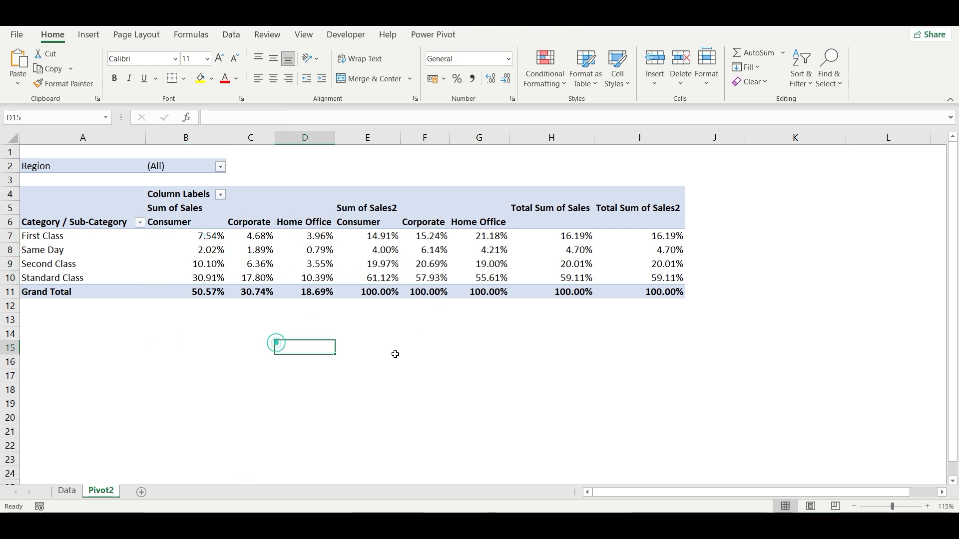
- Check the Show Values As setting of Sum of Sales2 and examine its Consumer percentages and segment grand totals
{"action": "right_click", "coordinate": [381, 249]}
{"action": "mouse_move", "coordinate": [462, 388]}
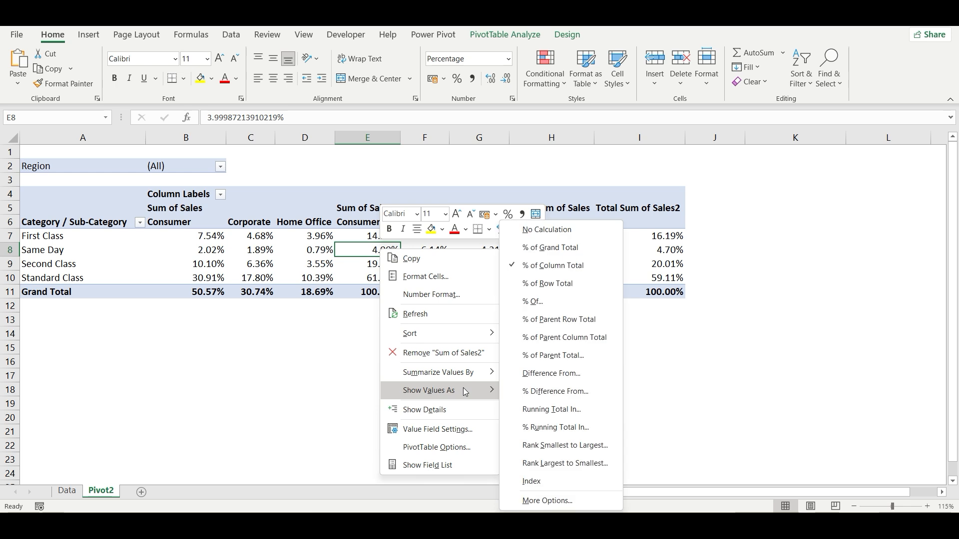
{"action": "left_click", "coordinate": [281, 386]}
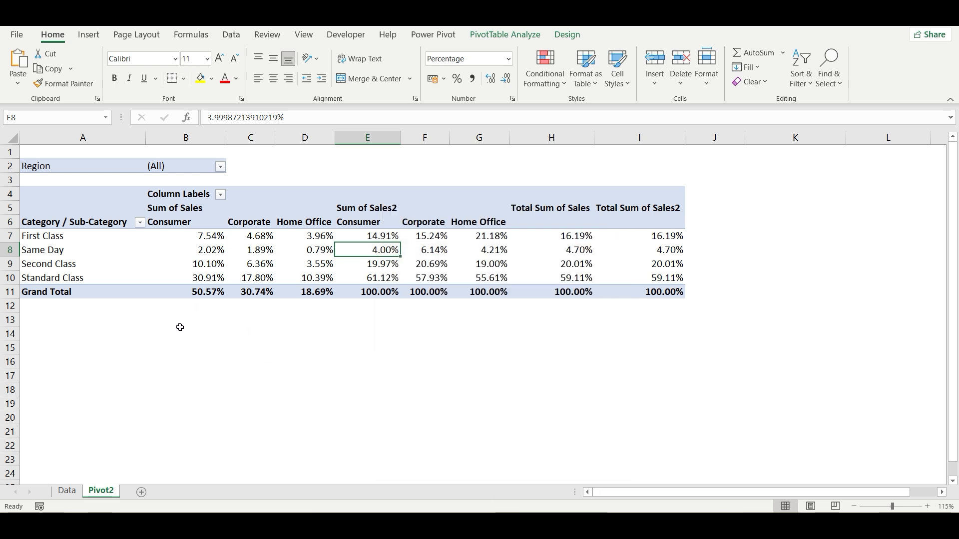
{"action": "left_click_drag", "start_coordinate": [363, 288], "coordinate": [481, 290]}
{"action": "left_click", "coordinate": [369, 335]}
{"action": "left_click_drag", "start_coordinate": [370, 220], "coordinate": [370, 286]}
{"action": "left_click", "coordinate": [363, 356]}
{"action": "left_click_drag", "start_coordinate": [368, 235], "coordinate": [372, 283]}
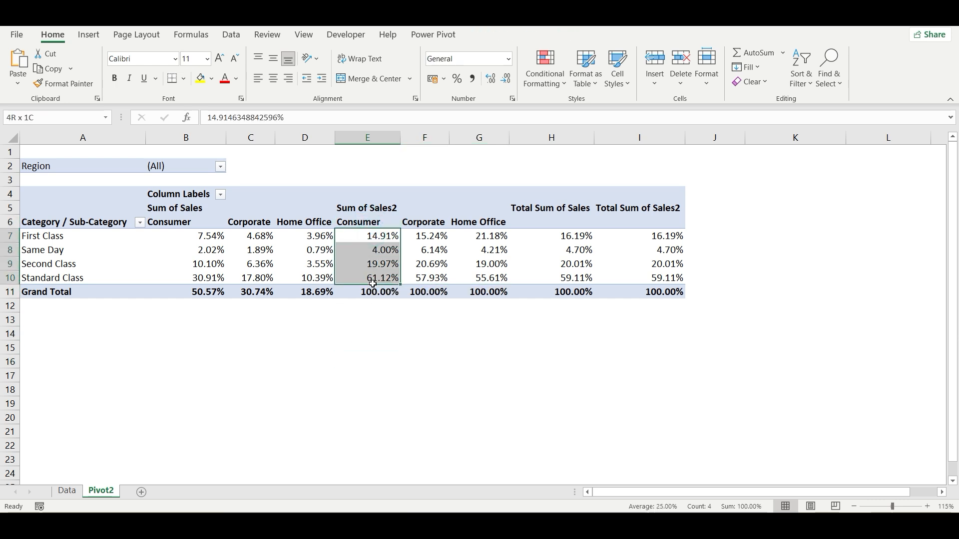
{"action": "left_click", "coordinate": [375, 344]}
- Examine the Sum of Sales grand totals in B11:D11, their Show Values As setting and the Total Sum of Sales column
{"action": "left_click", "coordinate": [204, 293]}
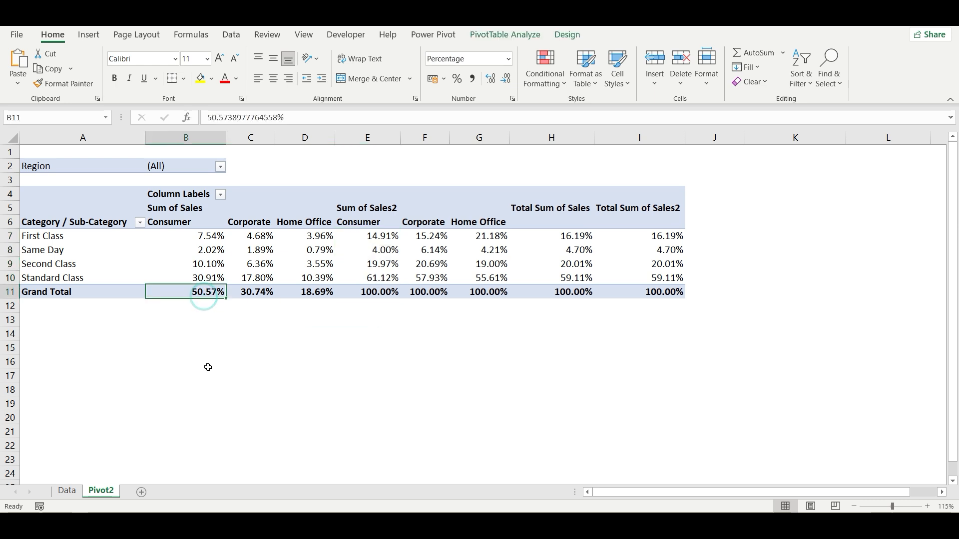
{"action": "left_click", "coordinate": [257, 295]}
{"action": "left_click", "coordinate": [310, 294]}
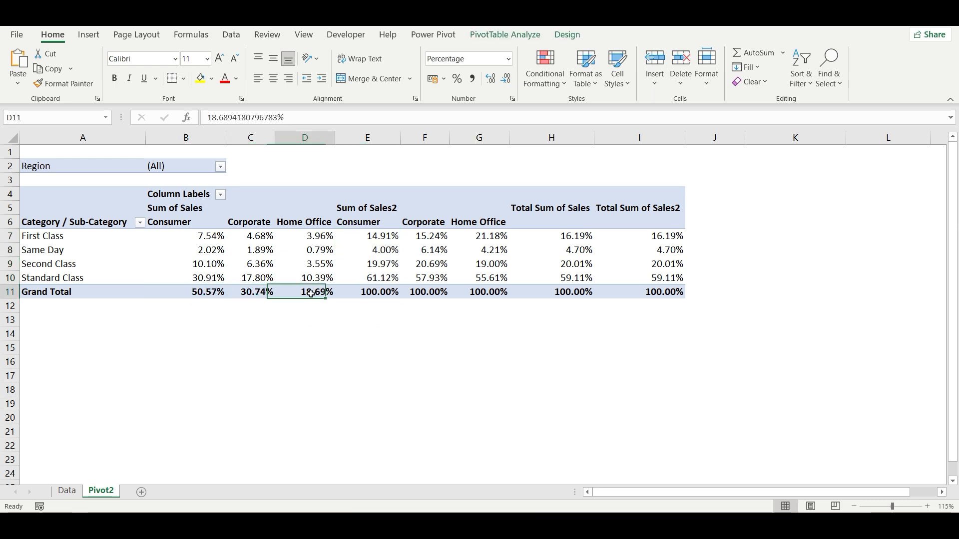
{"action": "left_click", "coordinate": [298, 325]}
{"action": "left_click_drag", "start_coordinate": [195, 292], "coordinate": [300, 292]}
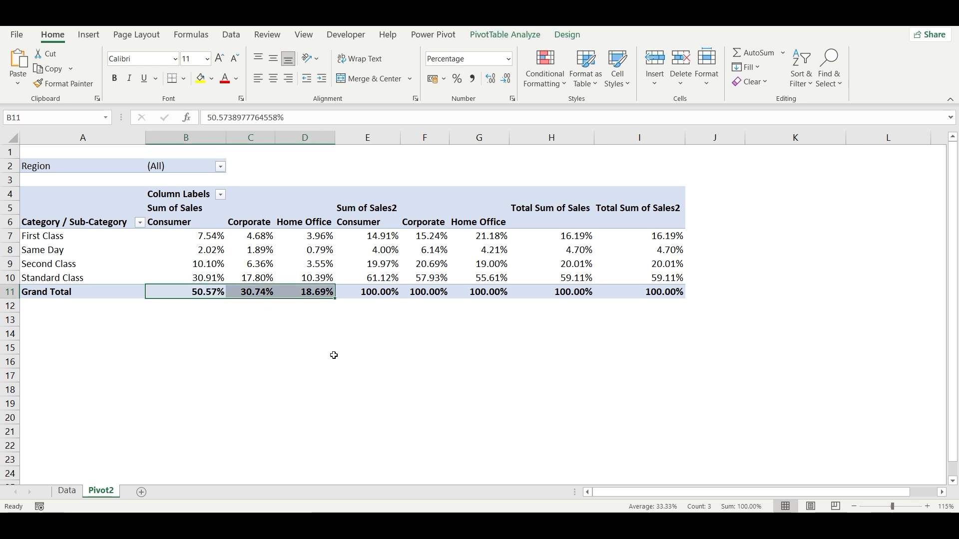
{"action": "right_click", "coordinate": [277, 250]}
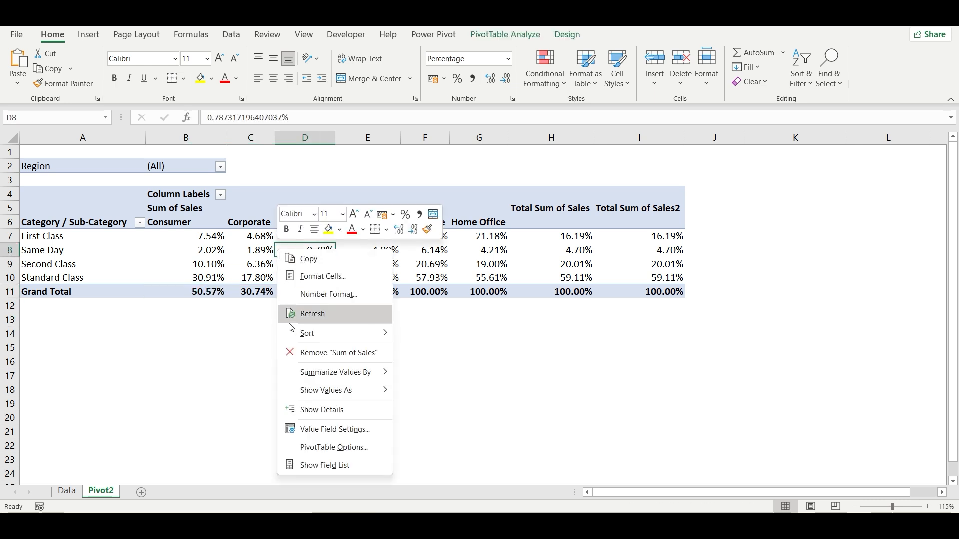
{"action": "mouse_move", "coordinate": [361, 380]}
{"action": "mouse_move", "coordinate": [372, 396]}
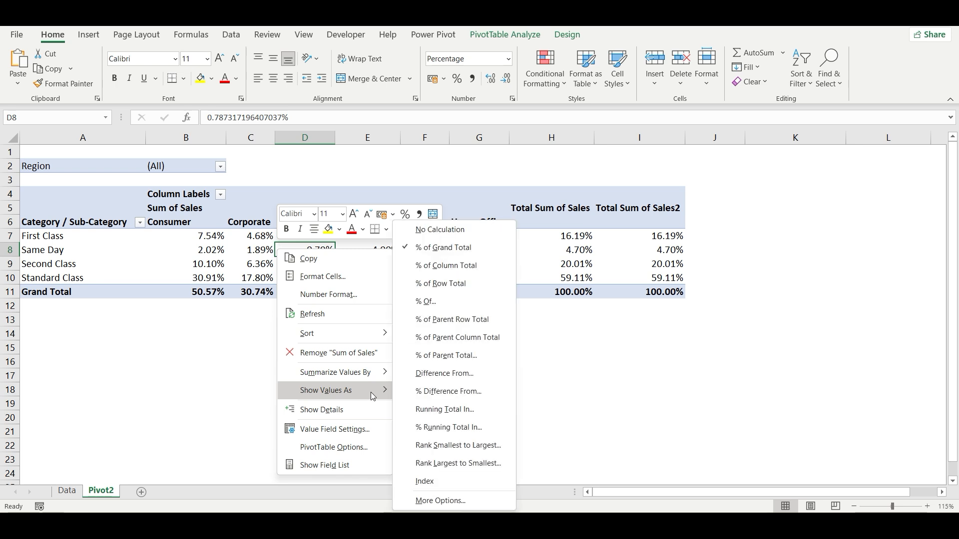
{"action": "left_click", "coordinate": [598, 356]}
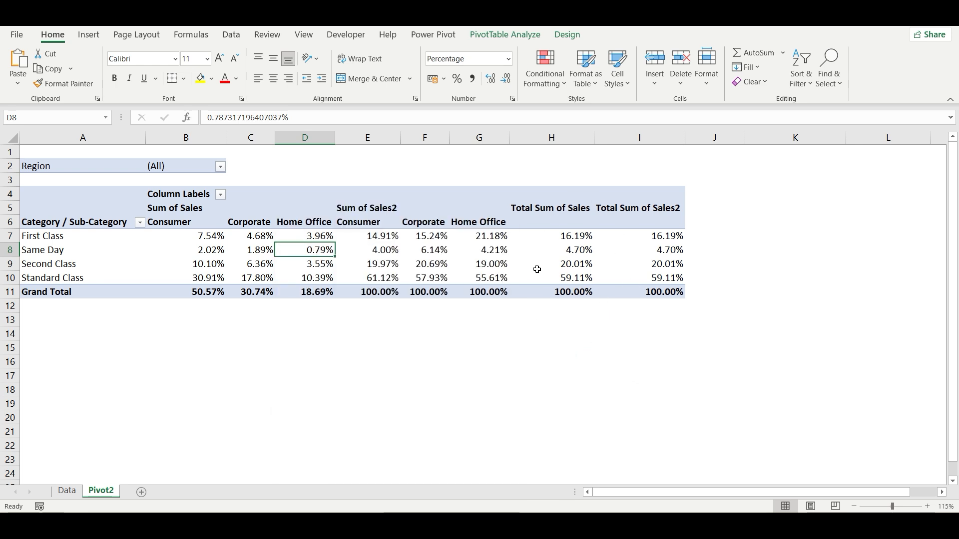
{"action": "left_click_drag", "start_coordinate": [568, 234], "coordinate": [569, 278]}
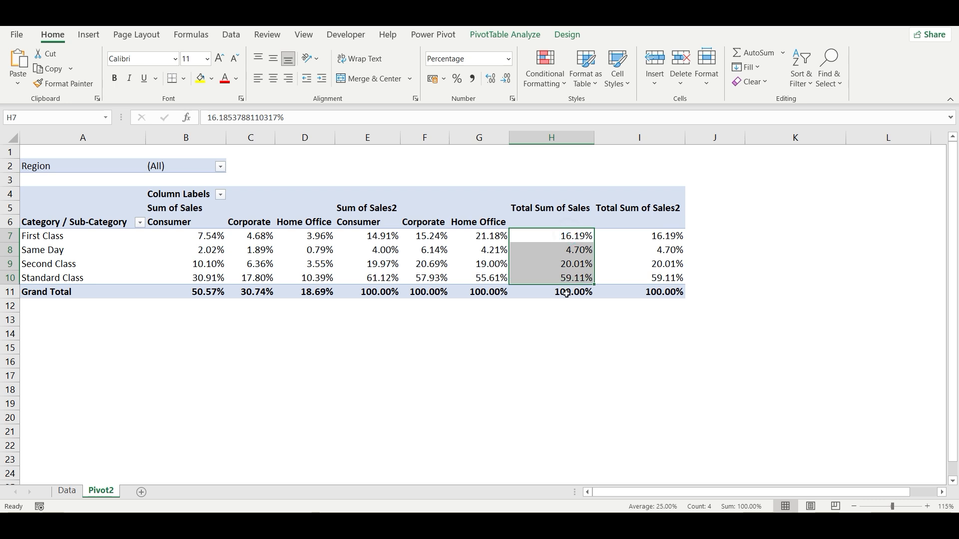
{"action": "left_click", "coordinate": [564, 293]}
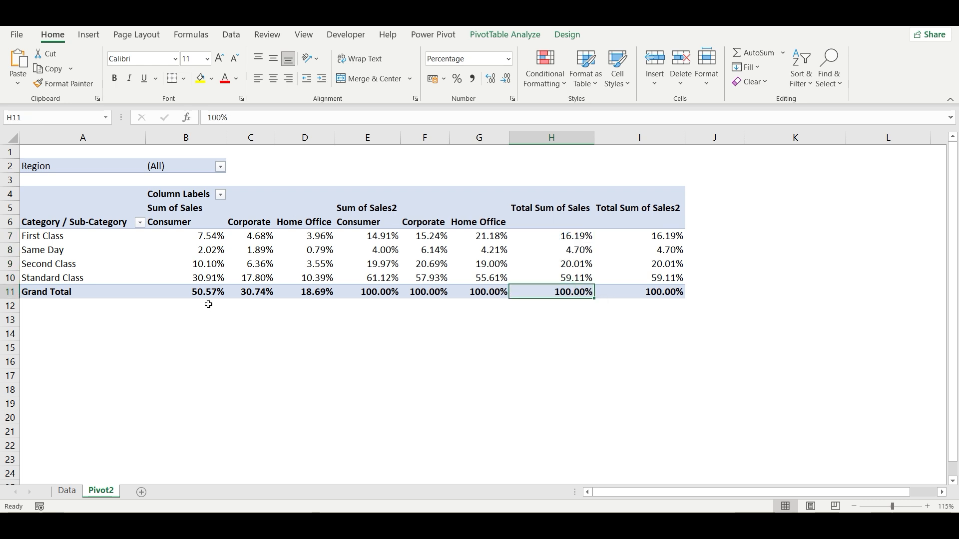
- Copy the Sum of Sales grand total percentages from B11:D11 to B15:D15 below the PivotTable
{"action": "right_click", "coordinate": [209, 248]}
{"action": "left_click", "coordinate": [177, 306]}
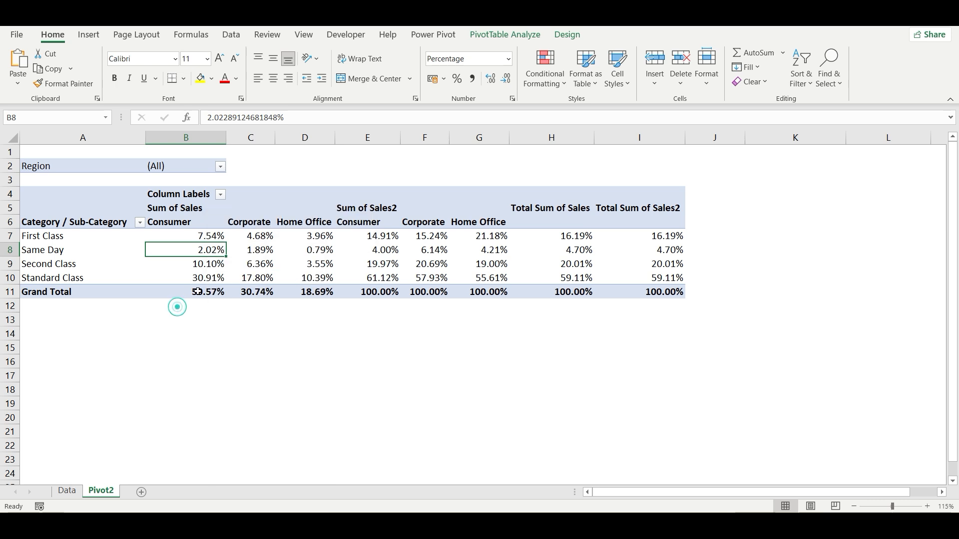
{"action": "left_click_drag", "start_coordinate": [198, 291], "coordinate": [300, 291]}
{"action": "key", "text": "ctrl+c"}
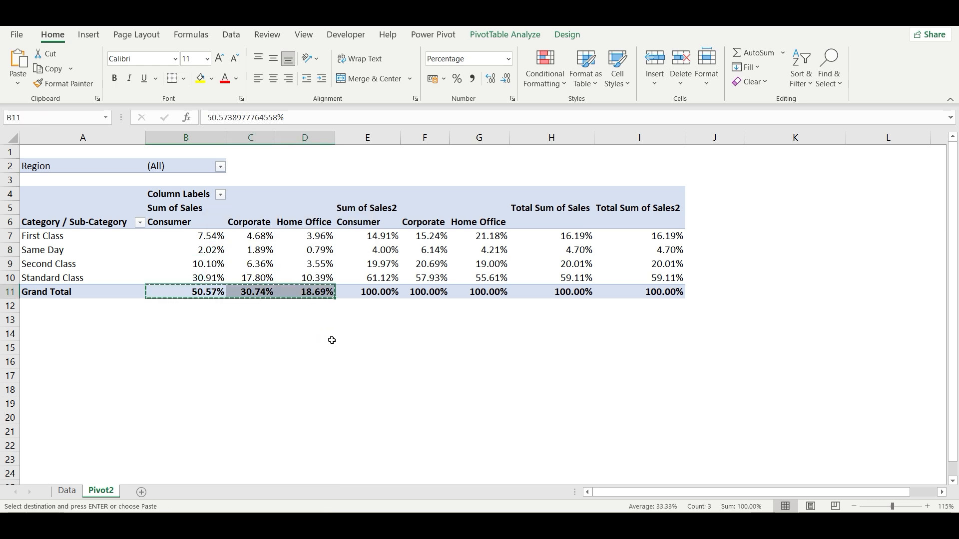
{"action": "key", "text": "Down"}
{"action": "key", "text": "Down"}
{"action": "key", "text": "Down"}
{"action": "key", "text": "Down"}
{"action": "key", "text": "ctrl+v"}
{"action": "left_click", "coordinate": [231, 360]}
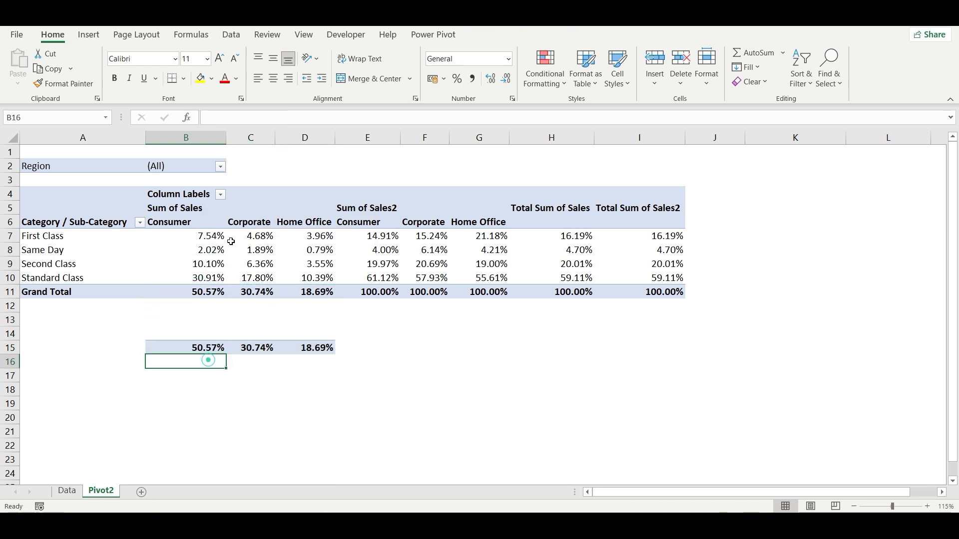
- Show the Sum of Sales values with No Calculation instead of as percentages
{"action": "right_click", "coordinate": [212, 248]}
{"action": "mouse_move", "coordinate": [283, 394]}
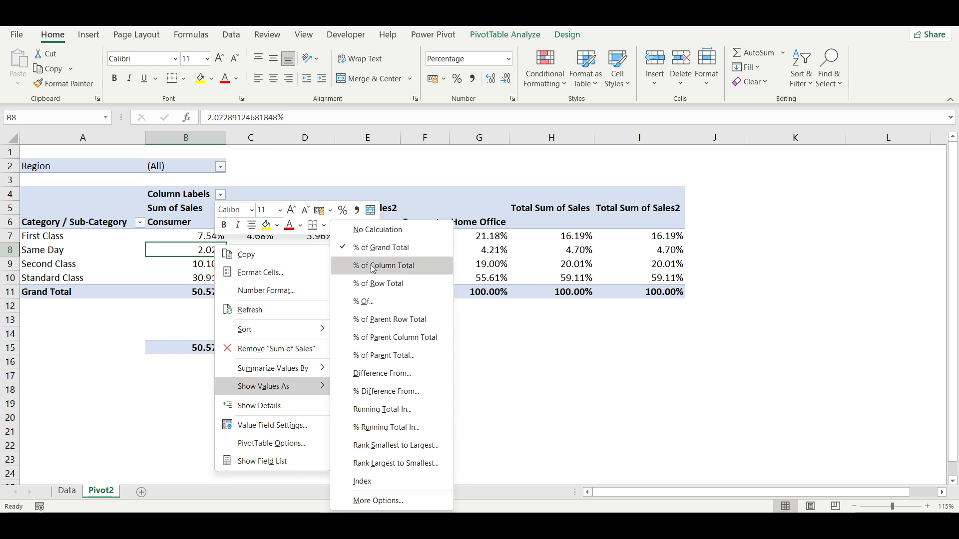
{"action": "left_click", "coordinate": [371, 230]}
{"action": "left_click", "coordinate": [231, 317]}
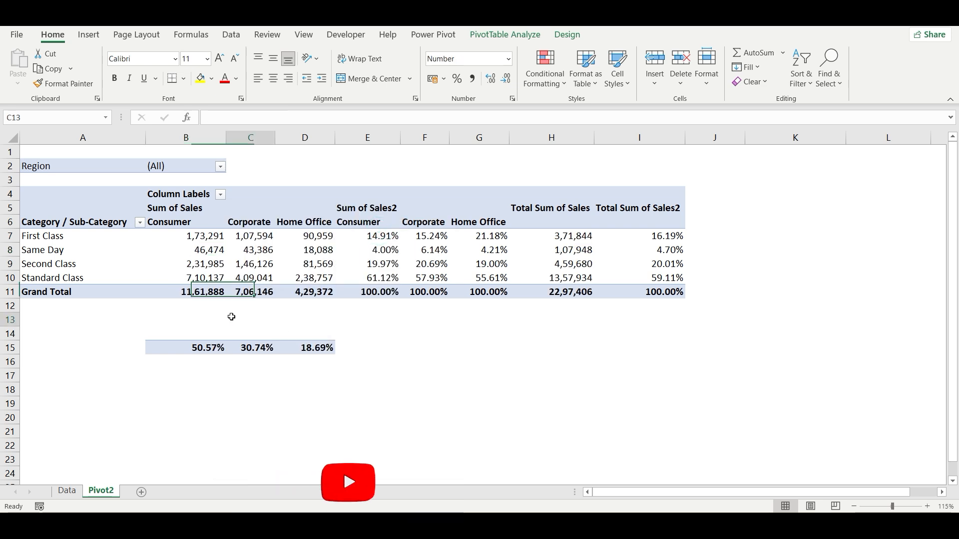
- Enter =B11/$H$11 in B12 and fill the formula across to D12
{"action": "left_click", "coordinate": [195, 306]}
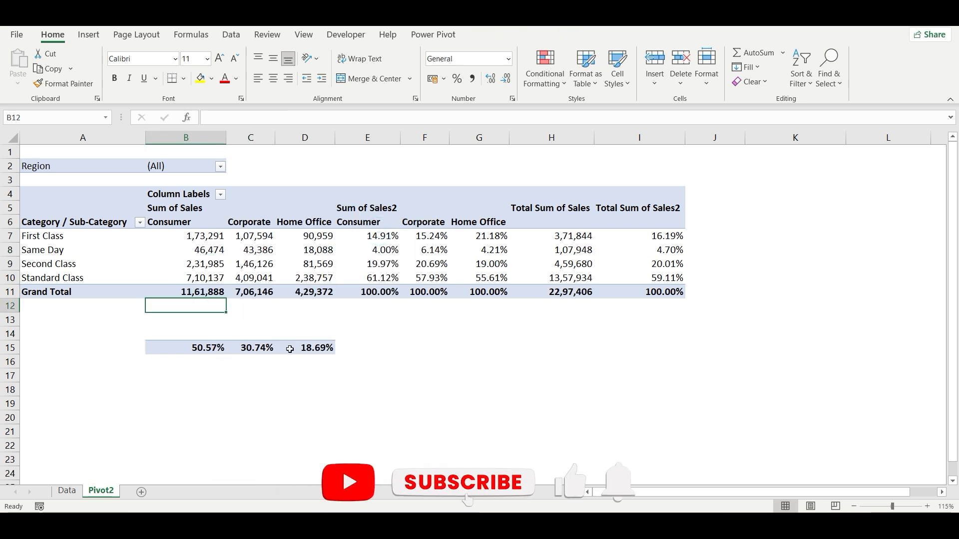
{"action": "type", "text": "="}
{"action": "key", "text": "Up"}
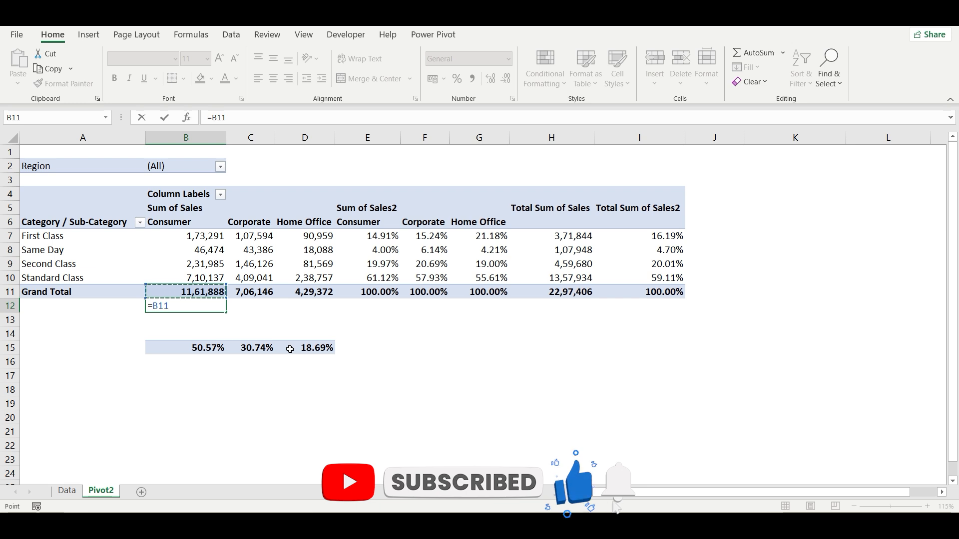
{"action": "type", "text": "/"}
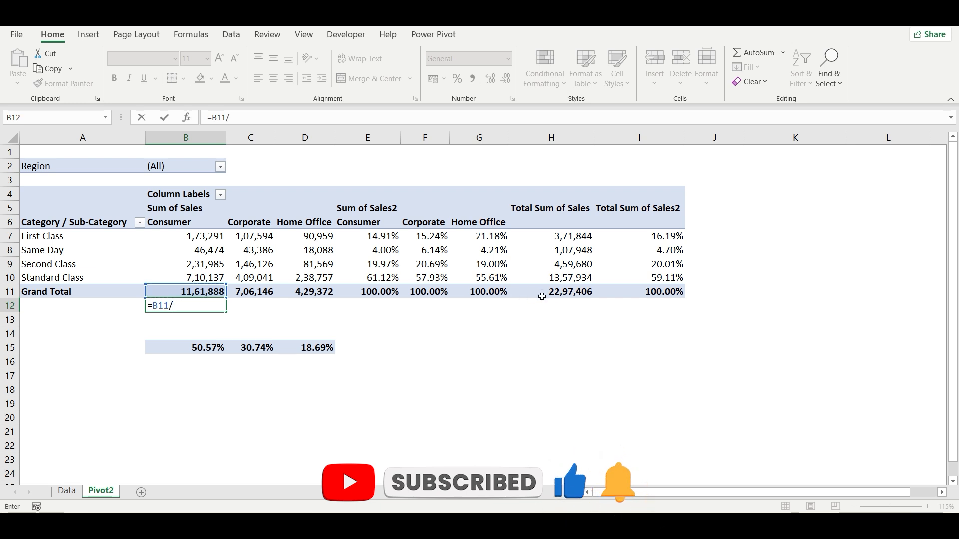
{"action": "left_click", "coordinate": [557, 296]}
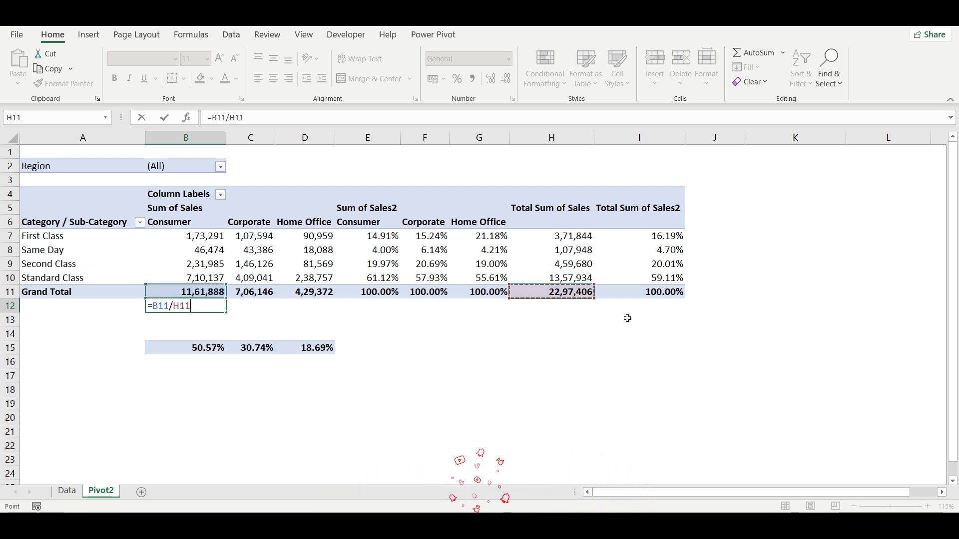
{"action": "key", "text": "F4"}
{"action": "key", "text": "Return"}
{"action": "key", "text": "Up"}
{"action": "key", "text": "shift+Right"}
{"action": "key", "text": "shift+Right"}
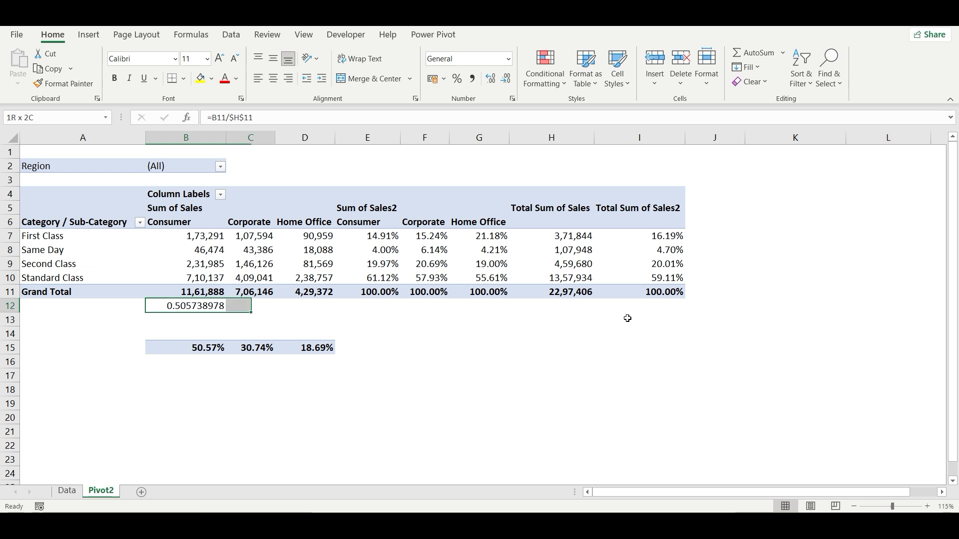
{"action": "key", "text": "ctrl+r"}
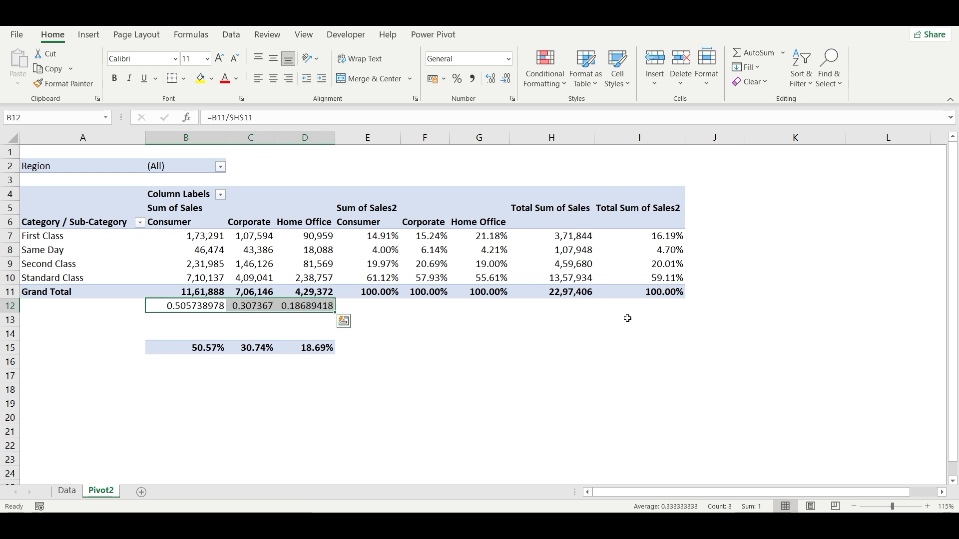
- Format the manual shares in B12:D12 as percentages with one decimal place
{"action": "key", "text": "super+shift+s"}
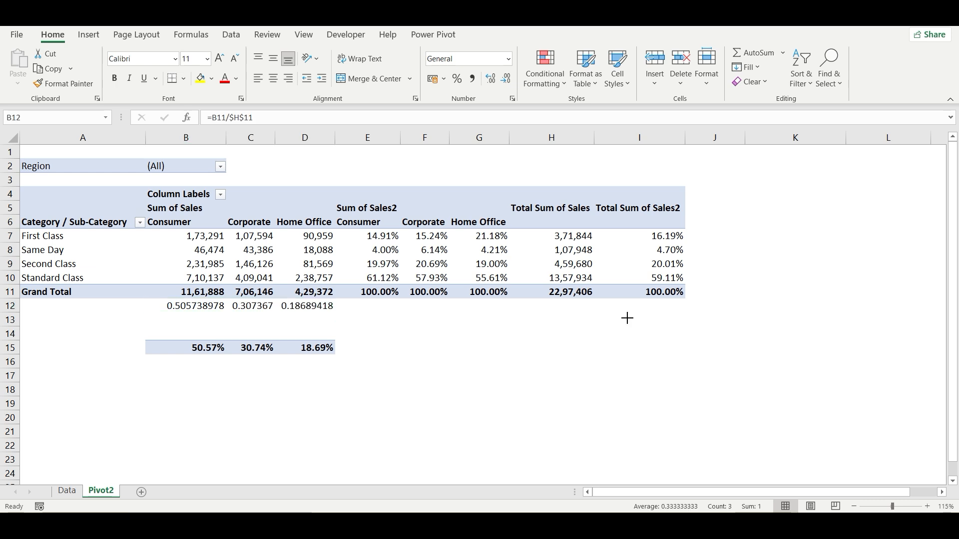
{"action": "key", "text": "Escape"}
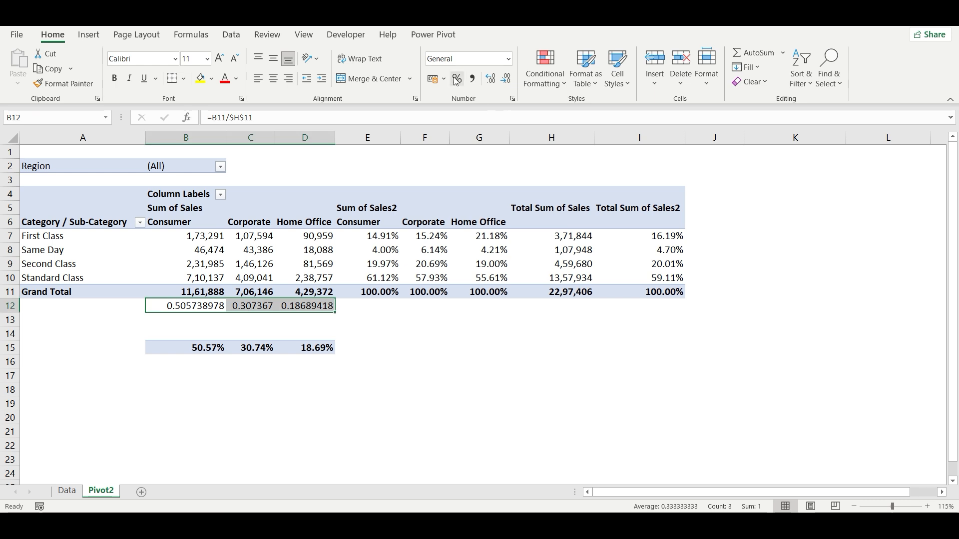
{"action": "left_click", "coordinate": [456, 79]}
{"action": "left_click", "coordinate": [231, 385]}
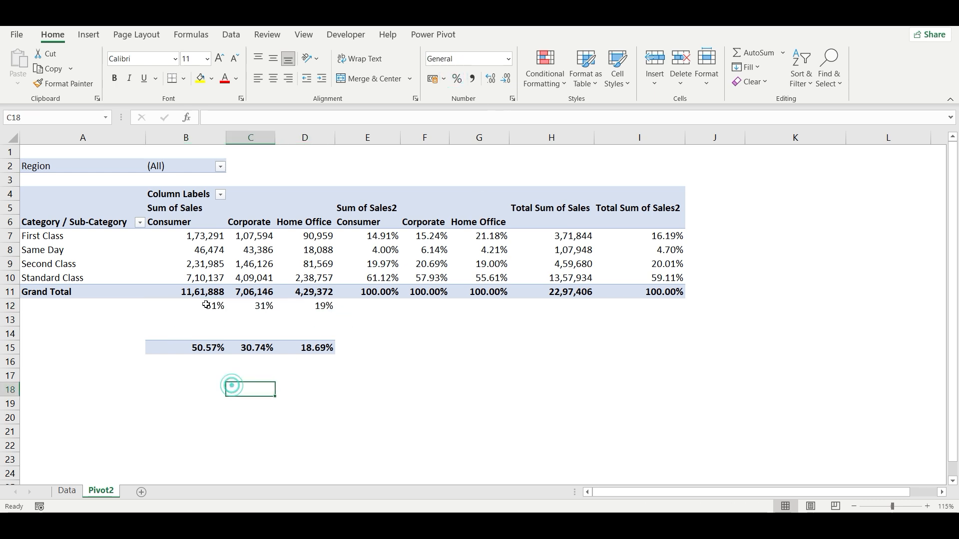
{"action": "left_click_drag", "start_coordinate": [186, 306], "coordinate": [320, 305]}
{"action": "left_click", "coordinate": [490, 79]}
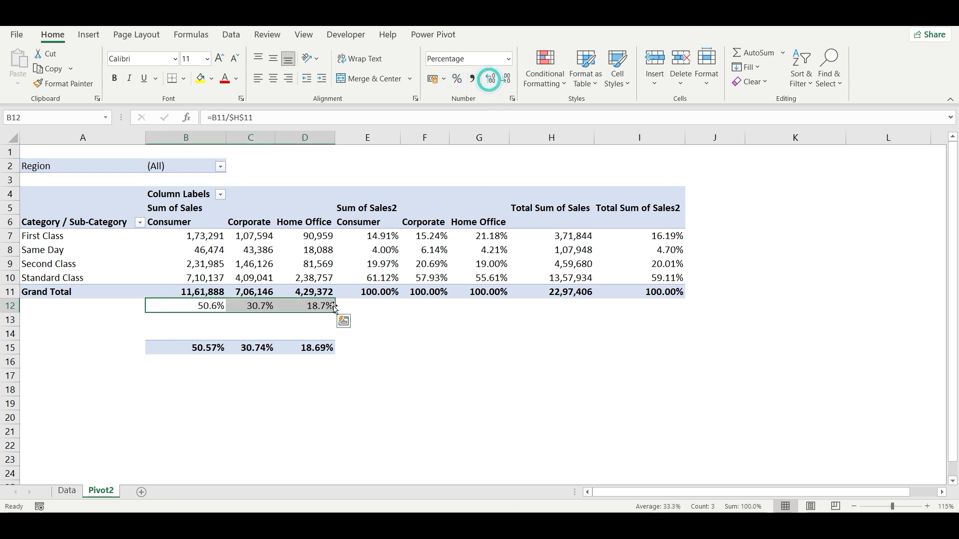
- Clear the manual shares and the copied percentages from B12:D17 below the PivotTable, including their formatting
{"action": "left_click", "coordinate": [252, 402]}
{"action": "left_click", "coordinate": [389, 345]}
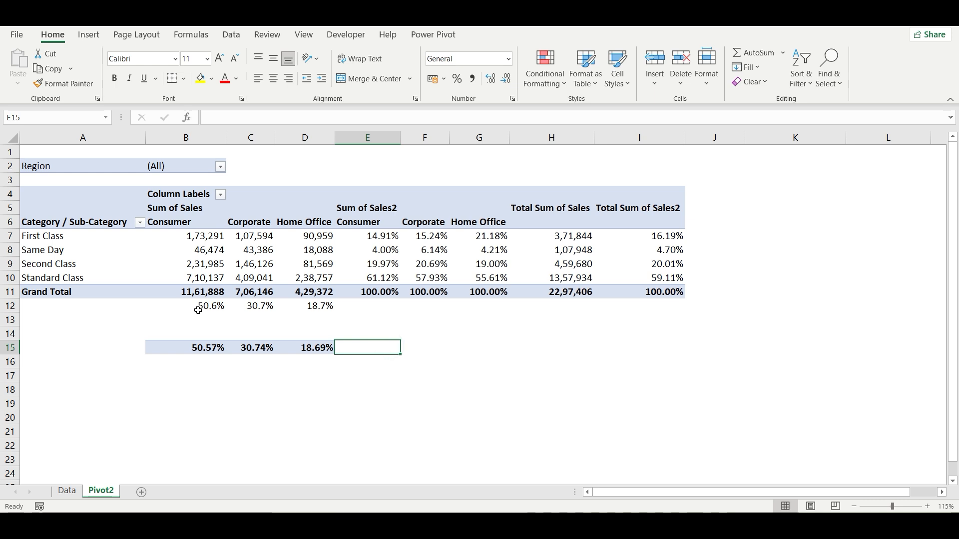
{"action": "left_click_drag", "start_coordinate": [197, 305], "coordinate": [309, 306]}
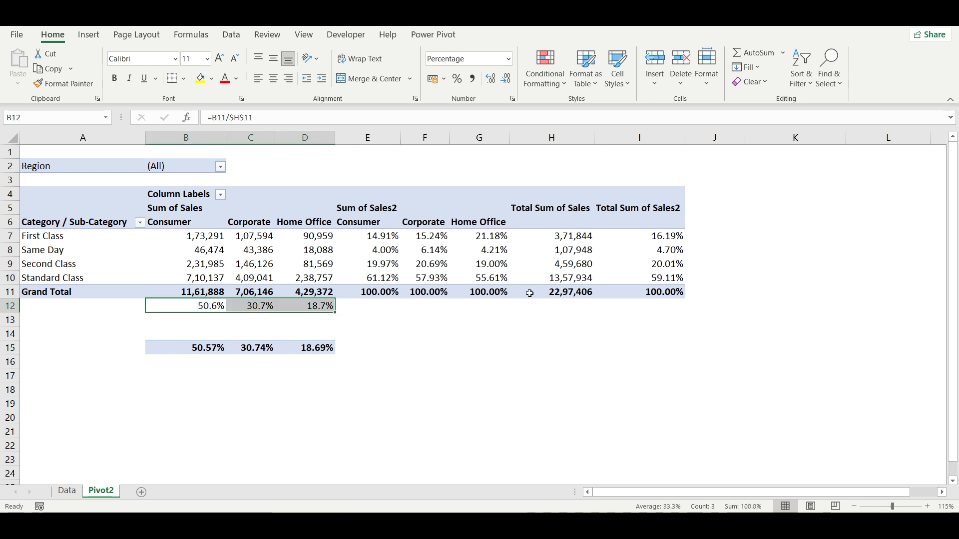
{"action": "mouse_move", "coordinate": [574, 295]}
{"action": "left_click", "coordinate": [387, 345]}
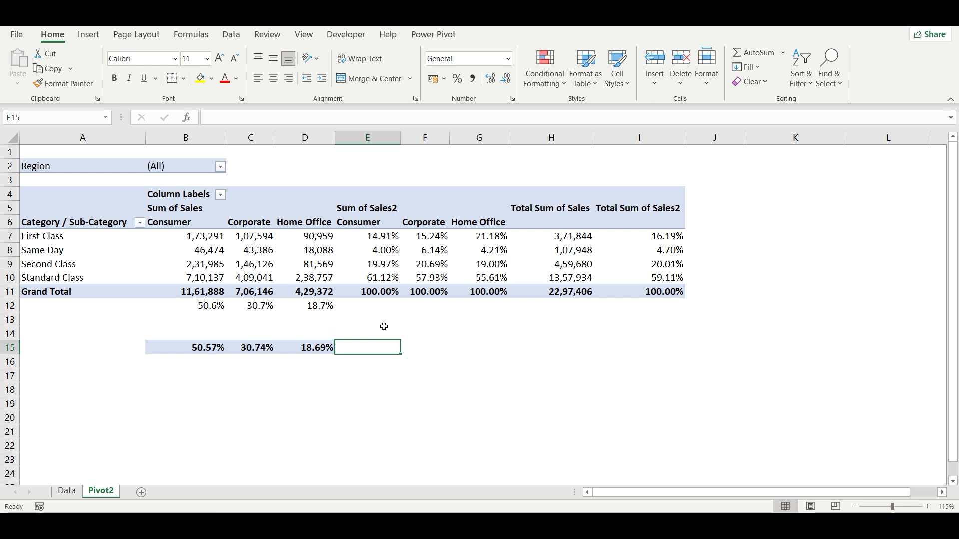
{"action": "left_click_drag", "start_coordinate": [149, 305], "coordinate": [320, 377]}
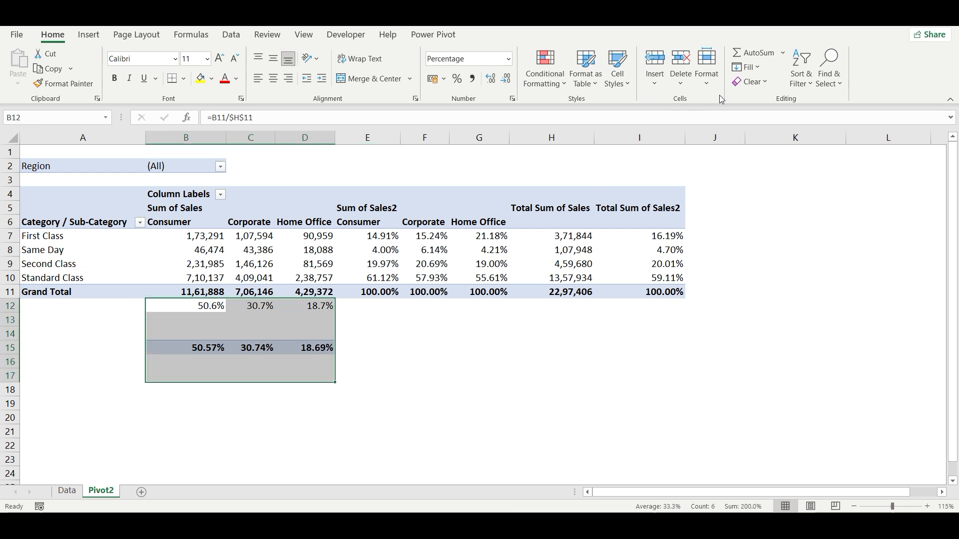
{"action": "left_click", "coordinate": [749, 82]}
{"action": "left_click", "coordinate": [749, 98]}
{"action": "left_click", "coordinate": [380, 375]}
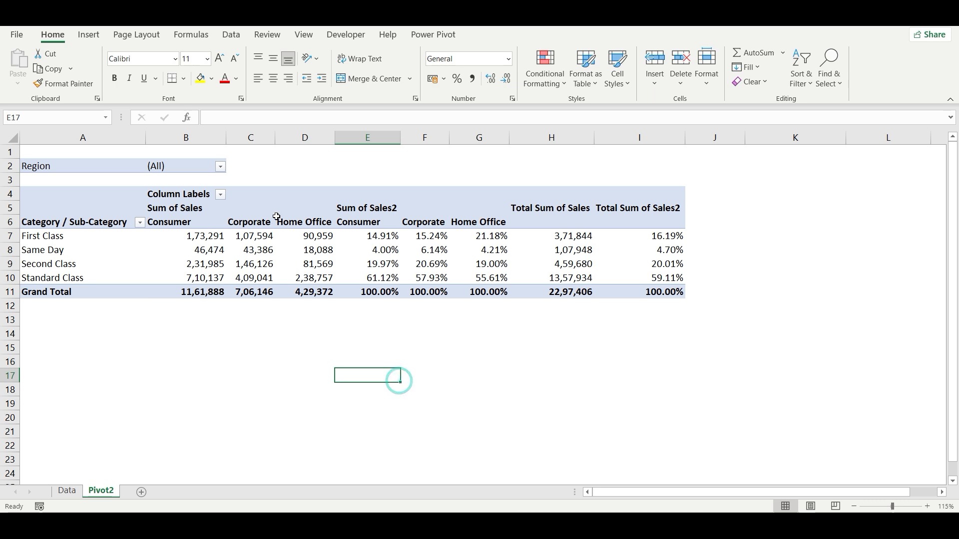
- Show the Sum of Sales values in the PivotTable as % of Grand Total
{"action": "left_click_drag", "start_coordinate": [205, 221], "coordinate": [321, 221]}
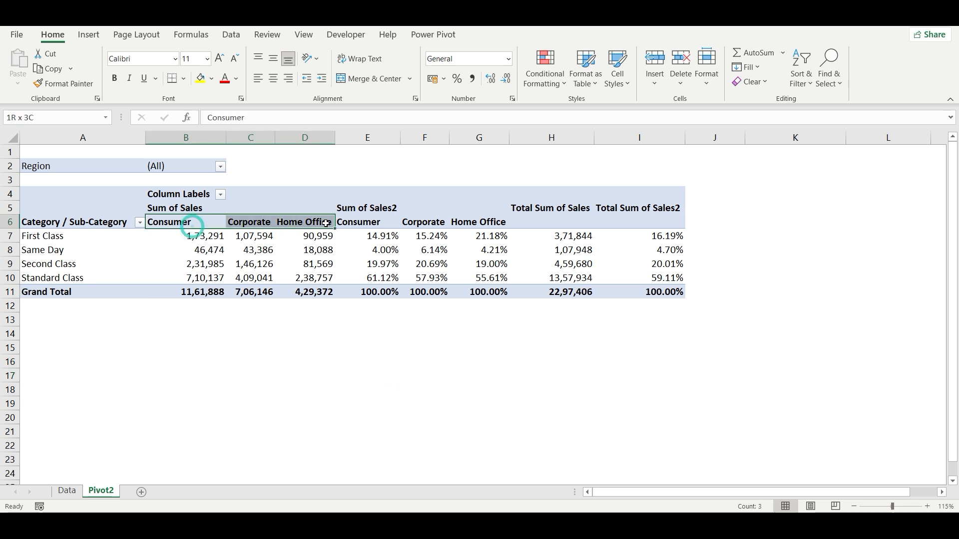
{"action": "left_click", "coordinate": [294, 339]}
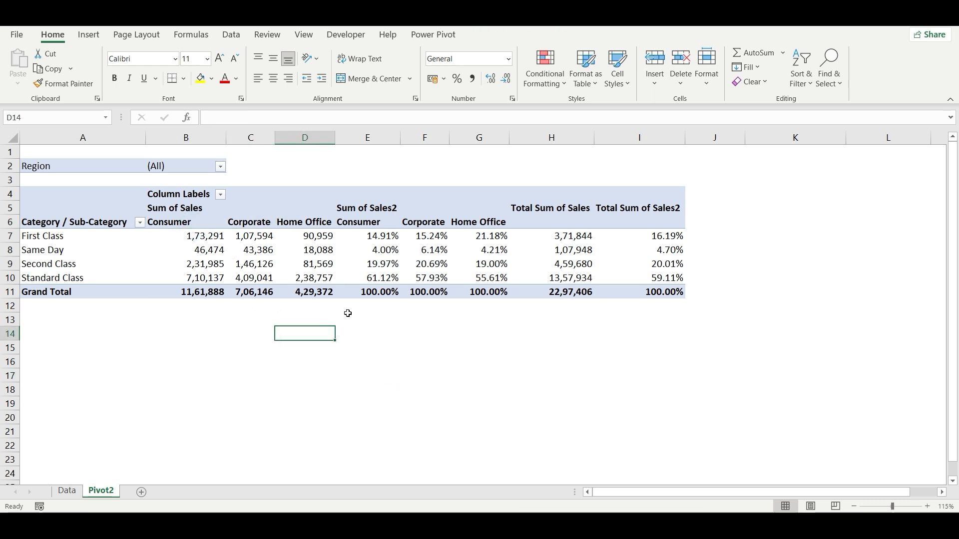
{"action": "right_click", "coordinate": [324, 260]}
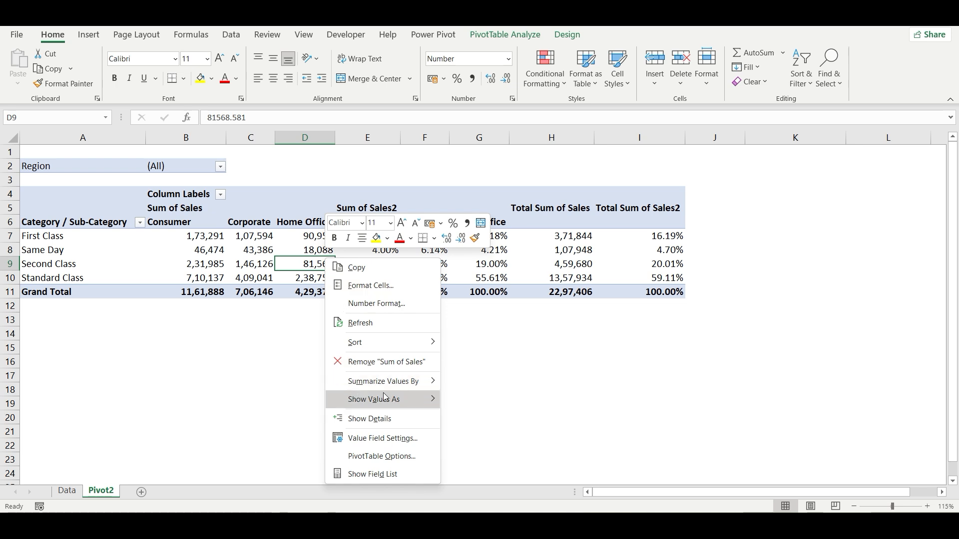
{"action": "mouse_move", "coordinate": [374, 399]}
{"action": "left_click", "coordinate": [501, 251]}
{"action": "left_click", "coordinate": [349, 338]}
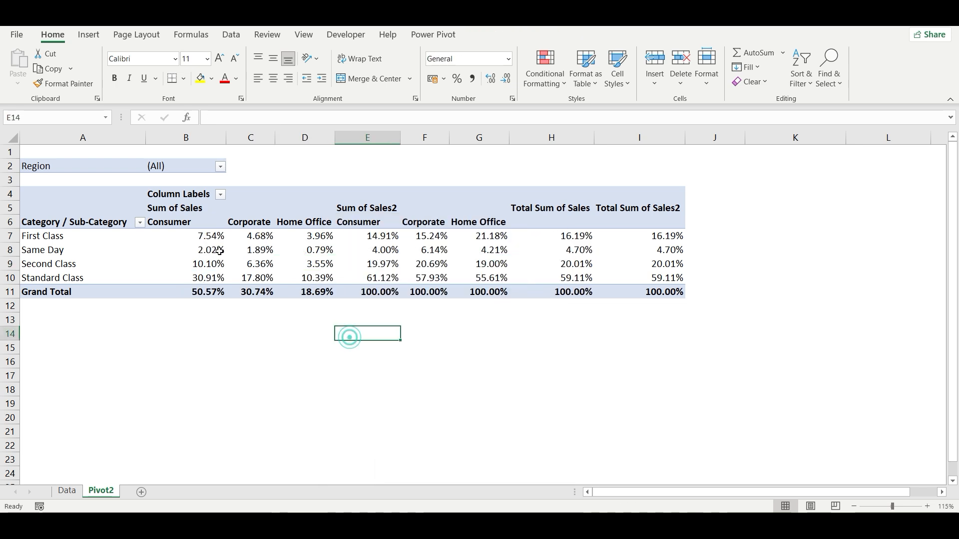
- Compare the Consumer First Class share and totals under Sum of Sales with those under Sum of Sales2
{"action": "left_click", "coordinate": [238, 344]}
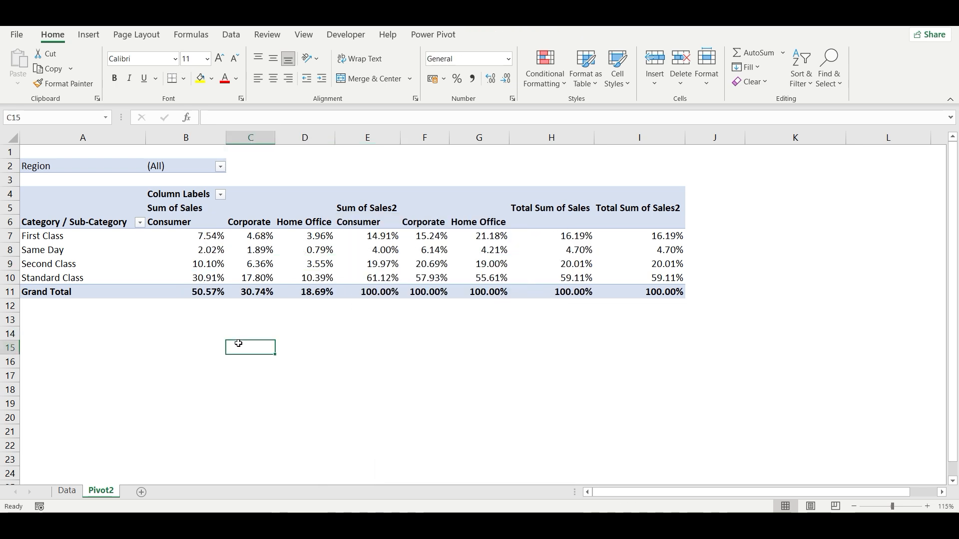
{"action": "left_click", "coordinate": [571, 294]}
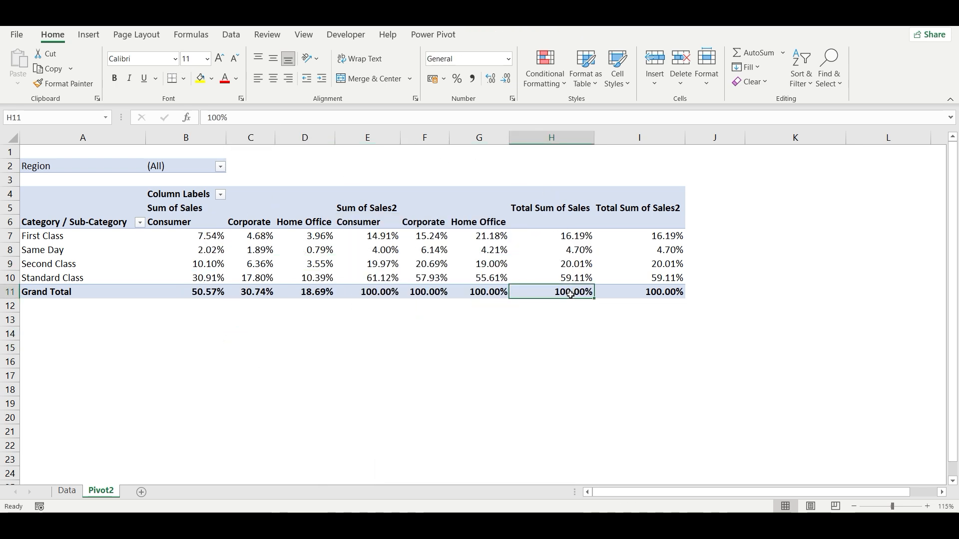
{"action": "left_click", "coordinate": [215, 236]}
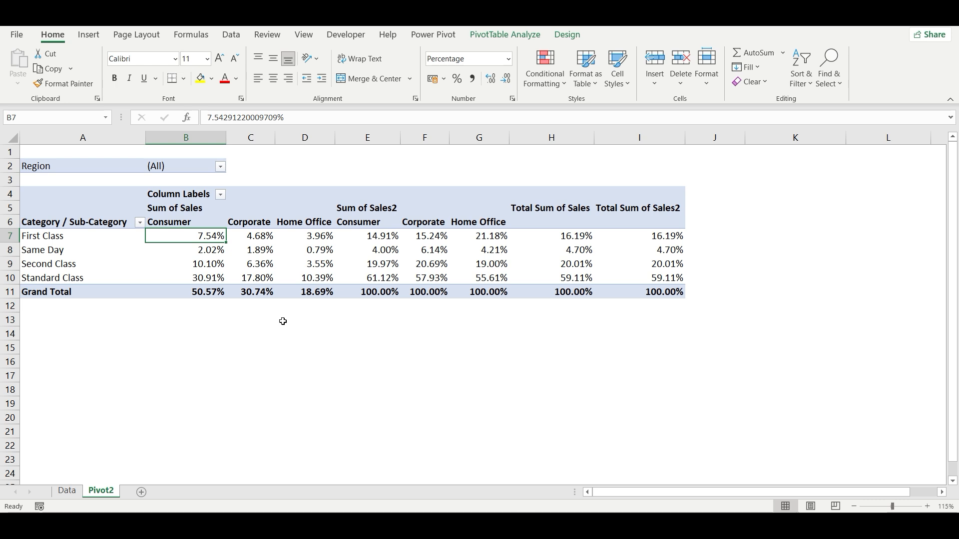
{"action": "left_click", "coordinate": [370, 222]}
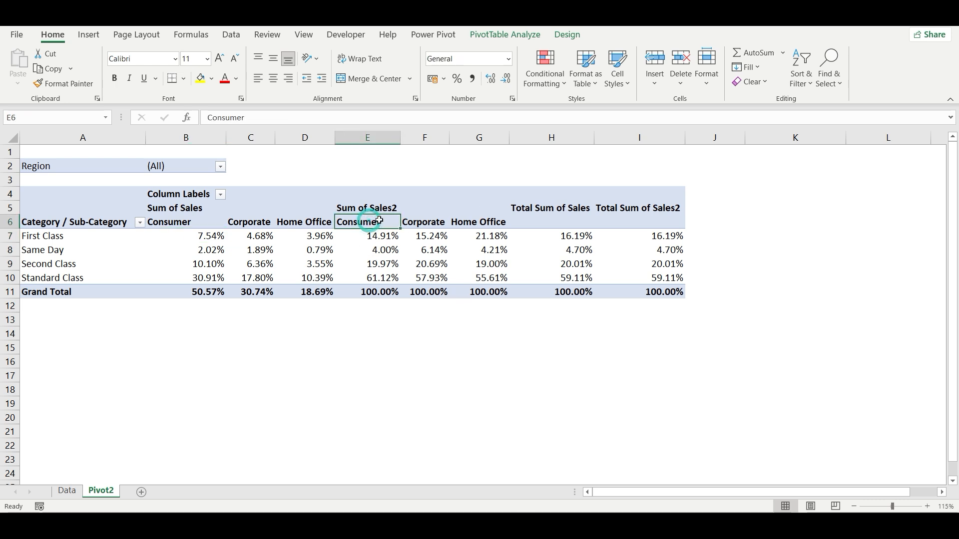
{"action": "left_click", "coordinate": [377, 295]}
{"action": "left_click", "coordinate": [388, 345]}
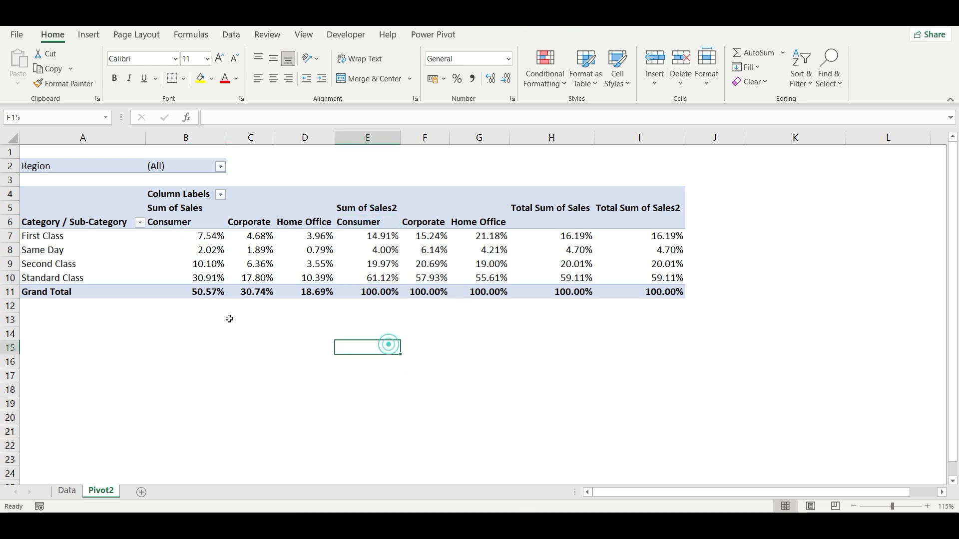
{"action": "left_click", "coordinate": [385, 244]}
{"action": "left_click", "coordinate": [383, 235]}
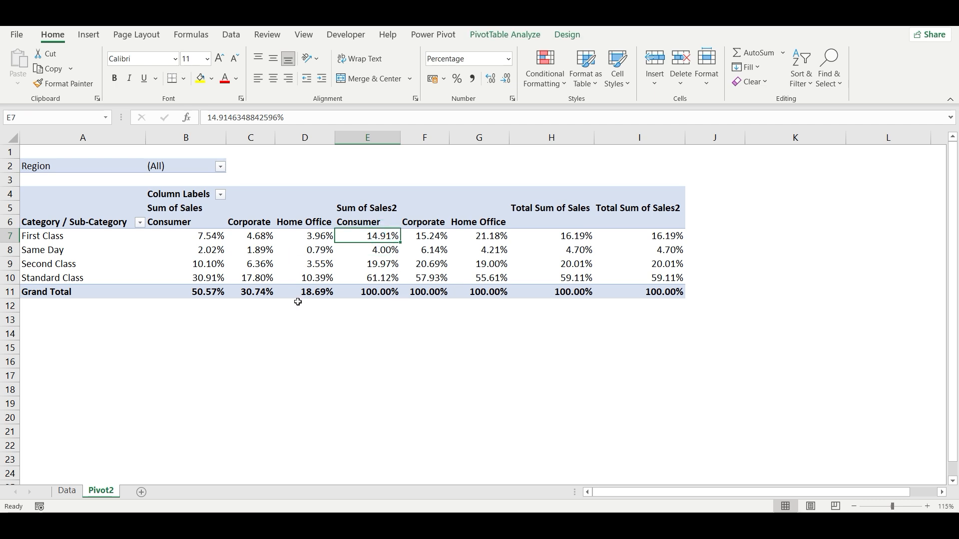
- Remove the Sum of Sales field from the PivotTable, leaving only Sum of Sales2
{"action": "right_click", "coordinate": [357, 210]}
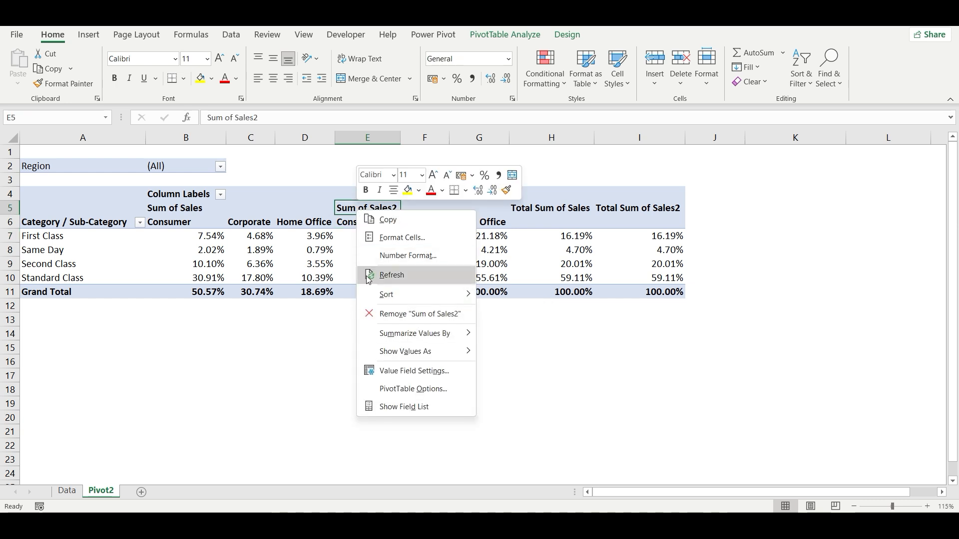
{"action": "left_click", "coordinate": [256, 244]}
{"action": "left_click", "coordinate": [167, 210]}
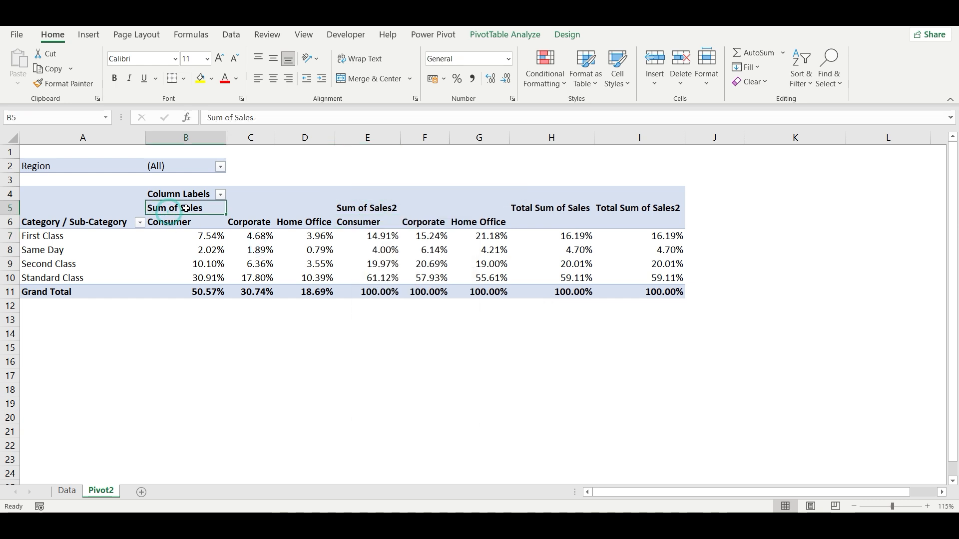
{"action": "right_click", "coordinate": [187, 210]}
{"action": "left_click", "coordinate": [245, 313]}
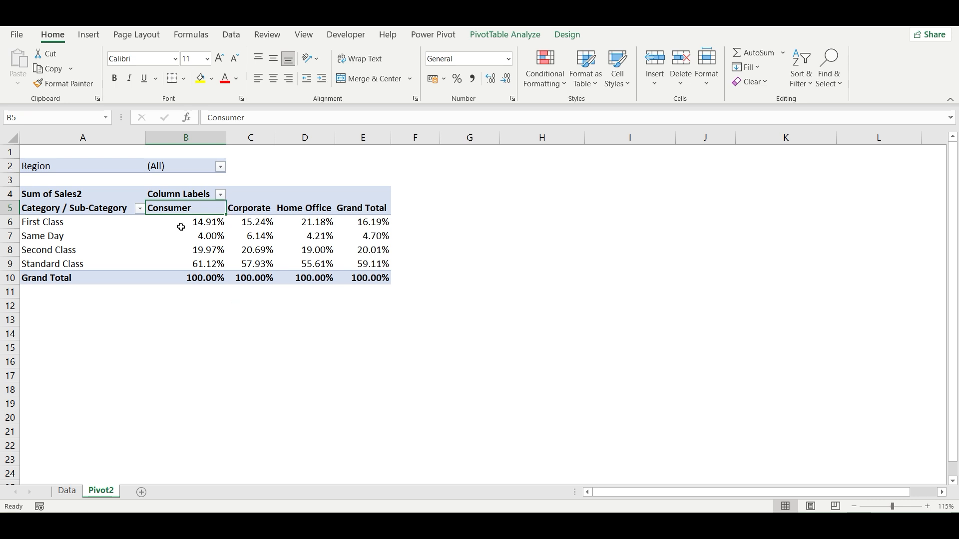
- Show the Sum of Sales2 values as % of Row Total and check the First Class row across the segments
{"action": "left_click", "coordinate": [224, 237]}
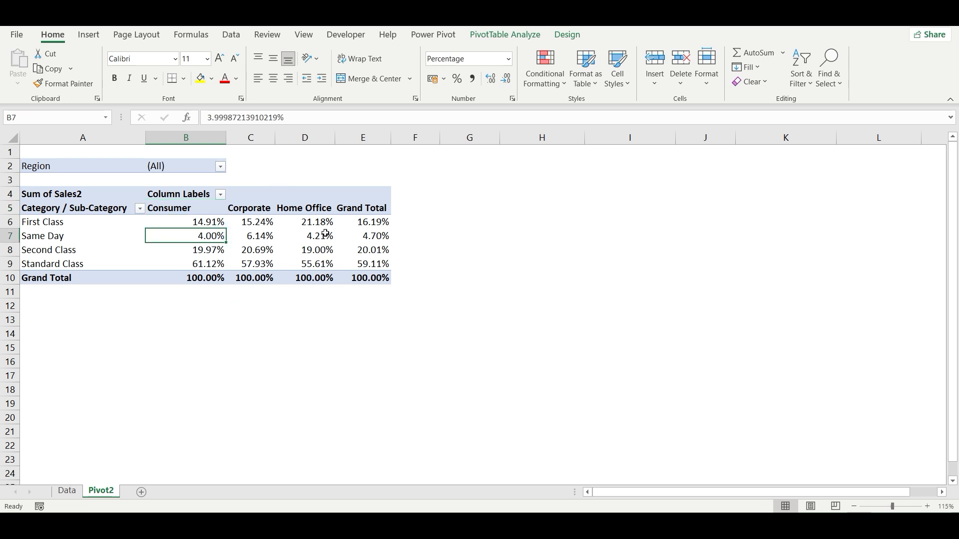
{"action": "right_click", "coordinate": [308, 238]}
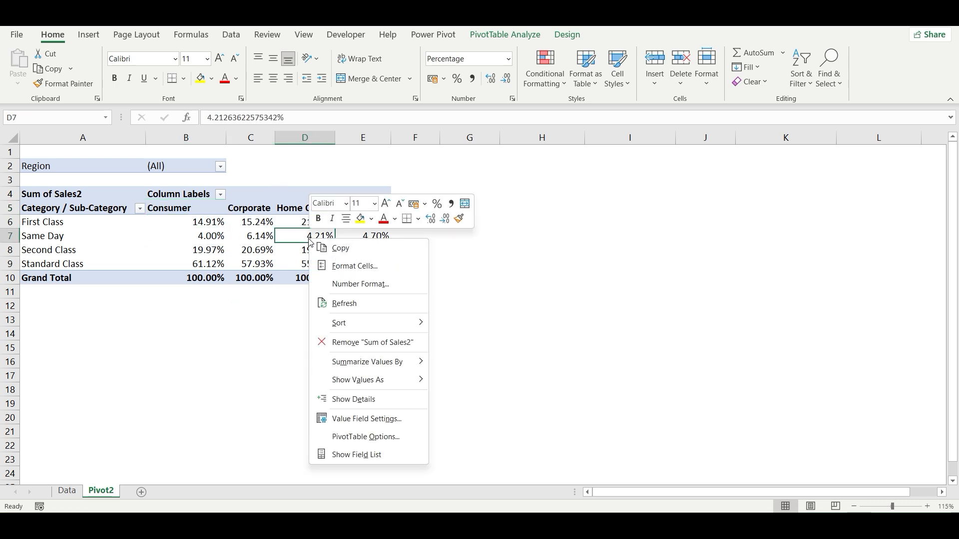
{"action": "mouse_move", "coordinate": [412, 383]}
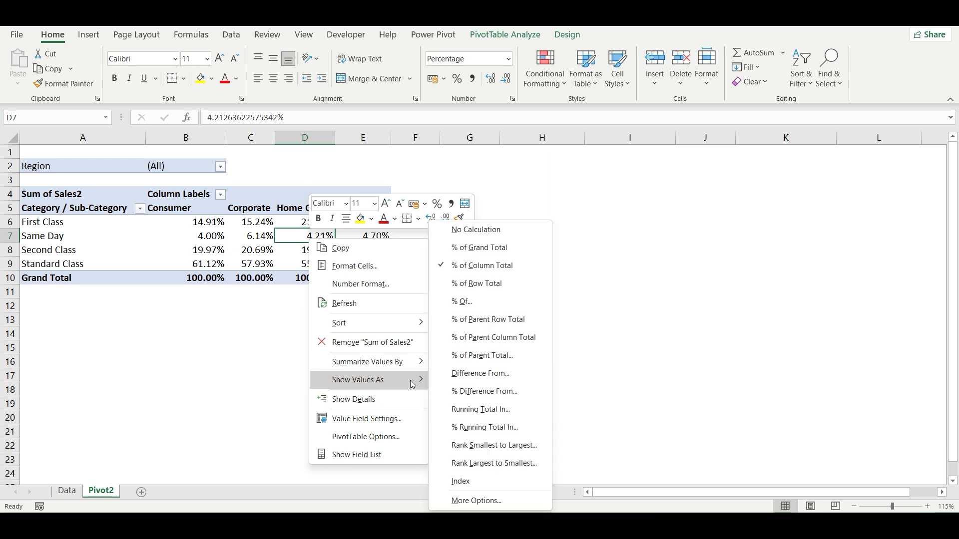
{"action": "left_click", "coordinate": [476, 284]}
{"action": "left_click", "coordinate": [251, 334]}
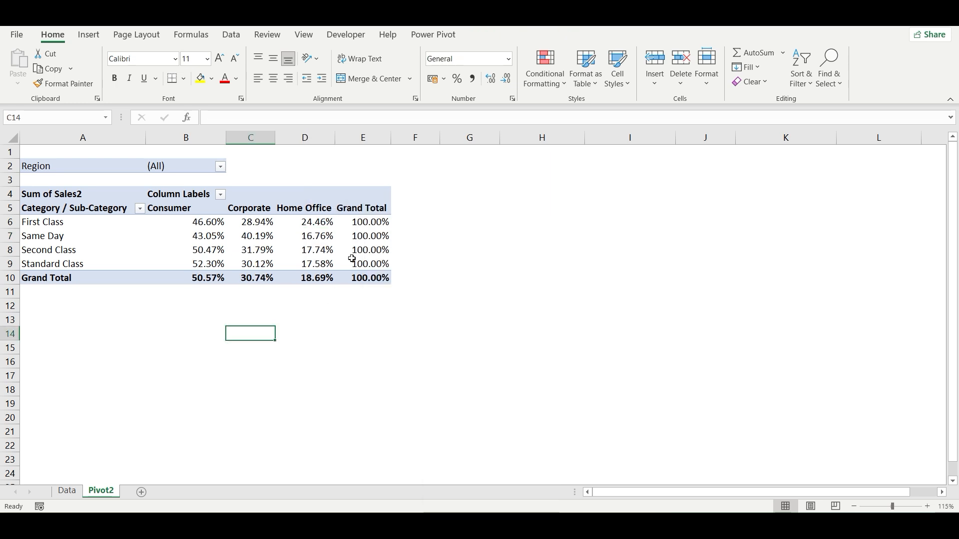
{"action": "left_click", "coordinate": [374, 220]}
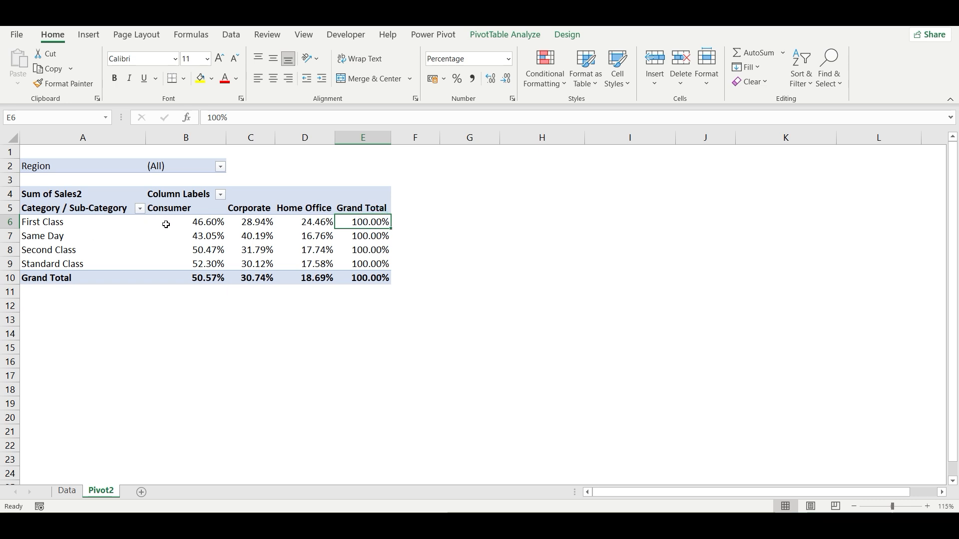
{"action": "left_click_drag", "start_coordinate": [166, 224], "coordinate": [317, 220]}
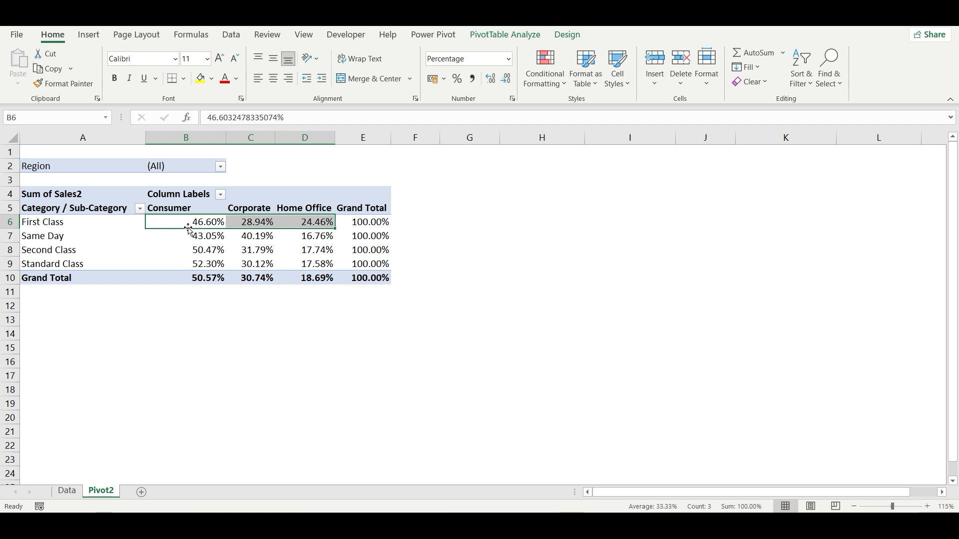
{"action": "left_click", "coordinate": [203, 222]}
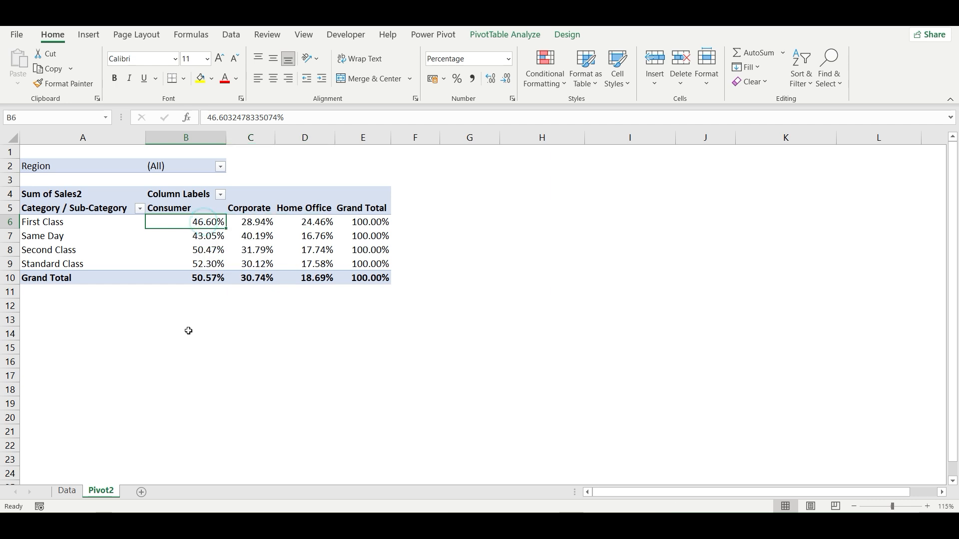
{"action": "left_click", "coordinate": [306, 236]}
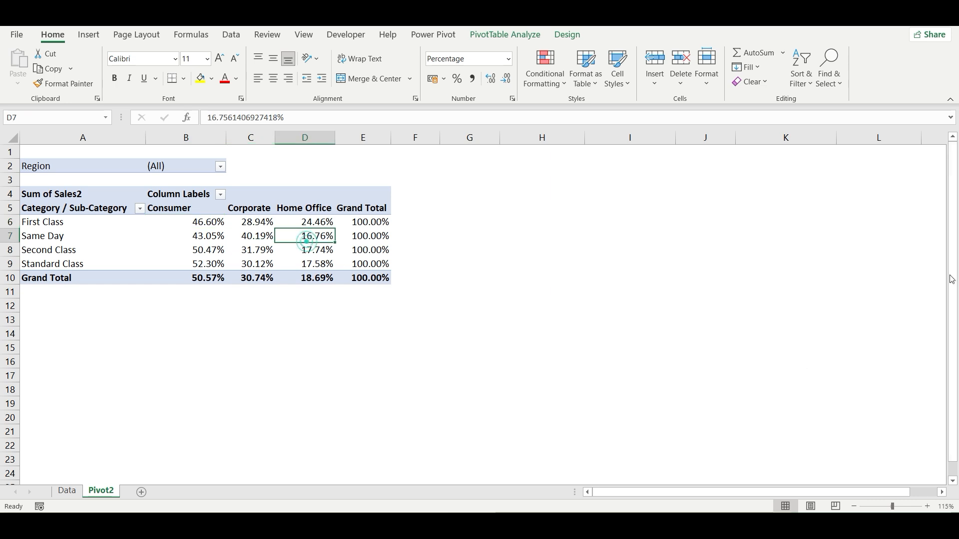
{"action": "right_click", "coordinate": [334, 265]}
{"action": "left_click", "coordinate": [380, 478]}
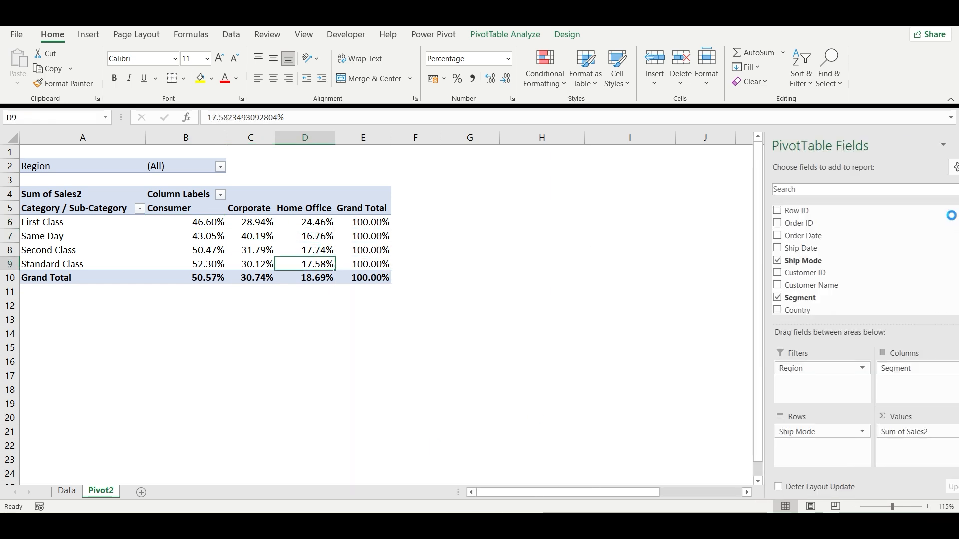
{"action": "type", "text": "sa"}
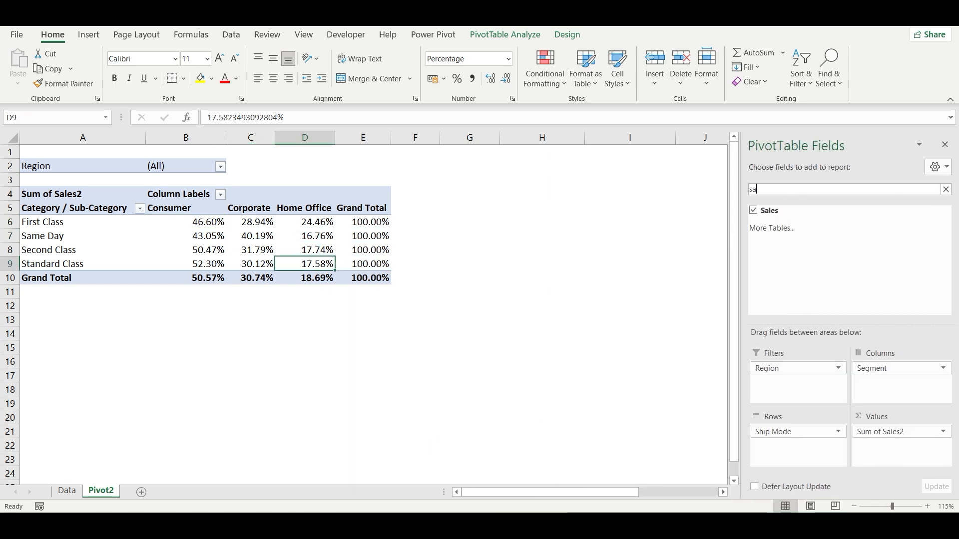
{"action": "left_click_drag", "start_coordinate": [797, 214], "coordinate": [883, 231]}
- Copy the whole PivotTable with its Region filter and paste it below, starting at A13
{"action": "left_click_drag", "start_coordinate": [389, 279], "coordinate": [30, 166]}
{"action": "key", "text": "ctrl+c"}
{"action": "left_click", "coordinate": [44, 324]}
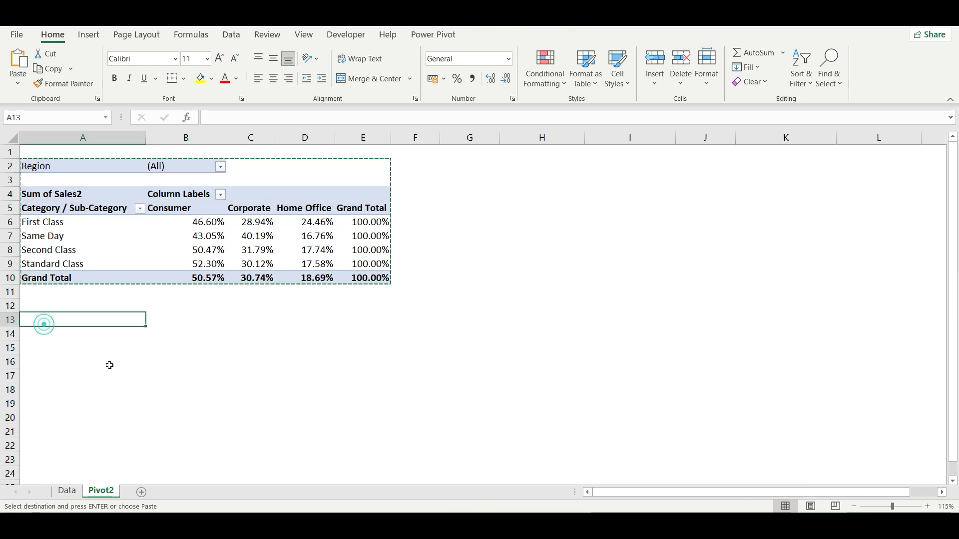
{"action": "key", "text": "ctrl+v"}
{"action": "left_click", "coordinate": [425, 345]}
- Show the Sum of Sales2 values in the lower PivotTable copy as % of Column Total
{"action": "left_click", "coordinate": [324, 376]}
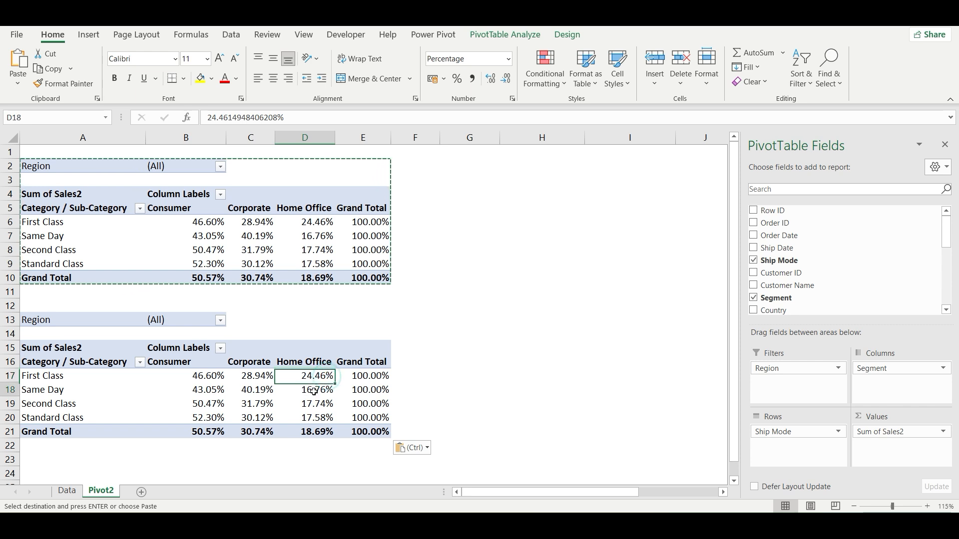
{"action": "right_click", "coordinate": [313, 391]}
{"action": "left_click", "coordinate": [410, 307]}
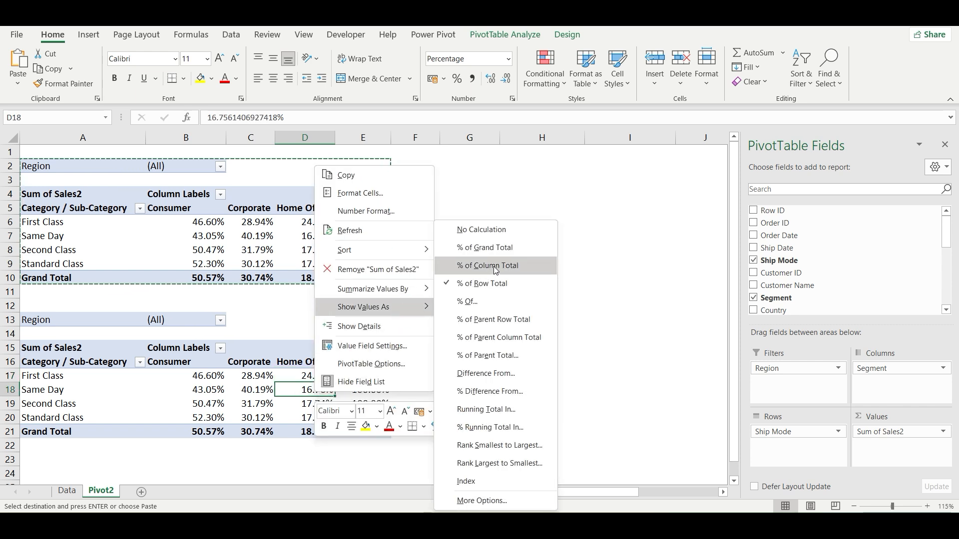
{"action": "left_click", "coordinate": [494, 266]}
{"action": "left_click", "coordinate": [495, 343]}
{"action": "left_click", "coordinate": [489, 380]}
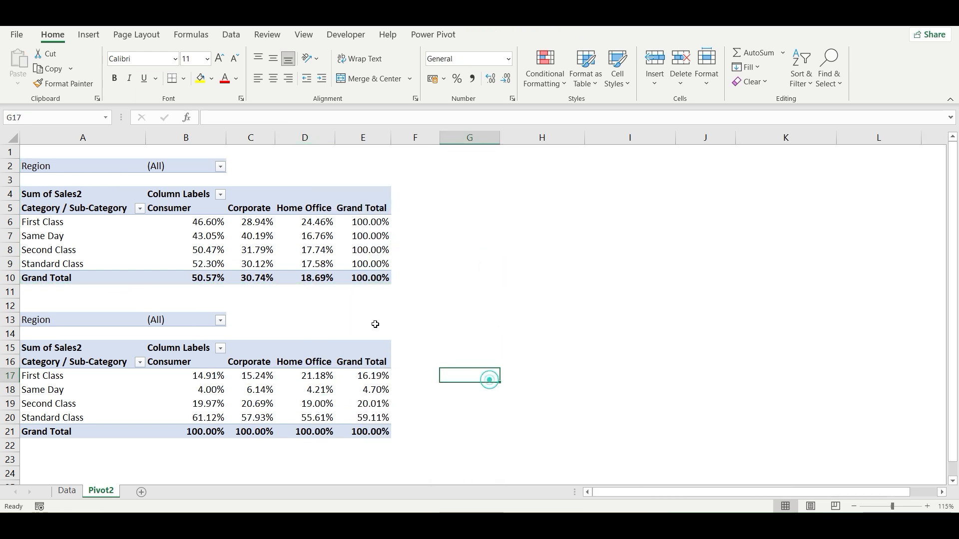
- Examine the First Class and Same Day column-total shares in the lower PivotTable against the row-total table above
{"action": "scroll", "coordinate": [505, 284], "scroll_direction": "down", "scroll_amount": 1}
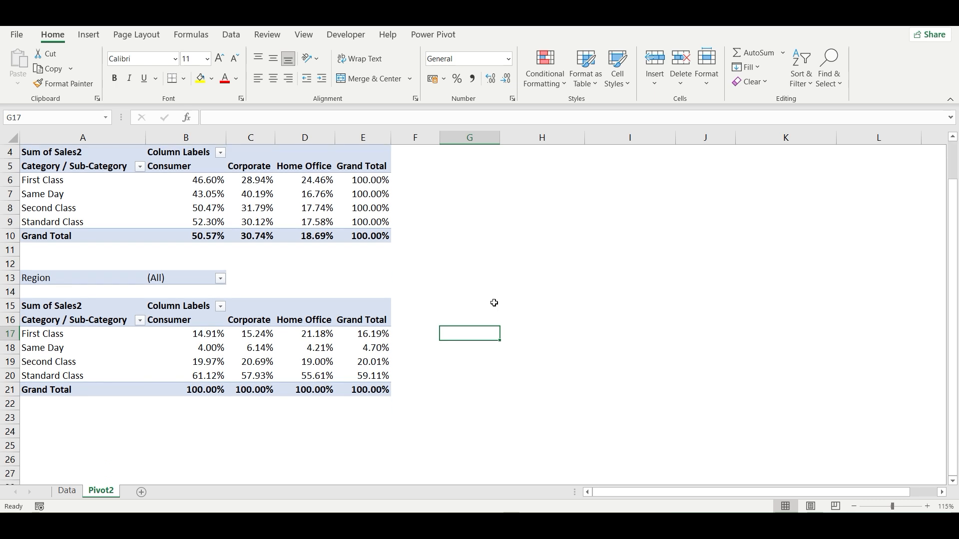
{"action": "scroll", "coordinate": [475, 312], "scroll_direction": "up", "scroll_amount": 1}
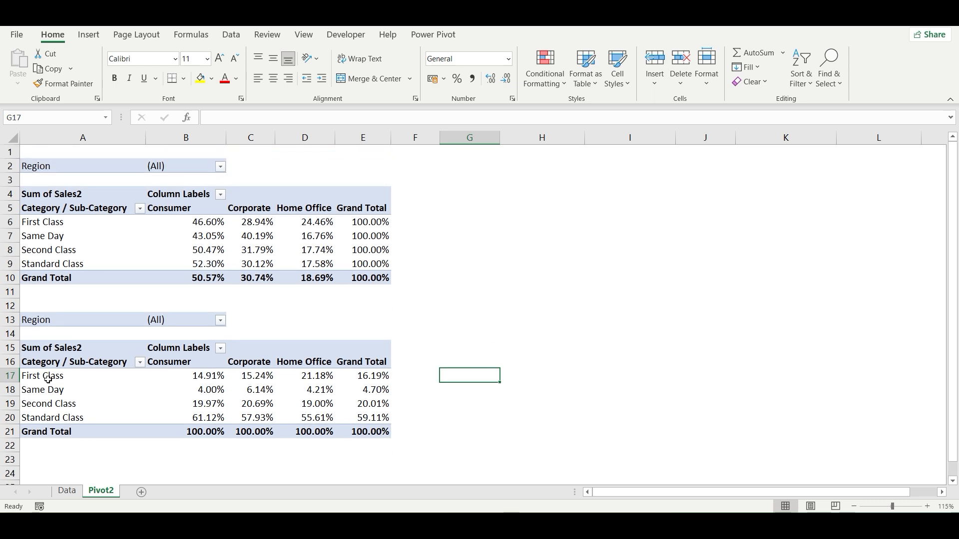
{"action": "left_click_drag", "start_coordinate": [188, 378], "coordinate": [397, 372]}
{"action": "left_click", "coordinate": [424, 409]}
{"action": "left_click", "coordinate": [185, 390]}
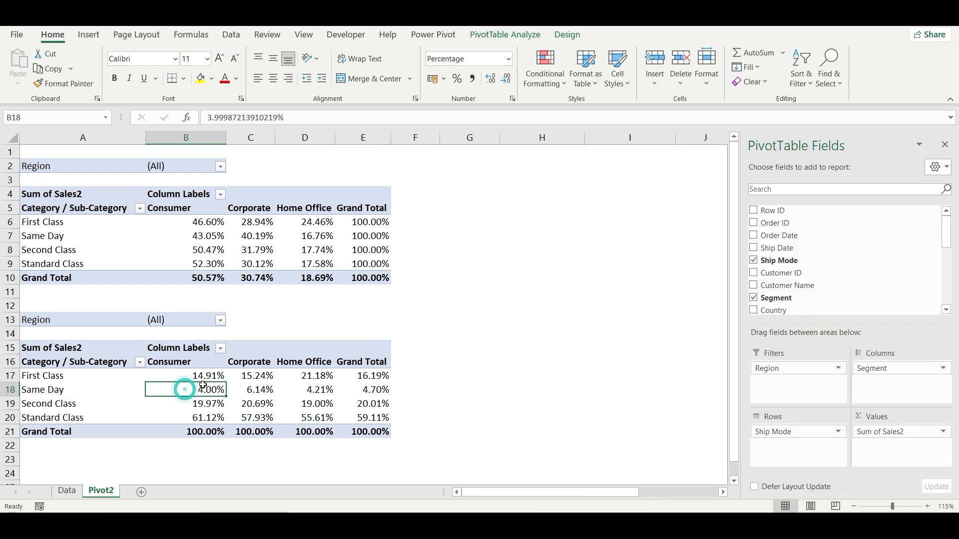
- Compare the Consumer column shares in the lower PivotTable with the First Class row shares across segments in the upper one
{"action": "left_click_drag", "start_coordinate": [201, 364], "coordinate": [200, 419]}
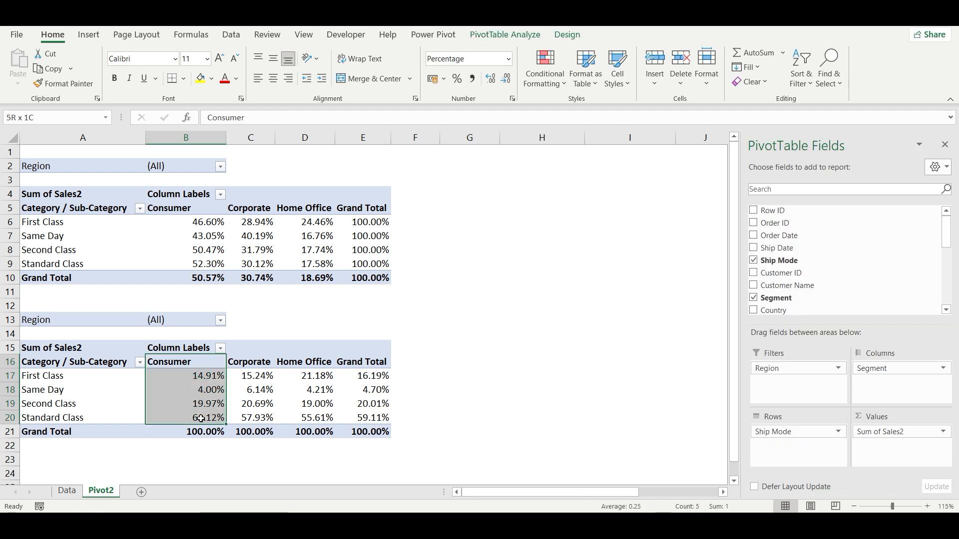
{"action": "left_click_drag", "start_coordinate": [201, 418], "coordinate": [200, 418]}
{"action": "left_click", "coordinate": [60, 379]}
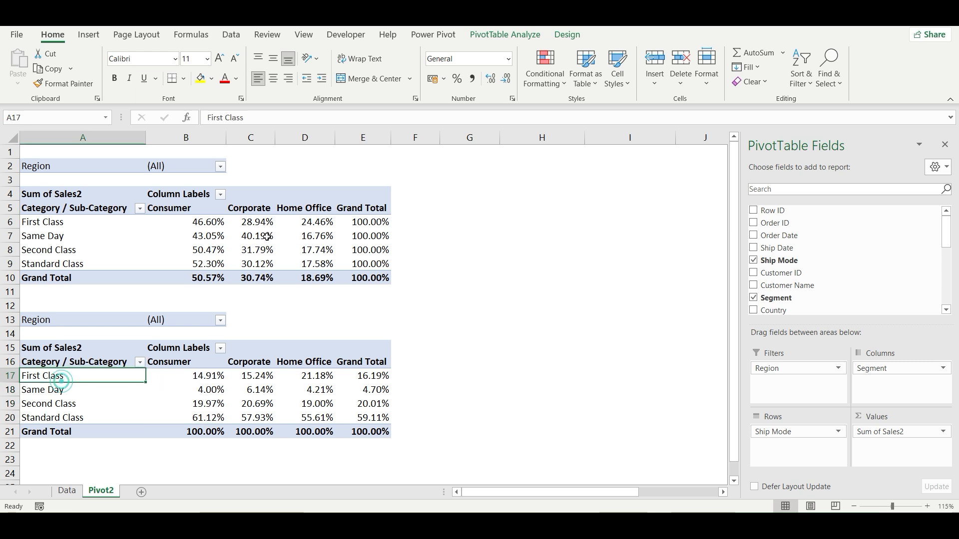
{"action": "left_click", "coordinate": [270, 211]}
{"action": "left_click", "coordinate": [79, 222]}
{"action": "left_click_drag", "start_coordinate": [178, 220], "coordinate": [321, 220]}
{"action": "left_click_drag", "start_coordinate": [189, 208], "coordinate": [334, 222]}
{"action": "left_click", "coordinate": [53, 222]}
{"action": "left_click", "coordinate": [322, 222]}
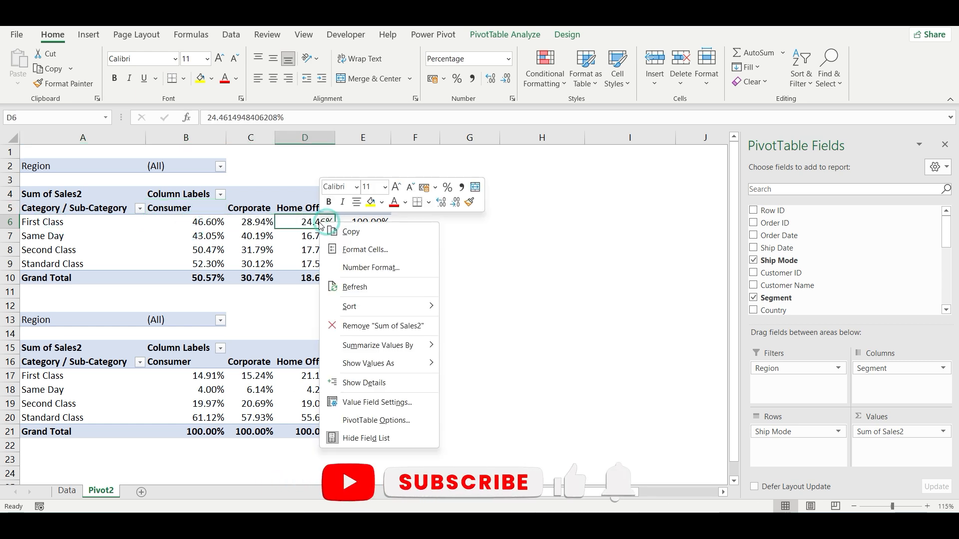
- Check which Show Values As calculation is applied to the upper and the lower PivotTable
{"action": "right_click", "coordinate": [320, 222]}
{"action": "mouse_move", "coordinate": [413, 362]}
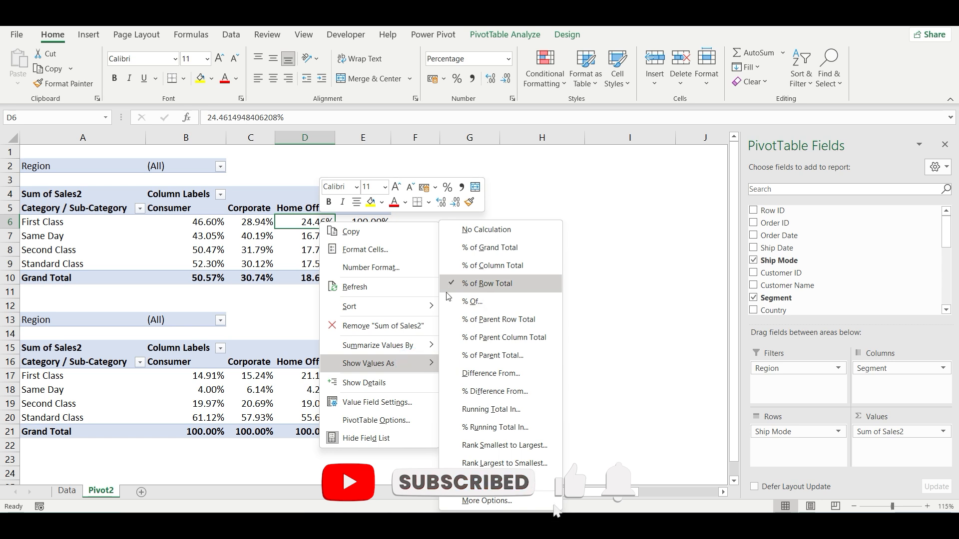
{"action": "left_click", "coordinate": [487, 283]}
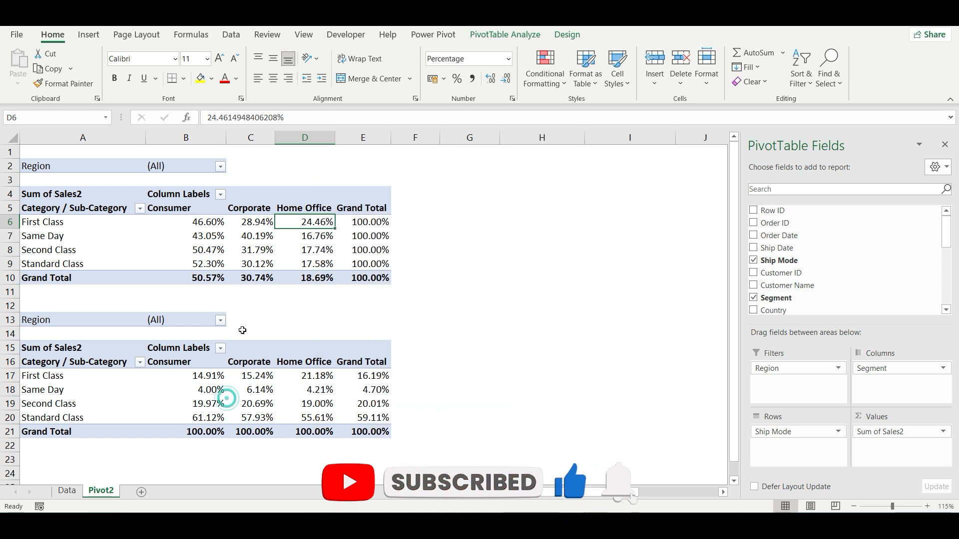
{"action": "right_click", "coordinate": [323, 382]}
{"action": "left_click", "coordinate": [394, 310]}
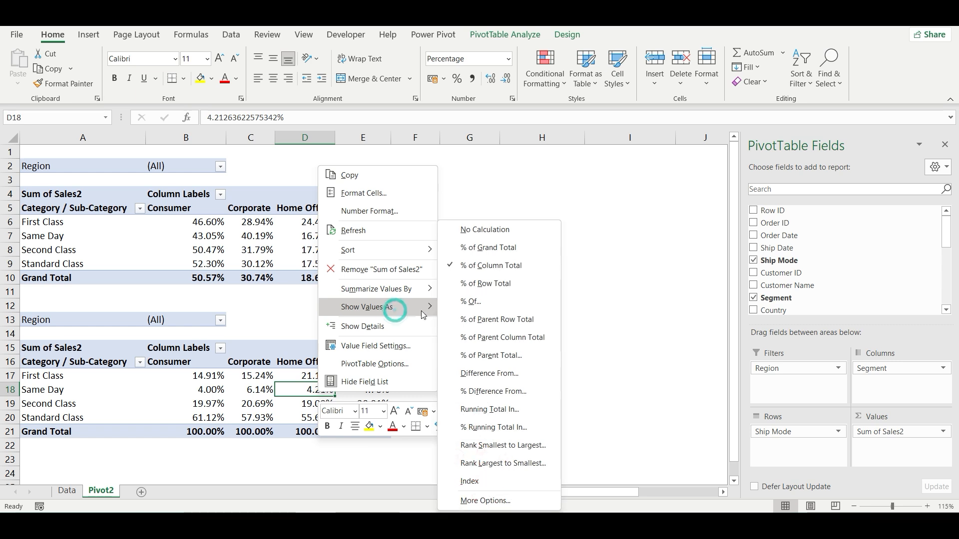
{"action": "left_click", "coordinate": [247, 416]}
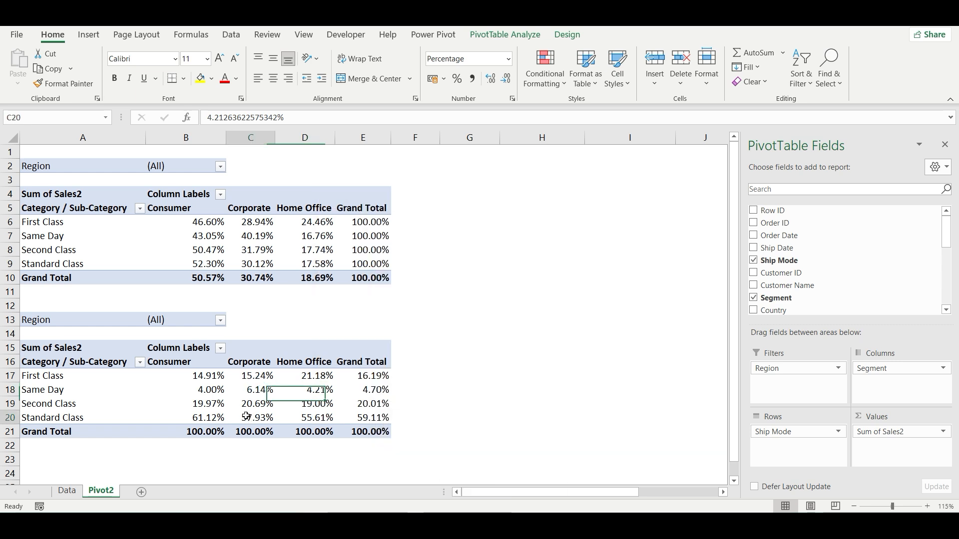
- Delete the lower PivotTable copy together with its Region filter in rows 13 to 22
{"action": "left_click_drag", "start_coordinate": [10, 319], "coordinate": [4, 448]}
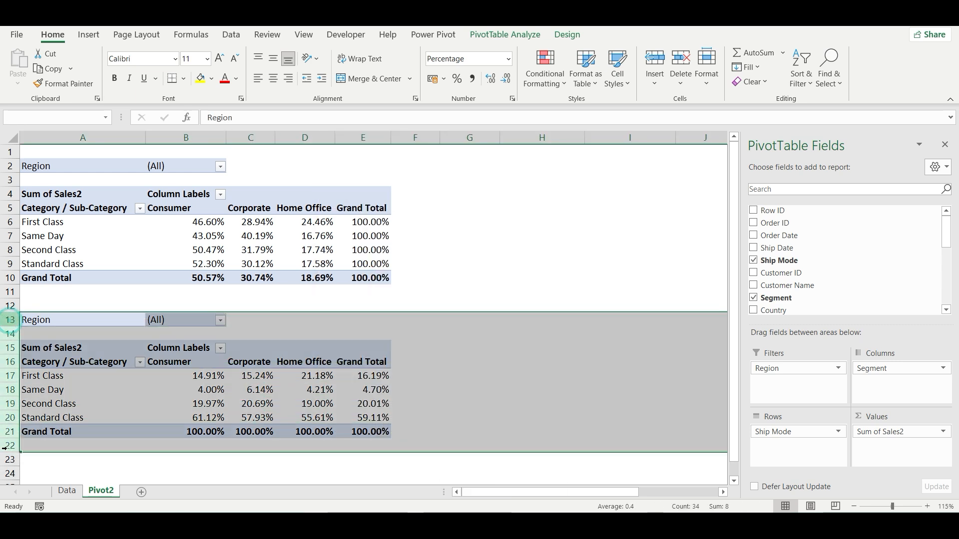
{"action": "key", "text": "Delete"}
{"action": "left_click", "coordinate": [157, 422]}
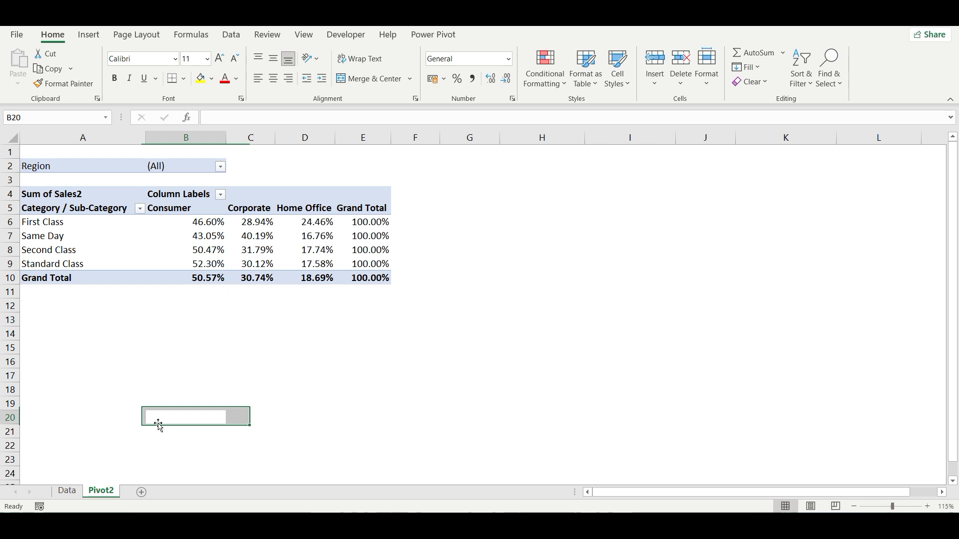
- Show the Sum of Sales2 values as % Of, with Segment as base field and Consumer as base item
{"action": "right_click", "coordinate": [318, 226]}
{"action": "left_click", "coordinate": [380, 366]}
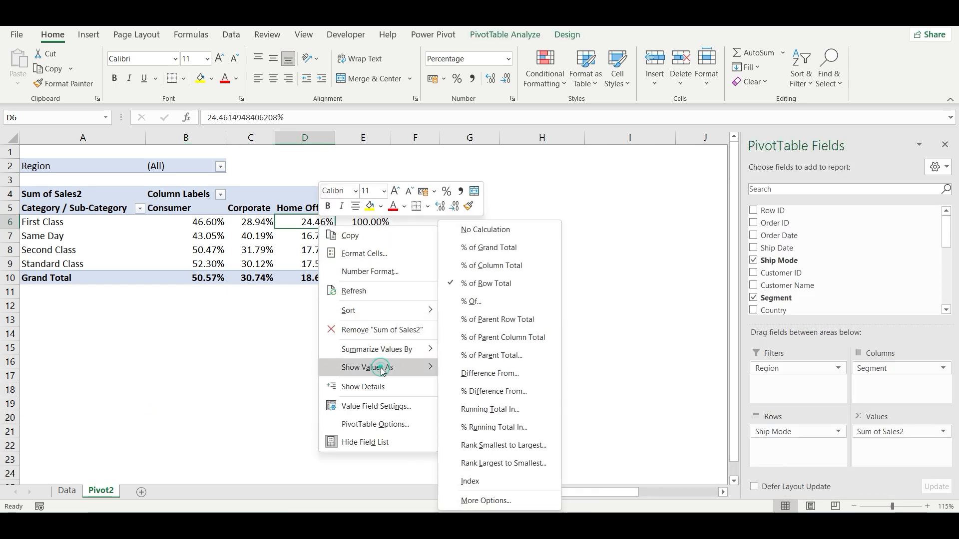
{"action": "left_click", "coordinate": [471, 301]}
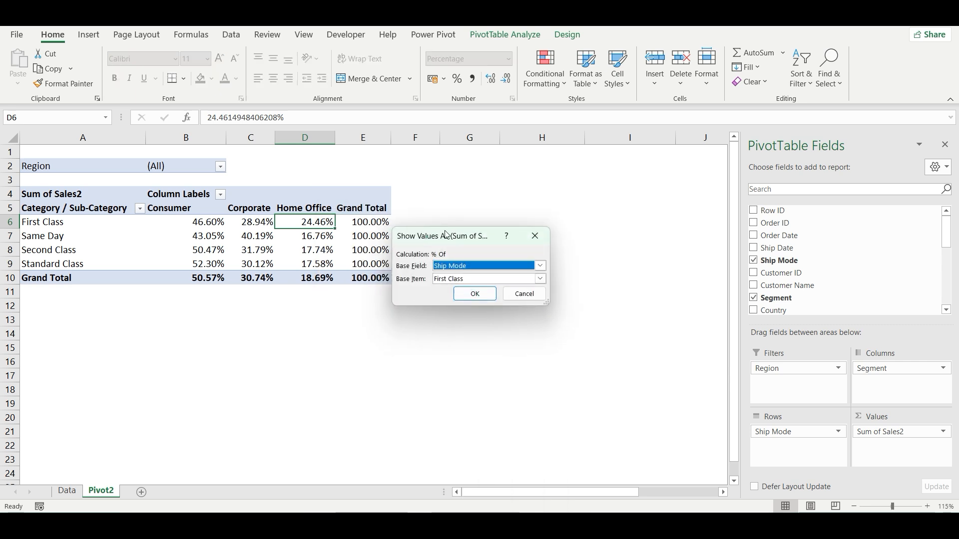
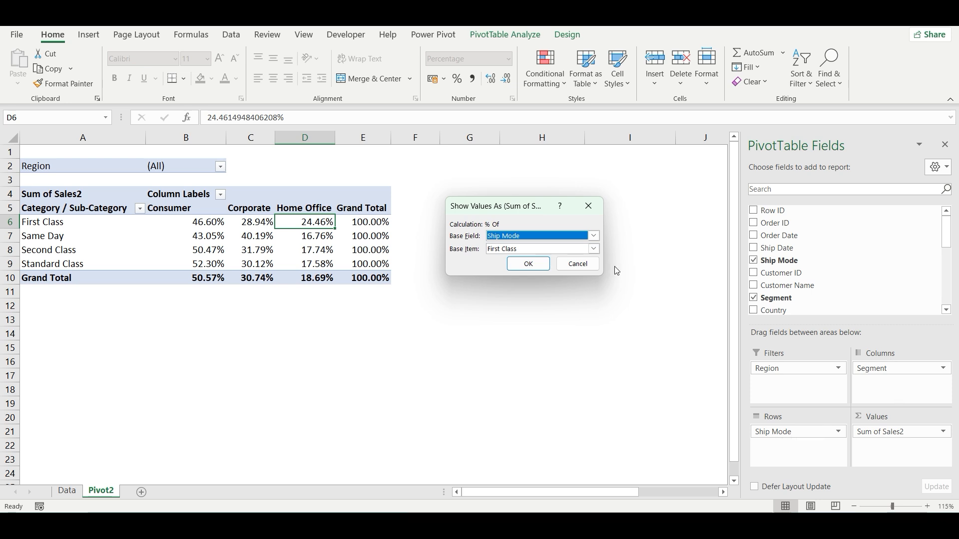
{"action": "left_click", "coordinate": [593, 235]}
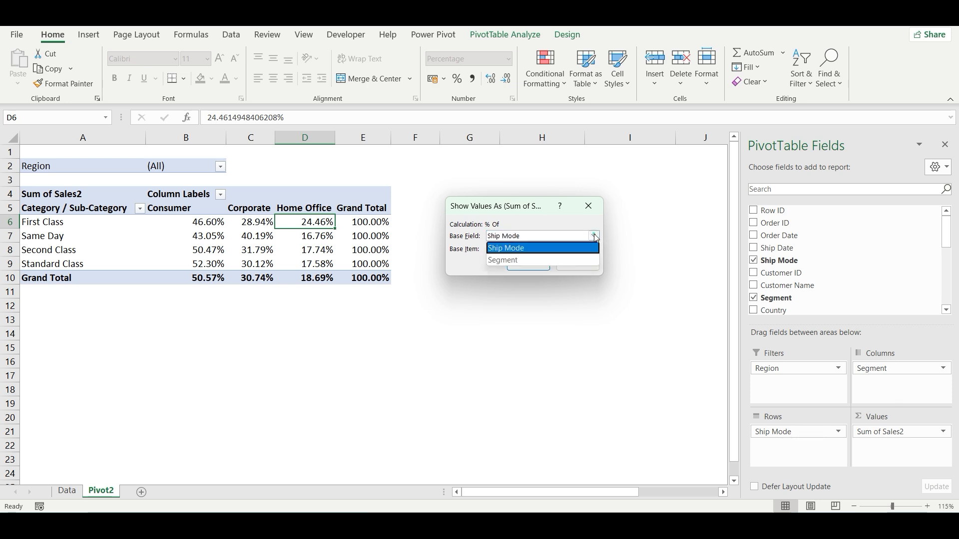
{"action": "left_click", "coordinate": [499, 261]}
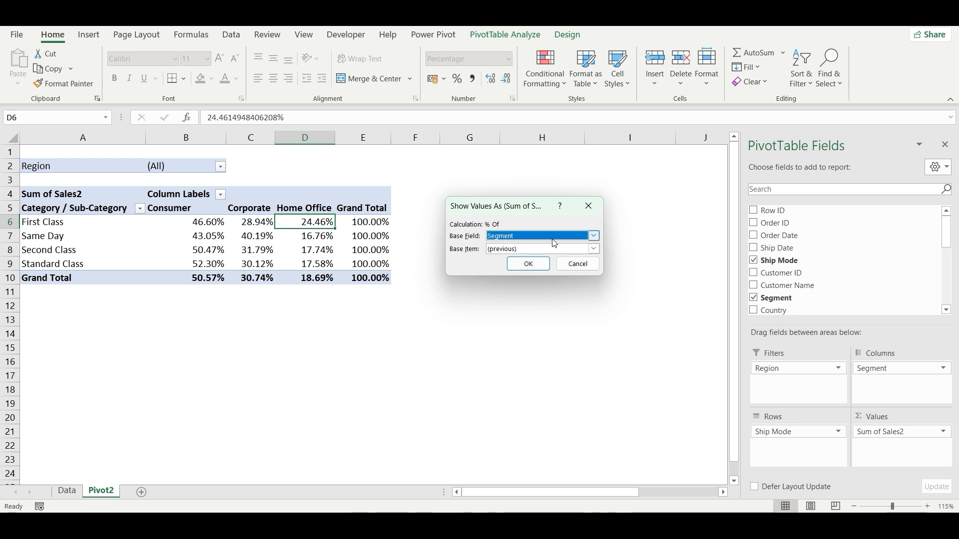
{"action": "left_click", "coordinate": [514, 237]}
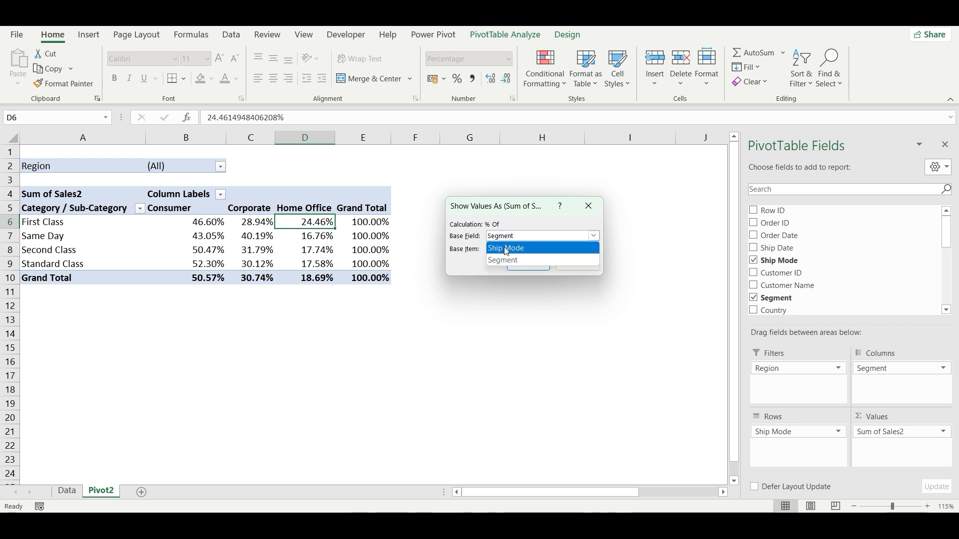
{"action": "left_click", "coordinate": [503, 247]}
{"action": "left_click", "coordinate": [517, 249]}
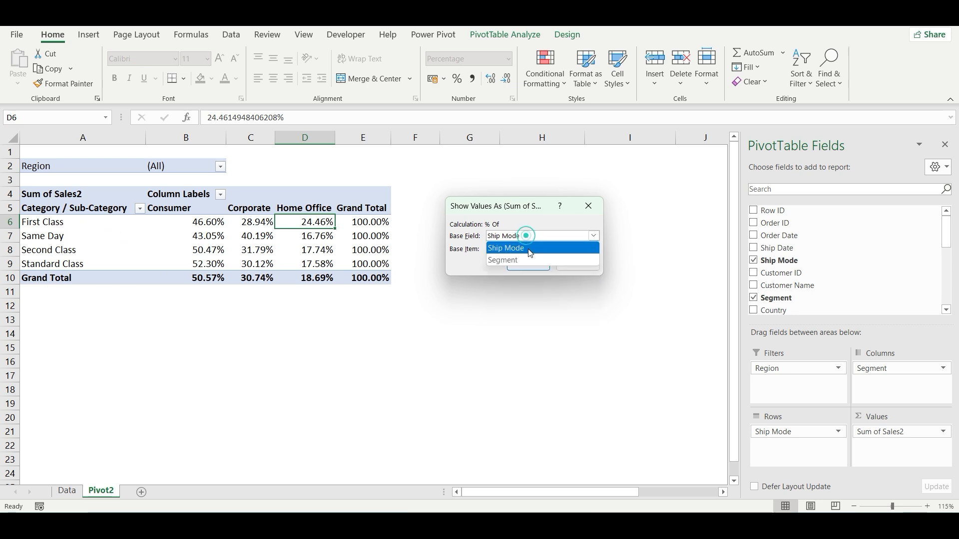
{"action": "left_click", "coordinate": [504, 259]}
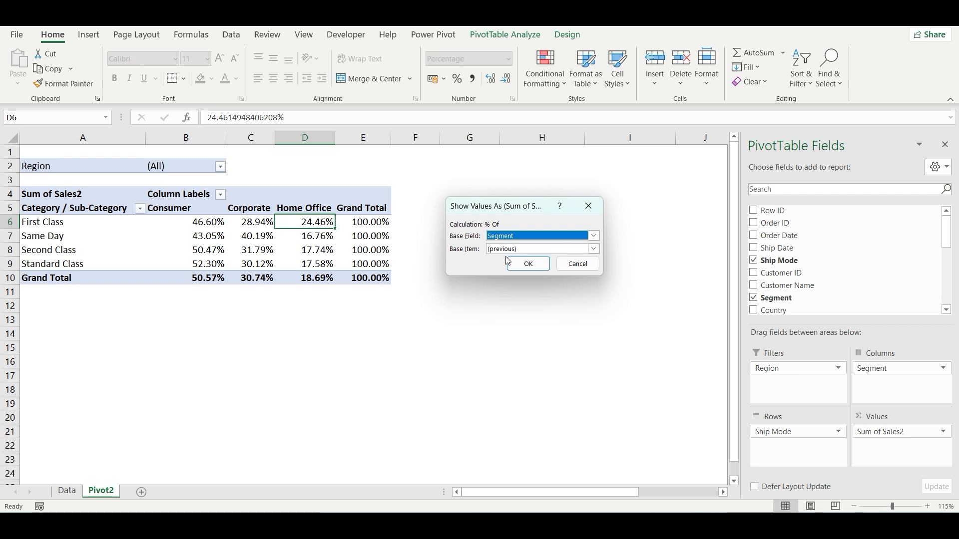
{"action": "left_click", "coordinate": [503, 250]}
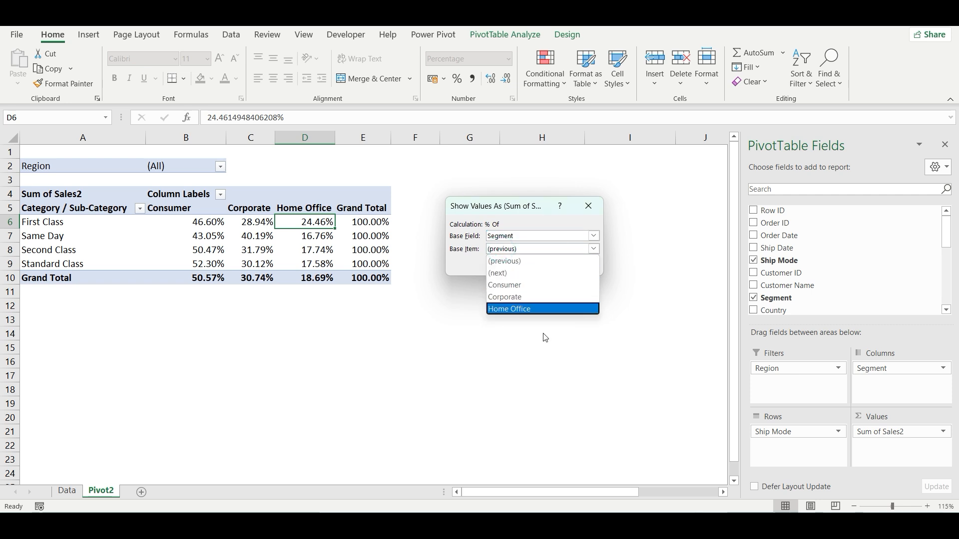
{"action": "left_click", "coordinate": [509, 288]}
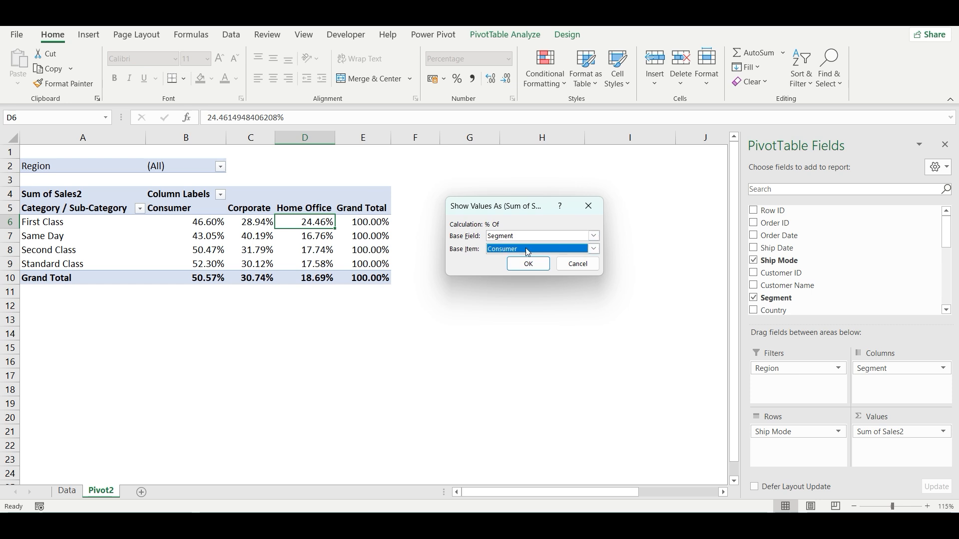
{"action": "left_click", "coordinate": [528, 265]}
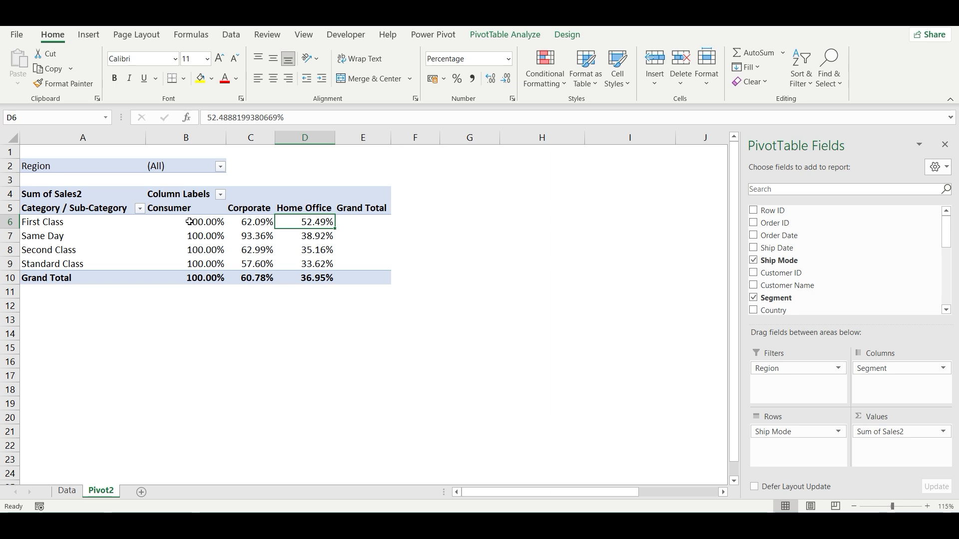
- Examine the Consumer column and the Corporate and Home Office percentages in the First Class row relative to it
{"action": "left_click_drag", "start_coordinate": [189, 222], "coordinate": [199, 271]}
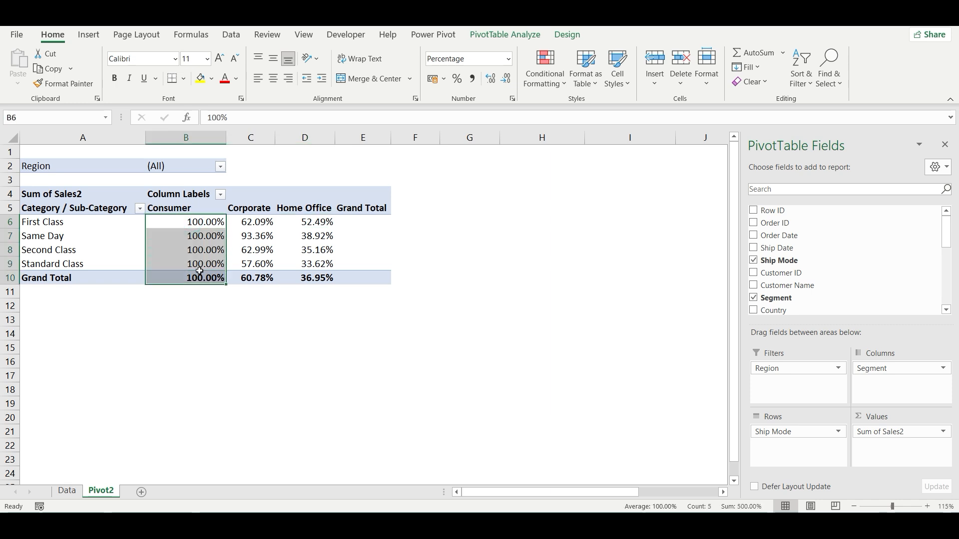
{"action": "left_click", "coordinate": [262, 236]}
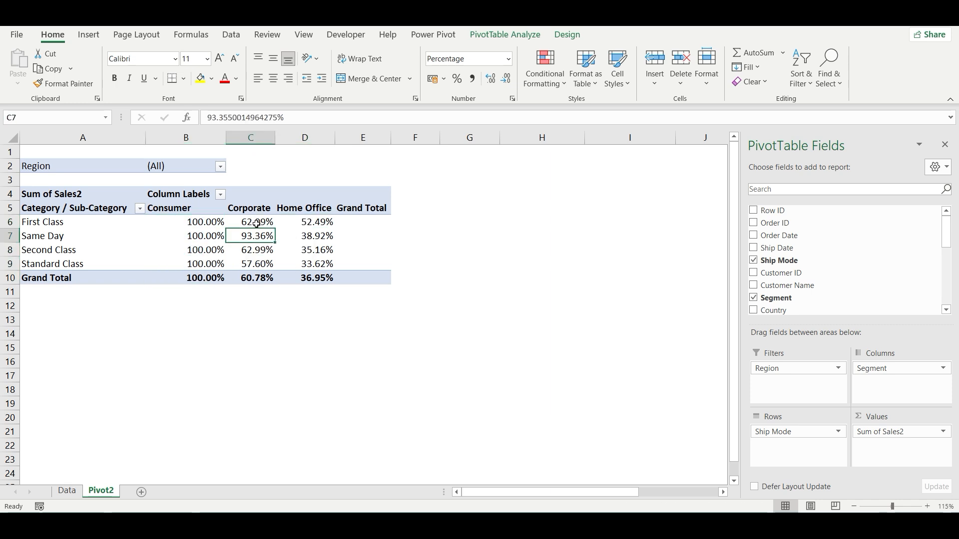
{"action": "left_click_drag", "start_coordinate": [256, 224], "coordinate": [305, 222]}
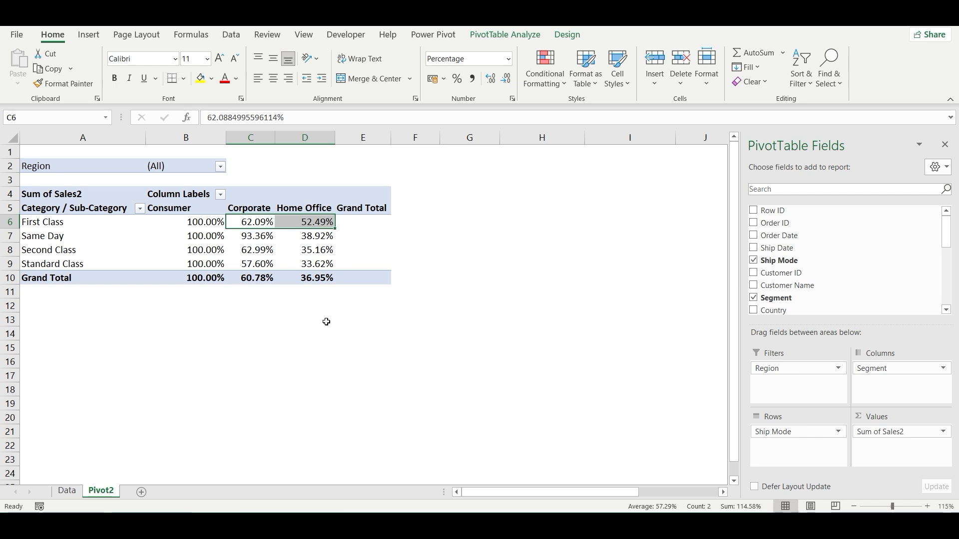
{"action": "left_click", "coordinate": [257, 322]}
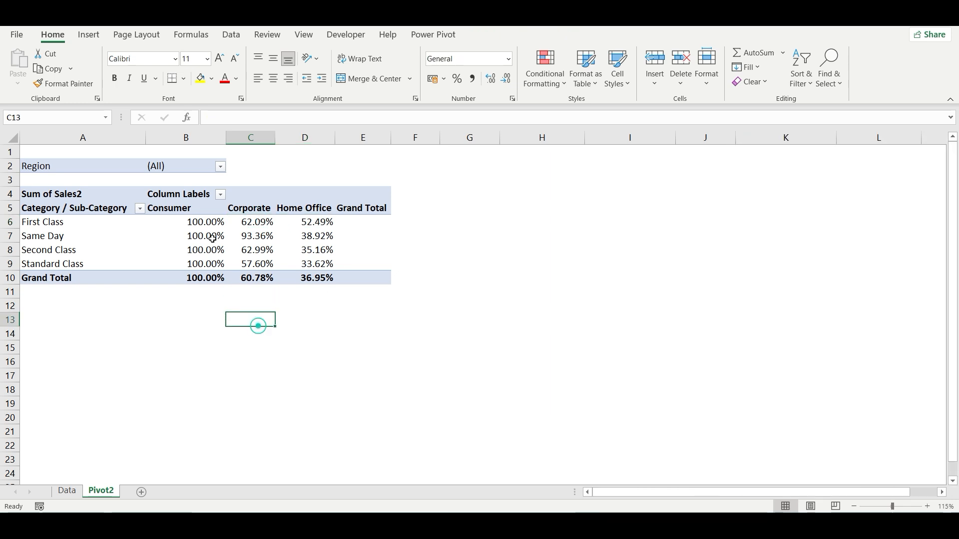
{"action": "left_click", "coordinate": [244, 223]}
{"action": "left_click", "coordinate": [195, 221]}
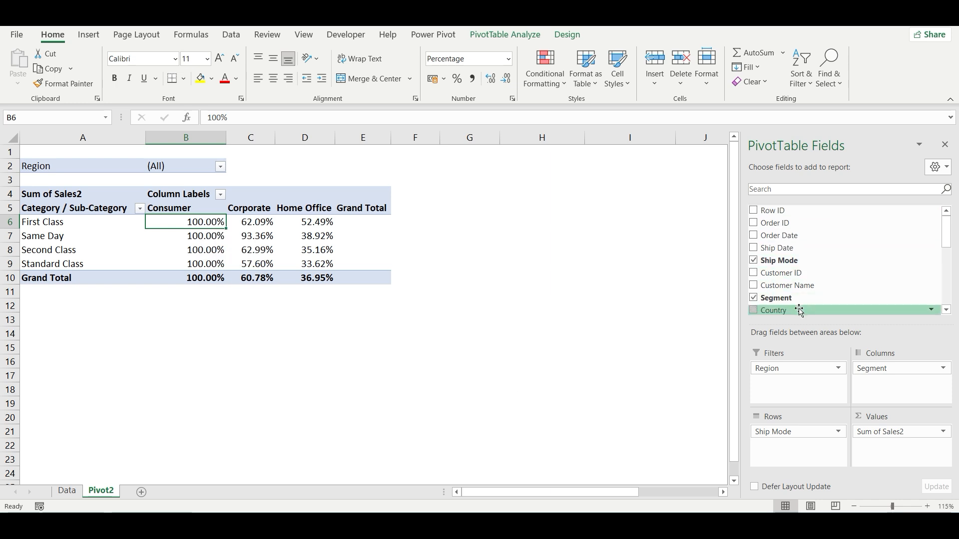
{"action": "scroll", "coordinate": [862, 268], "scroll_direction": "down", "scroll_amount": 3}
{"action": "scroll", "coordinate": [804, 293], "scroll_direction": "down", "scroll_amount": 2}
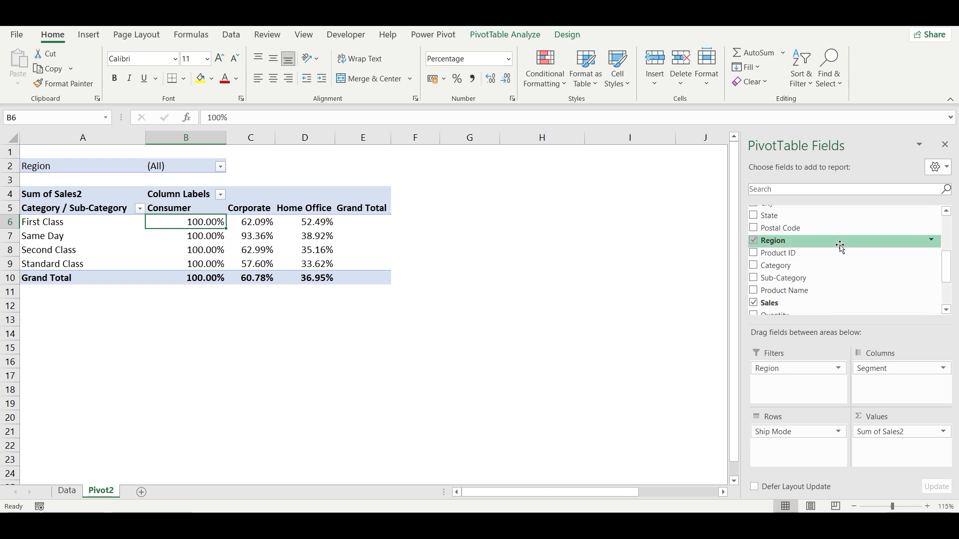
{"action": "scroll", "coordinate": [833, 262], "scroll_direction": "down", "scroll_amount": 1}
{"action": "scroll", "coordinate": [810, 273], "scroll_direction": "down", "scroll_amount": 2}
{"action": "scroll", "coordinate": [809, 265], "scroll_direction": "up", "scroll_amount": 2}
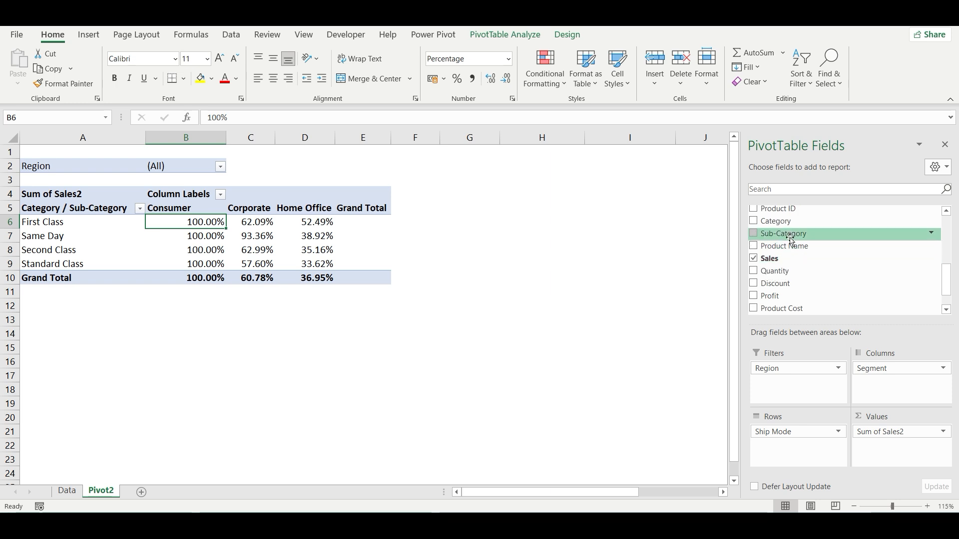
{"action": "left_click_drag", "start_coordinate": [776, 221], "coordinate": [198, 230]}
- Change the % Of base item to (next) for the Segment base field and check the First Class values for Consumer and Home Office
{"action": "right_click", "coordinate": [201, 223]}
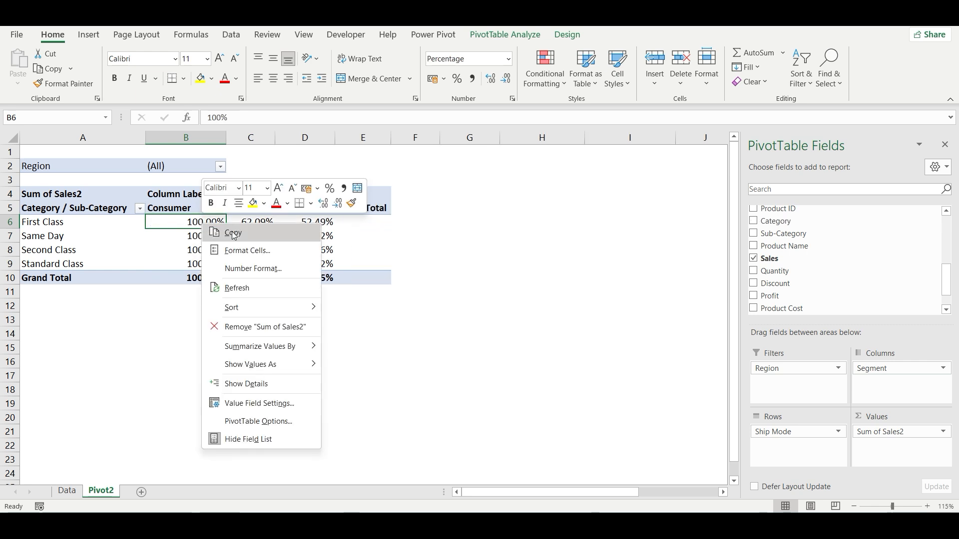
{"action": "mouse_move", "coordinate": [283, 364]}
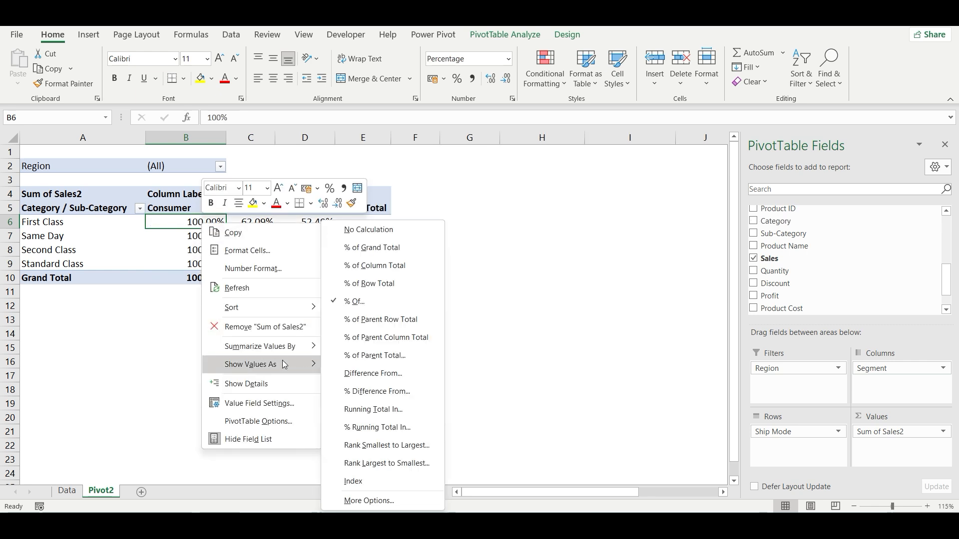
{"action": "left_click", "coordinate": [388, 302]}
{"action": "left_click_drag", "start_coordinate": [517, 214], "coordinate": [551, 202]}
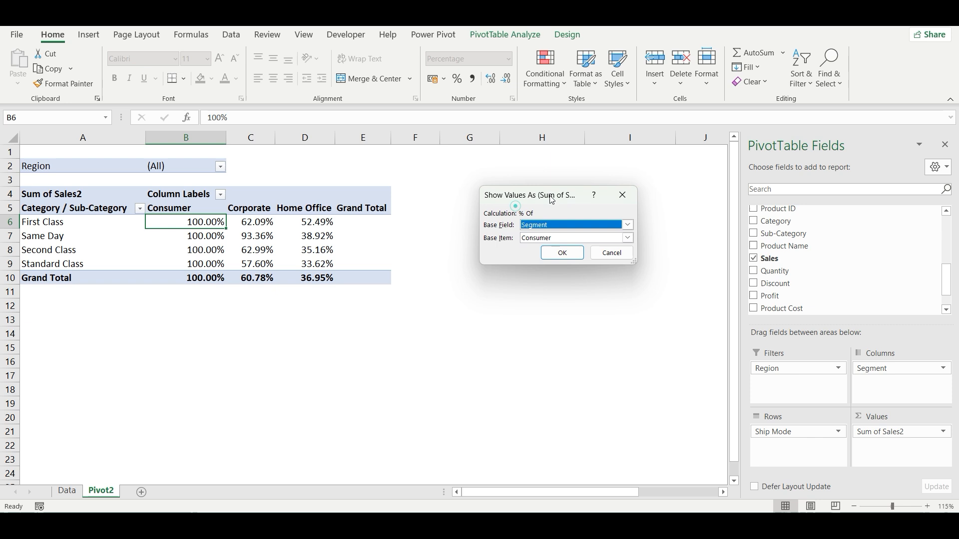
{"action": "left_click", "coordinate": [542, 238]}
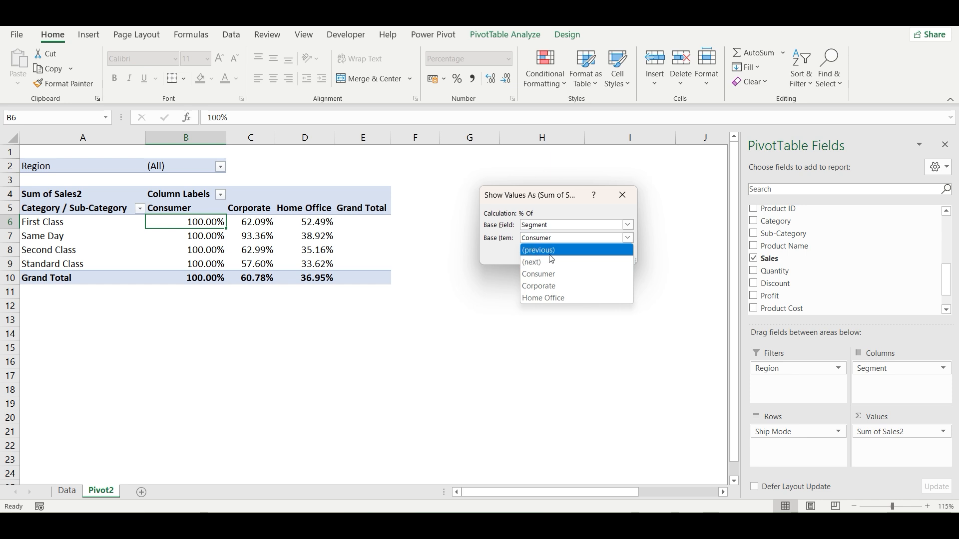
{"action": "left_click", "coordinate": [569, 262]}
{"action": "left_click", "coordinate": [564, 254]}
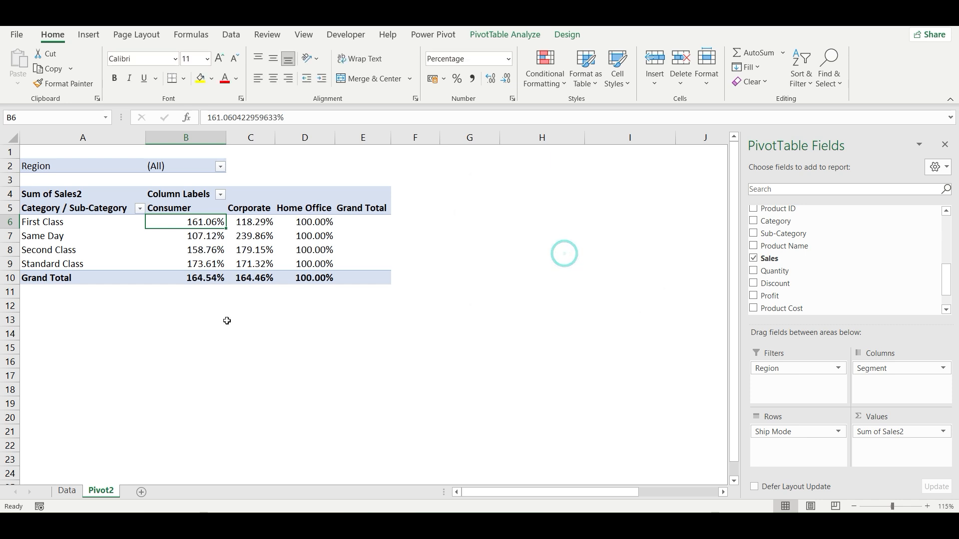
{"action": "left_click", "coordinate": [205, 331]}
{"action": "left_click", "coordinate": [200, 224]}
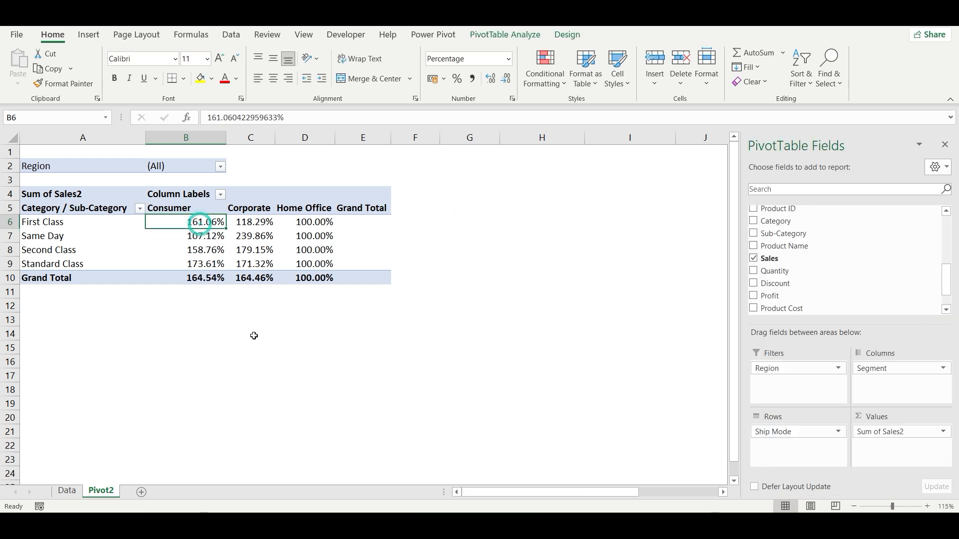
{"action": "left_click", "coordinate": [306, 223]}
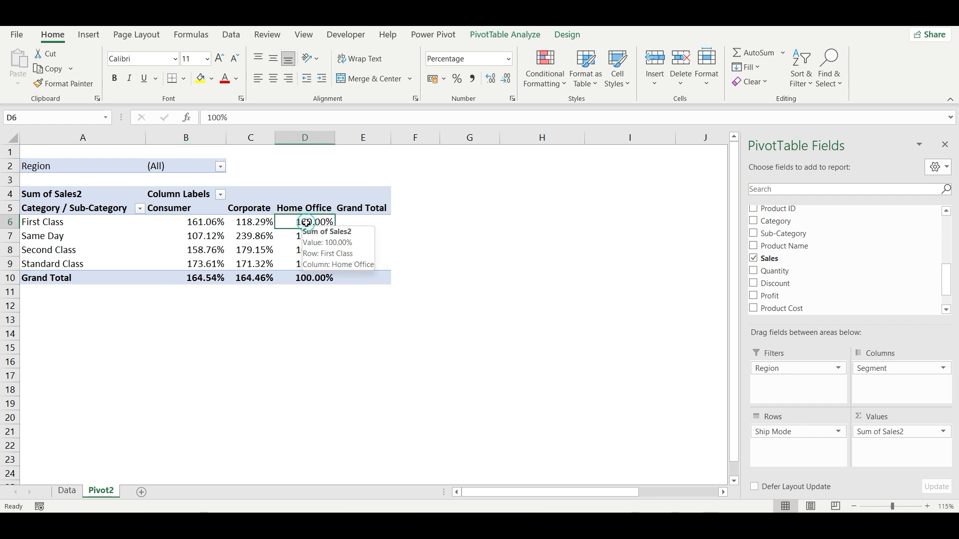
{"action": "left_click", "coordinate": [194, 223]}
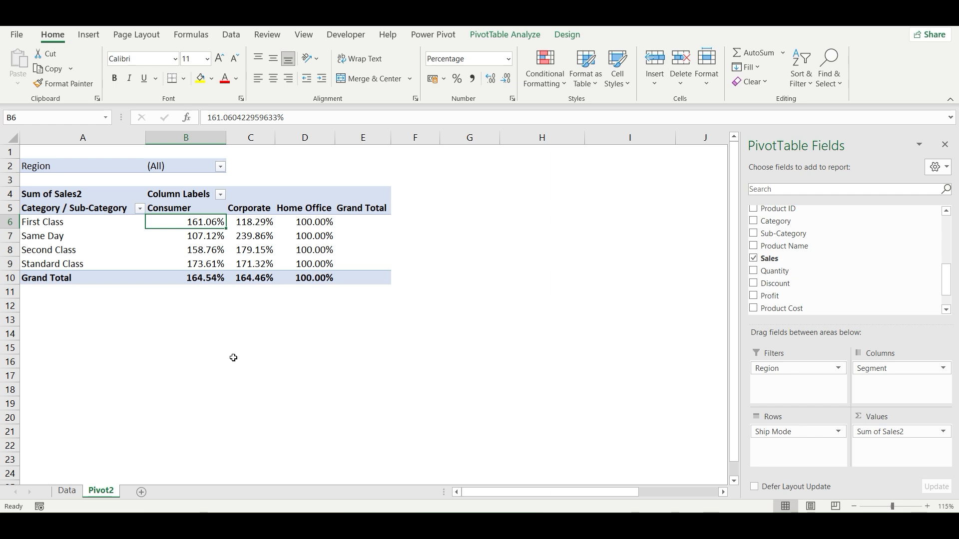
- Check the Consumer and Corporate percentages in the Grand Total row
{"action": "left_click", "coordinate": [209, 280]}
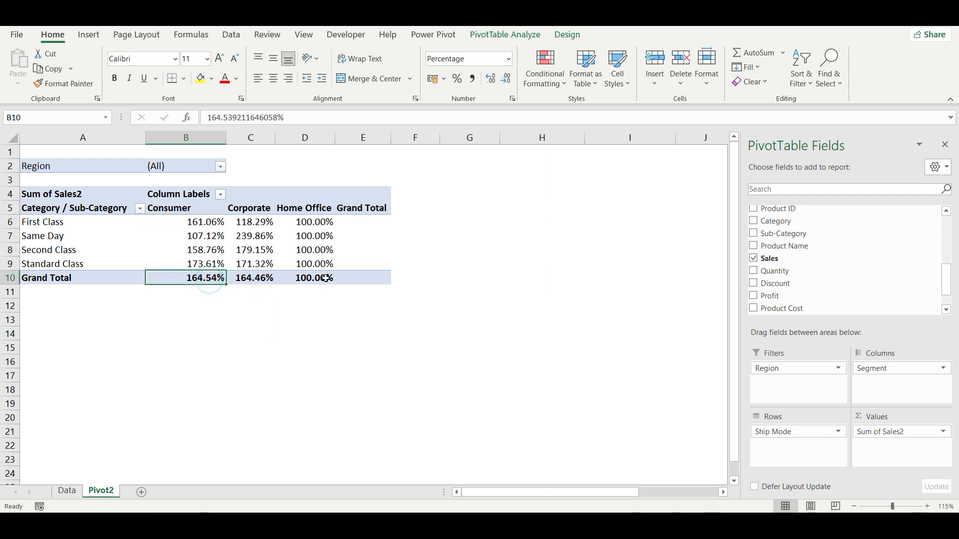
{"action": "left_click", "coordinate": [255, 280]}
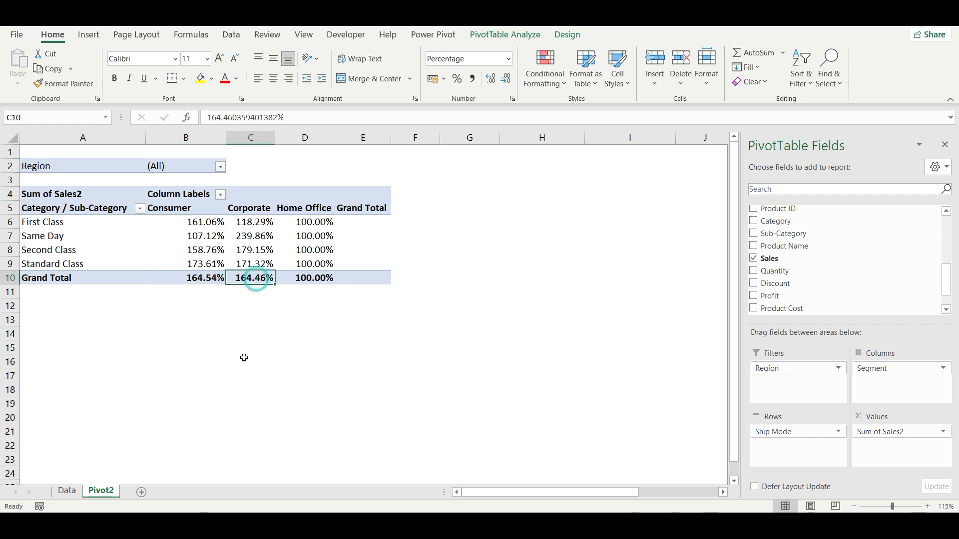
{"action": "left_click", "coordinate": [252, 344]}
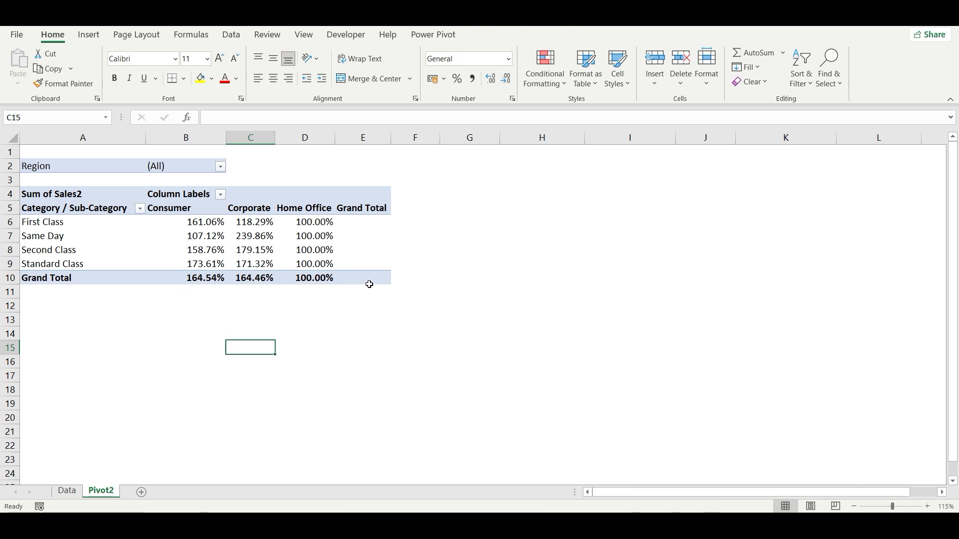
- Copy the PivotTable together with its Region filter, from A2 to E10, and paste it at A13
{"action": "left_click_drag", "start_coordinate": [377, 280], "coordinate": [54, 167]}
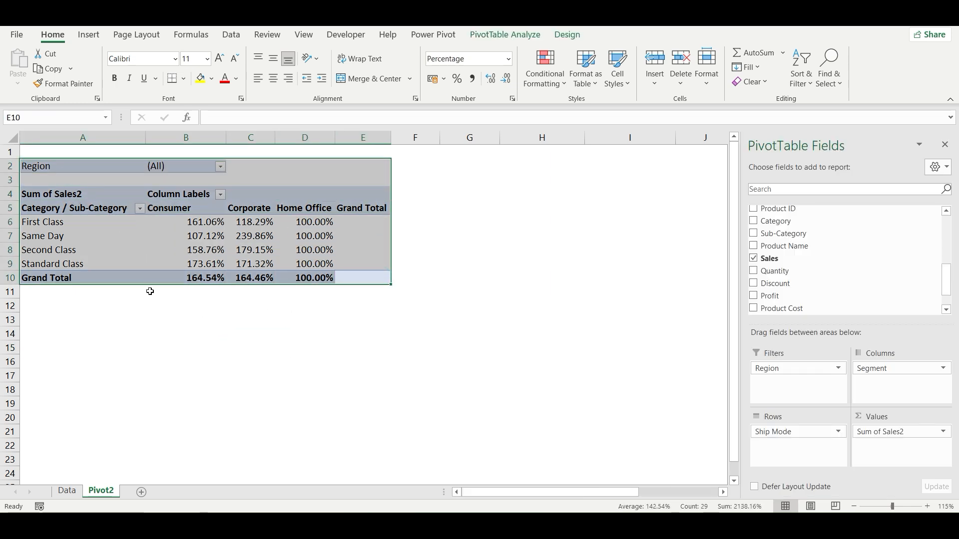
{"action": "key", "text": "ctrl+c"}
{"action": "left_click", "coordinate": [55, 320]}
{"action": "key", "text": "ctrl+v"}
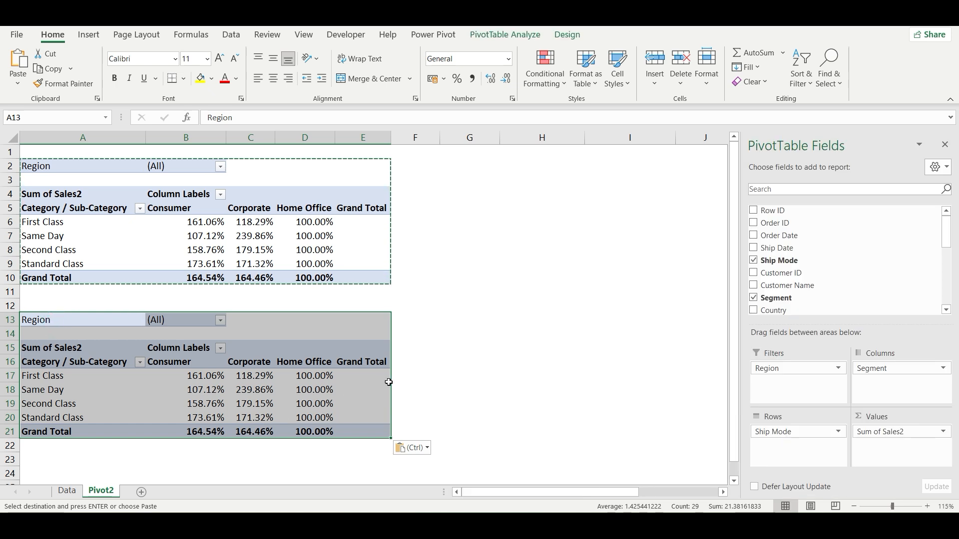
- Show the lower PivotTable's Sum of Sales2 values with no calculation so they appear as plain sales amounts
{"action": "left_click", "coordinate": [402, 376]}
{"action": "right_click", "coordinate": [314, 390]}
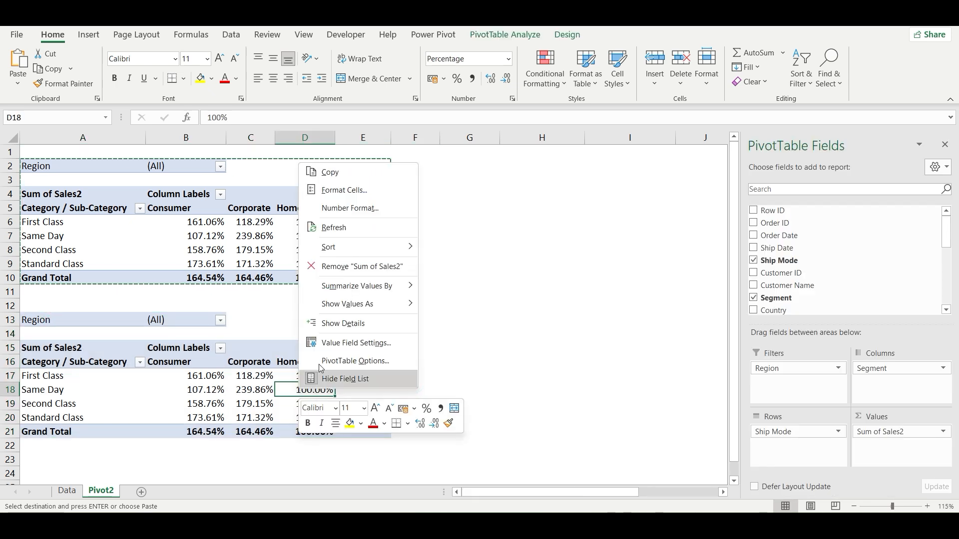
{"action": "mouse_move", "coordinate": [368, 303]}
{"action": "left_click", "coordinate": [487, 229]}
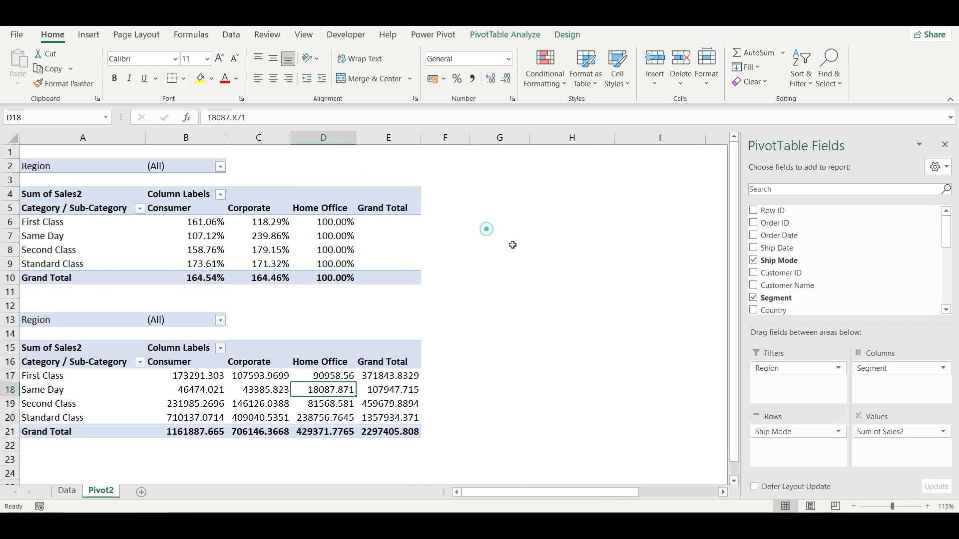
{"action": "left_click", "coordinate": [495, 361]}
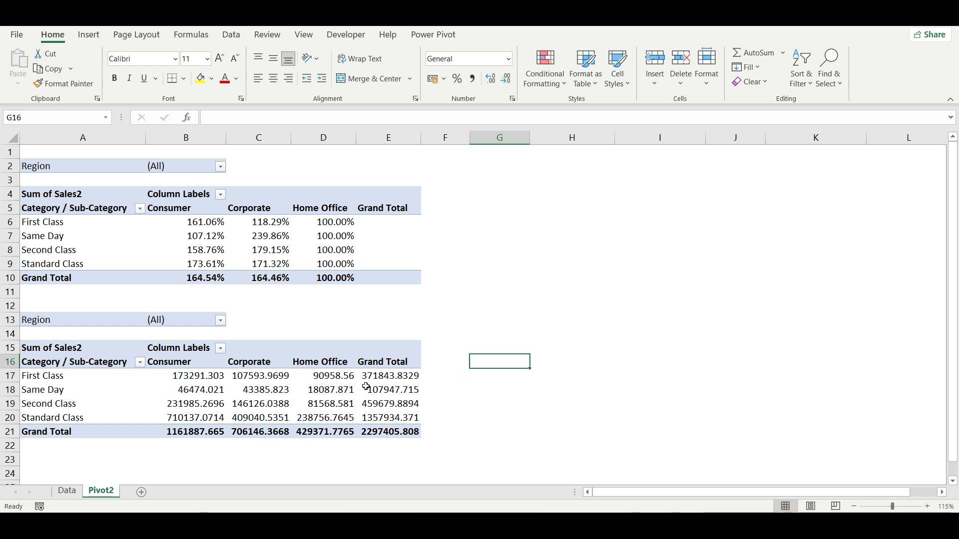
- Check the lower First Class grand total and the % Of base field and base item of the upper PivotTable
{"action": "left_click", "coordinate": [384, 380]}
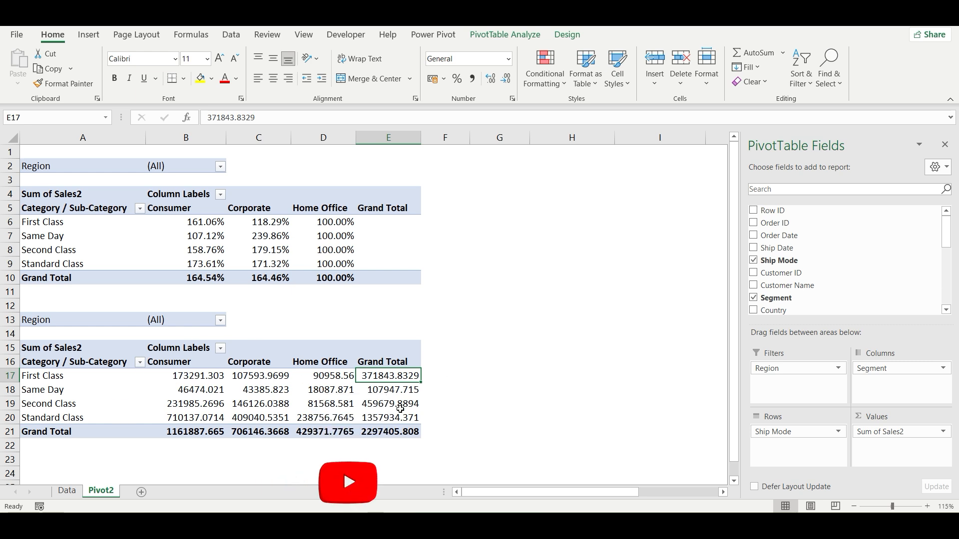
{"action": "right_click", "coordinate": [322, 226]}
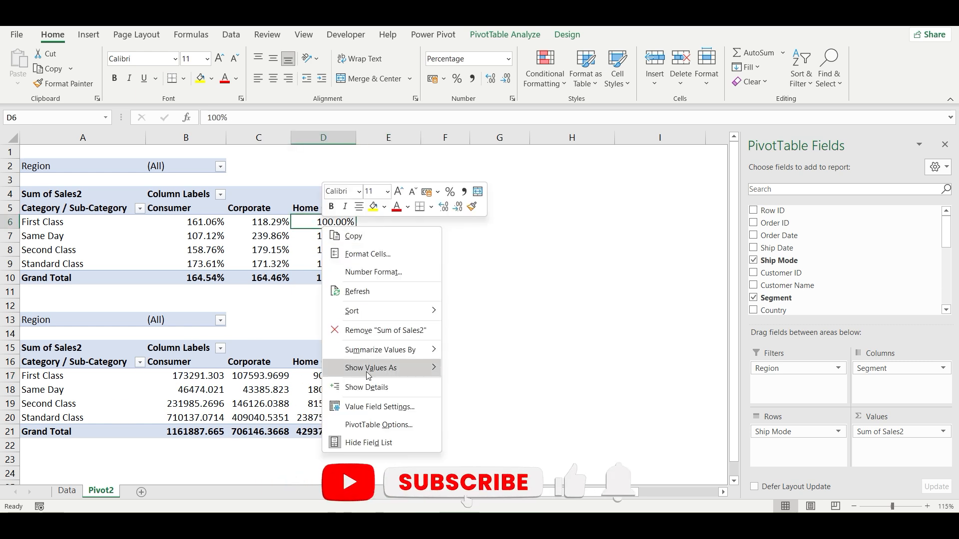
{"action": "mouse_move", "coordinate": [381, 372]}
{"action": "left_click", "coordinate": [477, 301]}
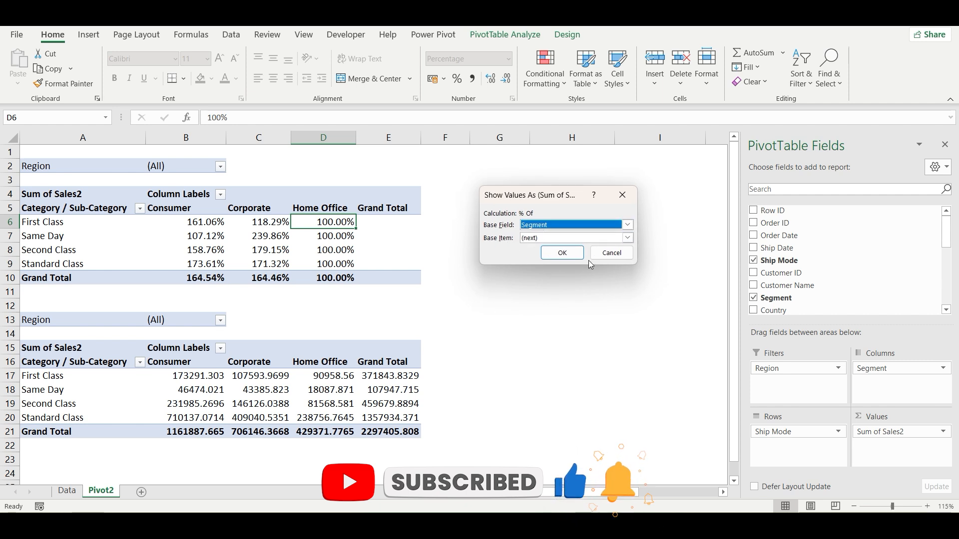
{"action": "left_click", "coordinate": [613, 253]}
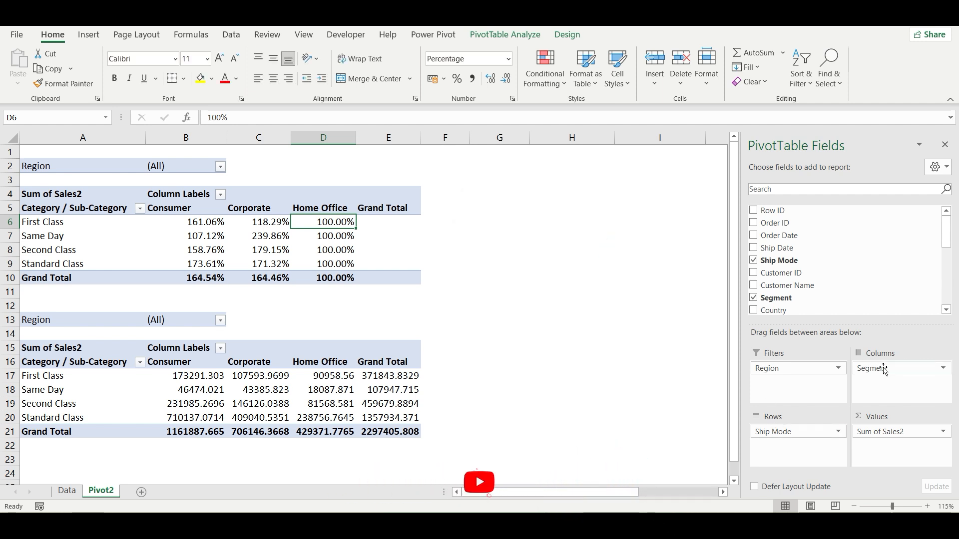
- Divide First Class Consumer sales by Corporate sales in B23 with =B17/C17 and format the cell as a percentage
{"action": "left_click", "coordinate": [207, 380]}
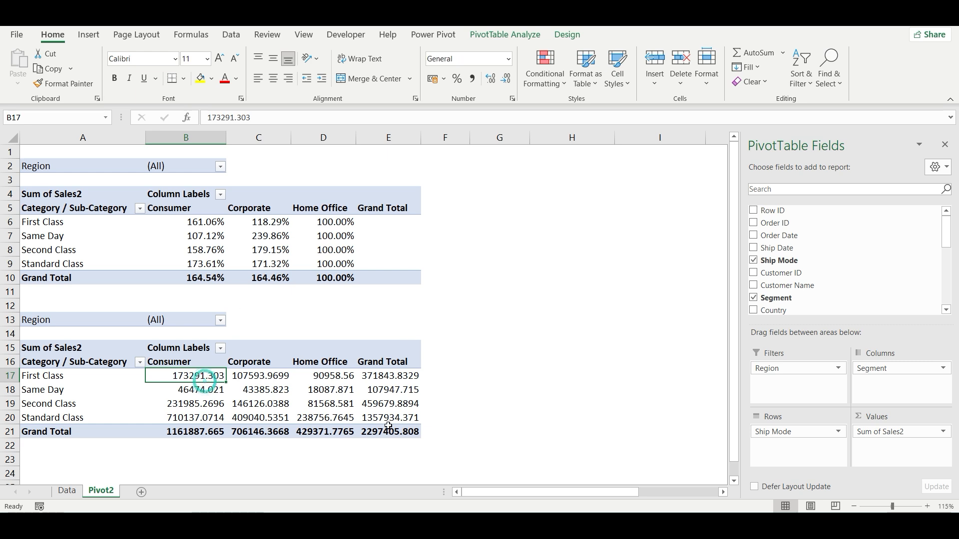
{"action": "left_click", "coordinate": [256, 452]}
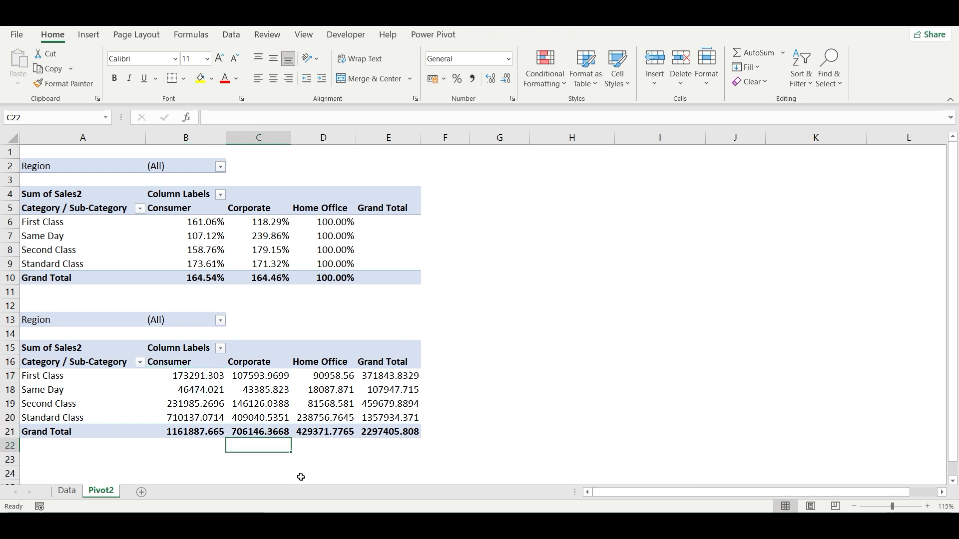
{"action": "type", "text": "="}
{"action": "key", "text": "Escape"}
{"action": "key", "text": "Left"}
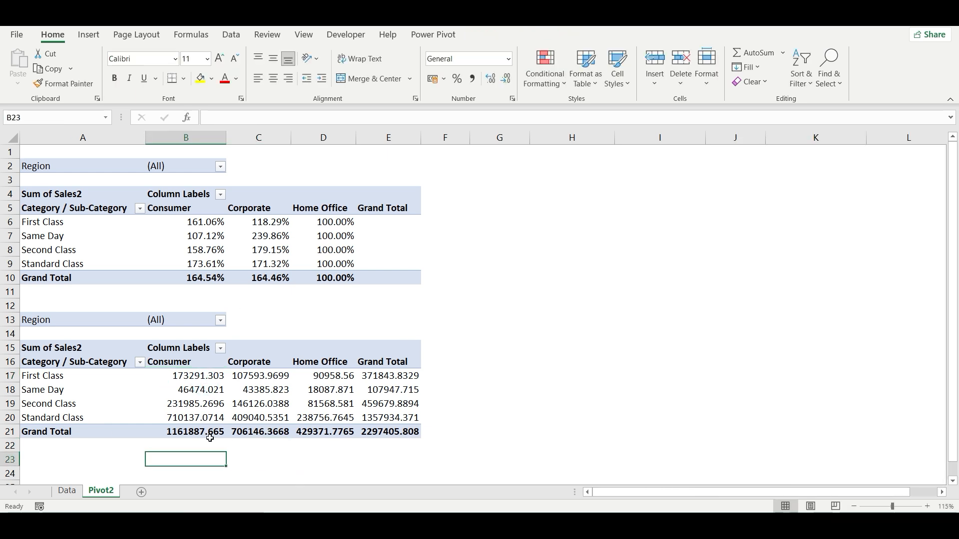
{"action": "type", "text": "="}
{"action": "left_click", "coordinate": [207, 379]}
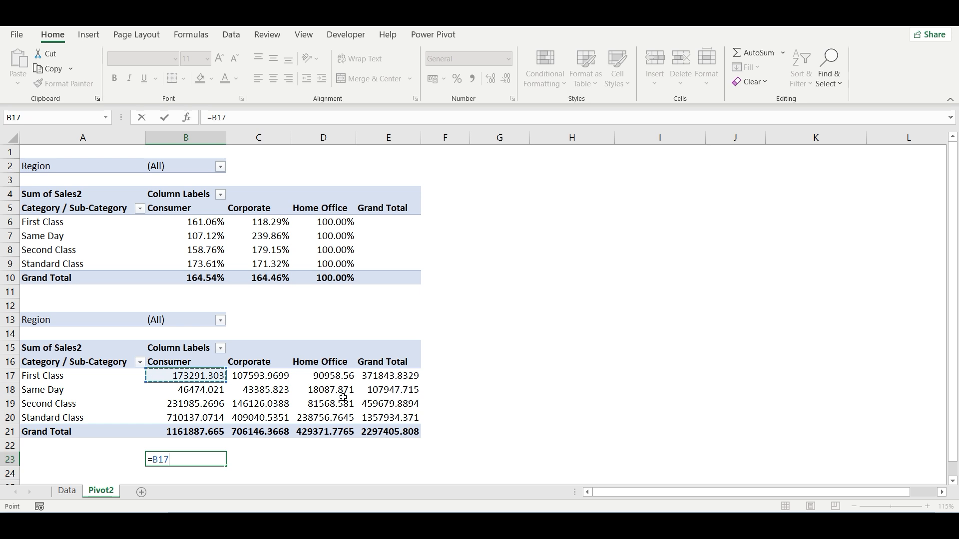
{"action": "type", "text": "/"}
{"action": "left_click", "coordinate": [254, 377]}
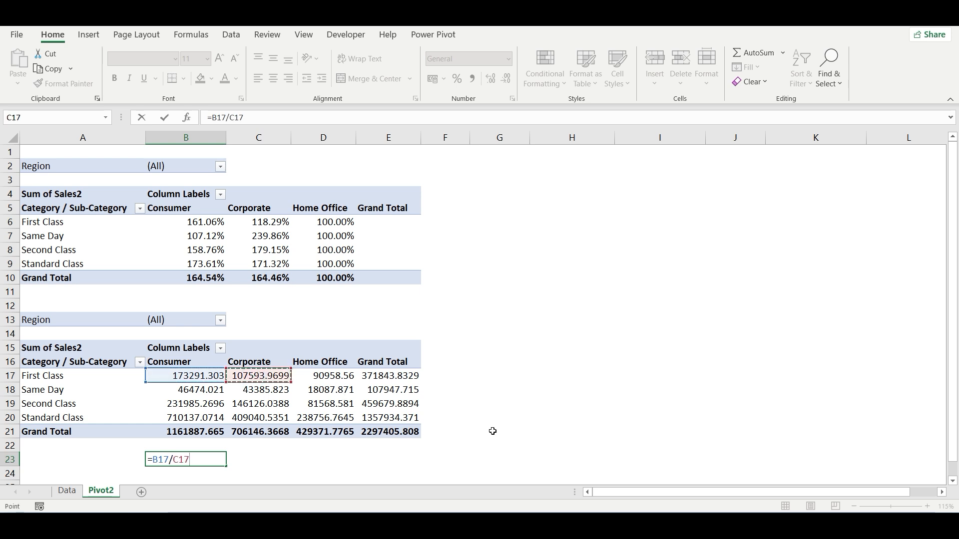
{"action": "key", "text": "Return"}
{"action": "key", "text": "Up"}
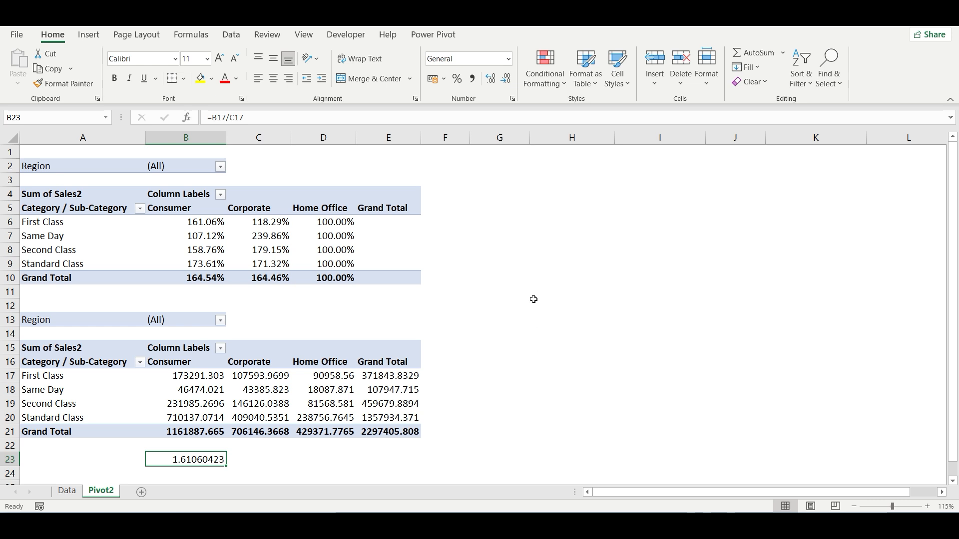
{"action": "left_click", "coordinate": [457, 79]}
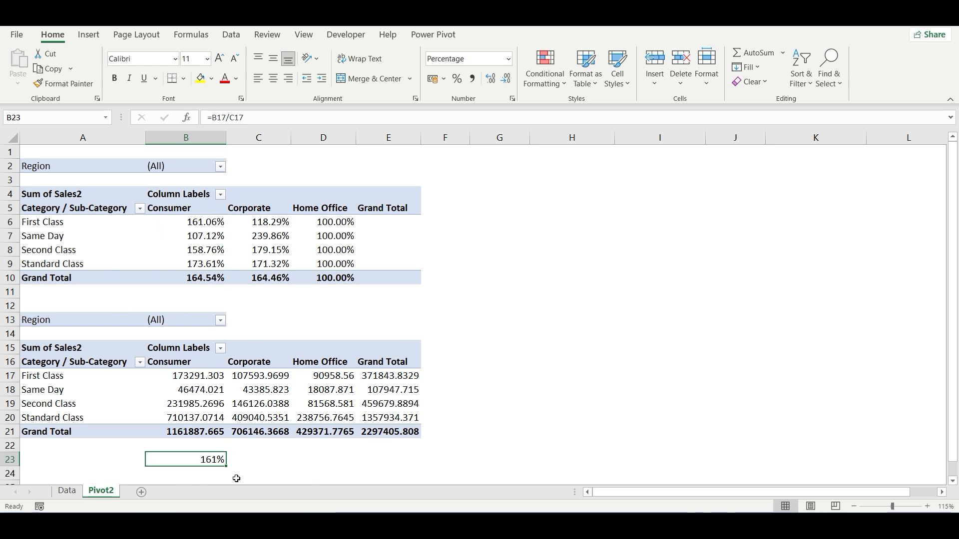
- Copy the ratio formula from B23 across to C23 and D23
{"action": "key", "text": "ctrl+c"}
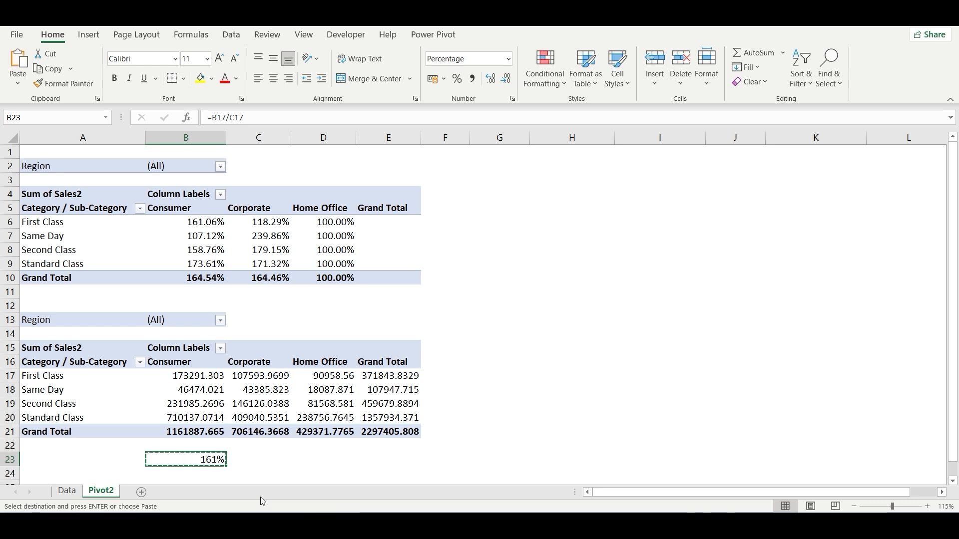
{"action": "key", "text": "Right"}
{"action": "key", "text": "Return"}
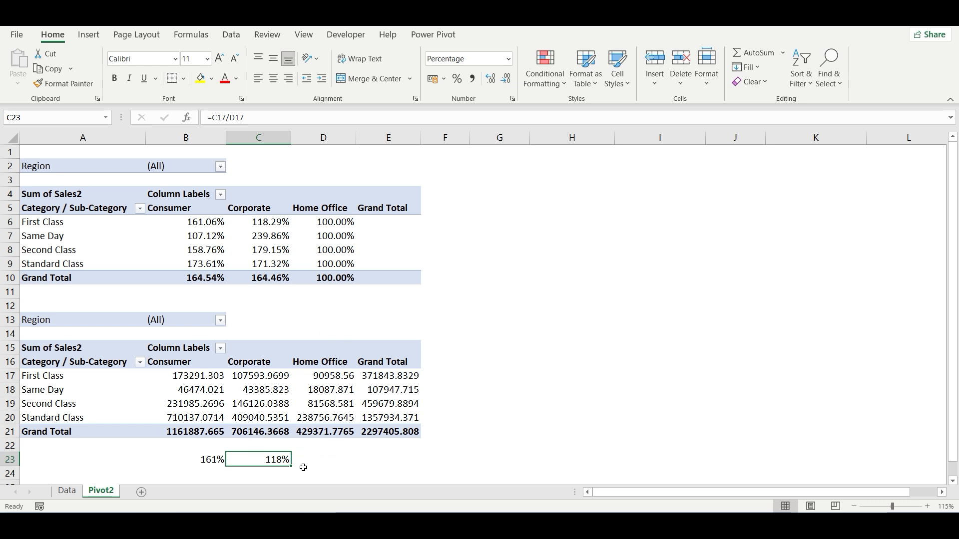
{"action": "key", "text": "ctrl+c"}
{"action": "key", "text": "Right"}
{"action": "key", "text": "Return"}
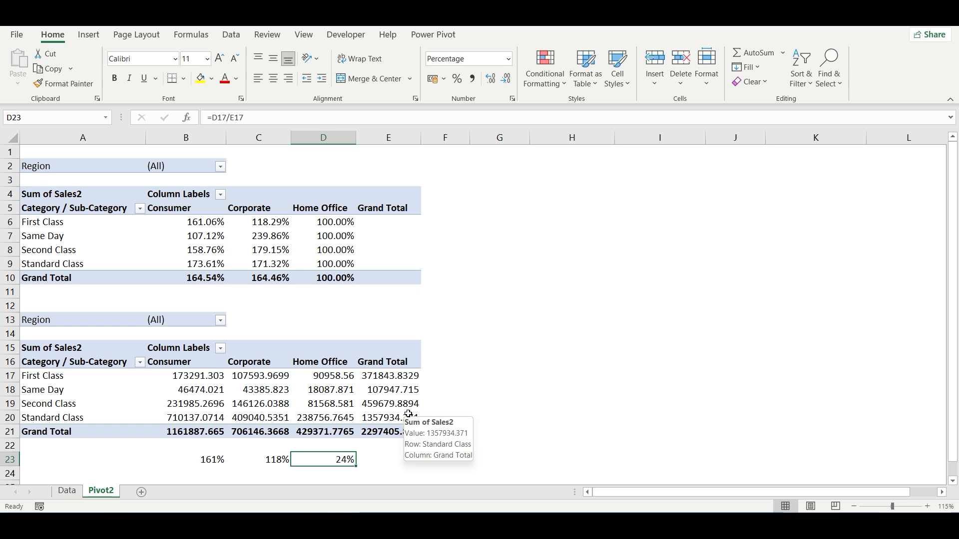
- Compare the First Class Home Office percentage with the lower grand total, and remove the Grand Total column from the lower PivotTable
{"action": "left_click", "coordinate": [327, 222]}
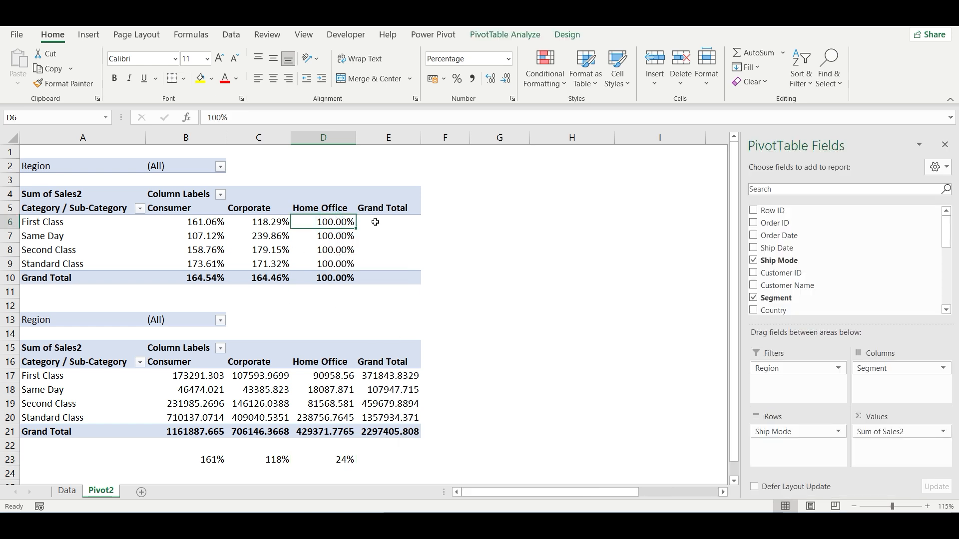
{"action": "left_click", "coordinate": [400, 378]}
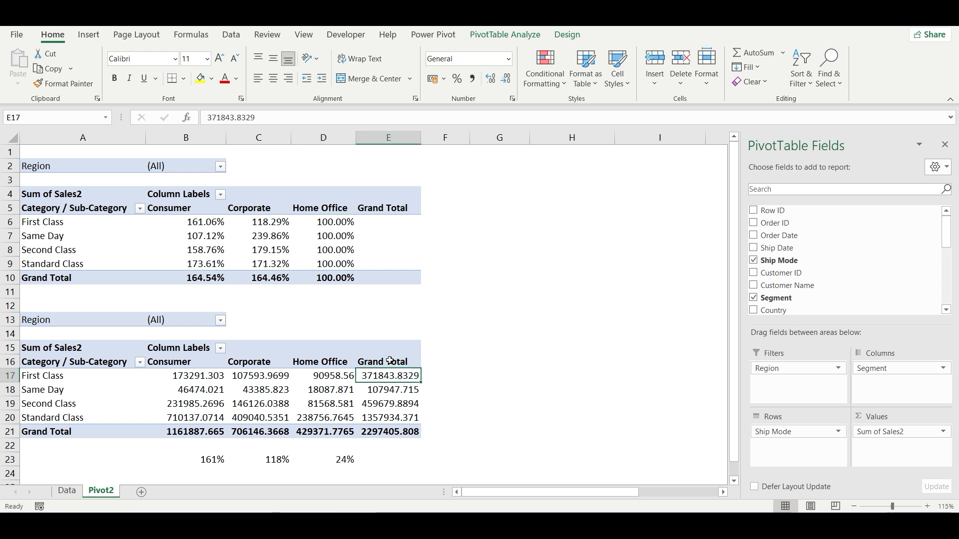
{"action": "right_click", "coordinate": [390, 360]}
{"action": "left_click", "coordinate": [450, 276]}
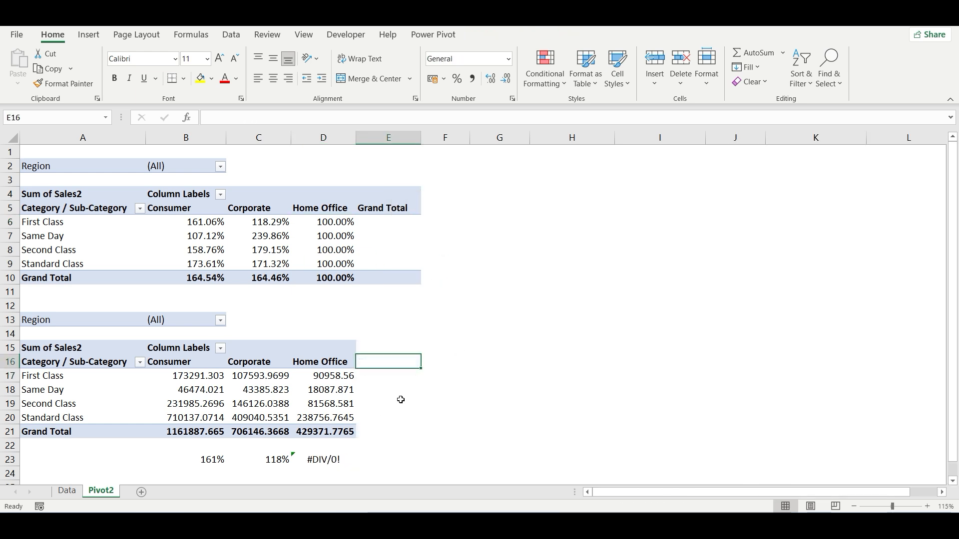
- Try removing the Grand Total column from the upper PivotTable, and undo that removal
{"action": "right_click", "coordinate": [368, 212]}
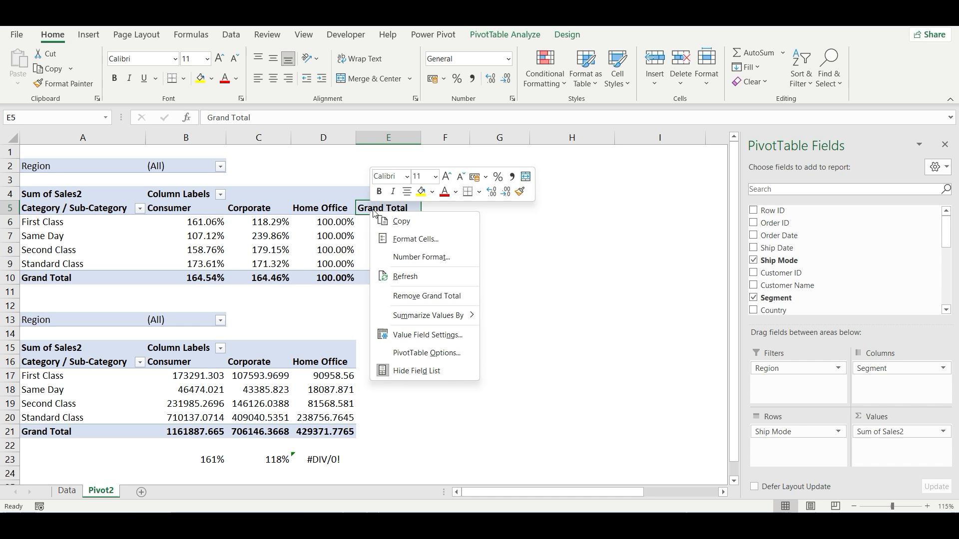
{"action": "left_click", "coordinate": [419, 295]}
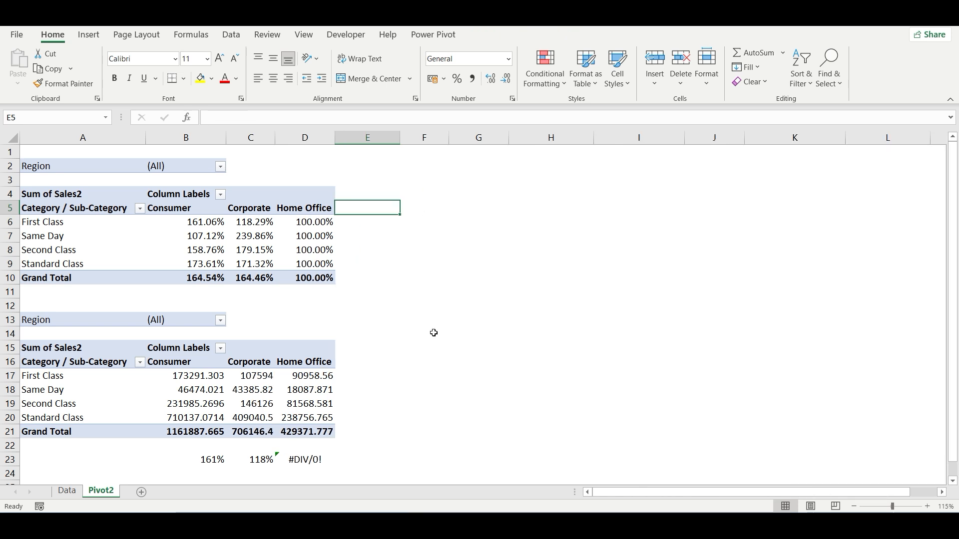
{"action": "key", "text": "ctrl+z"}
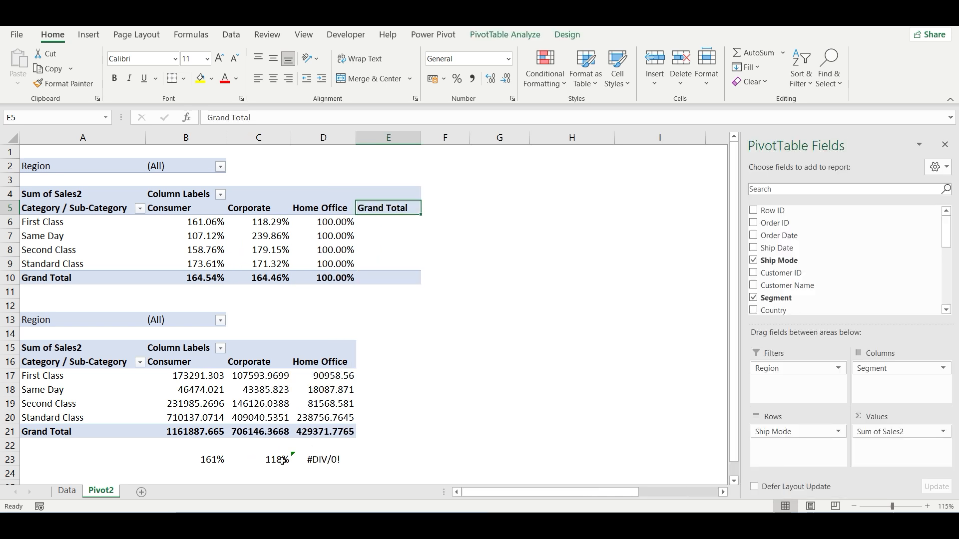
- Change the upper PivotTable's % Of base item to (previous), keeping Segment as the base field
{"action": "right_click", "coordinate": [269, 225]}
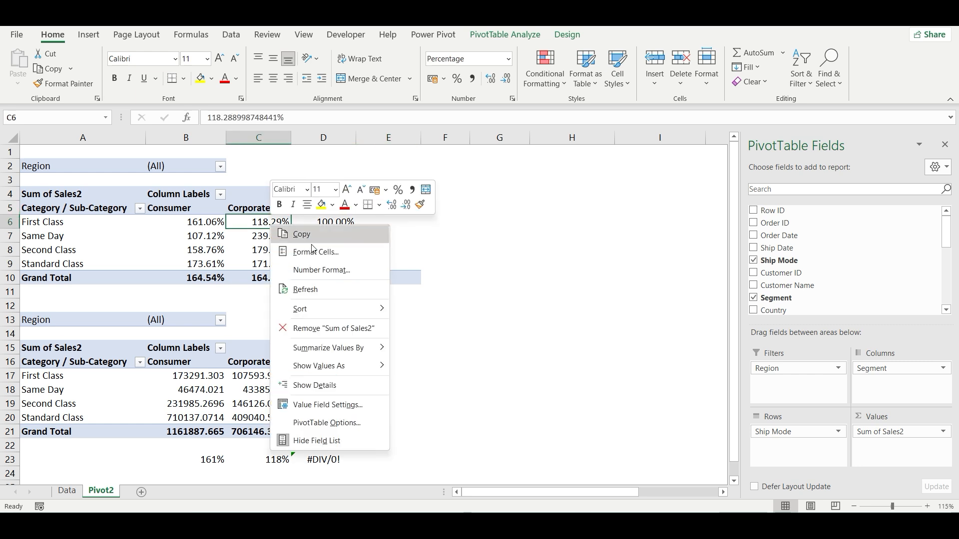
{"action": "mouse_move", "coordinate": [351, 371]}
{"action": "left_click", "coordinate": [423, 301]}
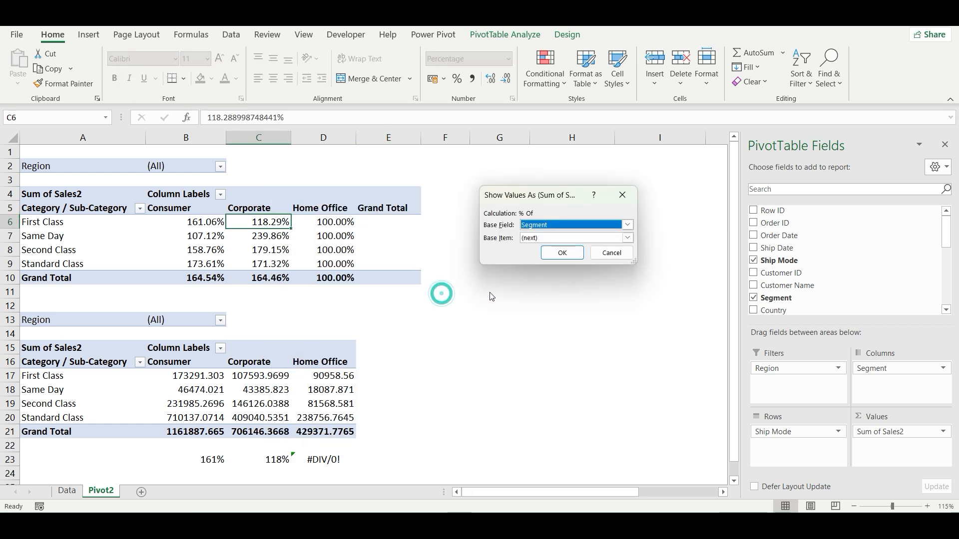
{"action": "left_click", "coordinate": [565, 235]}
{"action": "left_click", "coordinate": [557, 251]}
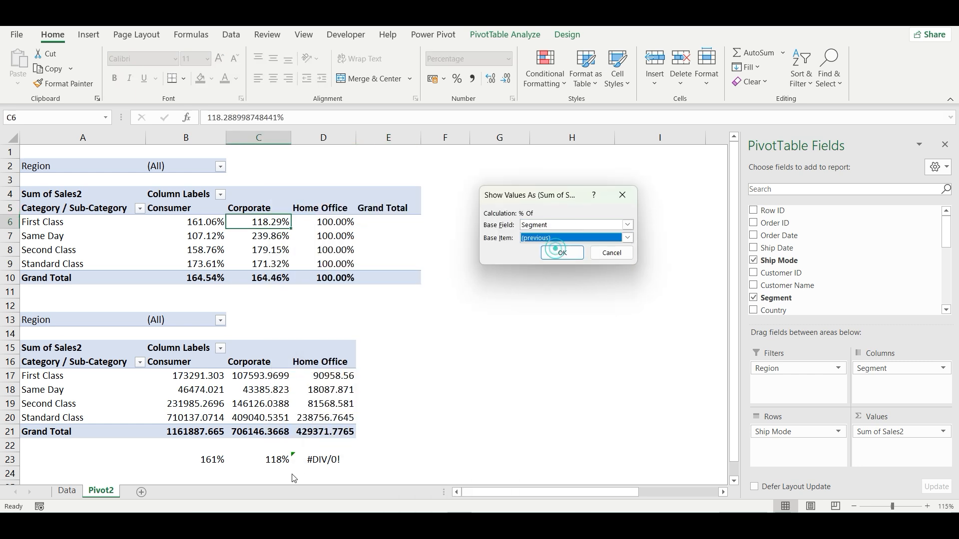
{"action": "left_click", "coordinate": [561, 254]}
- Replace the formula in D23 with =D17/C17 to divide First Class Home Office sales by Corporate sales
{"action": "left_click", "coordinate": [305, 460]}
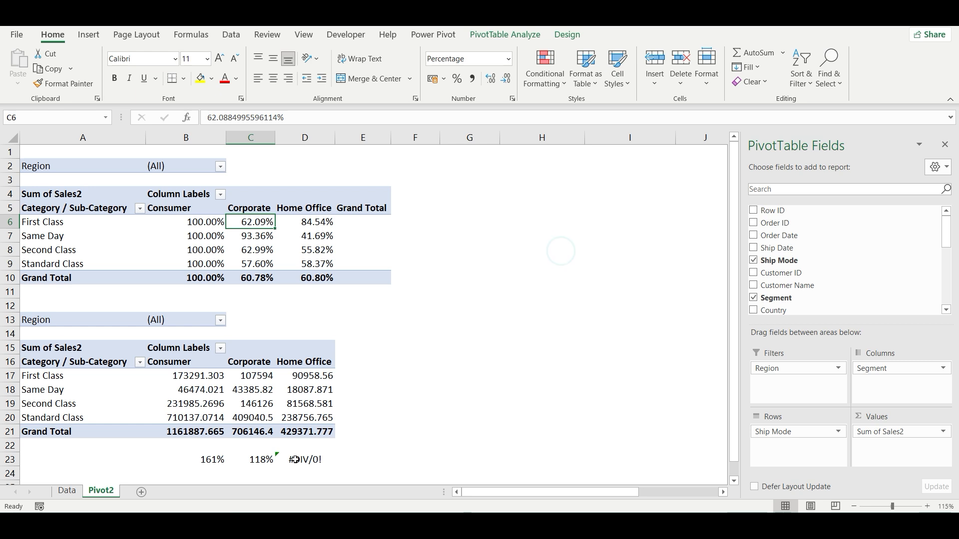
{"action": "type", "text": "="}
{"action": "key", "text": "Up"}
{"action": "key", "text": "Up"}
{"action": "key", "text": "Up"}
{"action": "key", "text": "Up"}
{"action": "key", "text": "Up"}
{"action": "key", "text": "Up"}
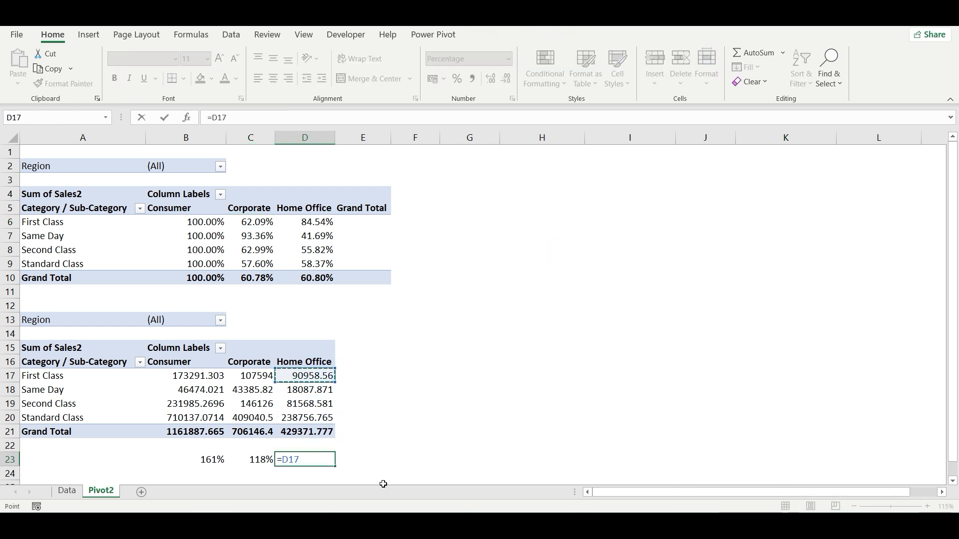
{"action": "type", "text": "/"}
{"action": "key", "text": "Left"}
{"action": "key", "text": "Up"}
{"action": "key", "text": "Up"}
{"action": "key", "text": "Up"}
{"action": "key", "text": "Up"}
{"action": "key", "text": "Up"}
{"action": "key", "text": "Up"}
{"action": "key", "text": "Up"}
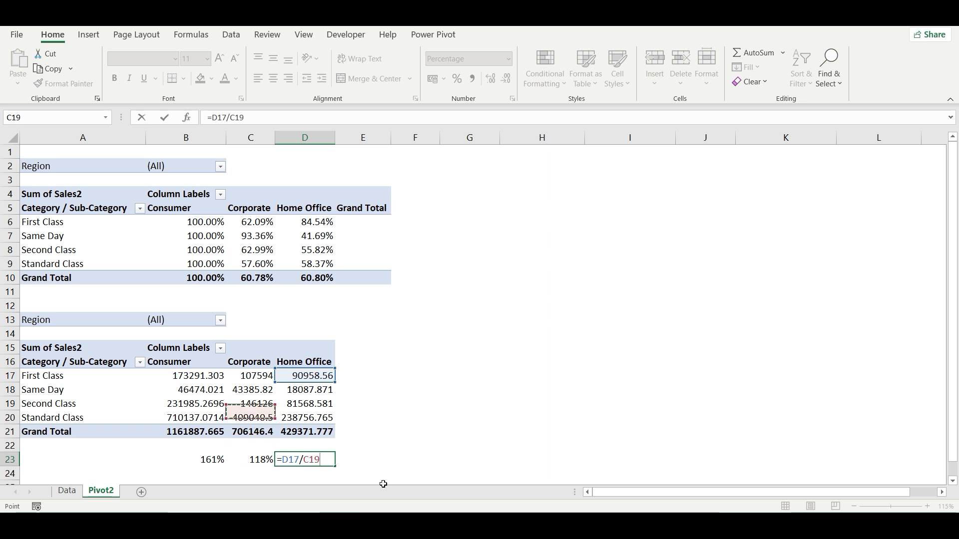
{"action": "key", "text": "Down"}
{"action": "key", "text": "Return"}
{"action": "key", "text": "Up"}
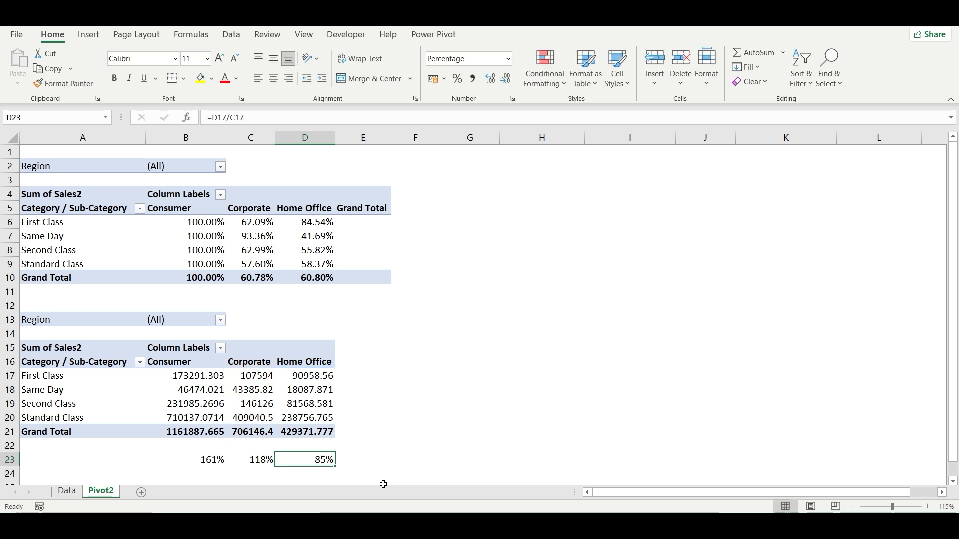
- Copy the D23 division formula into C23 and then into B23, and check the Consumer formula in B23
{"action": "key", "text": "ctrl+c"}
{"action": "key", "text": "Left"}
{"action": "key", "text": "Return"}
{"action": "key", "text": "ctrl+c"}
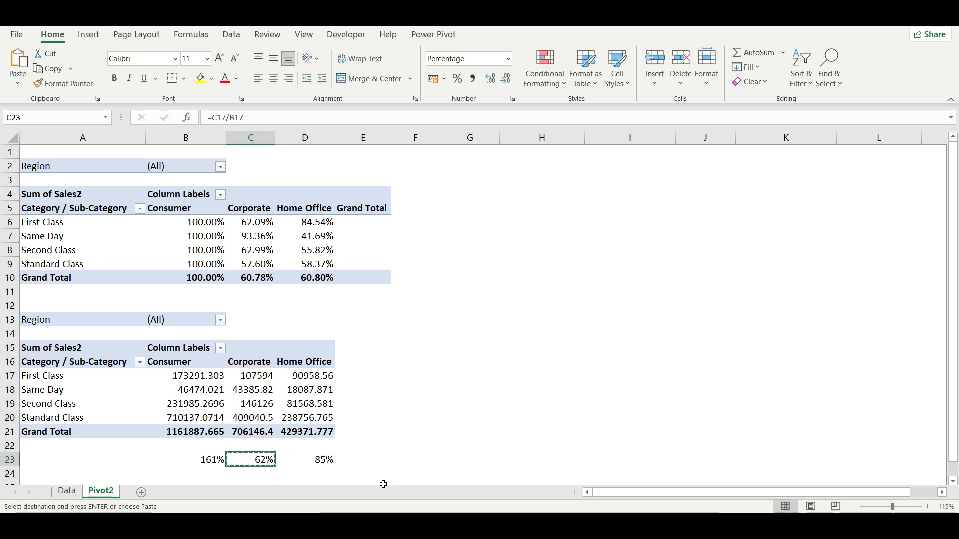
{"action": "key", "text": "Left"}
{"action": "key", "text": "Return"}
{"action": "key", "text": "Left"}
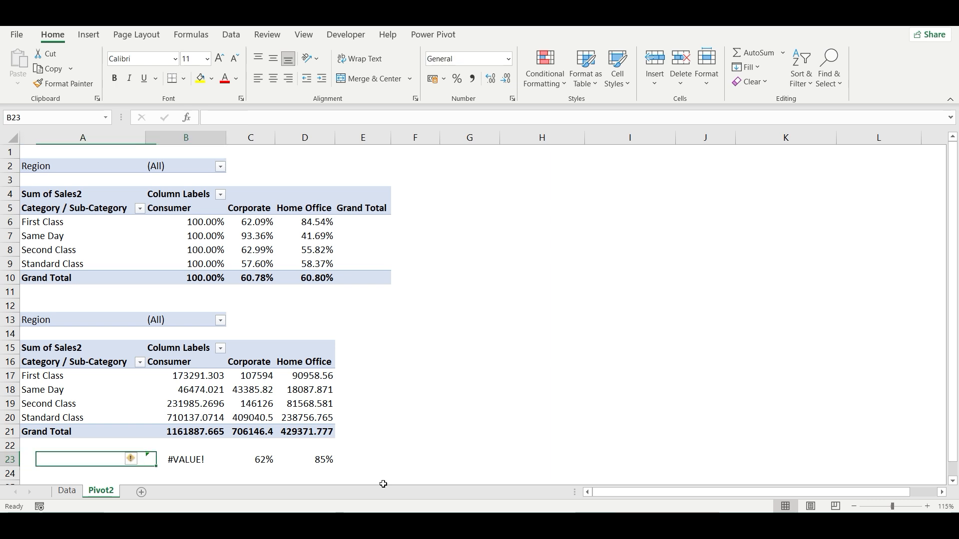
{"action": "key", "text": "Right"}
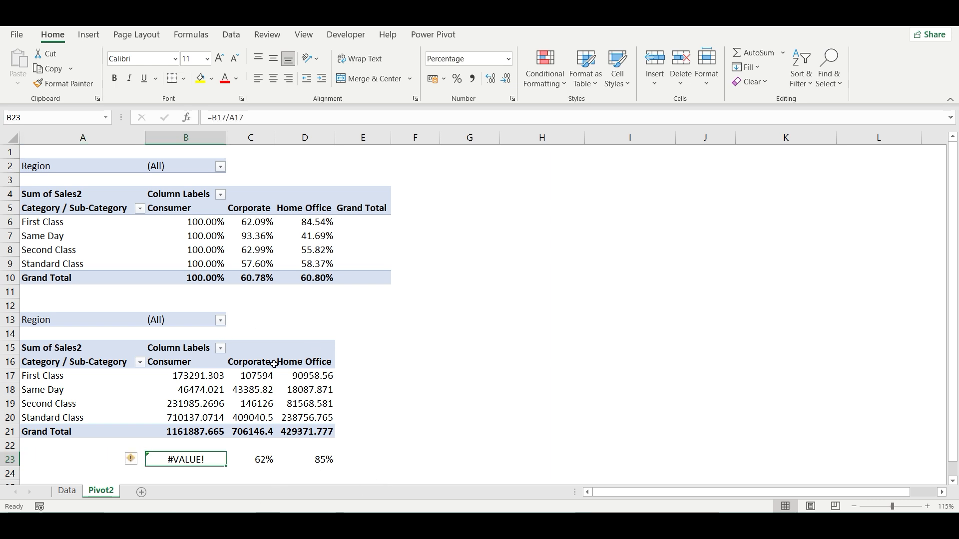
{"action": "right_click", "coordinate": [263, 224]}
{"action": "mouse_move", "coordinate": [345, 366]}
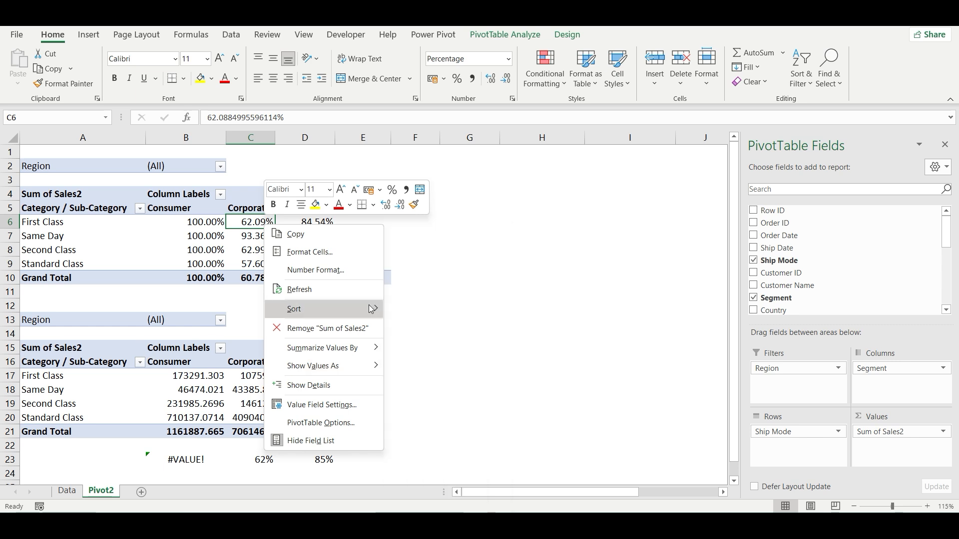
{"action": "key", "text": "Escape"}
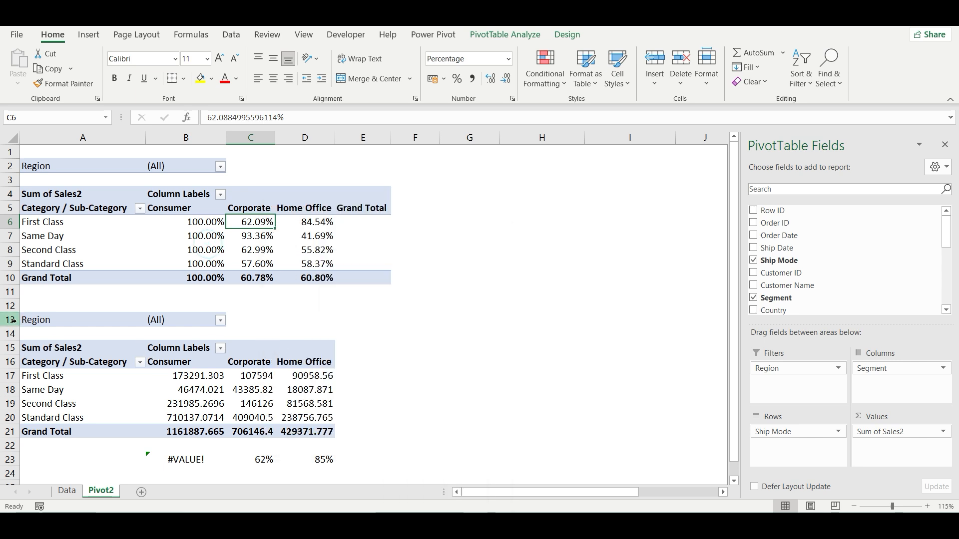
- Clear rows 13 to 24, removing the lower PivotTable and the manual check formulas
{"action": "left_click_drag", "start_coordinate": [10, 320], "coordinate": [8, 474]}
{"action": "key", "text": "Delete"}
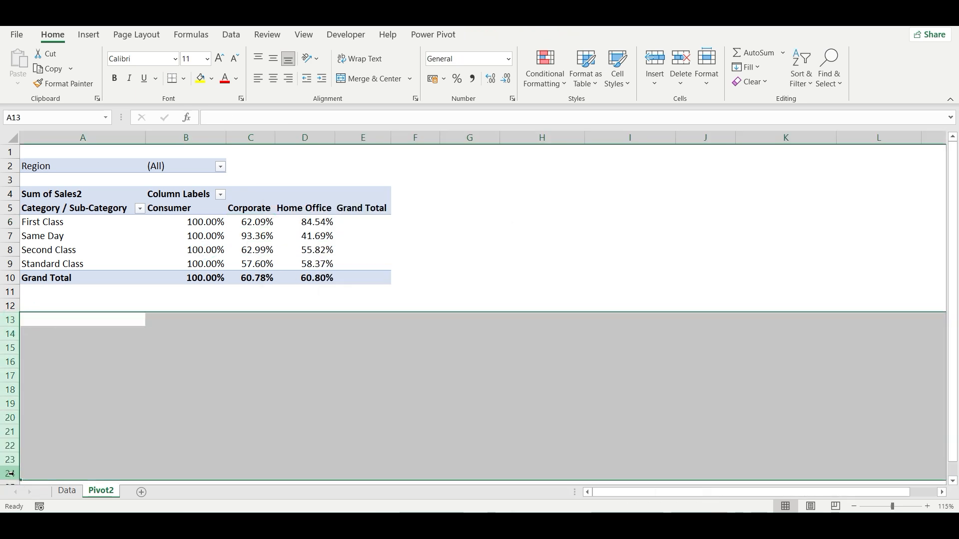
{"action": "left_click", "coordinate": [213, 442]}
- Show the remaining PivotTable's Sales values as % of Row Total, and examine the First Class segment percentages against their row total
{"action": "right_click", "coordinate": [315, 240]}
{"action": "mouse_move", "coordinate": [400, 382]}
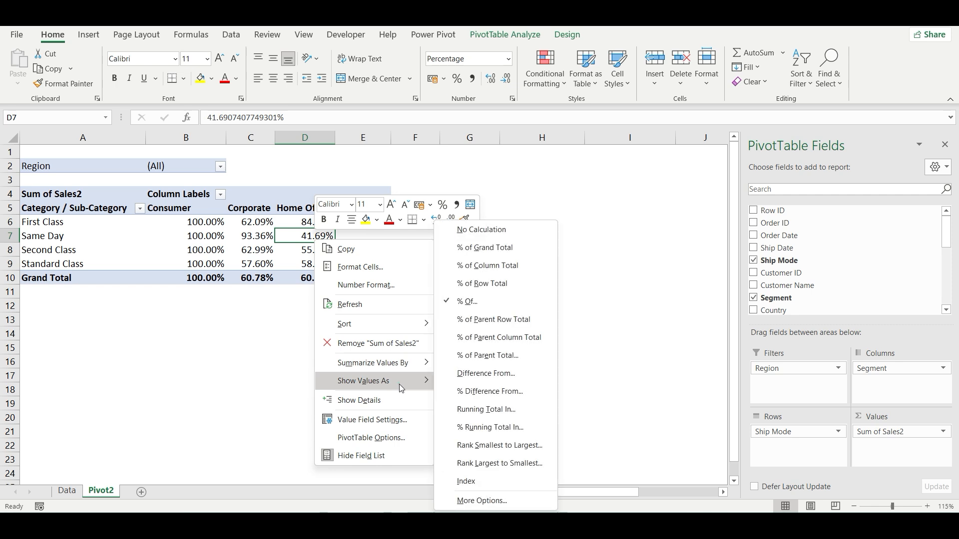
{"action": "left_click", "coordinate": [458, 285]}
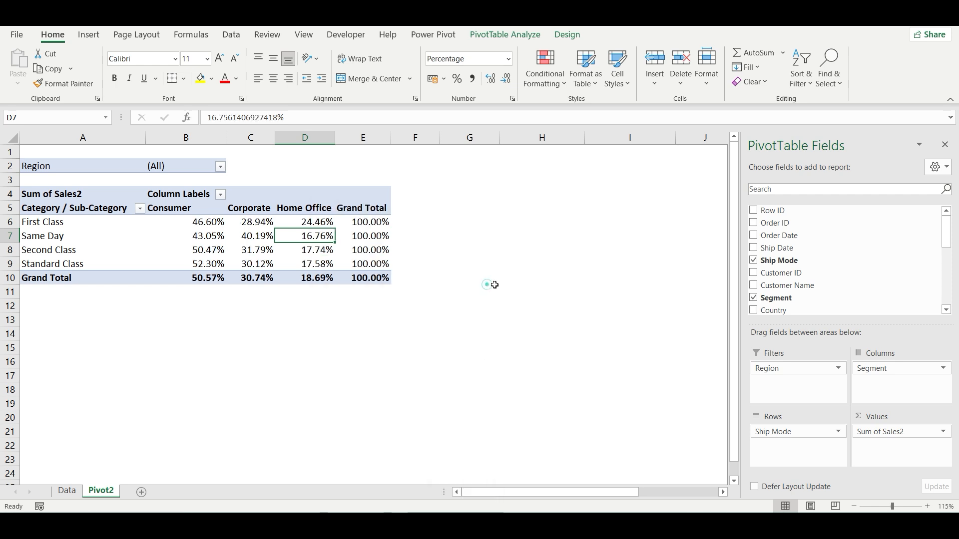
{"action": "left_click", "coordinate": [370, 340]}
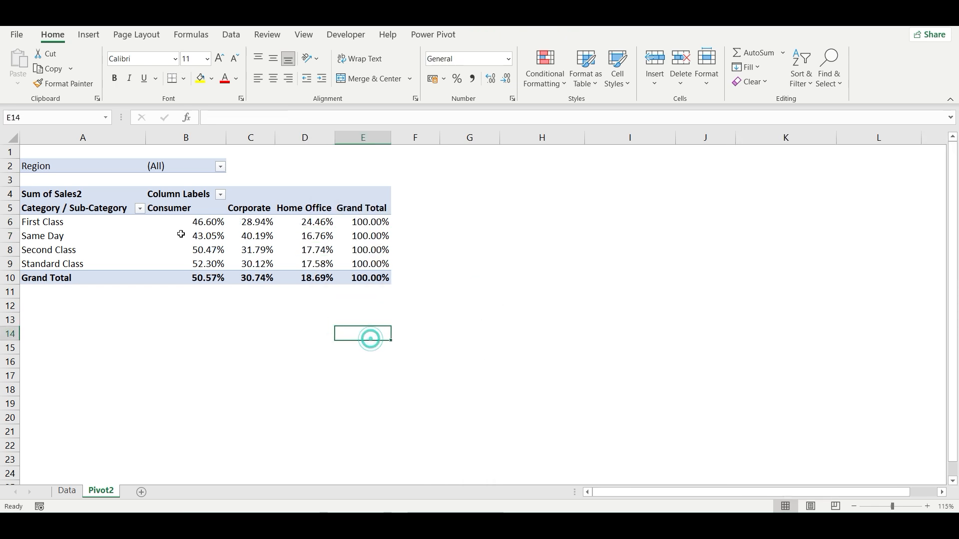
{"action": "left_click_drag", "start_coordinate": [198, 223], "coordinate": [378, 223]}
{"action": "left_click", "coordinate": [378, 224]}
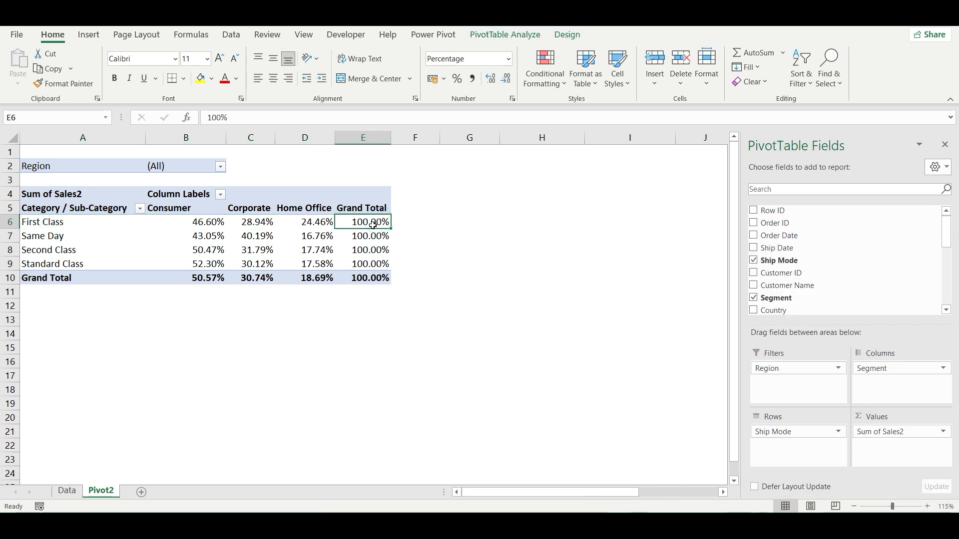
{"action": "left_click_drag", "start_coordinate": [315, 226], "coordinate": [210, 223]}
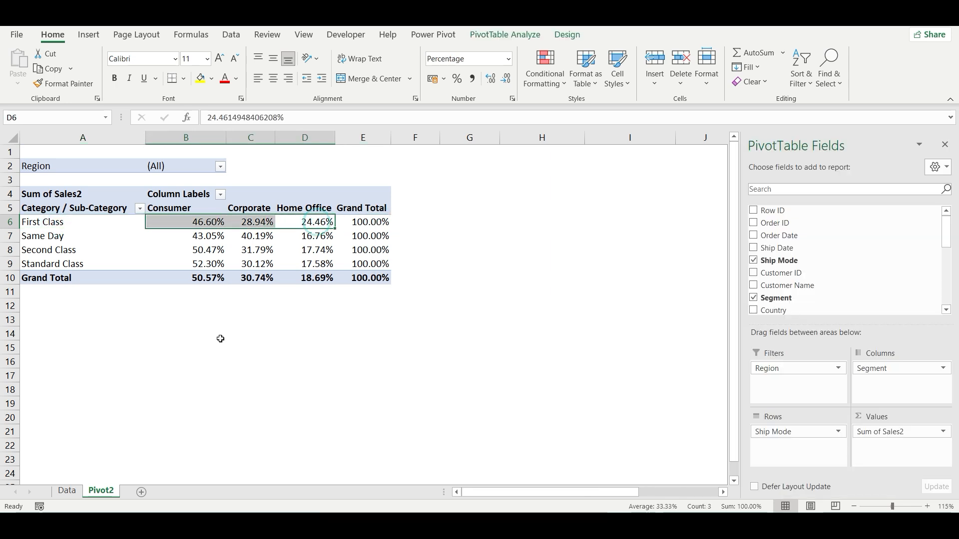
{"action": "left_click", "coordinate": [244, 360]}
- Show the Sales values as % of Parent Row Total, and examine the Grand Total row across all segments
{"action": "right_click", "coordinate": [313, 236]}
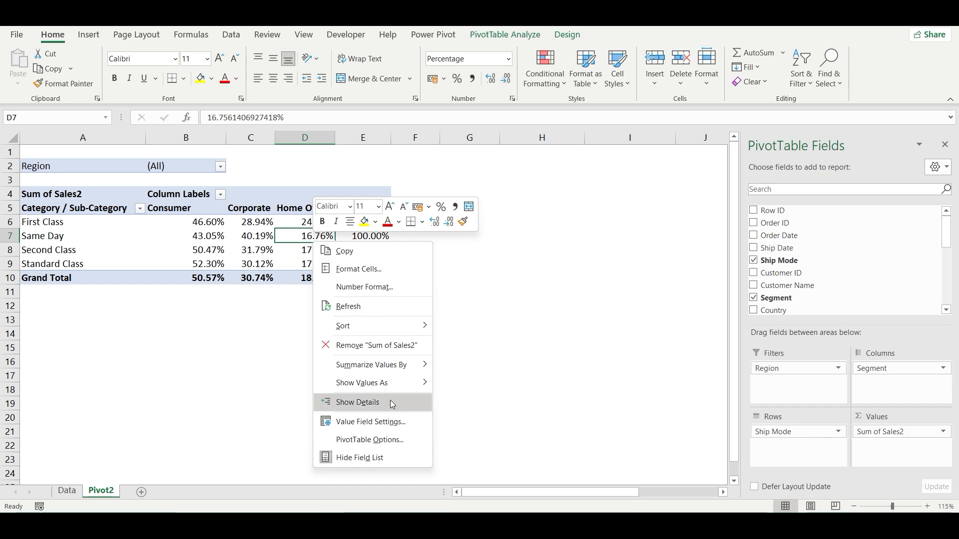
{"action": "left_click", "coordinate": [406, 384]}
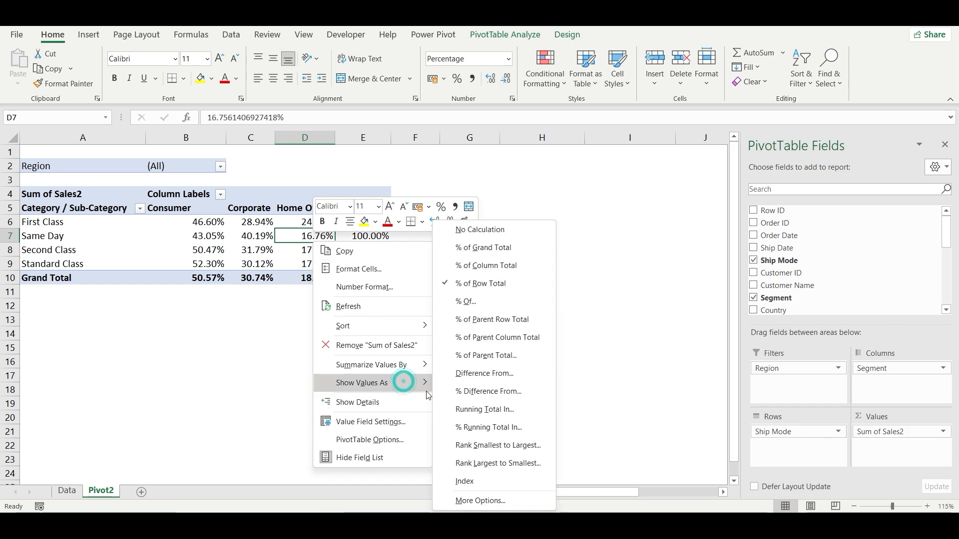
{"action": "left_click", "coordinate": [493, 323]}
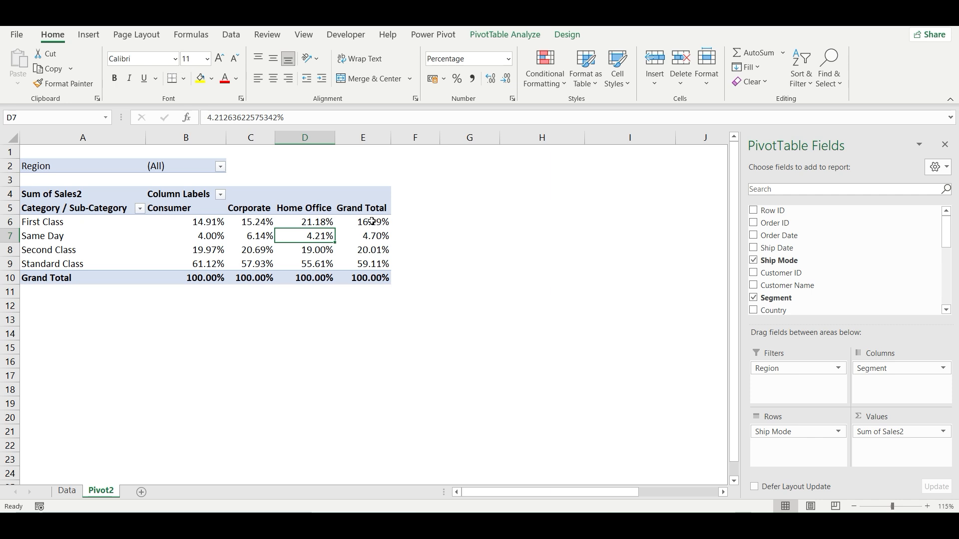
{"action": "left_click", "coordinate": [330, 353]}
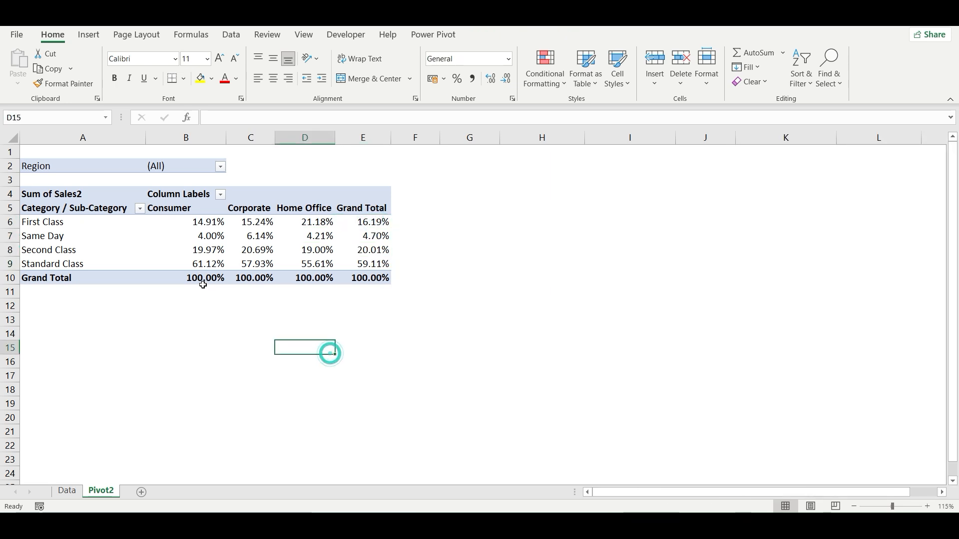
{"action": "left_click_drag", "start_coordinate": [202, 279], "coordinate": [370, 278]}
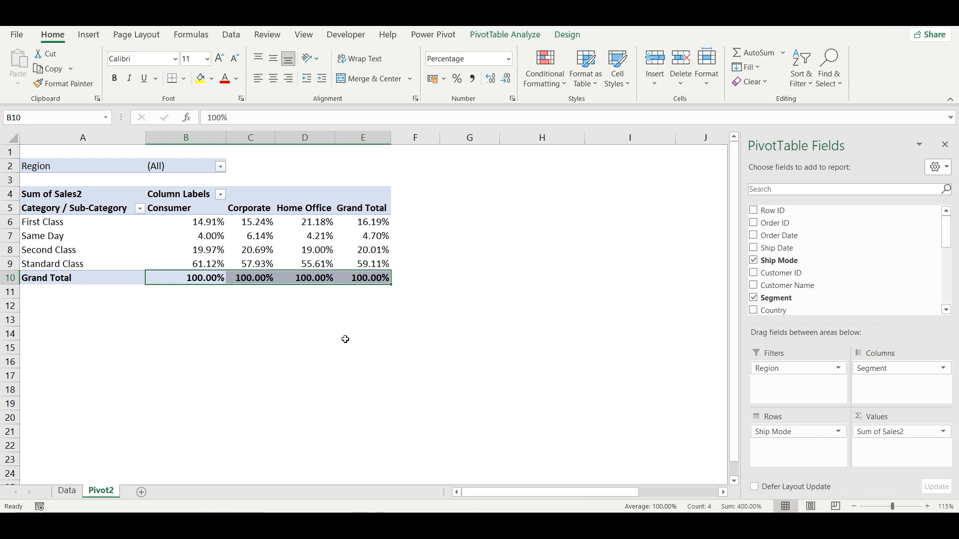
{"action": "left_click", "coordinate": [308, 338]}
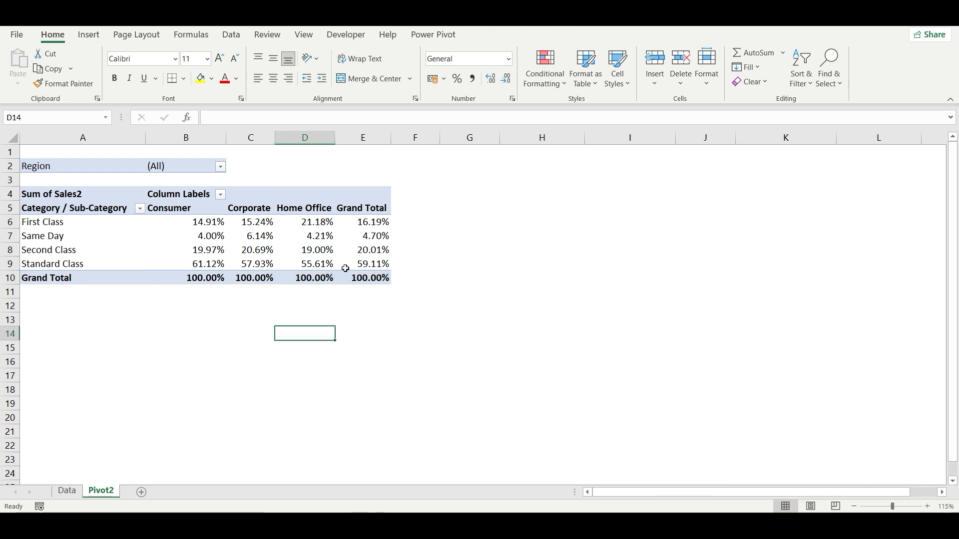
- Find the Category field by searching for "ca" and add it to the PivotTable rows beneath Ship Mode
{"action": "left_click", "coordinate": [369, 238]}
{"action": "left_click", "coordinate": [759, 190]}
{"action": "type", "text": "c"}
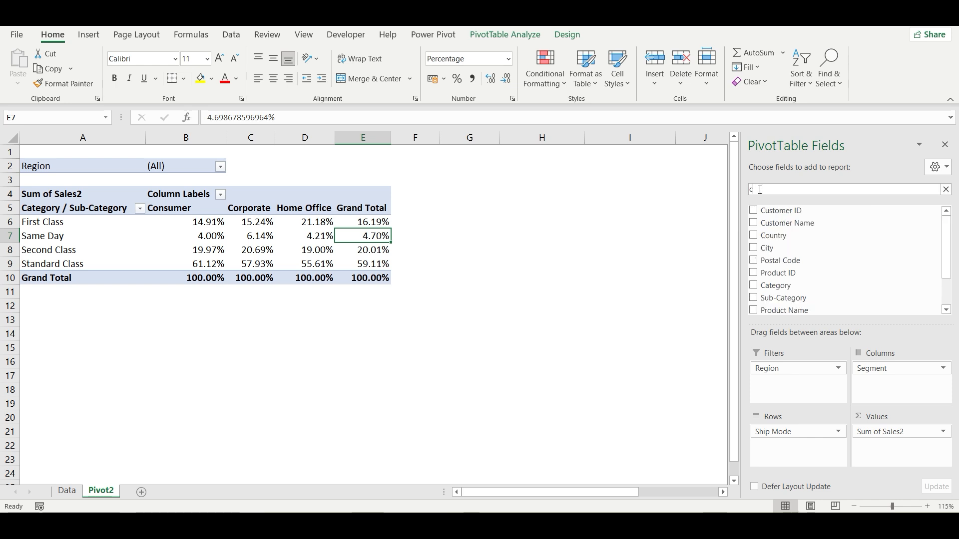
{"action": "type", "text": "a"}
{"action": "left_click_drag", "start_coordinate": [776, 211], "coordinate": [793, 457]}
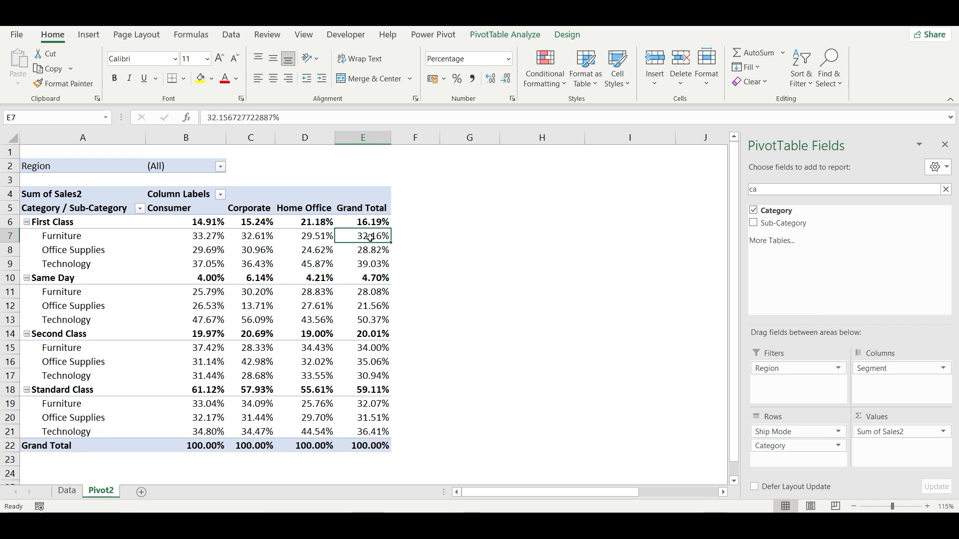
- Show the category-level Sales values as % of Row Total, and examine the Grand Total column and the First Class category rows
{"action": "left_click", "coordinate": [482, 303]}
{"action": "right_click", "coordinate": [376, 237]}
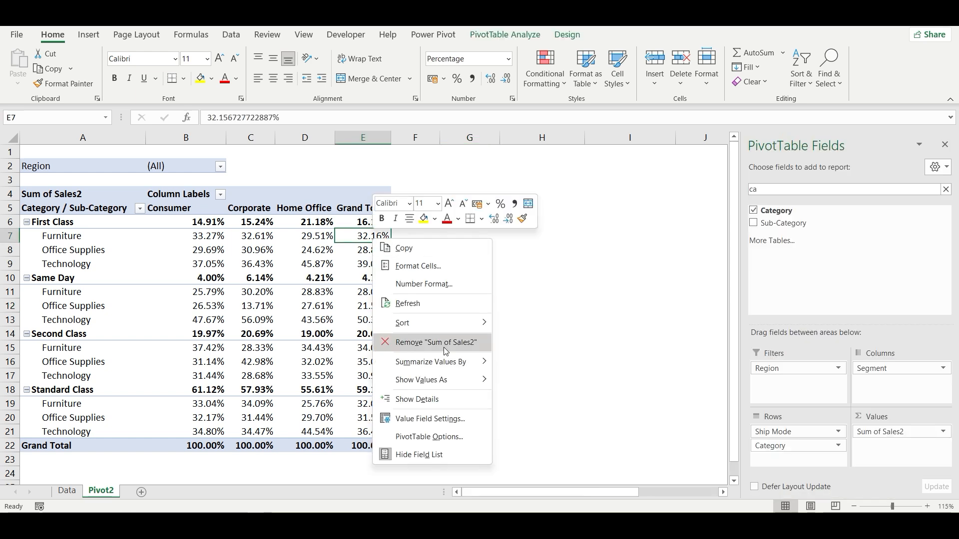
{"action": "mouse_move", "coordinate": [449, 382]}
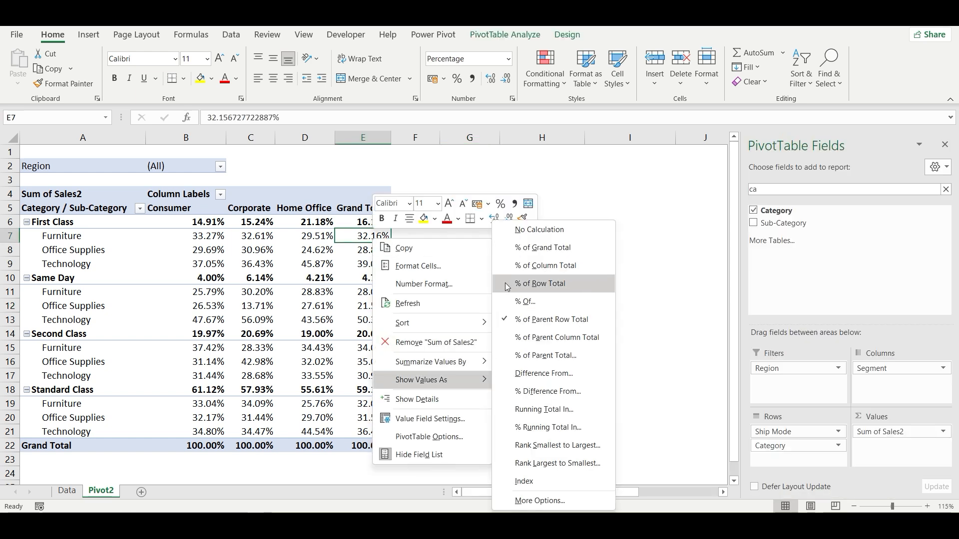
{"action": "left_click", "coordinate": [540, 284]}
{"action": "left_click", "coordinate": [454, 251]}
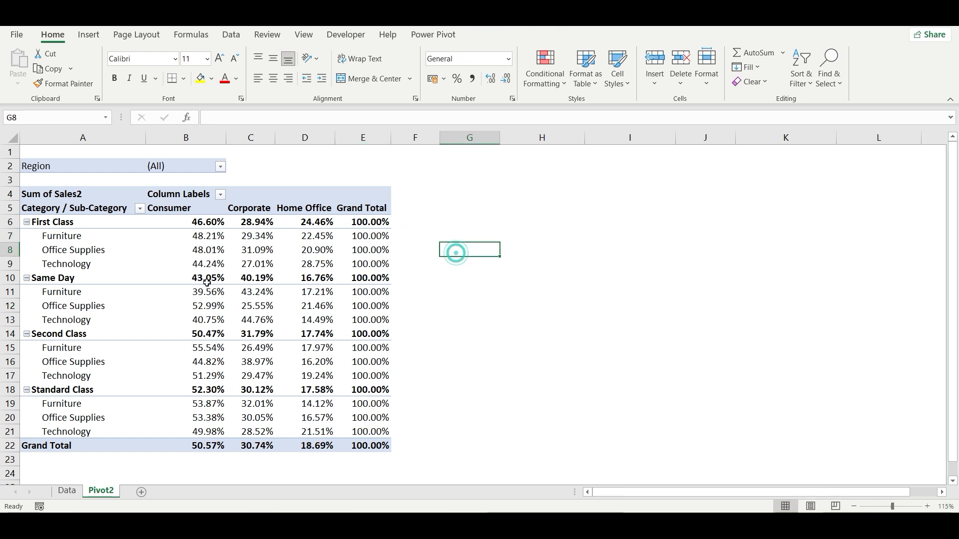
{"action": "left_click_drag", "start_coordinate": [368, 219], "coordinate": [369, 446]}
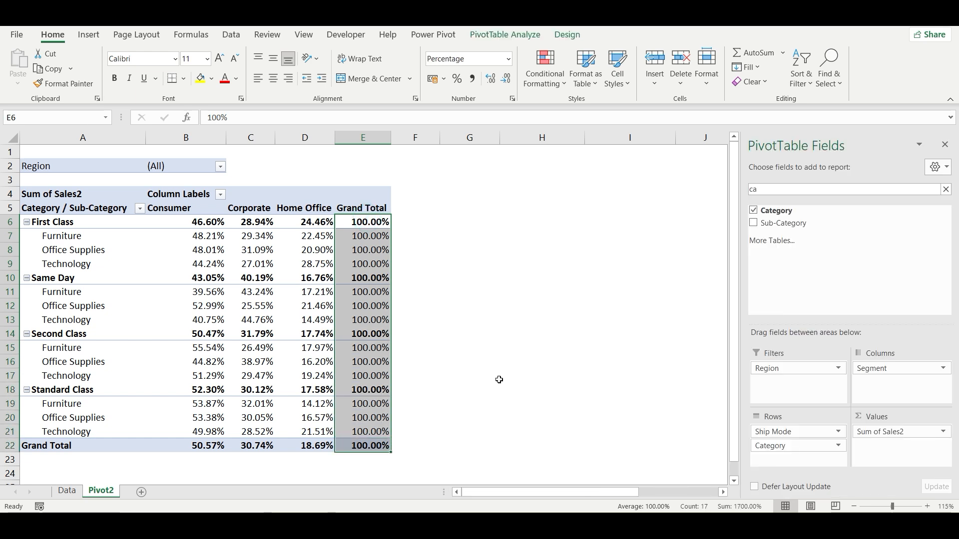
{"action": "left_click_drag", "start_coordinate": [193, 239], "coordinate": [304, 252]}
{"action": "left_click", "coordinate": [207, 261]}
{"action": "left_click", "coordinate": [361, 259]}
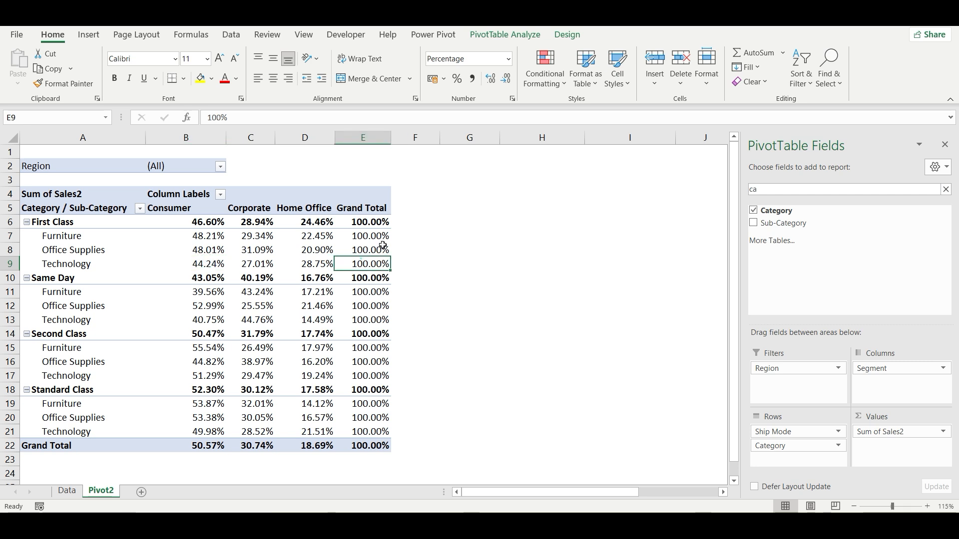
- Switch the category-level Sales values to % of Parent Row Total, and examine the First Class row, Grand Total row and First Class Consumer categories
{"action": "right_click", "coordinate": [316, 236]}
{"action": "mouse_move", "coordinate": [379, 378]}
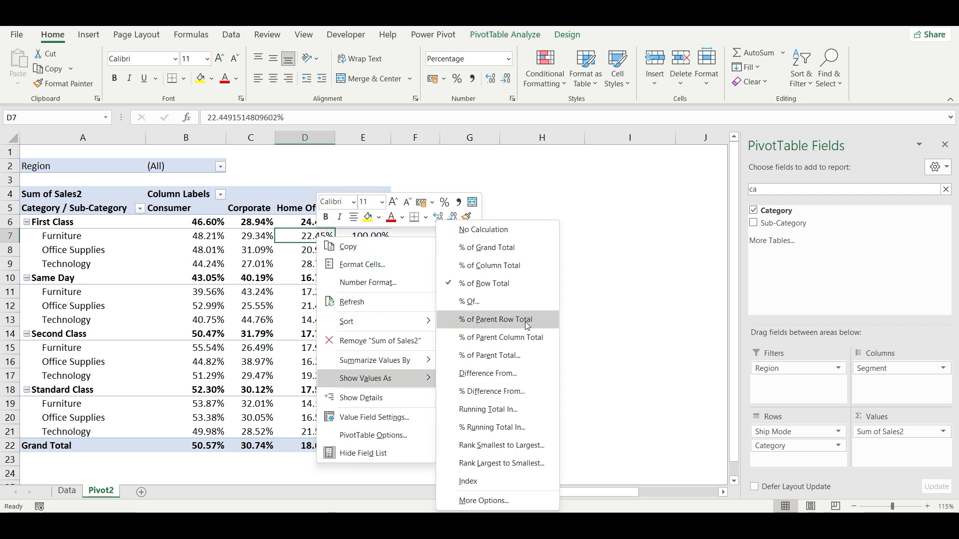
{"action": "left_click", "coordinate": [484, 322]}
{"action": "left_click", "coordinate": [461, 336]}
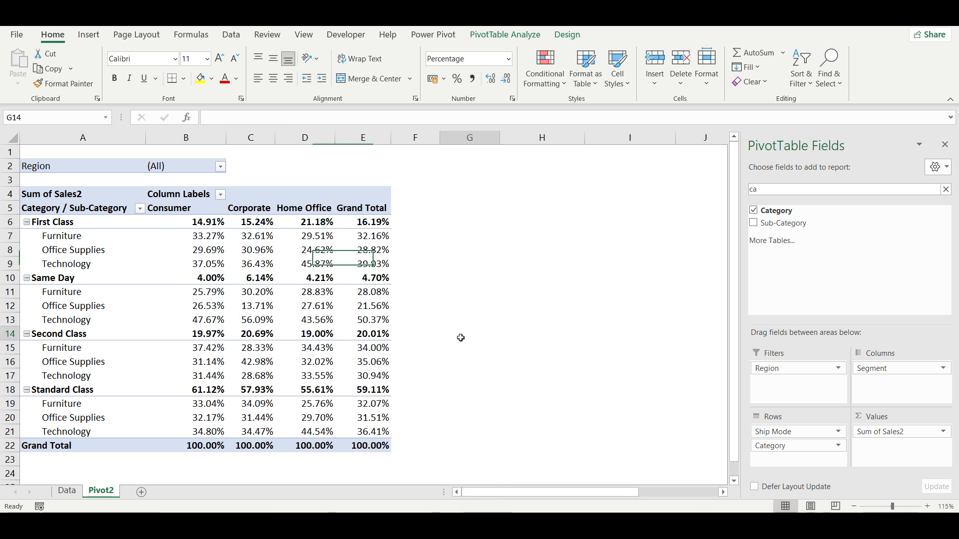
{"action": "left_click_drag", "start_coordinate": [203, 222], "coordinate": [376, 222]}
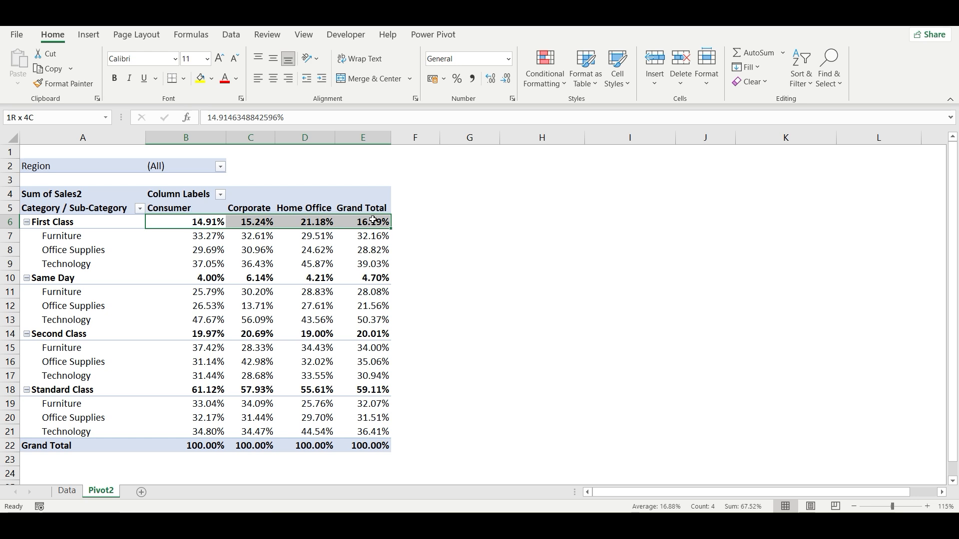
{"action": "left_click_drag", "start_coordinate": [222, 442], "coordinate": [376, 442]}
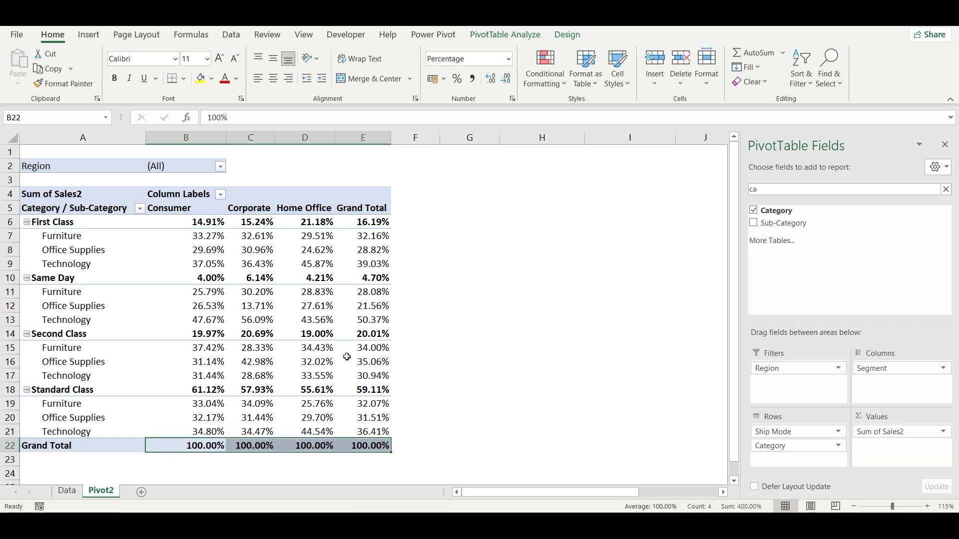
{"action": "left_click", "coordinate": [359, 290]}
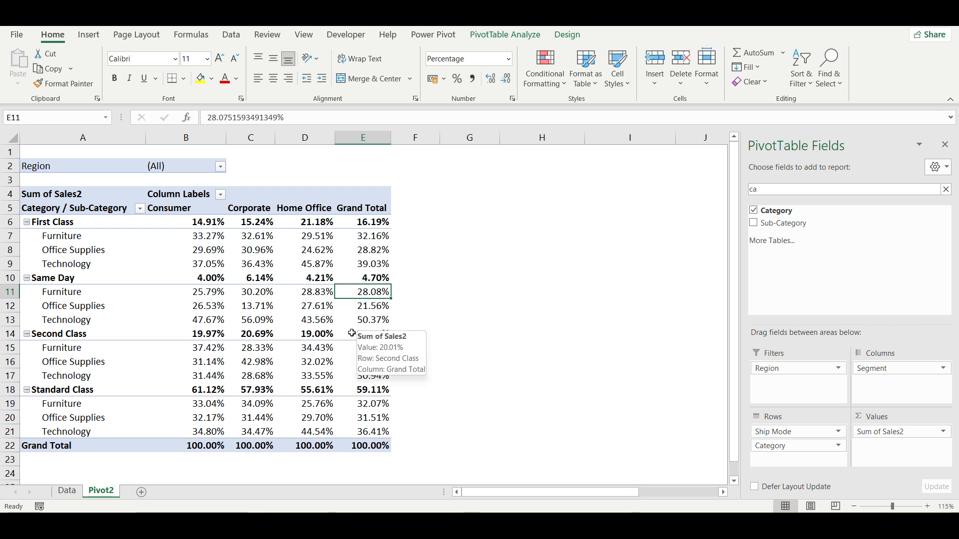
{"action": "left_click_drag", "start_coordinate": [196, 236], "coordinate": [197, 265]}
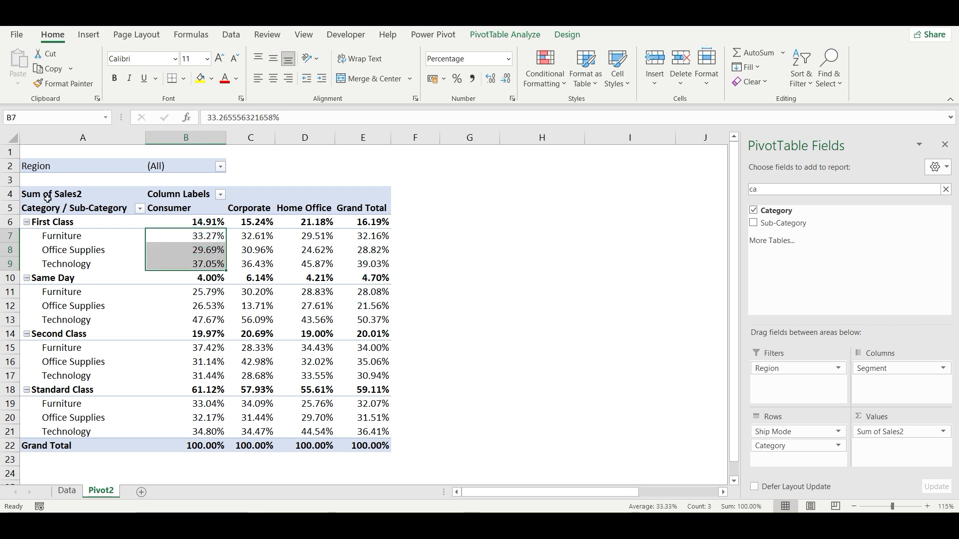
- Copy the PivotTable in columns A to E and paste the duplicate starting at G1
{"action": "left_click_drag", "start_coordinate": [59, 139], "coordinate": [368, 276]}
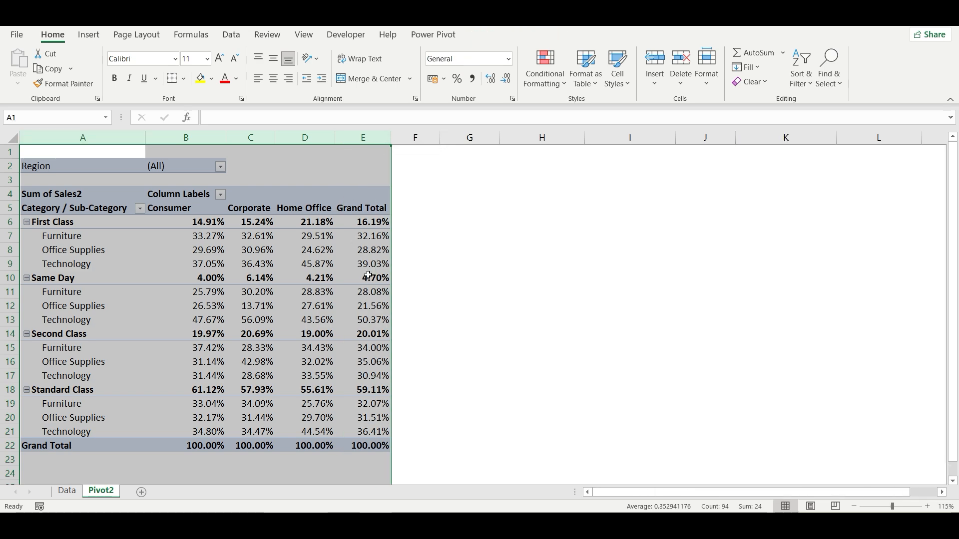
{"action": "key", "text": "ctrl+c"}
{"action": "left_click", "coordinate": [458, 148]}
{"action": "key", "text": "ctrl+v"}
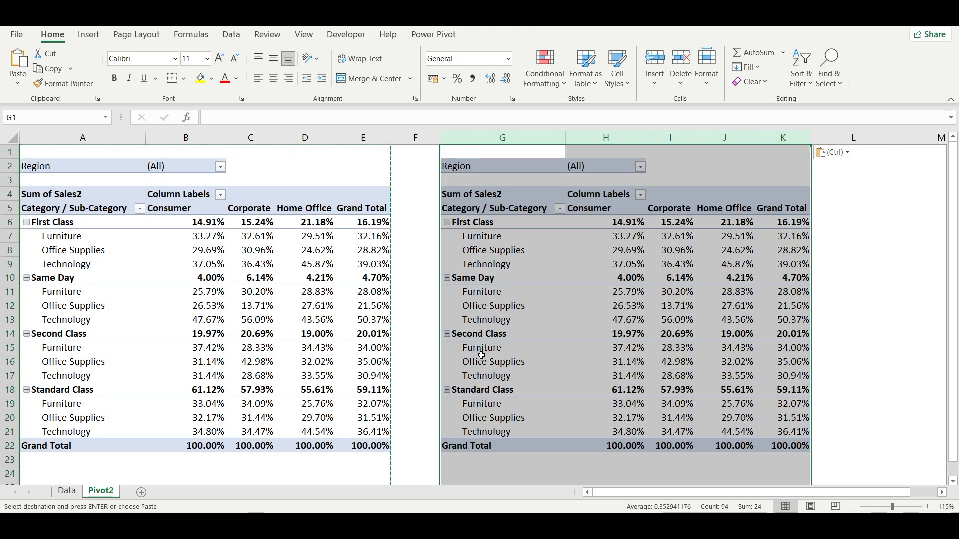
{"action": "left_click", "coordinate": [423, 331]}
- Set the duplicated PivotTable's Sales values to No Calculation, and close the field list
{"action": "right_click", "coordinate": [619, 237]}
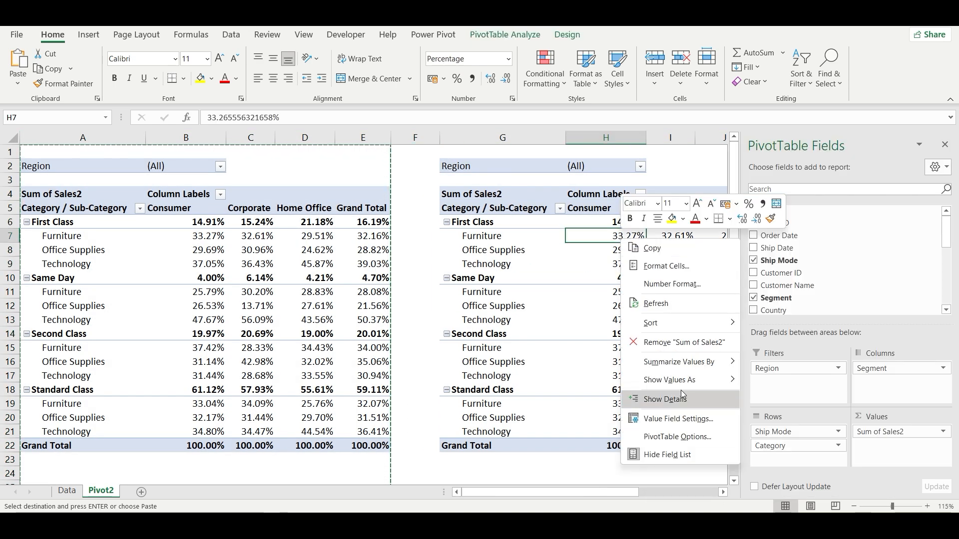
{"action": "mouse_move", "coordinate": [692, 380]}
{"action": "left_click", "coordinate": [786, 230]}
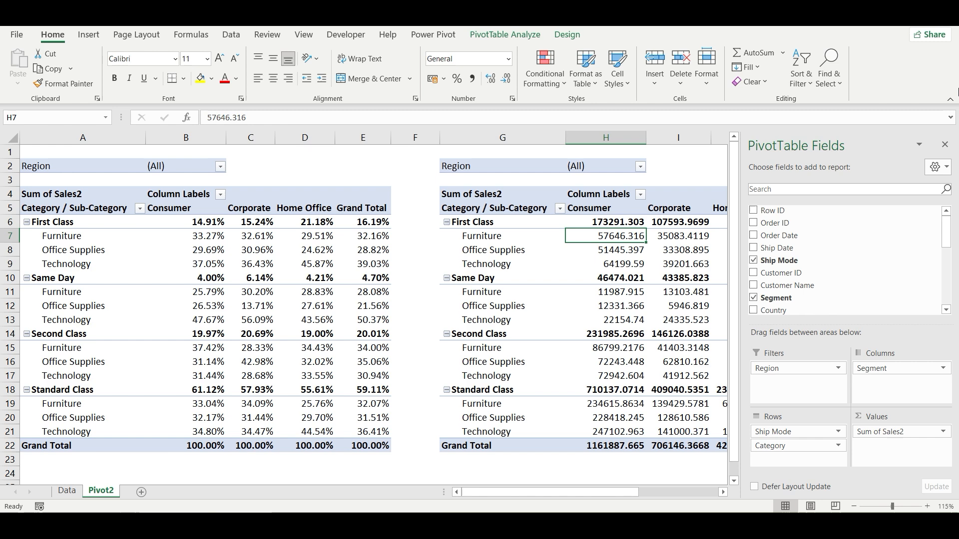
{"action": "left_click", "coordinate": [942, 144]}
{"action": "left_click", "coordinate": [601, 472]}
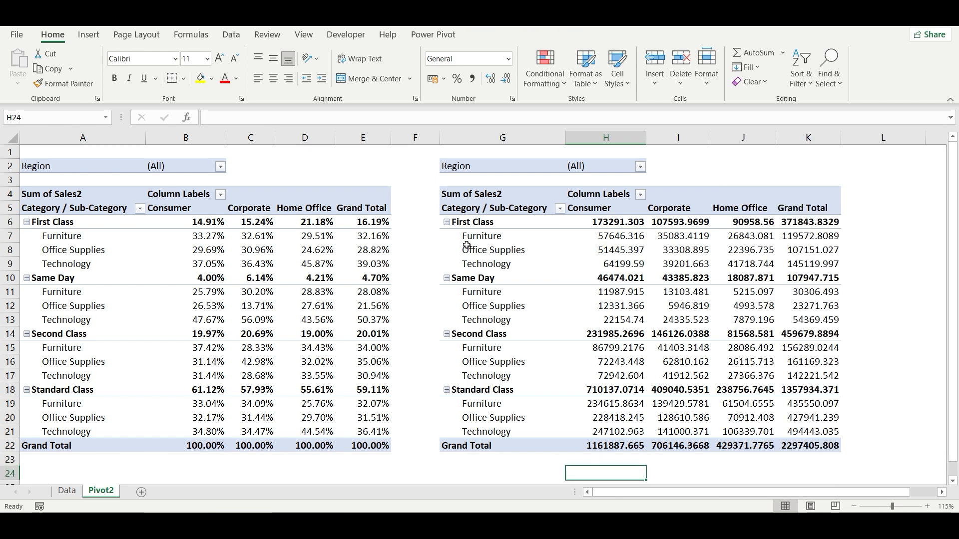
- Highlight the First Class Furniture row of the duplicated PivotTable in yellow, from its label through Grand Total
{"action": "left_click_drag", "start_coordinate": [467, 237], "coordinate": [803, 238]}
{"action": "left_click", "coordinate": [200, 80]}
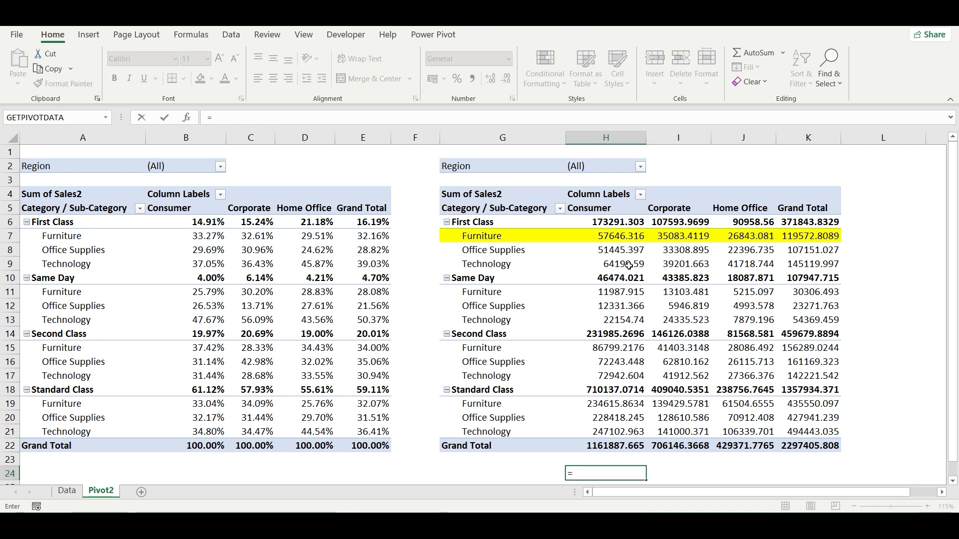
- Calculate Furniture's share of First Class with =H7/H6 in H24, formatted as a percentage and filled across to K24
{"action": "left_click", "coordinate": [617, 236]}
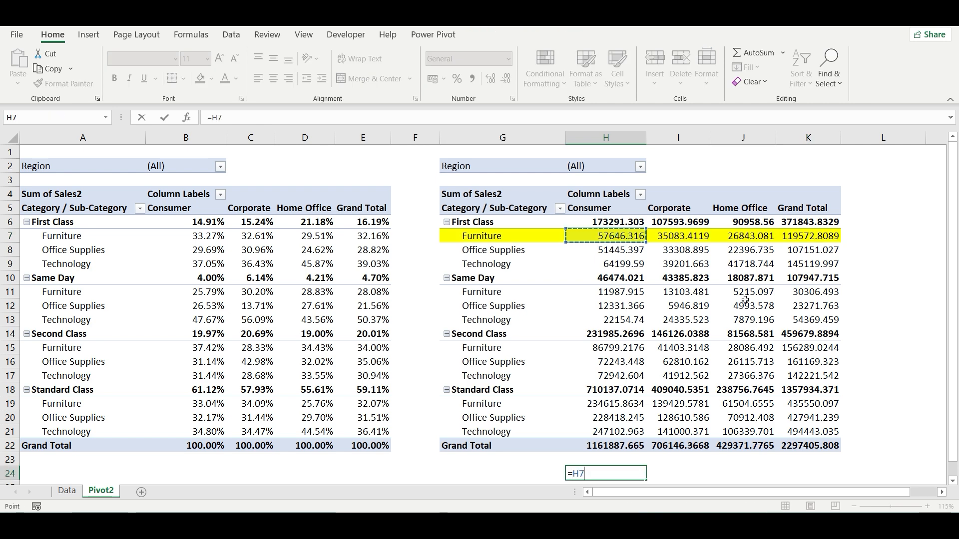
{"action": "type", "text": "/"}
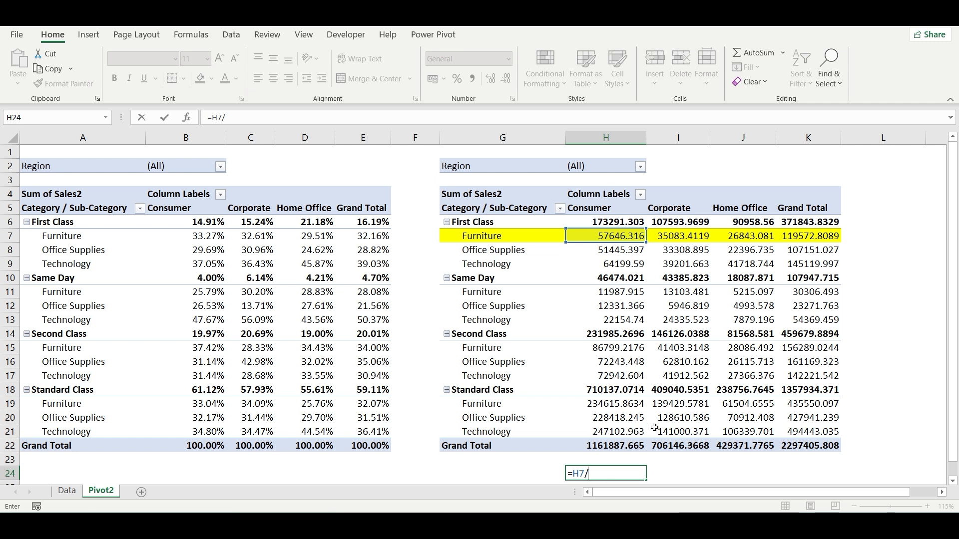
{"action": "key", "text": "BackSpace"}
{"action": "scroll", "coordinate": [622, 220], "scroll_direction": "down", "scroll_amount": 1}
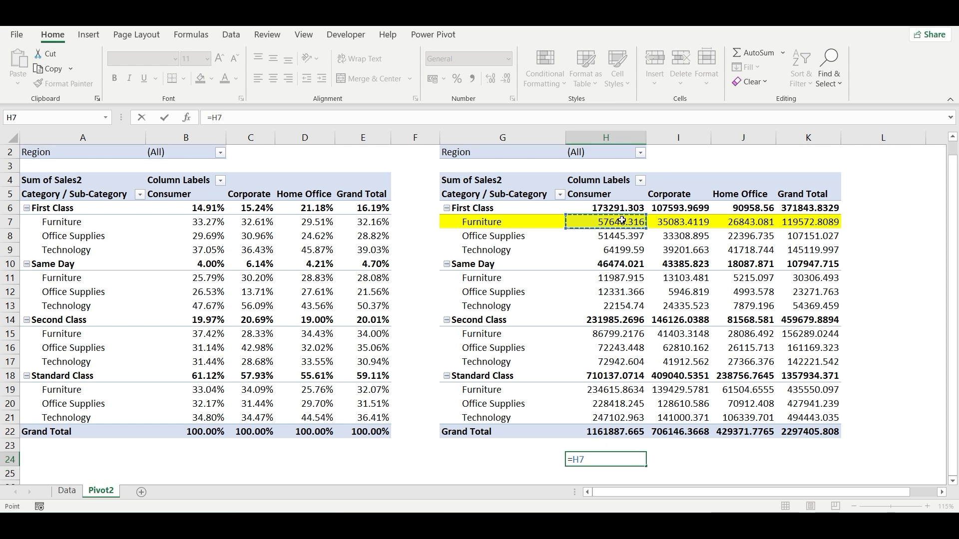
{"action": "type", "text": "/"}
{"action": "left_click", "coordinate": [619, 207]}
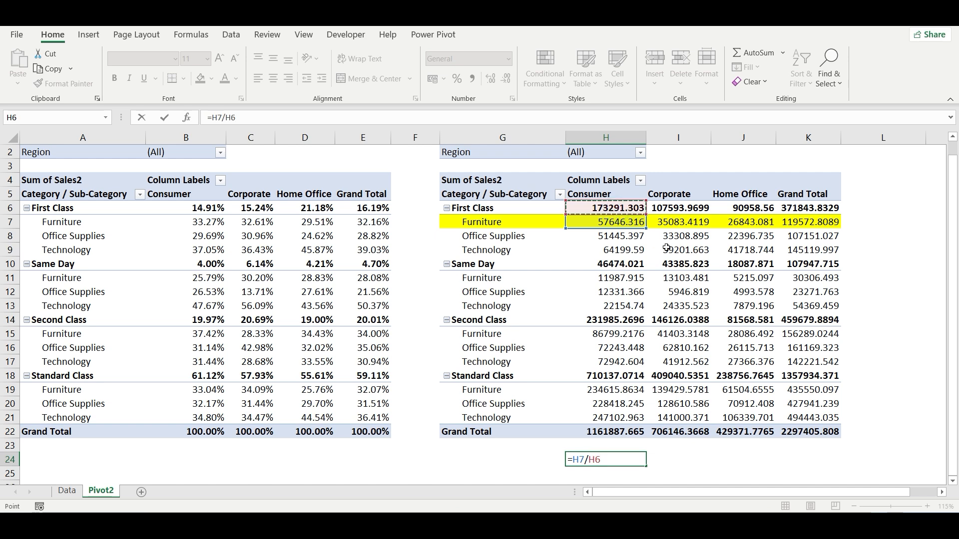
{"action": "key", "text": "Return"}
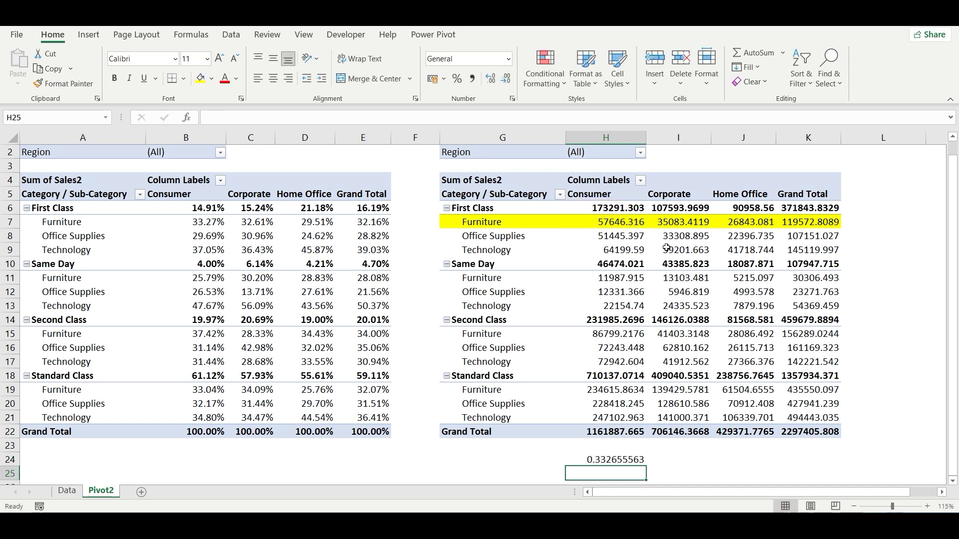
{"action": "key", "text": "Up"}
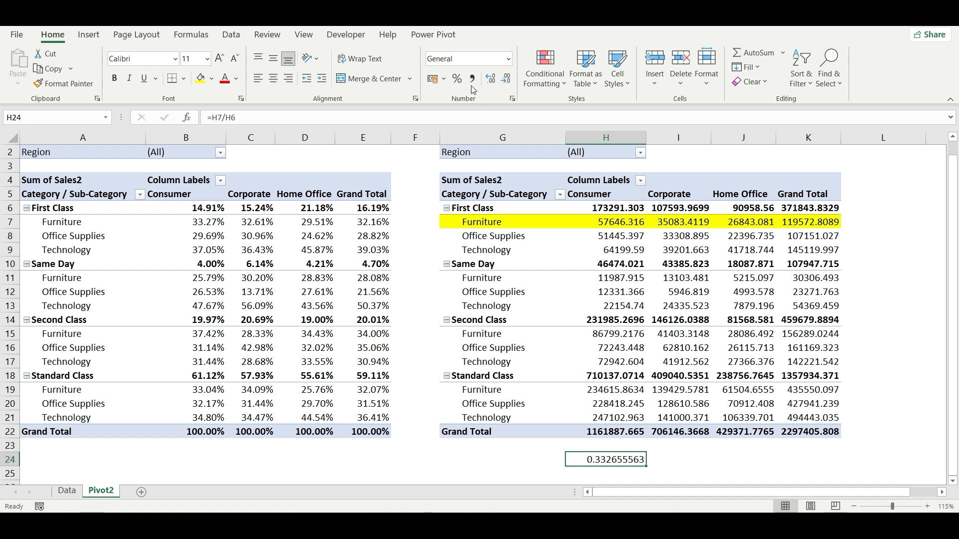
{"action": "left_click", "coordinate": [456, 78]}
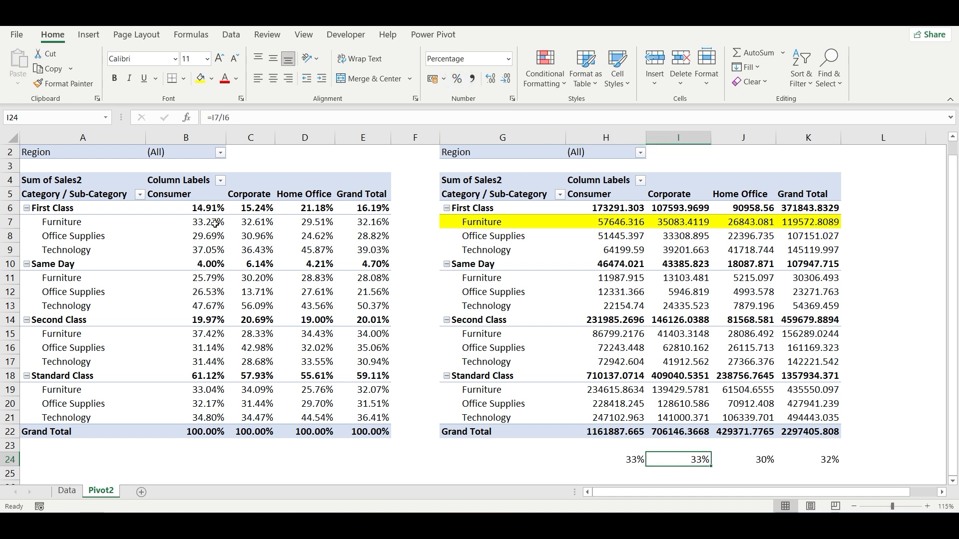
- Examine the First Class Consumer percentages in the original PivotTable, comparing the three category rows with the First Class subtotal
{"action": "left_click_drag", "start_coordinate": [215, 223], "coordinate": [215, 249]}
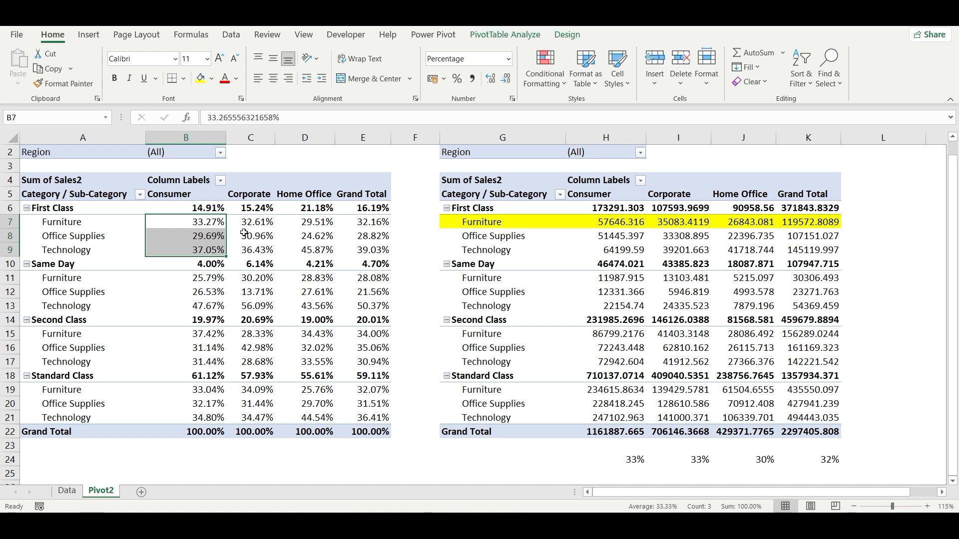
{"action": "left_click", "coordinate": [198, 225]}
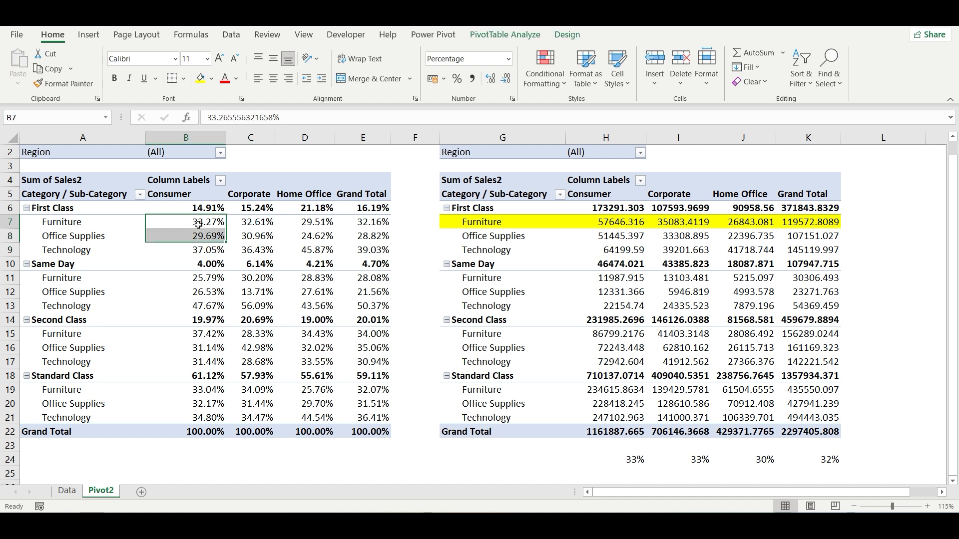
{"action": "key", "text": "shift+Down"}
{"action": "key", "text": "shift+Down"}
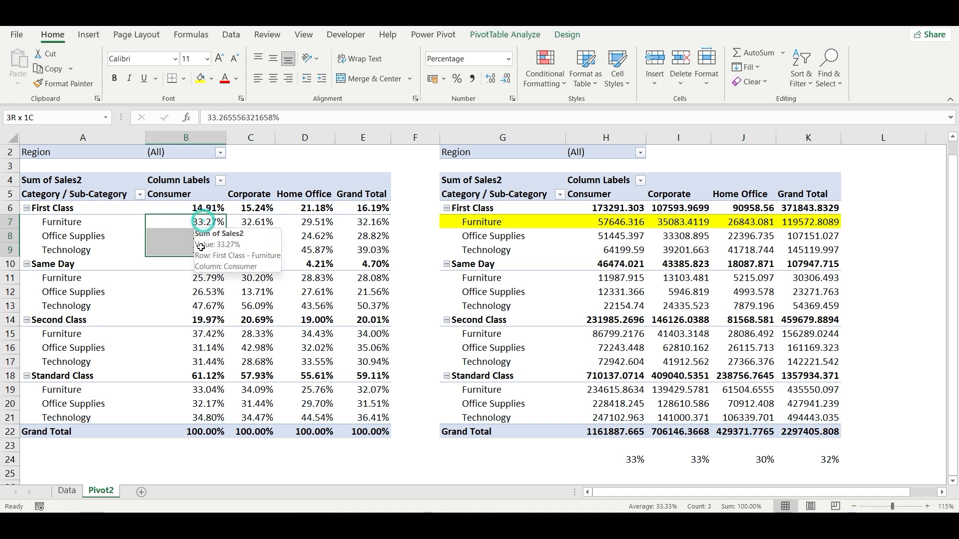
{"action": "left_click", "coordinate": [184, 210]}
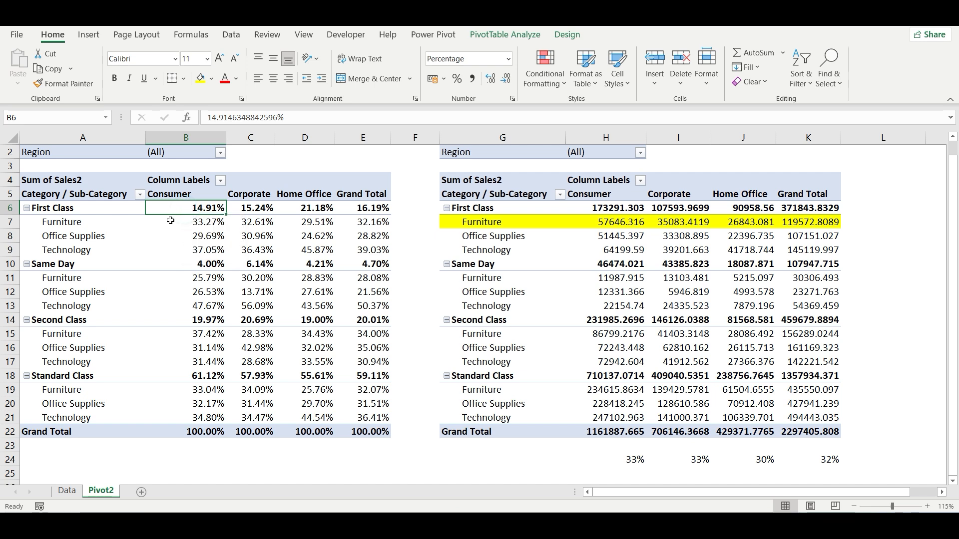
{"action": "left_click_drag", "start_coordinate": [181, 221], "coordinate": [183, 248]}
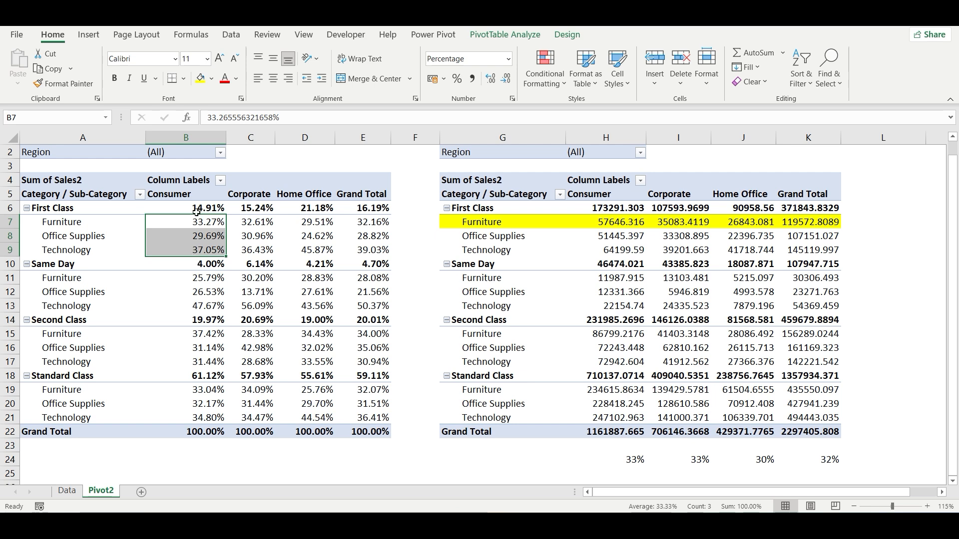
{"action": "left_click_drag", "start_coordinate": [206, 222], "coordinate": [203, 248]}
{"action": "left_click", "coordinate": [38, 204]}
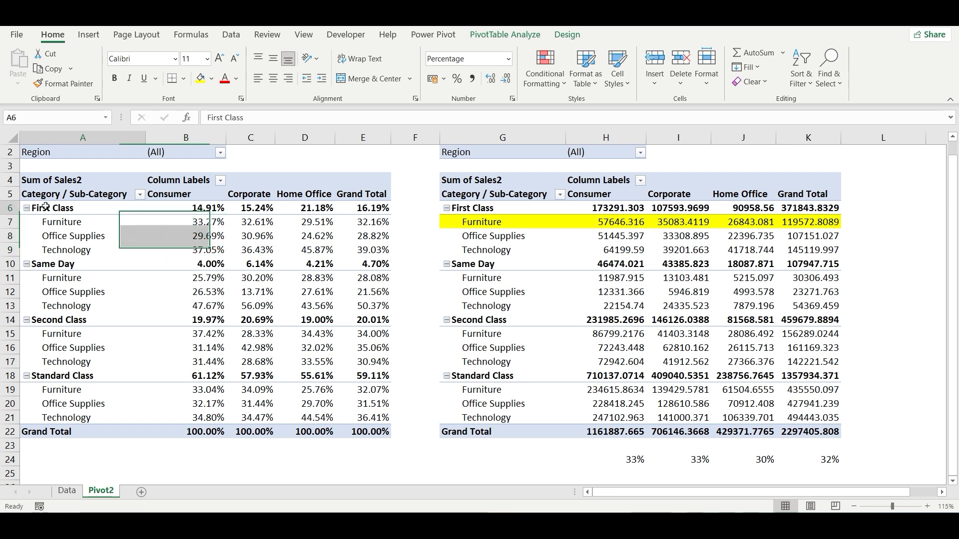
{"action": "left_click", "coordinate": [202, 210]}
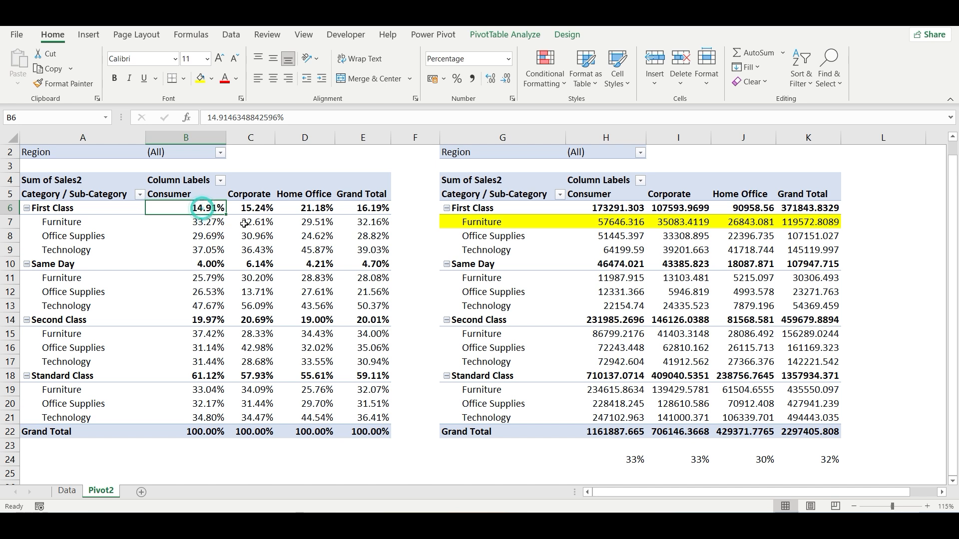
- Compare the First Class category percentages with their subtotals for the Corporate and Home Office segments
{"action": "left_click_drag", "start_coordinate": [244, 223], "coordinate": [246, 251]}
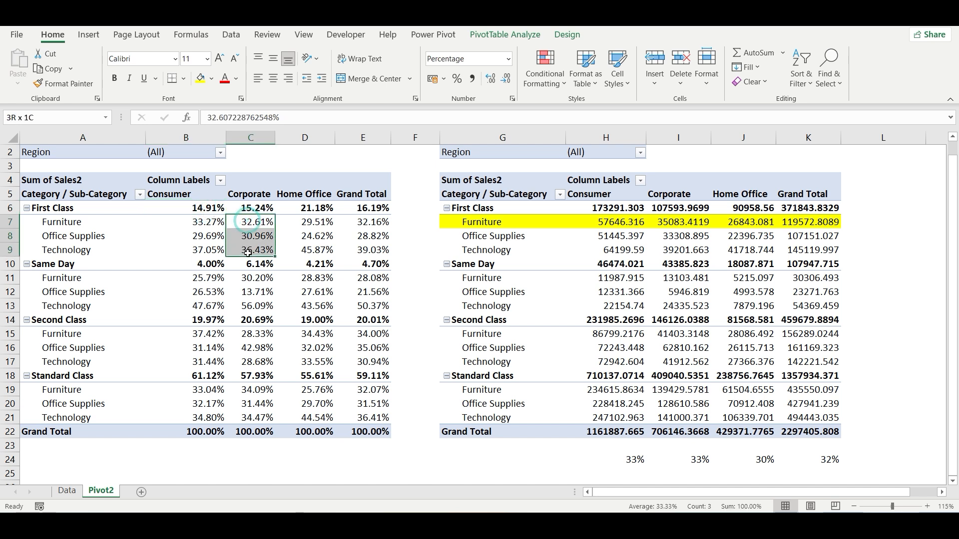
{"action": "left_click", "coordinate": [249, 207]}
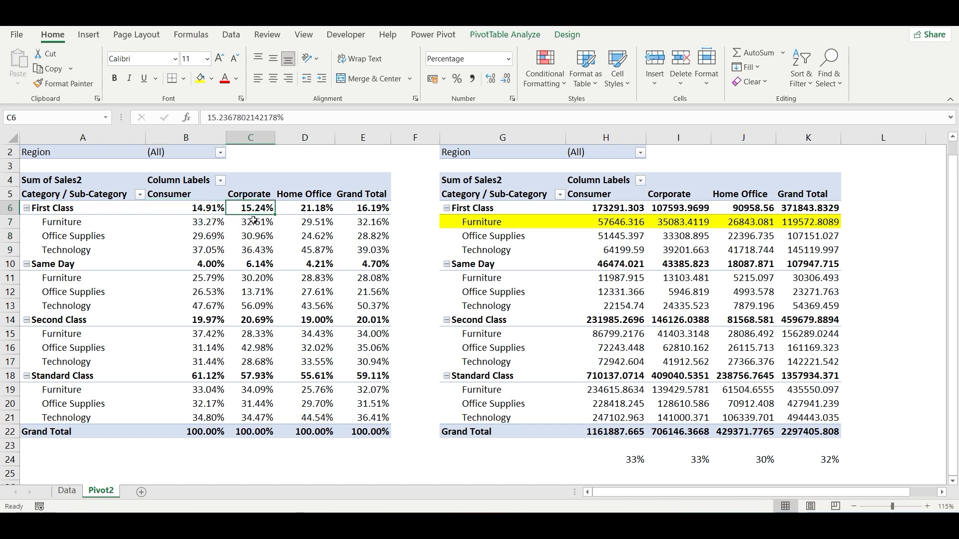
{"action": "left_click_drag", "start_coordinate": [254, 220], "coordinate": [254, 249]}
{"action": "left_click_drag", "start_coordinate": [303, 223], "coordinate": [304, 250]}
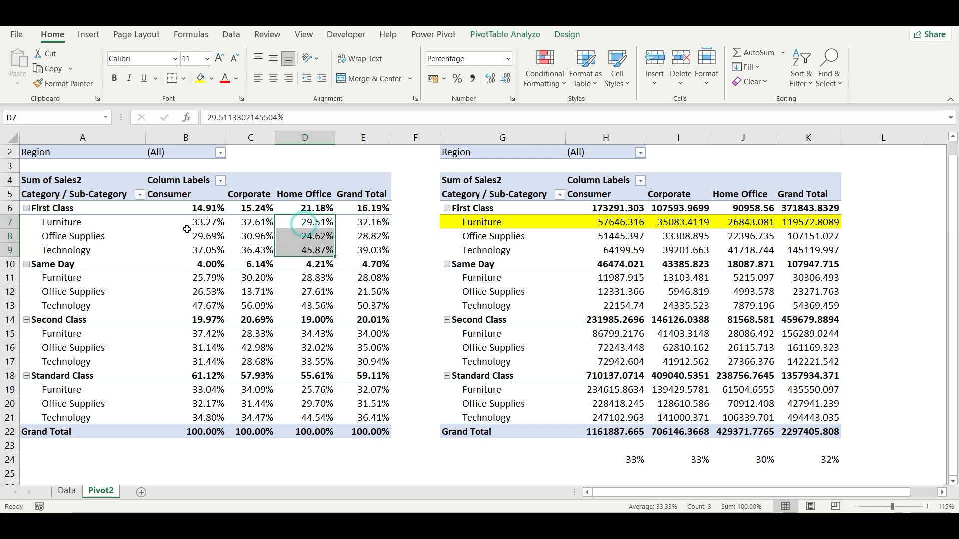
{"action": "left_click", "coordinate": [331, 211]}
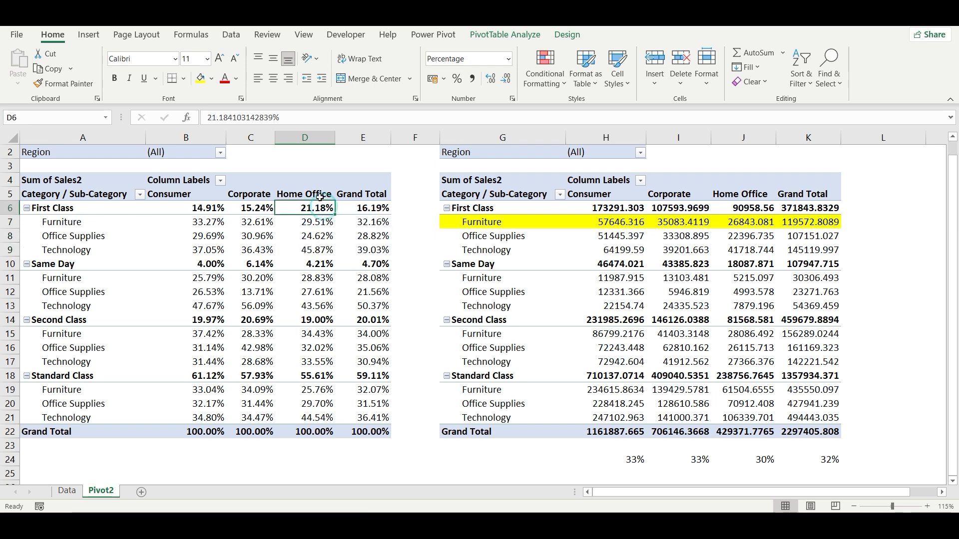
- Switch the original PivotTable's Sales values to % of Parent Column Total, and examine the First Class Consumer categories and Furniture row
{"action": "right_click", "coordinate": [314, 224]}
{"action": "mouse_move", "coordinate": [379, 362]}
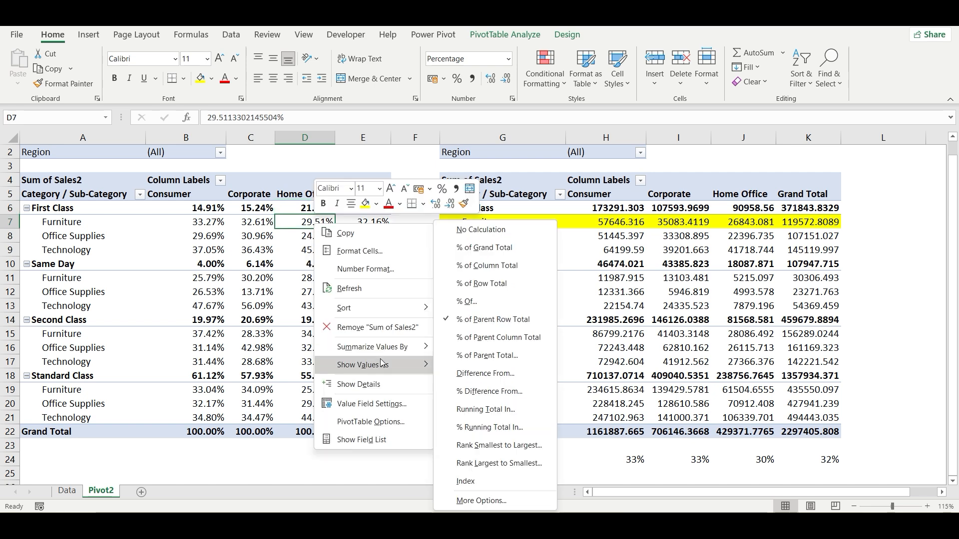
{"action": "left_click", "coordinate": [515, 343]}
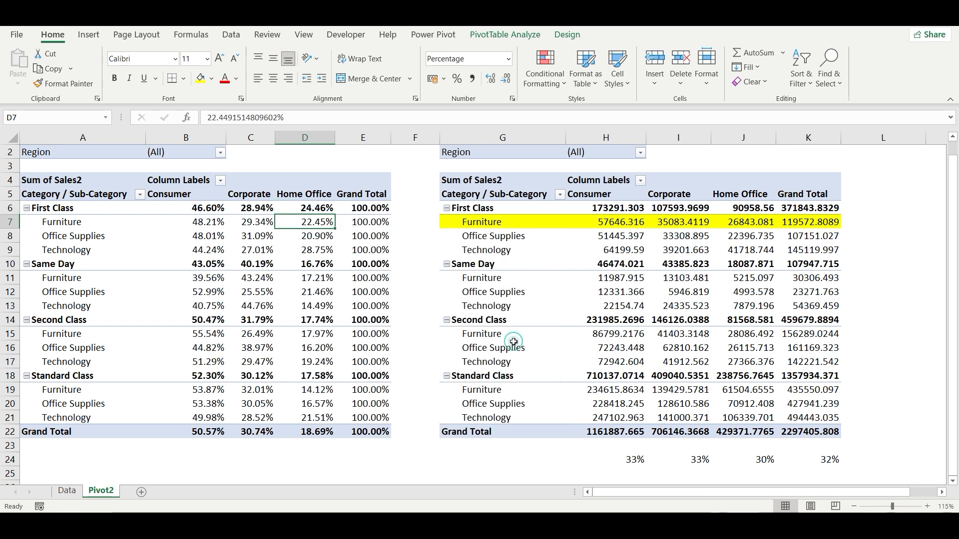
{"action": "left_click", "coordinate": [215, 265]}
{"action": "left_click", "coordinate": [196, 225]}
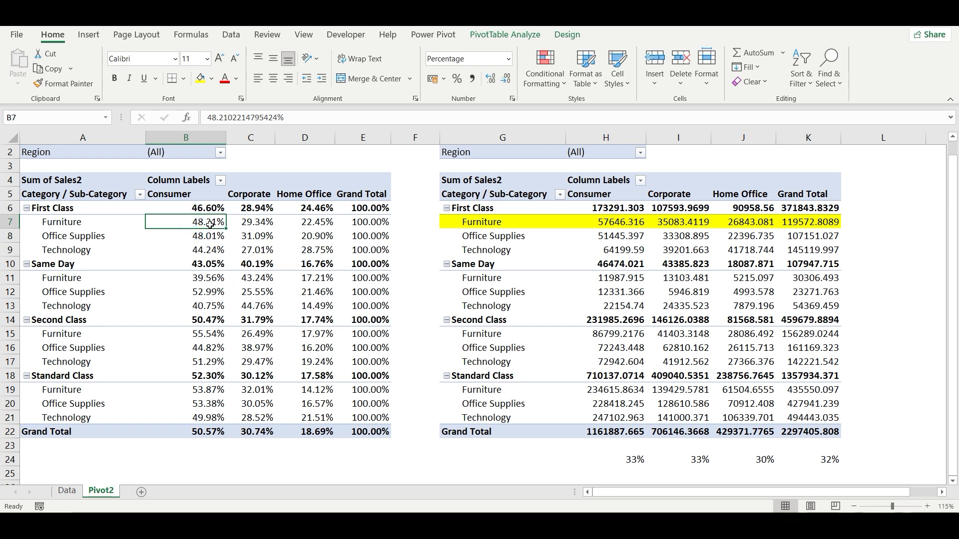
{"action": "left_click_drag", "start_coordinate": [210, 222], "coordinate": [208, 253]}
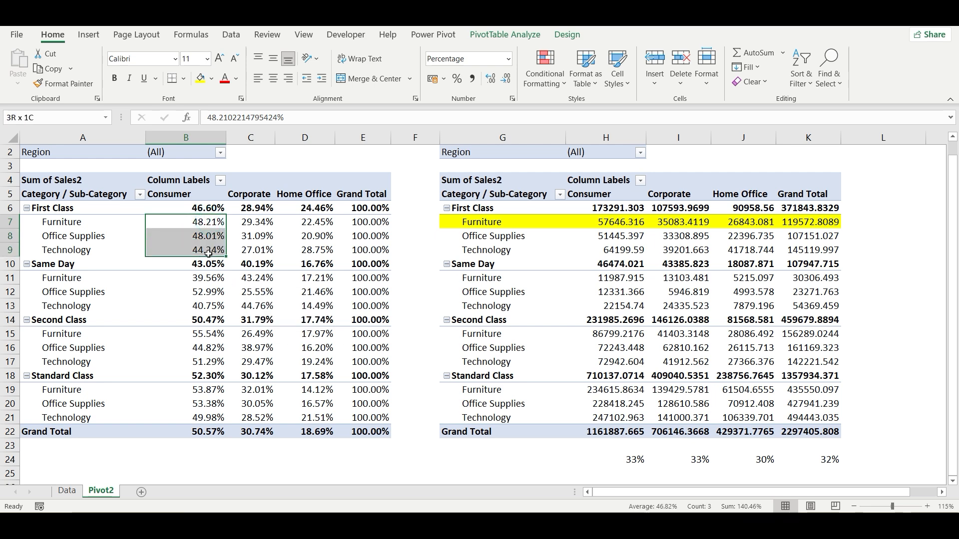
{"action": "left_click", "coordinate": [288, 247]}
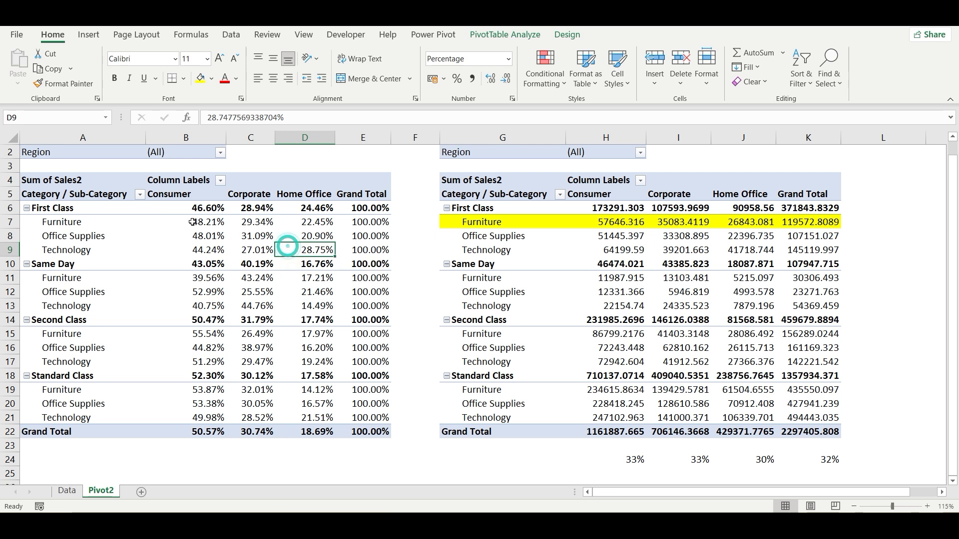
{"action": "left_click_drag", "start_coordinate": [189, 221], "coordinate": [295, 222]}
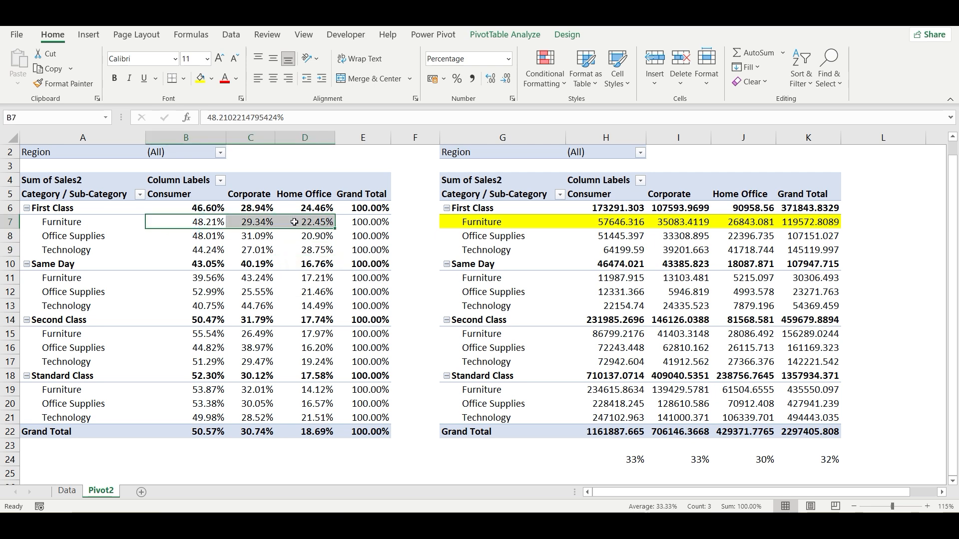
- Try showing the first pivot table's sales values as % of Row Total, and return them to % of Parent Column Total
{"action": "left_click", "coordinate": [369, 225]}
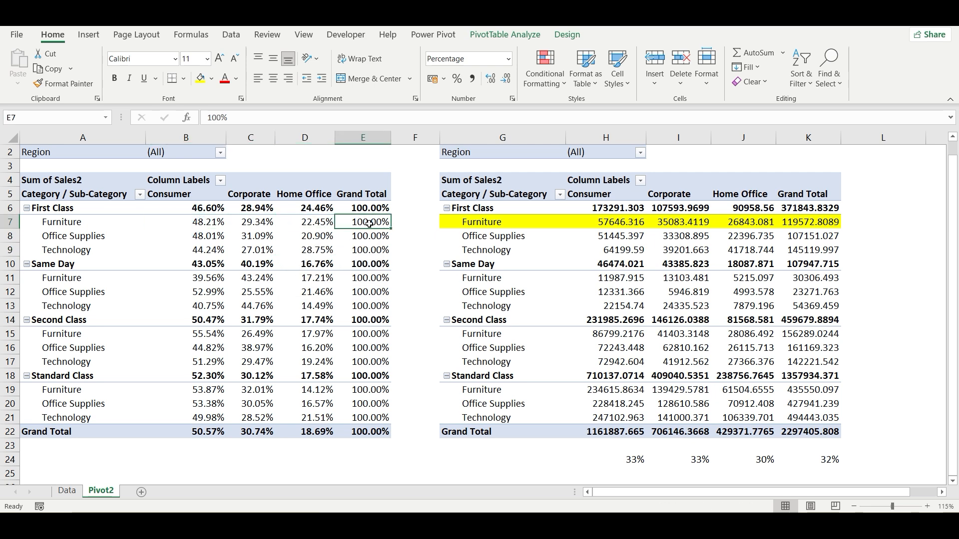
{"action": "right_click", "coordinate": [320, 223]}
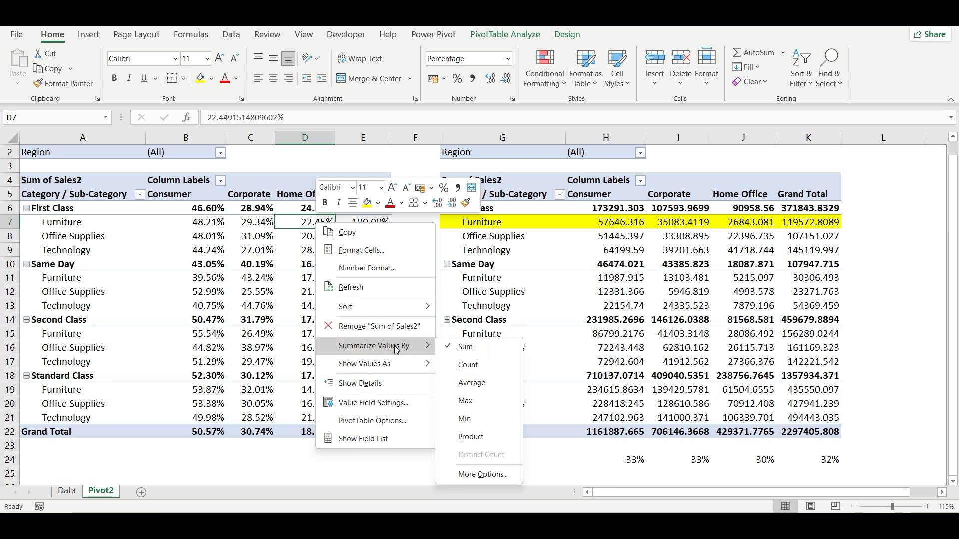
{"action": "mouse_move", "coordinate": [394, 363]}
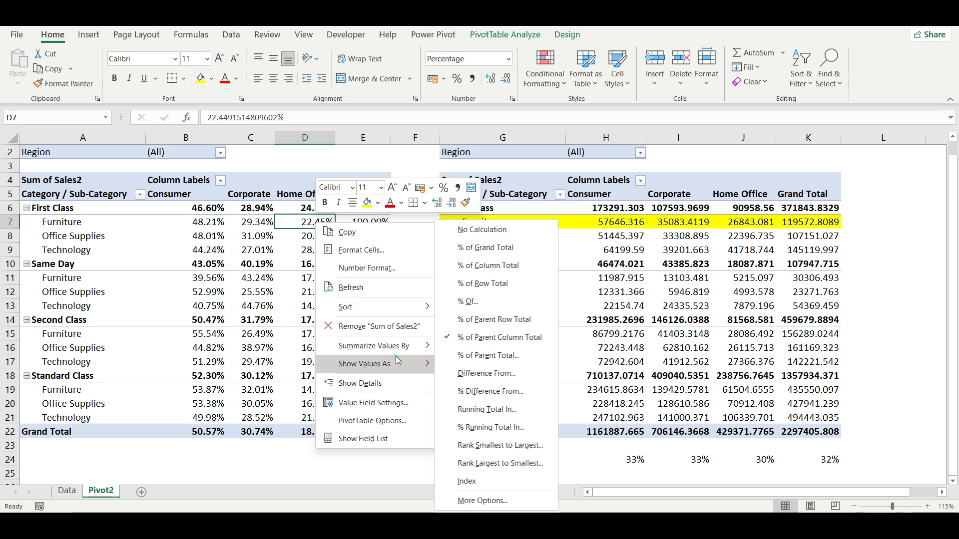
{"action": "left_click", "coordinate": [484, 283]}
{"action": "right_click", "coordinate": [312, 224]}
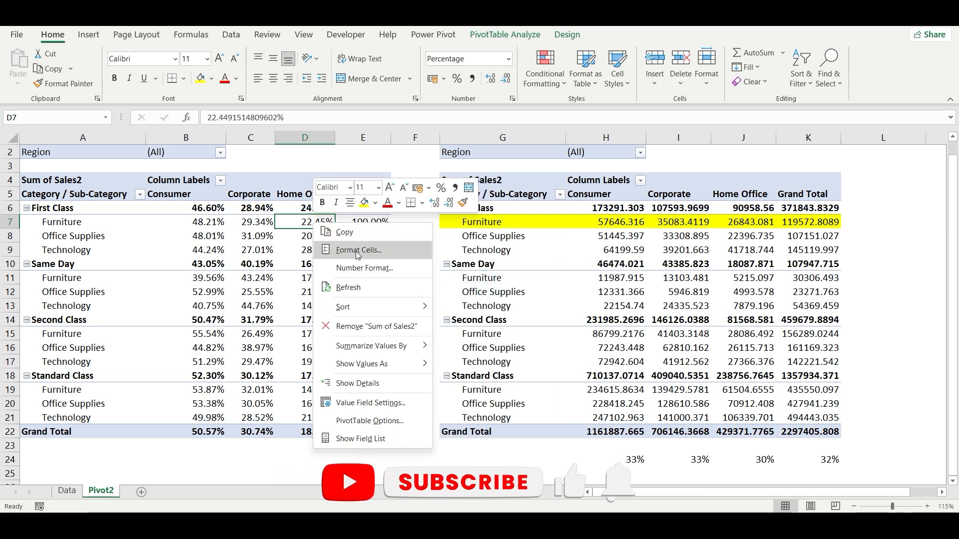
{"action": "left_click", "coordinate": [398, 362]}
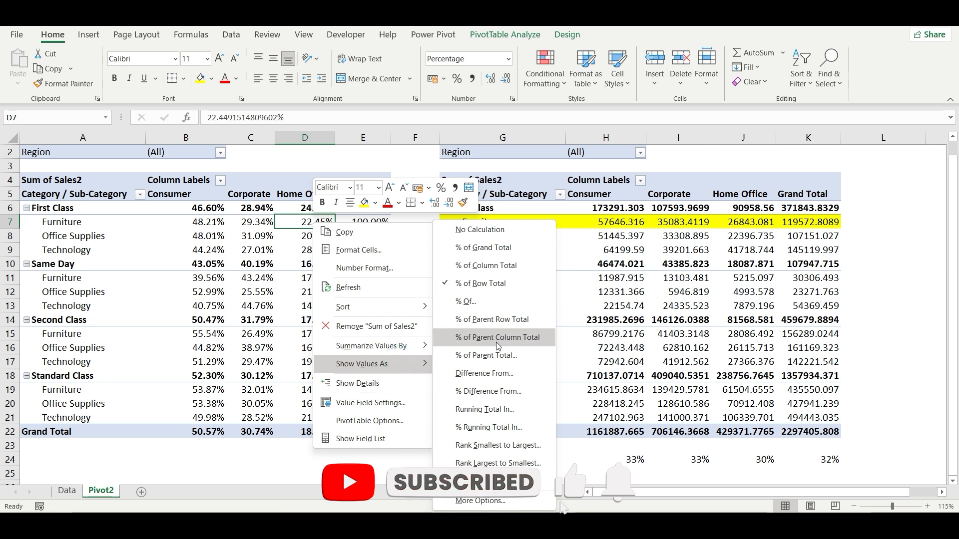
{"action": "left_click", "coordinate": [497, 342]}
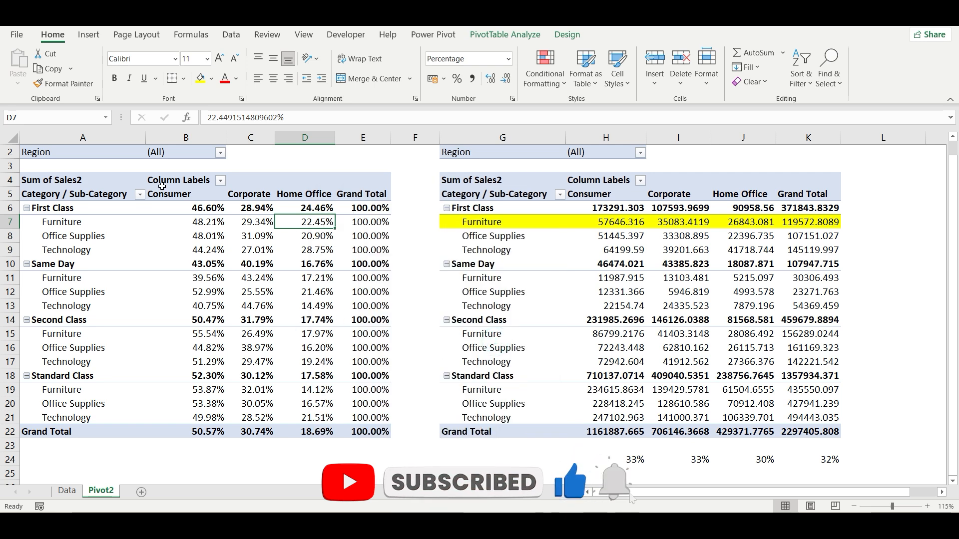
- Delete columns G to K, which hold the second pivot table with the plain sales sums
{"action": "left_click_drag", "start_coordinate": [185, 137], "coordinate": [350, 145]}
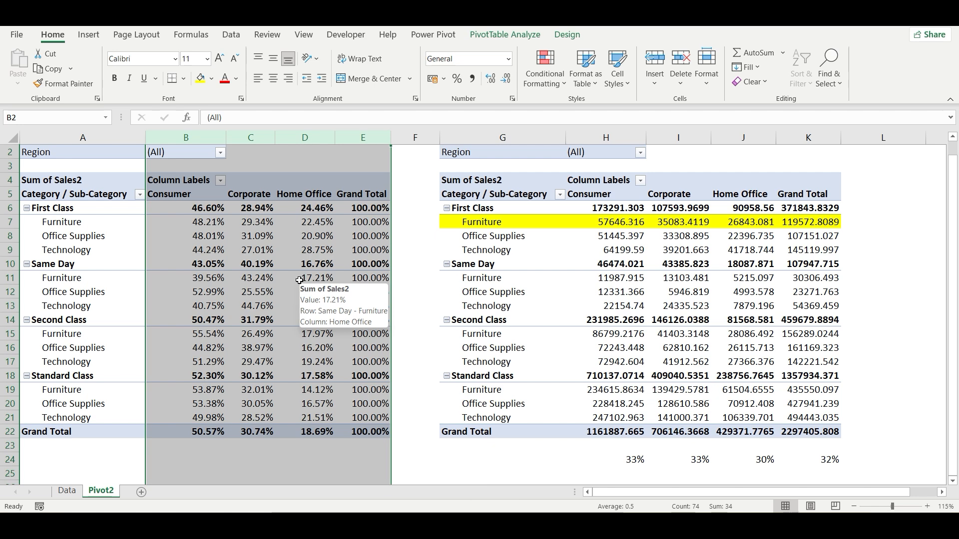
{"action": "left_click", "coordinate": [307, 235]}
{"action": "left_click_drag", "start_coordinate": [479, 135], "coordinate": [794, 159]}
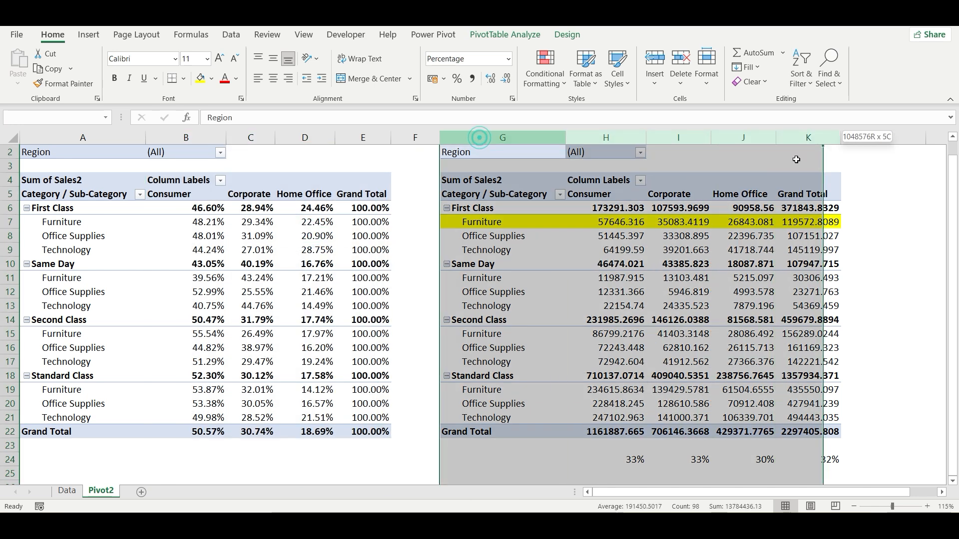
{"action": "key", "text": "Delete"}
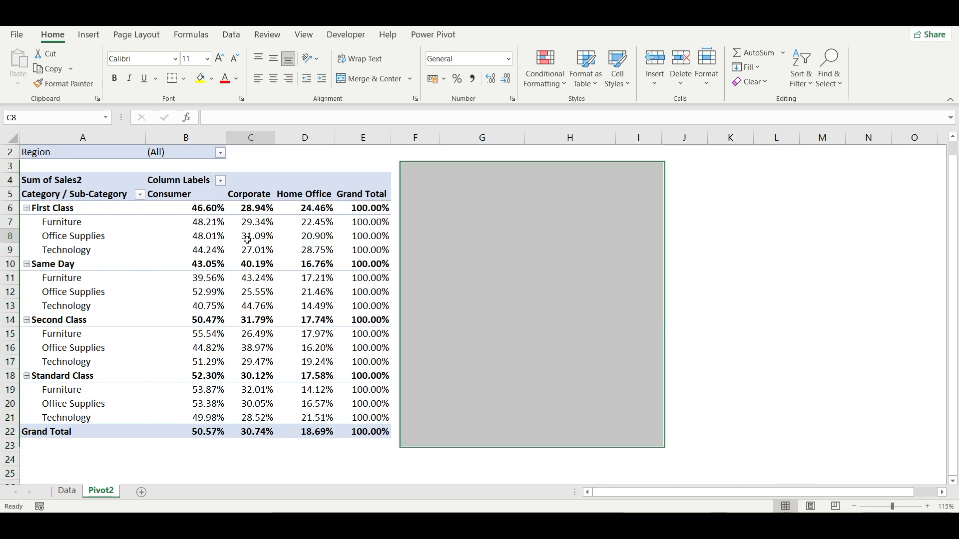
- Display the remaining pivot table's field list and move Category from Rows to Columns, beneath Segment
{"action": "left_click", "coordinate": [250, 236]}
{"action": "right_click", "coordinate": [248, 236]}
{"action": "right_click", "coordinate": [208, 236]}
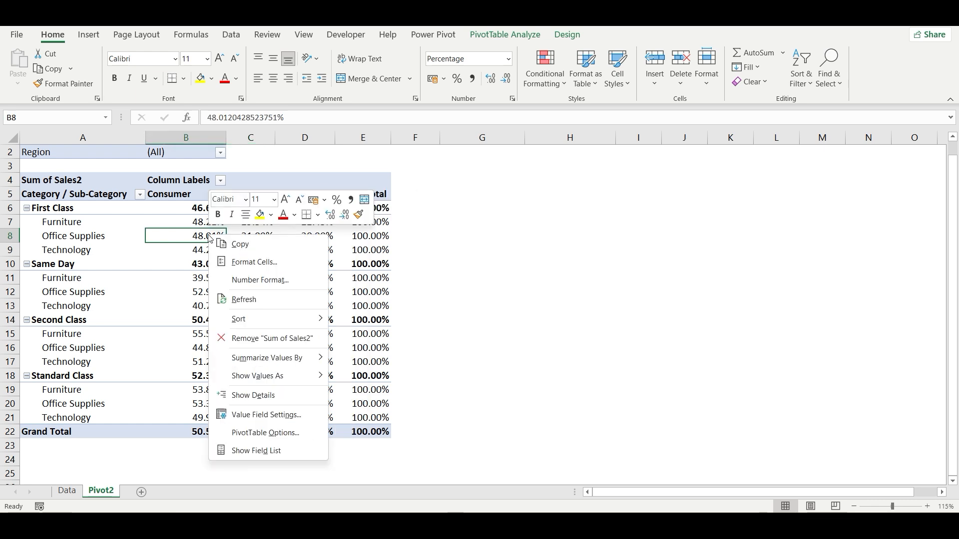
{"action": "left_click", "coordinate": [235, 451]}
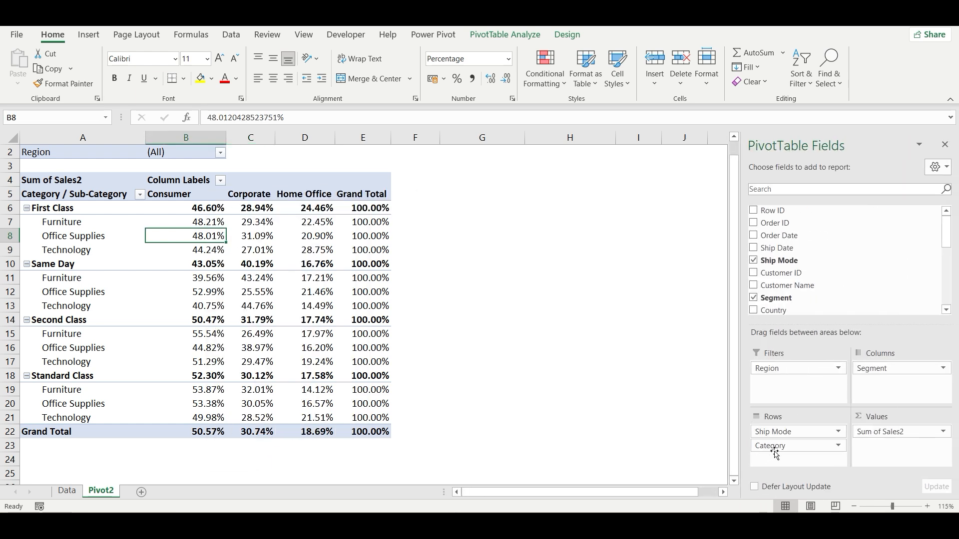
{"action": "left_click_drag", "start_coordinate": [774, 445], "coordinate": [904, 385]}
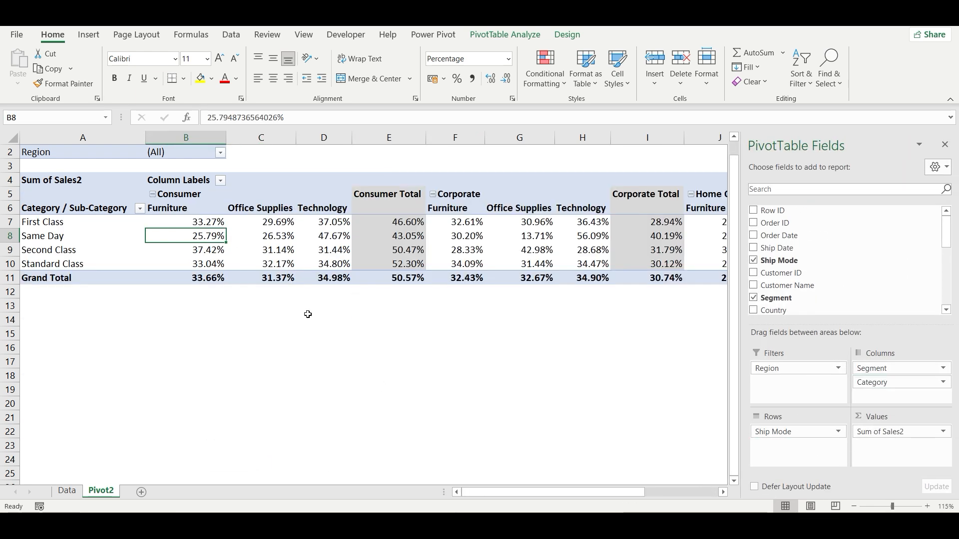
{"action": "left_click", "coordinate": [398, 360]}
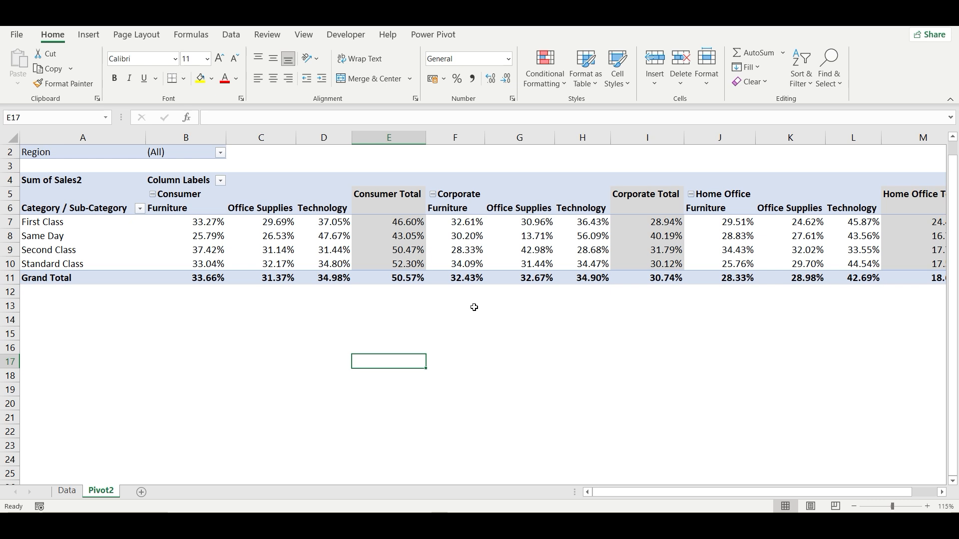
- View the First Class grand total in N7 and close the PivotTable field list
{"action": "left_click_drag", "start_coordinate": [685, 493], "coordinate": [723, 498]}
{"action": "left_click", "coordinate": [884, 223]}
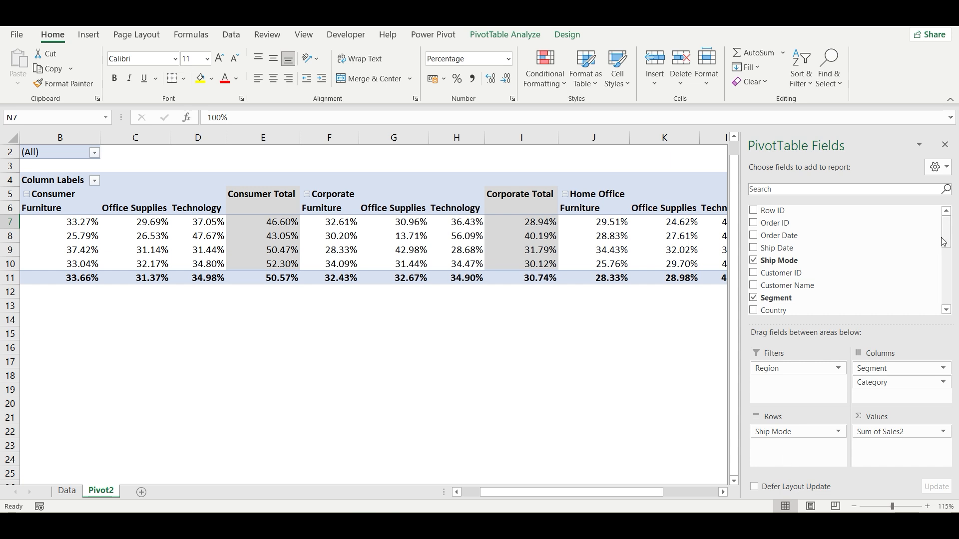
{"action": "left_click", "coordinate": [944, 144]}
{"action": "left_click_drag", "start_coordinate": [740, 490], "coordinate": [715, 491]}
- Select the First Class percentages for the three Consumer categories, B7:D7, to check their sum
{"action": "left_click_drag", "start_coordinate": [200, 222], "coordinate": [318, 218]}
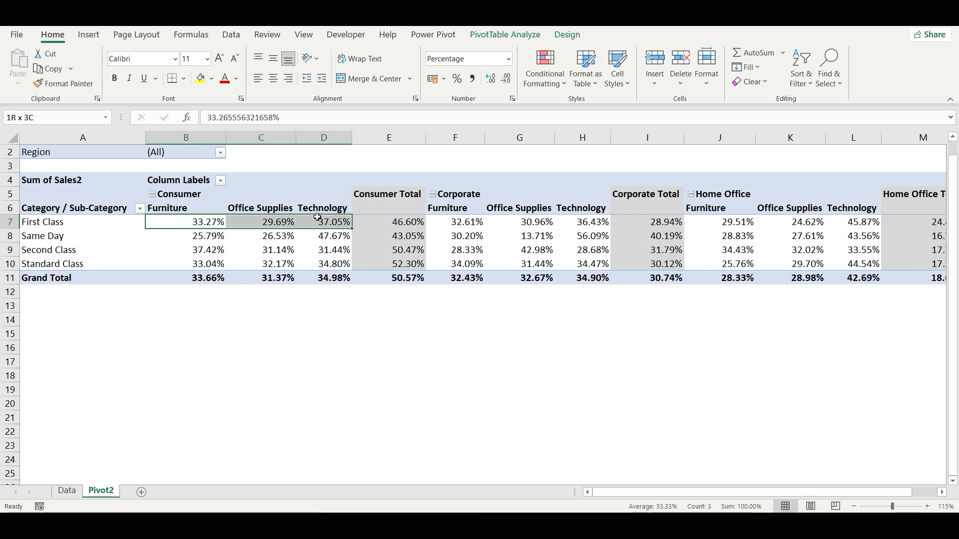
{"action": "left_click", "coordinate": [305, 350]}
{"action": "left_click", "coordinate": [205, 319]}
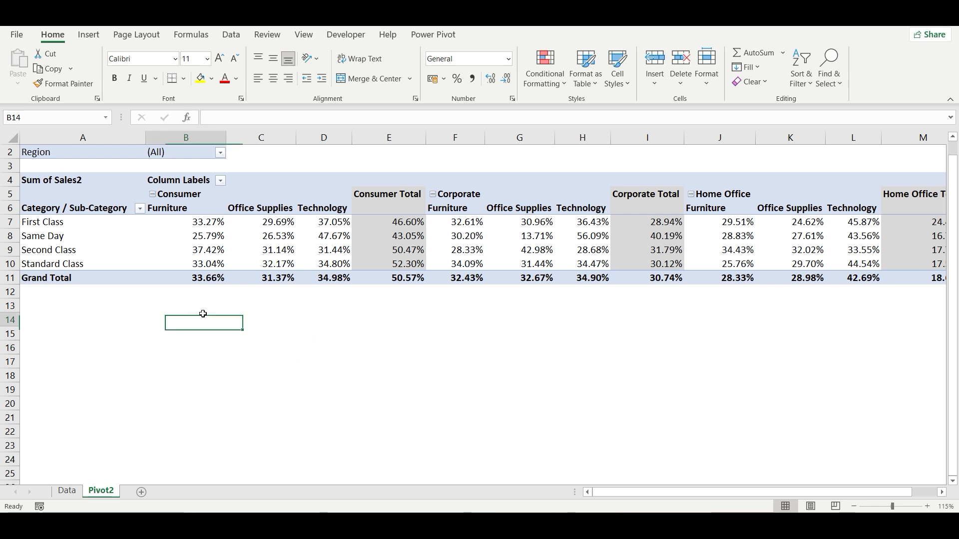
- Copy the pivot table in rows 2 to 11 and paste it below, starting at row 15
{"action": "left_click_drag", "start_coordinate": [10, 151], "coordinate": [56, 278]}
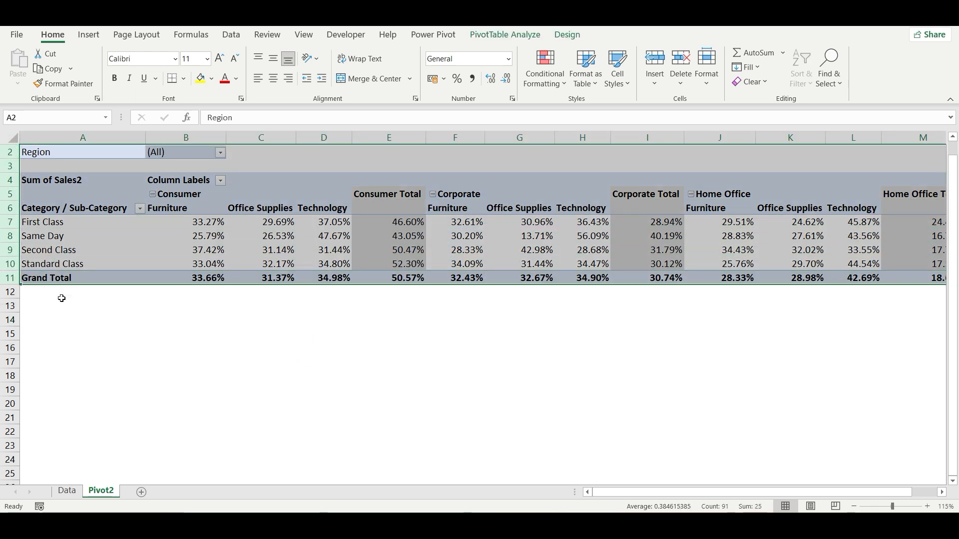
{"action": "key", "text": "ctrl+c"}
{"action": "left_click", "coordinate": [36, 337]}
{"action": "key", "text": "ctrl+v"}
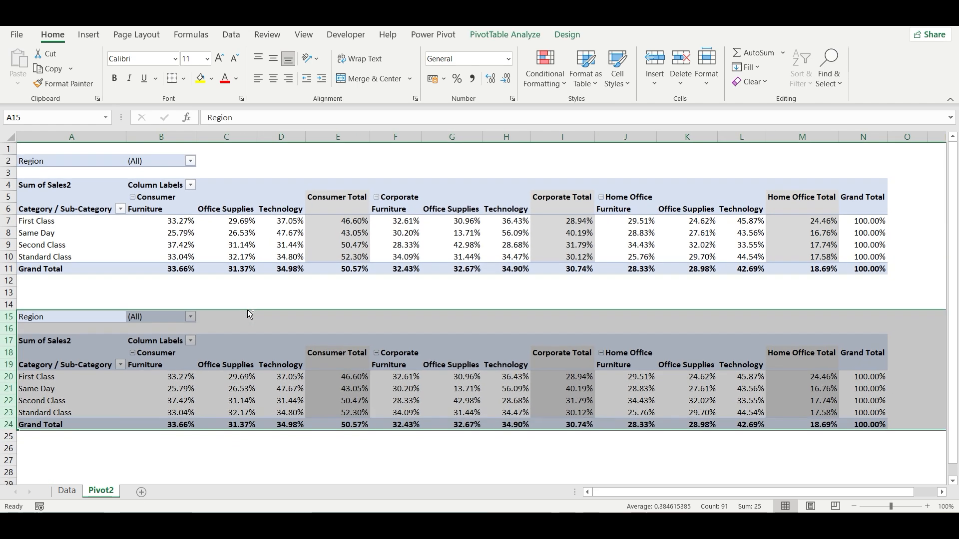
- Show the copied pivot table's sales values with No Calculation
{"action": "right_click", "coordinate": [224, 399]}
{"action": "key", "text": "Escape"}
{"action": "right_click", "coordinate": [268, 399]}
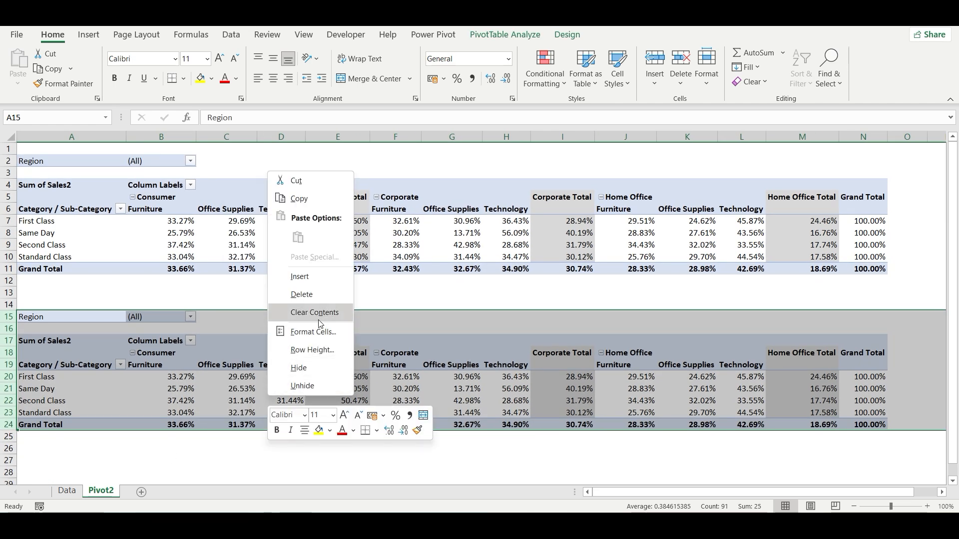
{"action": "left_click", "coordinate": [486, 386]}
{"action": "right_click", "coordinate": [494, 379]}
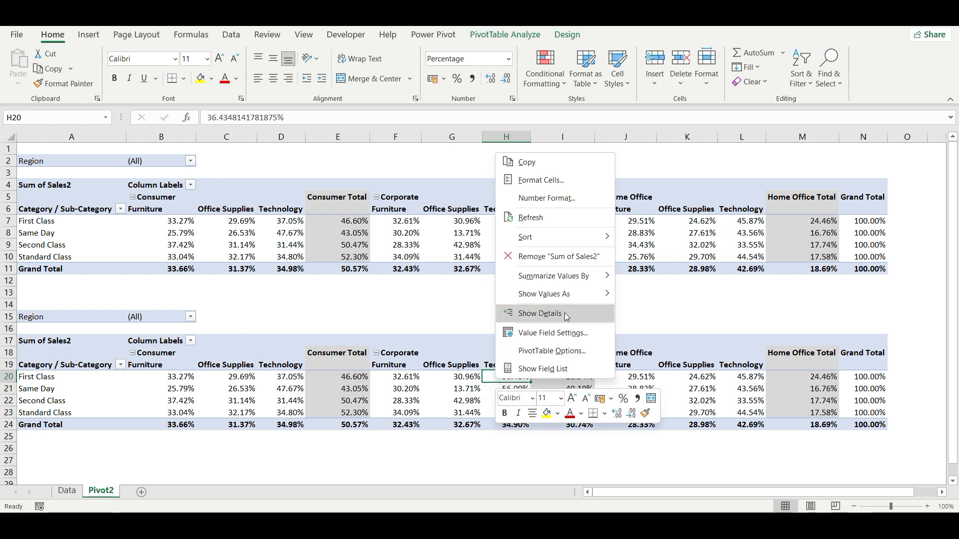
{"action": "mouse_move", "coordinate": [589, 293]}
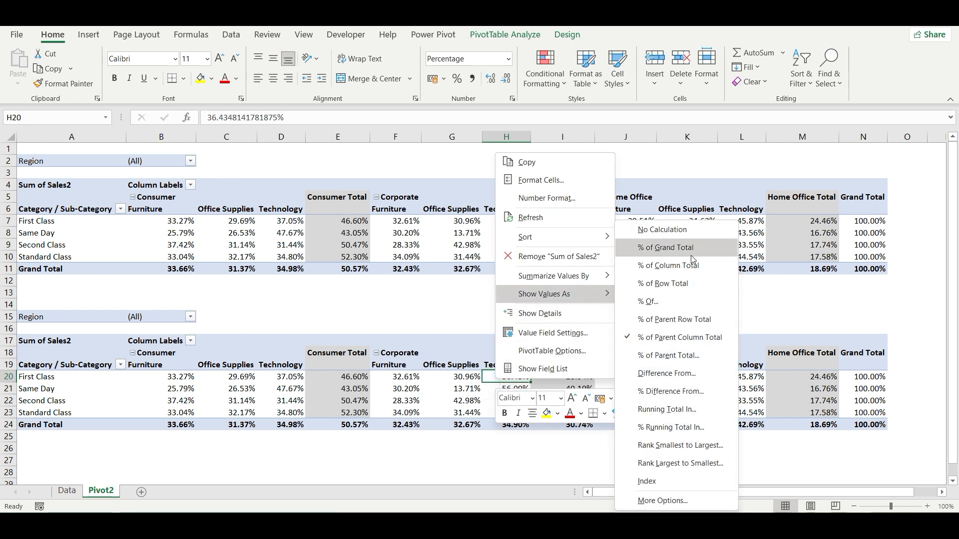
{"action": "left_click", "coordinate": [669, 227]}
- Enter the check formula =B20/E20 in B26 to divide First Class Consumer Furniture sales by the Consumer Total
{"action": "left_click", "coordinate": [161, 449]}
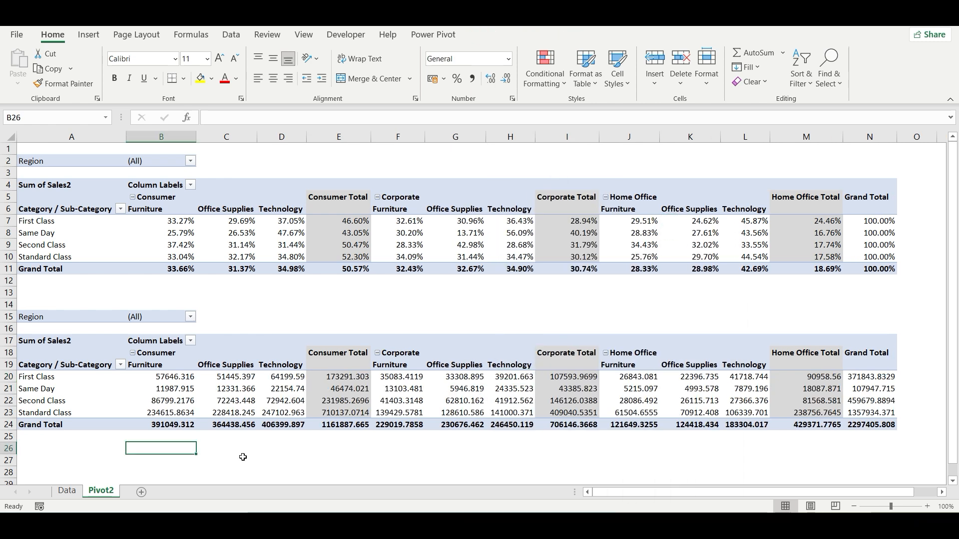
{"action": "type", "text": "="}
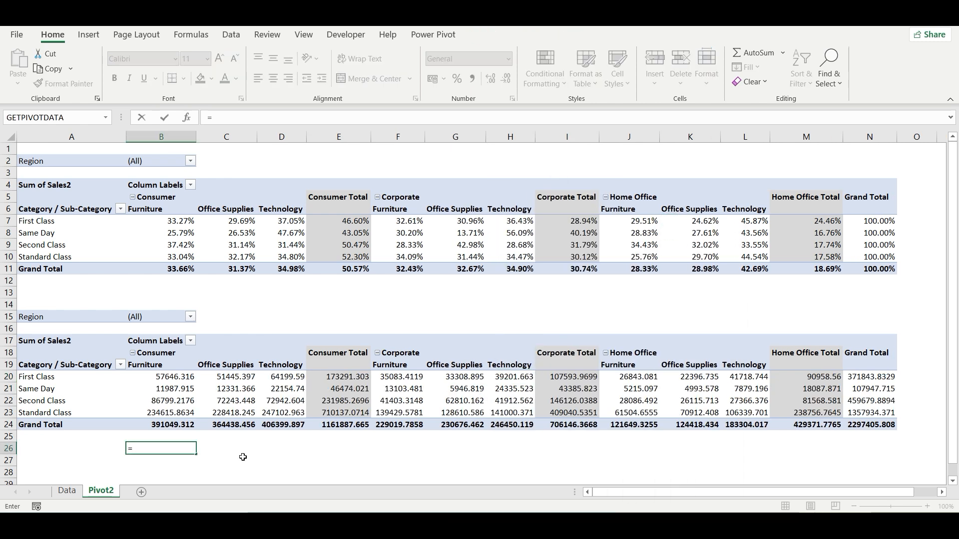
{"action": "left_click", "coordinate": [180, 379]}
{"action": "type", "text": "/"}
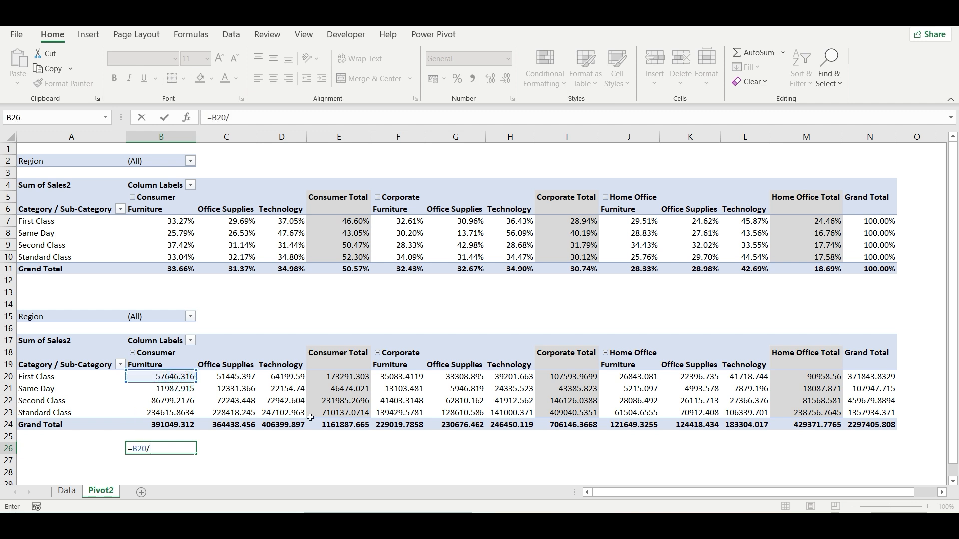
{"action": "left_click", "coordinate": [357, 380]}
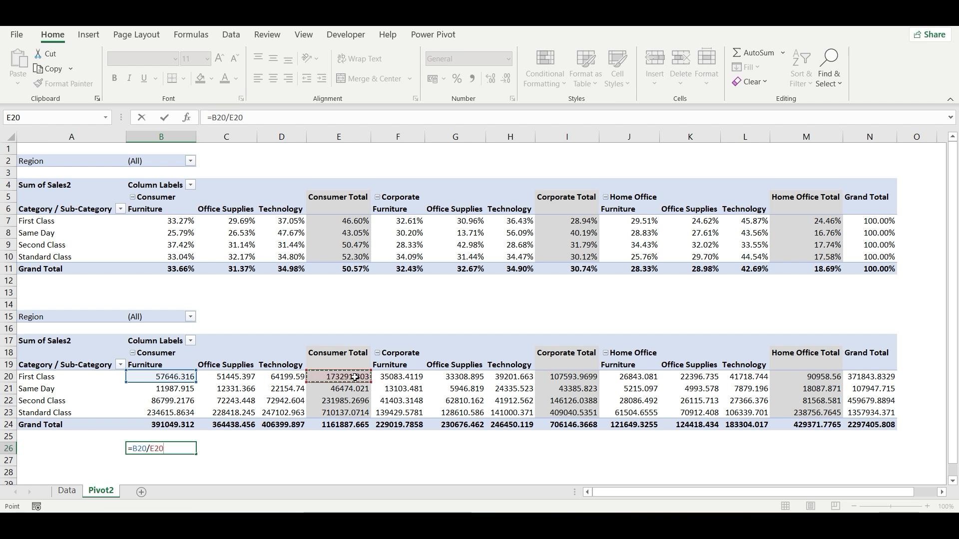
{"action": "key", "text": "Return"}
{"action": "key", "text": "Up"}
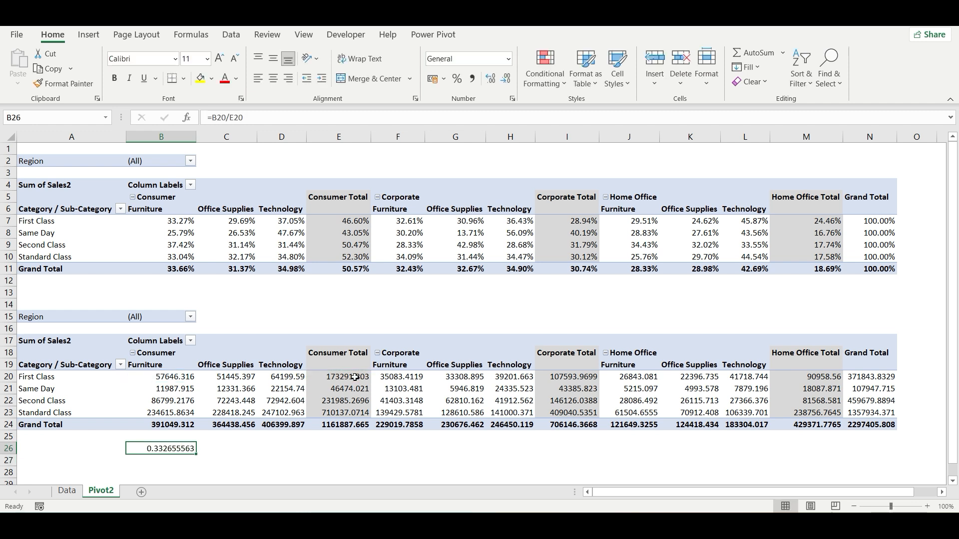
- Try showing the upper pivot table's values as % of Parent Row Total, check the Consumer Furniture column, and undo the change
{"action": "right_click", "coordinate": [453, 235]}
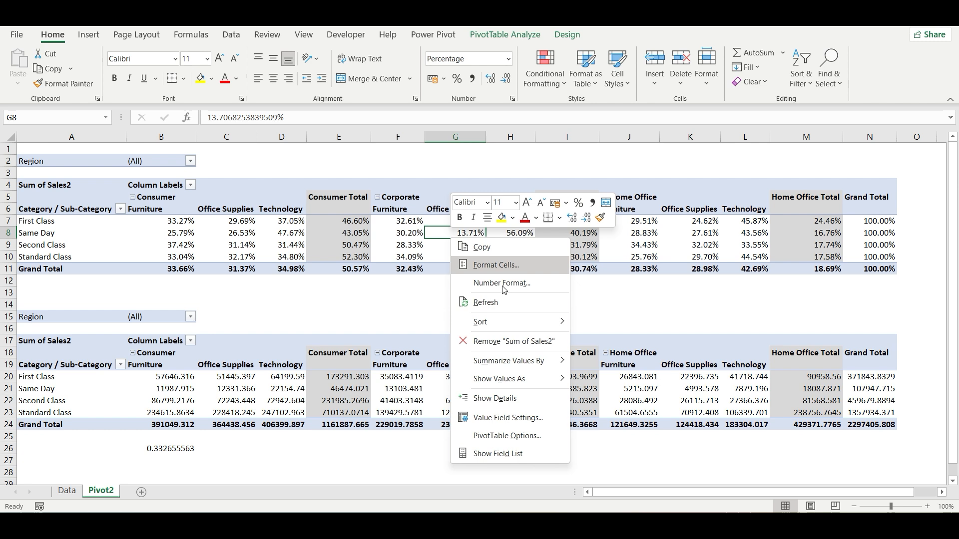
{"action": "left_click", "coordinate": [549, 379]}
{"action": "left_click", "coordinate": [649, 318]}
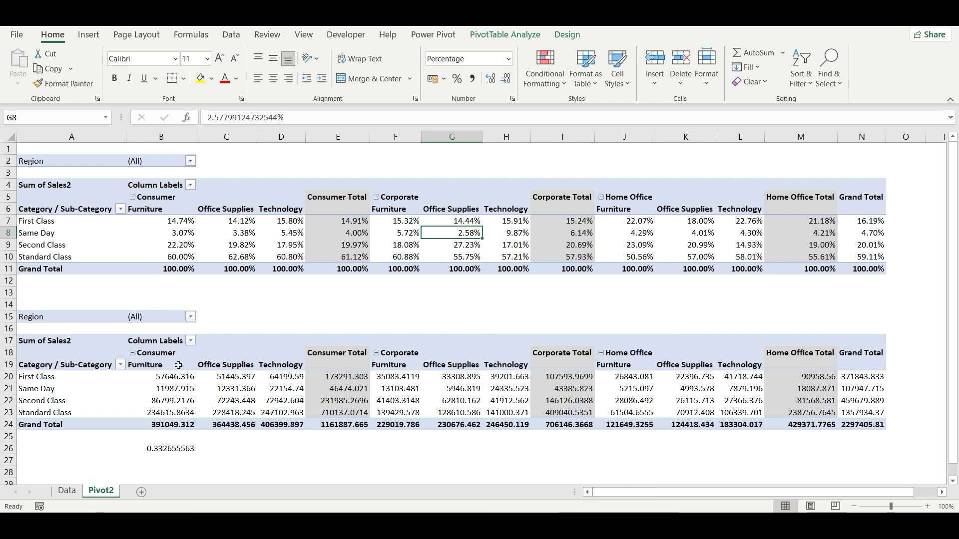
{"action": "left_click_drag", "start_coordinate": [185, 222], "coordinate": [184, 255]}
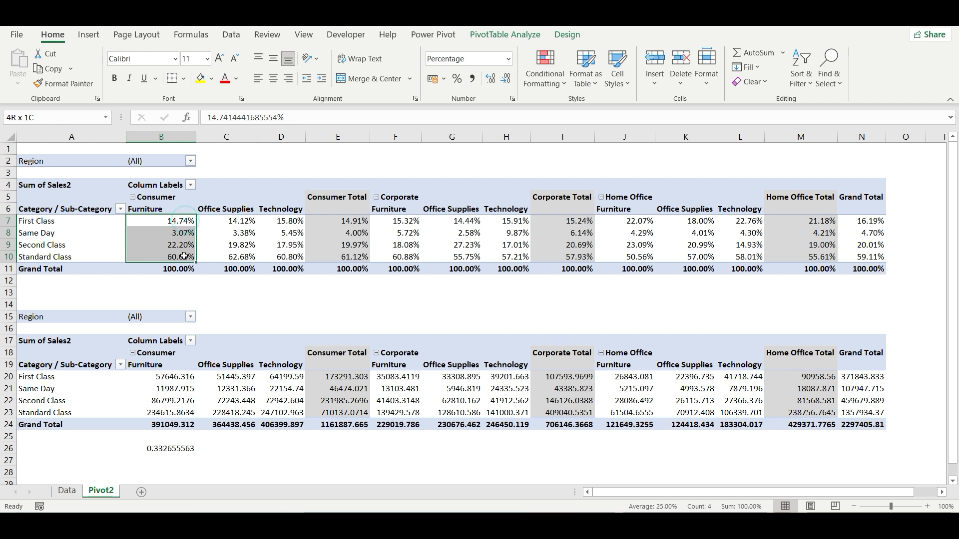
{"action": "key", "text": "ctrl+z"}
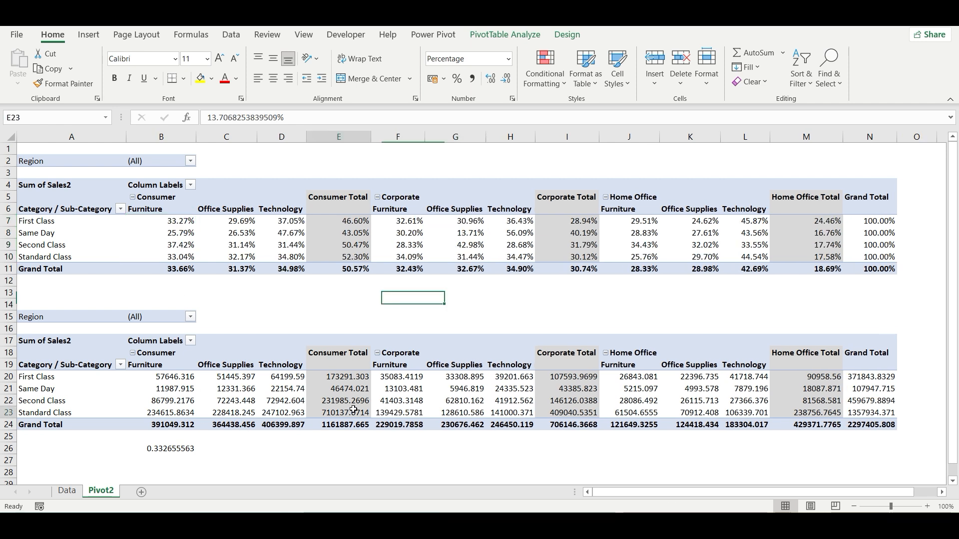
- Clear the check formula from cell B26
{"action": "left_click", "coordinate": [176, 449]}
{"action": "key", "text": "Delete"}
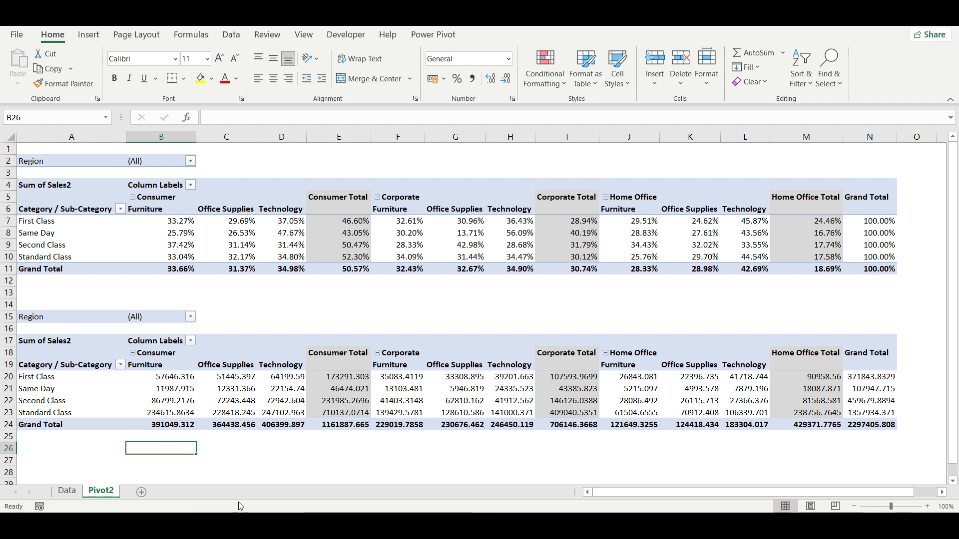
- Examine how the category headers are grouped under Consumer, Corporate and Home Office in the lower pivot table
{"action": "left_click_drag", "start_coordinate": [152, 368], "coordinate": [276, 365]}
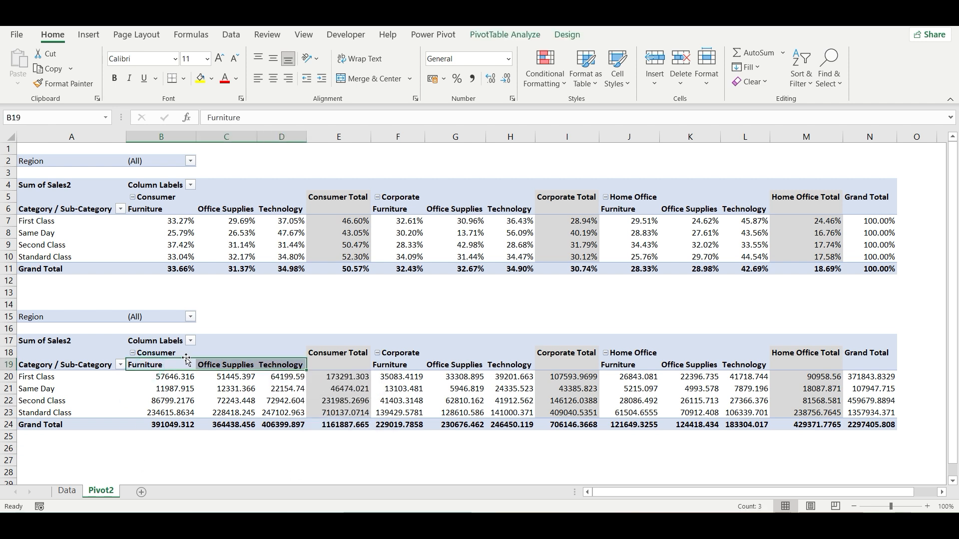
{"action": "left_click", "coordinate": [166, 353]}
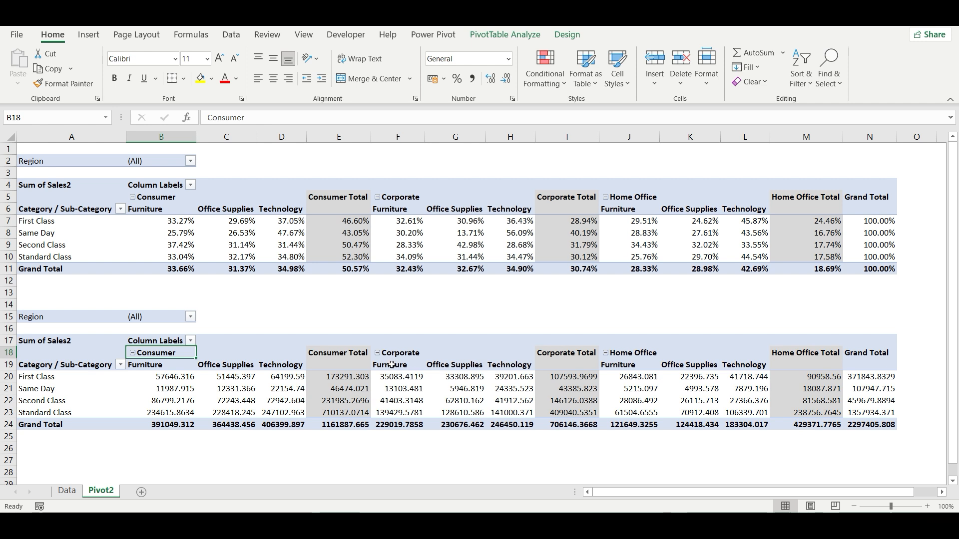
{"action": "left_click_drag", "start_coordinate": [392, 365], "coordinate": [509, 365]}
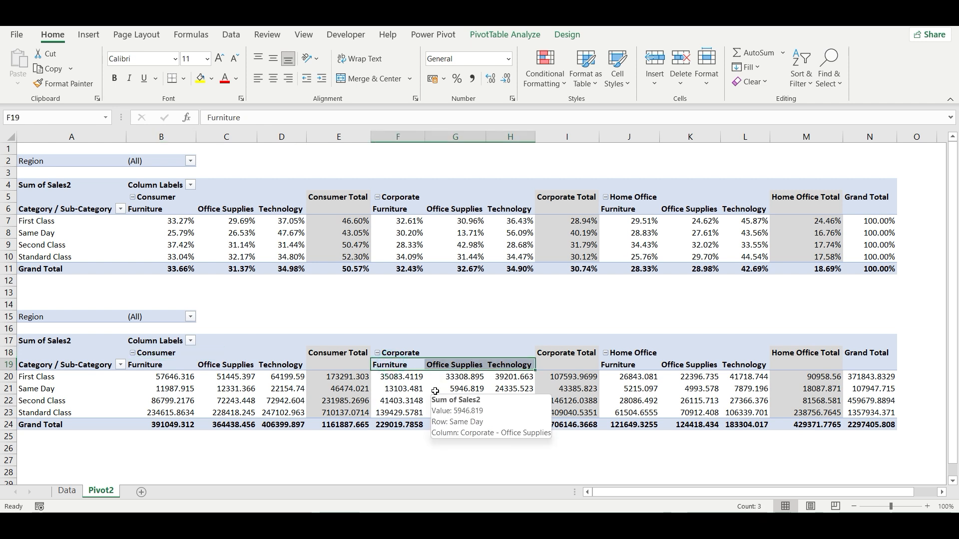
{"action": "left_click", "coordinate": [397, 352]}
{"action": "left_click_drag", "start_coordinate": [619, 365], "coordinate": [742, 364]}
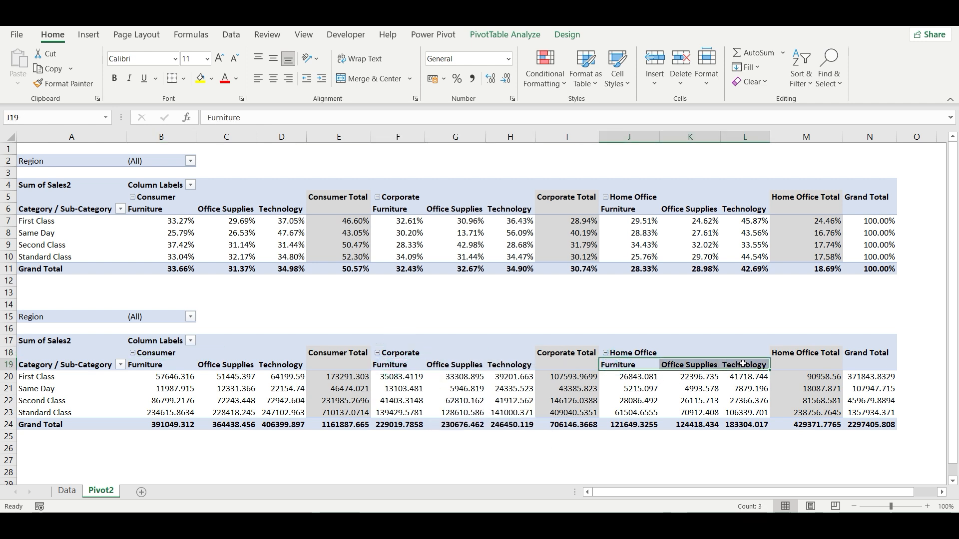
- Review the lower pivot table's calculation options and compare the First Class Consumer category sales with their Consumer Total
{"action": "key", "text": "Up"}
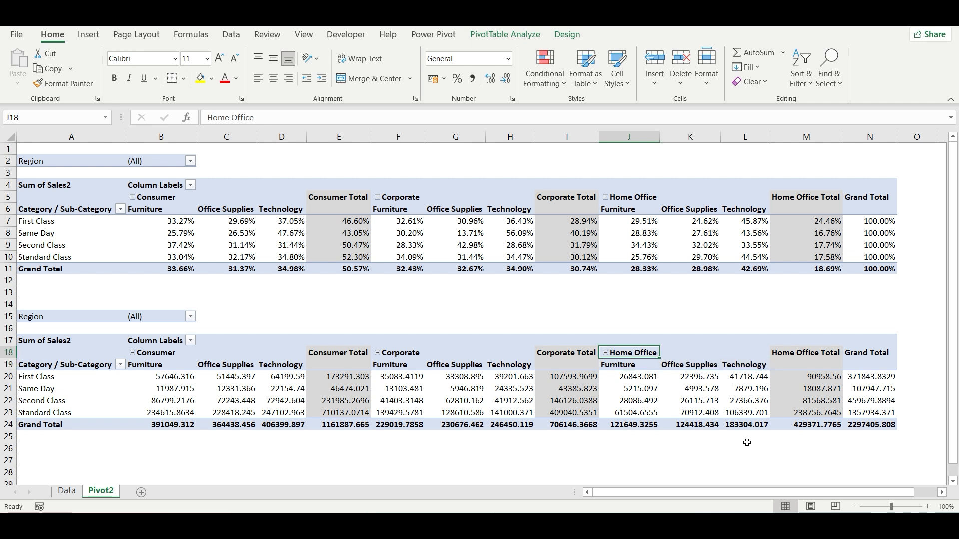
{"action": "right_click", "coordinate": [271, 379]}
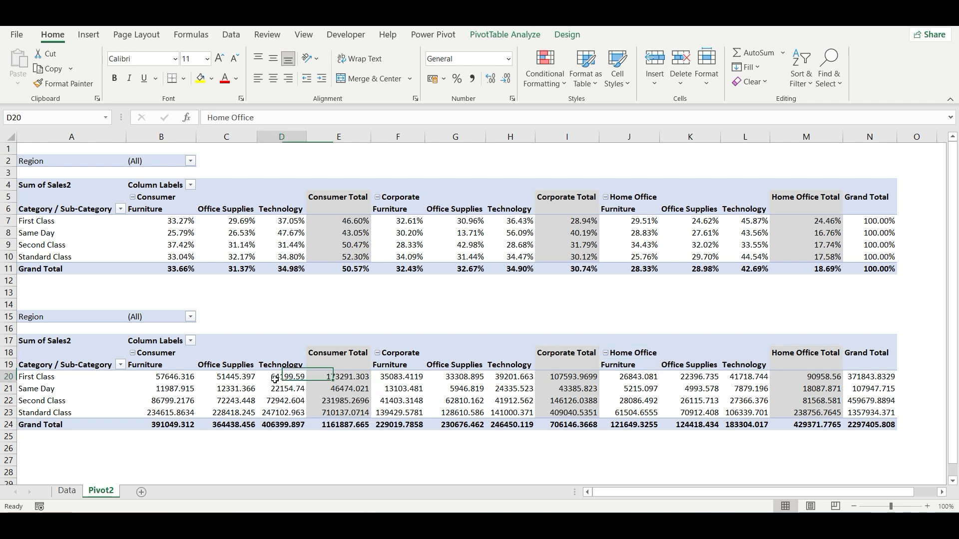
{"action": "mouse_move", "coordinate": [328, 303]}
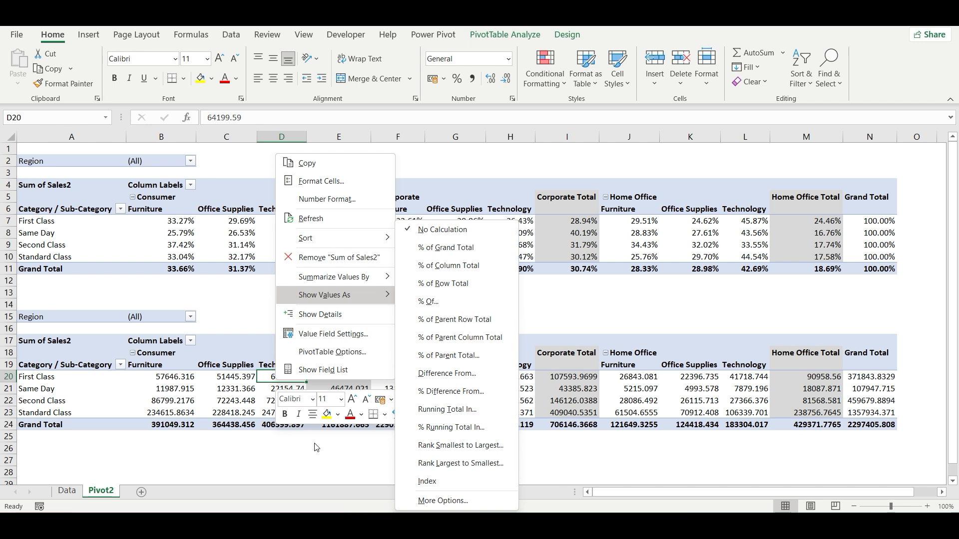
{"action": "left_click", "coordinate": [266, 464]}
{"action": "left_click_drag", "start_coordinate": [170, 375], "coordinate": [277, 377]}
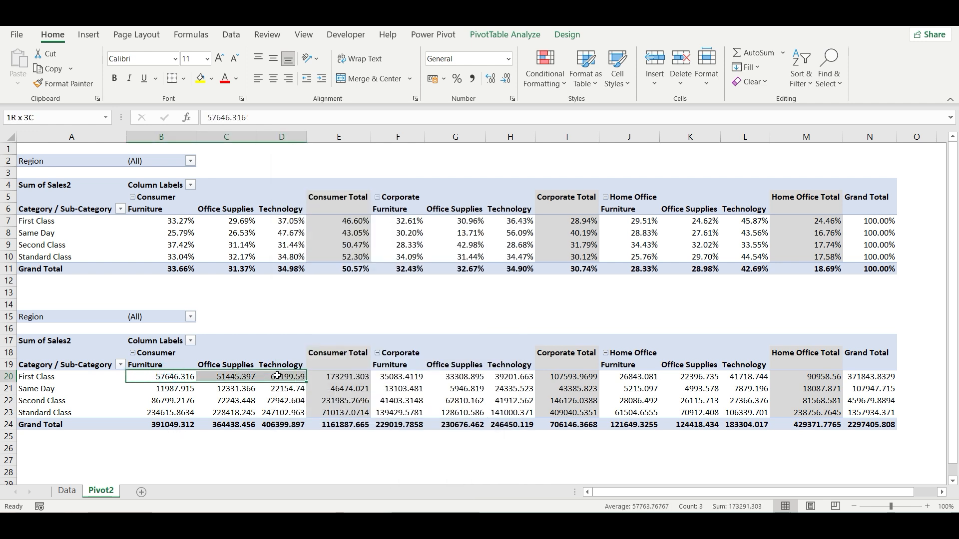
{"action": "left_click", "coordinate": [168, 354]}
{"action": "left_click", "coordinate": [344, 378]}
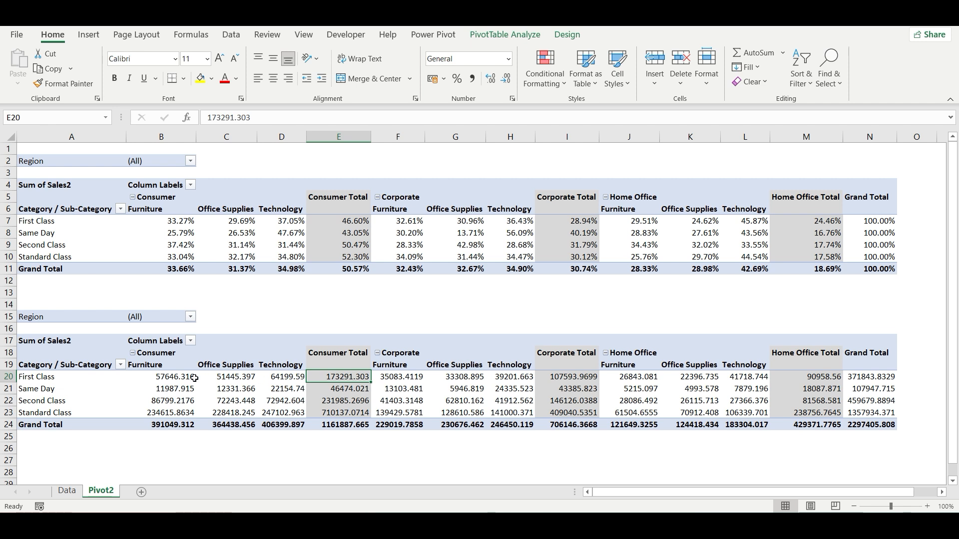
{"action": "left_click_drag", "start_coordinate": [194, 378], "coordinate": [276, 378]}
{"action": "left_click", "coordinate": [270, 400]}
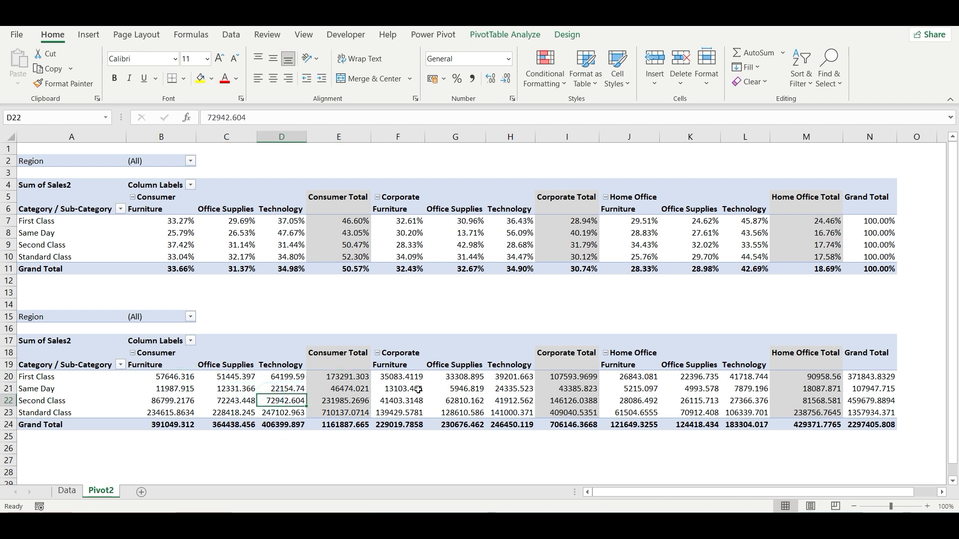
- Move the Region field of the lower pivot table from the filters to the rows, nested below Ship Mode
{"action": "right_click", "coordinate": [395, 399]}
{"action": "left_click", "coordinate": [428, 391]}
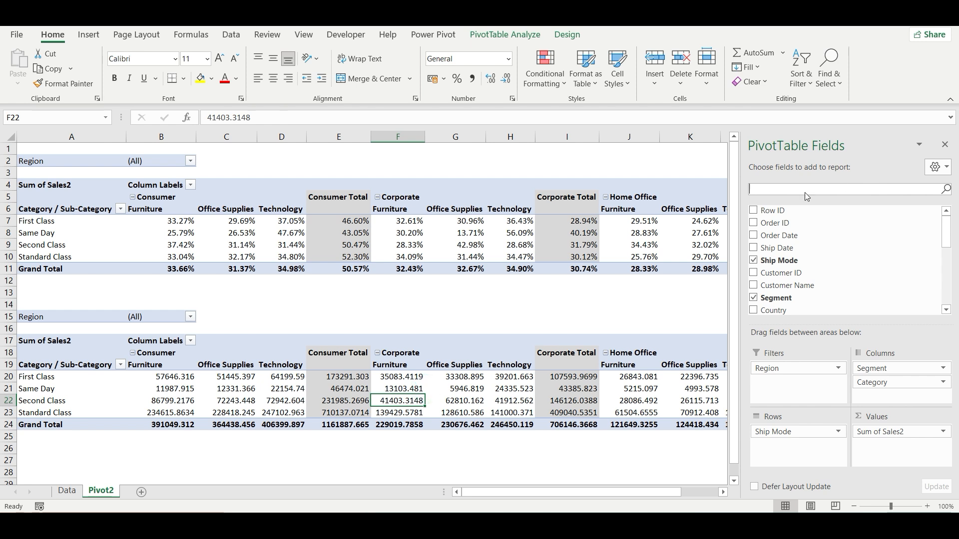
{"action": "left_click_drag", "start_coordinate": [949, 243], "coordinate": [950, 295]}
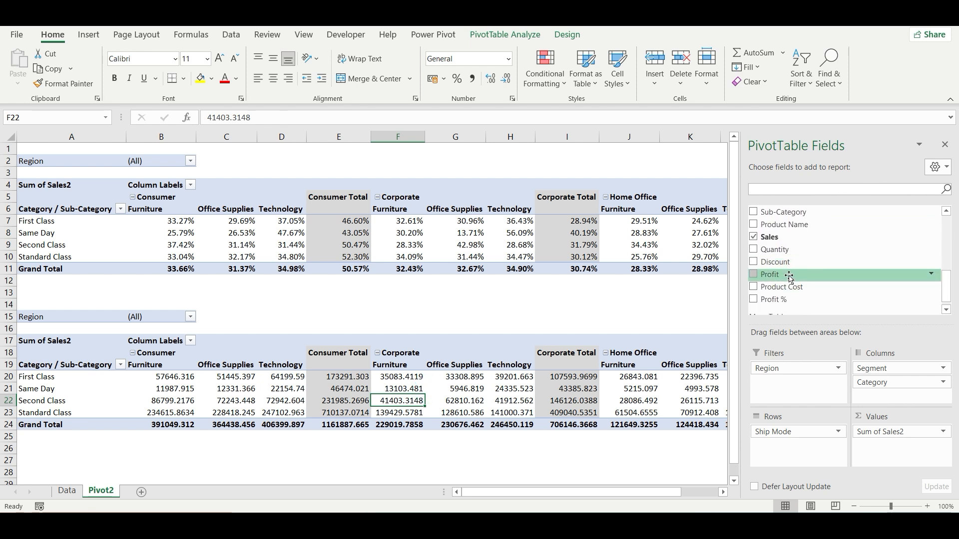
{"action": "left_click_drag", "start_coordinate": [784, 224], "coordinate": [849, 262]}
{"action": "left_click_drag", "start_coordinate": [947, 292], "coordinate": [947, 267]}
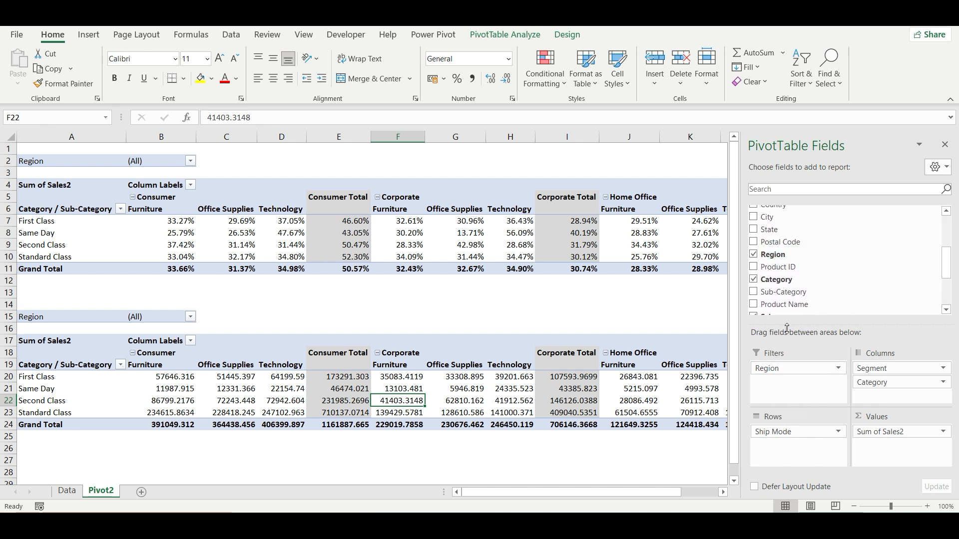
{"action": "left_click_drag", "start_coordinate": [782, 365], "coordinate": [794, 445]}
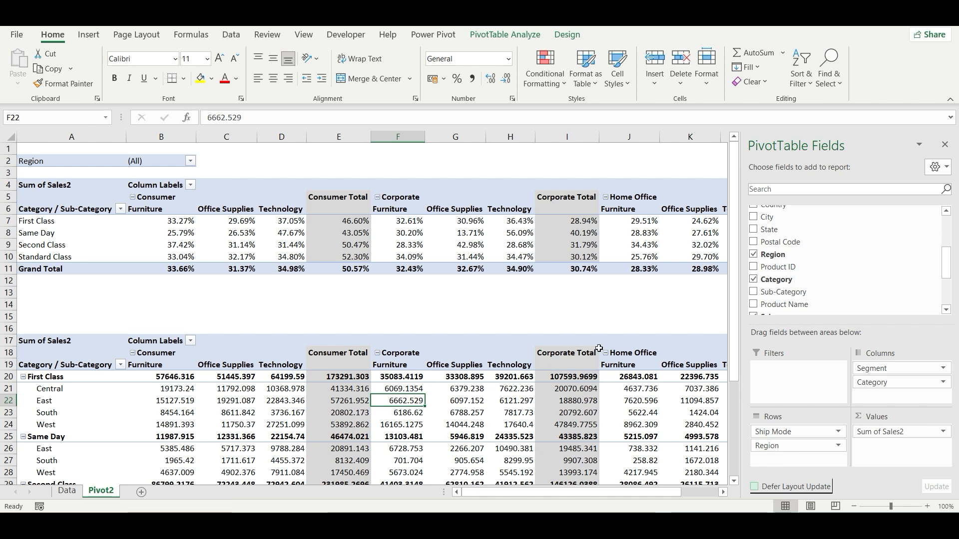
{"action": "left_click", "coordinate": [944, 145]}
{"action": "scroll", "coordinate": [345, 384], "scroll_direction": "down", "scroll_amount": 4}
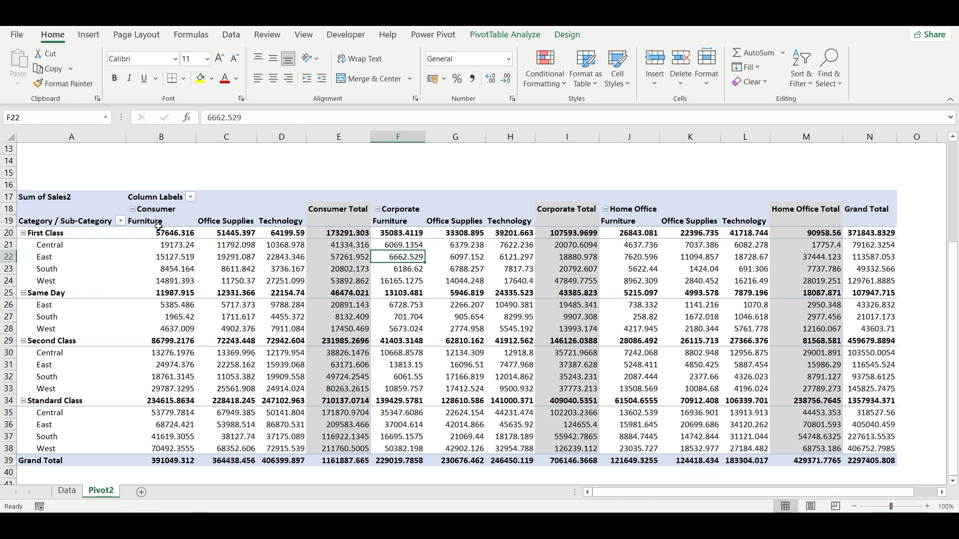
- Examine the lower pivot table's field layout and the First Class Central sales across the three Consumer categories
{"action": "left_click_drag", "start_coordinate": [171, 221], "coordinate": [279, 220]}
{"action": "left_click", "coordinate": [242, 262]}
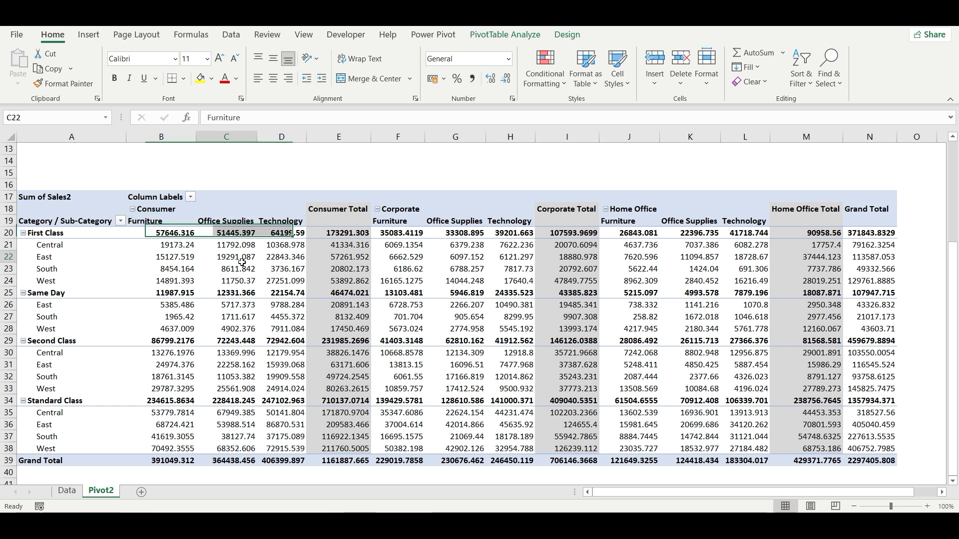
{"action": "right_click", "coordinate": [242, 262]}
{"action": "left_click", "coordinate": [272, 478]}
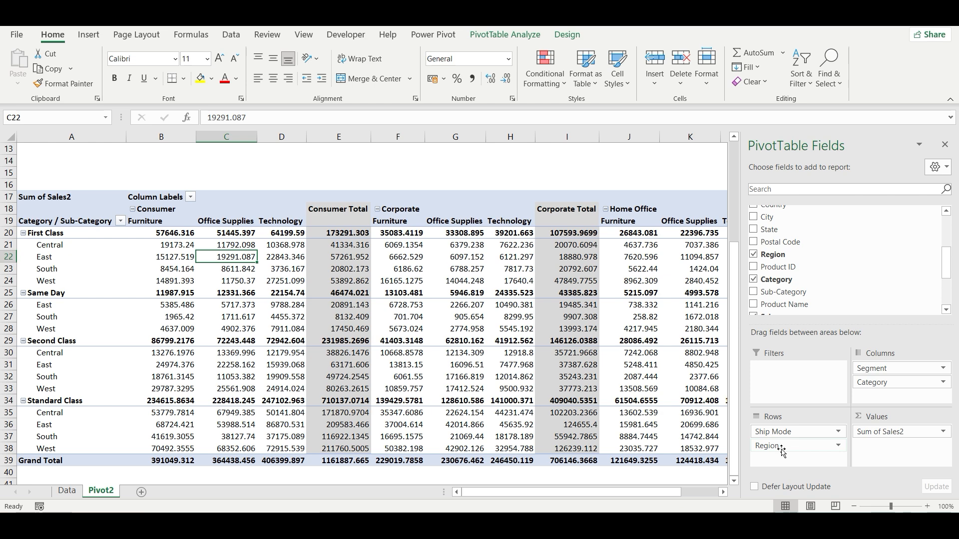
{"action": "left_click", "coordinate": [944, 144]}
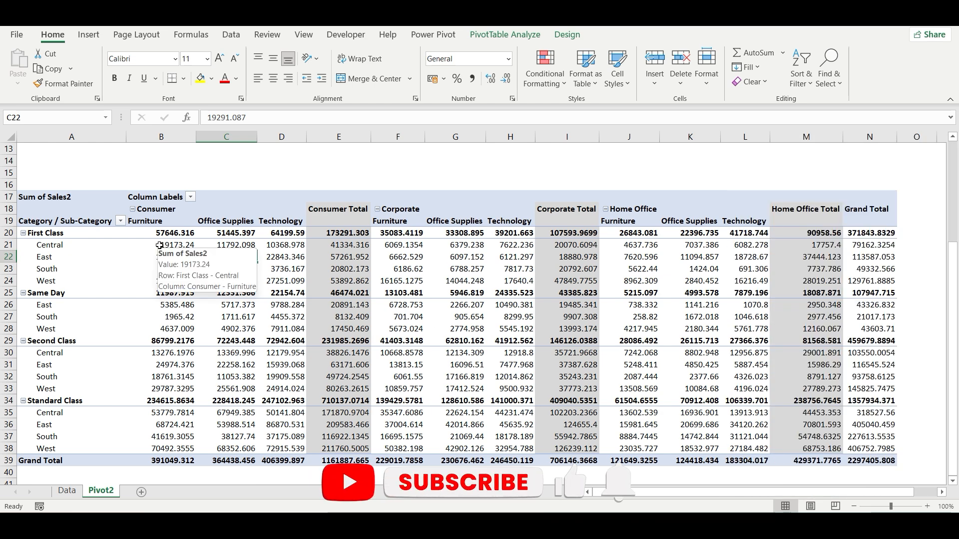
{"action": "left_click_drag", "start_coordinate": [171, 245], "coordinate": [287, 245]}
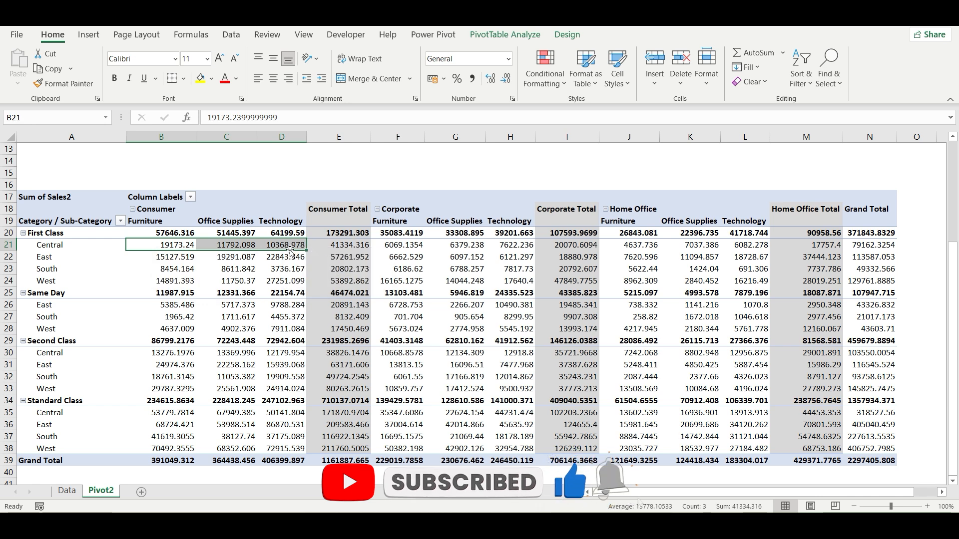
{"action": "left_click", "coordinate": [268, 279]}
- Show the lower pivot table's values as % of Parent Column Total
{"action": "right_click", "coordinate": [285, 245]}
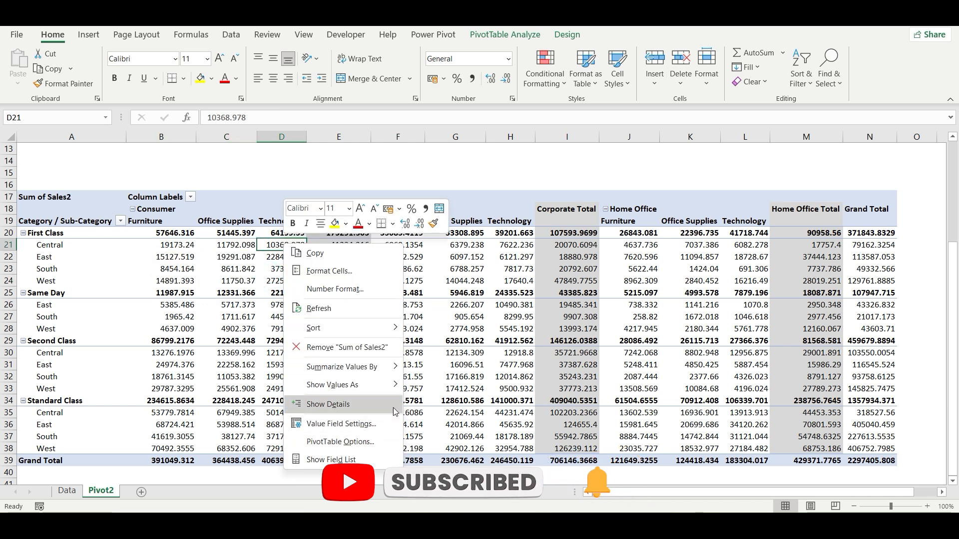
{"action": "mouse_move", "coordinate": [375, 390]}
{"action": "left_click", "coordinate": [459, 338]}
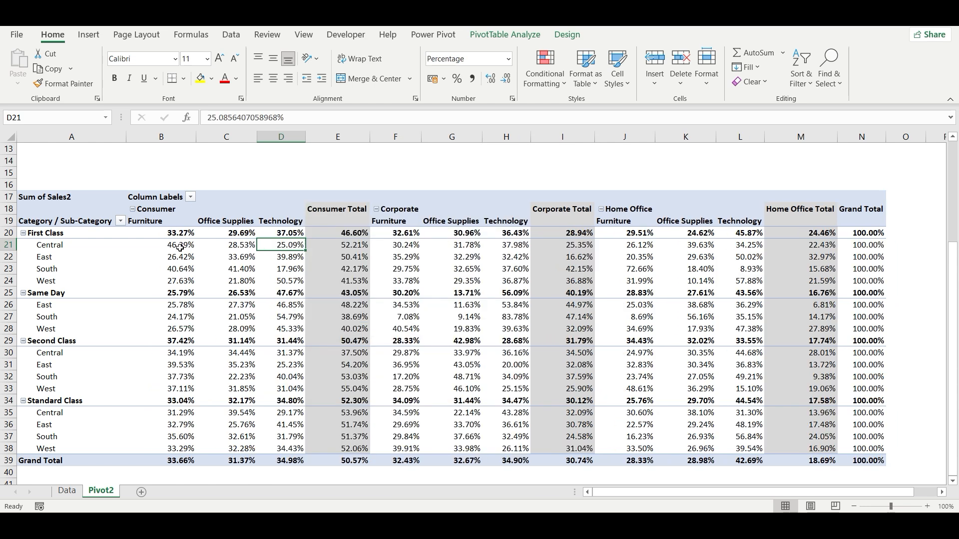
- Check the sum of First Class Central percentages across the Consumer categories and across the Consumer, Corporate and Home Office totals
{"action": "left_click_drag", "start_coordinate": [180, 248], "coordinate": [272, 244]}
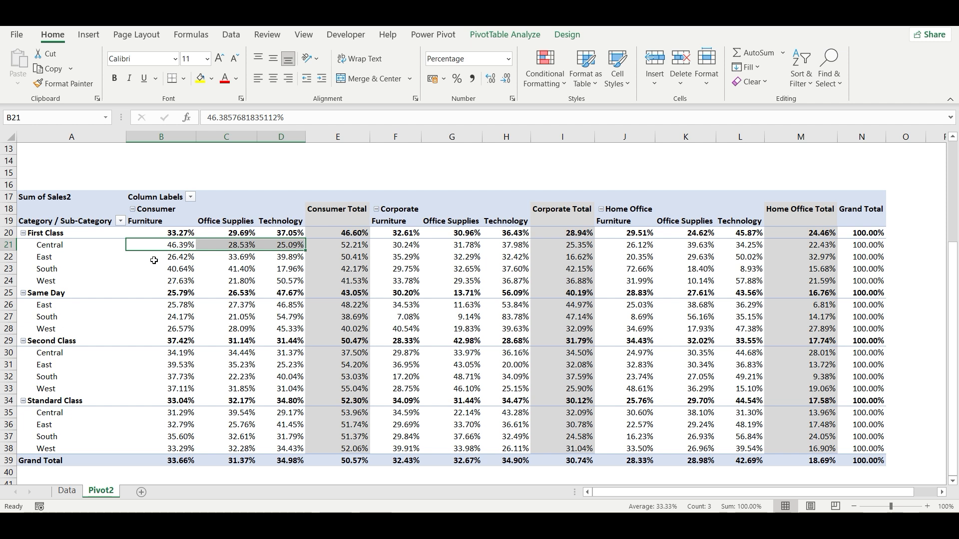
{"action": "left_click", "coordinate": [341, 247]}
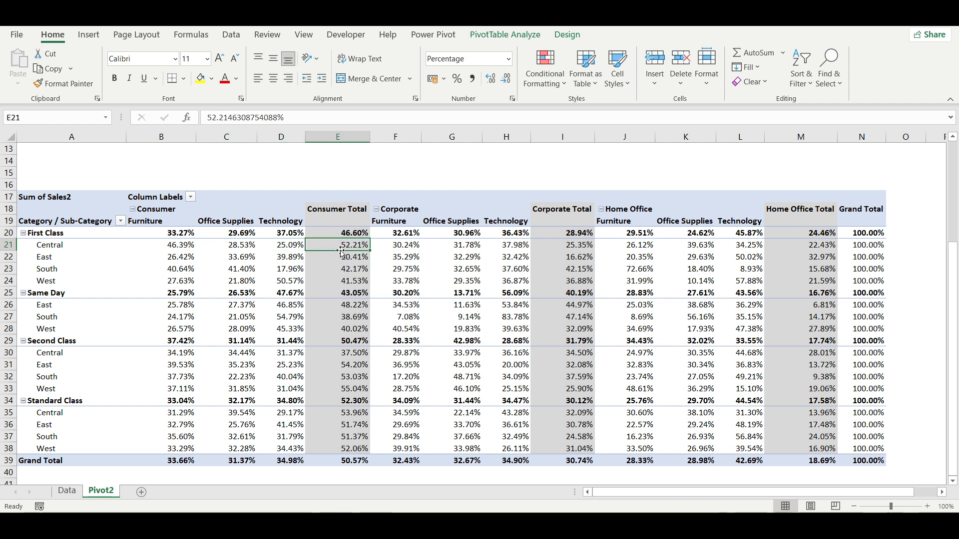
{"action": "left_click", "coordinate": [551, 248]}
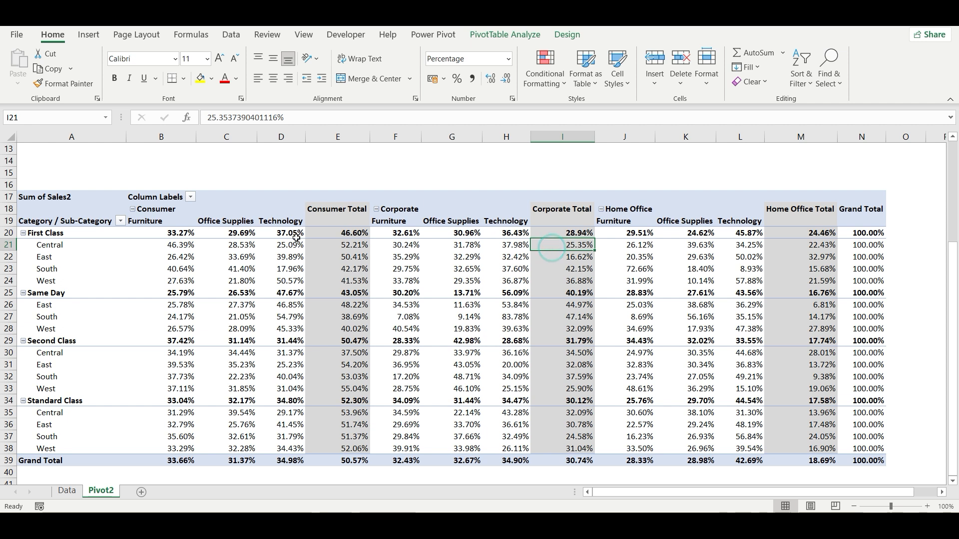
{"action": "left_click", "coordinate": [165, 209]}
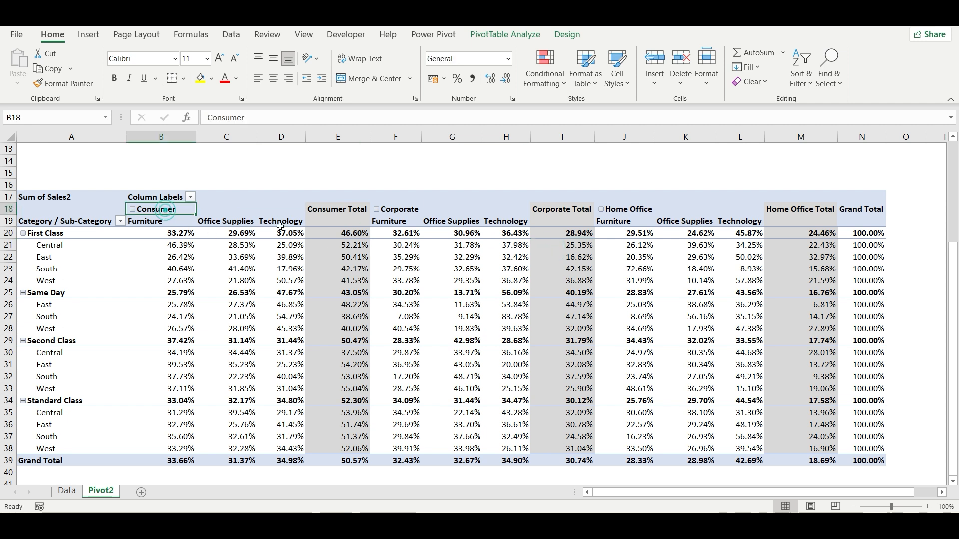
{"action": "left_click", "coordinate": [346, 247]}
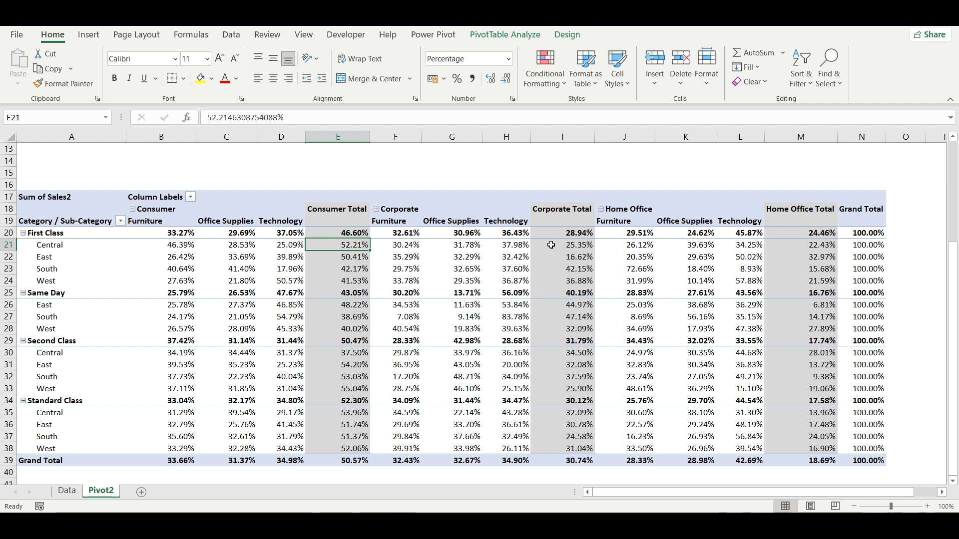
{"action": "left_click", "coordinate": [551, 244], "text": "ctrl"}
{"action": "left_click", "coordinate": [797, 245], "text": "ctrl"}
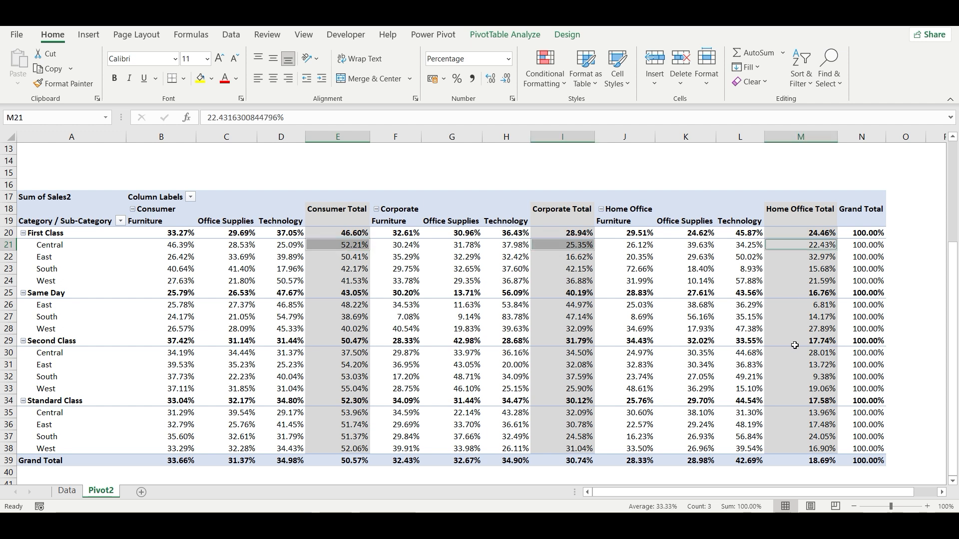
{"action": "mouse_move", "coordinate": [794, 345]}
{"action": "left_click_drag", "start_coordinate": [175, 246], "coordinate": [287, 244]}
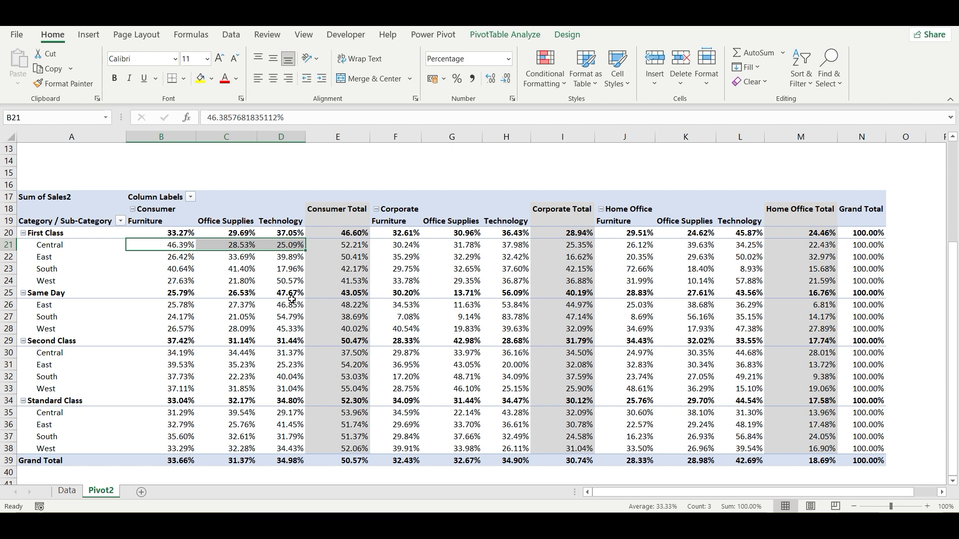
- Show the lower pivot table's values as % of Parent Row Total
{"action": "left_click", "coordinate": [283, 246]}
{"action": "right_click", "coordinate": [280, 245]}
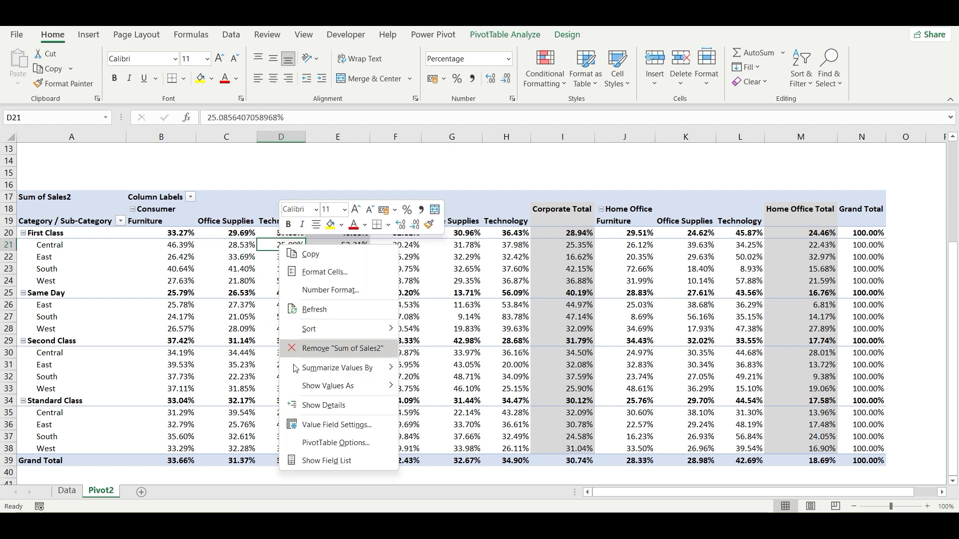
{"action": "mouse_move", "coordinate": [355, 385]}
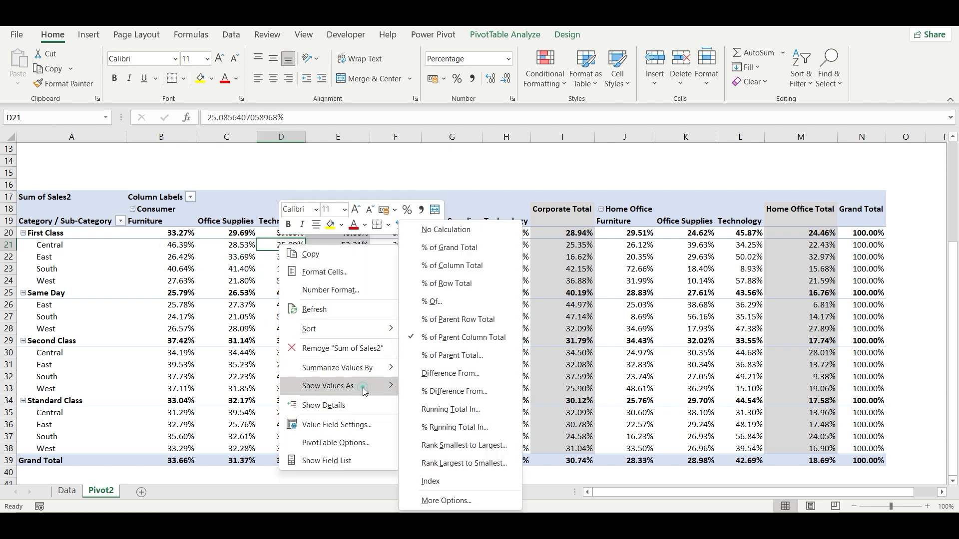
{"action": "left_click", "coordinate": [503, 323]}
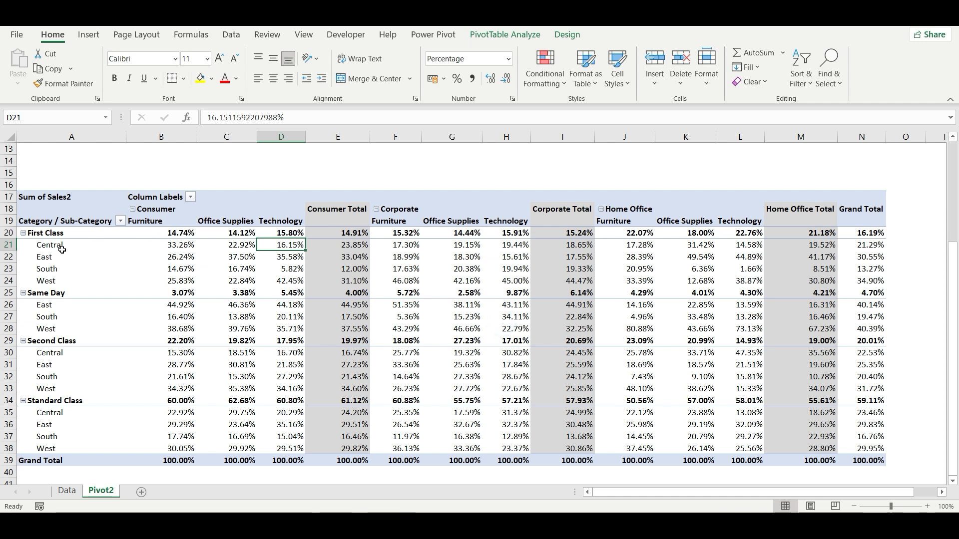
- Check the sum of the regional percentages within each ship mode in the Consumer Furniture column
{"action": "left_click_drag", "start_coordinate": [62, 250], "coordinate": [63, 282]}
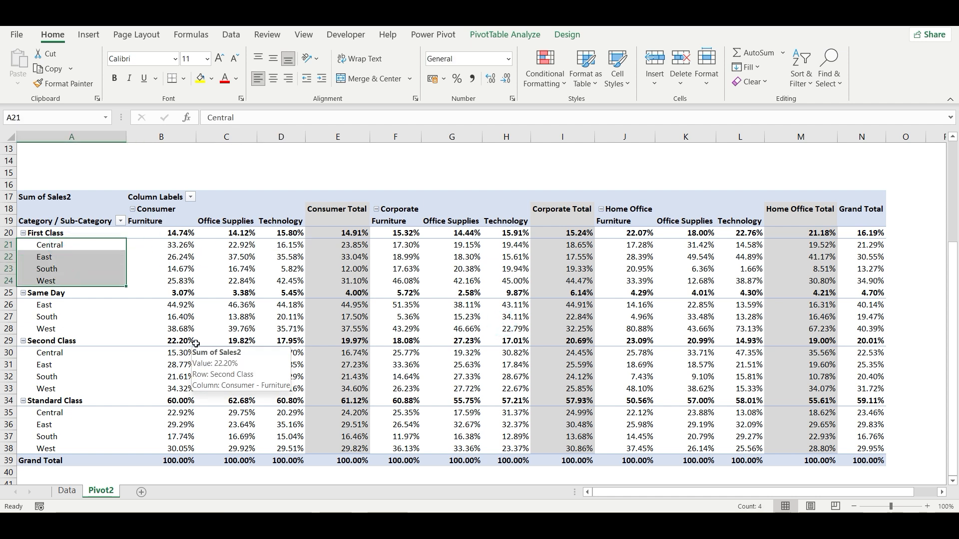
{"action": "left_click", "coordinate": [156, 254]}
{"action": "left_click", "coordinate": [59, 233]}
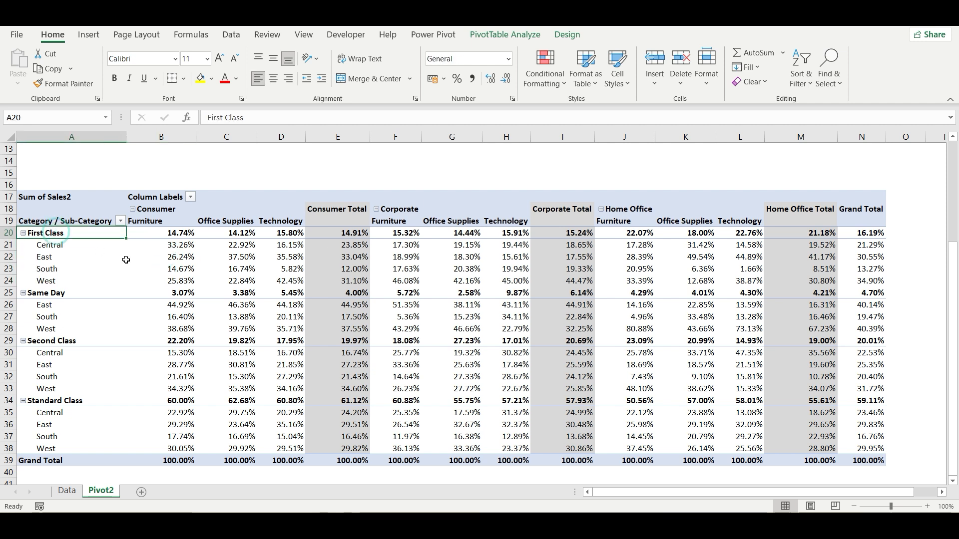
{"action": "left_click_drag", "start_coordinate": [180, 304], "coordinate": [179, 448]}
{"action": "left_click", "coordinate": [68, 293]}
{"action": "left_click", "coordinate": [55, 340]}
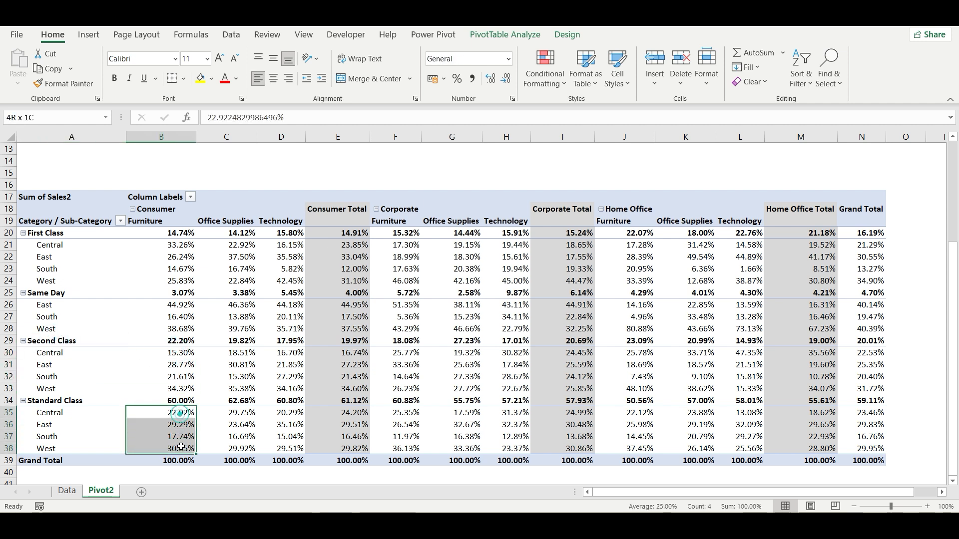
{"action": "left_click", "coordinate": [51, 401]}
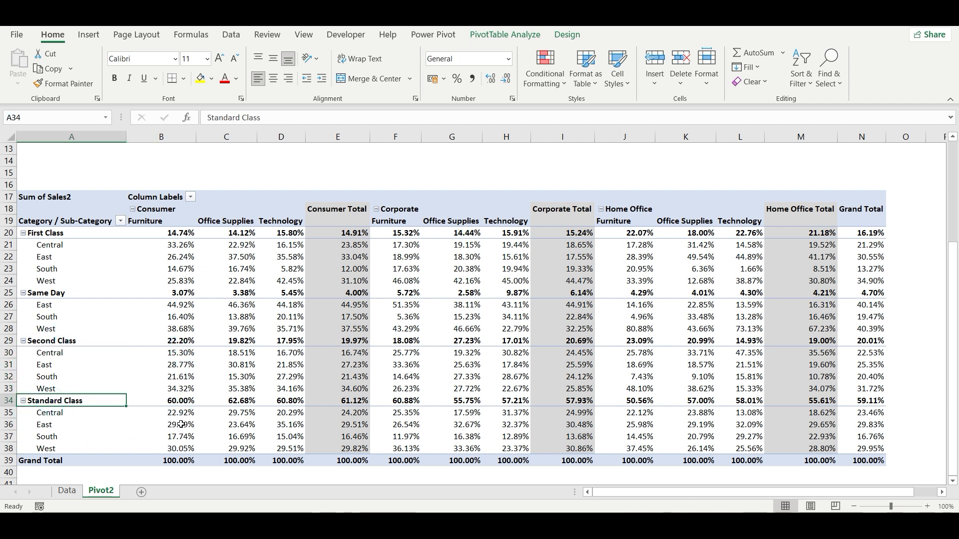
{"action": "left_click_drag", "start_coordinate": [182, 412], "coordinate": [184, 450]}
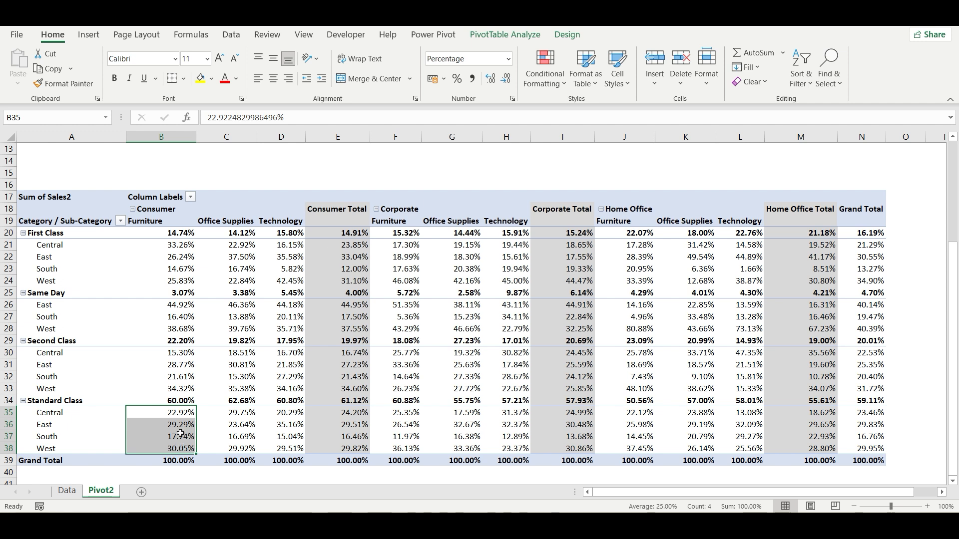
{"action": "left_click_drag", "start_coordinate": [179, 353], "coordinate": [179, 388]}
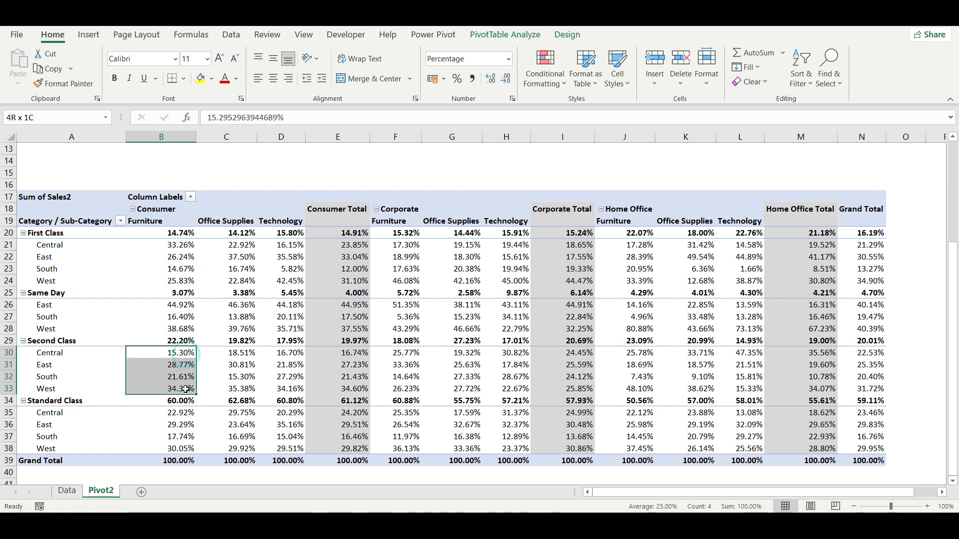
- Check the sum of the four ship mode subtotals in the Consumer Furniture column against the Consumer categories' Grand Total cells
{"action": "left_click", "coordinate": [180, 401]}
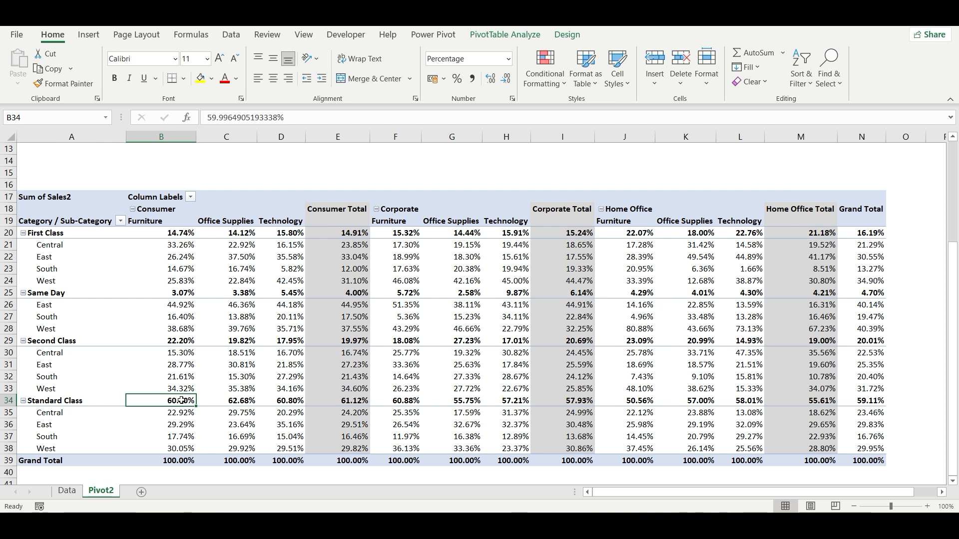
{"action": "left_click", "coordinate": [181, 341], "text": "ctrl"}
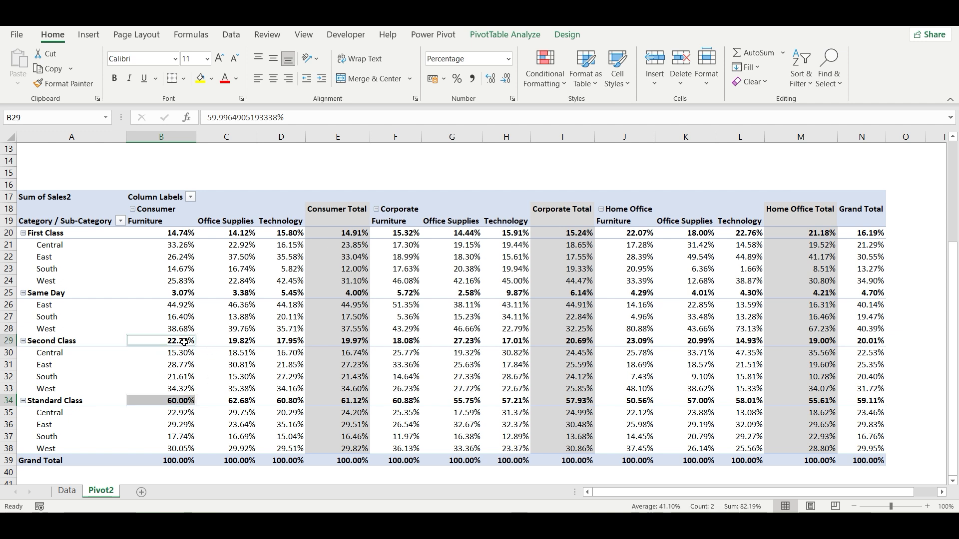
{"action": "left_click", "coordinate": [48, 342]}
{"action": "left_click", "coordinate": [55, 293]}
{"action": "left_click", "coordinate": [50, 233]}
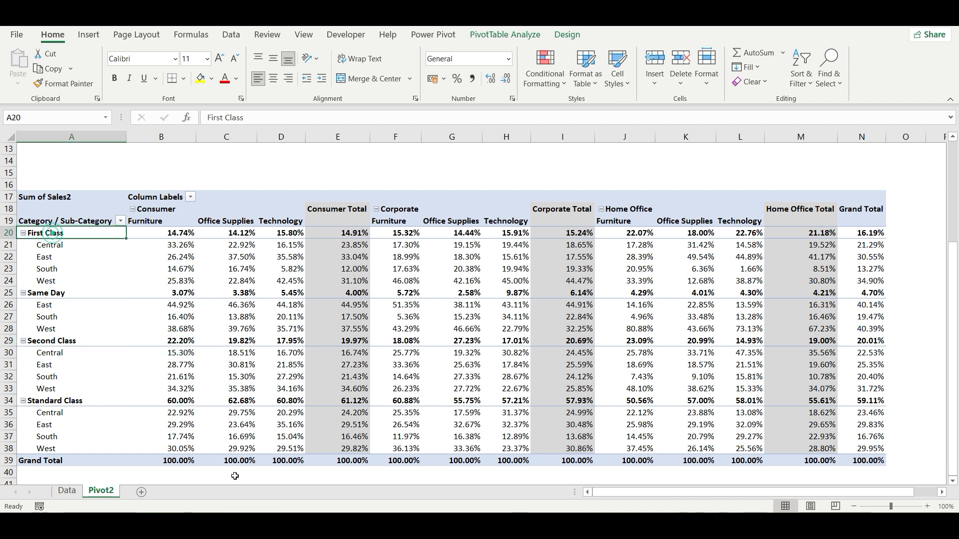
{"action": "left_click", "coordinate": [184, 461]}
{"action": "left_click", "coordinate": [180, 233]}
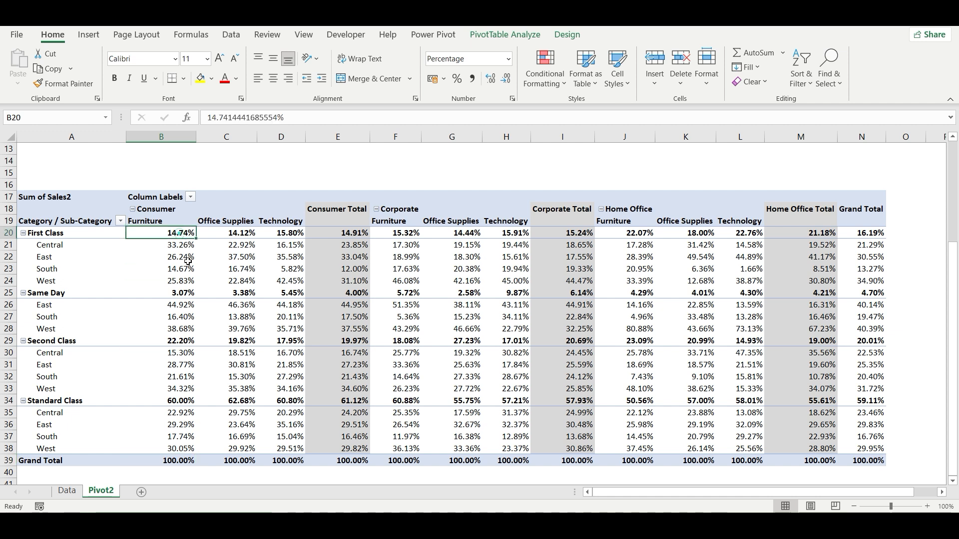
{"action": "left_click", "coordinate": [177, 292], "text": "ctrl"}
{"action": "left_click", "coordinate": [168, 340], "text": "ctrl"}
{"action": "left_click", "coordinate": [182, 401], "text": "ctrl"}
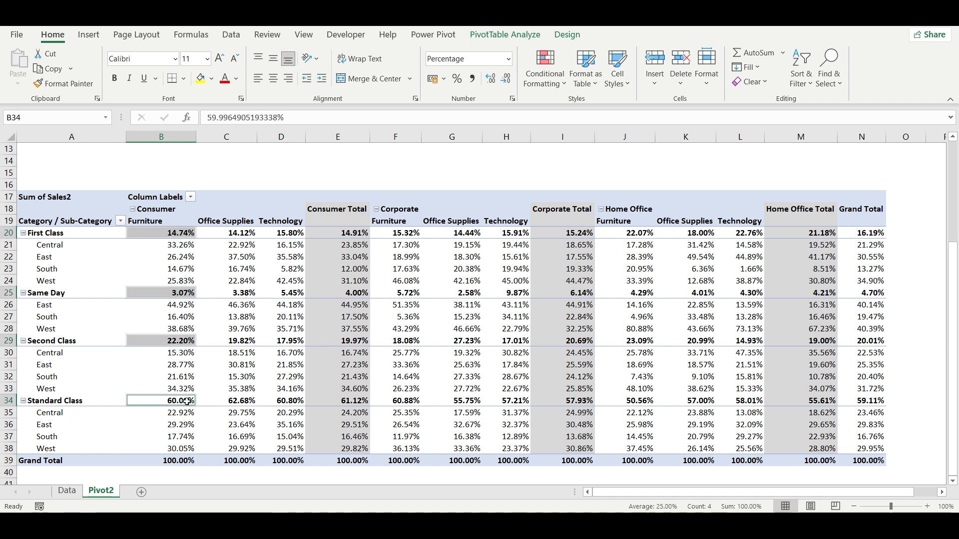
{"action": "left_click_drag", "start_coordinate": [168, 456], "coordinate": [278, 461]}
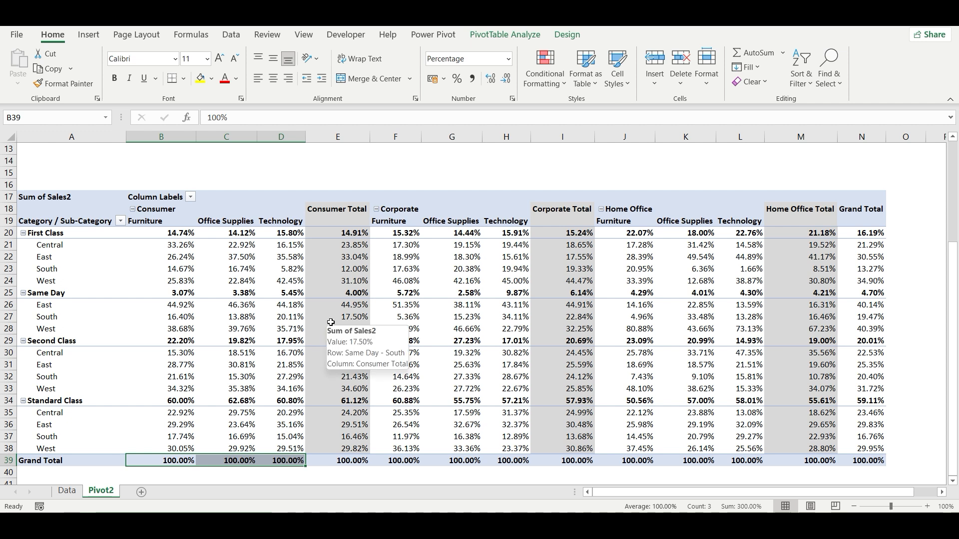
- Check the sum of the First Class Central percentages across the three Consumer categories against the Consumer Total
{"action": "left_click", "coordinate": [223, 279]}
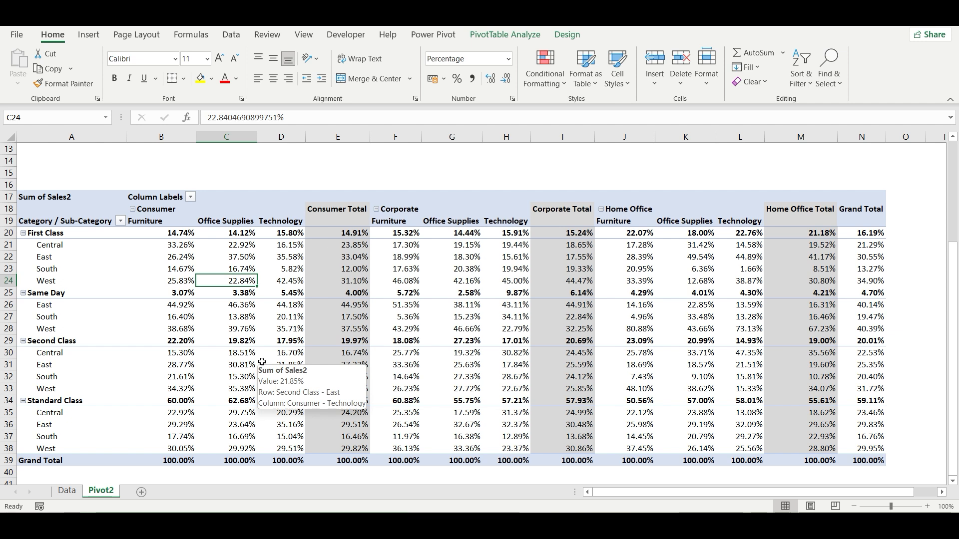
{"action": "left_click", "coordinate": [146, 277]}
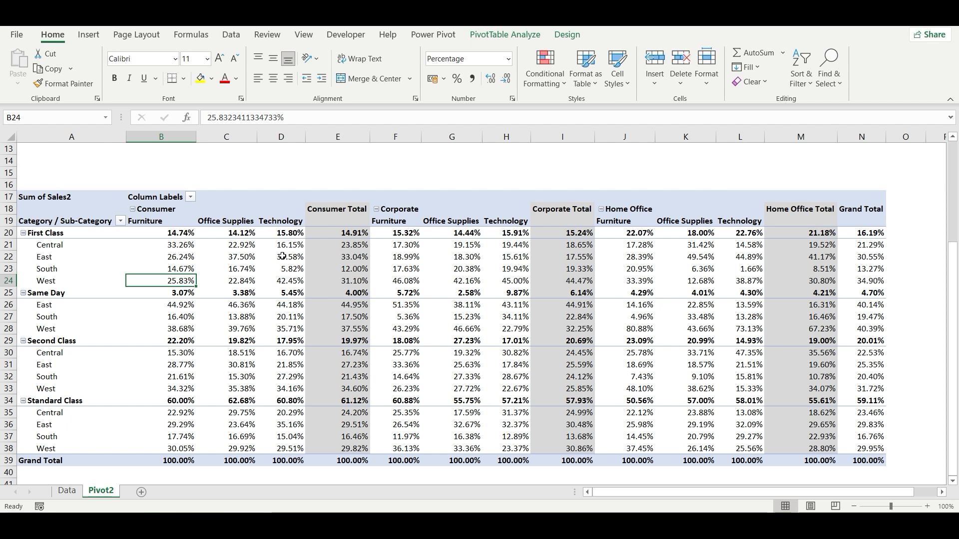
{"action": "mouse_move", "coordinate": [282, 256]}
{"action": "left_click_drag", "start_coordinate": [178, 246], "coordinate": [278, 244]}
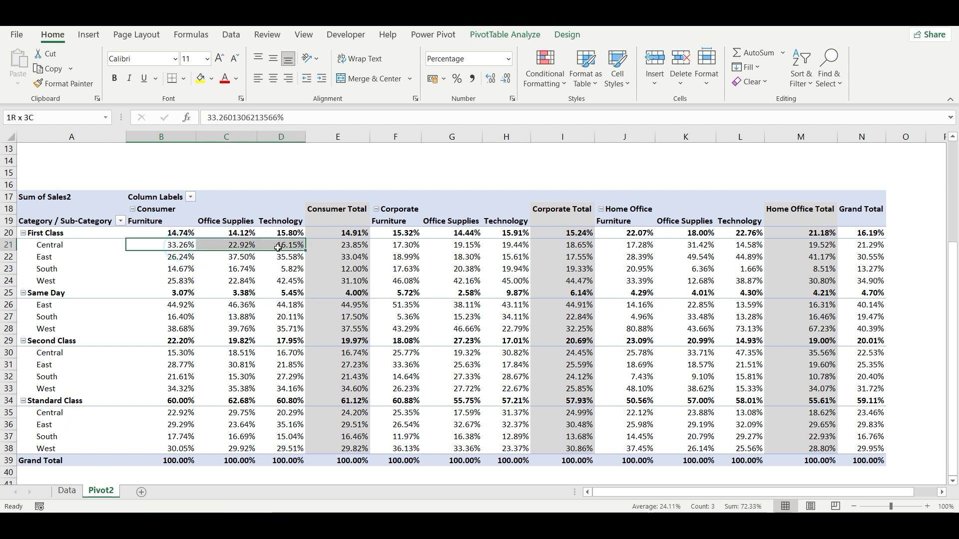
{"action": "left_click", "coordinate": [341, 247]}
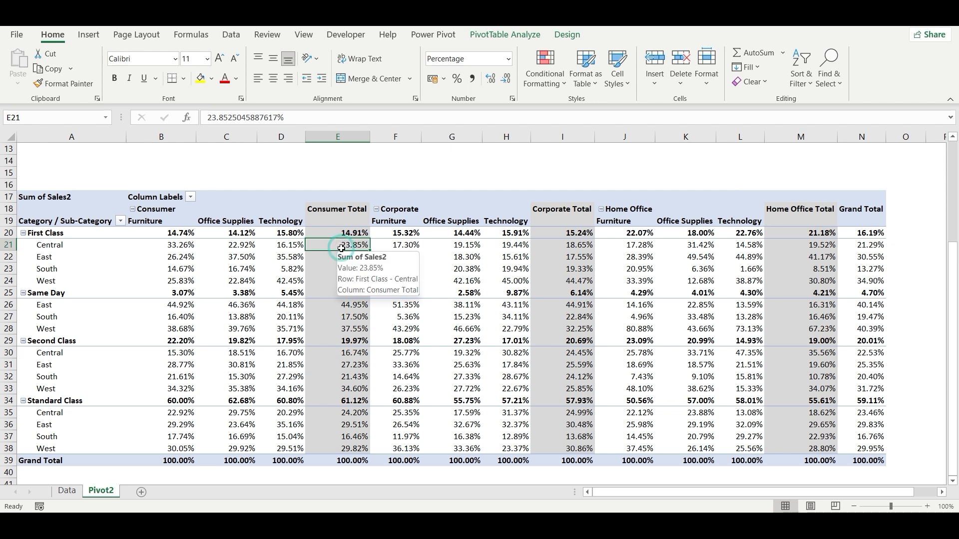
{"action": "left_click_drag", "start_coordinate": [168, 246], "coordinate": [274, 246]}
- Switch the lower pivot table's values to % of Parent Column Total
{"action": "left_click", "coordinate": [281, 244]}
{"action": "right_click", "coordinate": [281, 245]}
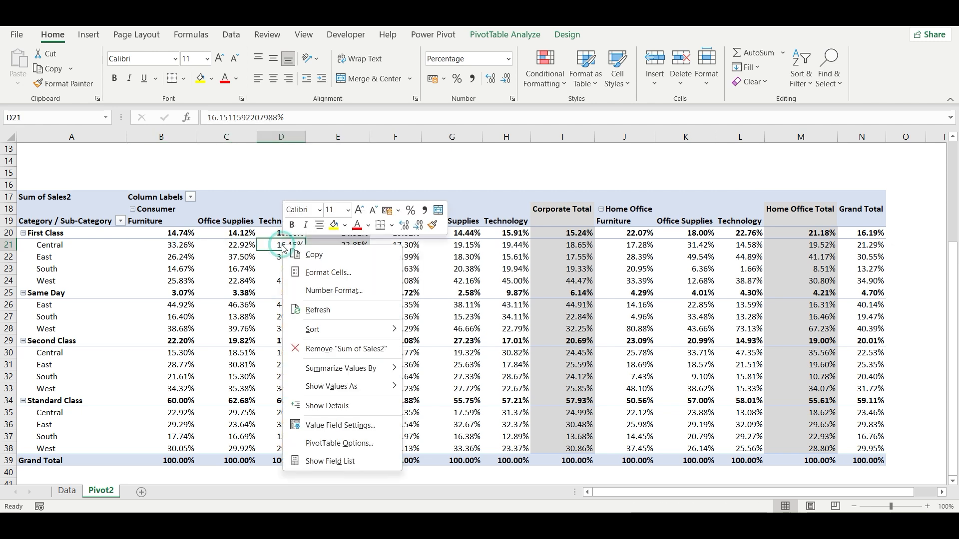
{"action": "mouse_move", "coordinate": [362, 390]}
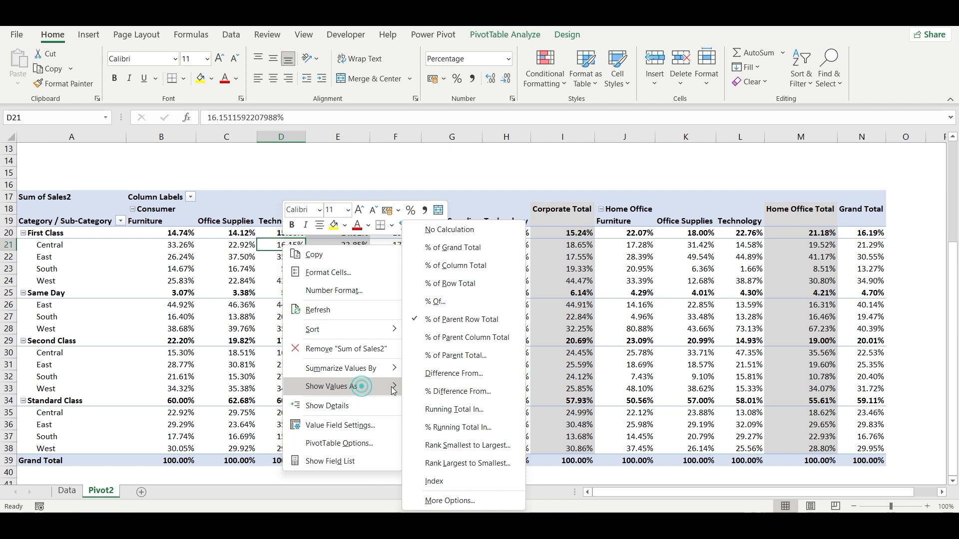
{"action": "left_click", "coordinate": [469, 338]}
- Compare the sum of First Class Central across the Consumer categories with the sum of the First Class regions in Consumer Furniture
{"action": "left_click_drag", "start_coordinate": [170, 246], "coordinate": [280, 246]}
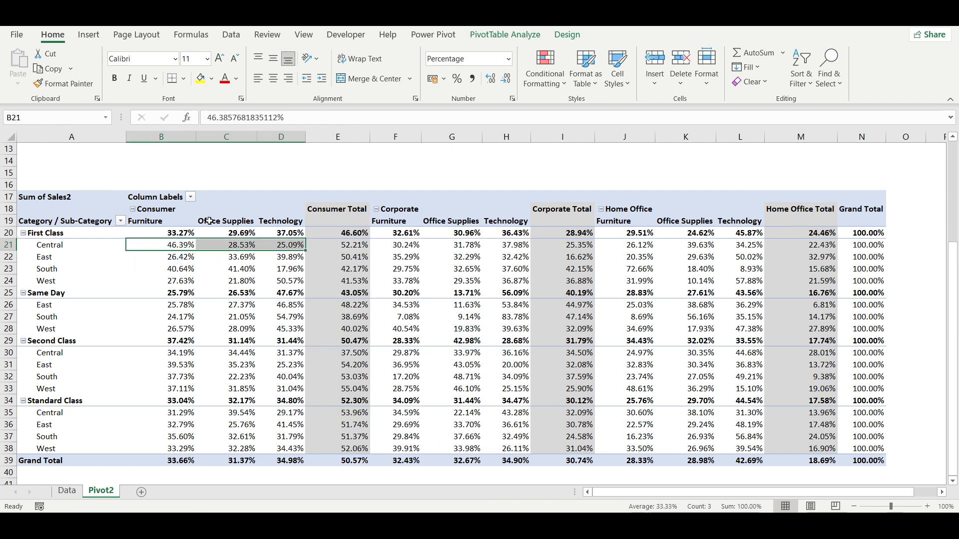
{"action": "left_click", "coordinate": [361, 245]}
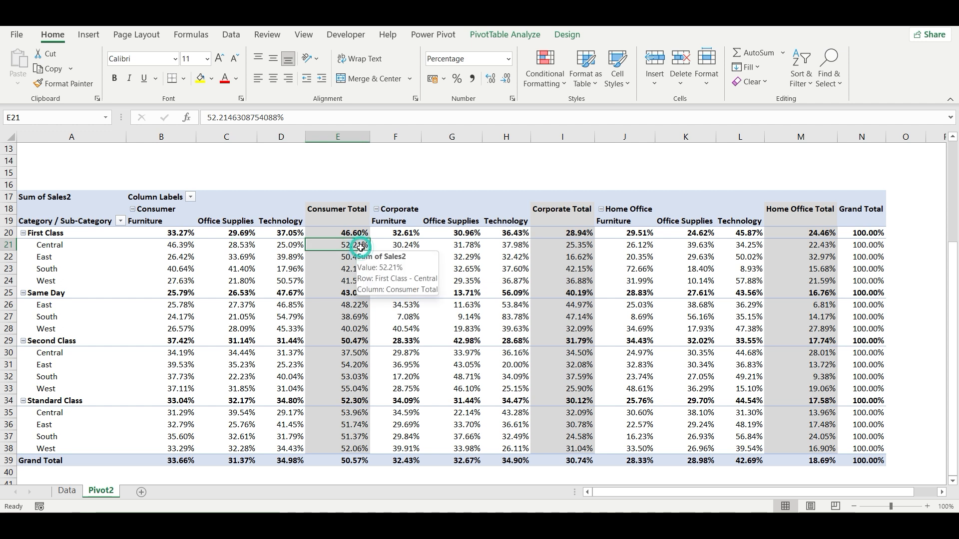
{"action": "left_click", "coordinate": [176, 249]}
{"action": "left_click_drag", "start_coordinate": [176, 250], "coordinate": [178, 282]}
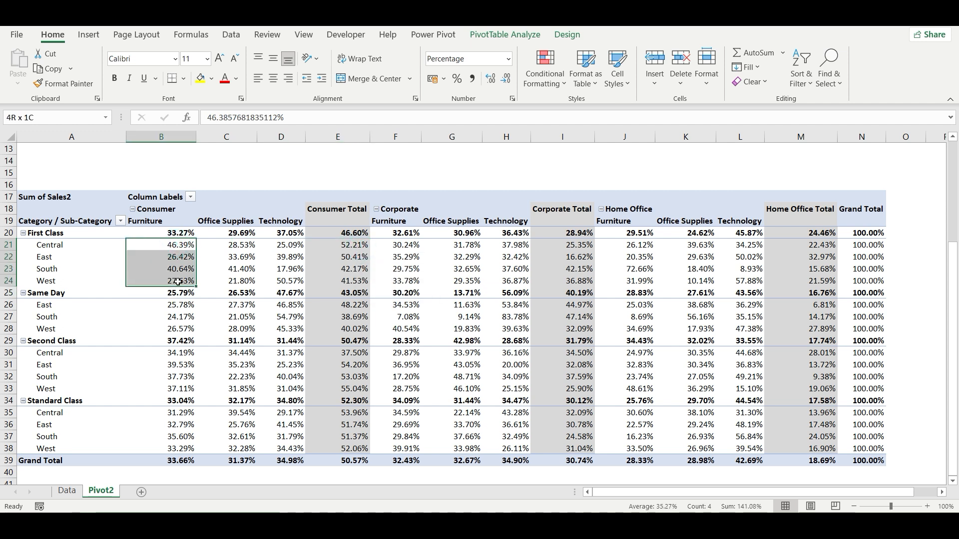
{"action": "left_click", "coordinate": [182, 232]}
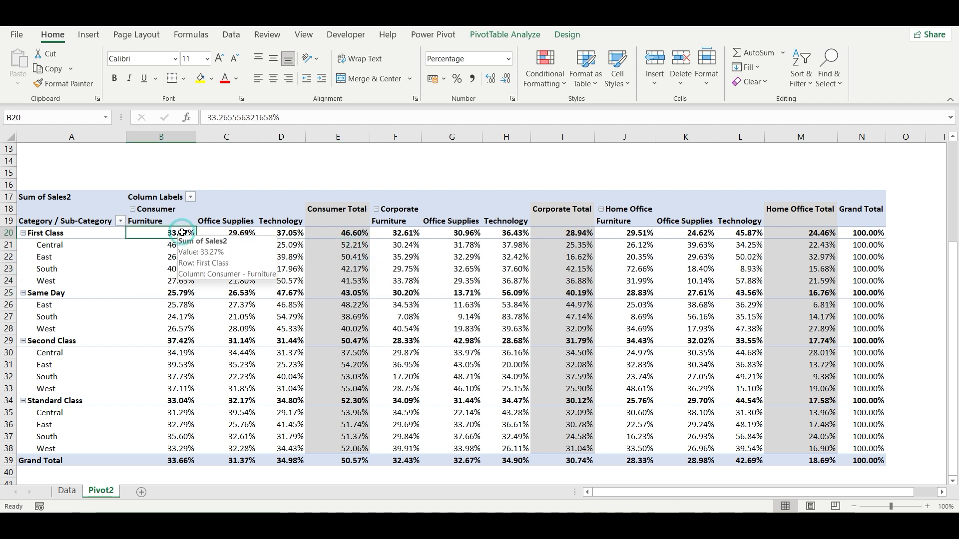
- Delete the worksheet rows holding the lower pivot table, starting at row 17
{"action": "scroll", "coordinate": [190, 278], "scroll_direction": "up", "scroll_amount": 4}
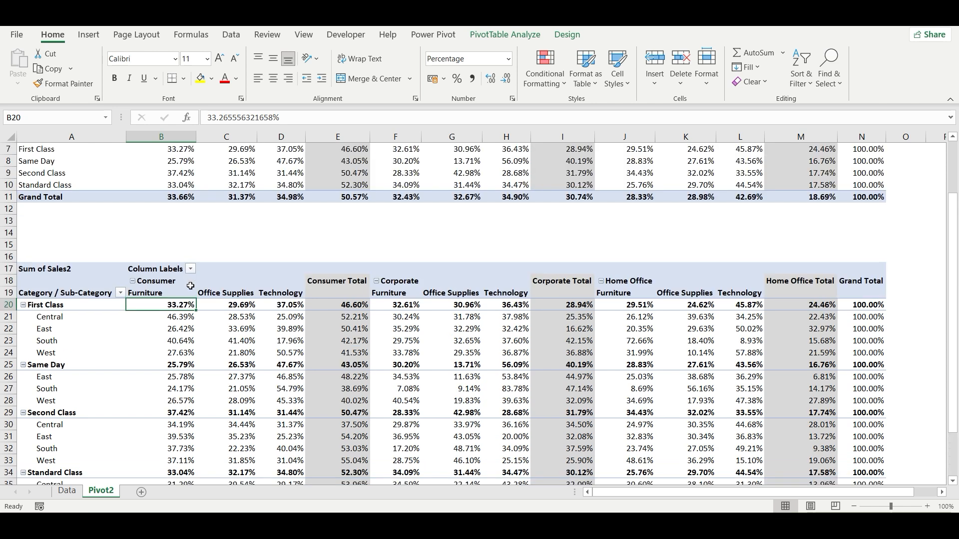
{"action": "left_click_drag", "start_coordinate": [4, 341], "coordinate": [5, 469]}
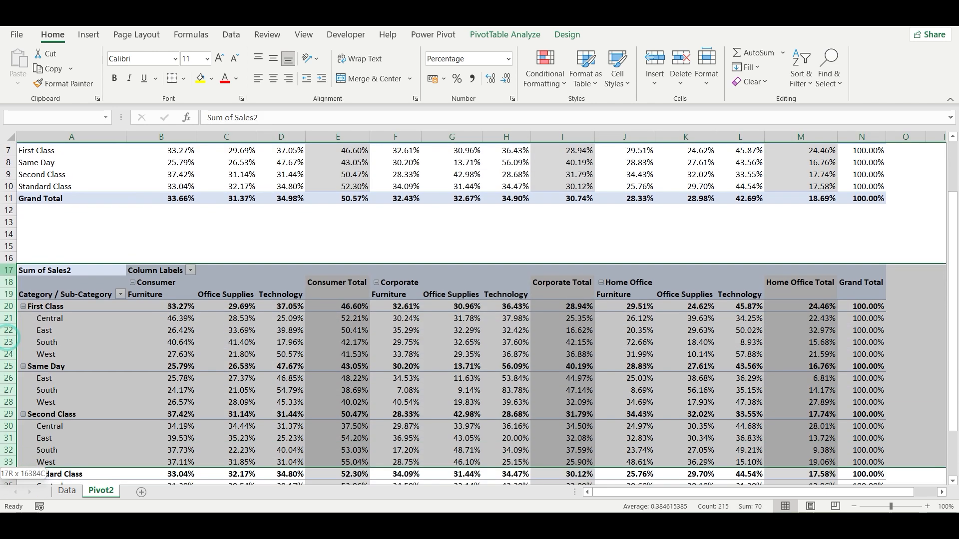
{"action": "right_click", "coordinate": [289, 230]}
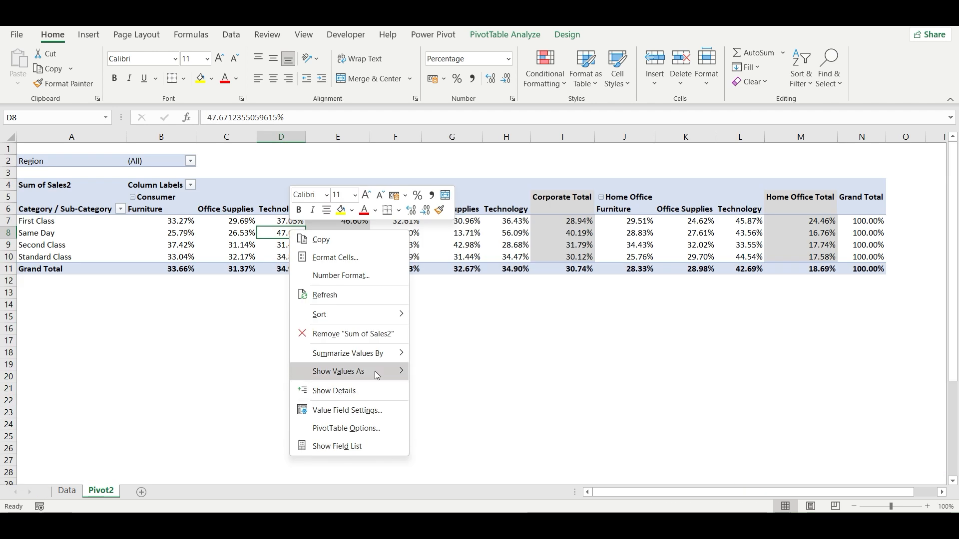
{"action": "mouse_move", "coordinate": [377, 375]}
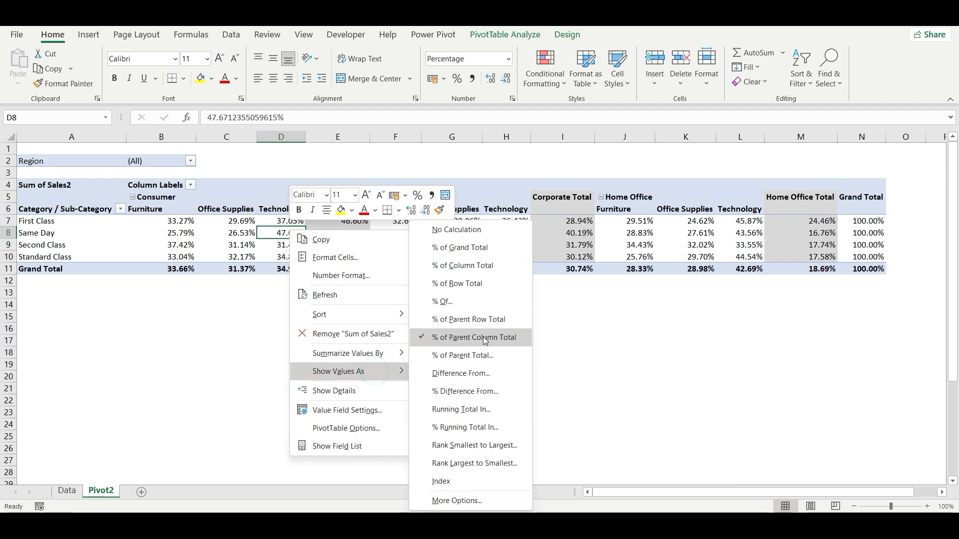
{"action": "left_click", "coordinate": [458, 363]}
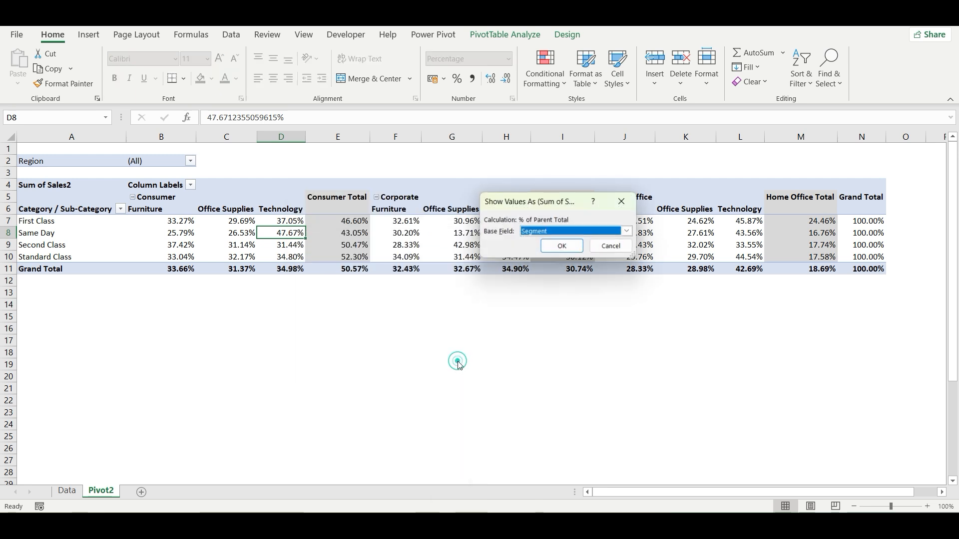
{"action": "left_click", "coordinate": [539, 233]}
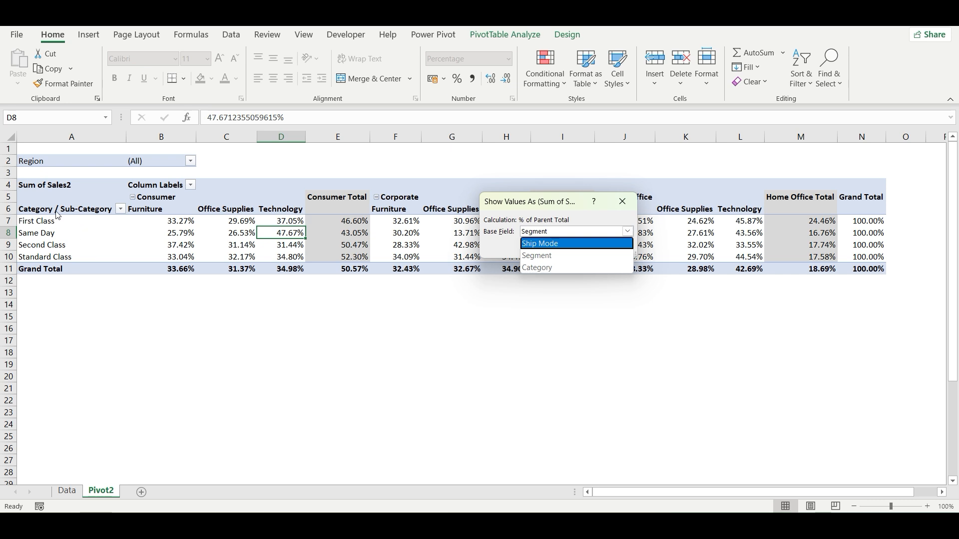
{"action": "left_click", "coordinate": [527, 208]}
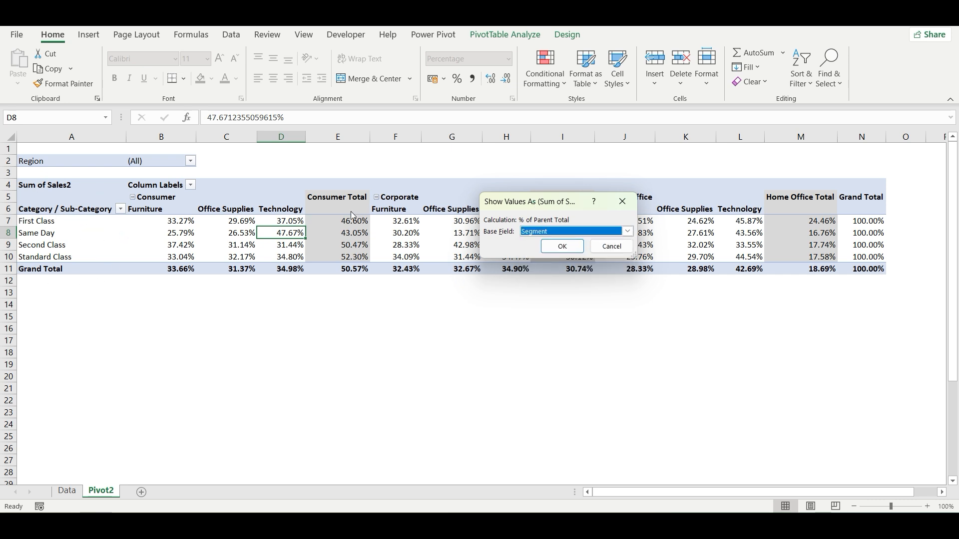
{"action": "left_click", "coordinate": [621, 247]}
- Display the PivotTable field list and show the remaining pivot table's values as % of Parent Total with Segment as the base field
{"action": "right_click", "coordinate": [280, 244]}
{"action": "left_click", "coordinate": [310, 462]}
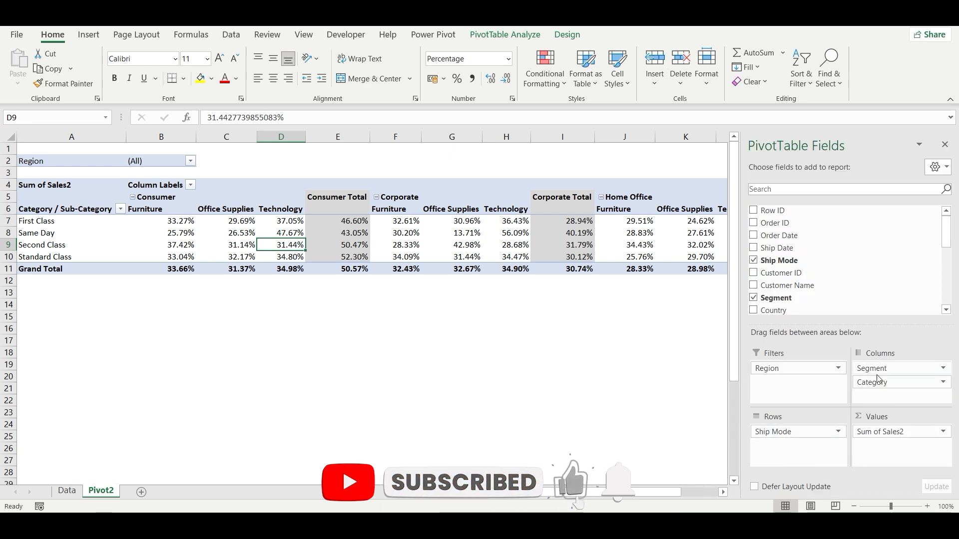
{"action": "right_click", "coordinate": [274, 234]}
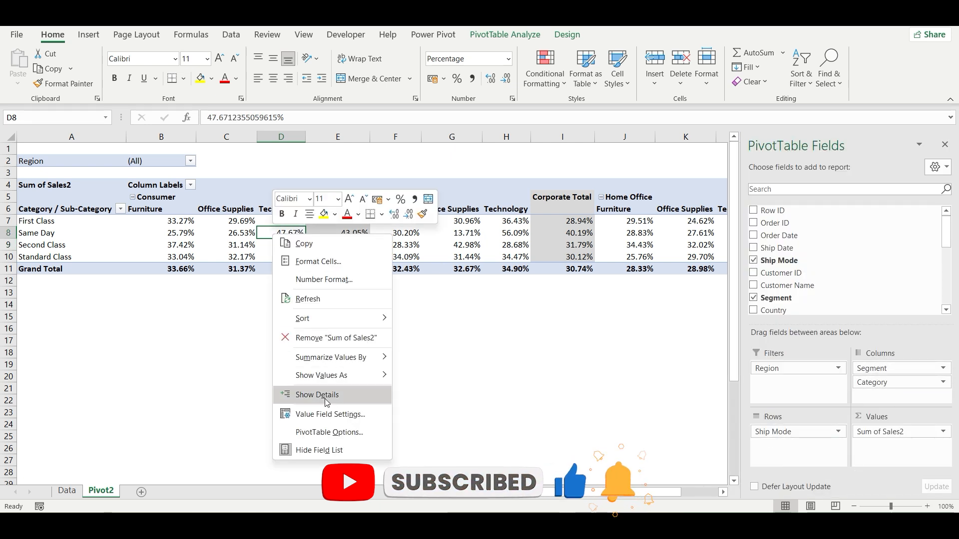
{"action": "mouse_move", "coordinate": [380, 376]}
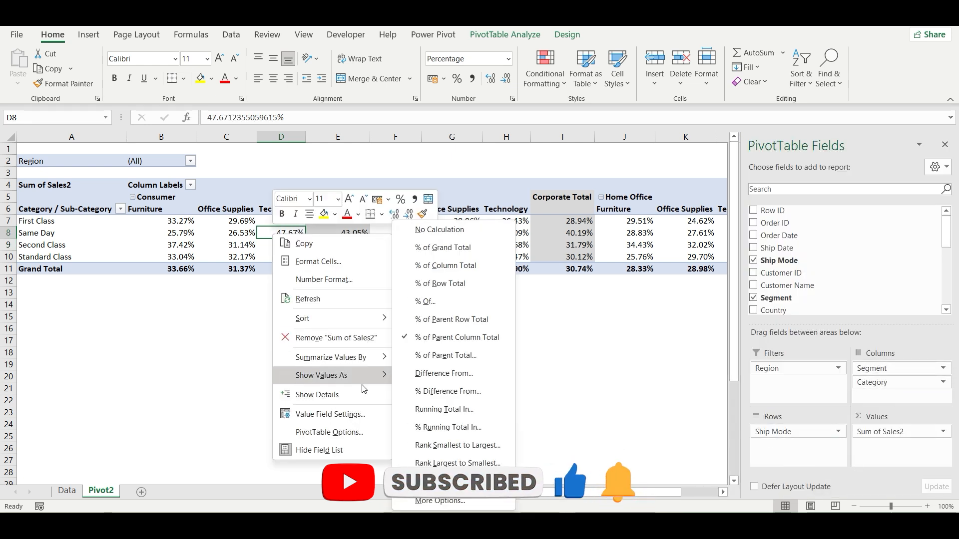
{"action": "left_click", "coordinate": [436, 356]}
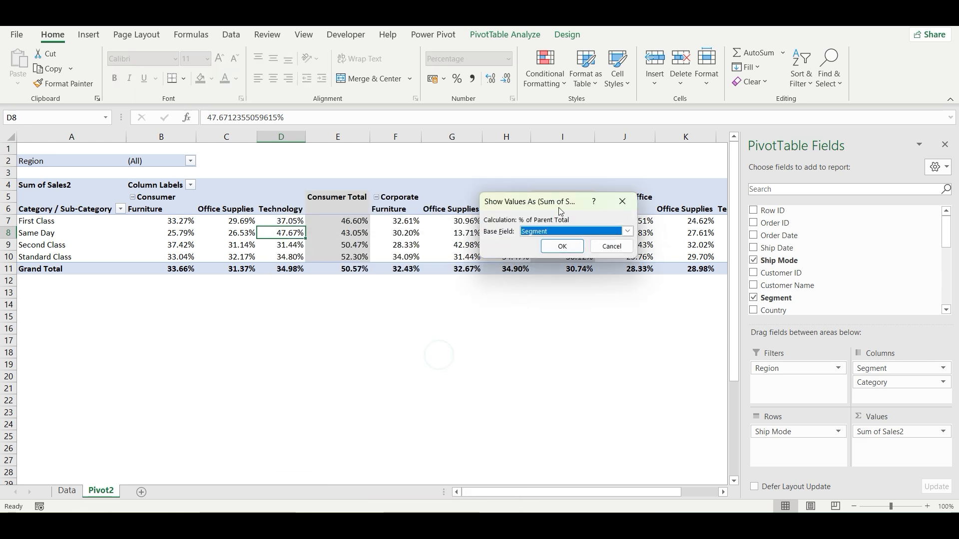
{"action": "left_click_drag", "start_coordinate": [558, 208], "coordinate": [369, 303]}
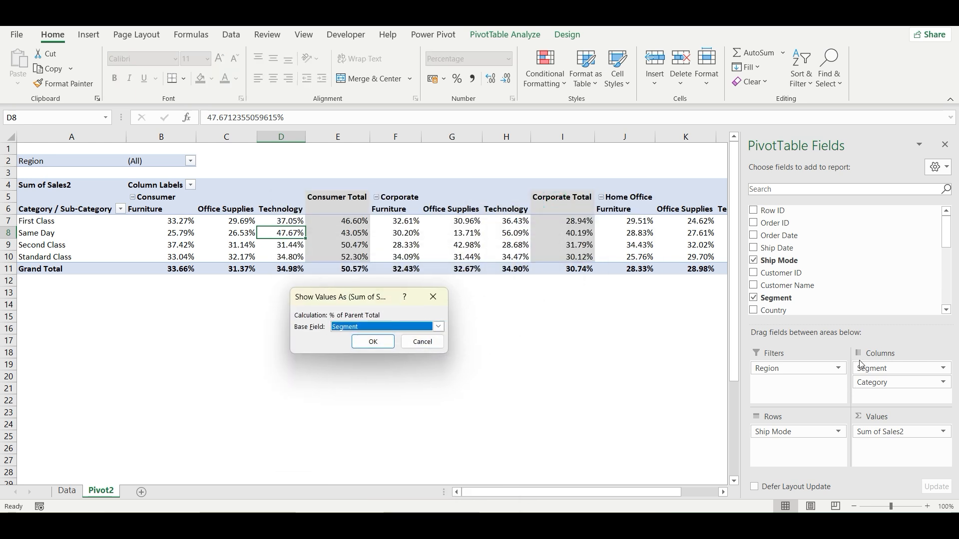
{"action": "left_click", "coordinate": [421, 330]}
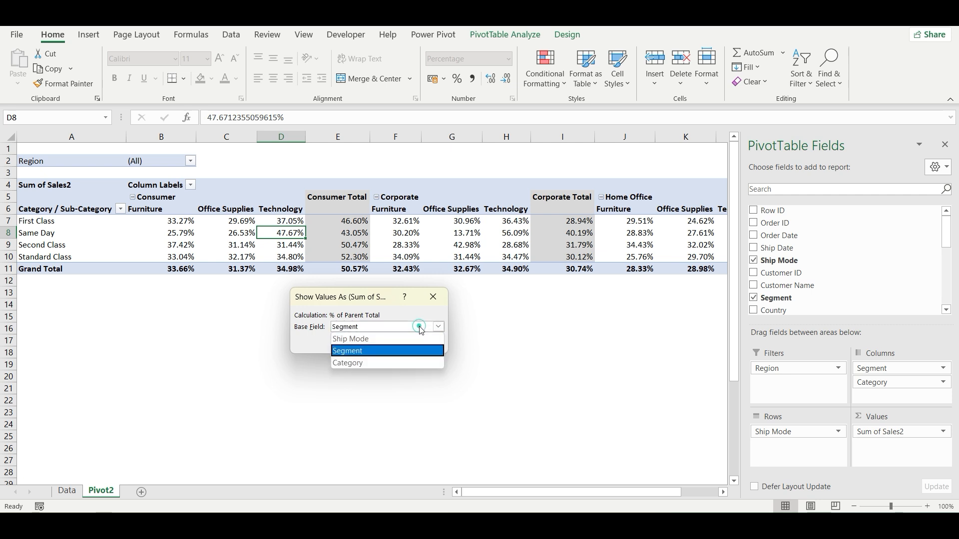
{"action": "left_click", "coordinate": [365, 352]}
{"action": "left_click", "coordinate": [371, 341]}
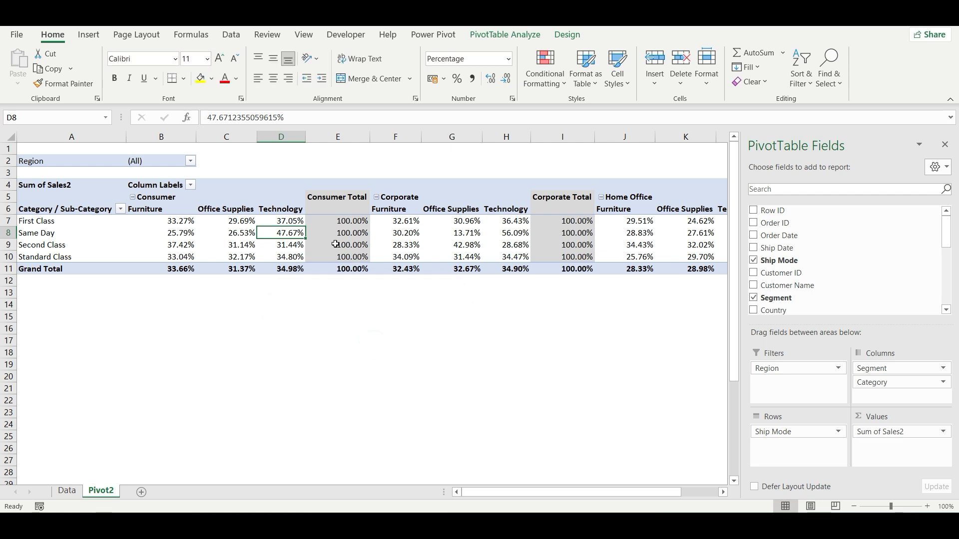
- Check the sum of First Class percentages across the Consumer categories and examine the Consumer Total and Corporate Total columns
{"action": "left_click_drag", "start_coordinate": [178, 221], "coordinate": [287, 219]}
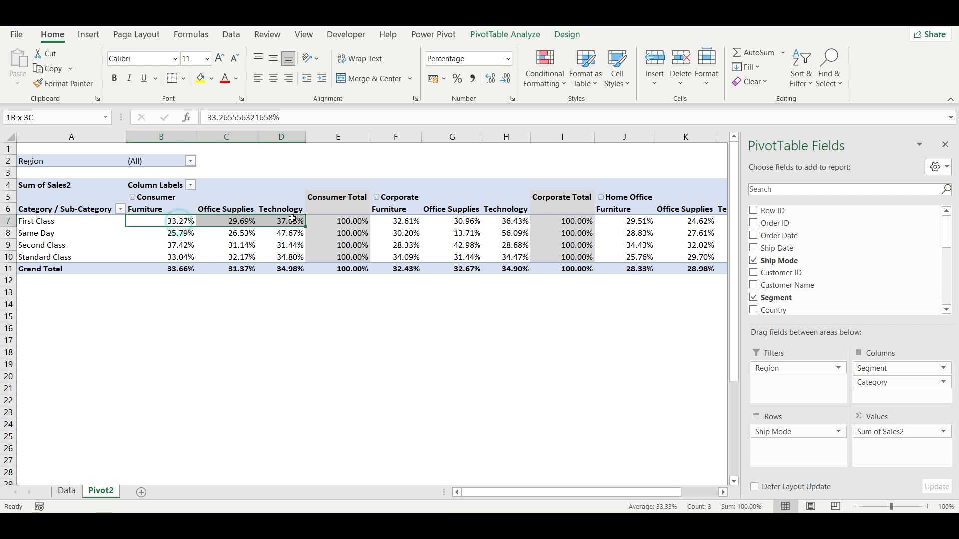
{"action": "left_click", "coordinate": [314, 275]}
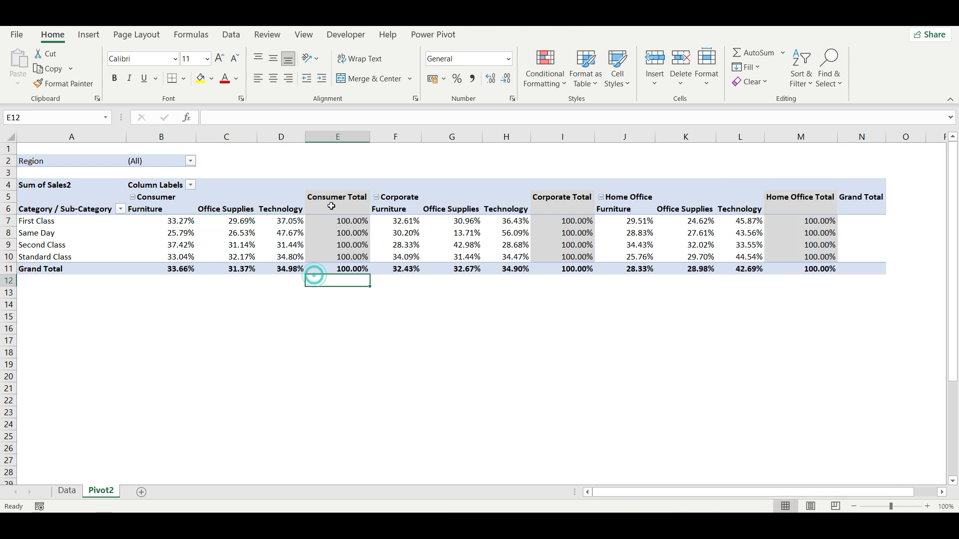
{"action": "left_click_drag", "start_coordinate": [317, 196], "coordinate": [320, 256]}
{"action": "left_click_drag", "start_coordinate": [552, 197], "coordinate": [549, 256]}
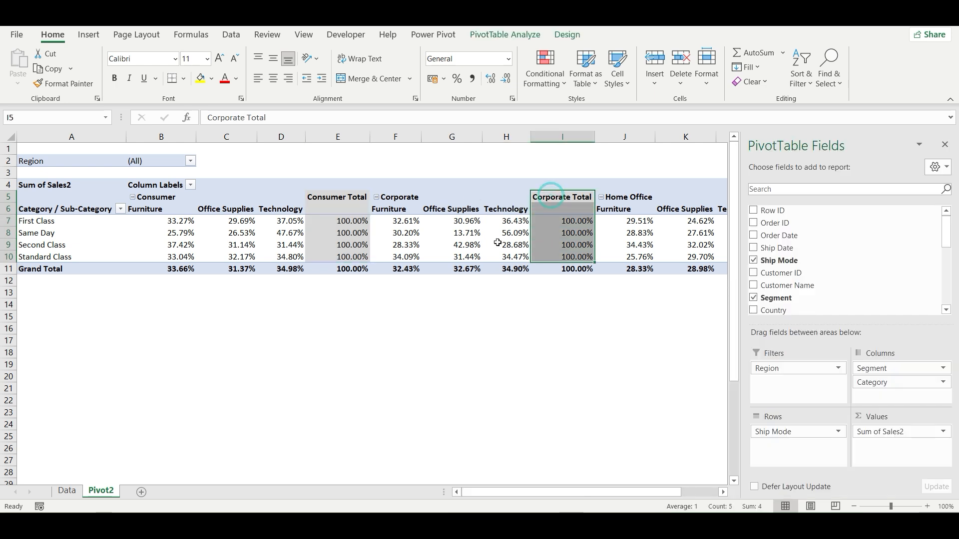
- Show the pivot table's values as % of Parent Total with Category as the base field
{"action": "left_click", "coordinate": [239, 221]}
{"action": "left_click", "coordinate": [284, 220]}
{"action": "right_click", "coordinate": [284, 220]}
{"action": "mouse_move", "coordinate": [346, 355]}
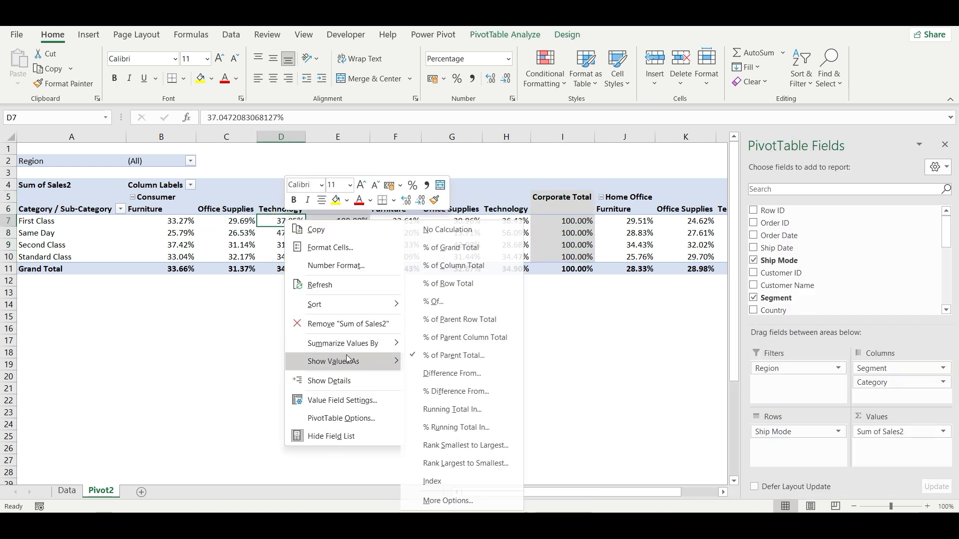
{"action": "left_click", "coordinate": [468, 356]}
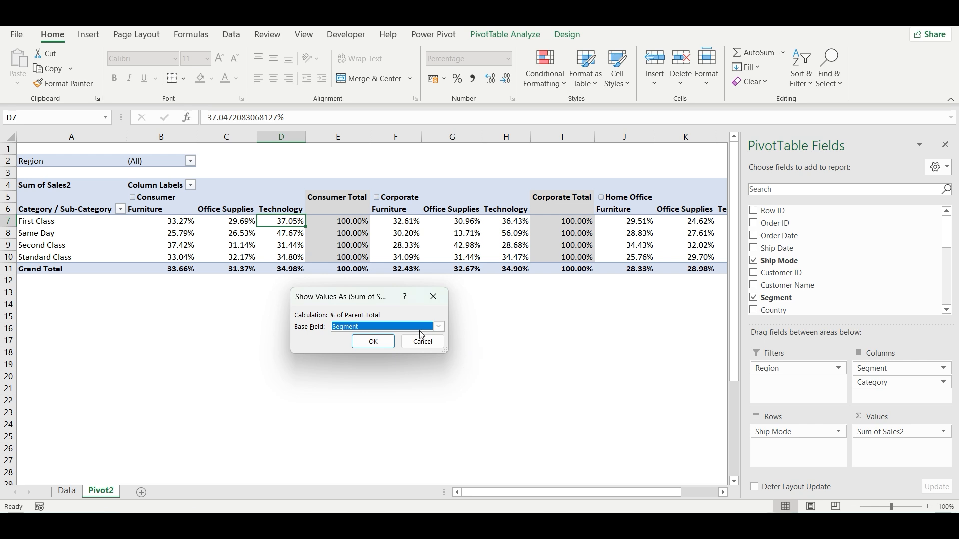
{"action": "left_click", "coordinate": [421, 326]}
{"action": "left_click", "coordinate": [354, 366]}
{"action": "left_click", "coordinate": [384, 344]}
{"action": "left_click", "coordinate": [180, 222]}
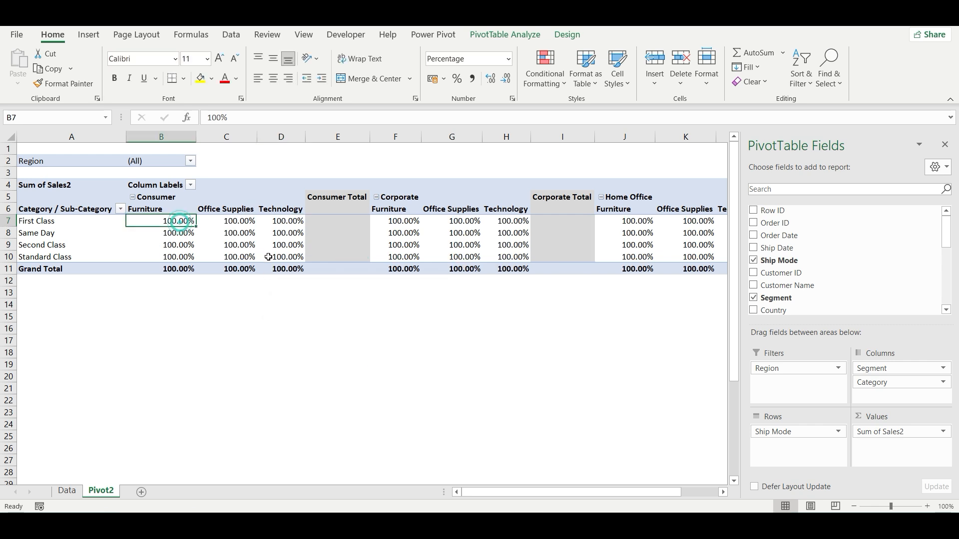
{"action": "mouse_move", "coordinate": [269, 257]}
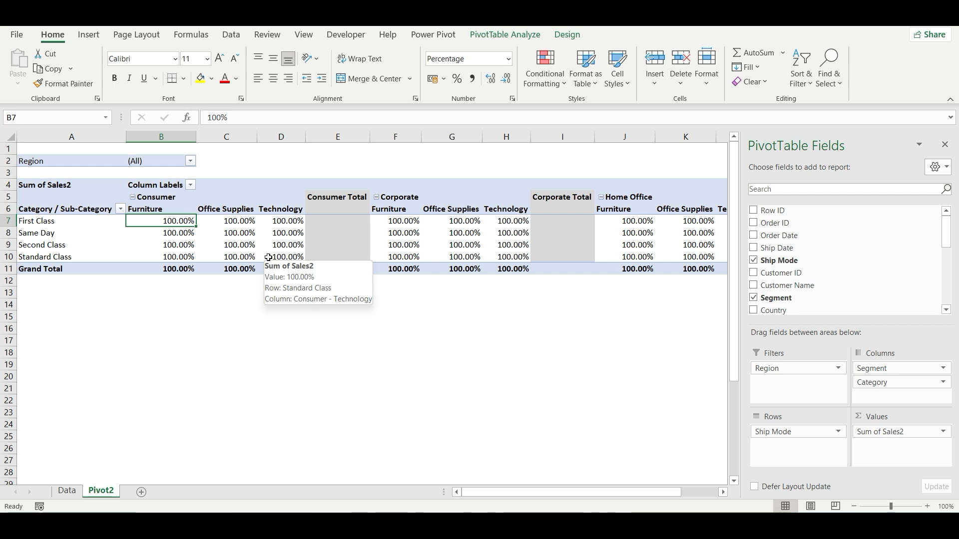
{"action": "mouse_move", "coordinate": [169, 222]}
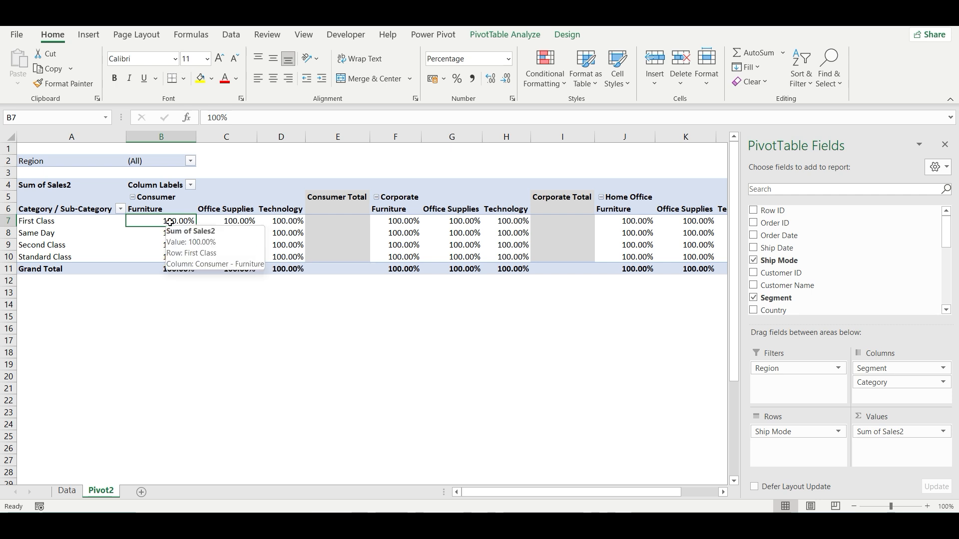
- Change the base field of the % of Parent Total calculation to Ship Mode and examine the pivot table's totals
{"action": "right_click", "coordinate": [183, 222]}
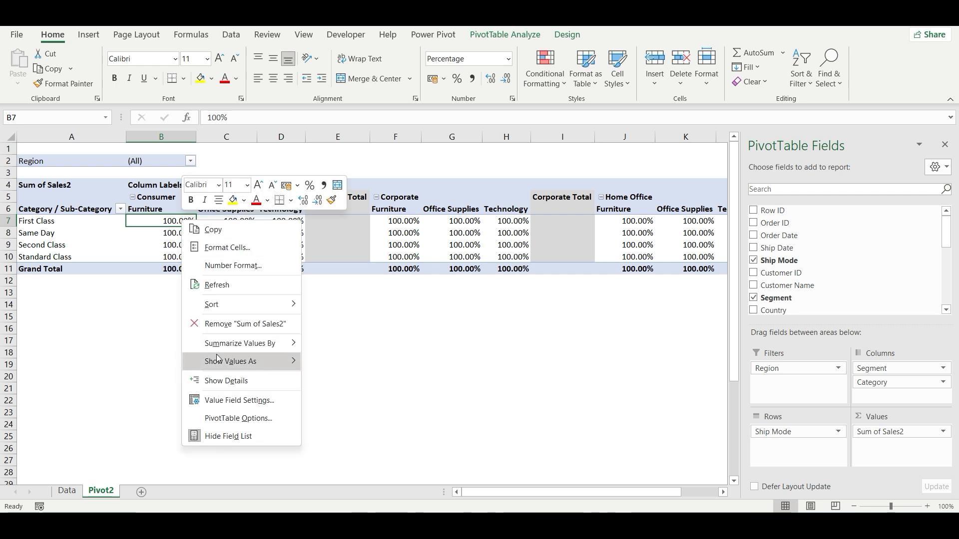
{"action": "mouse_move", "coordinate": [251, 363]}
{"action": "left_click", "coordinate": [376, 359]}
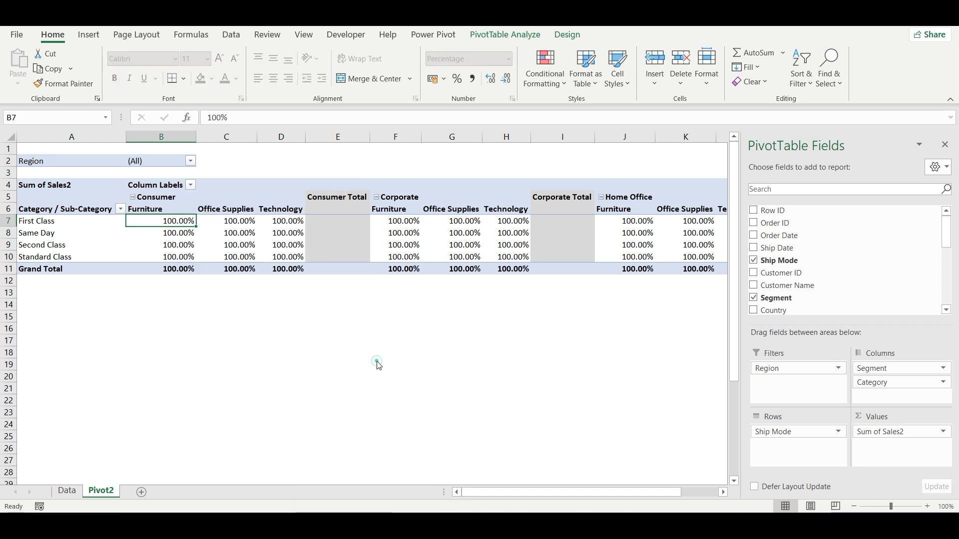
{"action": "left_click", "coordinate": [391, 327]}
{"action": "left_click", "coordinate": [373, 338]}
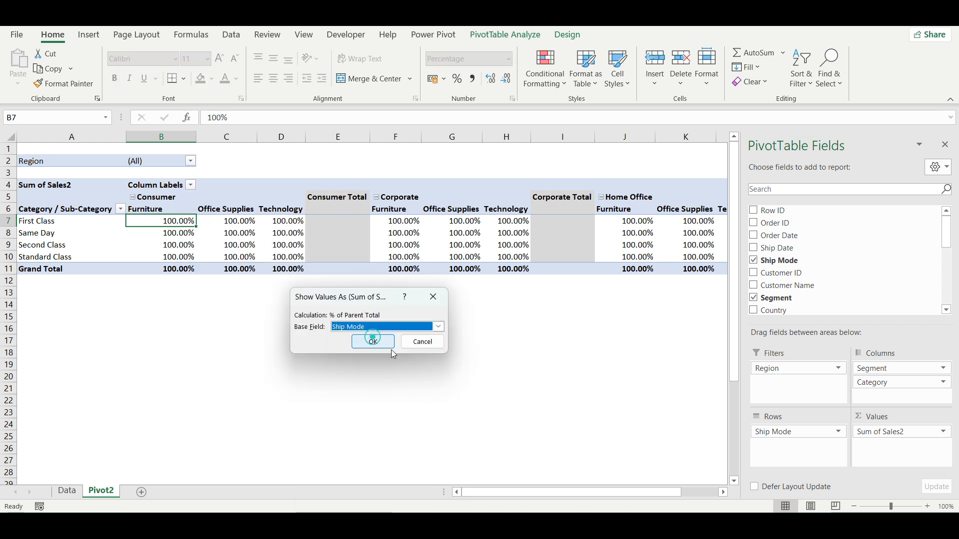
{"action": "left_click", "coordinate": [373, 343]}
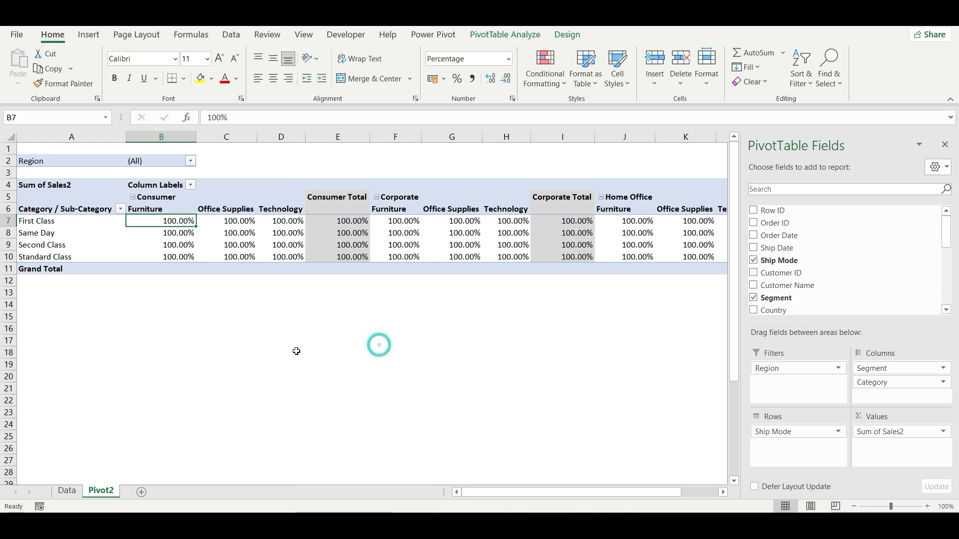
{"action": "left_click", "coordinate": [316, 324]}
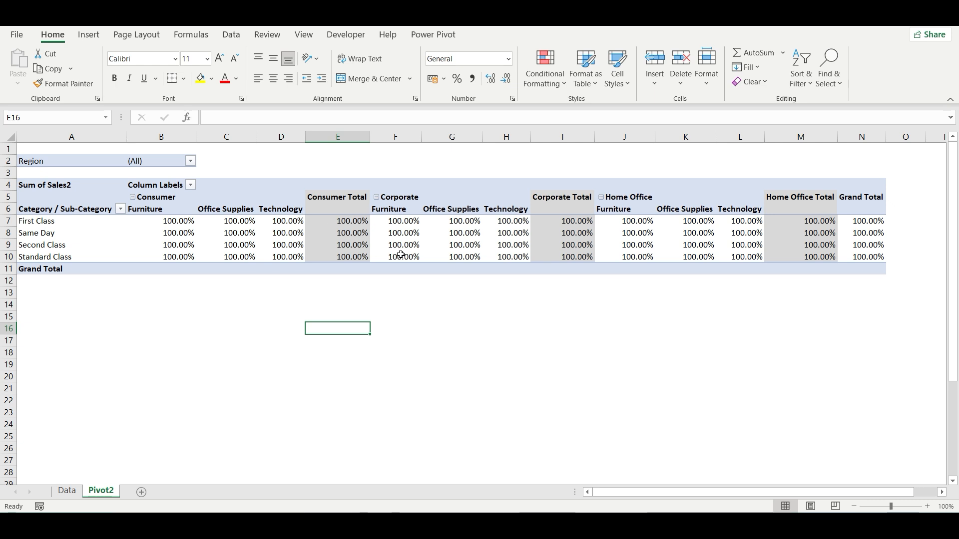
{"action": "mouse_move", "coordinate": [400, 255]}
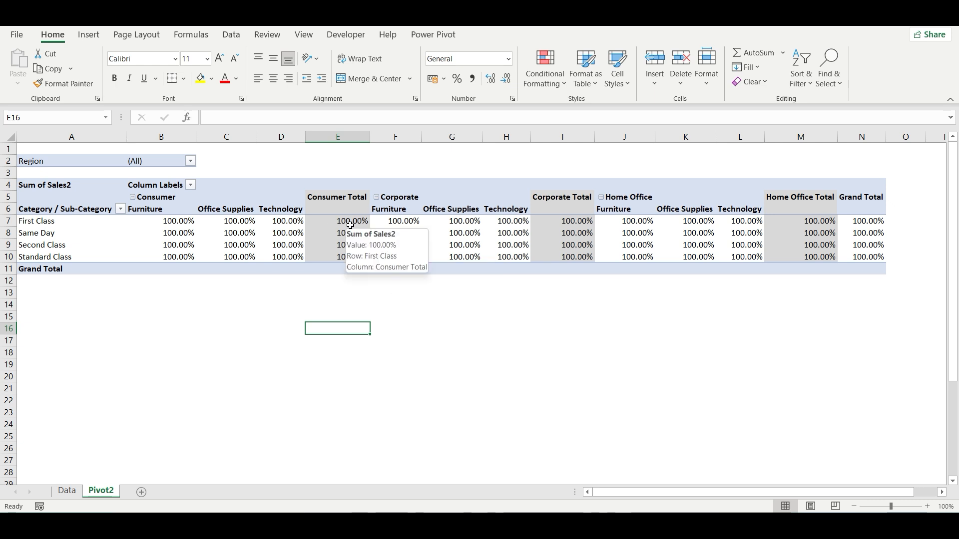
- Set the % of Parent Total base field back to Segment and move Region from the filters to the rows below Ship Mode
{"action": "right_click", "coordinate": [282, 222]}
{"action": "left_click", "coordinate": [466, 356]}
{"action": "left_click", "coordinate": [414, 327]}
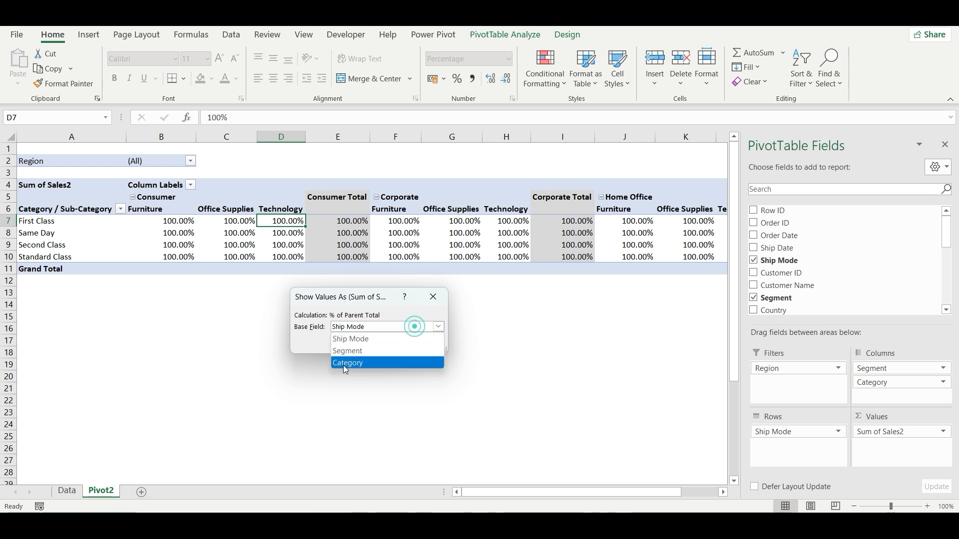
{"action": "left_click", "coordinate": [347, 350]}
{"action": "left_click", "coordinate": [378, 342]}
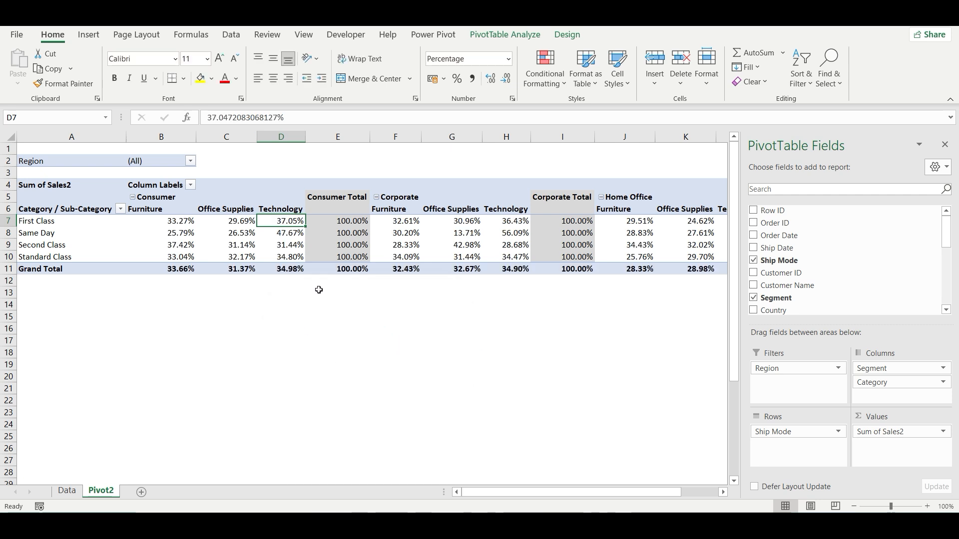
{"action": "left_click", "coordinate": [331, 234]}
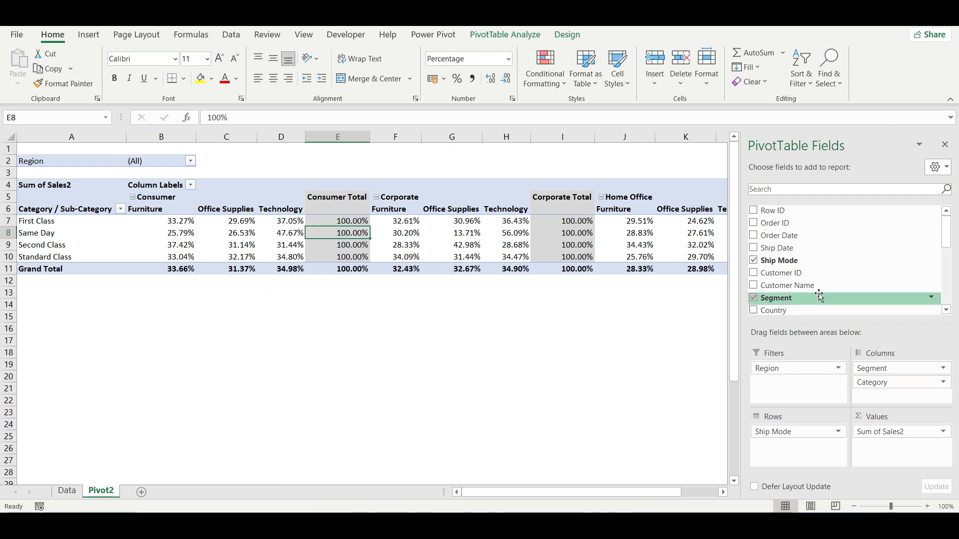
{"action": "left_click_drag", "start_coordinate": [777, 369], "coordinate": [777, 446]}
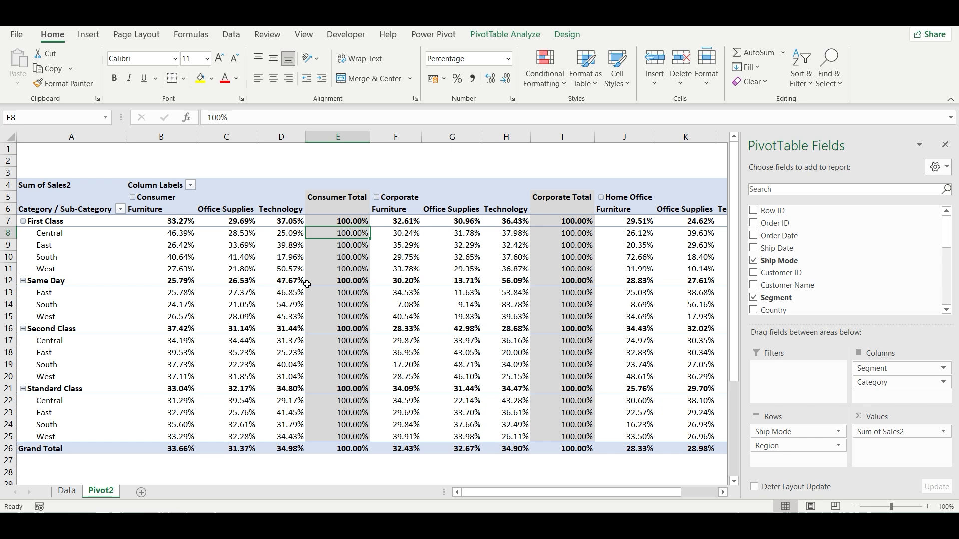
- Base the % of Parent Total calculation on Category with Region nested under Ship Mode in the rows
{"action": "right_click", "coordinate": [290, 235]}
{"action": "left_click", "coordinate": [345, 376]}
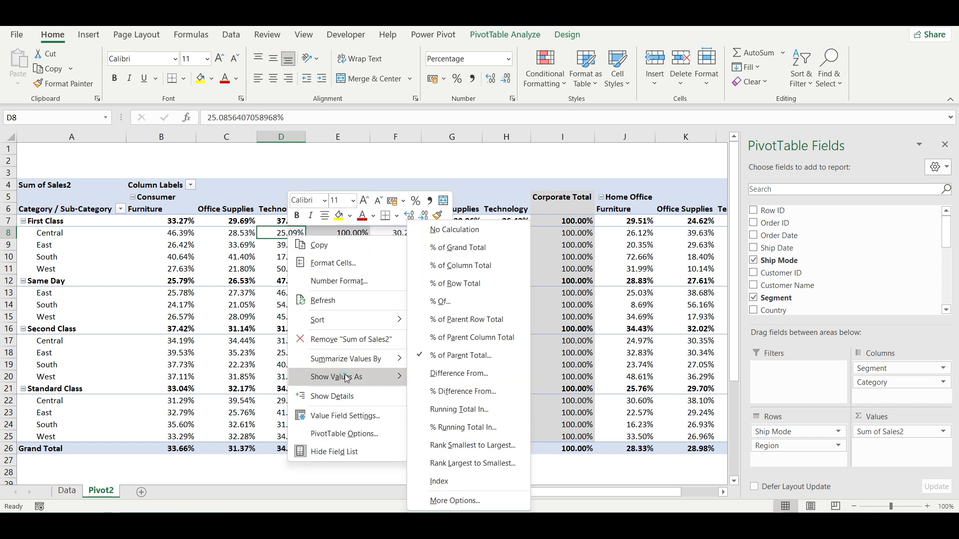
{"action": "left_click", "coordinate": [465, 363]}
{"action": "left_click", "coordinate": [386, 326]}
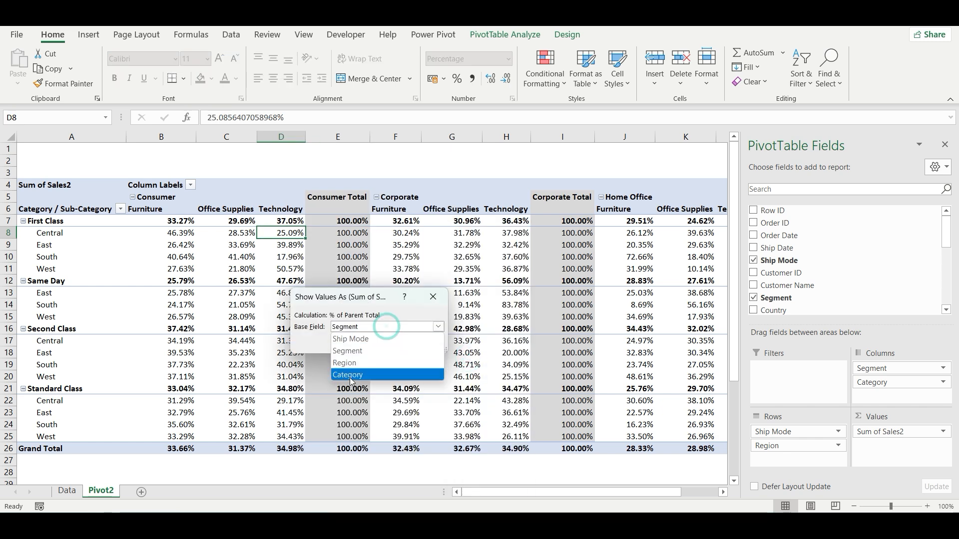
{"action": "left_click", "coordinate": [352, 376]}
{"action": "left_click", "coordinate": [374, 326]}
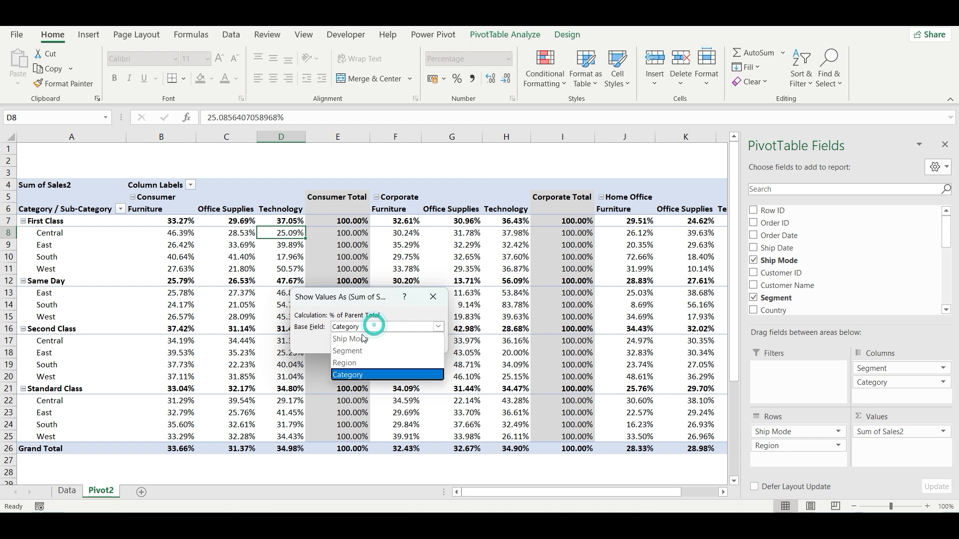
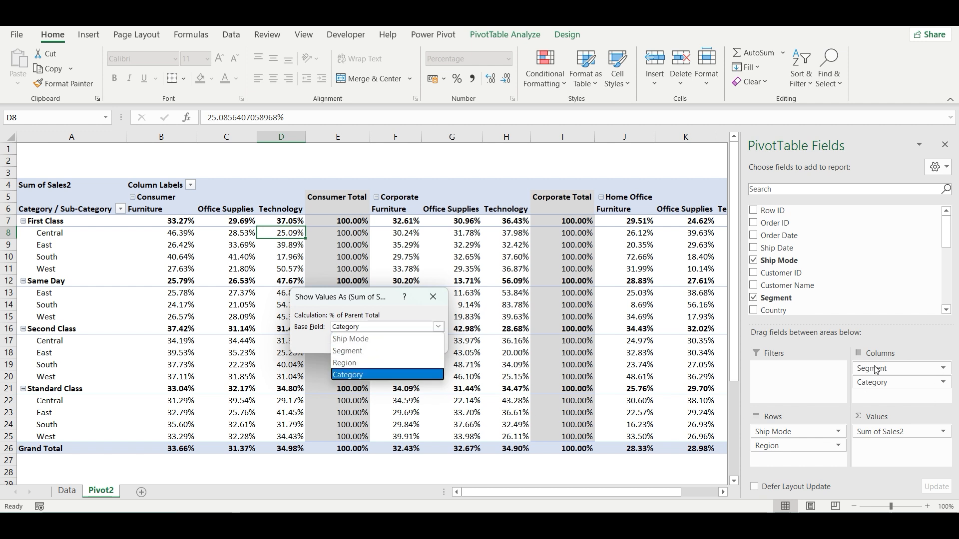
{"action": "left_click", "coordinate": [348, 375]}
{"action": "left_click", "coordinate": [373, 343]}
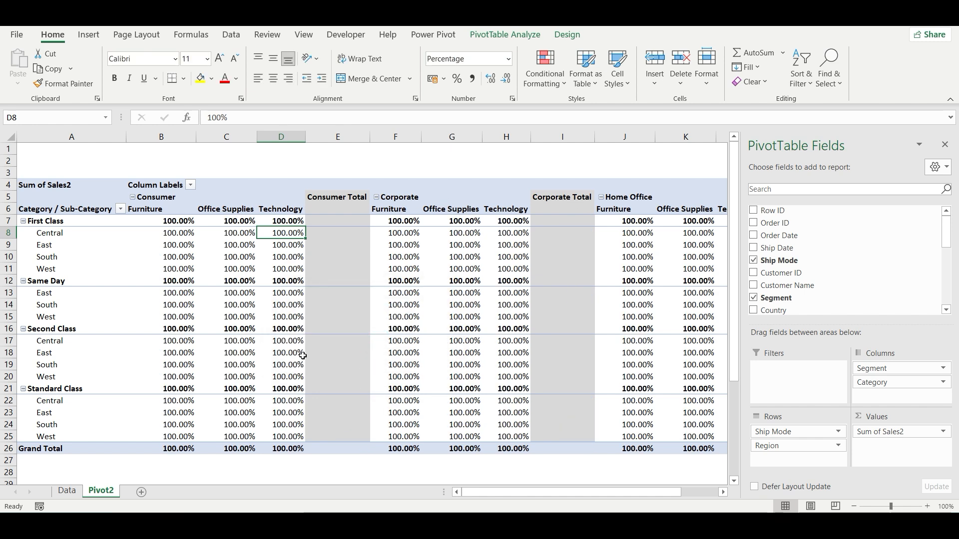
- Set the pivot table's values to No Calculation and look over the First Class region amounts in Consumer Furniture
{"action": "right_click", "coordinate": [344, 246]}
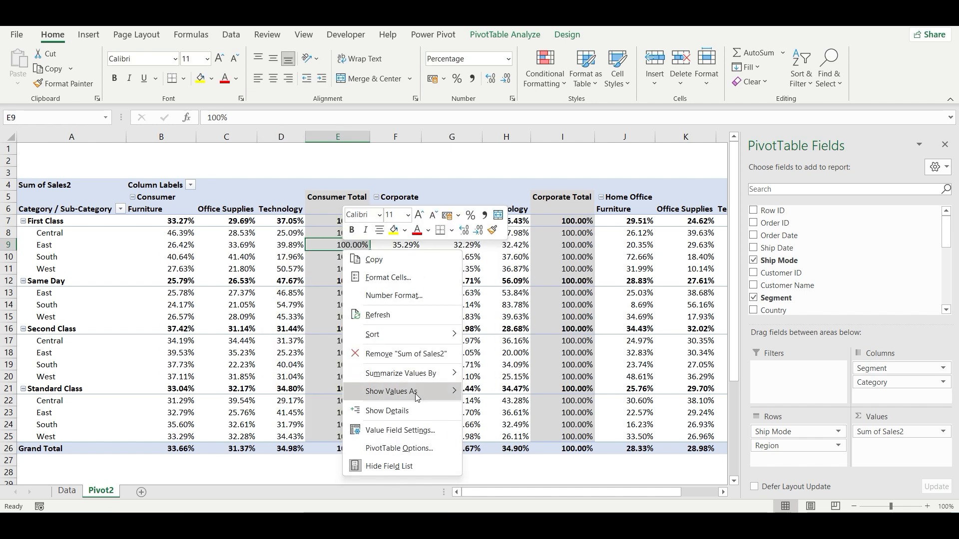
{"action": "mouse_move", "coordinate": [420, 396]}
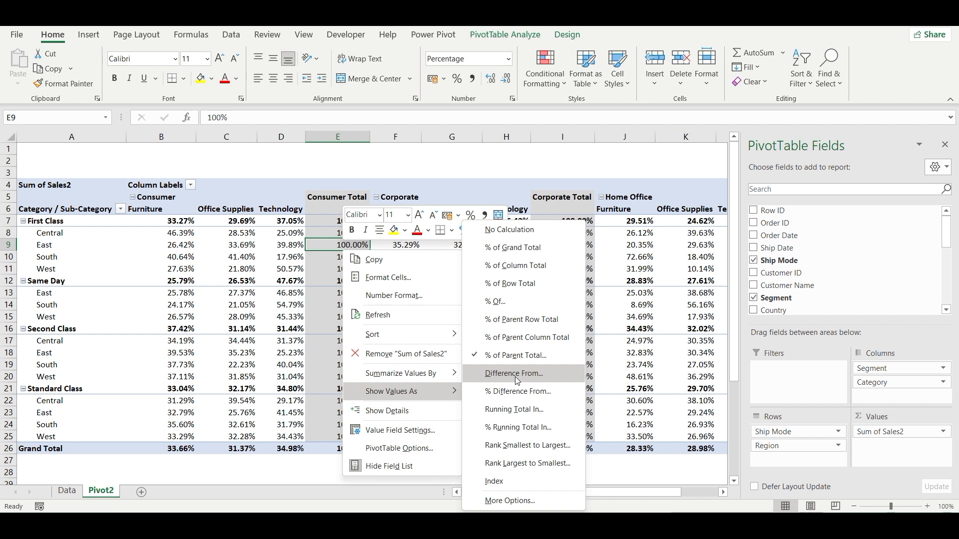
{"action": "left_click", "coordinate": [540, 230]}
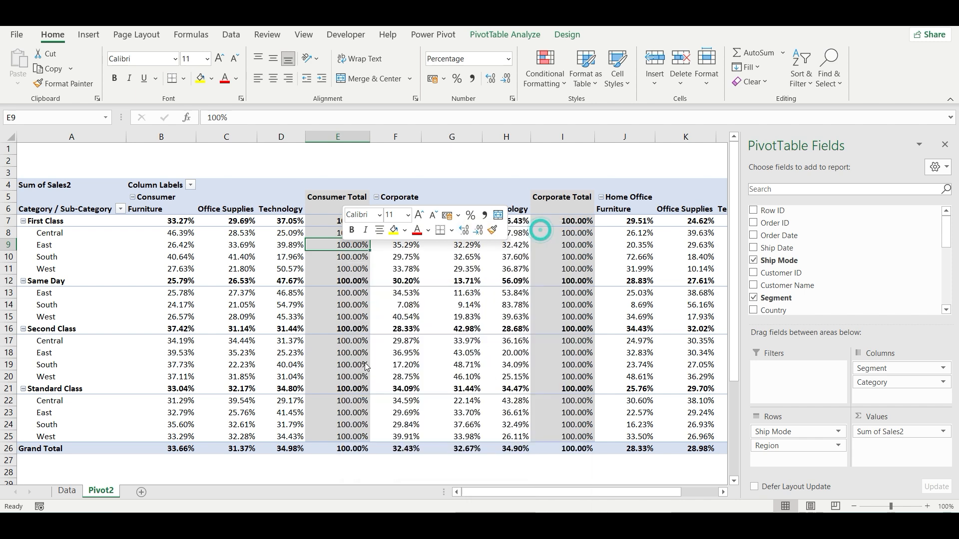
{"action": "left_click", "coordinate": [344, 305]}
{"action": "left_click_drag", "start_coordinate": [172, 232], "coordinate": [174, 268]}
{"action": "left_click", "coordinate": [340, 265]}
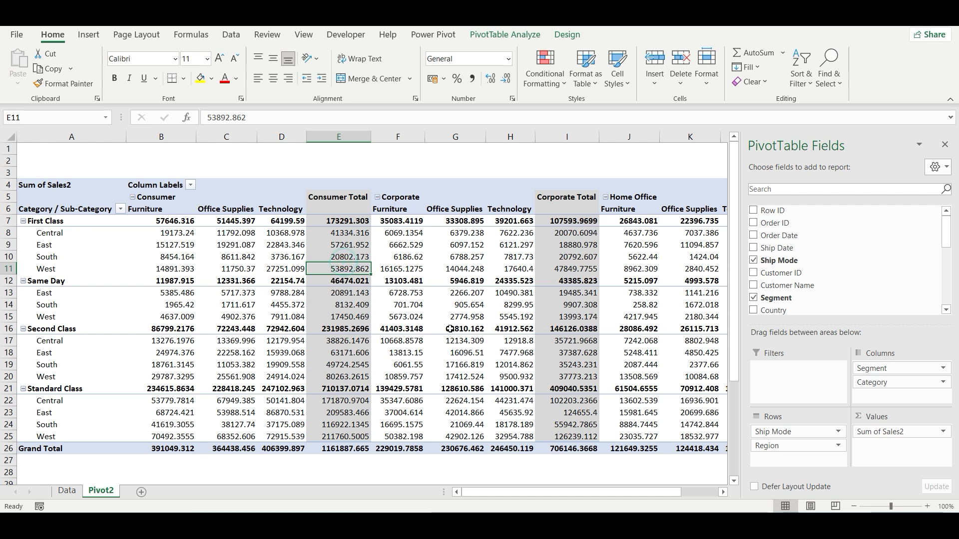
{"action": "left_click", "coordinate": [431, 262]}
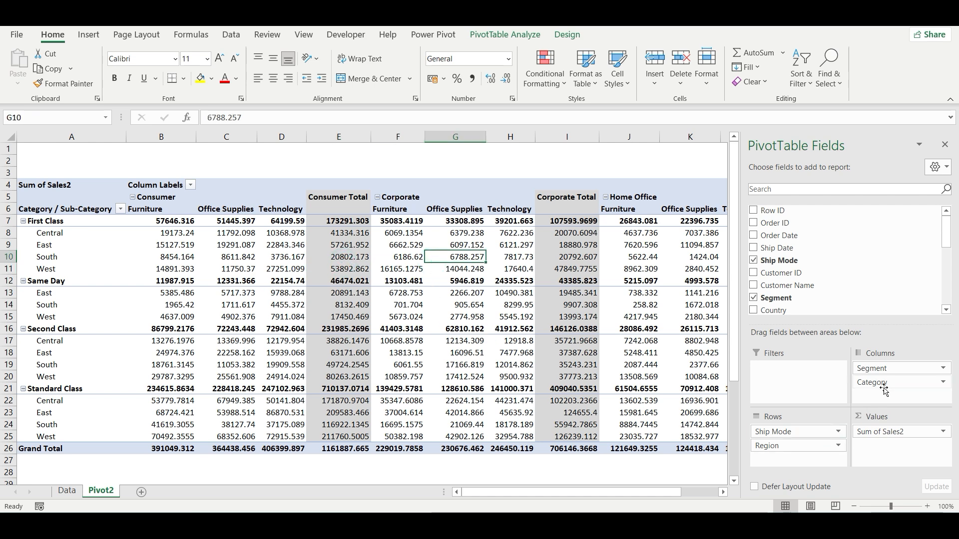
- Remove Category from the pivot table's columns and Region from its rows
{"action": "left_click_drag", "start_coordinate": [881, 383], "coordinate": [550, 396]}
{"action": "left_click_drag", "start_coordinate": [467, 314], "coordinate": [499, 289]}
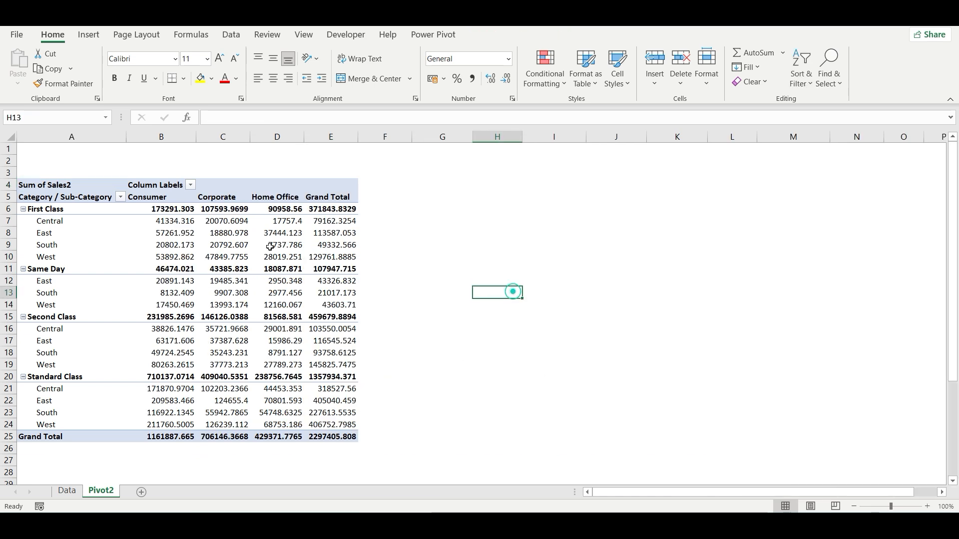
{"action": "left_click_drag", "start_coordinate": [165, 209], "coordinate": [280, 209]}
{"action": "left_click", "coordinate": [241, 302]}
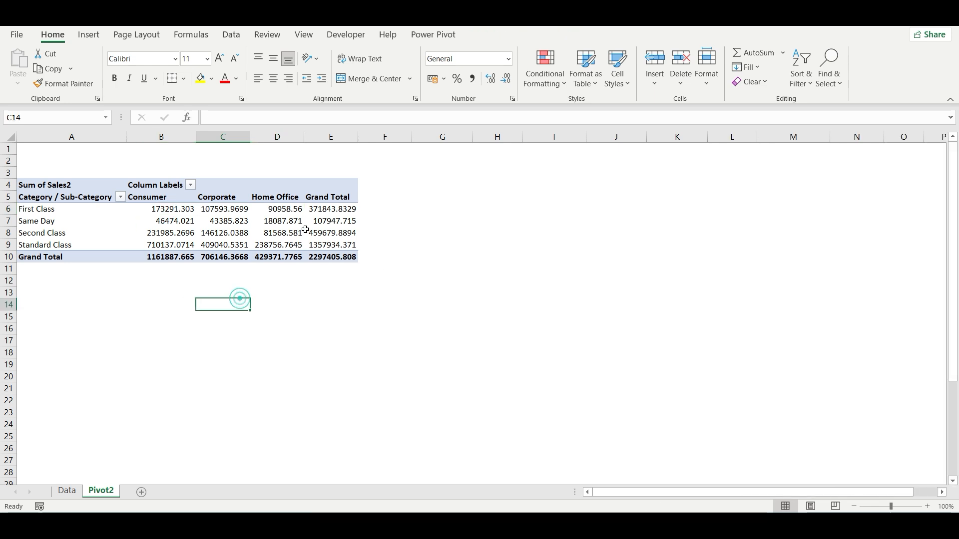
- Try showing the values as Difference From with base field Ship Mode and base item First Class, check the Consumer column, and undo it
{"action": "right_click", "coordinate": [293, 209]}
{"action": "mouse_move", "coordinate": [392, 357]}
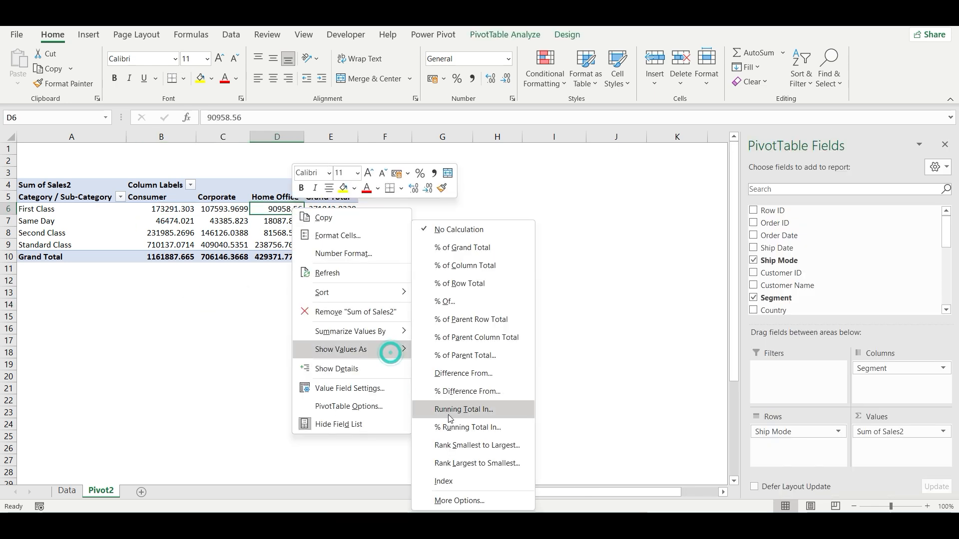
{"action": "left_click", "coordinate": [511, 373]}
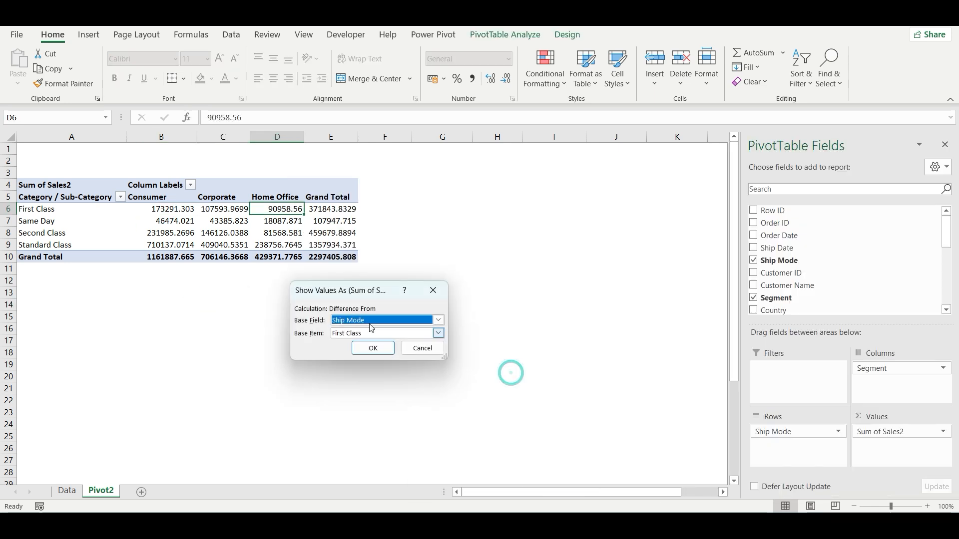
{"action": "left_click_drag", "start_coordinate": [333, 293], "coordinate": [452, 194]}
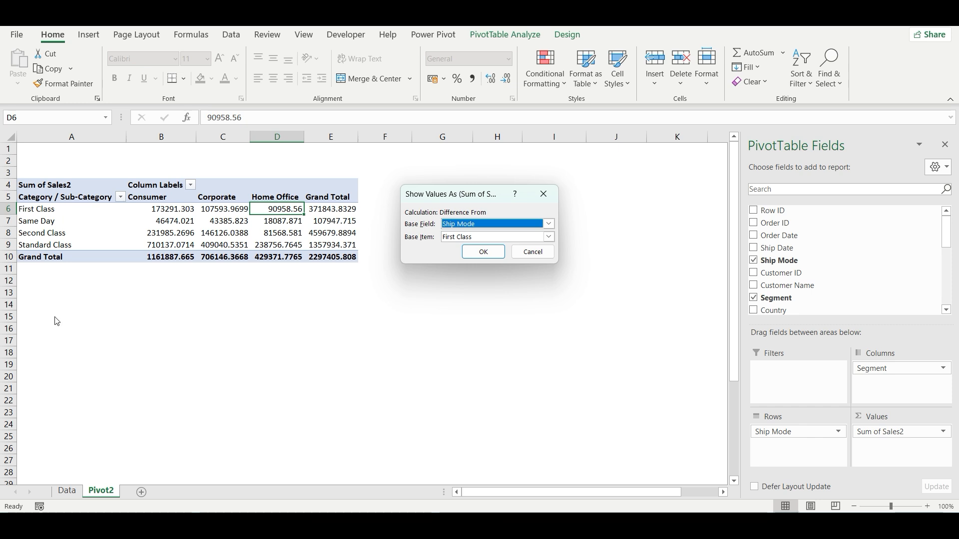
{"action": "left_click", "coordinate": [483, 253]}
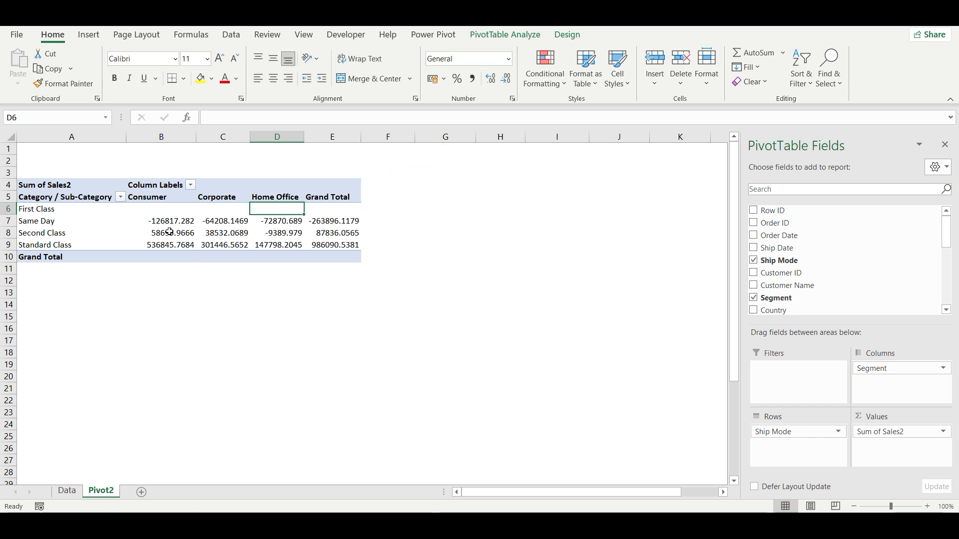
{"action": "left_click", "coordinate": [168, 210]}
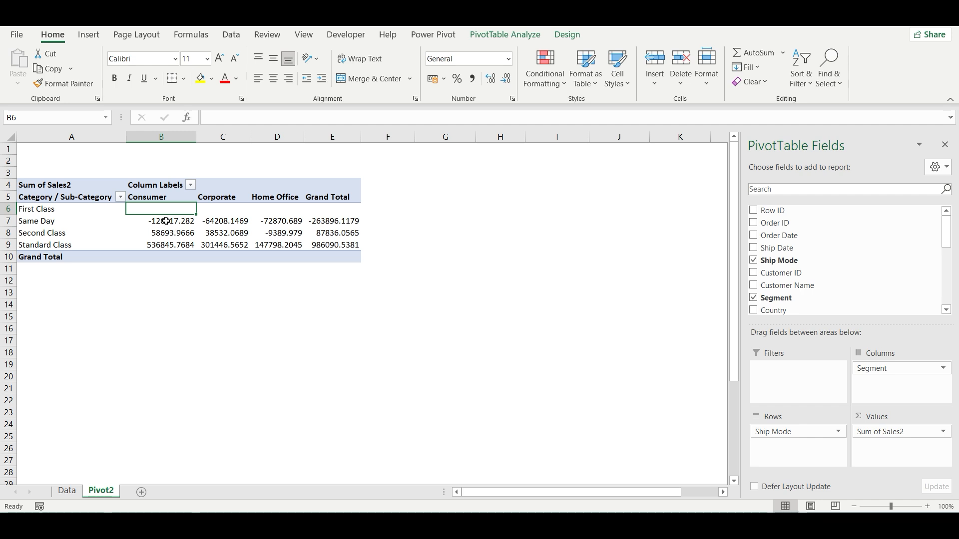
{"action": "left_click", "coordinate": [167, 220]}
{"action": "left_click", "coordinate": [160, 245]}
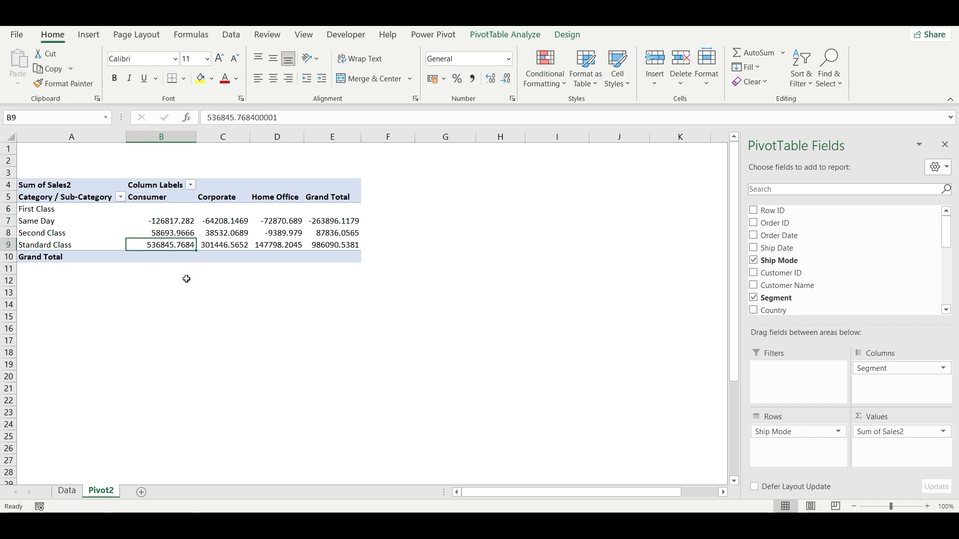
{"action": "key", "text": "ctrl+z"}
- Copy the whole pivot table and paste a duplicate below it starting at cell A13
{"action": "left_click_drag", "start_coordinate": [339, 260], "coordinate": [71, 187]}
{"action": "key", "text": "ctrl+c"}
{"action": "left_click", "coordinate": [54, 295]}
{"action": "key", "text": "ctrl+v"}
{"action": "left_click", "coordinate": [190, 378]}
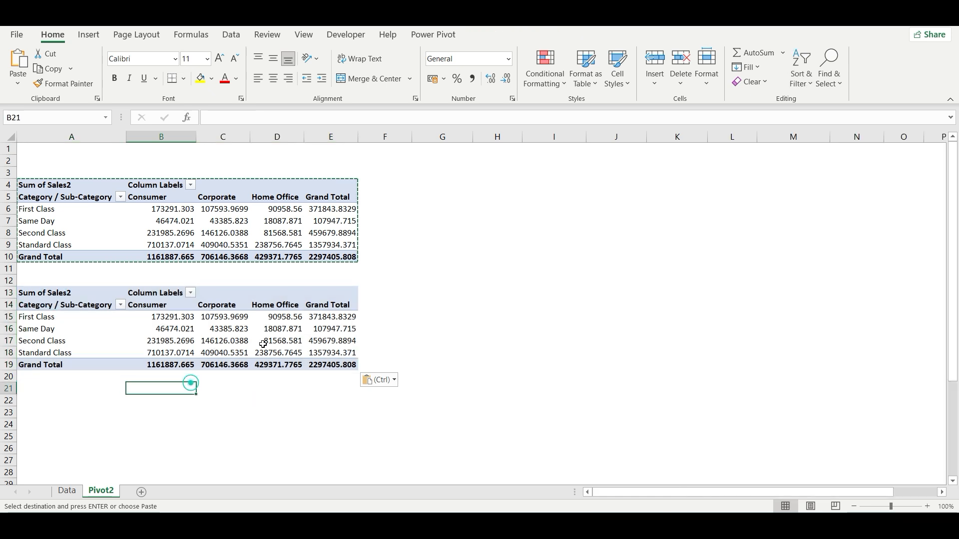
- Show the upper pivot table's values as Difference From with base field Ship Mode and base item First Class
{"action": "right_click", "coordinate": [324, 224]}
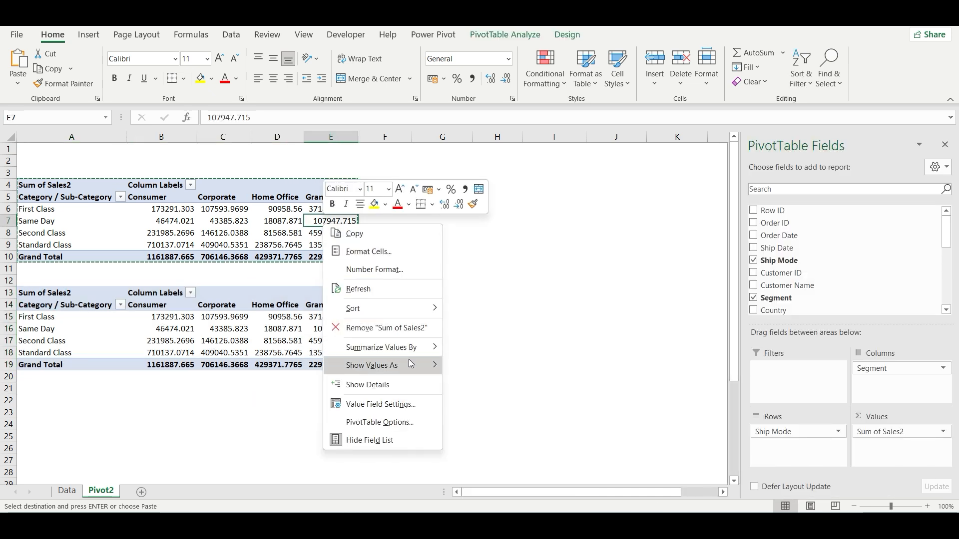
{"action": "mouse_move", "coordinate": [409, 359]}
{"action": "left_click", "coordinate": [505, 373]}
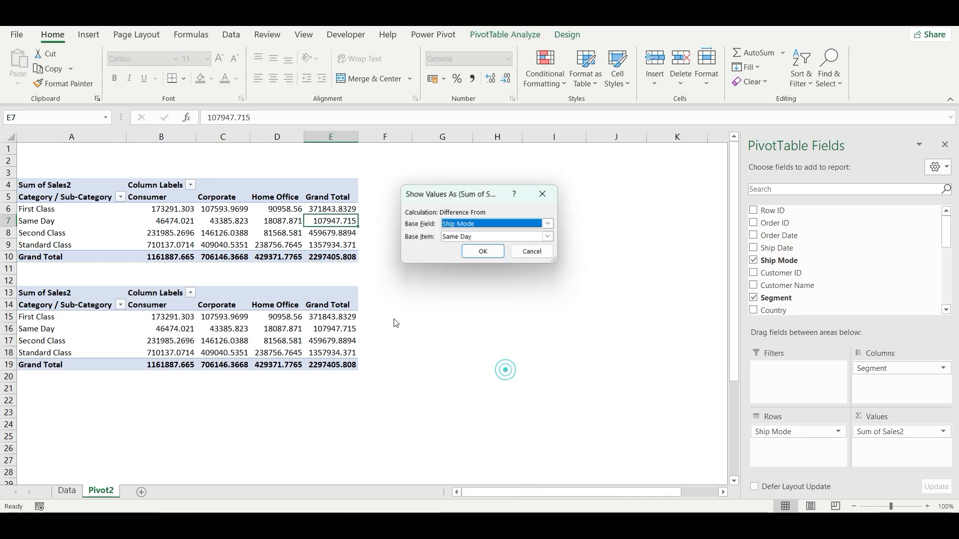
{"action": "left_click", "coordinate": [549, 236]}
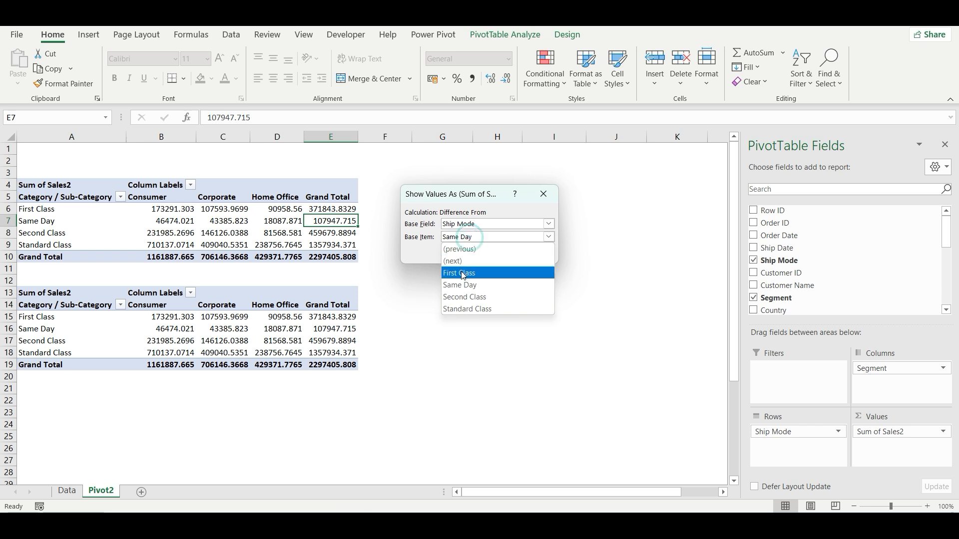
{"action": "left_click", "coordinate": [460, 271]}
{"action": "left_click", "coordinate": [483, 252]}
{"action": "left_click", "coordinate": [442, 329]}
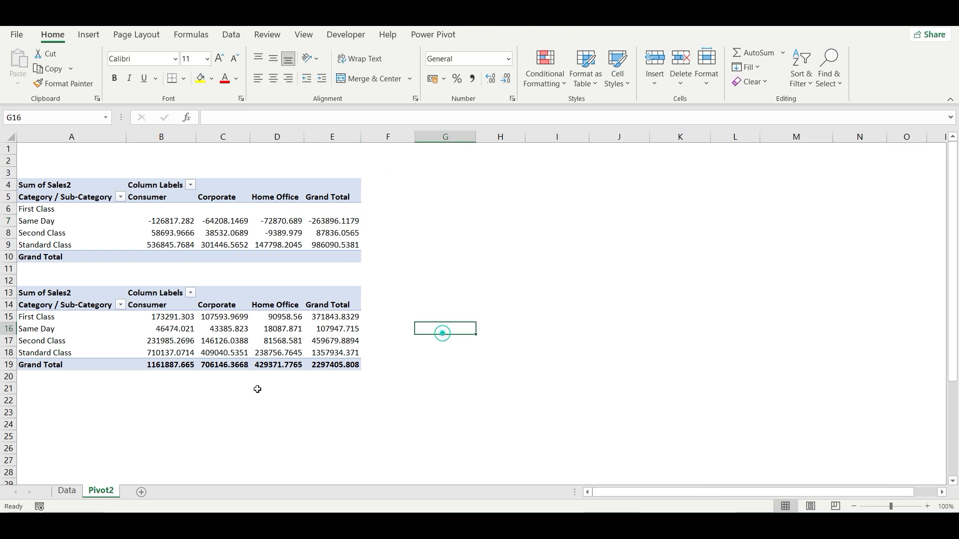
- Enter the check formula =B16-B15 in cell B21, subtracting Consumer First Class sales from Same Day sales
{"action": "left_click", "coordinate": [155, 388]}
{"action": "type", "text": "="}
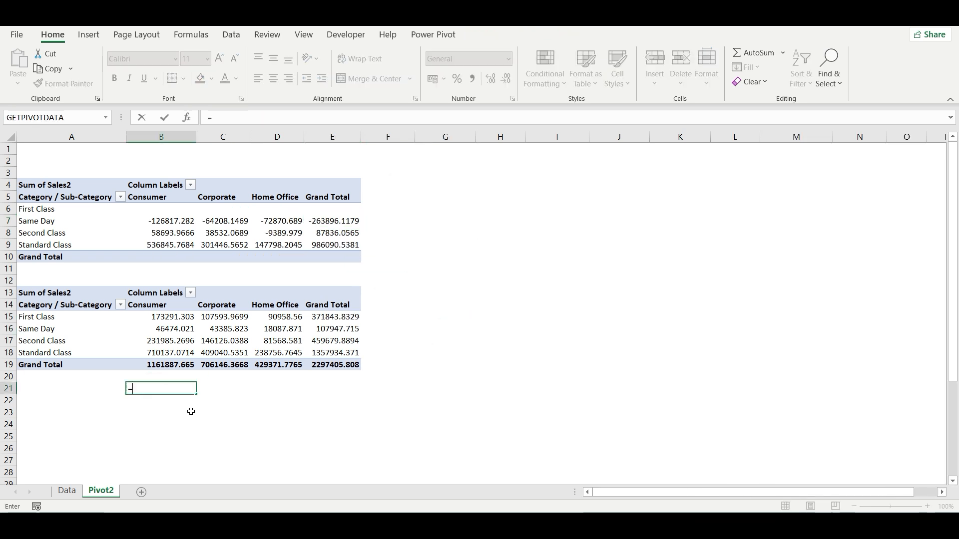
{"action": "key", "text": "Up"}
{"action": "key", "text": "Up"}
{"action": "key", "text": "Up"}
{"action": "key", "text": "Up"}
{"action": "key", "text": "Up"}
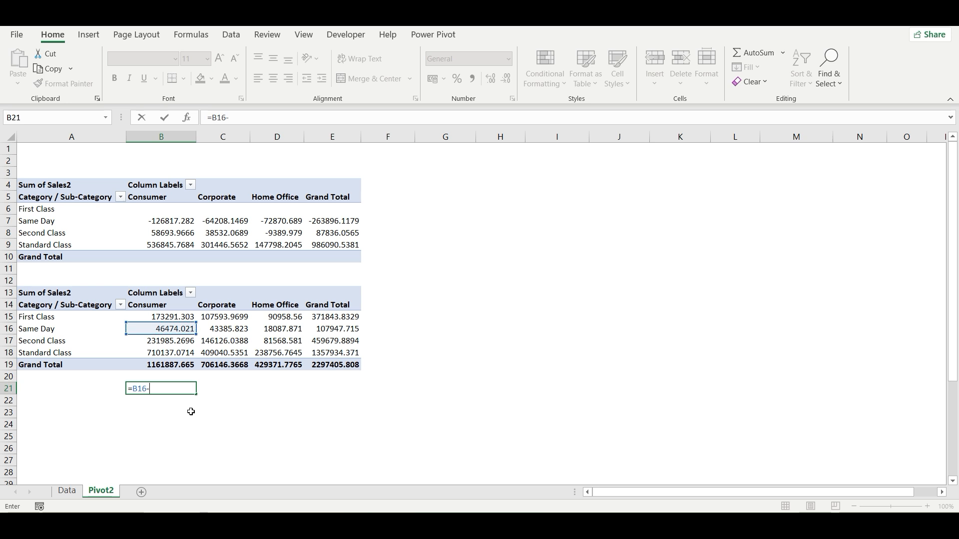
{"action": "type", "text": "-"}
{"action": "key", "text": "Up"}
{"action": "key", "text": "Up"}
{"action": "key", "text": "Up"}
{"action": "key", "text": "Up"}
{"action": "key", "text": "Up"}
{"action": "key", "text": "Up"}
{"action": "key", "text": "Return"}
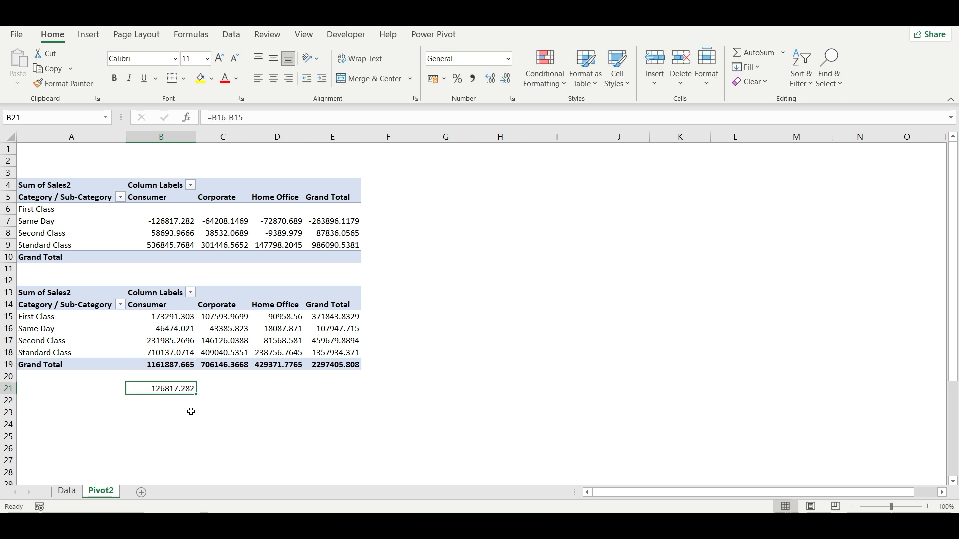
- Make the B15 reference in cell B21 absolute and fill the formula down to B23
{"action": "left_click", "coordinate": [233, 117]}
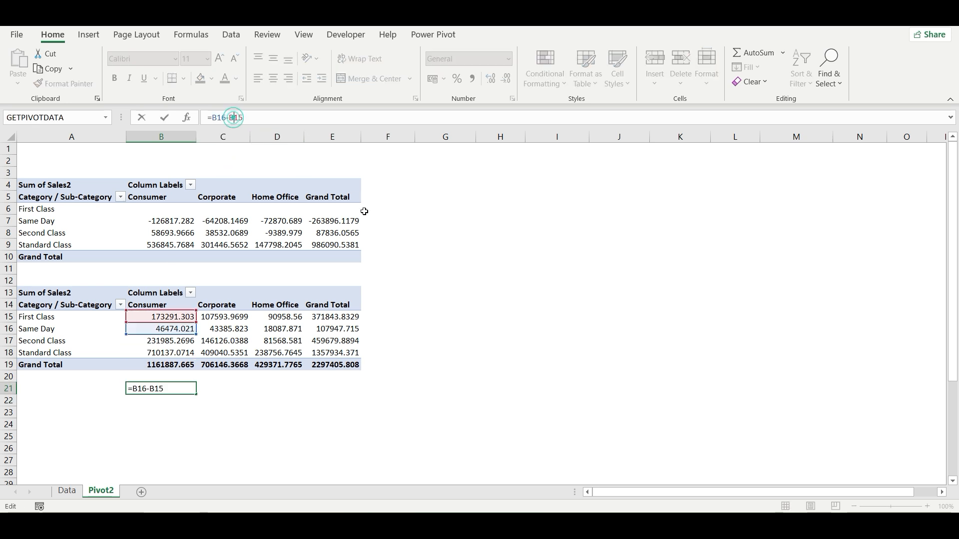
{"action": "key", "text": "F4"}
{"action": "key", "text": "Return"}
{"action": "key", "text": "shift+Down"}
{"action": "key", "text": "shift+Down"}
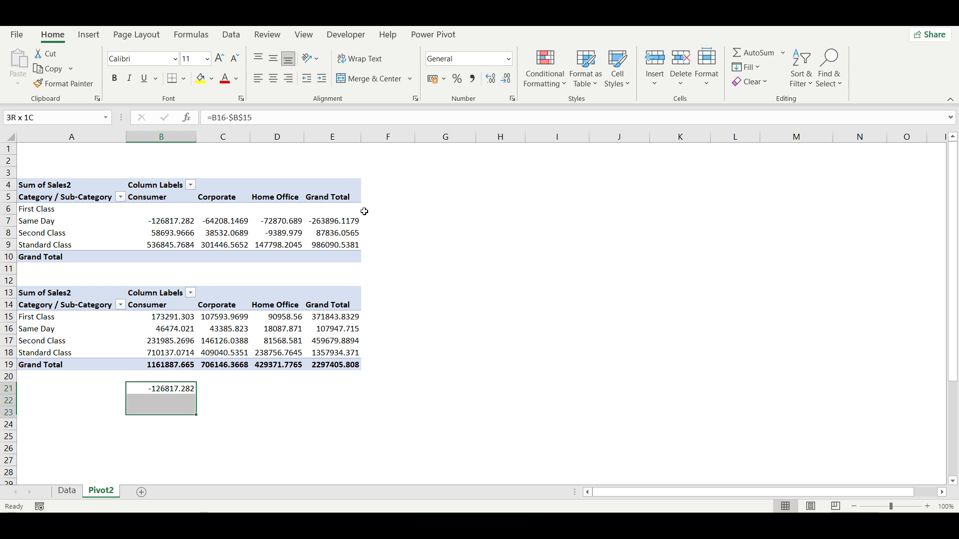
{"action": "key", "text": "ctrl+d"}
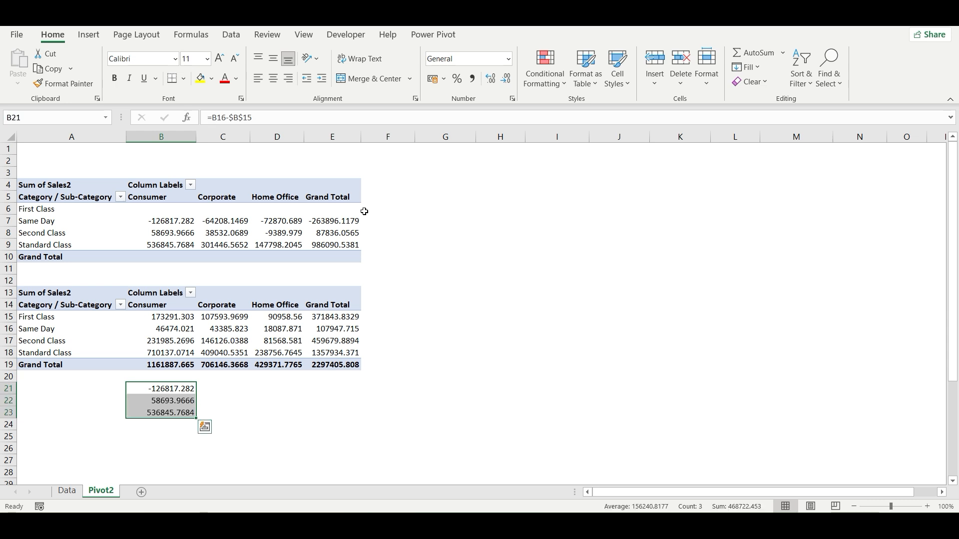
{"action": "key", "text": "Right"}
{"action": "key", "text": "Left"}
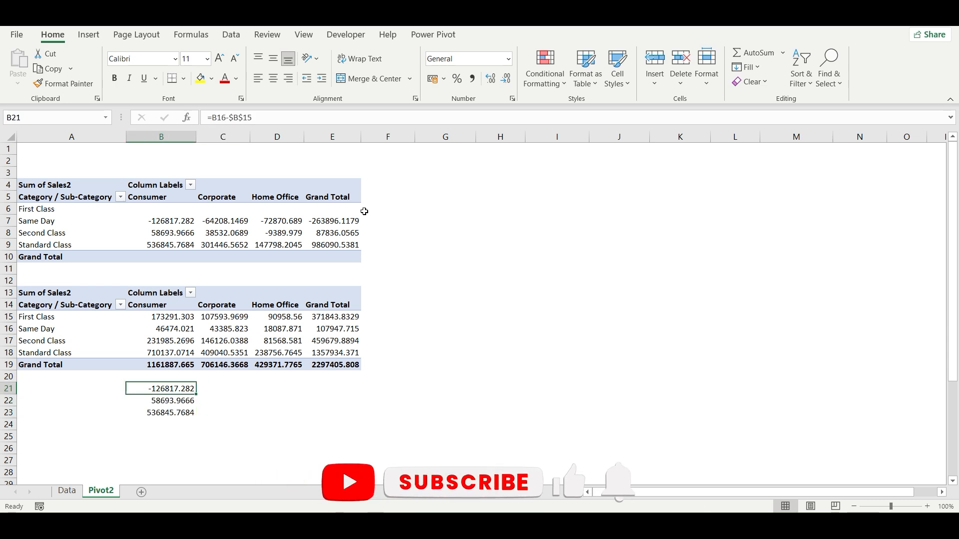
- Copy the B21 formula to C21, change its fixed reference to $C$15, and fill it down to C23
{"action": "key", "text": "ctrl+c"}
{"action": "key", "text": "Right"}
{"action": "key", "text": "Return"}
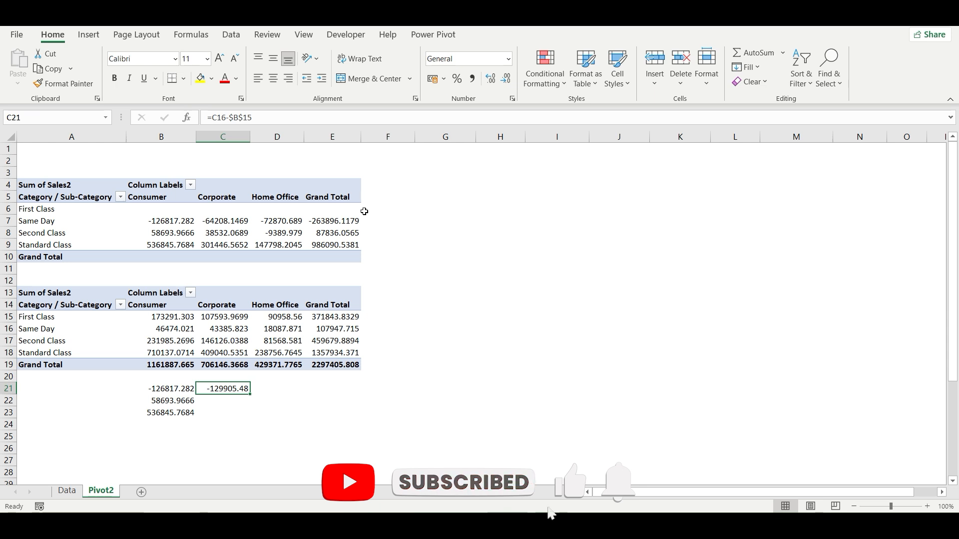
{"action": "key", "text": "F2"}
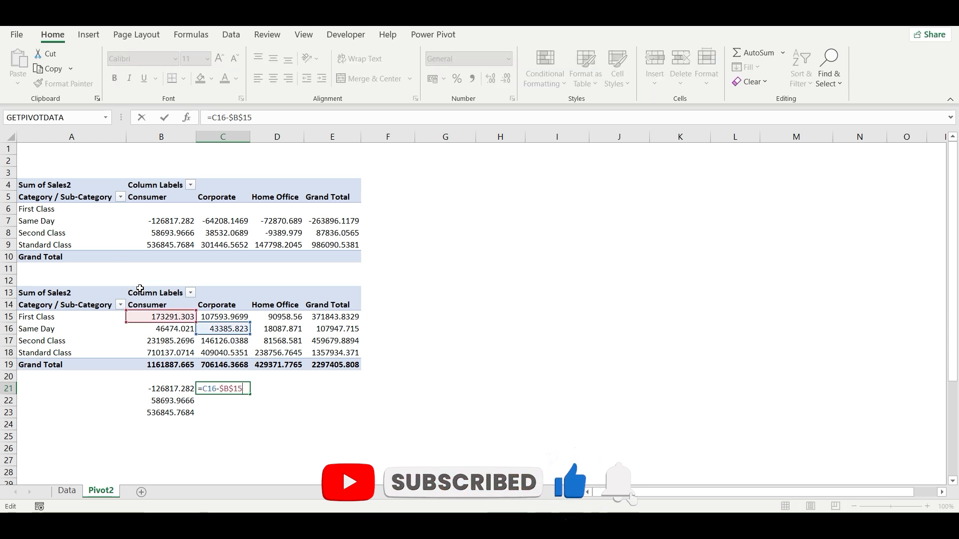
{"action": "left_click_drag", "start_coordinate": [161, 323], "coordinate": [216, 322]}
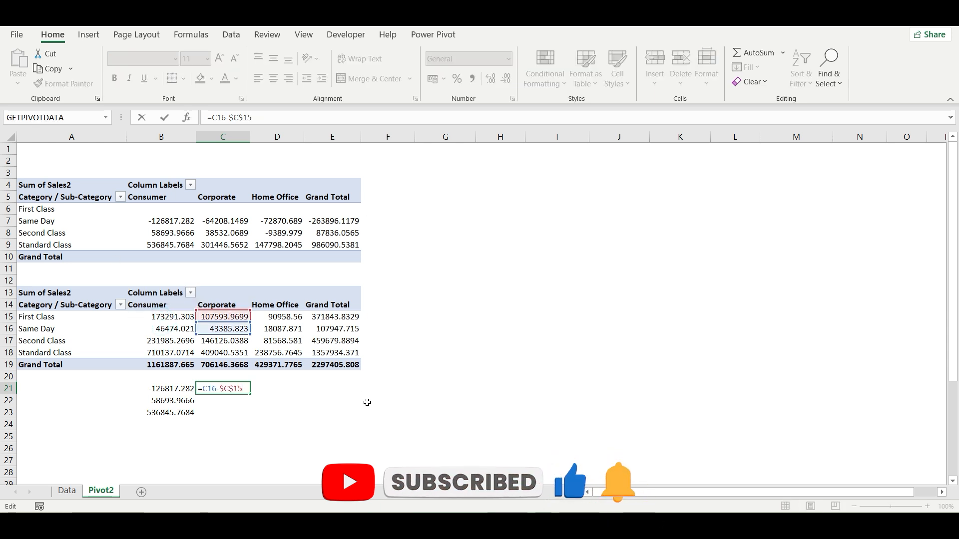
{"action": "key", "text": "ctrl+Return"}
{"action": "key", "text": "shift+Down"}
{"action": "key", "text": "shift+Down"}
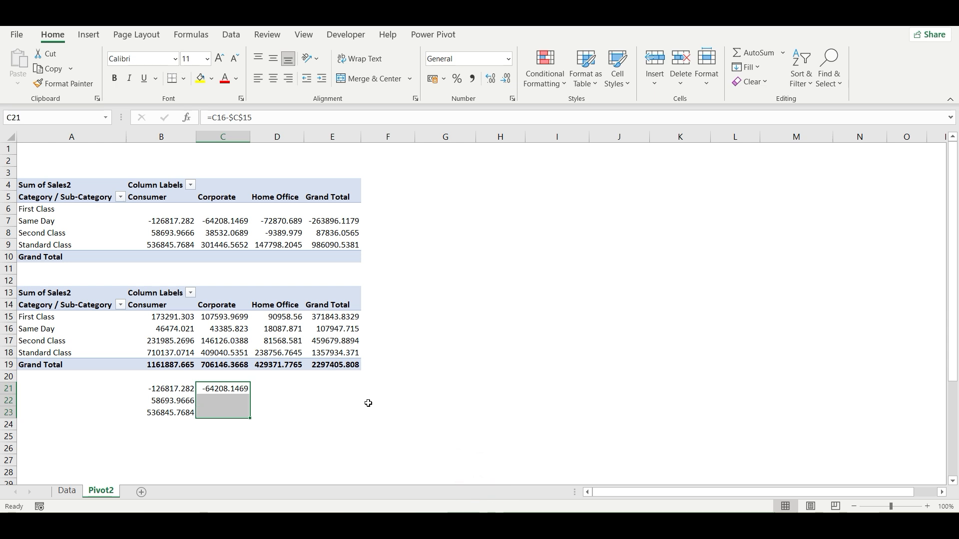
{"action": "key", "text": "ctrl+d"}
{"action": "key", "text": "Left"}
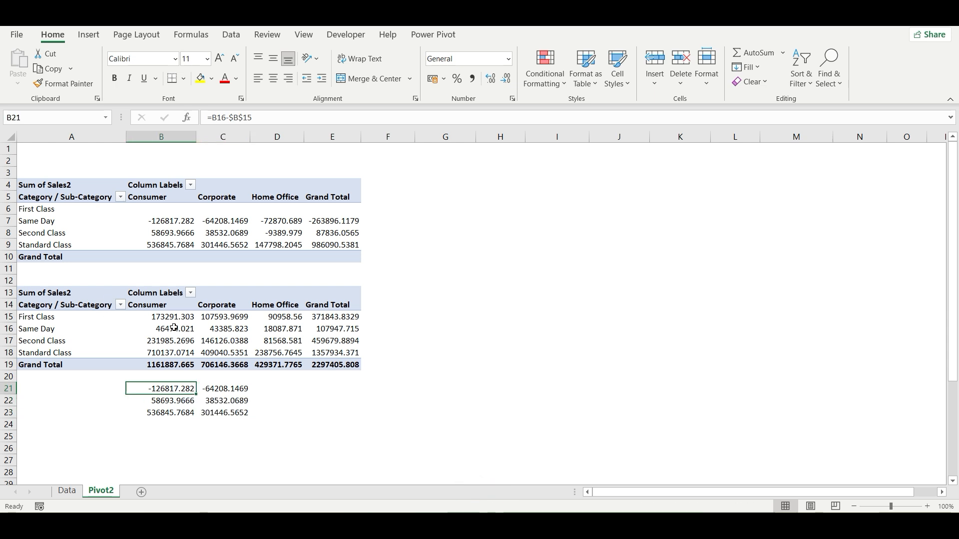
- Review the Consumer amounts in the lower pivot table and clear the check formulas from B21 to C23
{"action": "left_click_drag", "start_coordinate": [166, 309], "coordinate": [168, 362]}
{"action": "left_click", "coordinate": [190, 317]}
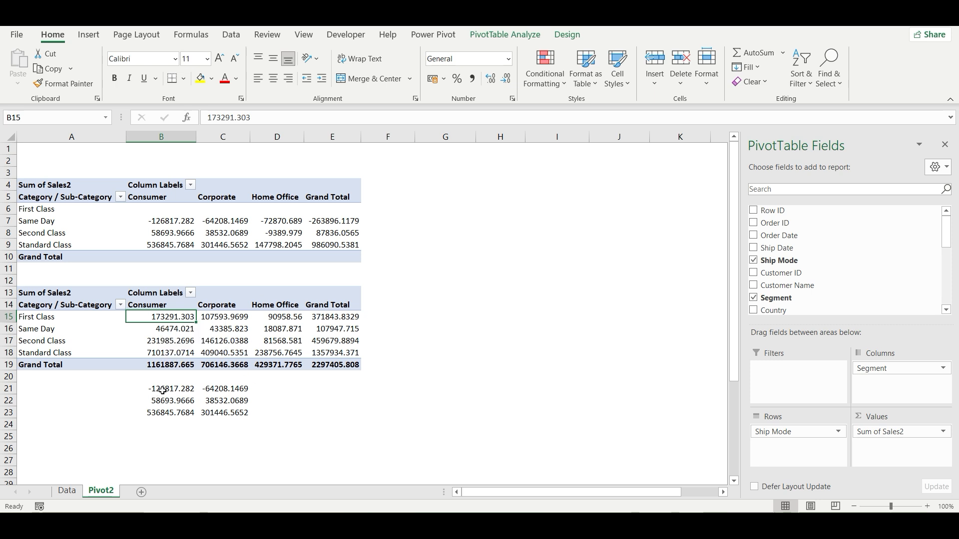
{"action": "left_click_drag", "start_coordinate": [162, 391], "coordinate": [223, 418]}
{"action": "key", "text": "Delete"}
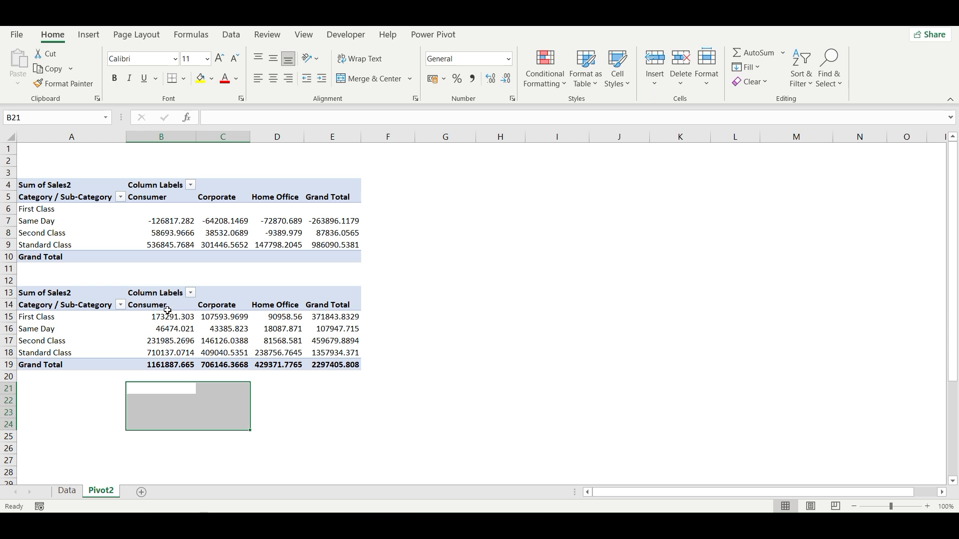
- Delete the worksheet rows holding the duplicate pivot table, starting at row 13
{"action": "left_click_drag", "start_coordinate": [168, 310], "coordinate": [320, 305]}
{"action": "left_click", "coordinate": [312, 335]}
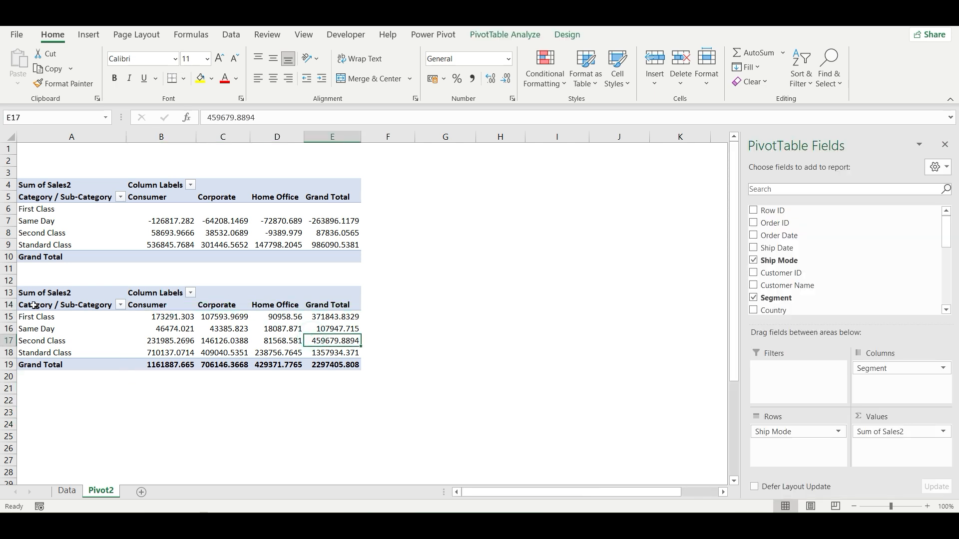
{"action": "left_click_drag", "start_coordinate": [10, 295], "coordinate": [10, 376]}
{"action": "key", "text": "Delete"}
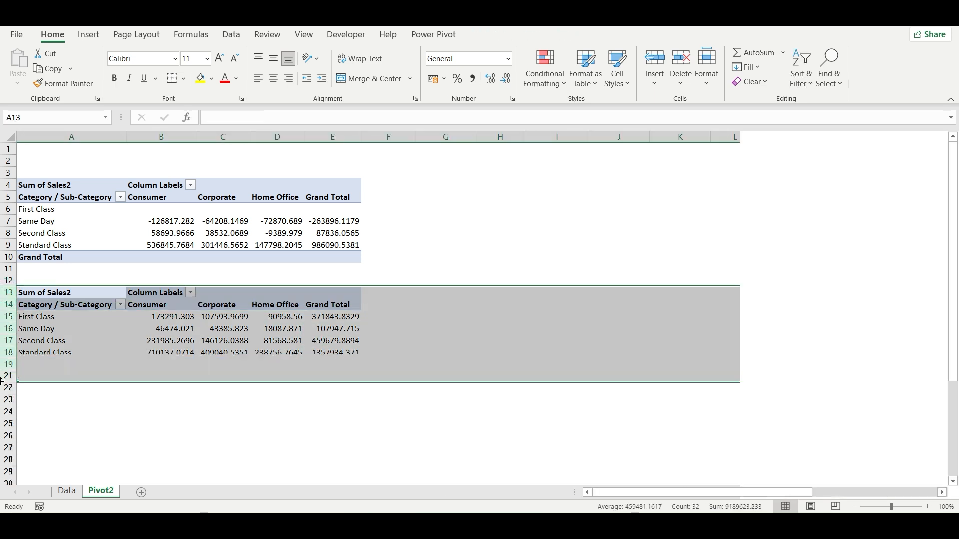
- Set the remaining pivot table's values back to No Calculation
{"action": "left_click", "coordinate": [252, 208]}
{"action": "right_click", "coordinate": [269, 209]}
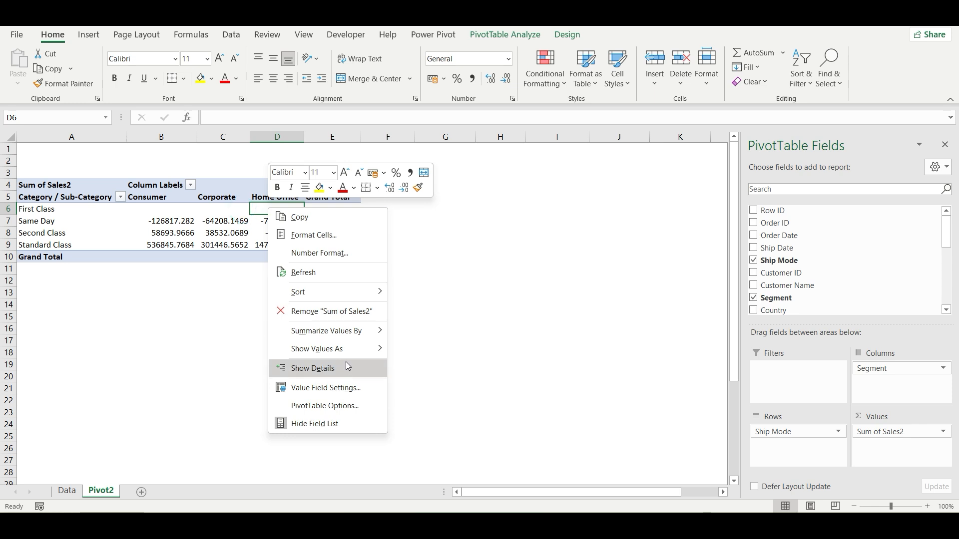
{"action": "mouse_move", "coordinate": [383, 341]}
{"action": "left_click", "coordinate": [432, 229]}
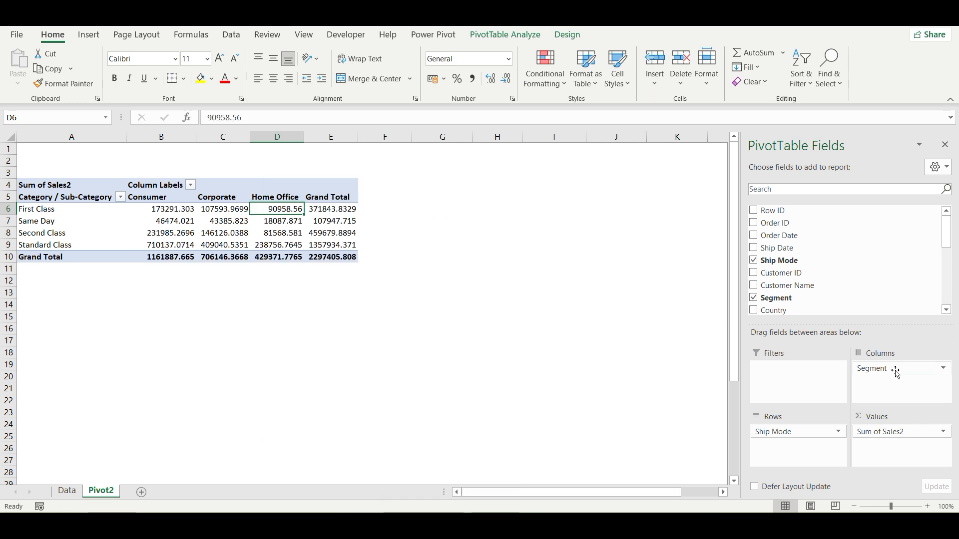
- Replace Segment with Ship Date in the pivot table's columns, finding the field by searching for "dat"
{"action": "left_click_drag", "start_coordinate": [894, 368], "coordinate": [802, 215]}
{"action": "left_click", "coordinate": [764, 190]}
{"action": "type", "text": "dat"}
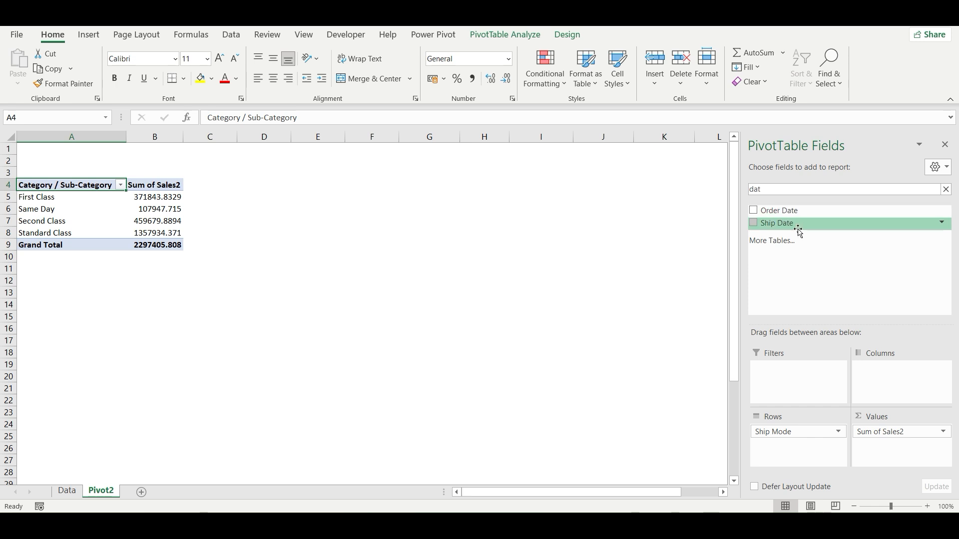
{"action": "left_click_drag", "start_coordinate": [798, 227], "coordinate": [879, 387]}
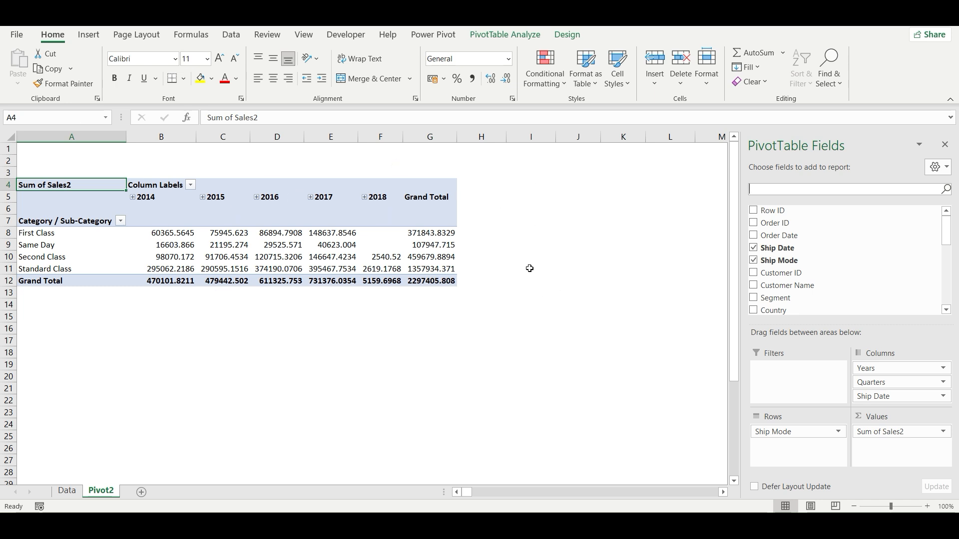
- Show the values as Difference From with base field Years and base item (previous)
{"action": "right_click", "coordinate": [331, 238]}
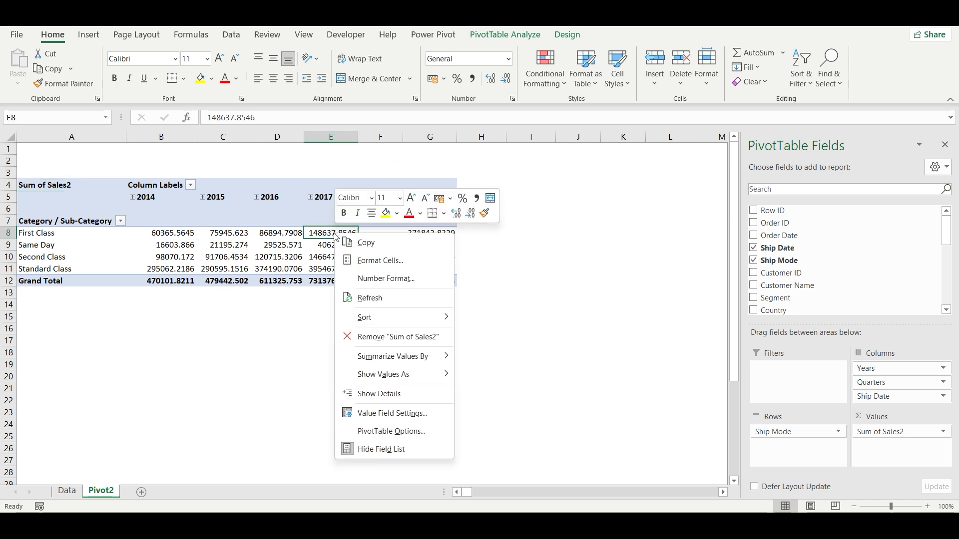
{"action": "mouse_move", "coordinate": [427, 379]}
{"action": "left_click", "coordinate": [505, 373]}
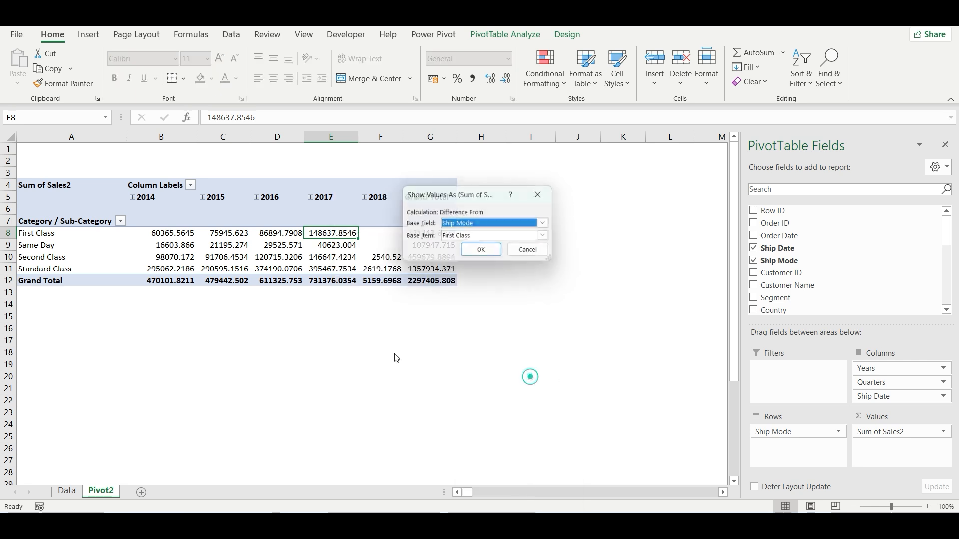
{"action": "left_click_drag", "start_coordinate": [466, 198], "coordinate": [517, 201]}
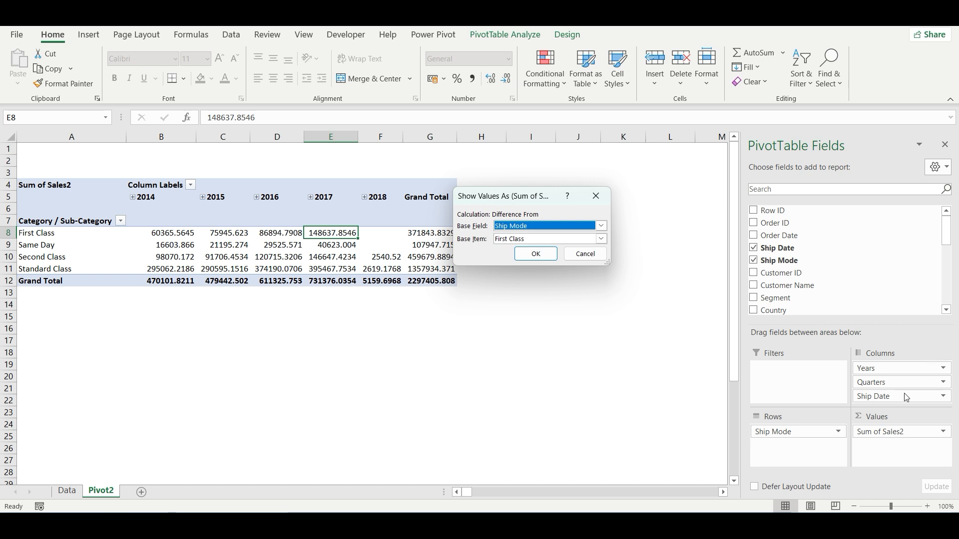
{"action": "left_click", "coordinate": [590, 239]}
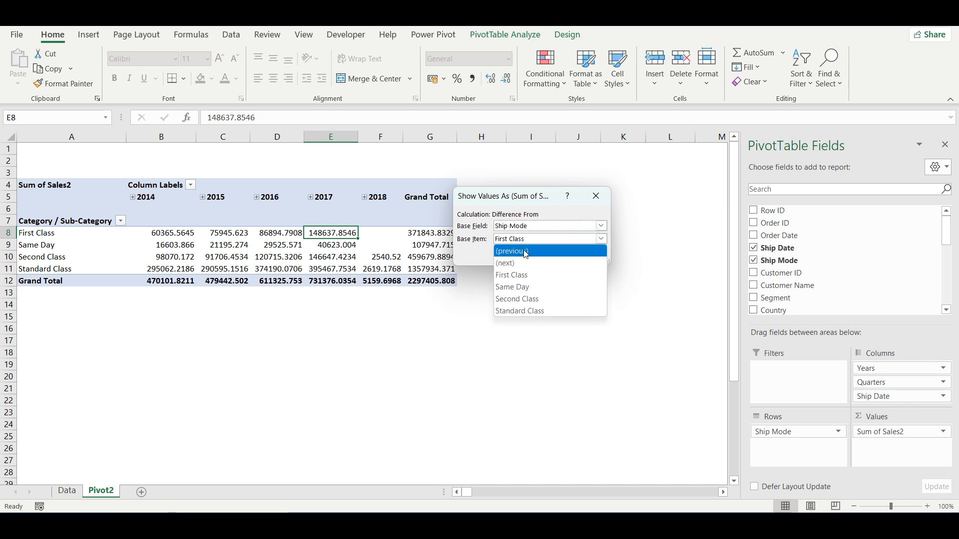
{"action": "left_click", "coordinate": [522, 227]}
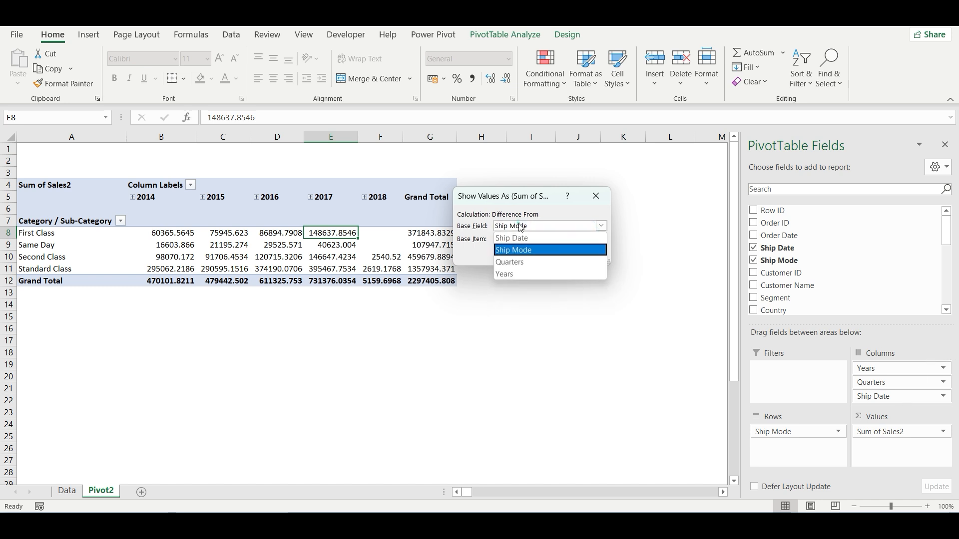
{"action": "left_click", "coordinate": [509, 275]}
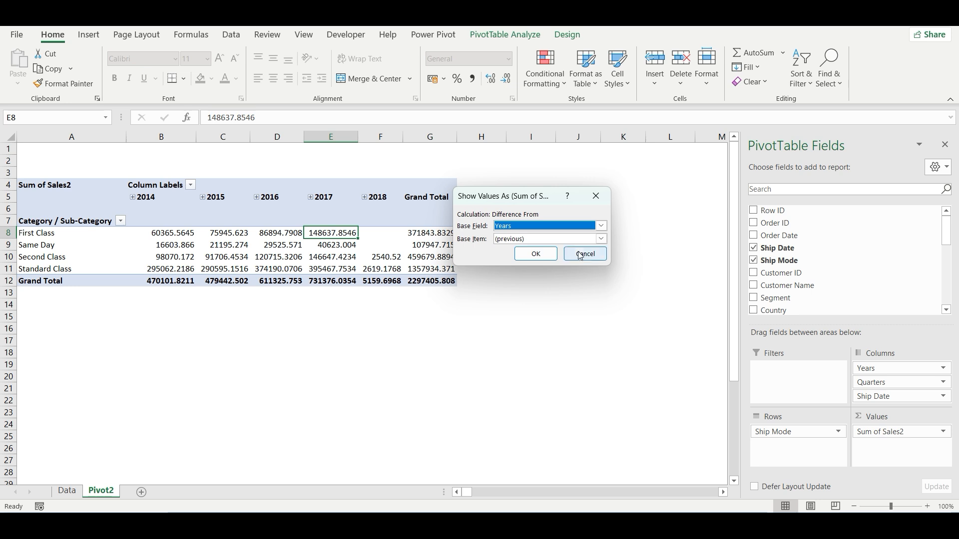
{"action": "left_click", "coordinate": [536, 256]}
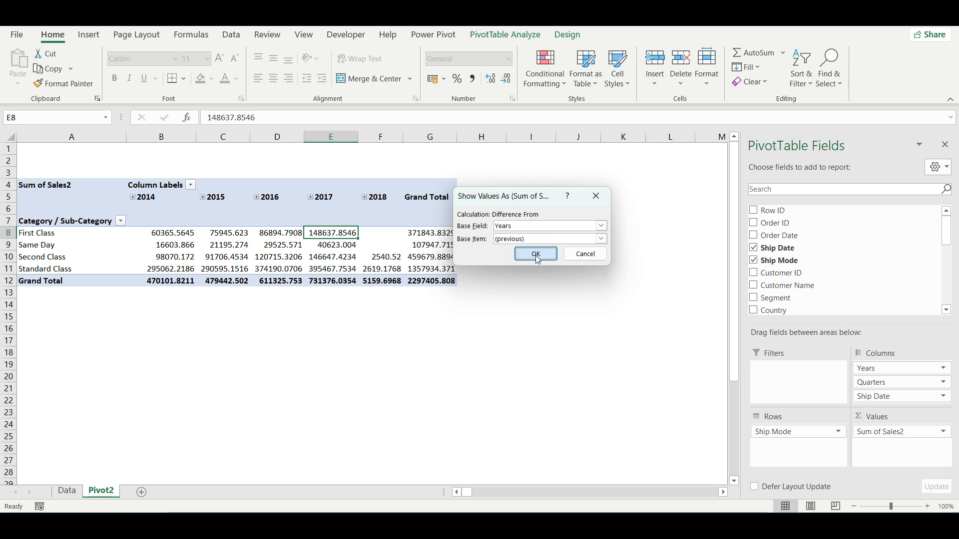
- Examine the First Class year-over-year differences from 2014 through 2018
{"action": "left_click", "coordinate": [149, 234]}
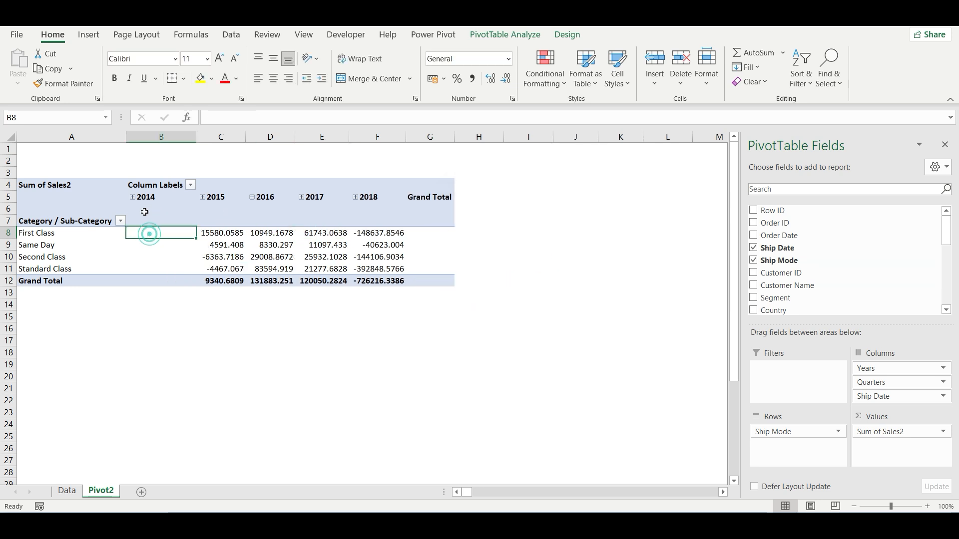
{"action": "left_click", "coordinate": [225, 234]}
{"action": "left_click", "coordinate": [256, 233]}
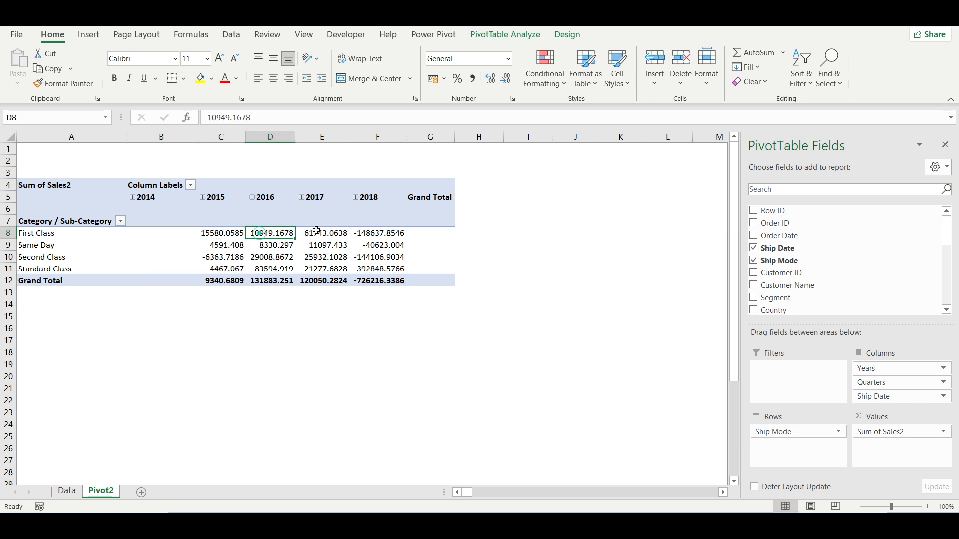
{"action": "left_click", "coordinate": [320, 233]}
{"action": "left_click", "coordinate": [380, 232]}
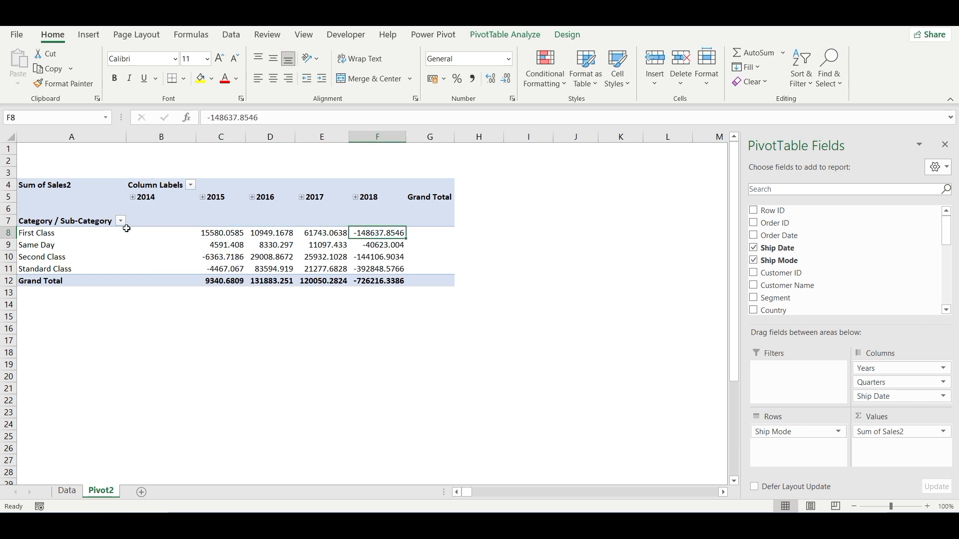
- Duplicate the whole pivot table below the original, starting at cell A16
{"action": "left_click_drag", "start_coordinate": [41, 181], "coordinate": [428, 276]}
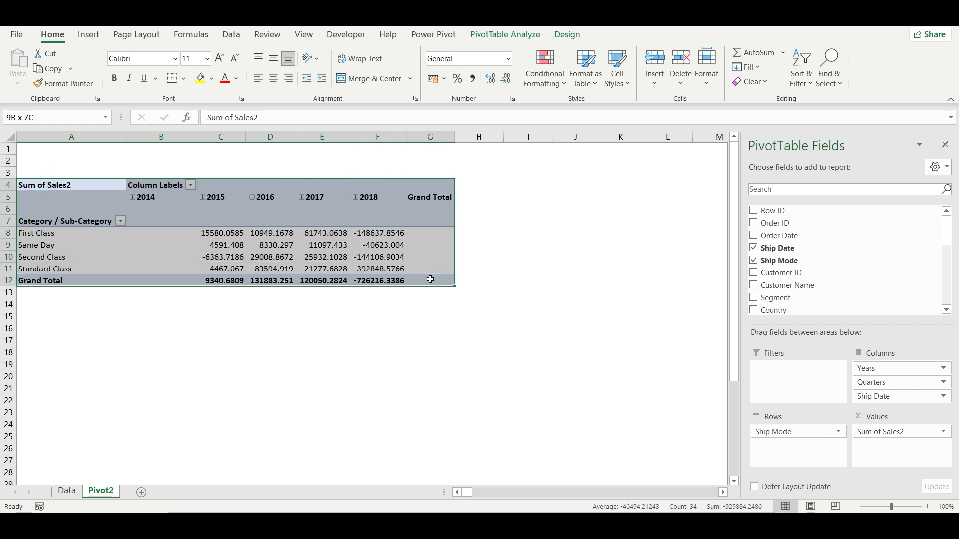
{"action": "key", "text": "ctrl+c"}
{"action": "left_click", "coordinate": [52, 334]}
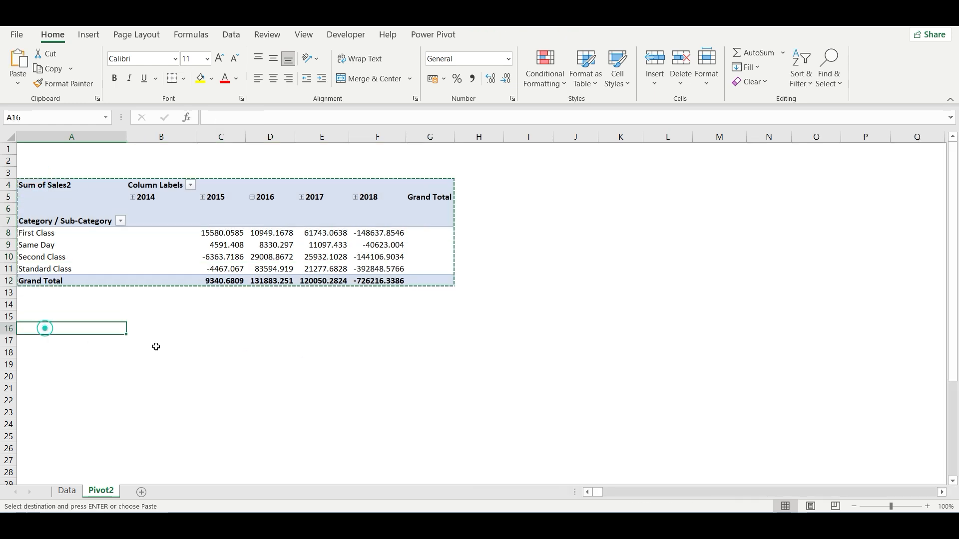
{"action": "key", "text": "ctrl+v"}
- Set the duplicated pivot table's values to No Calculation
{"action": "right_click", "coordinate": [306, 389]}
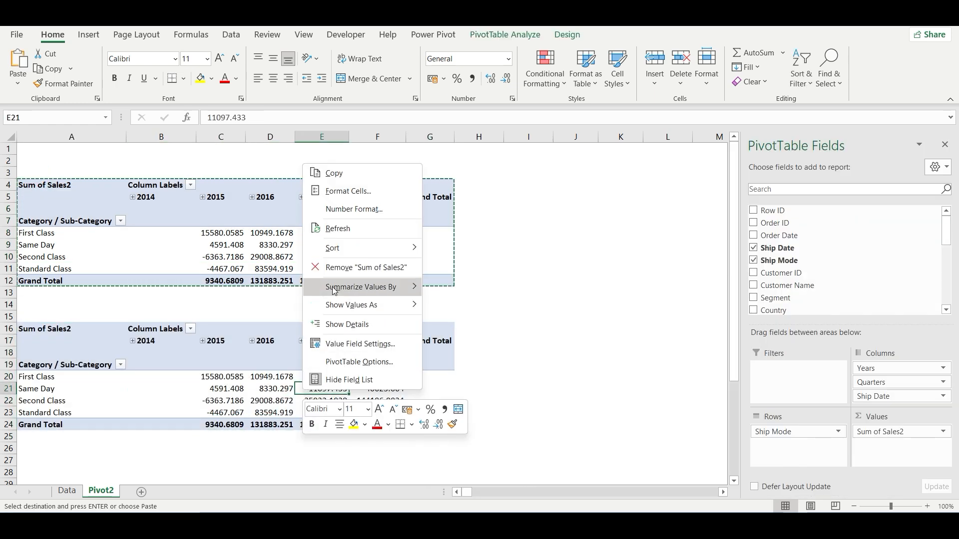
{"action": "left_click", "coordinate": [374, 305]}
{"action": "left_click", "coordinate": [489, 235]}
{"action": "left_click", "coordinate": [531, 376]}
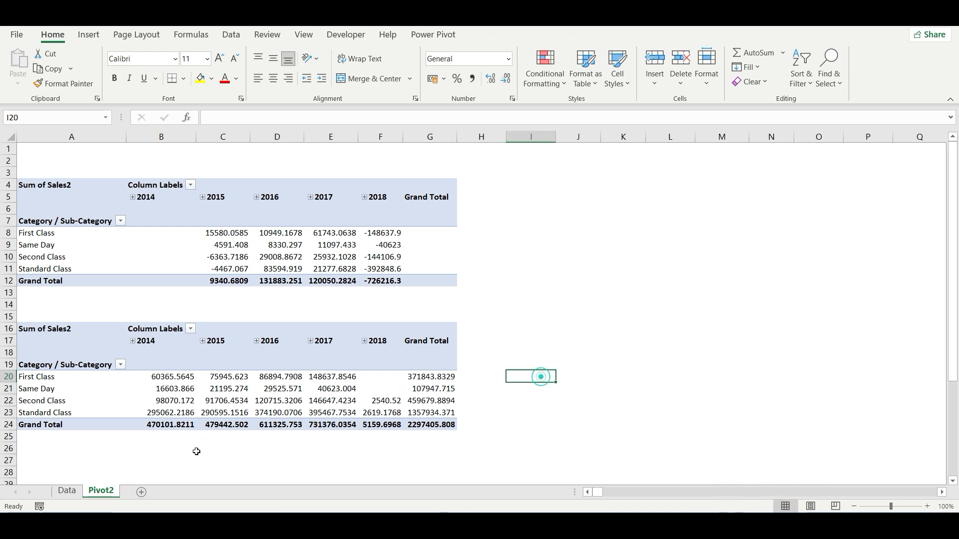
- Enter the check formula =C20-B20 in cell C26 to compute First Class's 2015 difference from 2014
{"action": "left_click", "coordinate": [223, 448]}
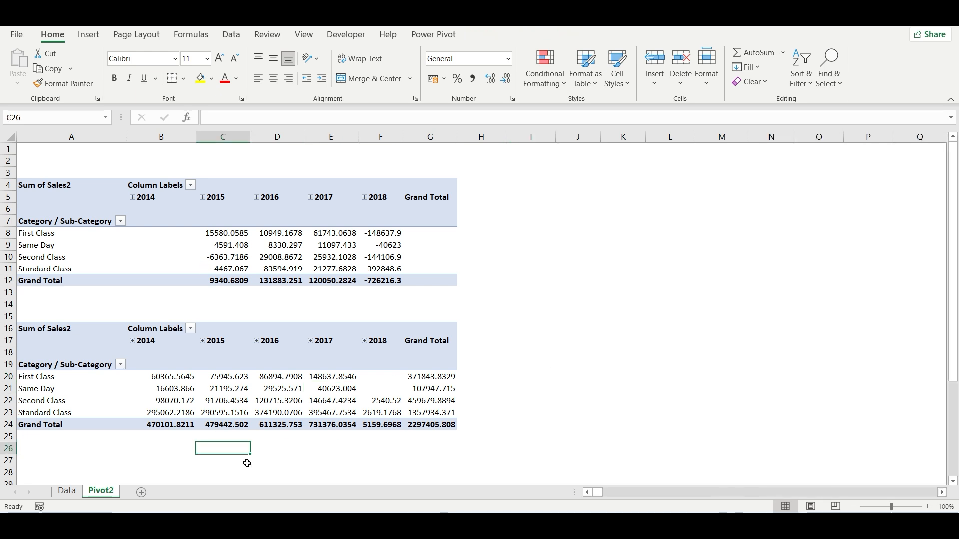
{"action": "type", "text": "="}
{"action": "left_click", "coordinate": [215, 378]}
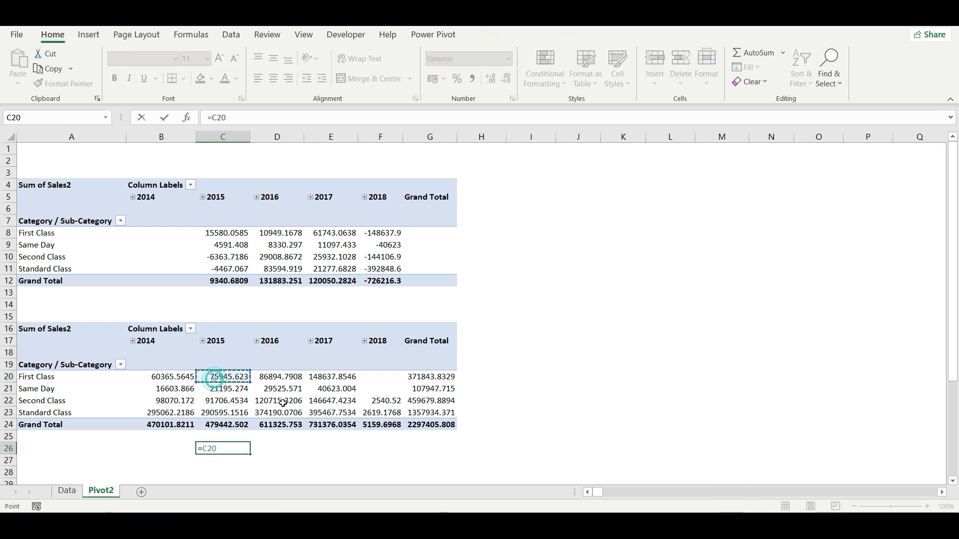
{"action": "type", "text": "-"}
{"action": "left_click", "coordinate": [170, 377]}
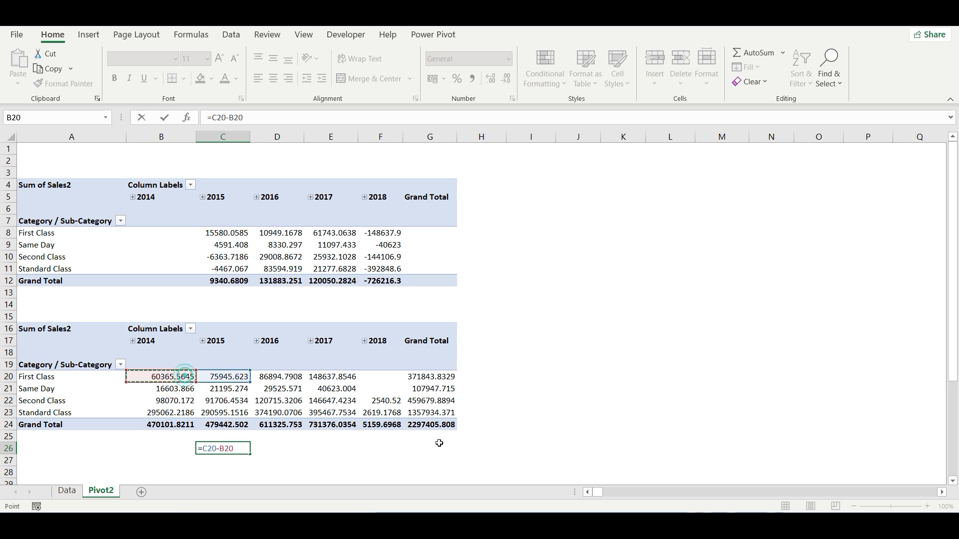
{"action": "key", "text": "Return"}
- Fill the difference formula from C26 across to F26
{"action": "key", "text": "Up"}
{"action": "key", "text": "shift+Right"}
{"action": "key", "text": "shift+Right"}
{"action": "key", "text": "shift+Right"}
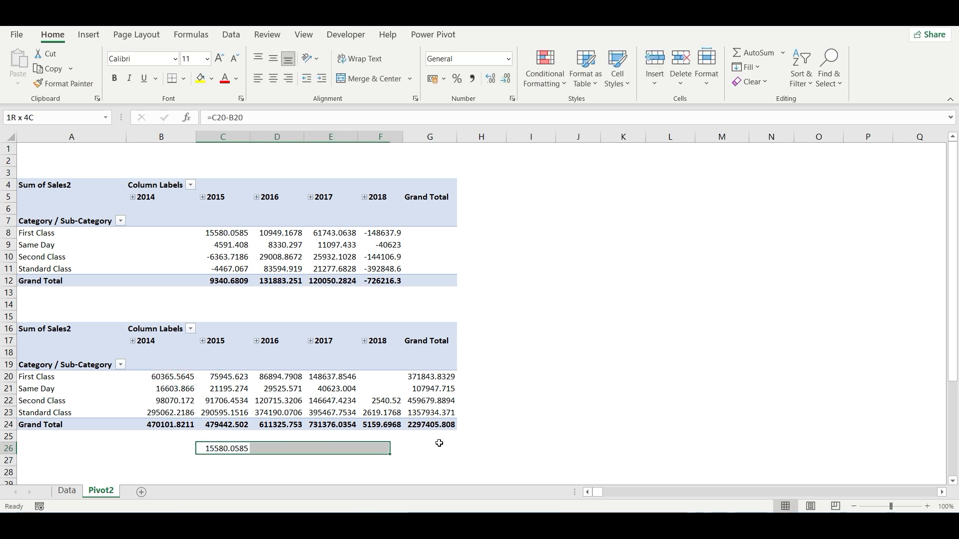
{"action": "key", "text": "ctrl+r"}
{"action": "key", "text": "Left"}
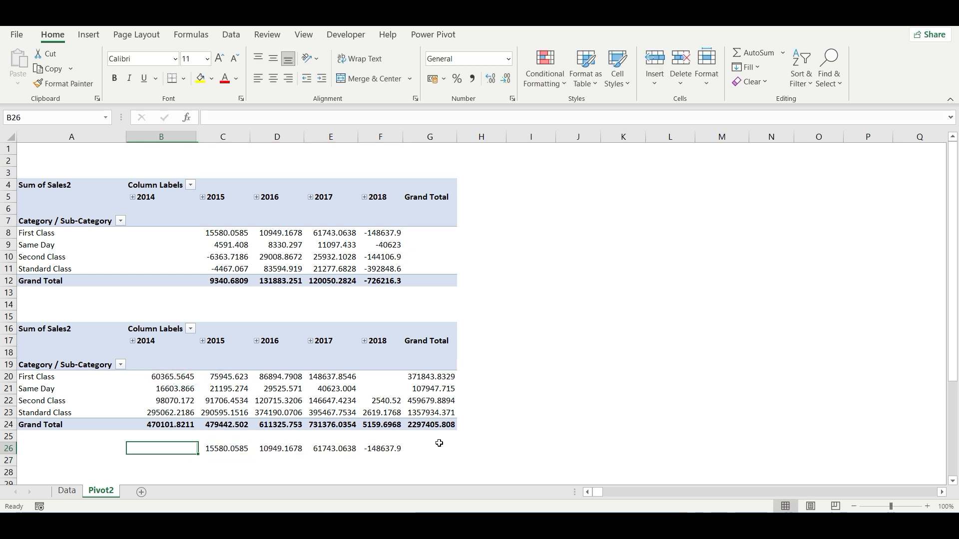
- Review the check formulas in row 26 and clear C26:F26
{"action": "key", "text": "Right"}
{"action": "key", "text": "Right"}
{"action": "key", "text": "Right"}
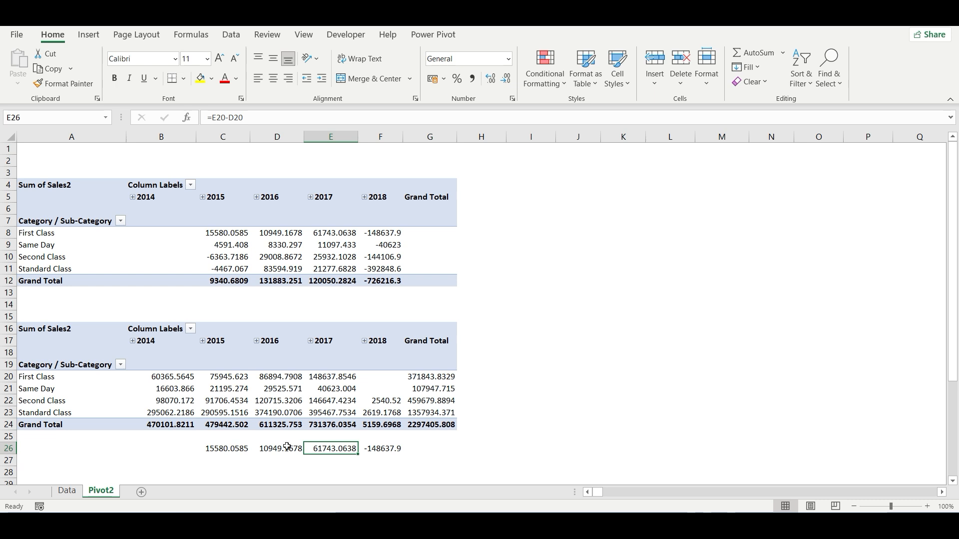
{"action": "left_click_drag", "start_coordinate": [216, 449], "coordinate": [374, 449]}
{"action": "key", "text": "Delete"}
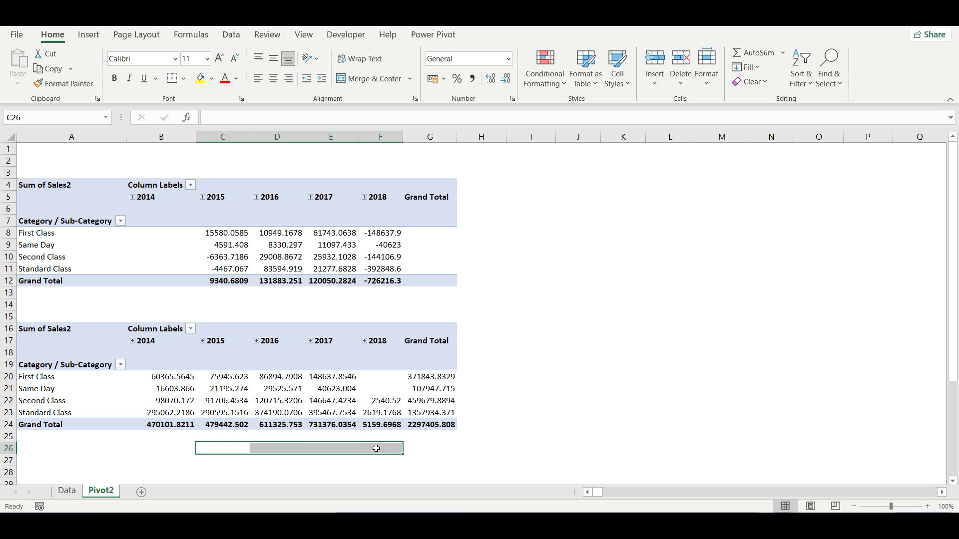
- Set the upper pivot table's Difference From calculation to base field Years and base item (next), and inspect the First Class row
{"action": "right_click", "coordinate": [374, 247]}
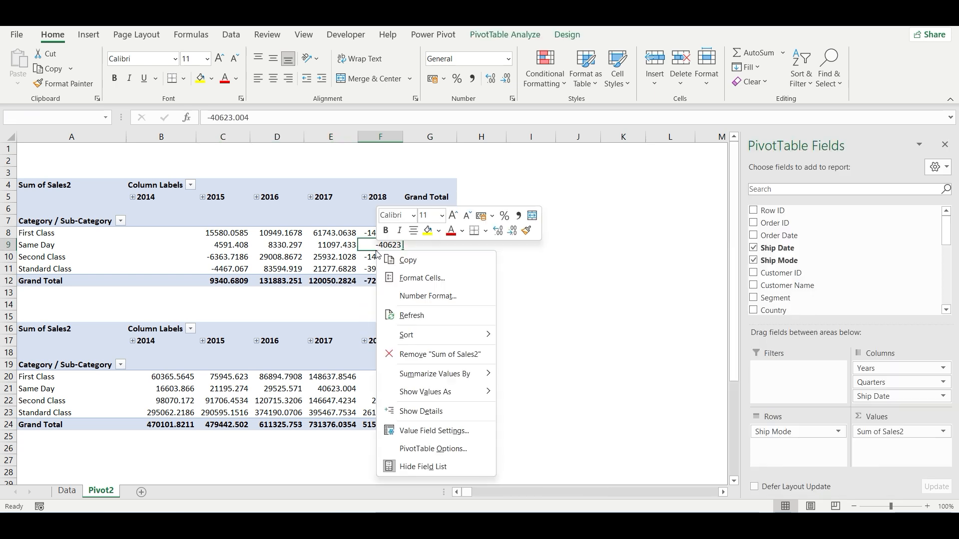
{"action": "left_click", "coordinate": [458, 400]}
{"action": "left_click", "coordinate": [546, 376]}
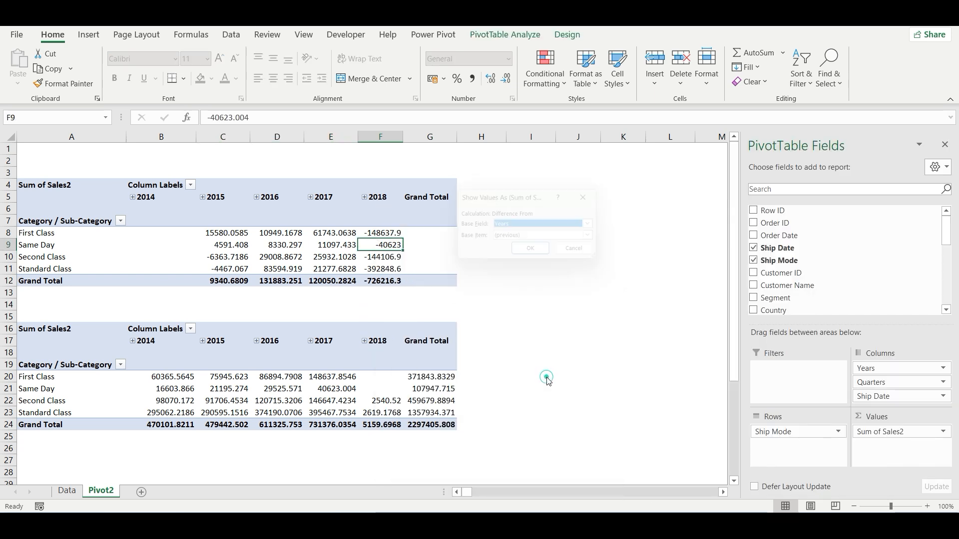
{"action": "left_click", "coordinate": [601, 238]}
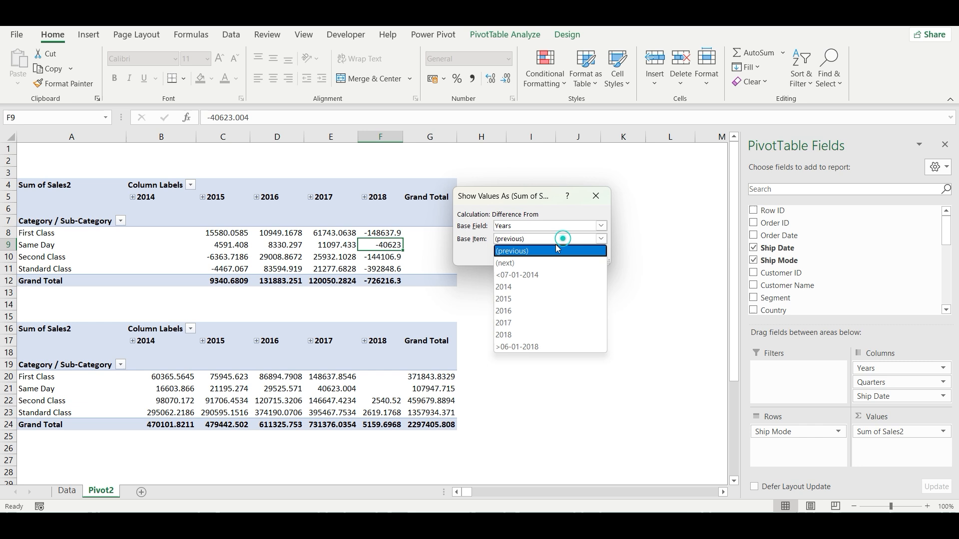
{"action": "left_click", "coordinate": [534, 263]}
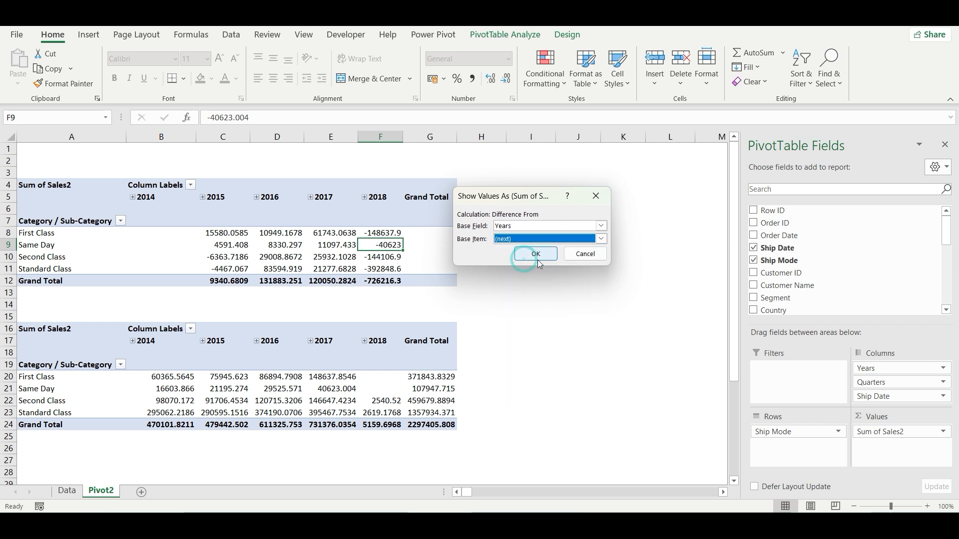
{"action": "left_click", "coordinate": [535, 254]}
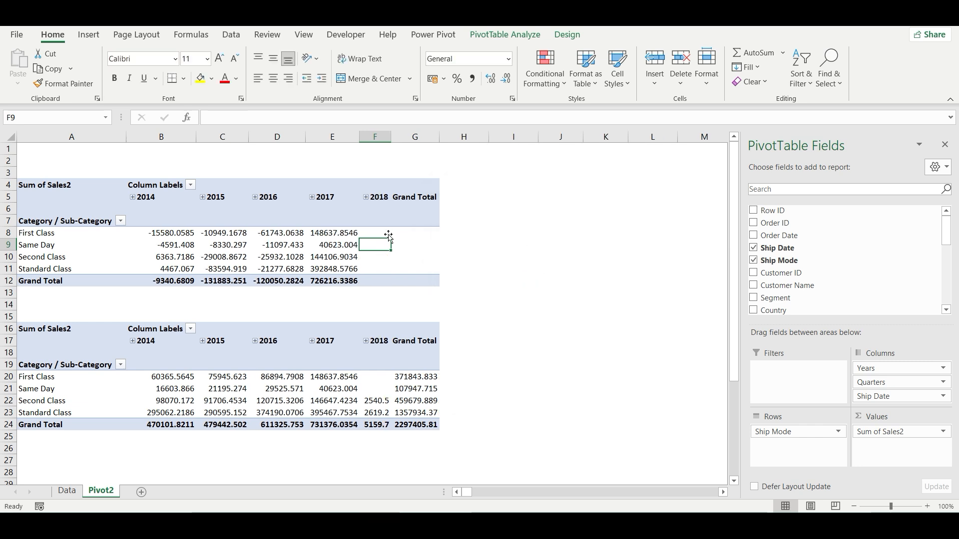
{"action": "left_click", "coordinate": [142, 229]}
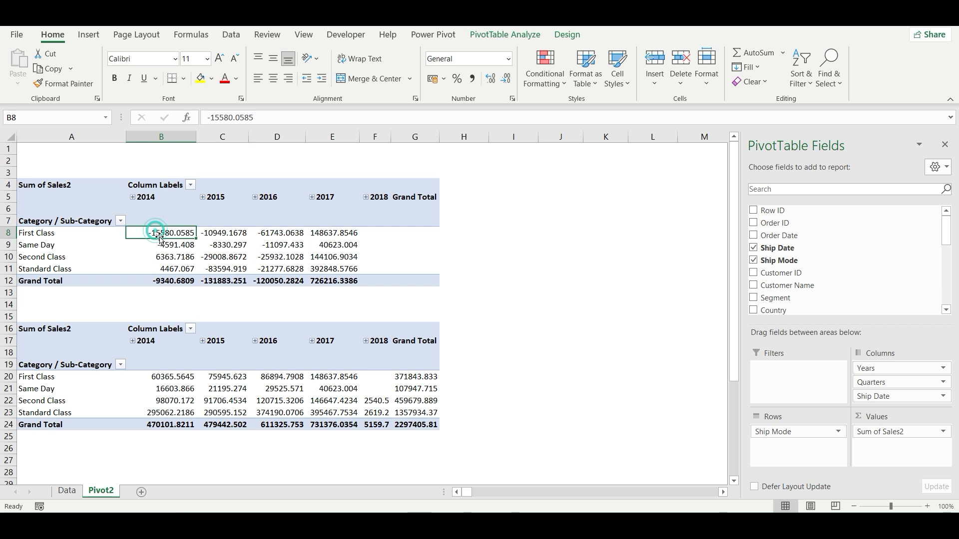
{"action": "left_click", "coordinate": [380, 235]}
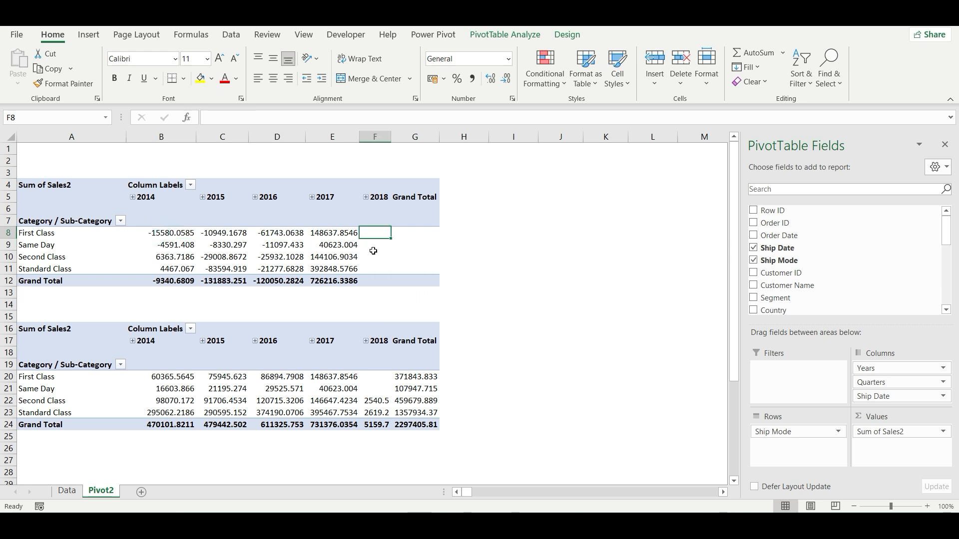
- Change the upper pivot table's Difference From calculation to base field Ship Mode and base item (previous), and inspect the First Class row
{"action": "right_click", "coordinate": [346, 234]}
{"action": "mouse_move", "coordinate": [417, 380]}
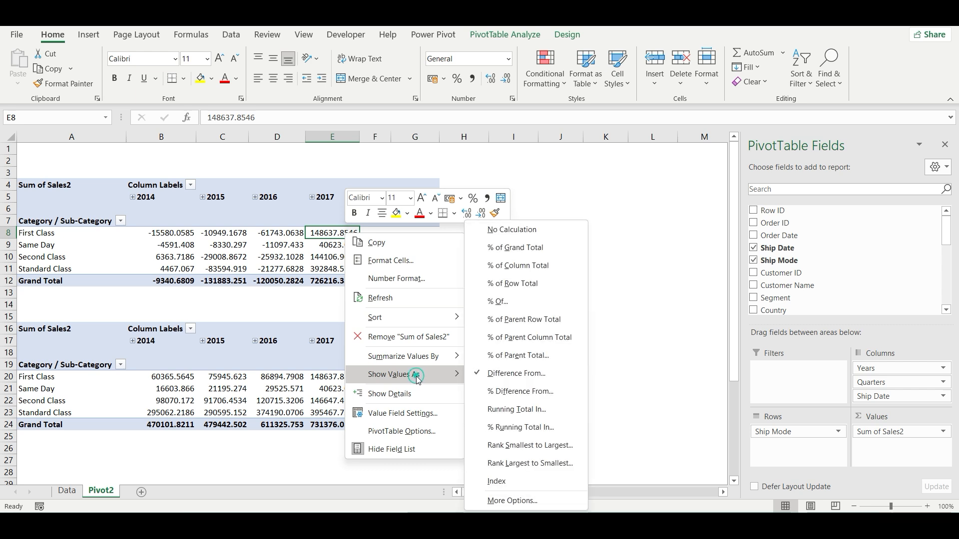
{"action": "left_click", "coordinate": [522, 253]}
{"action": "left_click", "coordinate": [534, 224]}
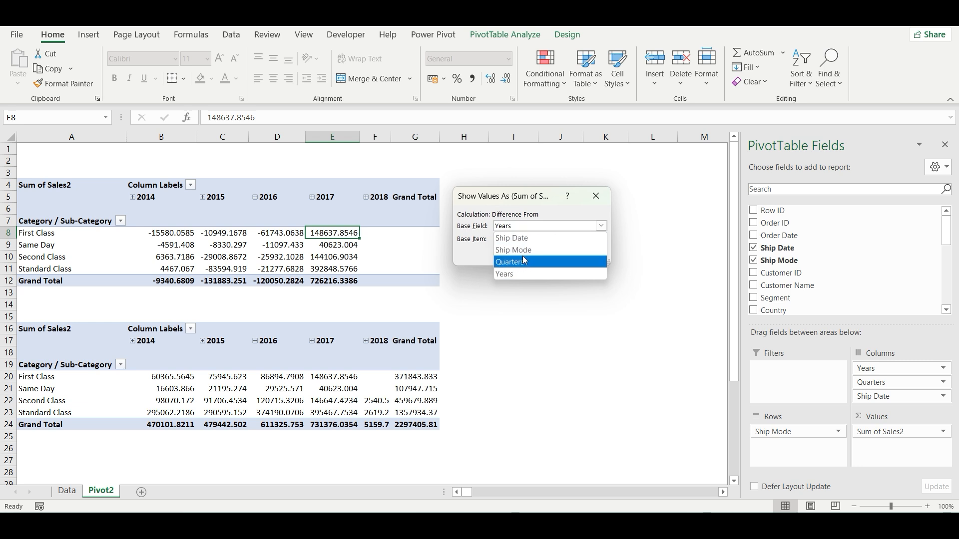
{"action": "left_click", "coordinate": [457, 245]}
{"action": "left_click", "coordinate": [504, 226]}
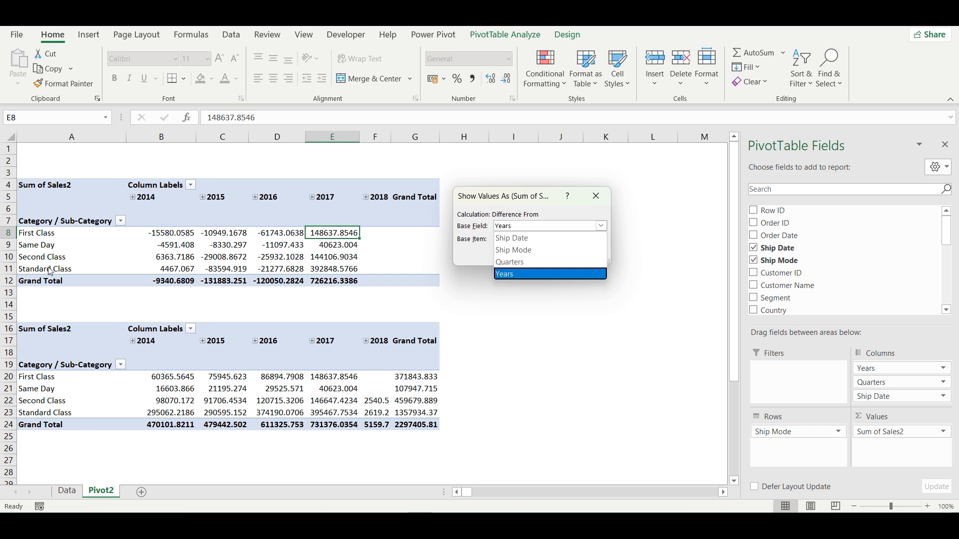
{"action": "left_click", "coordinate": [513, 250]}
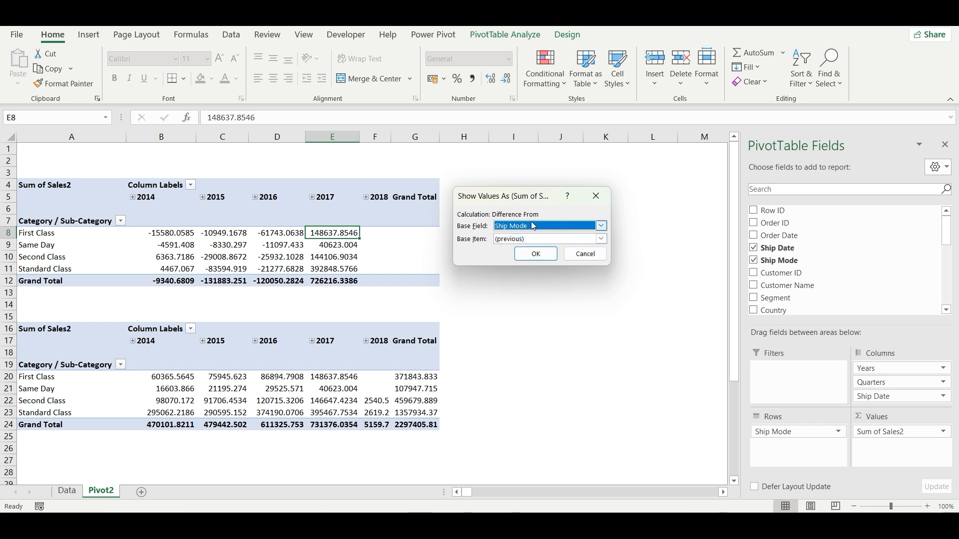
{"action": "left_click", "coordinate": [510, 243]}
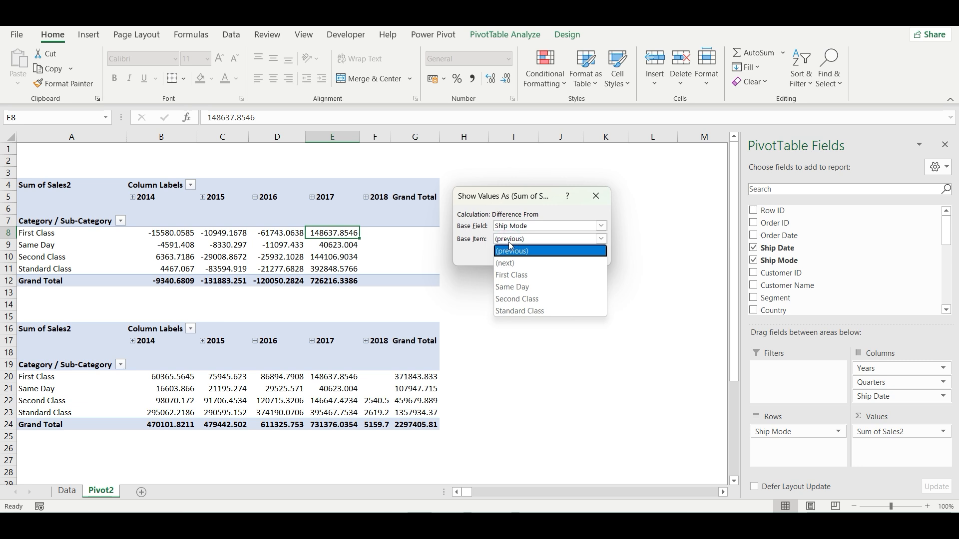
{"action": "key", "text": "Return"}
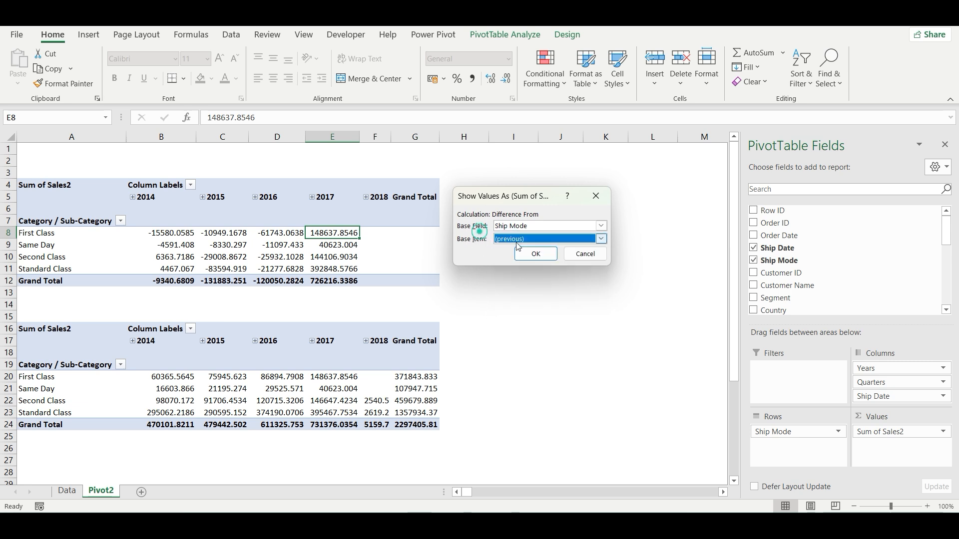
{"action": "left_click", "coordinate": [523, 252]}
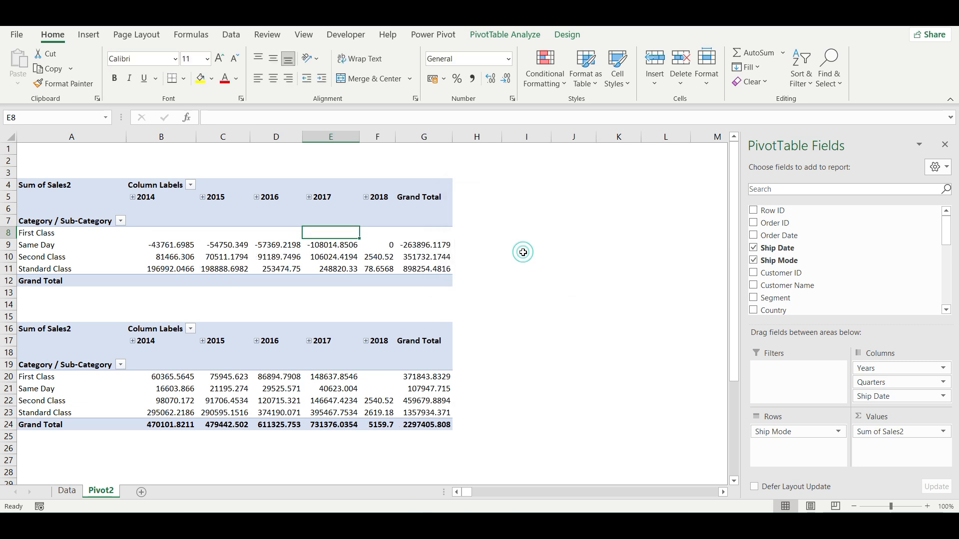
{"action": "left_click", "coordinate": [474, 305]}
{"action": "left_click", "coordinate": [172, 233]}
{"action": "mouse_move", "coordinate": [167, 240]}
{"action": "left_mouse_down"}
{"action": "mouse_move", "coordinate": [173, 272]}
{"action": "mouse_move", "coordinate": [175, 234]}
{"action": "left_mouse_up"}
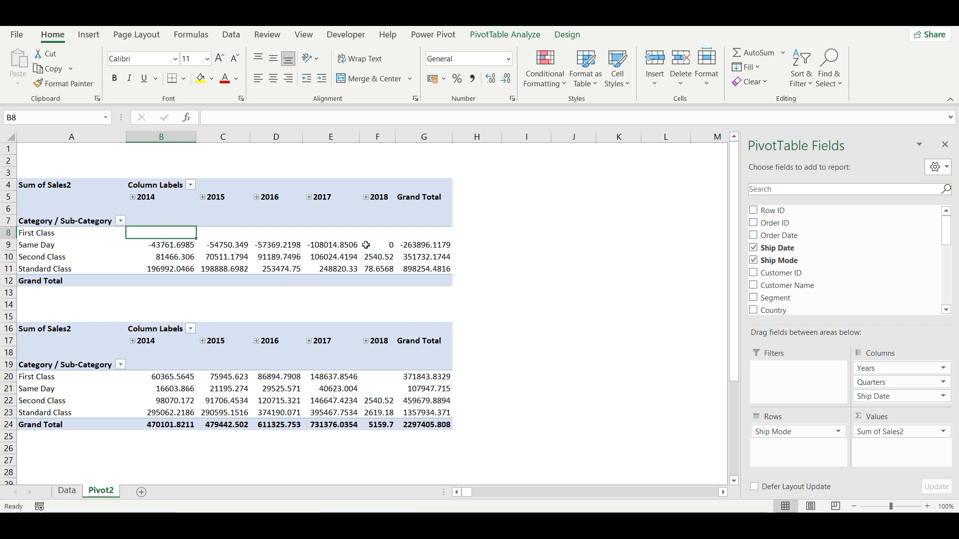
- Show the upper pivot table's values as % Difference From with base field Years and base item (previous)
{"action": "right_click", "coordinate": [333, 252]}
{"action": "mouse_move", "coordinate": [425, 393]}
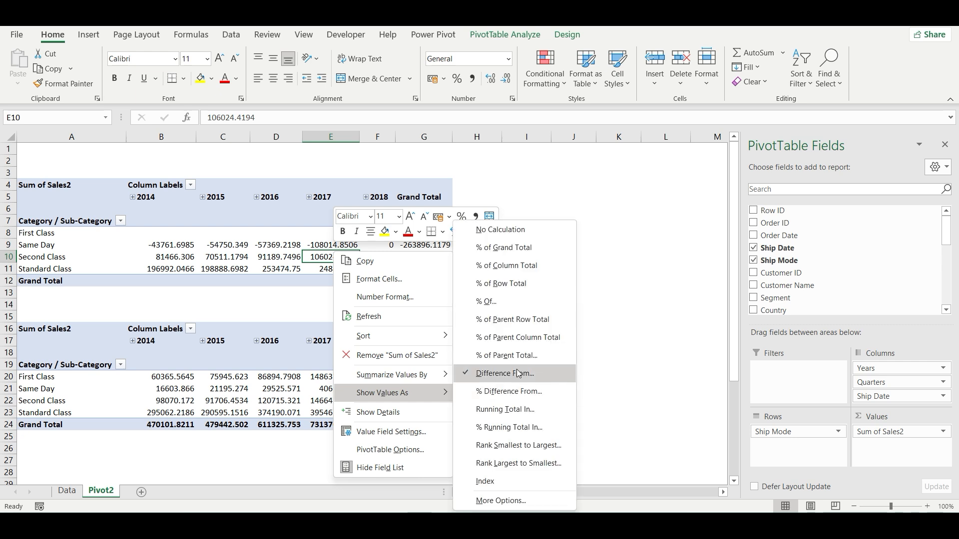
{"action": "left_click", "coordinate": [487, 394]}
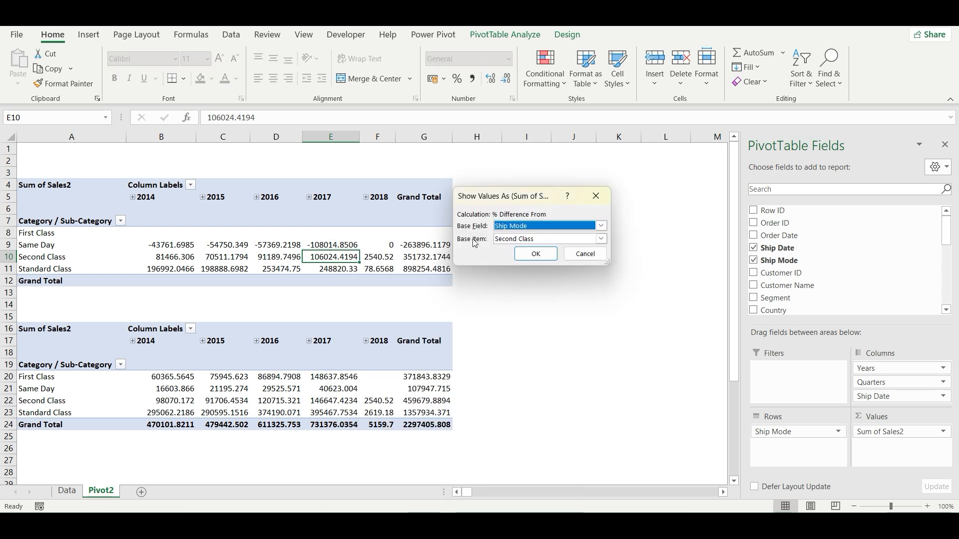
{"action": "left_click", "coordinate": [543, 237]}
{"action": "left_click", "coordinate": [542, 236]}
{"action": "left_click", "coordinate": [542, 228]}
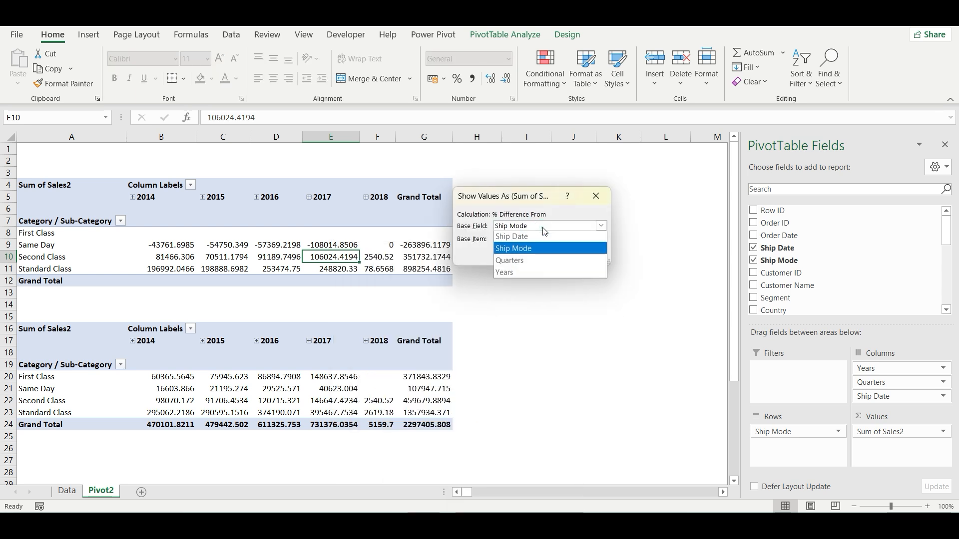
{"action": "left_click", "coordinate": [520, 274]}
{"action": "left_click", "coordinate": [529, 239]}
{"action": "left_click", "coordinate": [529, 249]}
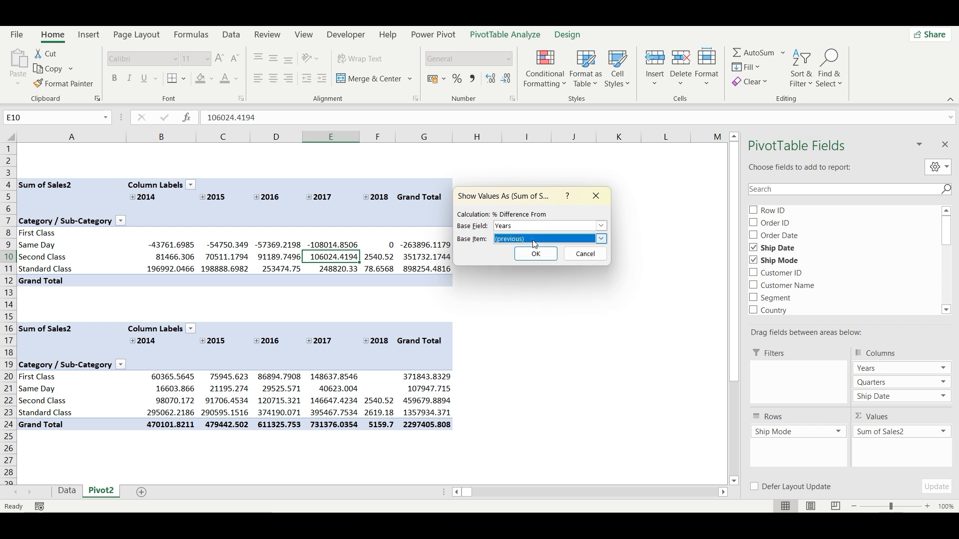
{"action": "left_click", "coordinate": [536, 253]}
{"action": "left_click", "coordinate": [496, 330]}
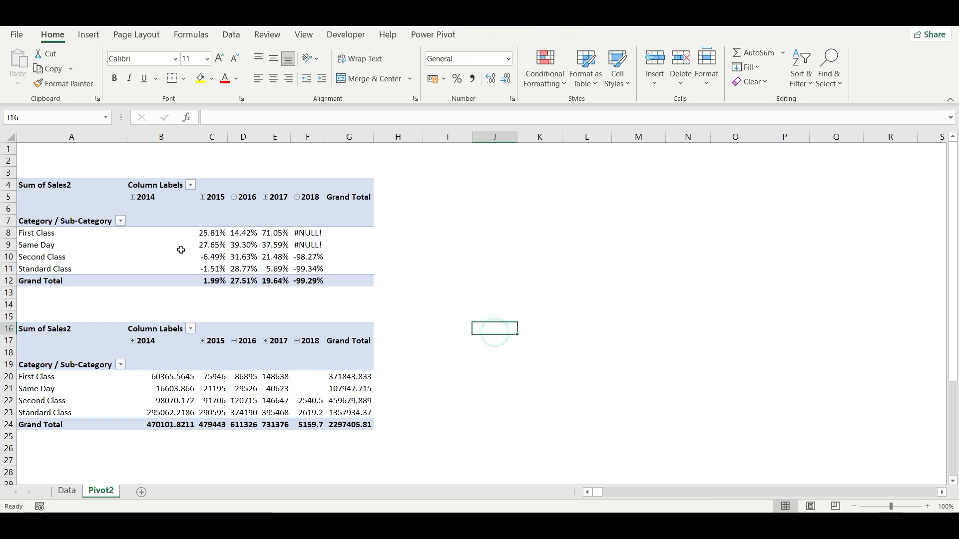
- Compare the First Class year-over-year percentages with the underlying sales values in the lower pivot table
{"action": "left_click", "coordinate": [276, 233]}
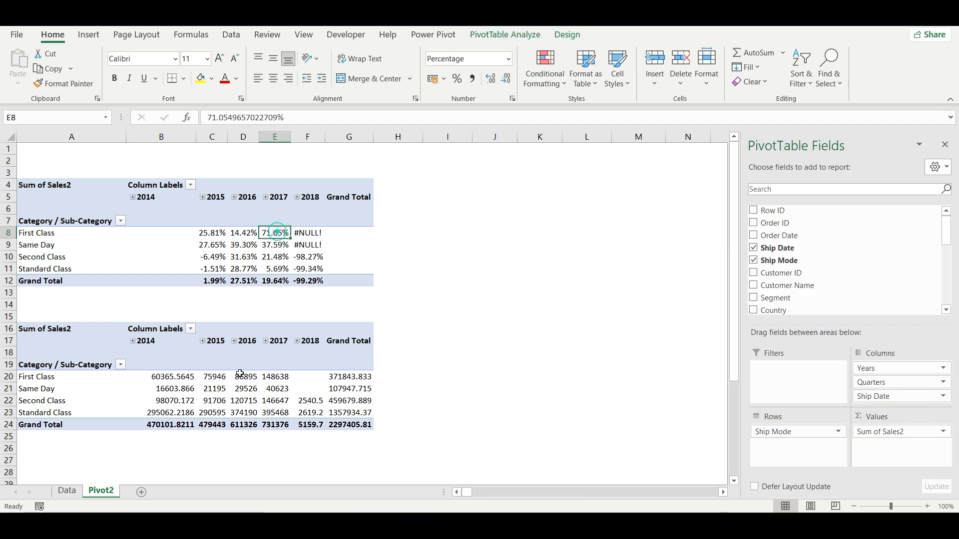
{"action": "left_click", "coordinate": [156, 381]}
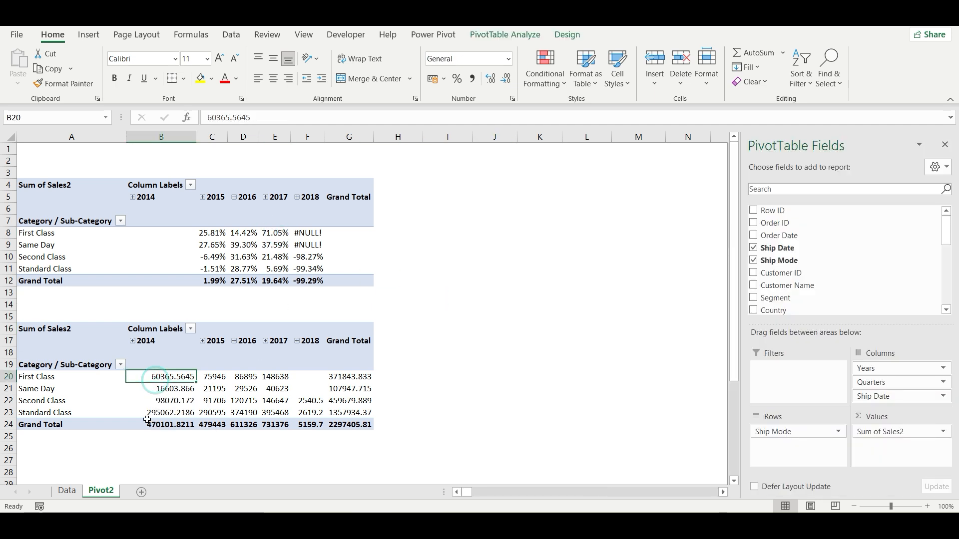
{"action": "left_click", "coordinate": [209, 378]}
{"action": "left_click", "coordinate": [220, 234]}
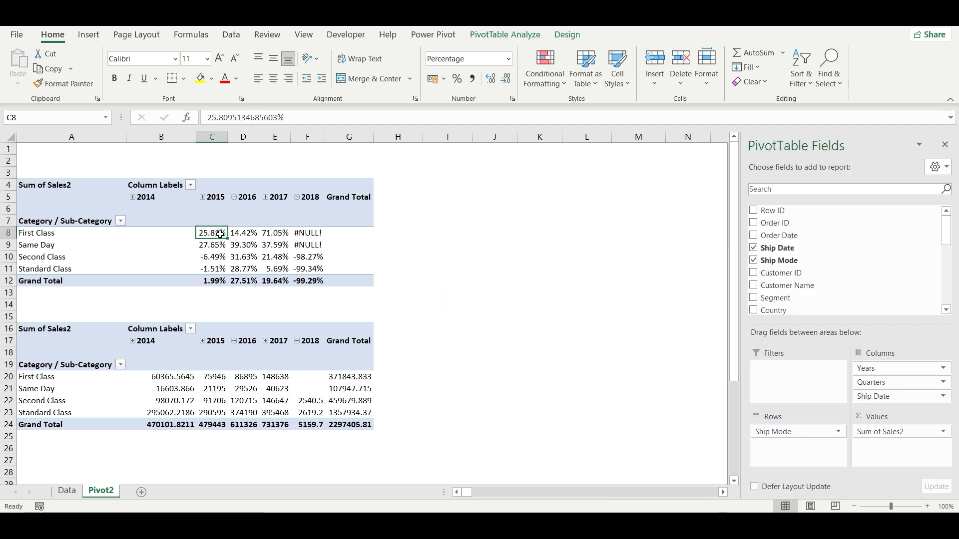
{"action": "left_click", "coordinate": [246, 379]}
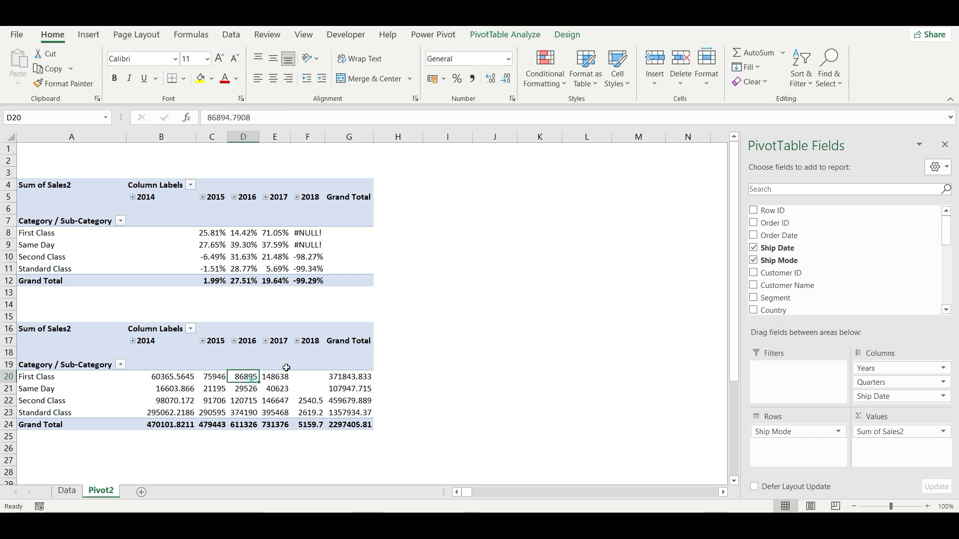
- Check the First Class percentages for 2016, 2017 and 2018 against the matching sales values in the lower pivot table
{"action": "left_click", "coordinate": [247, 235]}
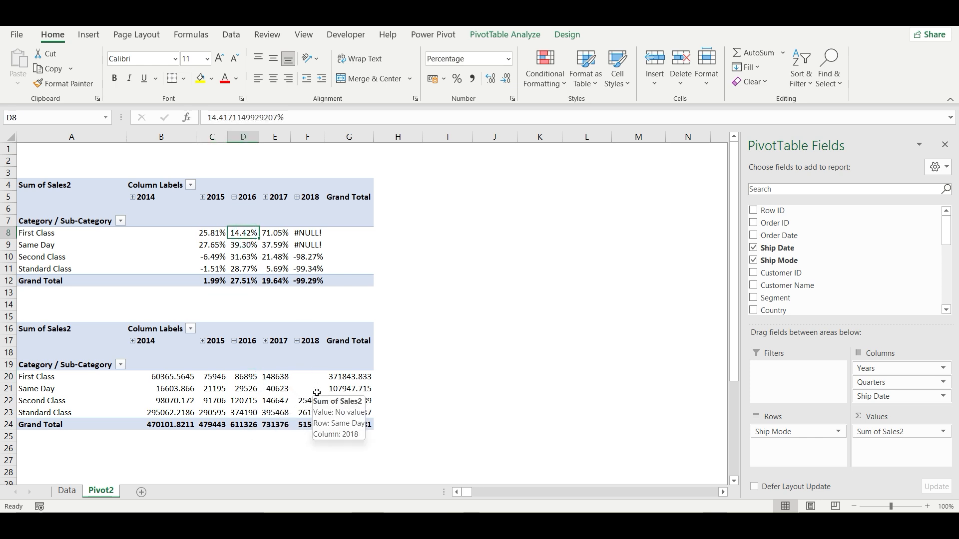
{"action": "left_click", "coordinate": [276, 378]}
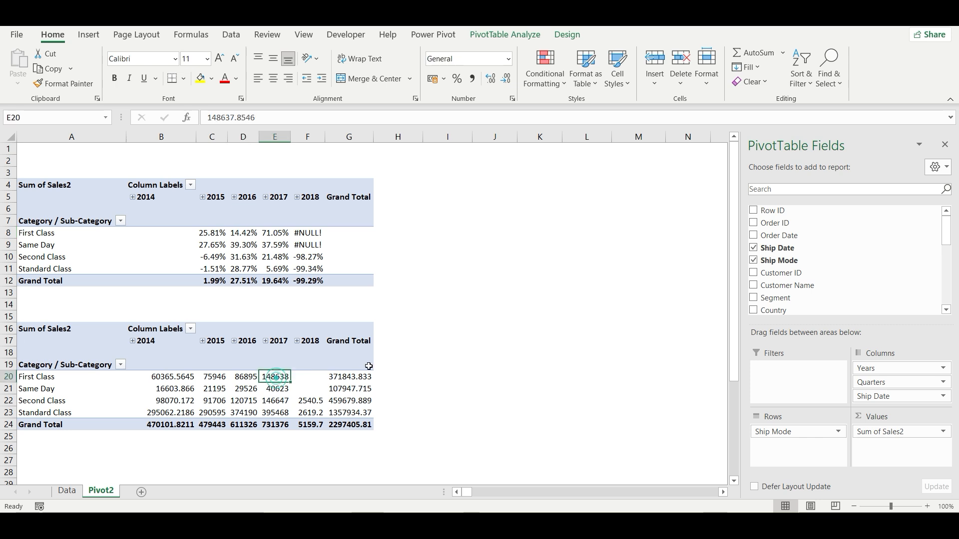
{"action": "left_click", "coordinate": [286, 233]}
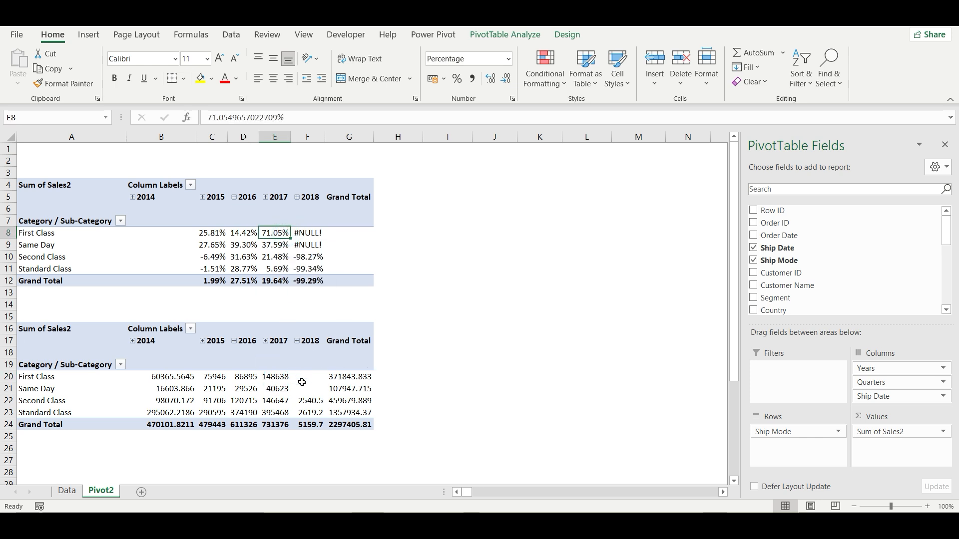
{"action": "key", "text": "Right"}
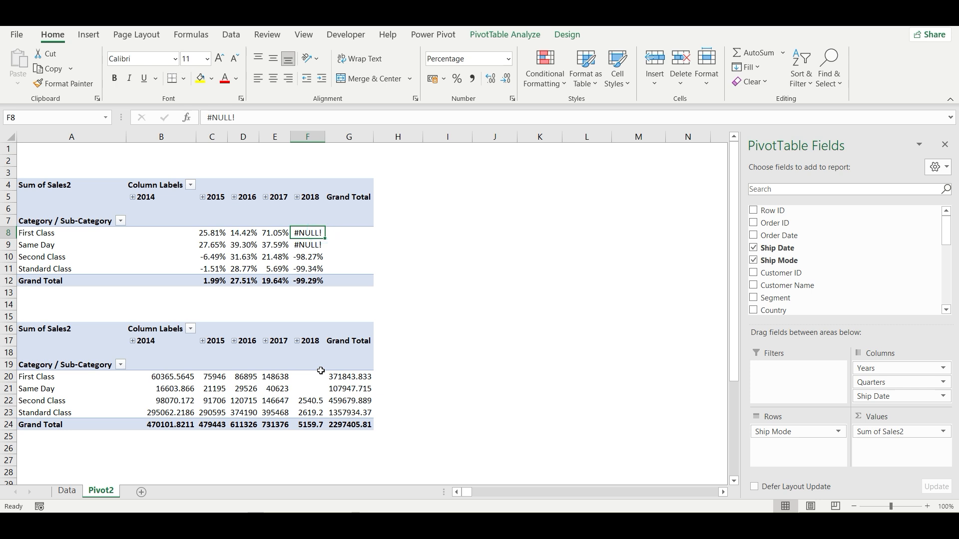
{"action": "left_click", "coordinate": [478, 339]}
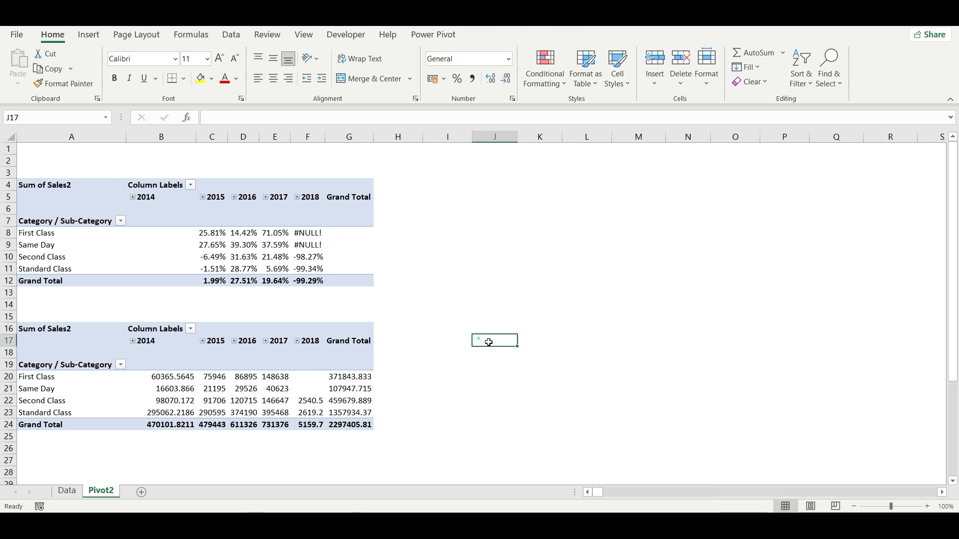
- Delete the rows holding the lower comparison pivot table
{"action": "right_click", "coordinate": [282, 244]}
{"action": "mouse_move", "coordinate": [345, 385]}
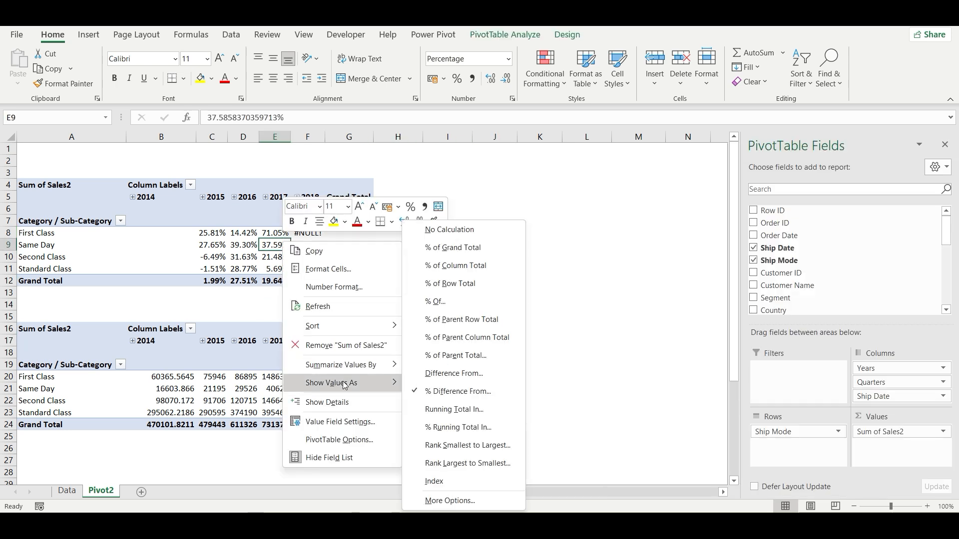
{"action": "key", "text": "Escape"}
{"action": "left_click_drag", "start_coordinate": [6, 328], "coordinate": [6, 448]}
{"action": "key", "text": "Delete"}
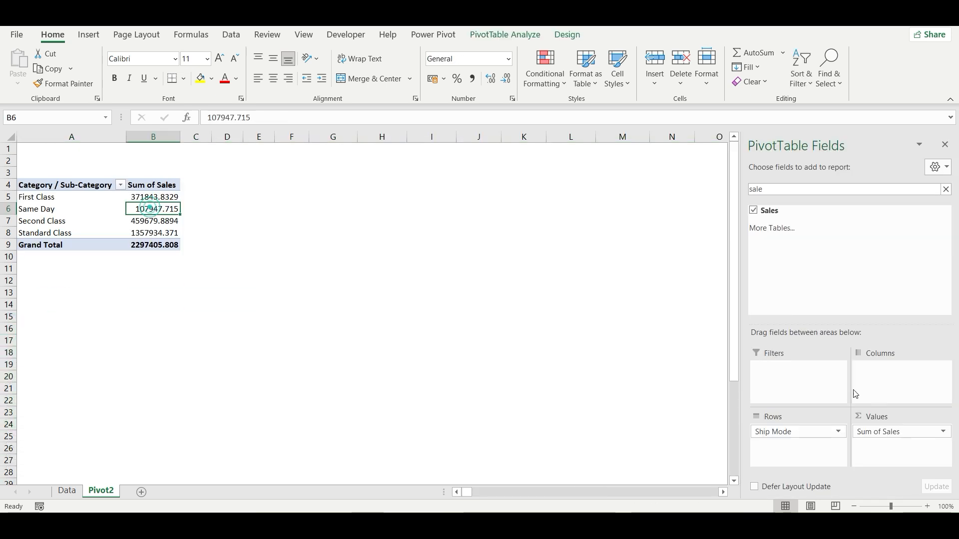
- Replace Ship Mode with the Sub-Category field in the pivot table's rows
{"action": "left_click_drag", "start_coordinate": [777, 433], "coordinate": [777, 212]}
{"action": "double_click", "coordinate": [777, 190]}
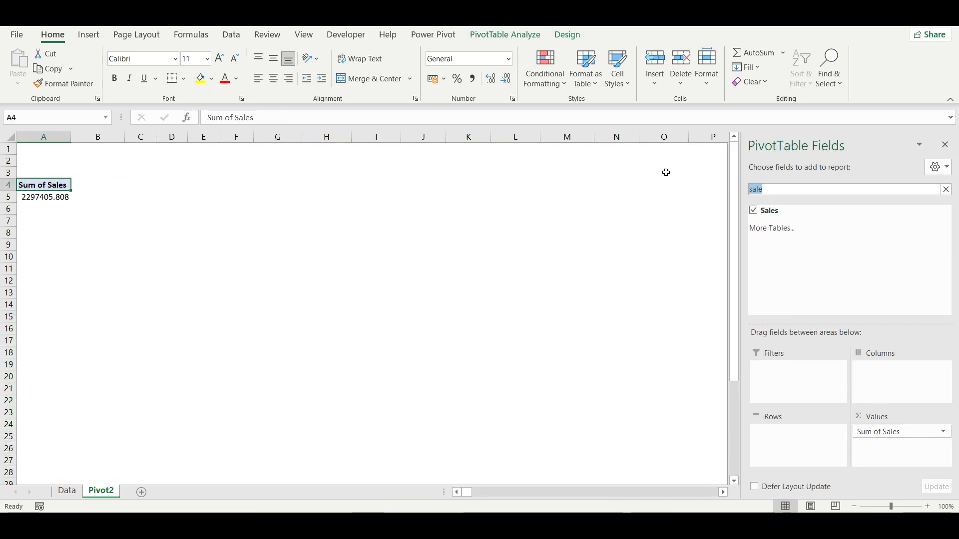
{"action": "type", "text": "sub"}
{"action": "left_click_drag", "start_coordinate": [752, 222], "coordinate": [771, 445]}
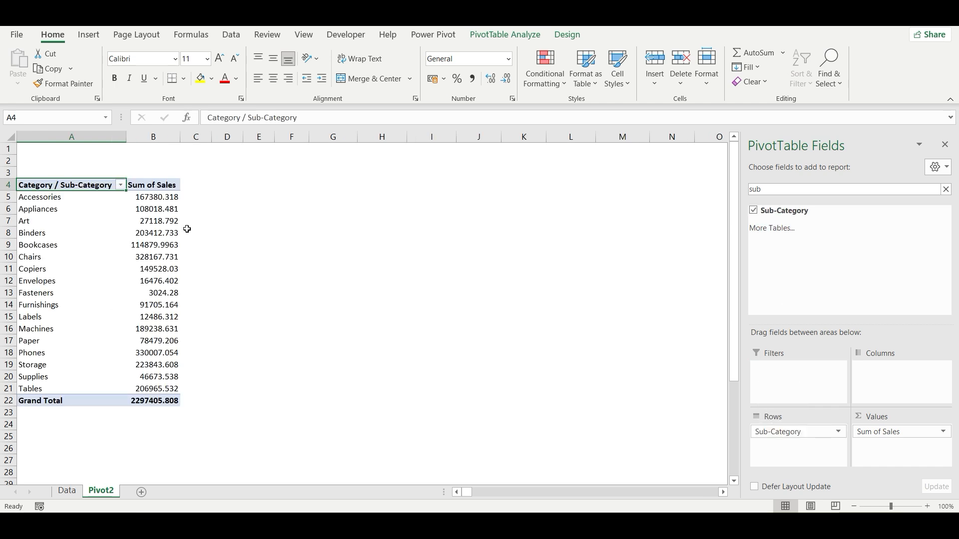
{"action": "right_click", "coordinate": [169, 217]}
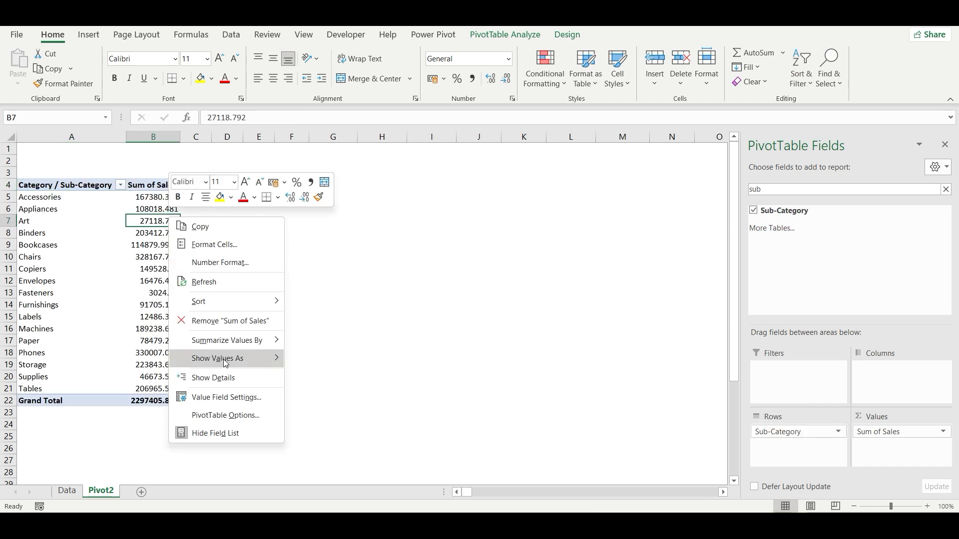
{"action": "mouse_move", "coordinate": [231, 363]}
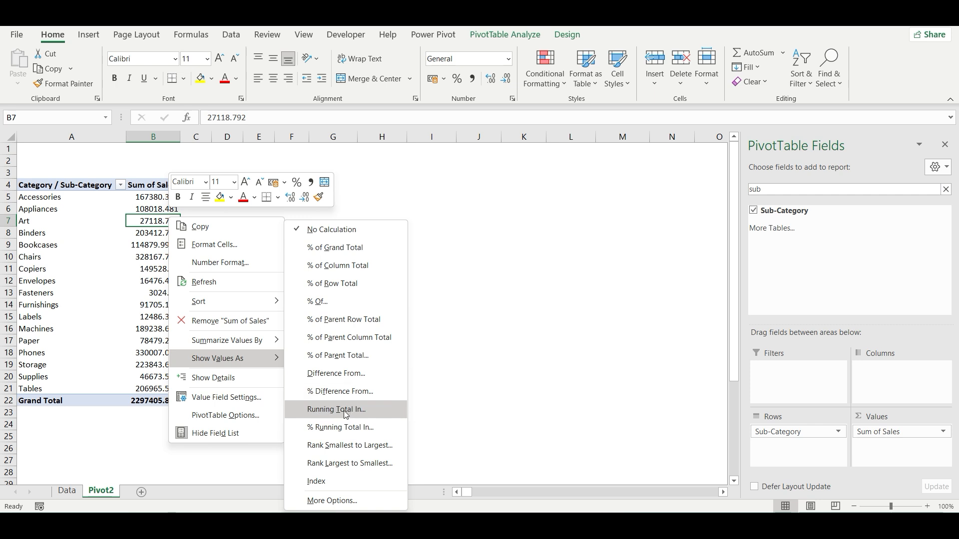
{"action": "left_click", "coordinate": [514, 322]}
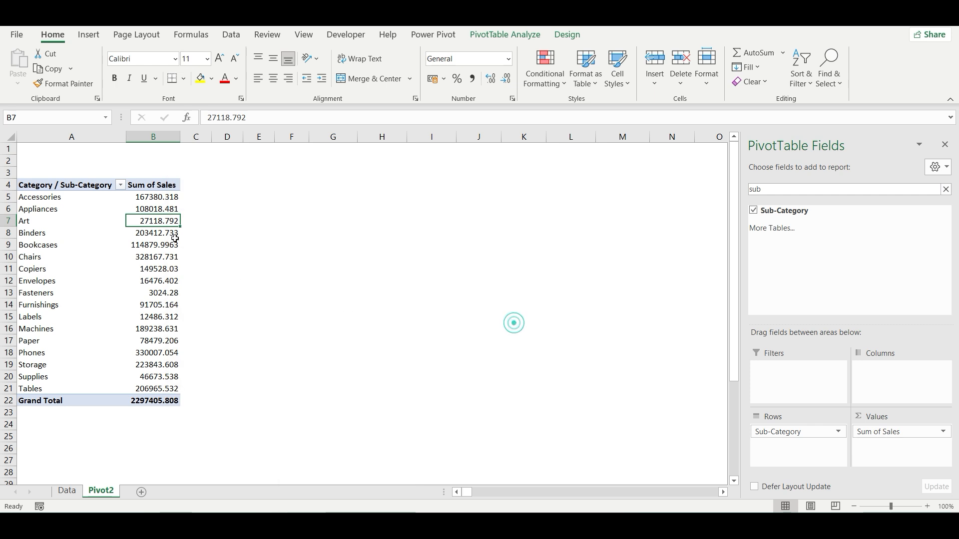
{"action": "left_click", "coordinate": [169, 239]}
- Remove Sub-Category from the pivot table's rows and add the Ship Date field there instead
{"action": "left_click_drag", "start_coordinate": [796, 433], "coordinate": [484, 449]}
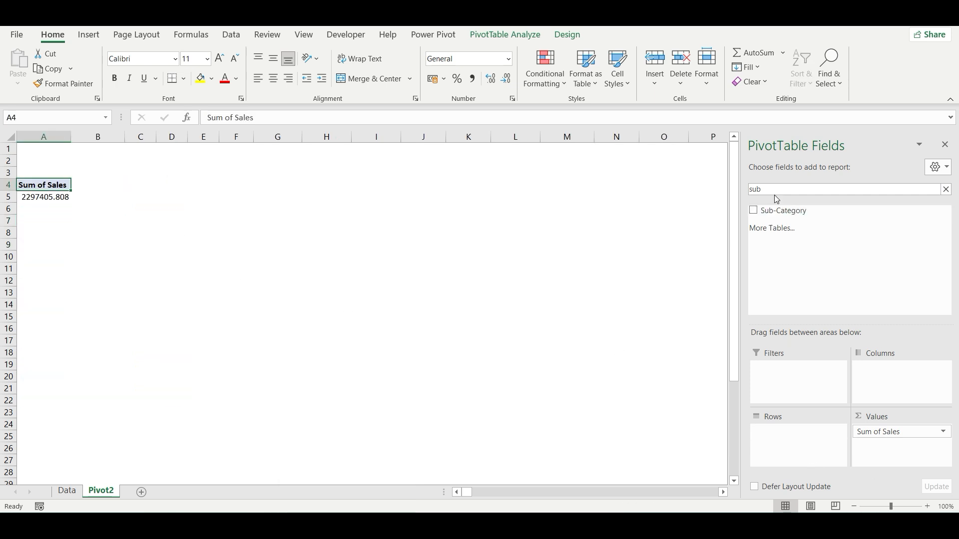
{"action": "left_click_drag", "start_coordinate": [773, 191], "coordinate": [716, 188]}
{"action": "type", "text": "fsyr"}
{"action": "key", "text": "BackSpace"}
{"action": "key", "text": "BackSpace"}
{"action": "key", "text": "BackSpace"}
{"action": "key", "text": "BackSpace"}
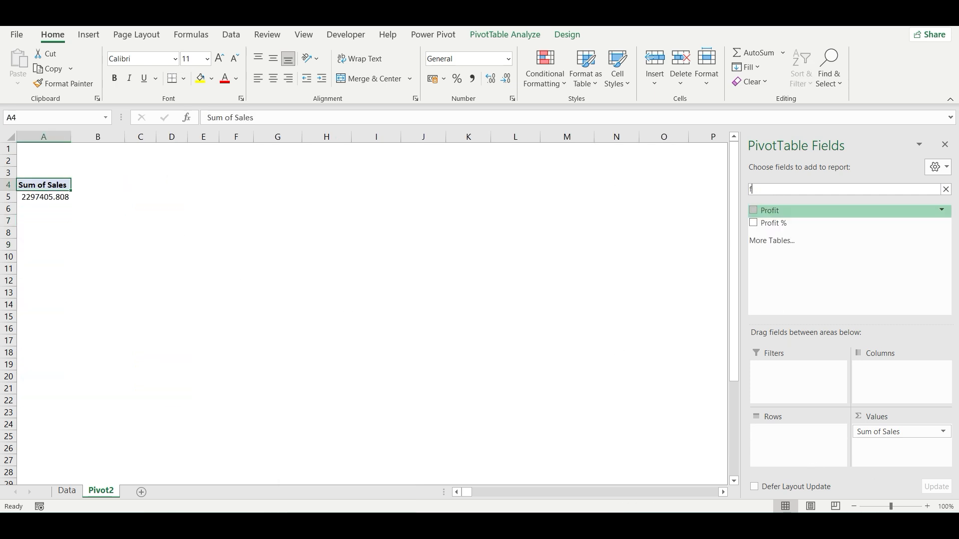
{"action": "type", "text": "date"}
{"action": "left_click_drag", "start_coordinate": [800, 227], "coordinate": [773, 436]}
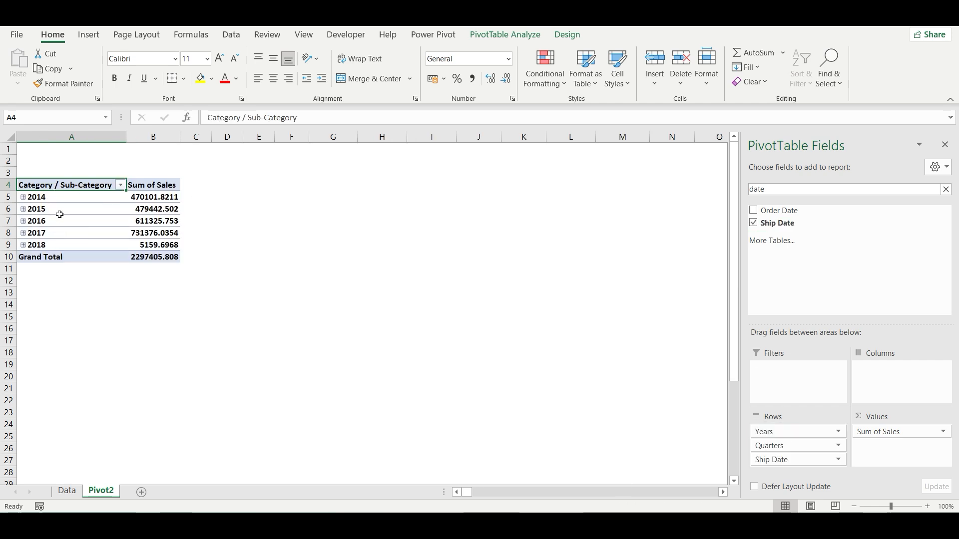
- Start a manual running total beside the pivot table by entering =B5 in cell C5
{"action": "left_click", "coordinate": [196, 195]}
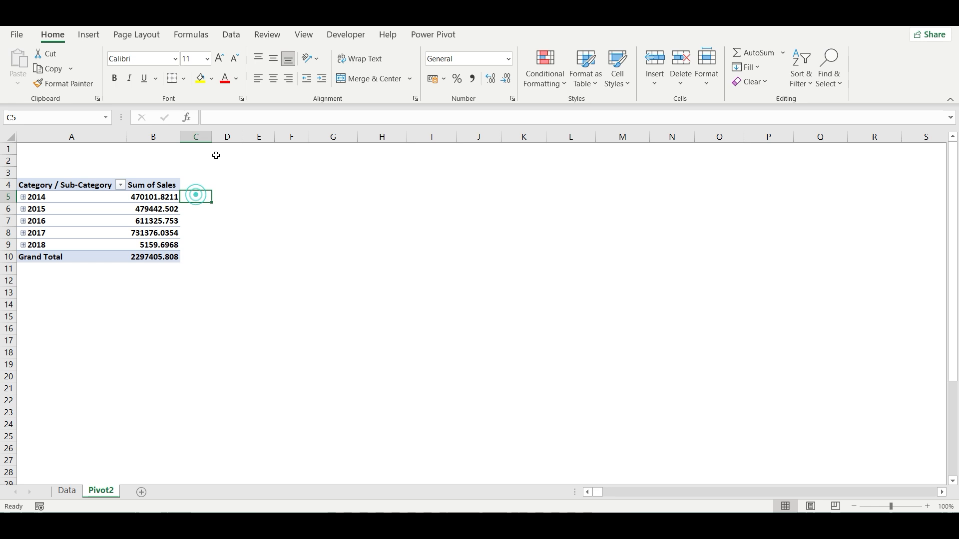
{"action": "left_click", "coordinate": [144, 262]}
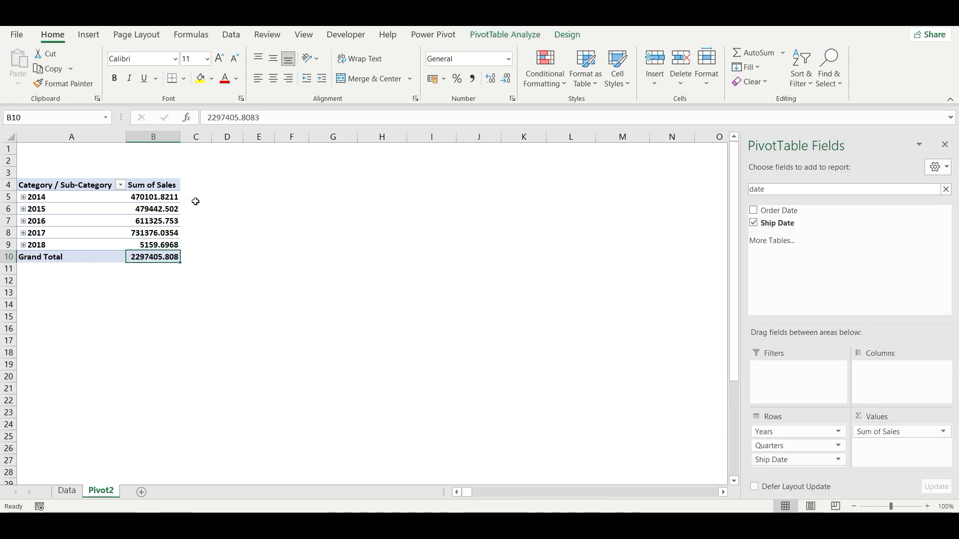
{"action": "left_click", "coordinate": [196, 197]}
{"action": "type", "text": "=B5"}
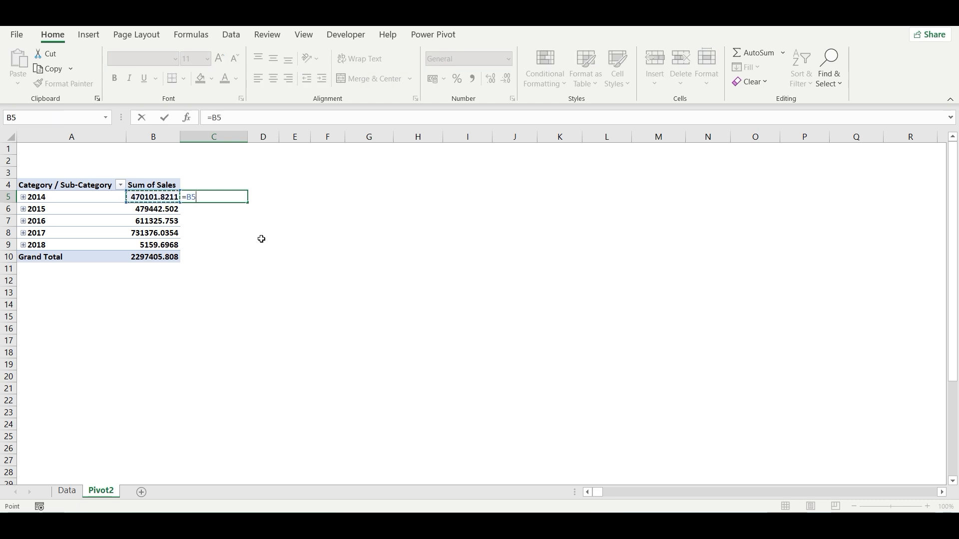
{"action": "key", "text": "Return"}
- Enter the cumulative formula =C5+B6 in cell C6 and fill it down through C9
{"action": "type", "text": "="}
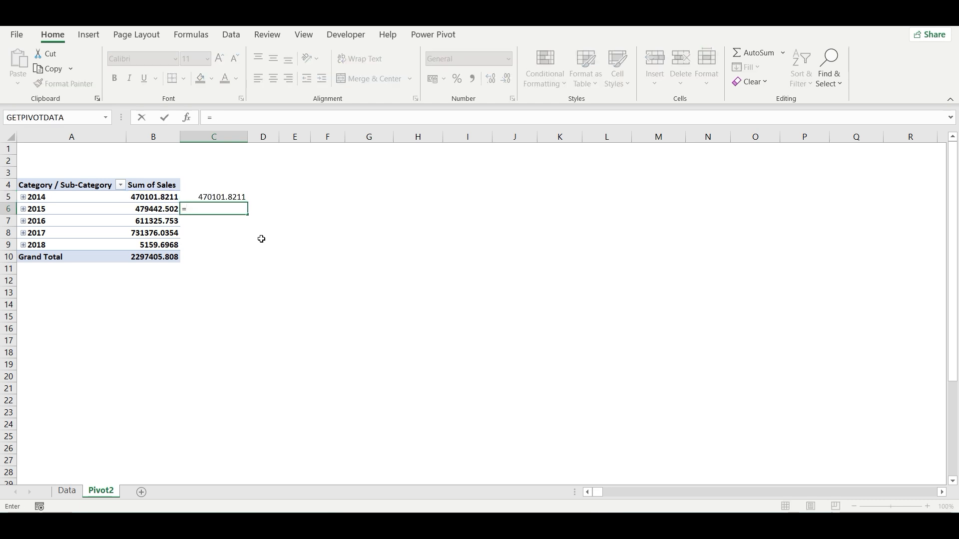
{"action": "key", "text": "Up"}
{"action": "type", "text": "+"}
{"action": "key", "text": "Left"}
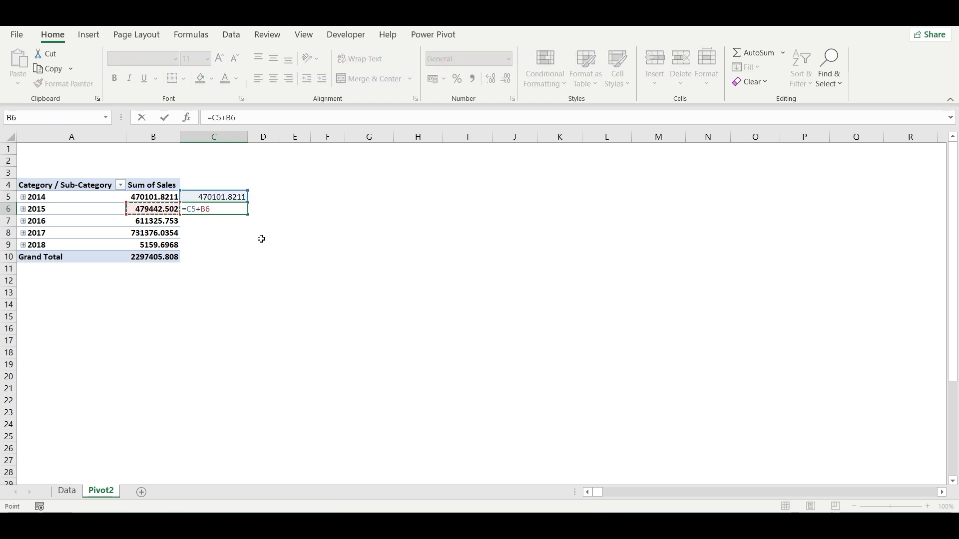
{"action": "key", "text": "Return"}
{"action": "key", "text": "Up"}
{"action": "key", "text": "shift+Down"}
{"action": "key", "text": "shift+Down"}
{"action": "key", "text": "shift+Down"}
{"action": "key", "text": "ctrl+d"}
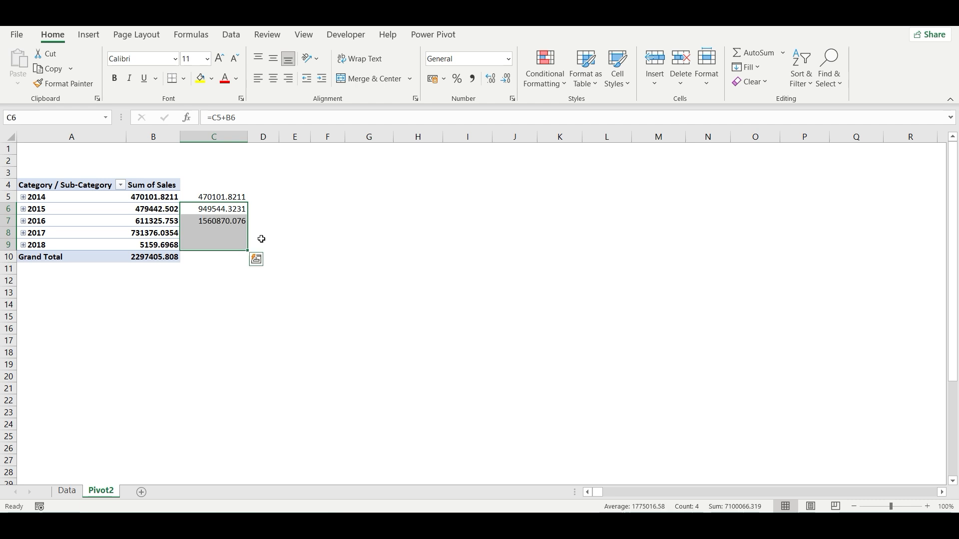
- Compare the manual running totals in C5:C9 with the yearly sales in the pivot table
{"action": "left_click", "coordinate": [129, 299]}
{"action": "left_click", "coordinate": [161, 246]}
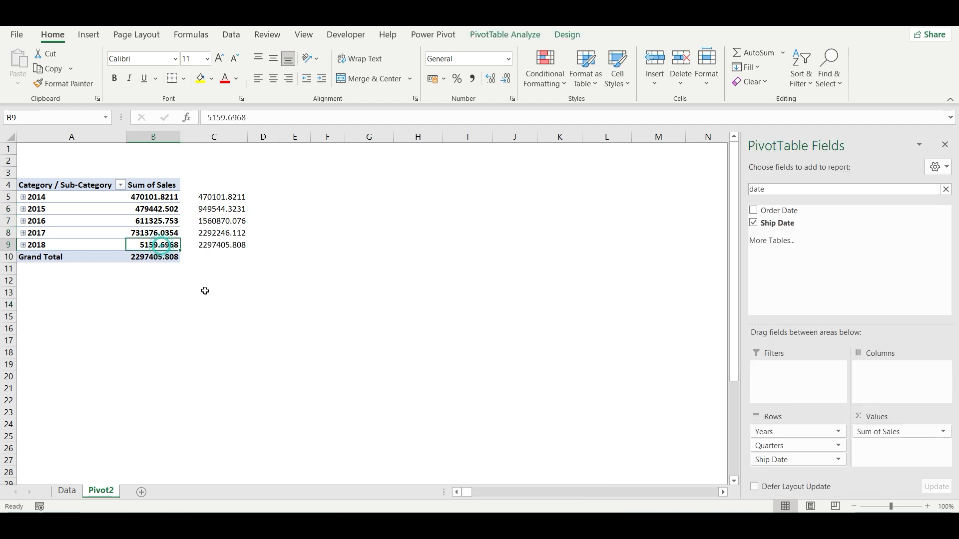
{"action": "left_click_drag", "start_coordinate": [222, 194], "coordinate": [223, 247]}
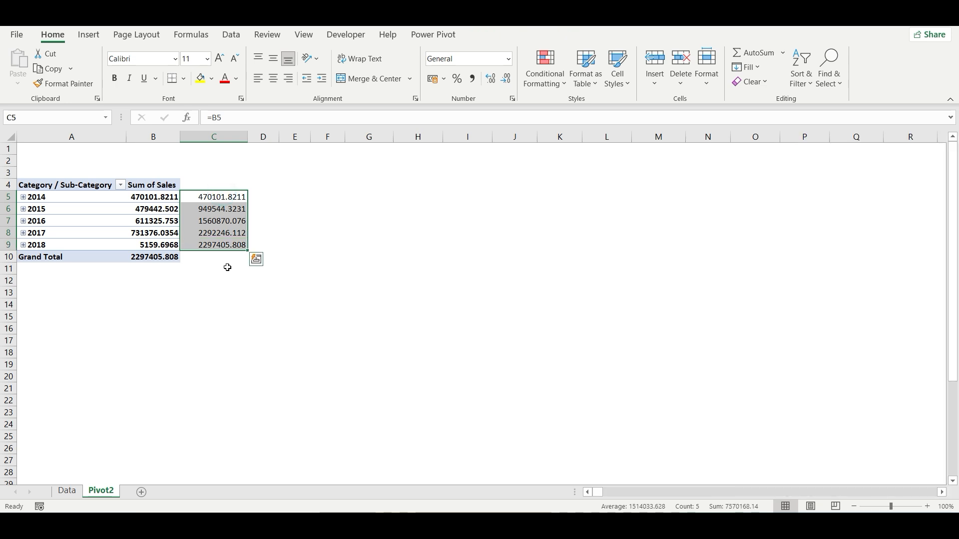
{"action": "left_click", "coordinate": [227, 269]}
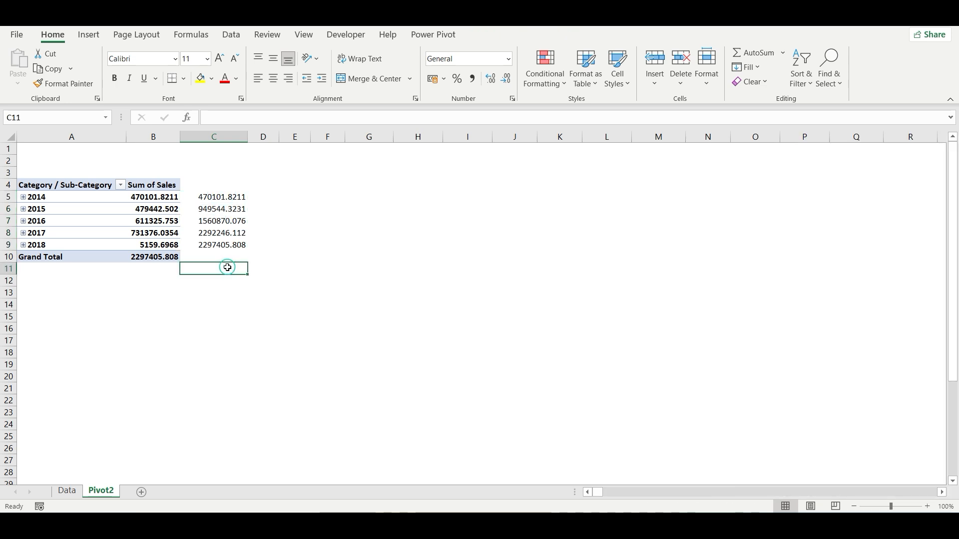
{"action": "left_click", "coordinate": [216, 300]}
{"action": "left_click_drag", "start_coordinate": [230, 198], "coordinate": [224, 246]}
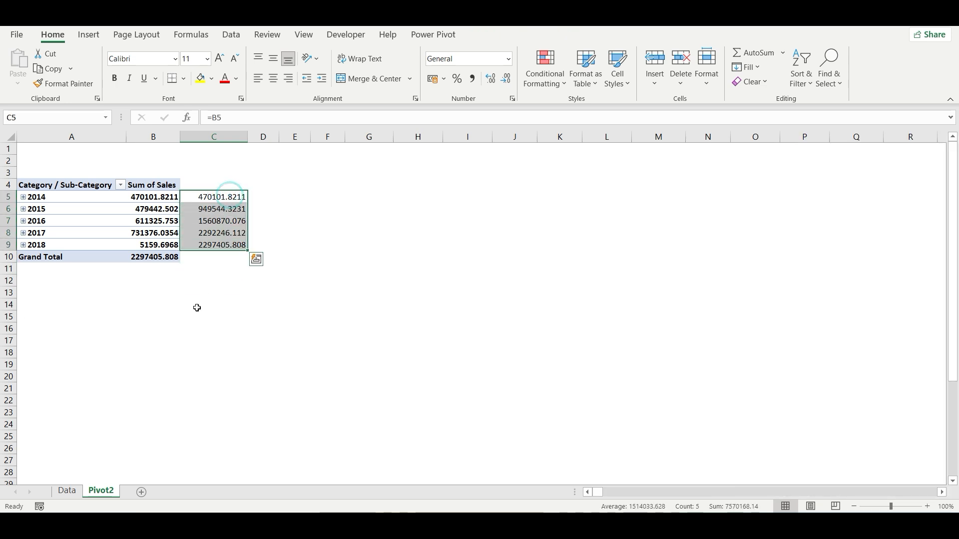
{"action": "left_click", "coordinate": [197, 308]}
- Show the pivot table's Sum of Sales as Running Total In with base field Years
{"action": "right_click", "coordinate": [155, 209]}
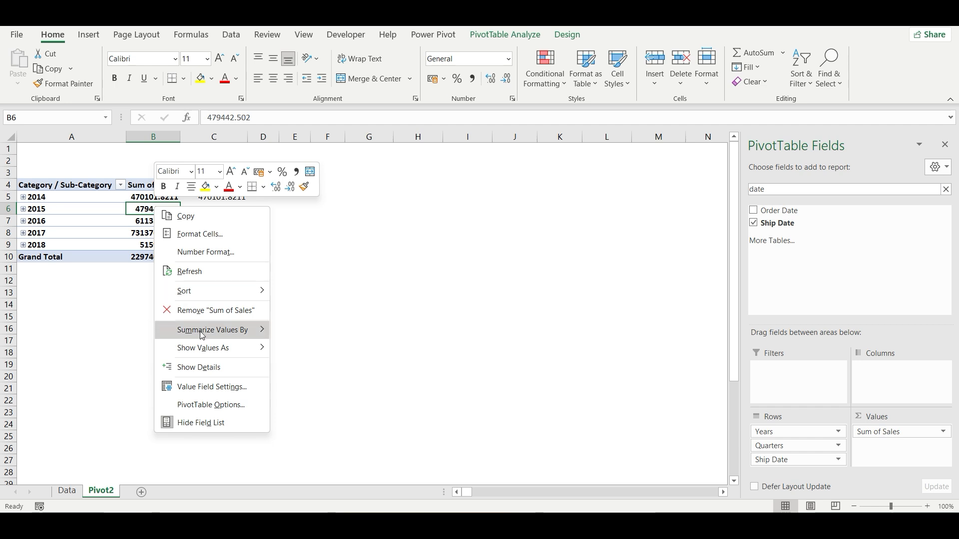
{"action": "mouse_move", "coordinate": [227, 353]}
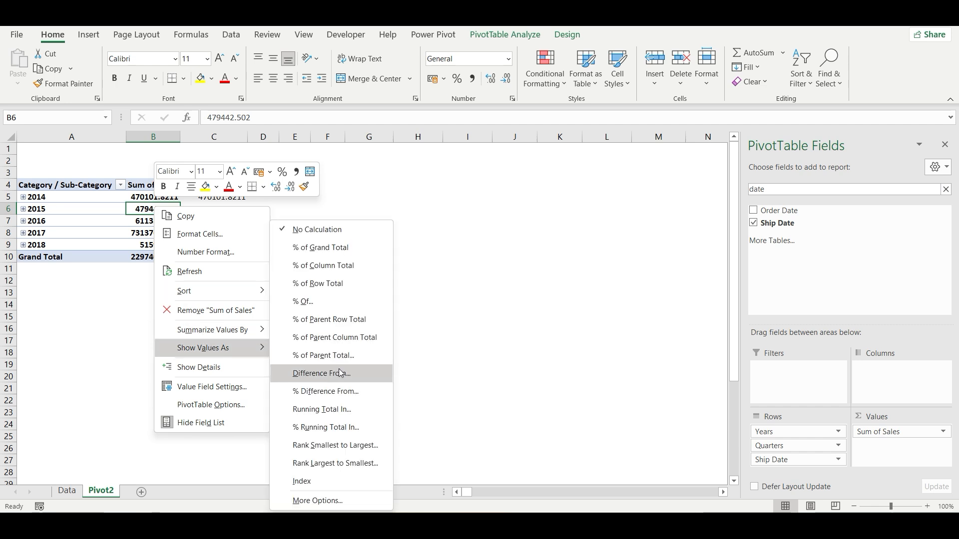
{"action": "left_click", "coordinate": [347, 413]}
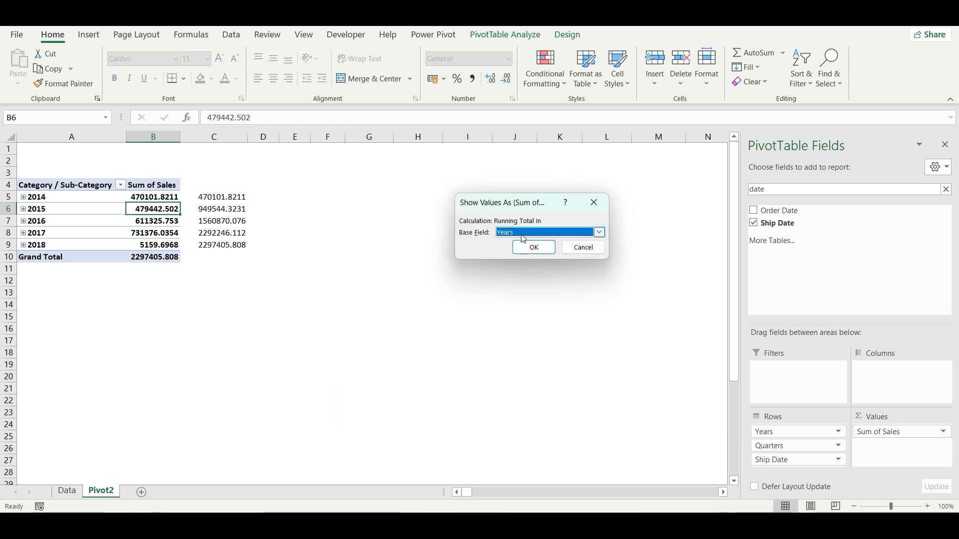
{"action": "left_click", "coordinate": [533, 248]}
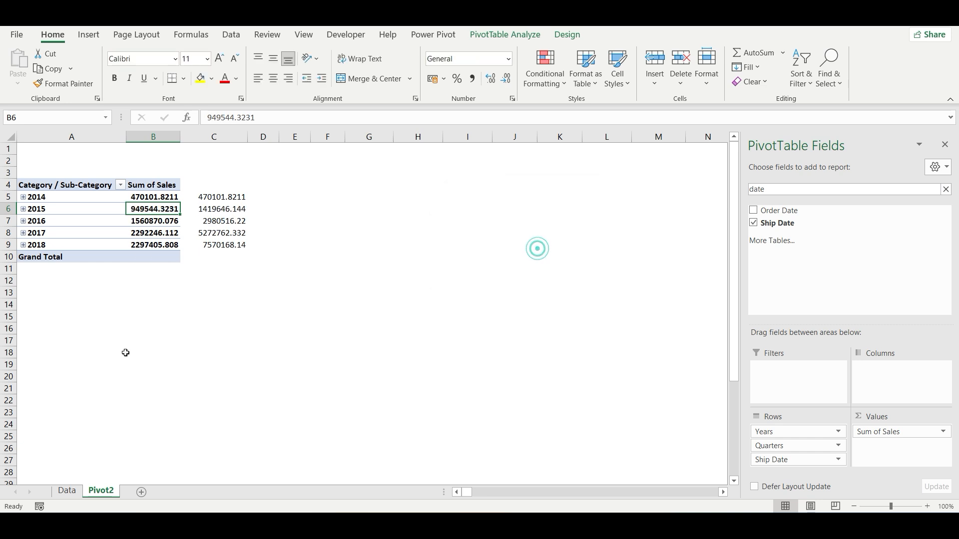
- Inspect the column C formulas and the pivot's Grand Total cell, and undo the running total calculation
{"action": "left_click", "coordinate": [230, 267]}
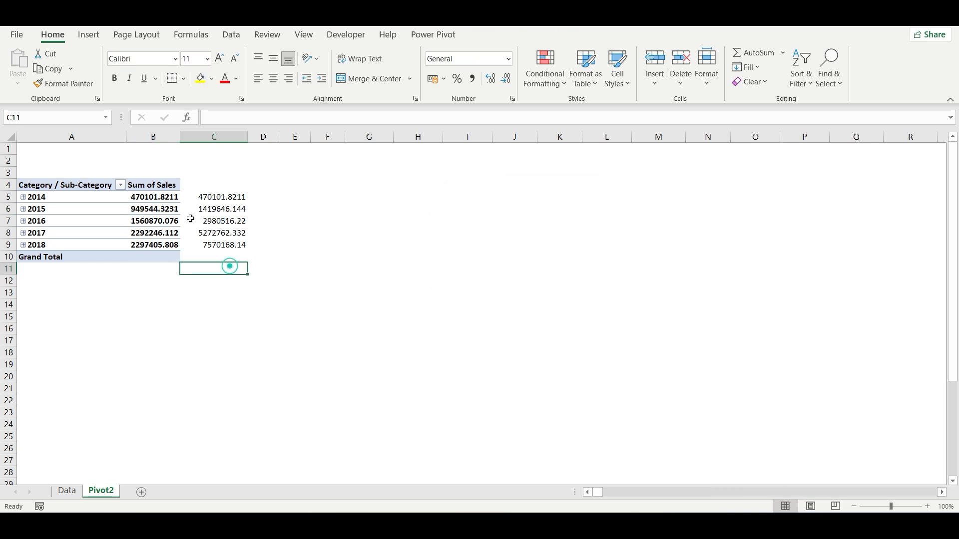
{"action": "left_click", "coordinate": [214, 244]}
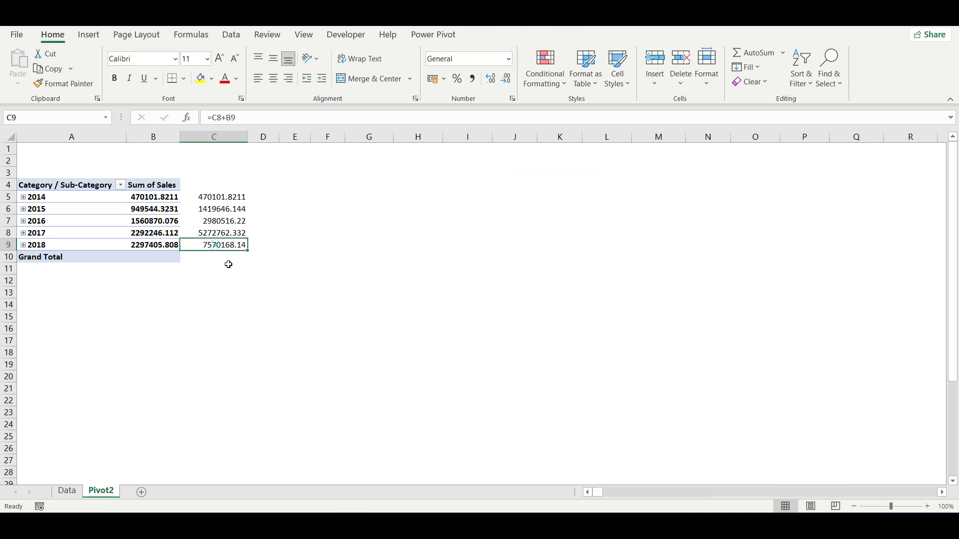
{"action": "left_click", "coordinate": [153, 257]}
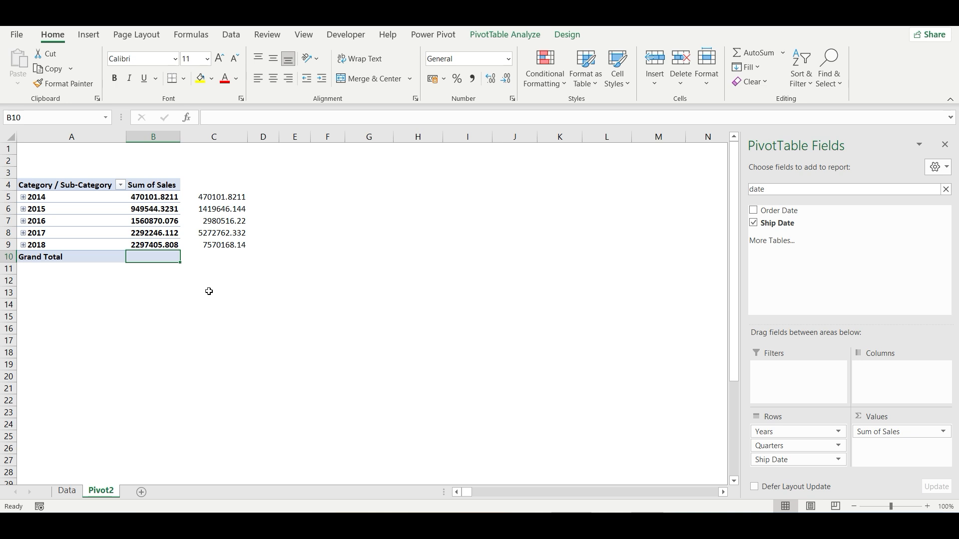
{"action": "key", "text": "ctrl+z"}
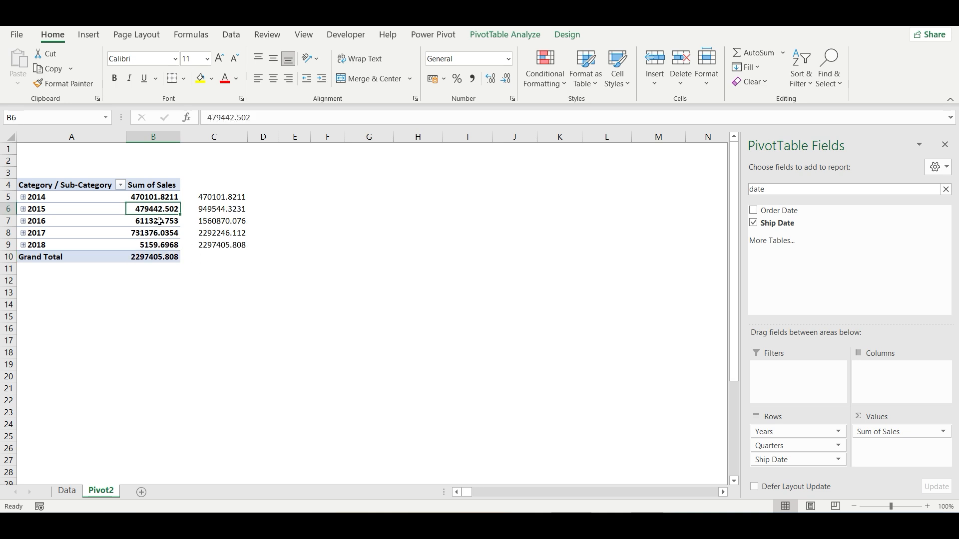
- Show the pivot table's Sum of Sales as Running Total In with base field Quarters
{"action": "right_click", "coordinate": [158, 209]}
{"action": "mouse_move", "coordinate": [207, 350]}
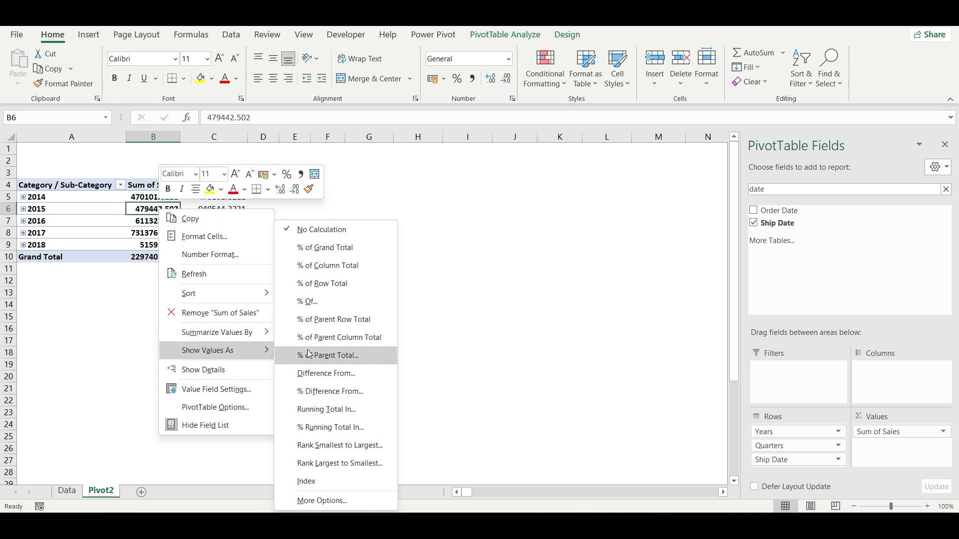
{"action": "left_click", "coordinate": [325, 406]}
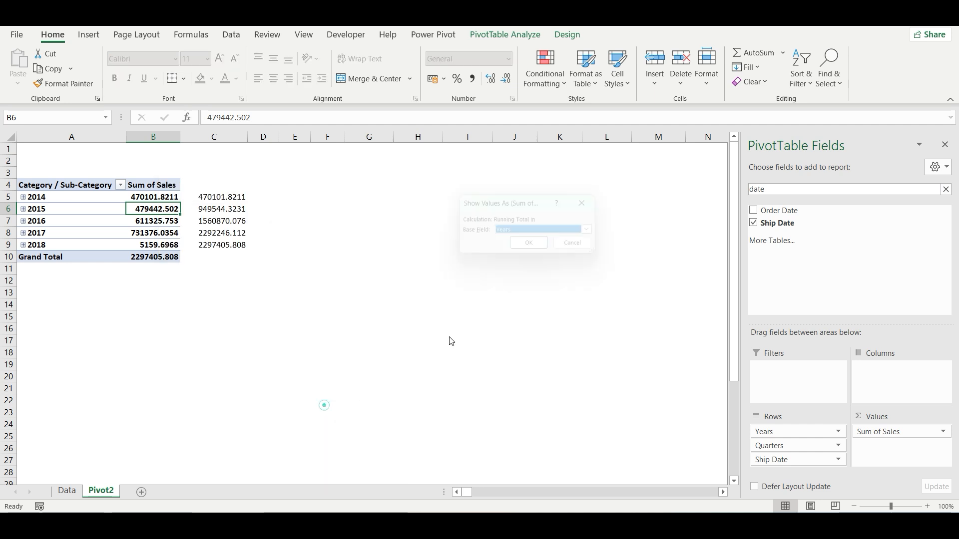
{"action": "left_click", "coordinate": [574, 208]}
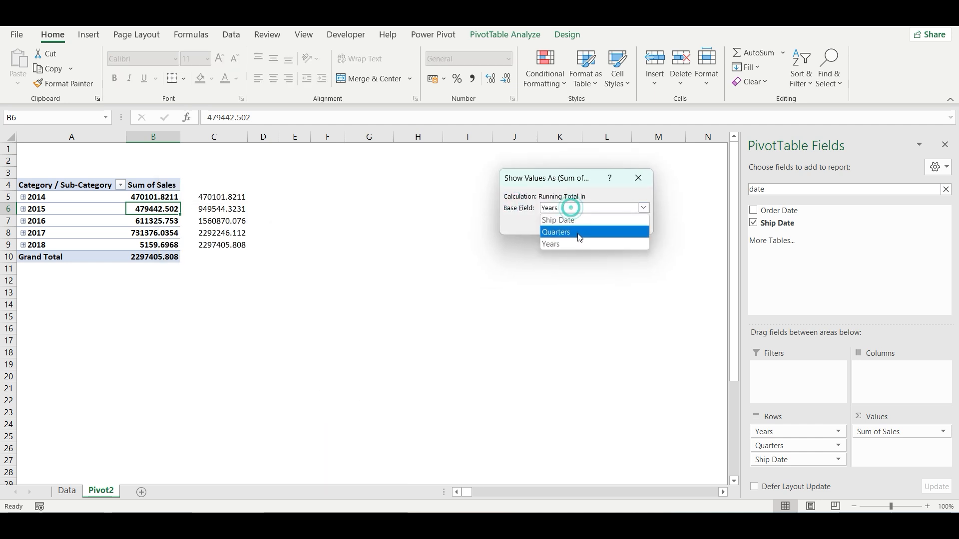
{"action": "left_click", "coordinate": [568, 232]}
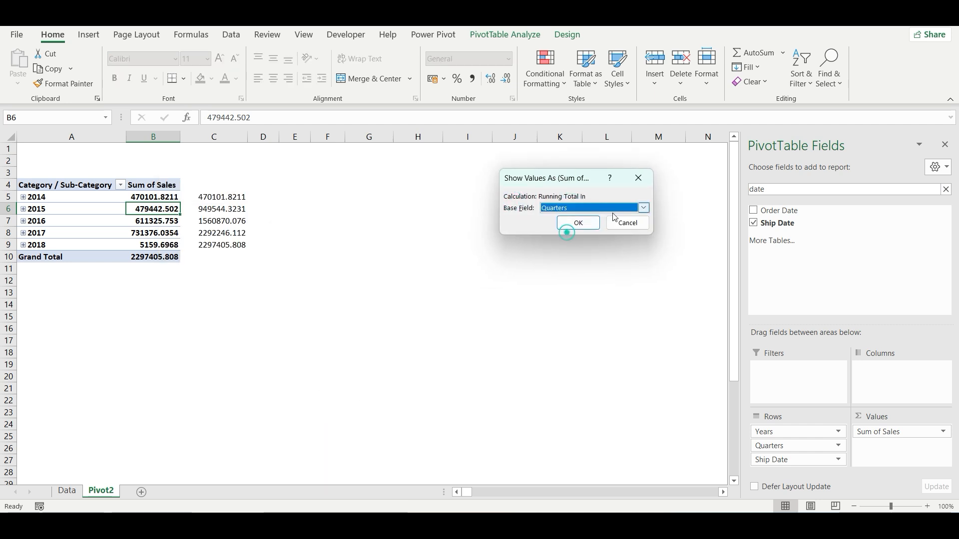
{"action": "left_click", "coordinate": [578, 221]}
{"action": "left_click", "coordinate": [221, 289]}
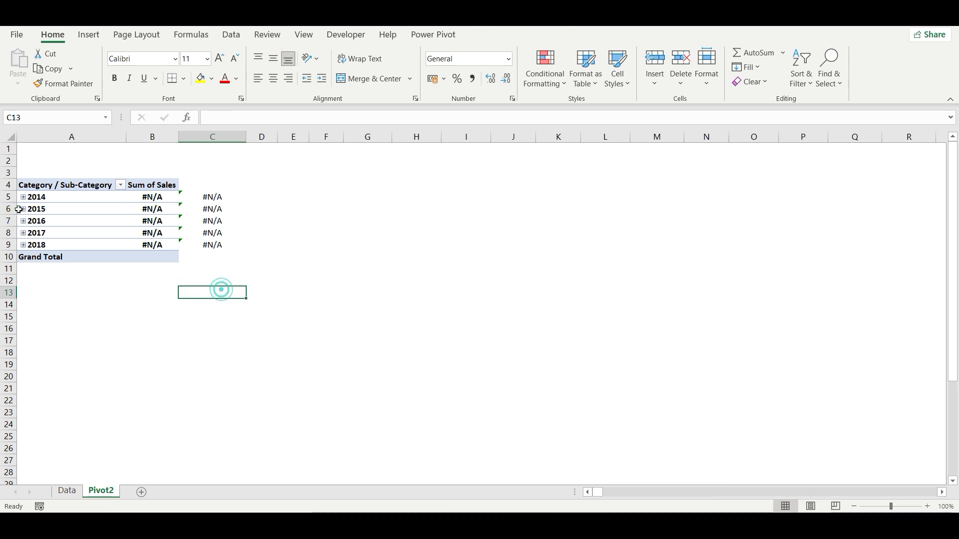
- Expand the years 2014 through 2018 in the pivot table to list their quarters
{"action": "left_click", "coordinate": [23, 197]}
{"action": "left_click", "coordinate": [23, 257]}
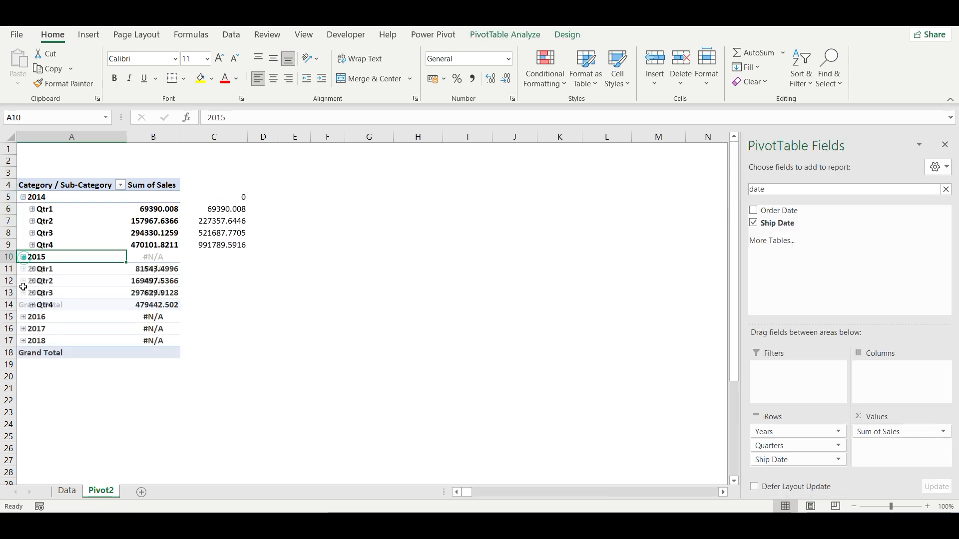
{"action": "left_click", "coordinate": [23, 317]}
{"action": "left_click", "coordinate": [23, 376]}
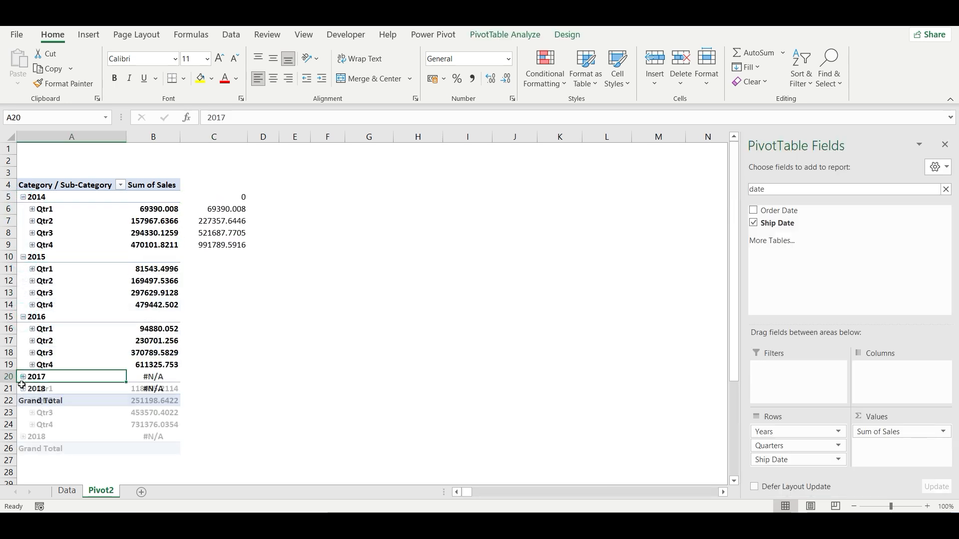
{"action": "left_click", "coordinate": [23, 436]}
{"action": "left_click", "coordinate": [292, 401]}
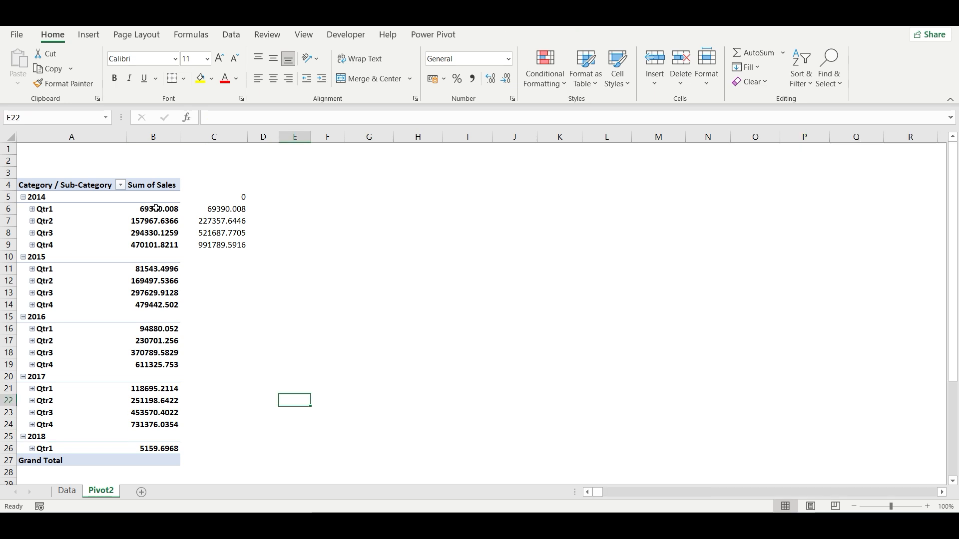
- Examine how the quarterly running totals accumulate within 2014 and the following years
{"action": "left_click_drag", "start_coordinate": [156, 205], "coordinate": [156, 246]}
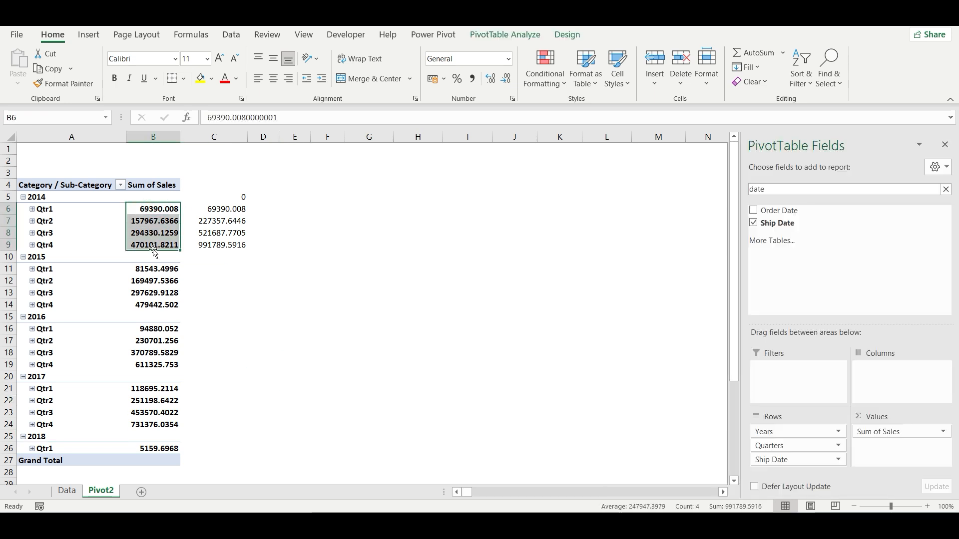
{"action": "left_click", "coordinate": [156, 245]}
{"action": "left_click_drag", "start_coordinate": [159, 201], "coordinate": [159, 365]}
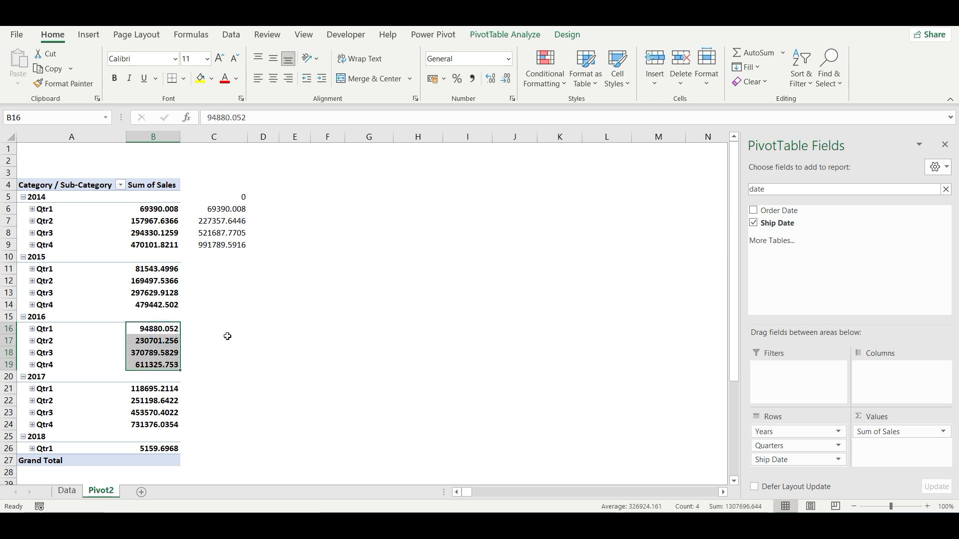
- Format the pivot table's Sum of Sales values as Number with no decimal places
{"action": "right_click", "coordinate": [164, 208]}
{"action": "left_click", "coordinate": [240, 250]}
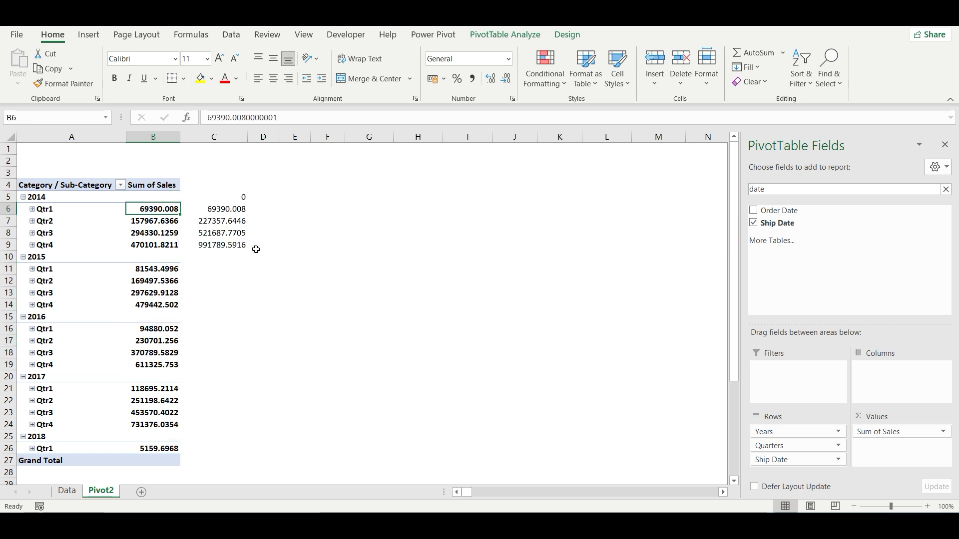
{"action": "left_click", "coordinate": [129, 152]}
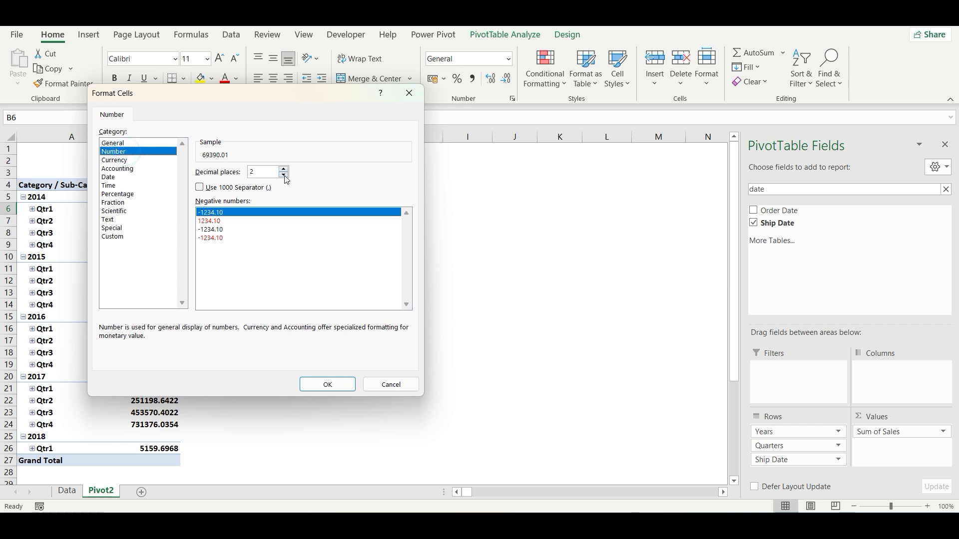
{"action": "left_click", "coordinate": [283, 174]}
{"action": "left_click", "coordinate": [327, 385]}
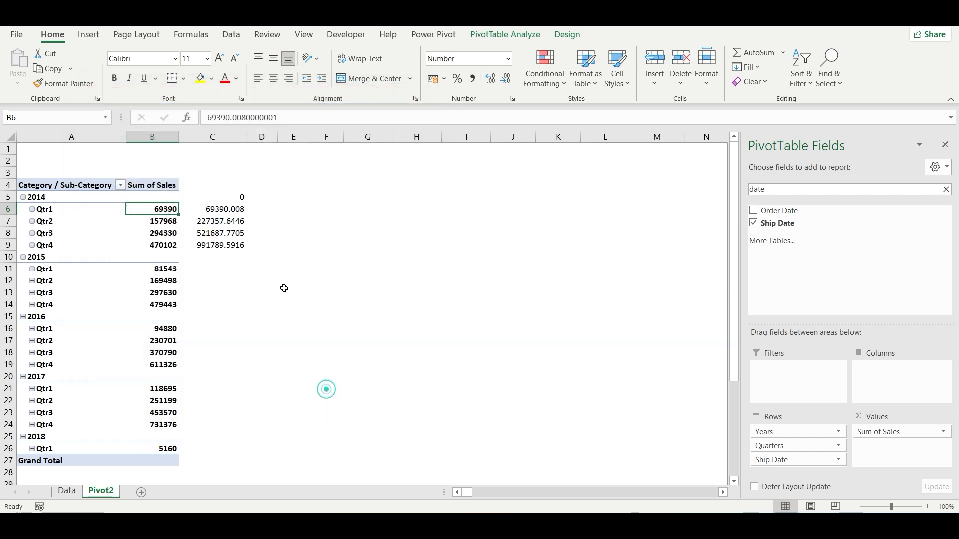
{"action": "left_click", "coordinate": [326, 301]}
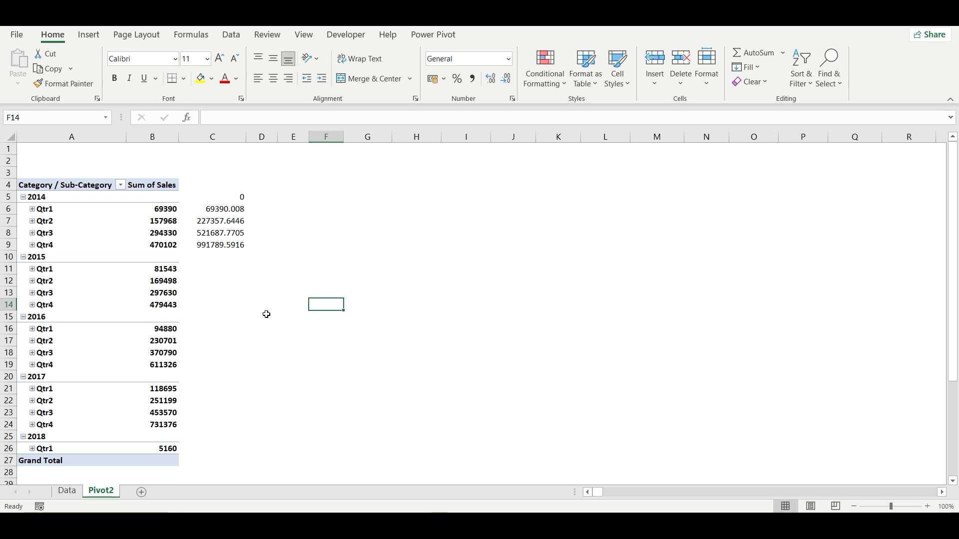
- Show the pivot table's Sum of Sales as % Running Total In with base field Quarters
{"action": "right_click", "coordinate": [156, 216]}
{"action": "mouse_move", "coordinate": [222, 358]}
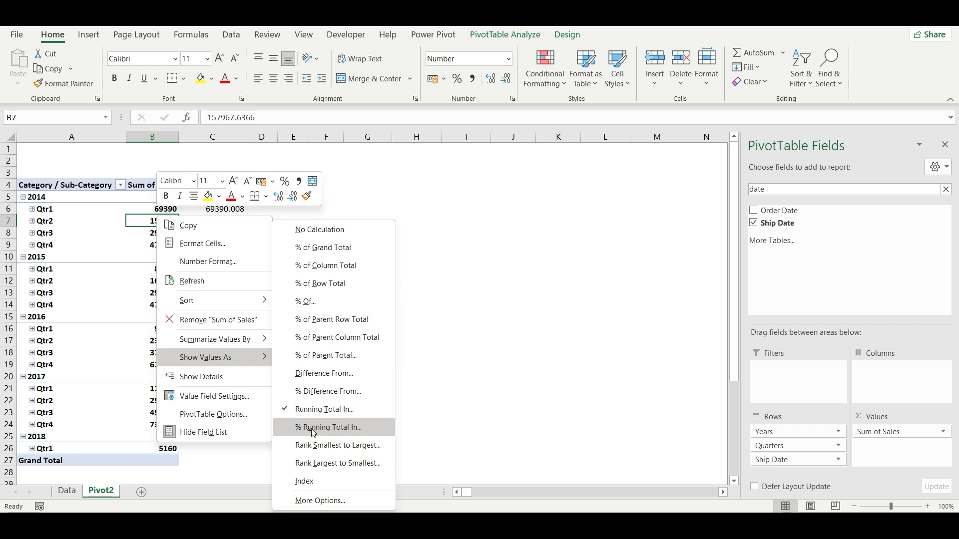
{"action": "left_click", "coordinate": [351, 438]}
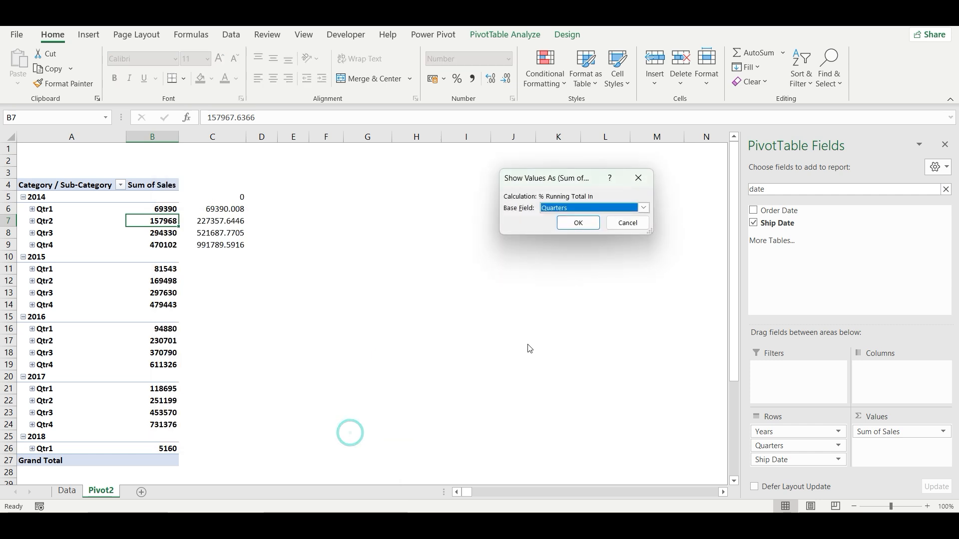
{"action": "left_click", "coordinate": [582, 225]}
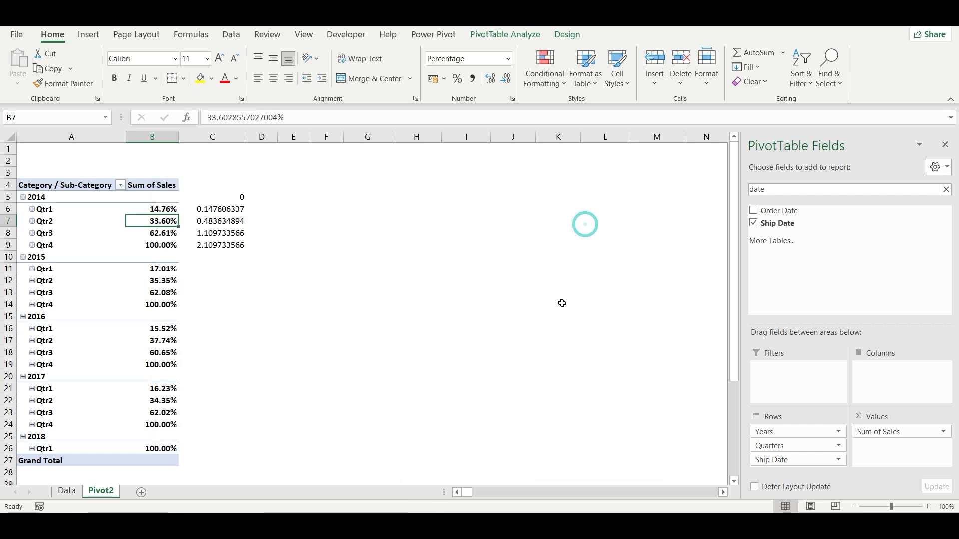
{"action": "left_click", "coordinate": [260, 281]}
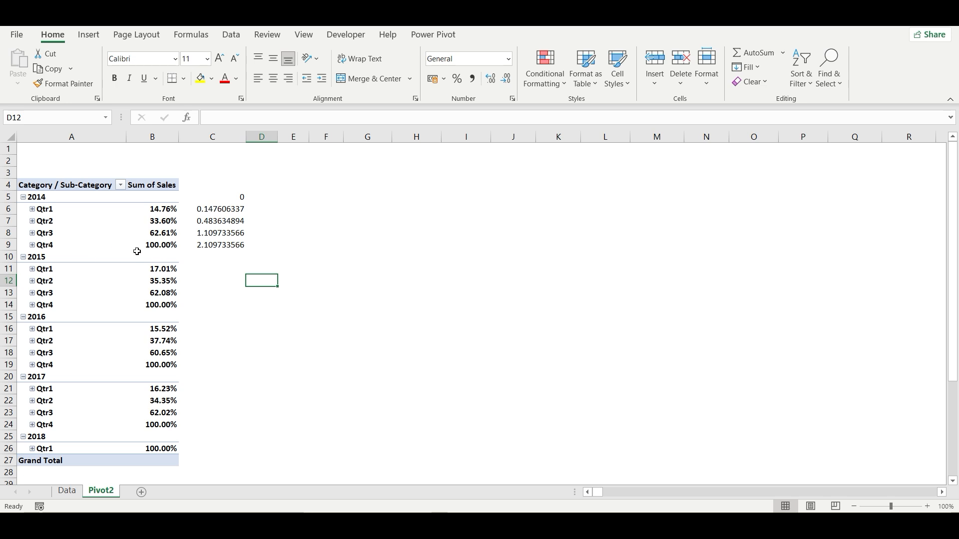
- Examine the cumulative percentages for each 2014 quarter from Qtr1 through Qtr4
{"action": "left_click", "coordinate": [170, 248]}
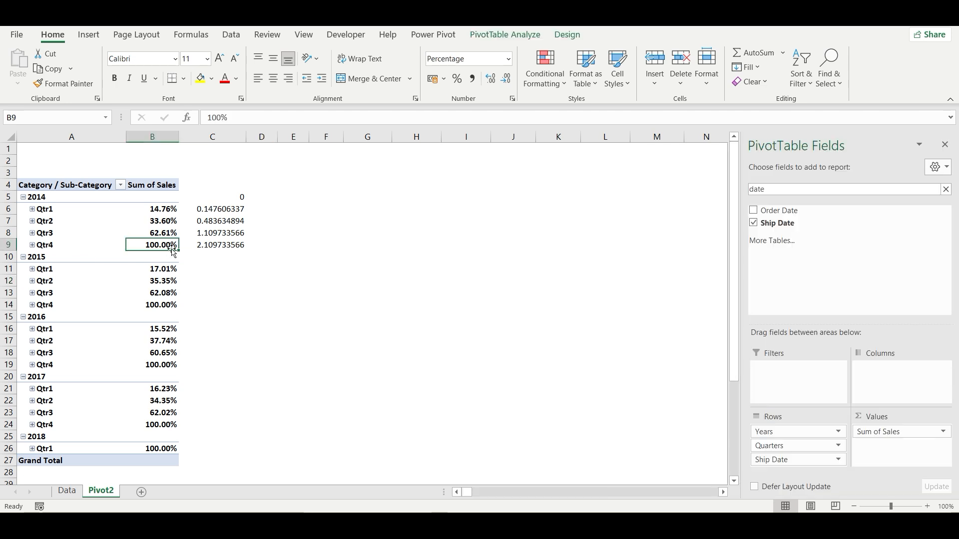
{"action": "left_click", "coordinate": [167, 207]}
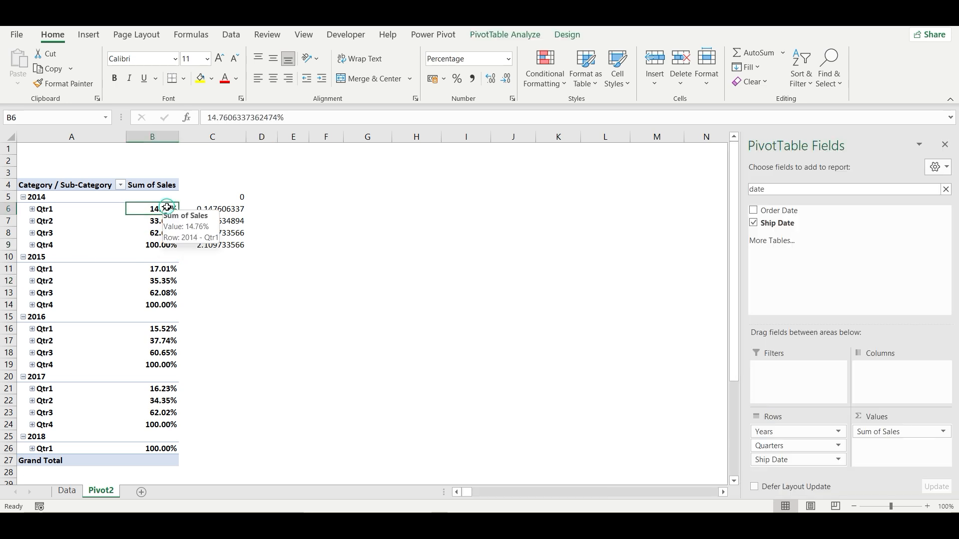
{"action": "left_click", "coordinate": [157, 221]}
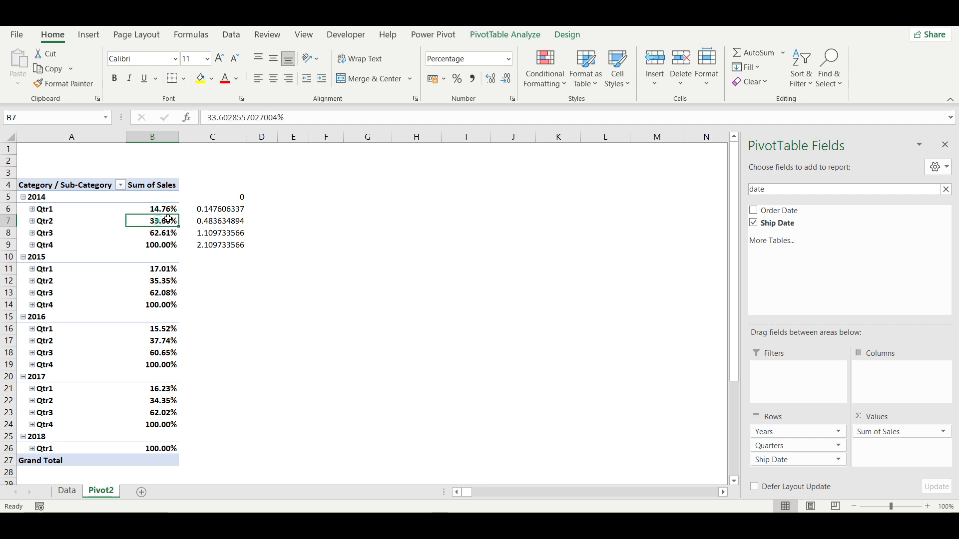
{"action": "left_click", "coordinate": [158, 232]}
{"action": "left_click", "coordinate": [150, 246]}
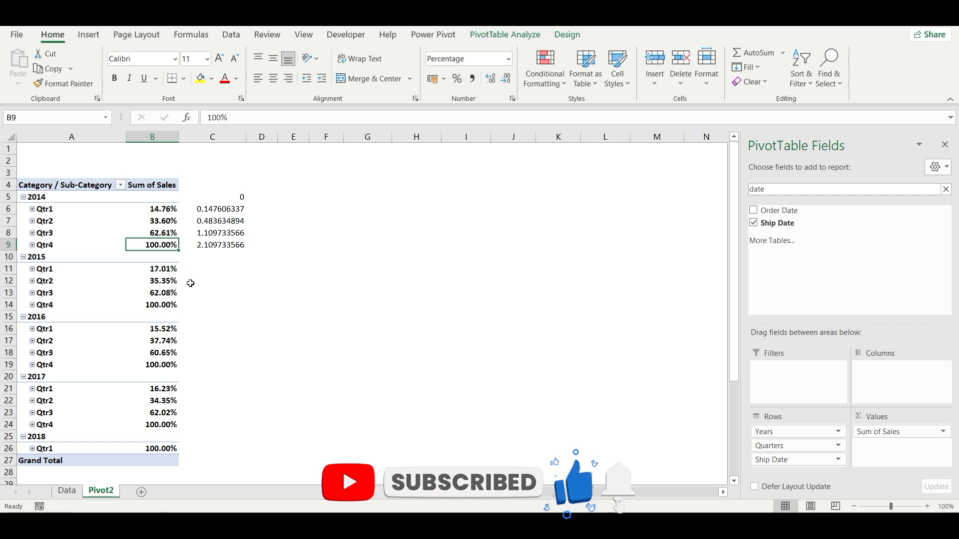
{"action": "left_click", "coordinate": [157, 221]}
{"action": "right_click", "coordinate": [156, 221]}
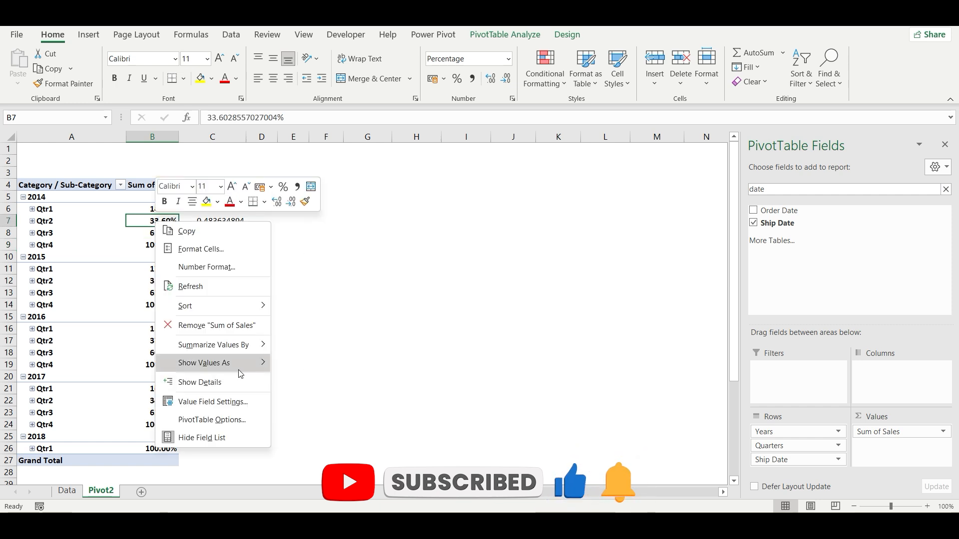
{"action": "mouse_move", "coordinate": [240, 365]}
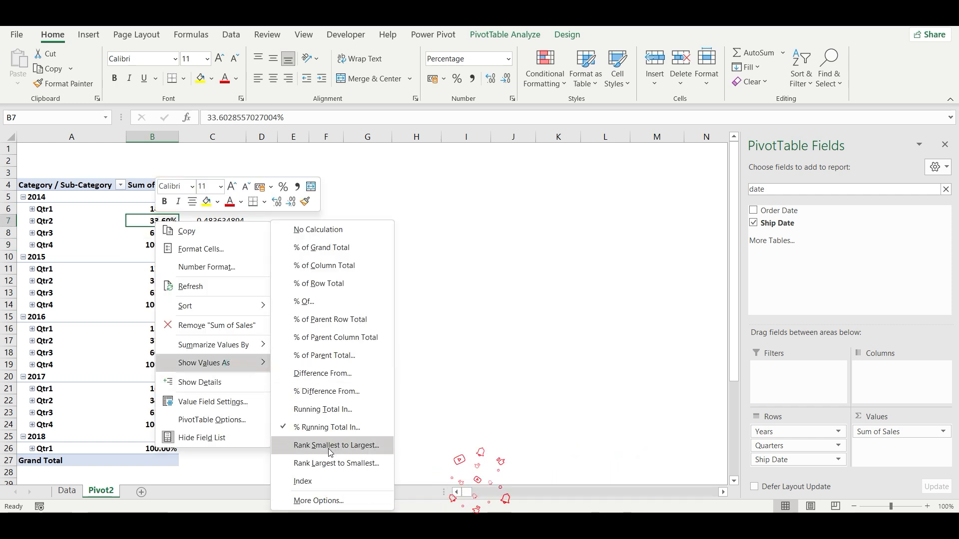
{"action": "left_click", "coordinate": [476, 318]}
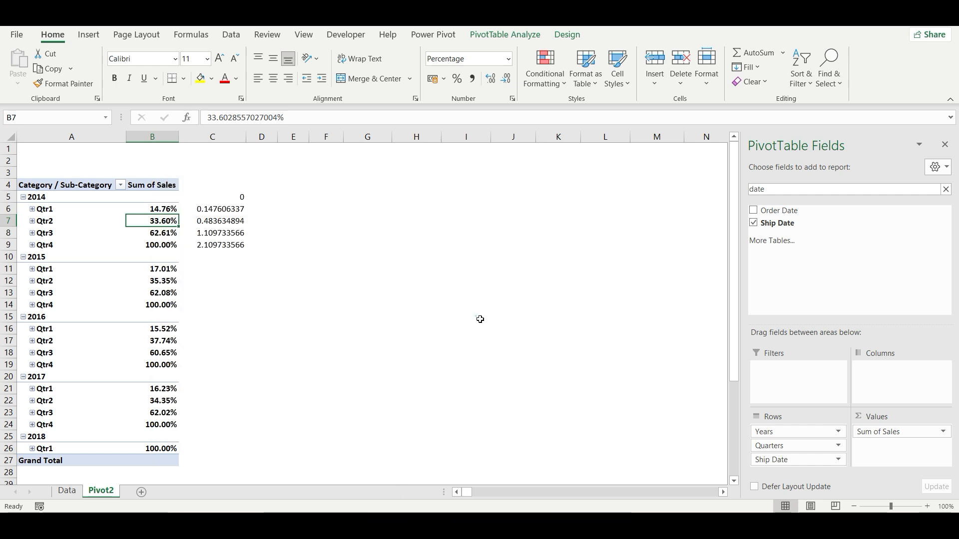
{"action": "left_click", "coordinate": [143, 235]}
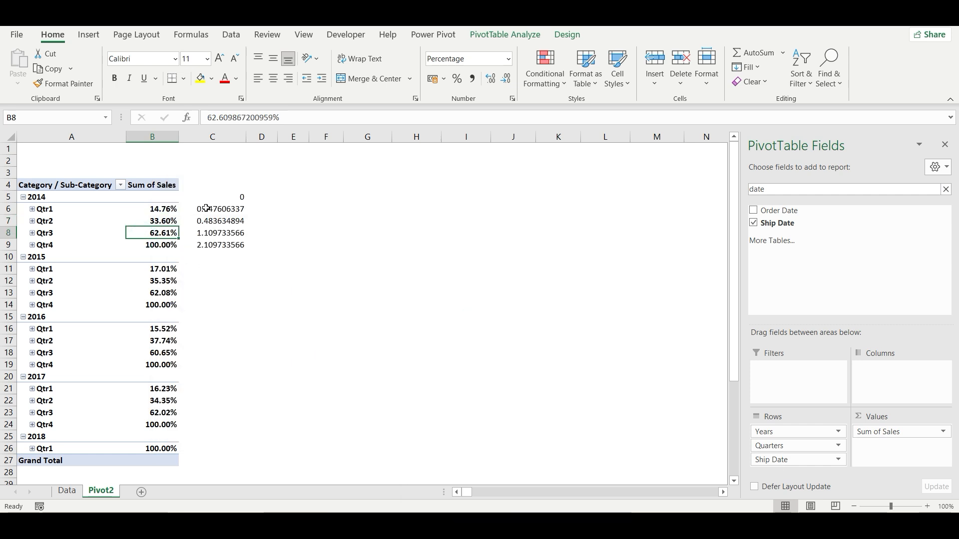
- Delete column C with the manual running total formulas beside the pivot table
{"action": "left_click", "coordinate": [221, 140]}
{"action": "key", "text": "ctrl+minus"}
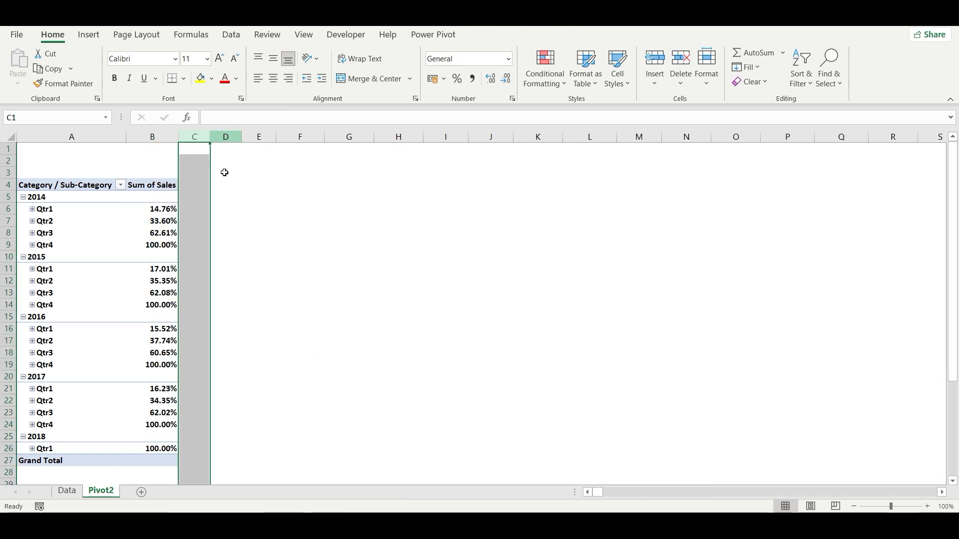
{"action": "left_click", "coordinate": [222, 231]}
- Remove the Ship Date, Quarters and Years fields from the pivot table's rows
{"action": "left_click", "coordinate": [152, 220]}
{"action": "left_click_drag", "start_coordinate": [767, 459], "coordinate": [739, 470]}
{"action": "left_click_drag", "start_coordinate": [774, 439], "coordinate": [554, 462]}
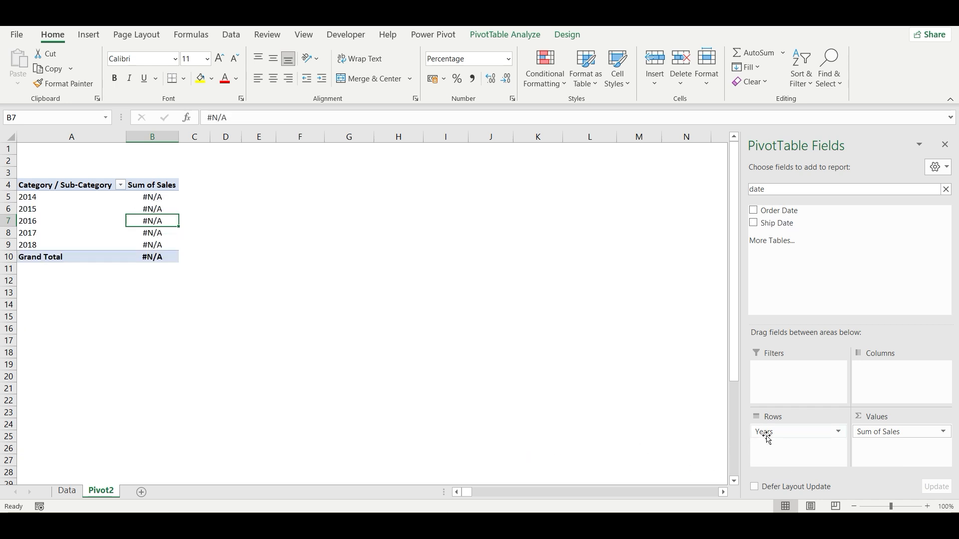
{"action": "left_click_drag", "start_coordinate": [768, 438], "coordinate": [706, 437]}
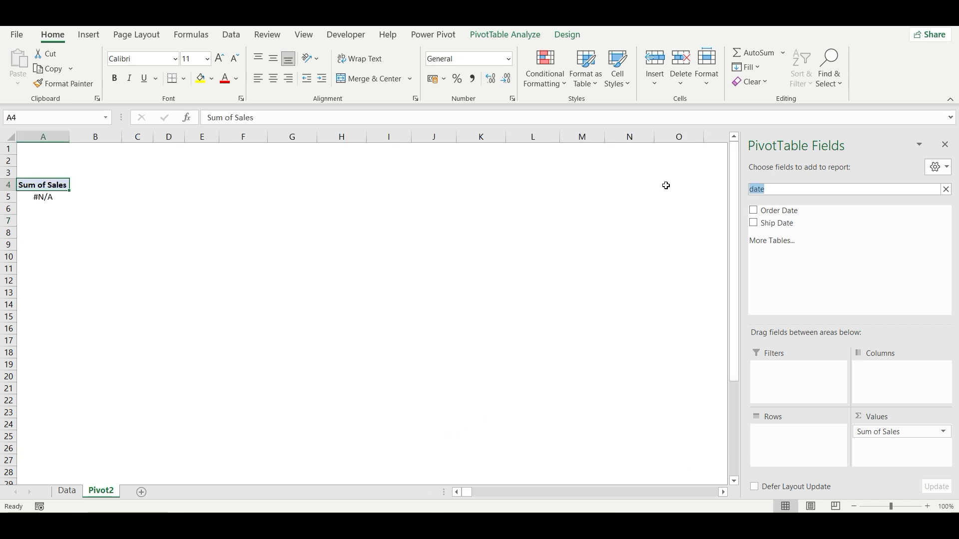
- Search the pivot table fields for "sub" and add Sub-Category to the rows
{"action": "type", "text": "vs;"}
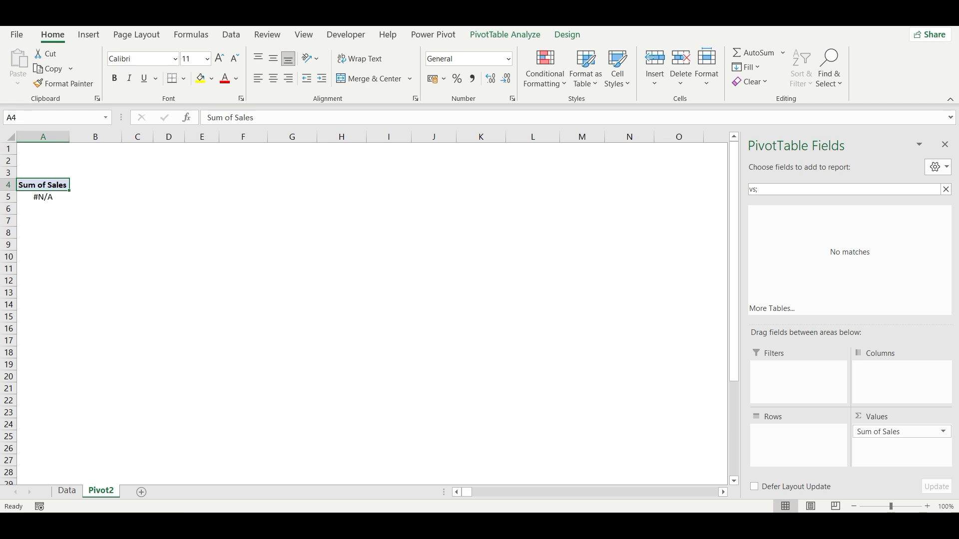
{"action": "key", "text": "BackSpace"}
{"action": "key", "text": "BackSpace"}
{"action": "key", "text": "BackSpace"}
{"action": "type", "text": "sub"}
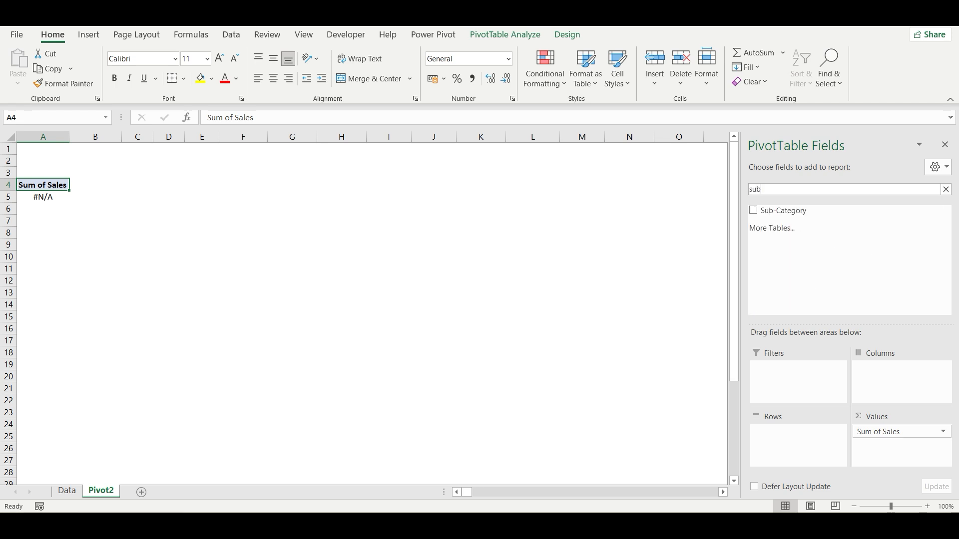
{"action": "left_click_drag", "start_coordinate": [789, 211], "coordinate": [795, 439]}
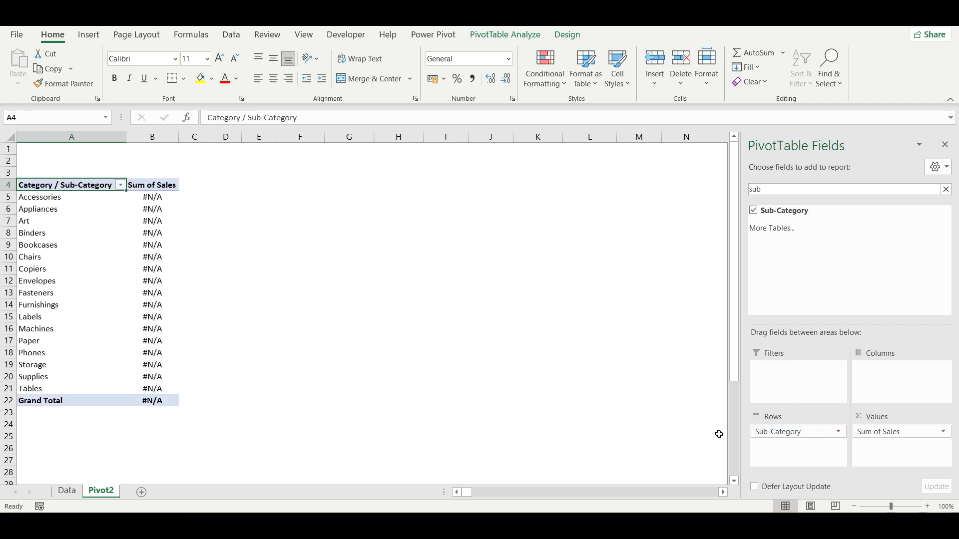
- Set Sum of Sales to No Calculation and select the sub-category sales in B5:B21
{"action": "right_click", "coordinate": [162, 232]}
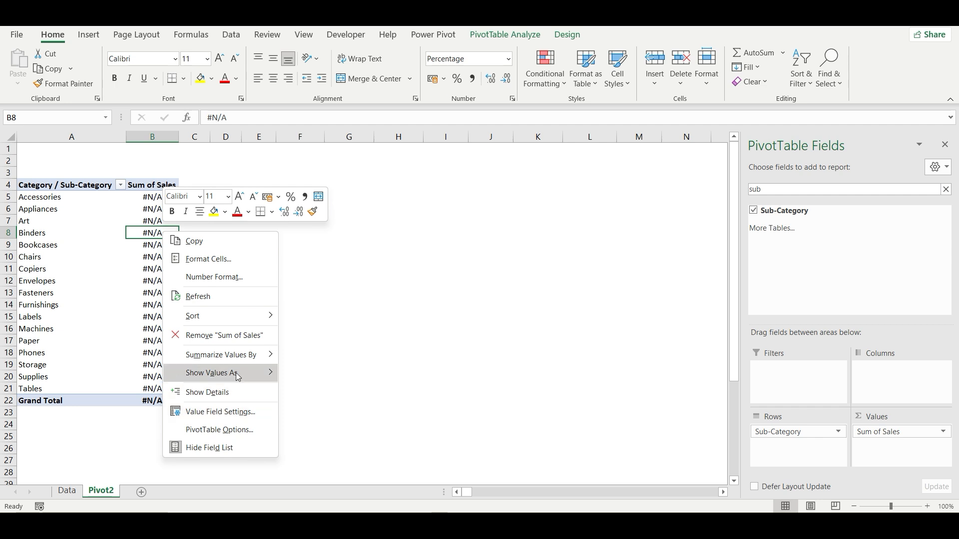
{"action": "mouse_move", "coordinate": [234, 372]}
{"action": "left_click", "coordinate": [355, 230]}
{"action": "left_click", "coordinate": [310, 287]}
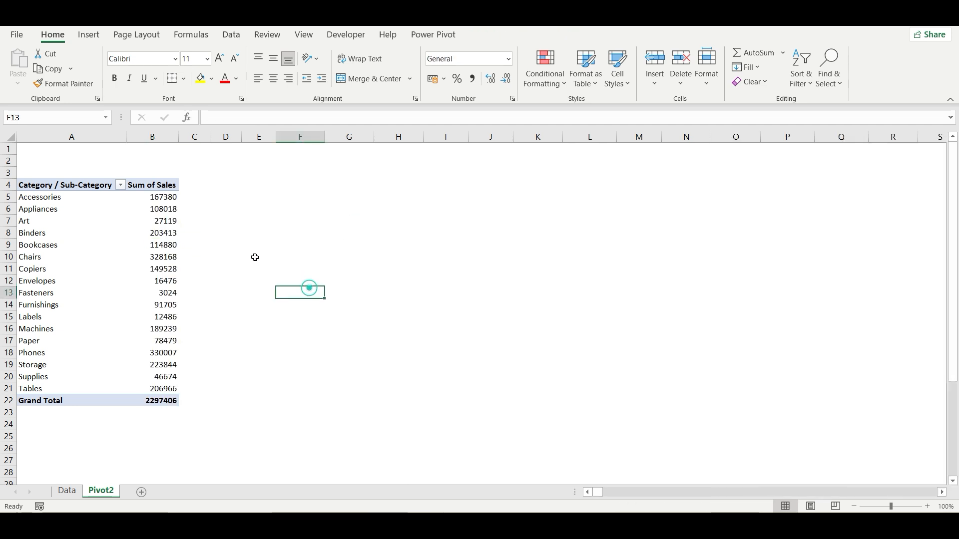
{"action": "left_click_drag", "start_coordinate": [148, 196], "coordinate": [158, 389]}
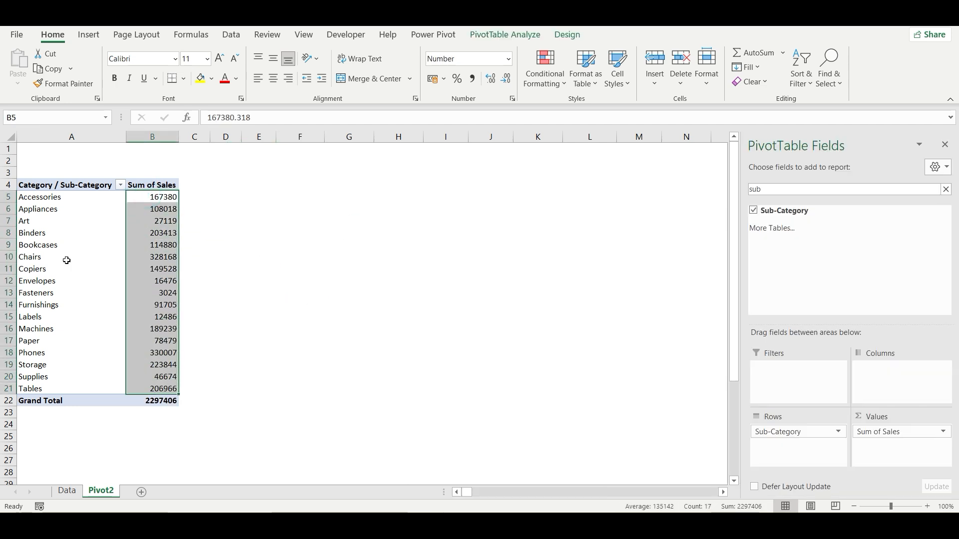
- Show Sum of Sales as Rank Smallest to Largest by Sub-Category and check the ranks of Fasteners and Phones
{"action": "left_click_drag", "start_coordinate": [65, 197], "coordinate": [67, 388]}
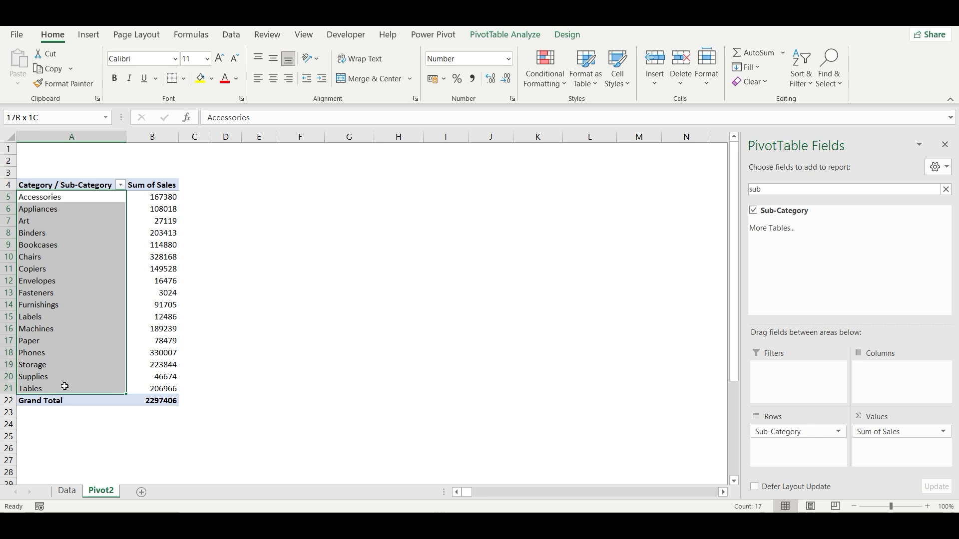
{"action": "left_click", "coordinate": [240, 275]}
{"action": "right_click", "coordinate": [166, 223]}
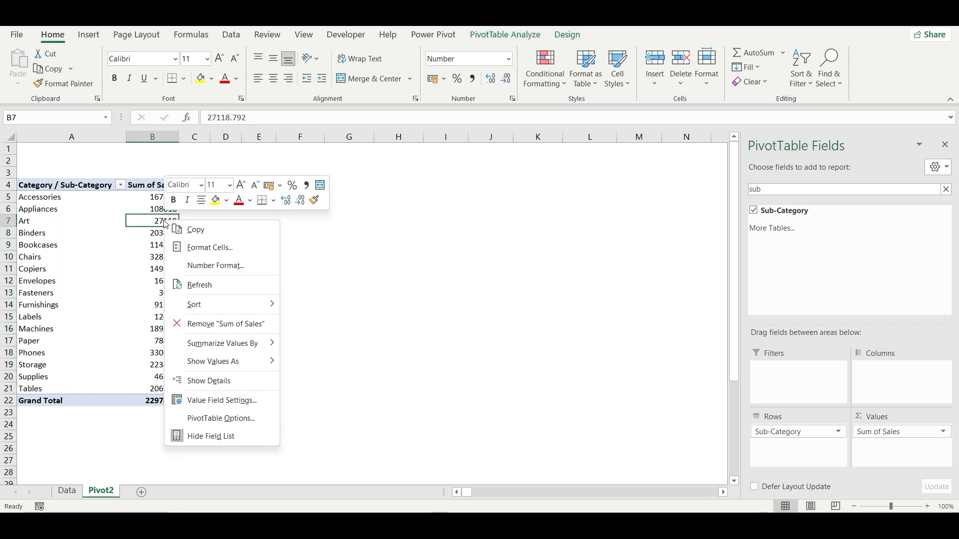
{"action": "left_click", "coordinate": [244, 370]}
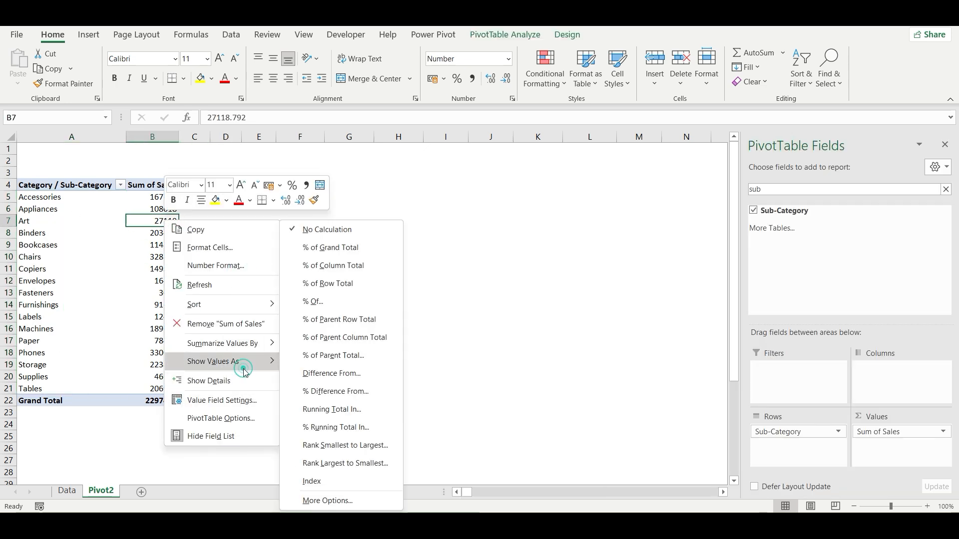
{"action": "left_click", "coordinate": [314, 452]}
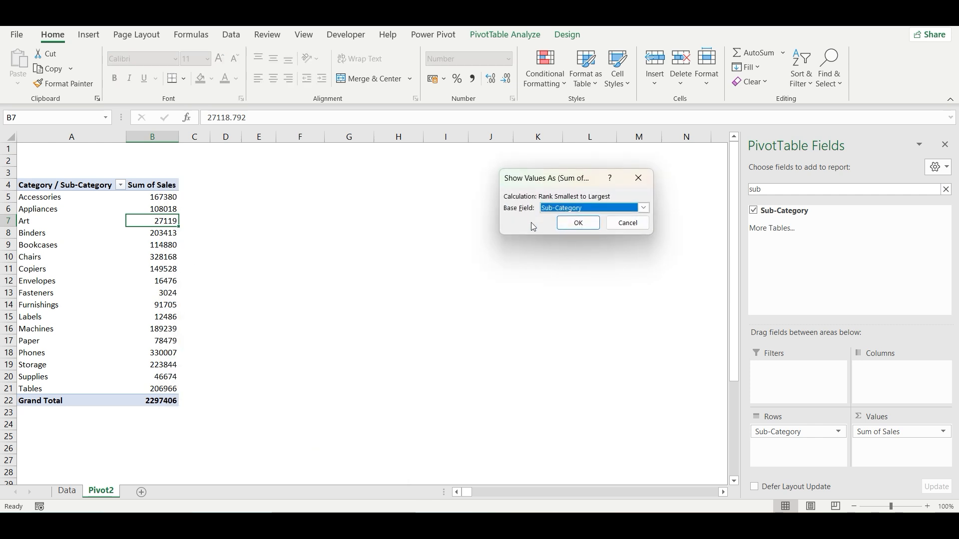
{"action": "left_click", "coordinate": [578, 222]}
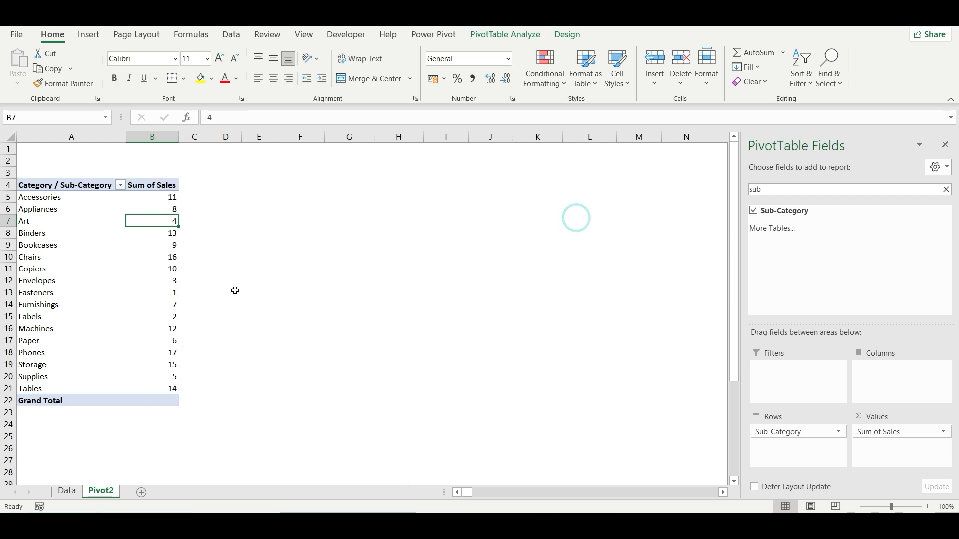
{"action": "left_click", "coordinate": [252, 281]}
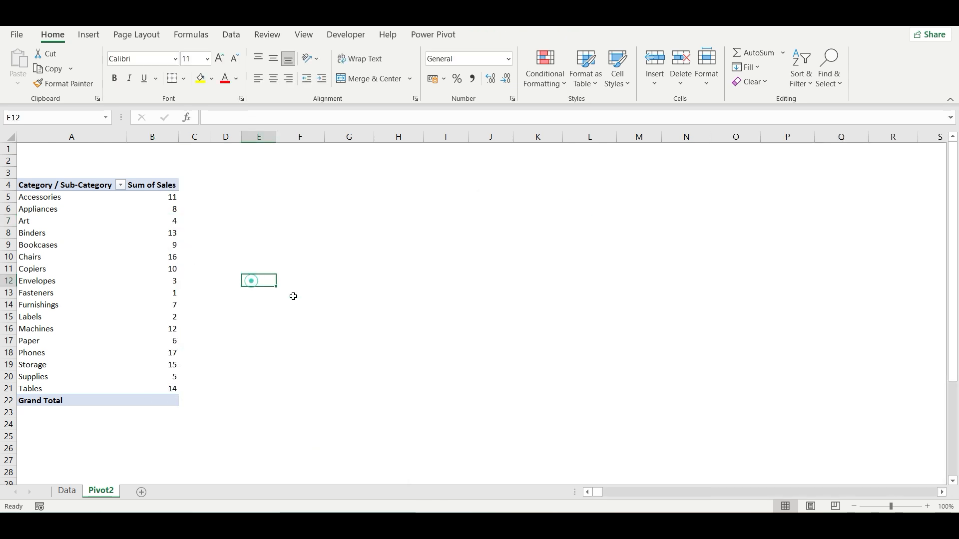
{"action": "left_click", "coordinate": [173, 298]}
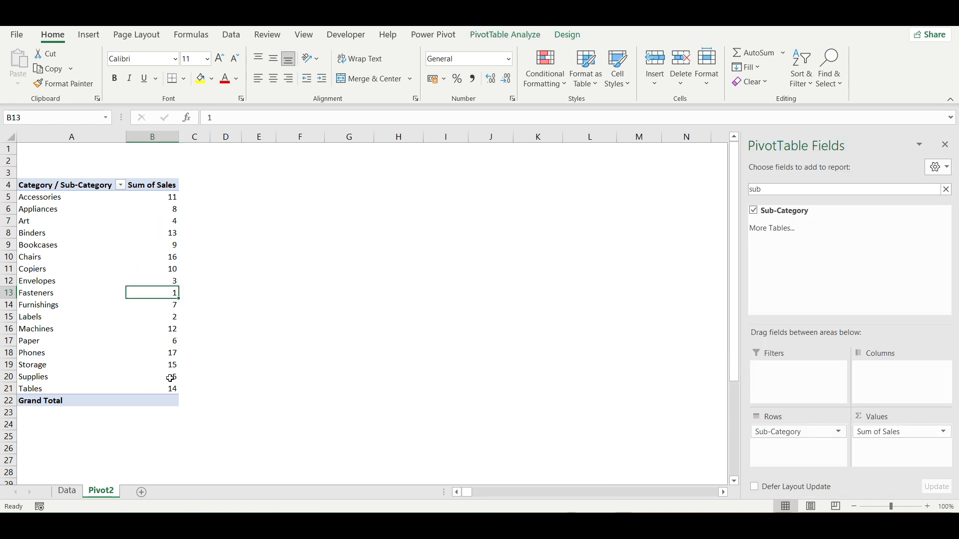
{"action": "left_click", "coordinate": [171, 353]}
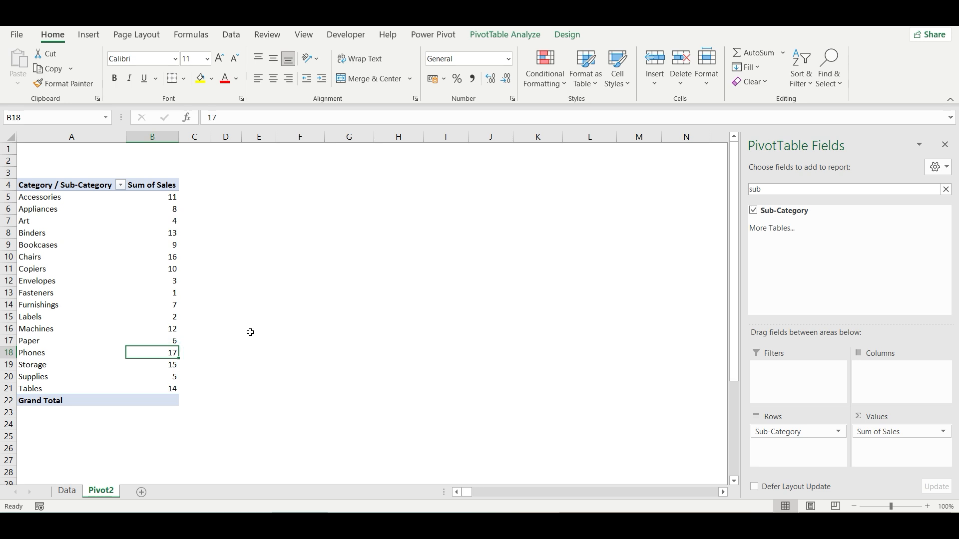
- Undo the ranking, search the pivot table fields for "sale" and add Sales to the values a second time
{"action": "left_click", "coordinate": [185, 260]}
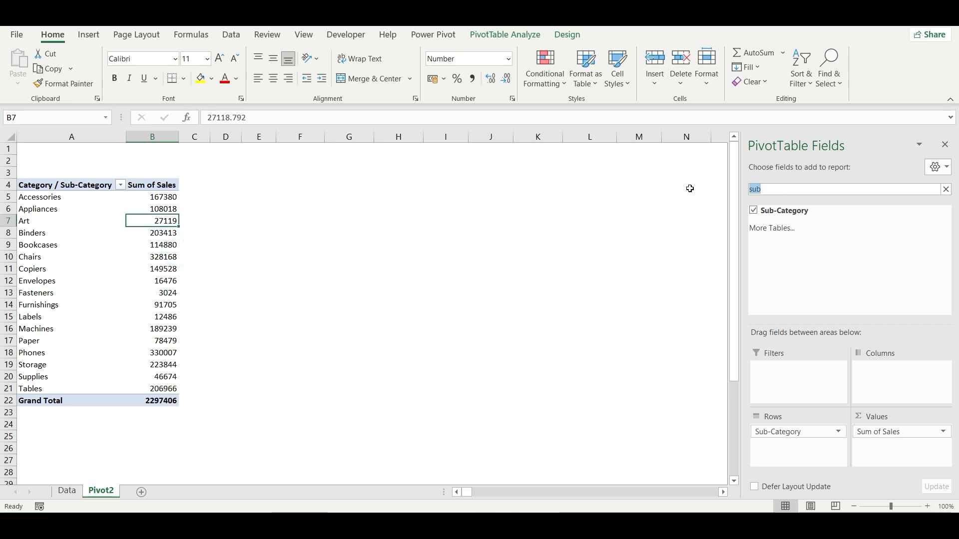
{"action": "type", "text": "sale"}
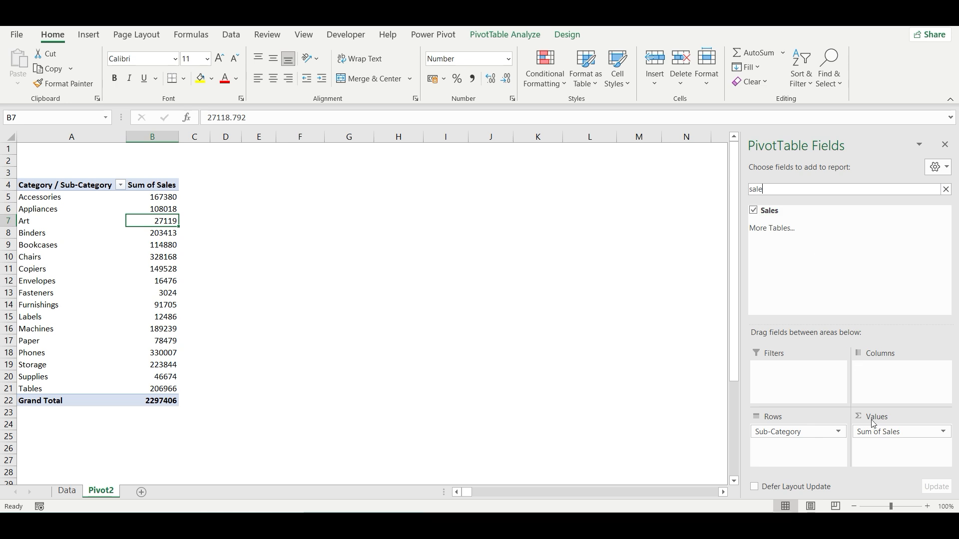
{"action": "left_click_drag", "start_coordinate": [799, 214], "coordinate": [891, 452]}
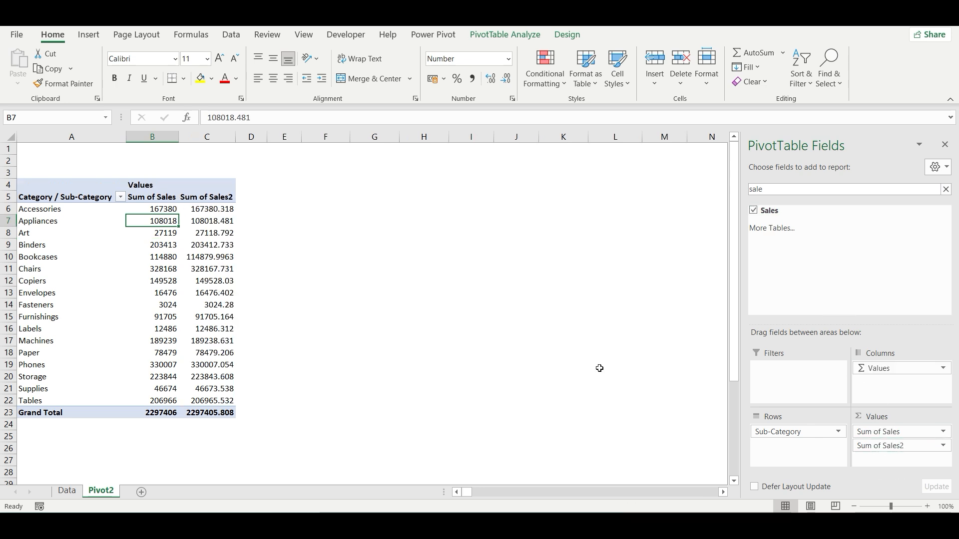
- Format the second sales field, Sum of Sales2, as Number with 0 decimal places
{"action": "right_click", "coordinate": [227, 232]}
{"action": "left_click", "coordinate": [267, 274]}
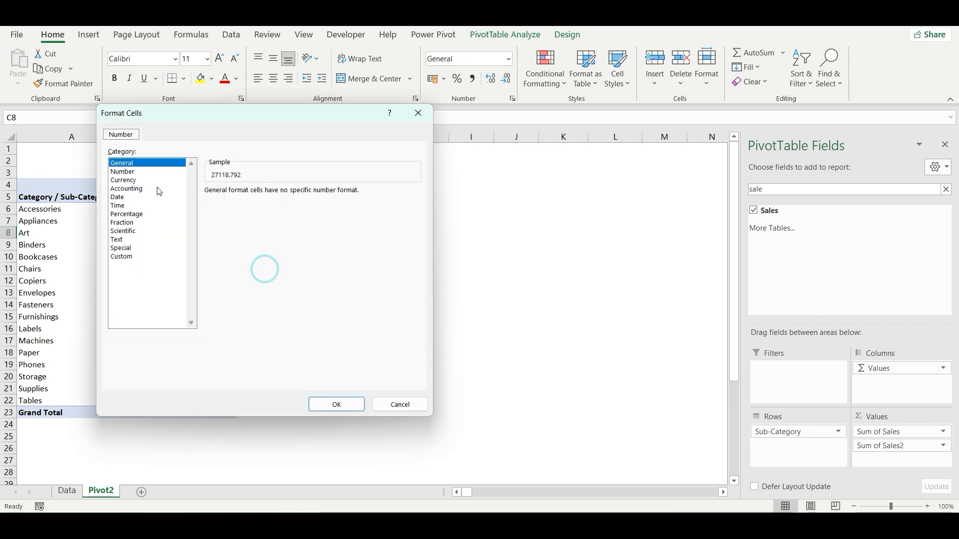
{"action": "left_click", "coordinate": [122, 171]}
{"action": "left_click", "coordinate": [294, 195]}
{"action": "left_click", "coordinate": [294, 195]}
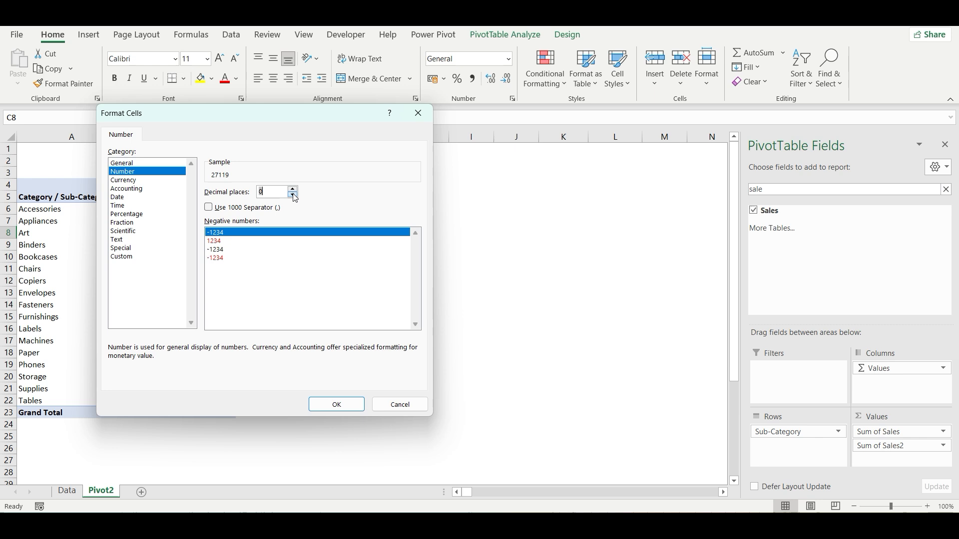
{"action": "left_click", "coordinate": [336, 404]}
- Show Sum of Sales2 as Rank Smallest to Largest by Sub-Category and compare Fasteners and Phones with their sales
{"action": "right_click", "coordinate": [214, 221]}
{"action": "mouse_move", "coordinate": [309, 367]}
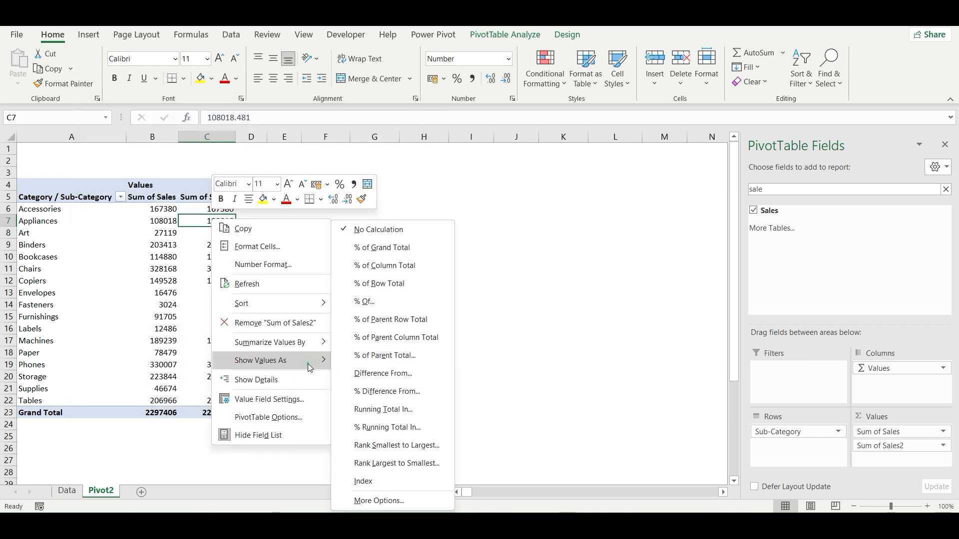
{"action": "left_click", "coordinate": [397, 445]}
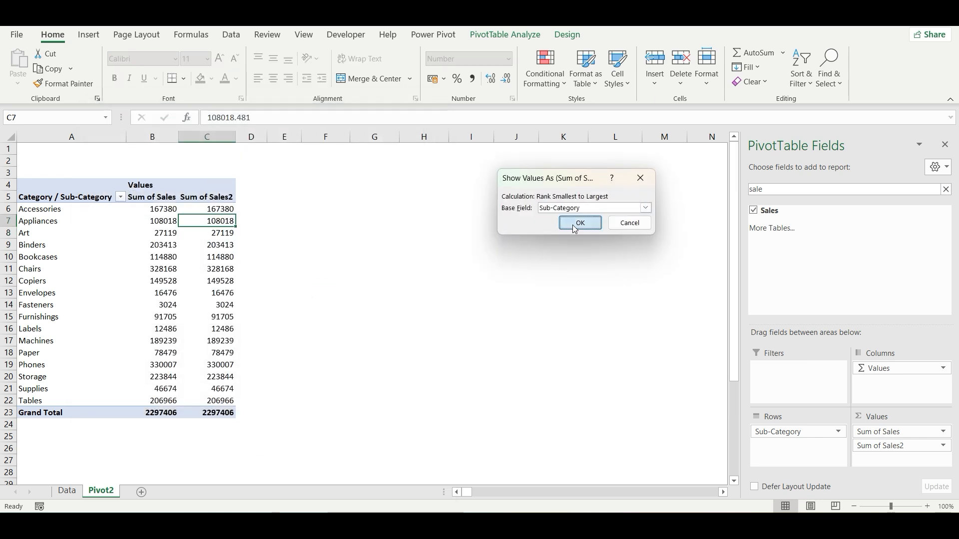
{"action": "left_click", "coordinate": [579, 223]}
{"action": "left_click", "coordinate": [247, 352]}
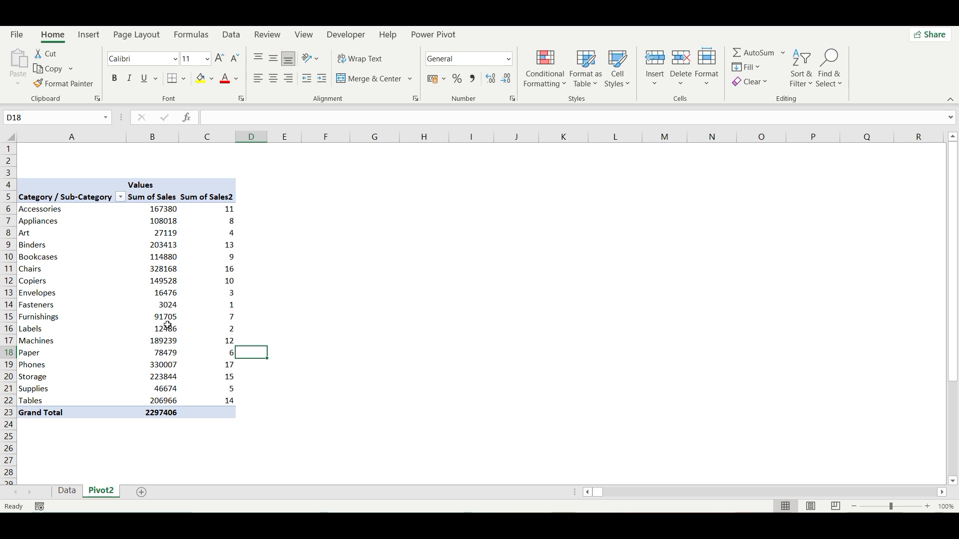
{"action": "left_click", "coordinate": [164, 307]}
{"action": "left_click", "coordinate": [228, 305]}
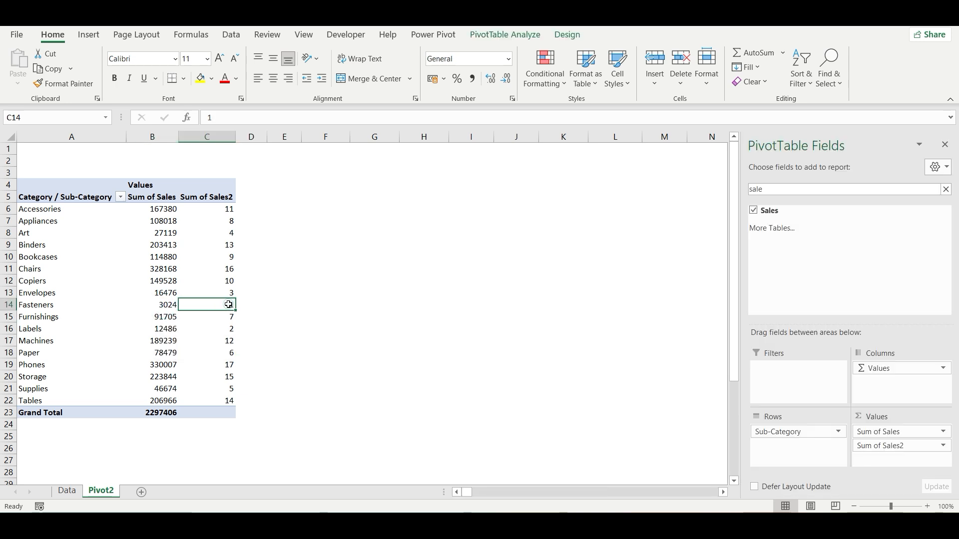
{"action": "left_click", "coordinate": [164, 365]}
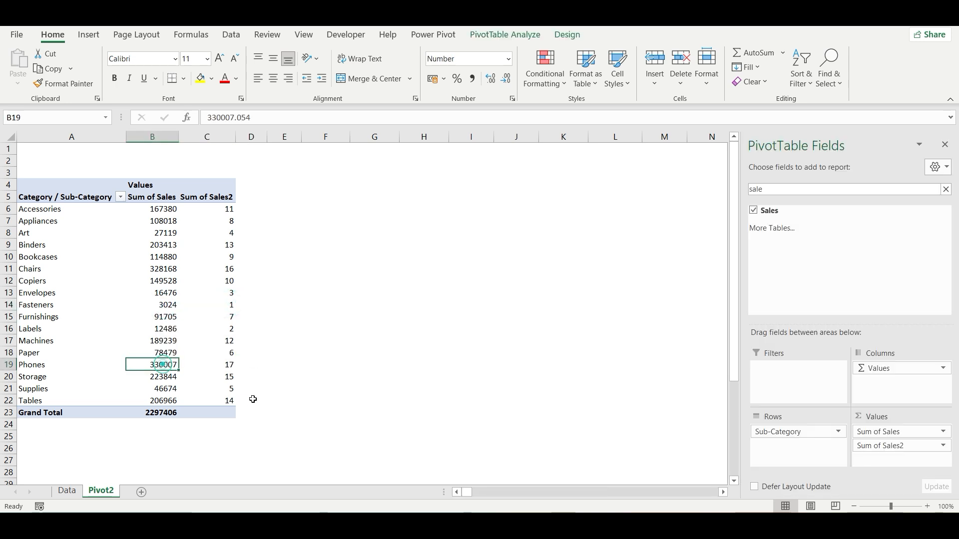
{"action": "left_click", "coordinate": [230, 364]}
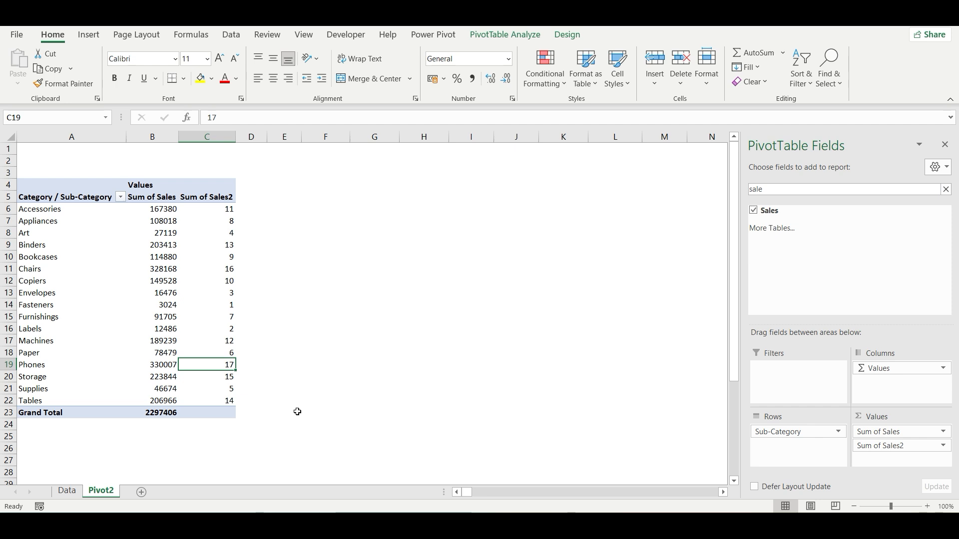
- Switch Sum of Sales2 to Rank Largest to Smallest by Sub-Category and check Fasteners and Phones
{"action": "right_click", "coordinate": [217, 250]}
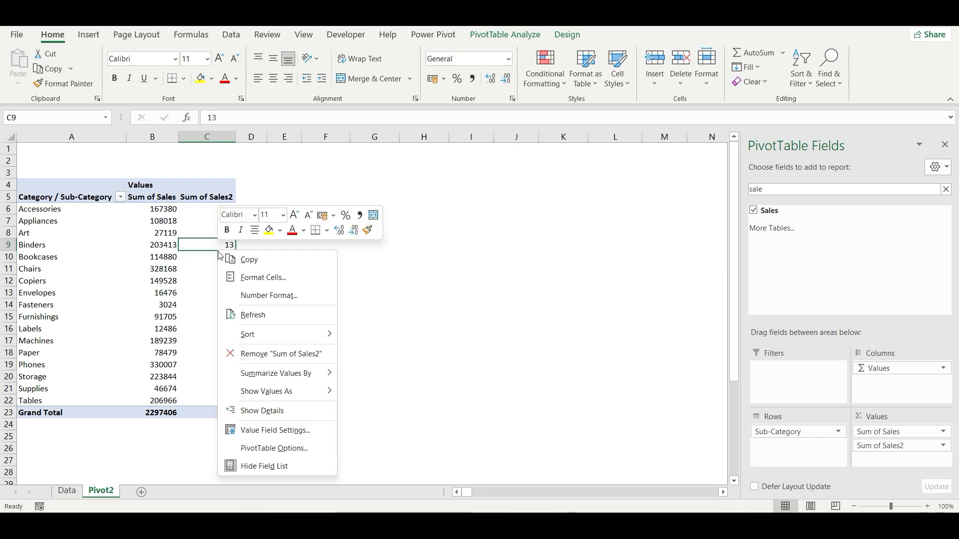
{"action": "left_click", "coordinate": [296, 395]}
{"action": "left_click", "coordinate": [409, 456]}
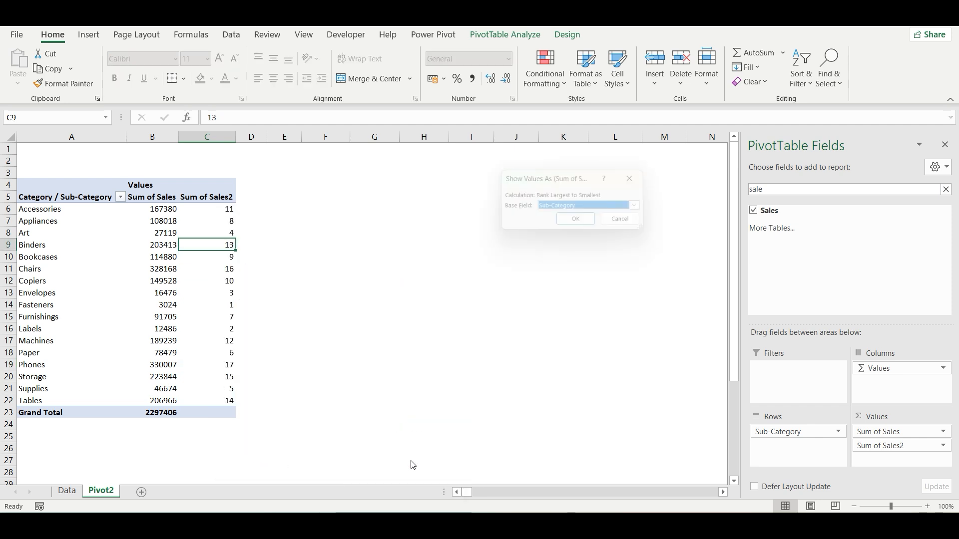
{"action": "left_click", "coordinate": [579, 224]}
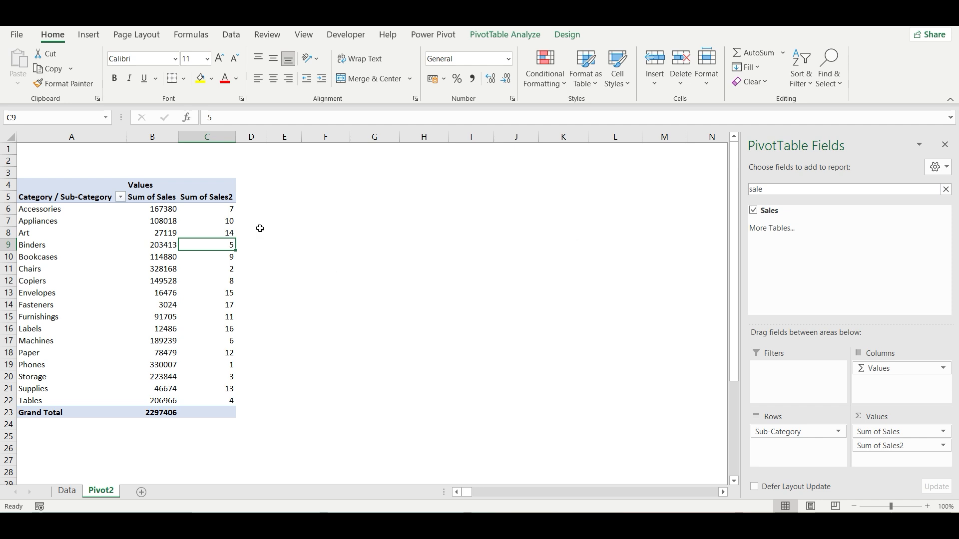
{"action": "left_click", "coordinate": [164, 305]}
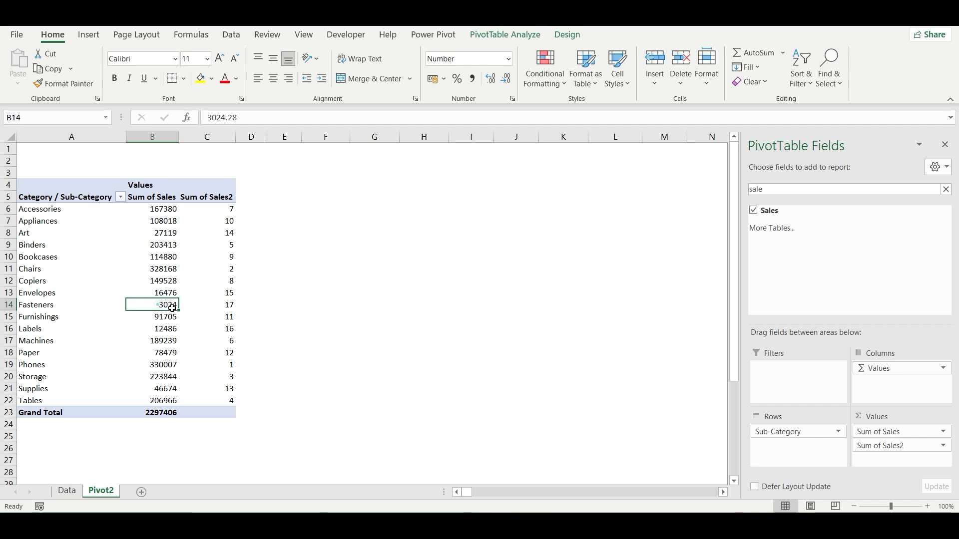
{"action": "left_click", "coordinate": [227, 305]}
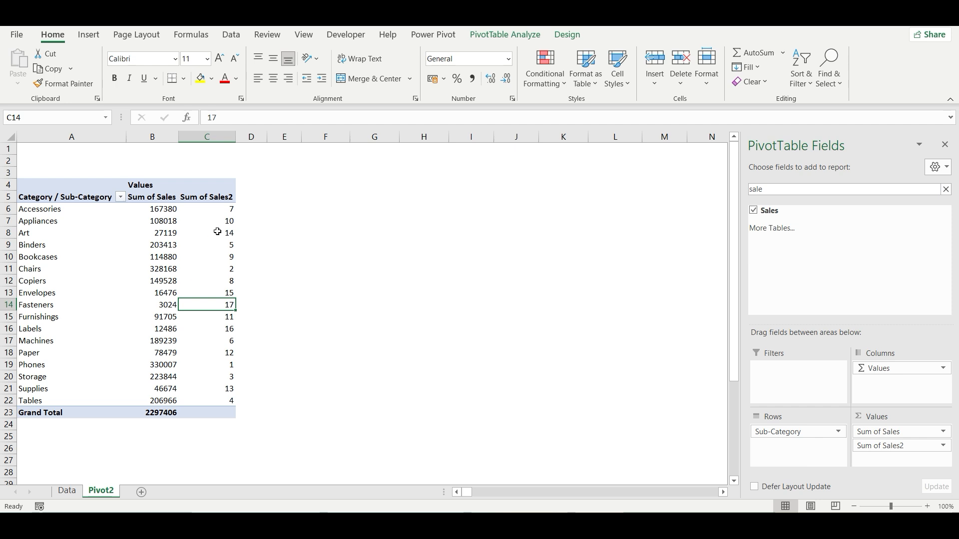
{"action": "left_click", "coordinate": [220, 366]}
- Show Sum of Sales2 as Index and select the sub-category index values in column C
{"action": "right_click", "coordinate": [223, 257]}
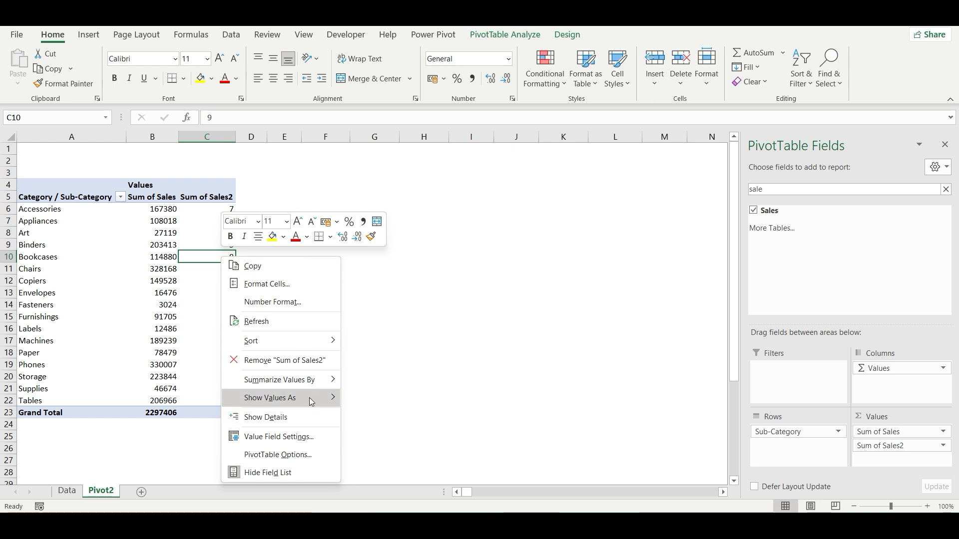
{"action": "mouse_move", "coordinate": [314, 401]}
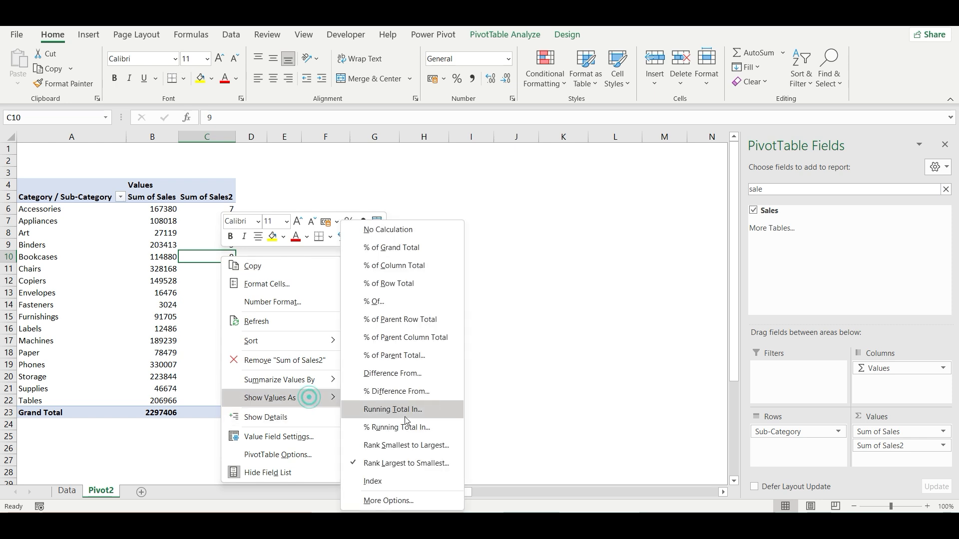
{"action": "left_click", "coordinate": [383, 482]}
{"action": "left_click", "coordinate": [207, 215]}
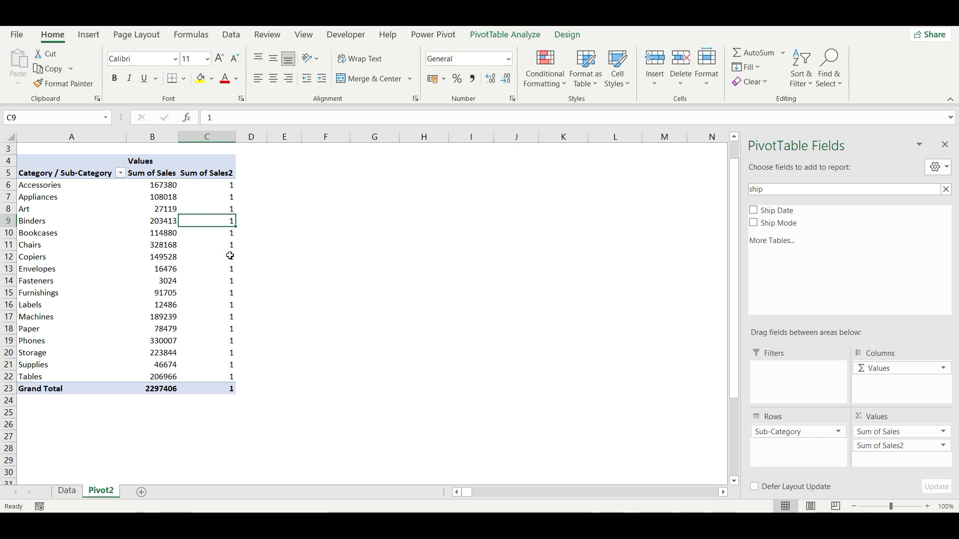
{"action": "left_click_drag", "start_coordinate": [229, 186], "coordinate": [224, 373]}
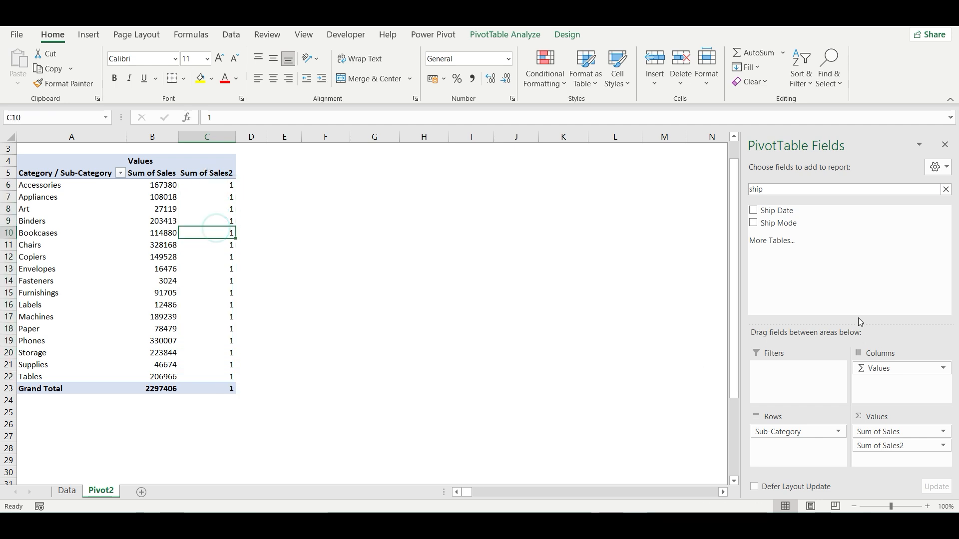
- Add Ship Mode to the pivot table's columns and examine the resulting index values
{"action": "mouse_move", "coordinate": [773, 228]}
{"action": "left_mouse_down"}
{"action": "mouse_move", "coordinate": [832, 379]}
{"action": "mouse_move", "coordinate": [884, 390]}
{"action": "left_mouse_up"}
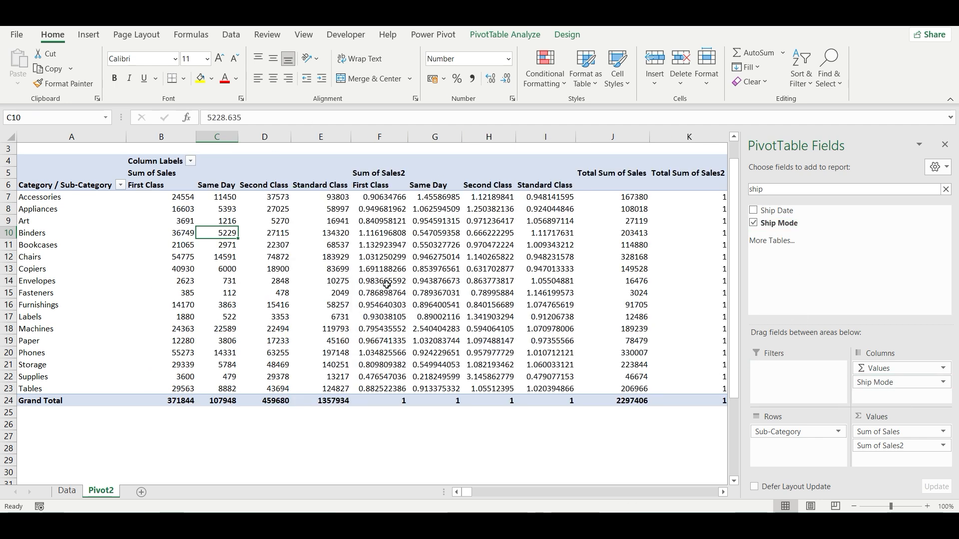
{"action": "left_click", "coordinate": [376, 206]}
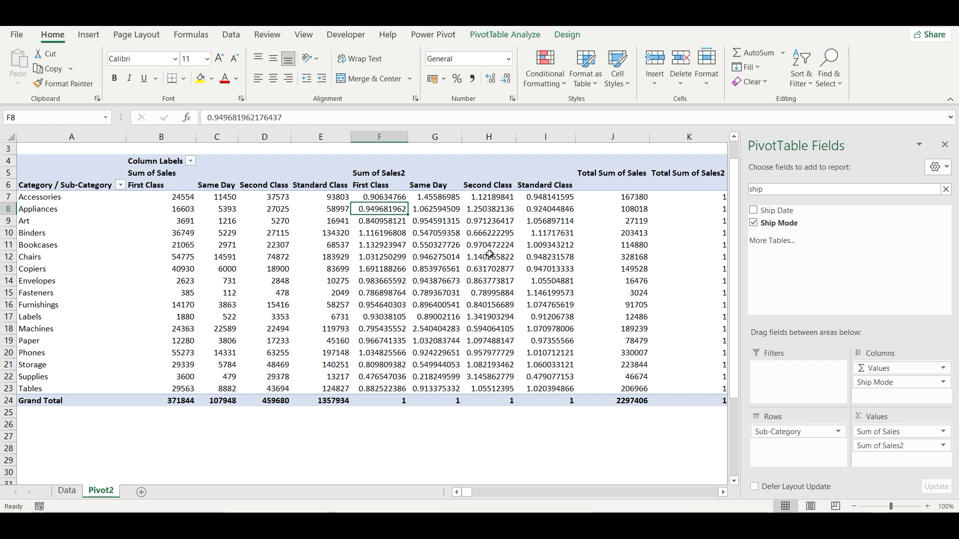
{"action": "mouse_move", "coordinate": [490, 254]}
- Format the Sum of Sales2 index values as Number with 2 decimal places
{"action": "right_click", "coordinate": [441, 198]}
{"action": "left_click", "coordinate": [479, 245]}
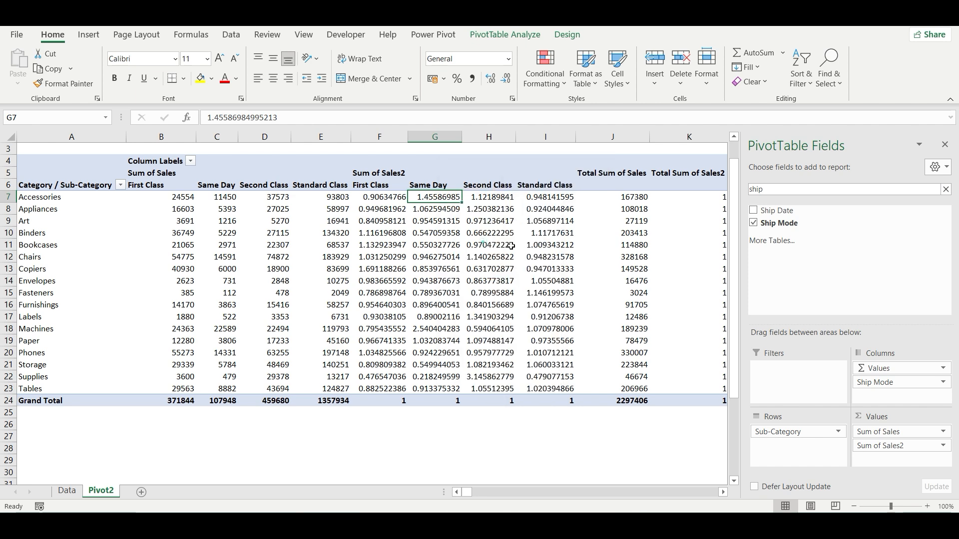
{"action": "left_click", "coordinate": [341, 144]}
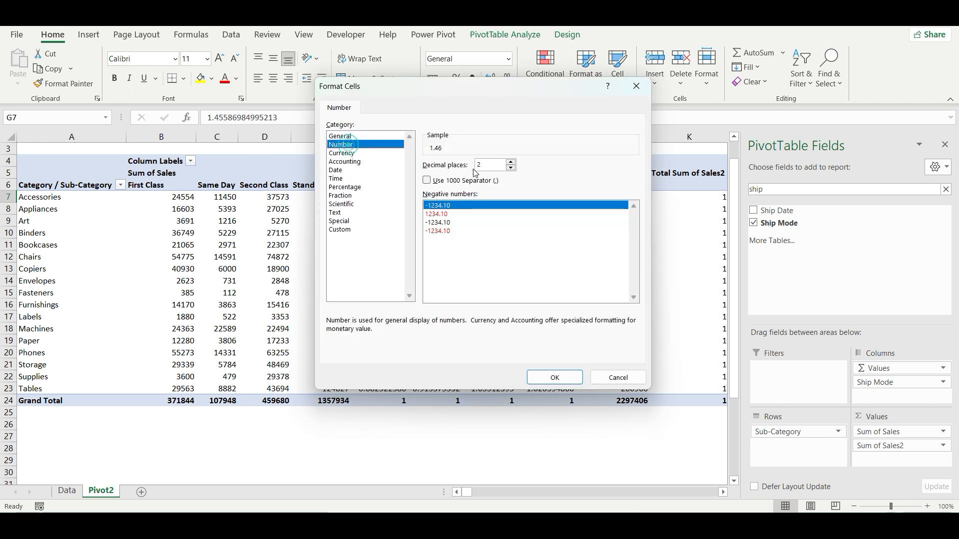
{"action": "left_click", "coordinate": [546, 376]}
{"action": "left_click", "coordinate": [465, 245]}
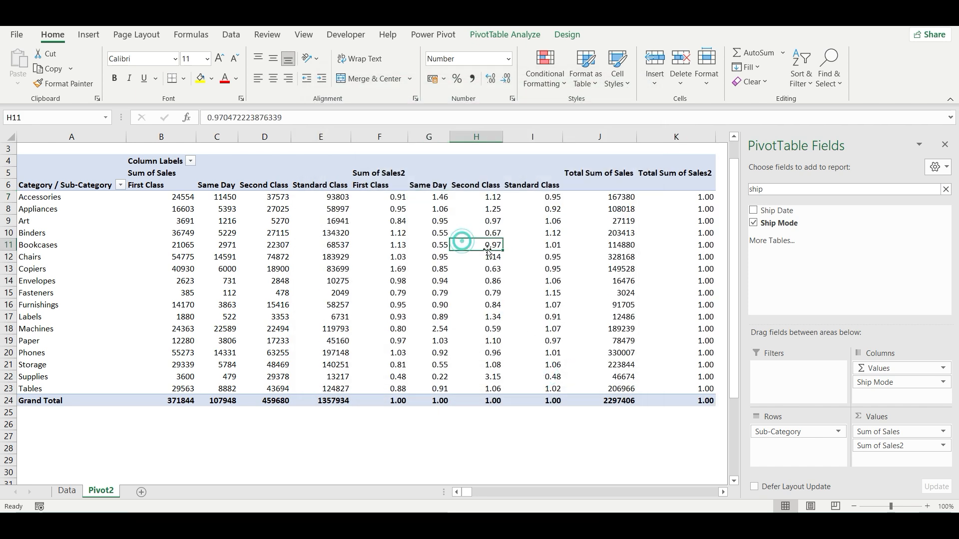
{"action": "right_click", "coordinate": [401, 199]}
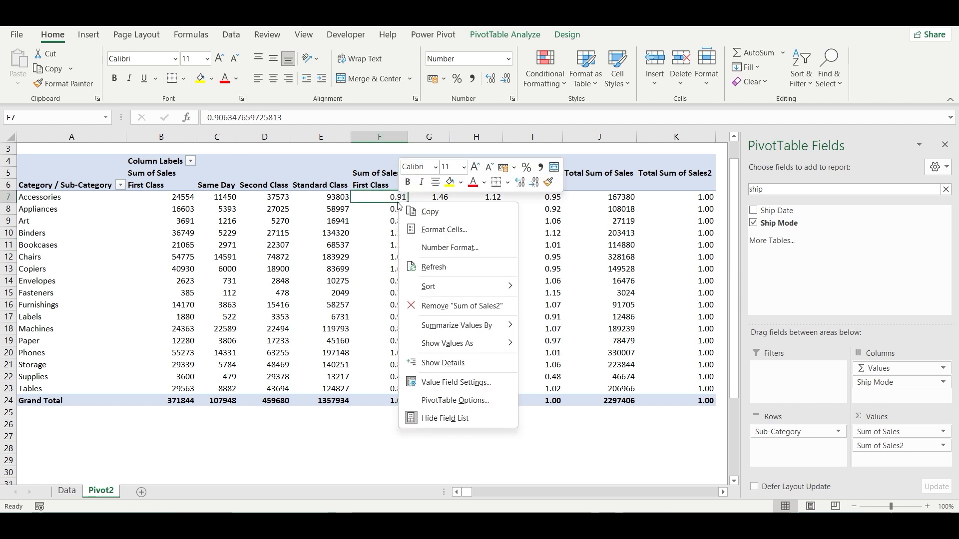
{"action": "left_click", "coordinate": [559, 255]}
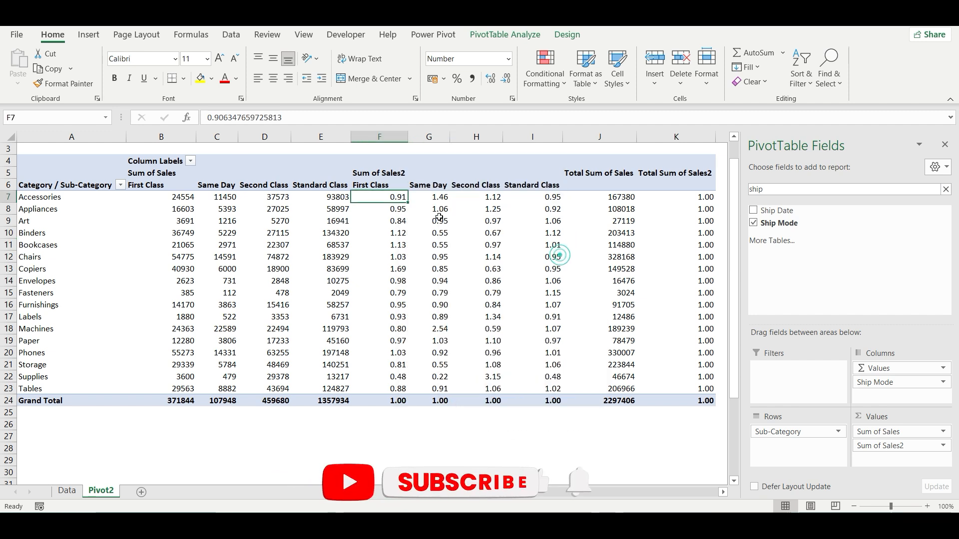
- Examine the Sum of Sales2 index values by Ship Mode and select their grand totals in F24:I24
{"action": "left_click", "coordinate": [438, 217]}
{"action": "left_click", "coordinate": [461, 288]}
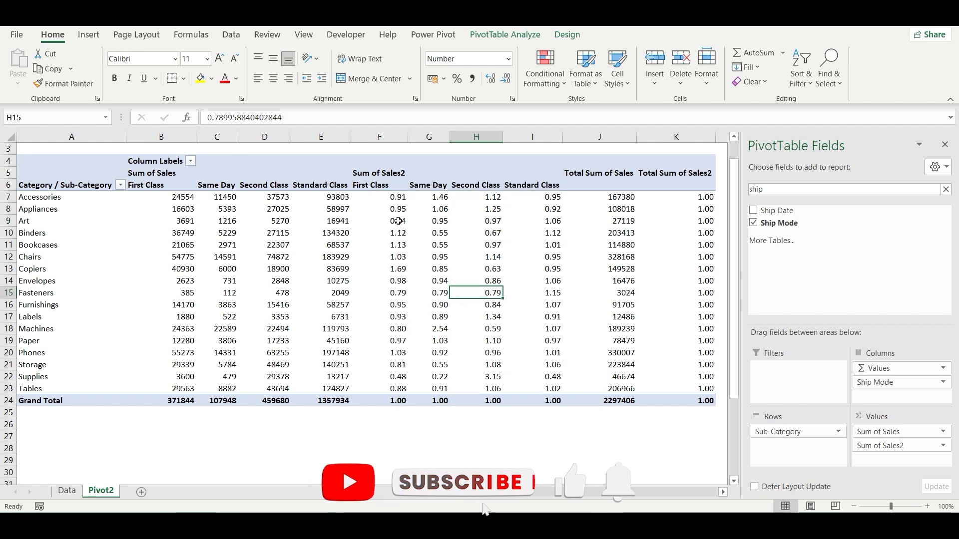
{"action": "left_click_drag", "start_coordinate": [398, 400], "coordinate": [532, 402]}
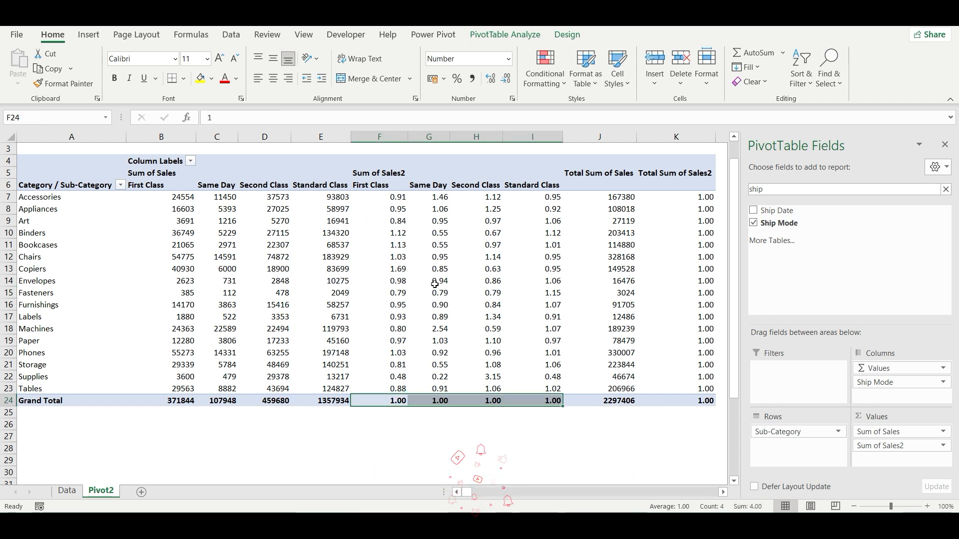
{"action": "mouse_move", "coordinate": [434, 352]}
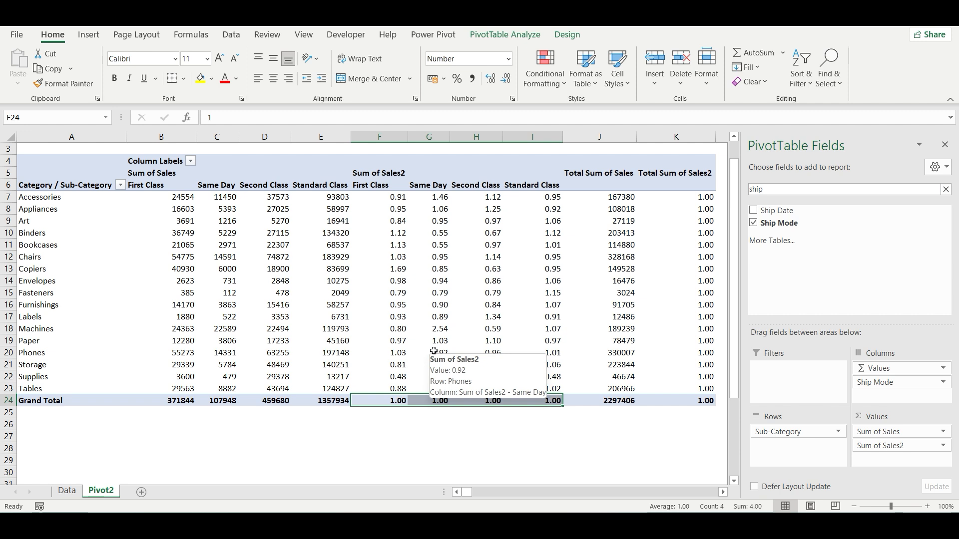
{"action": "mouse_move", "coordinate": [445, 316]}
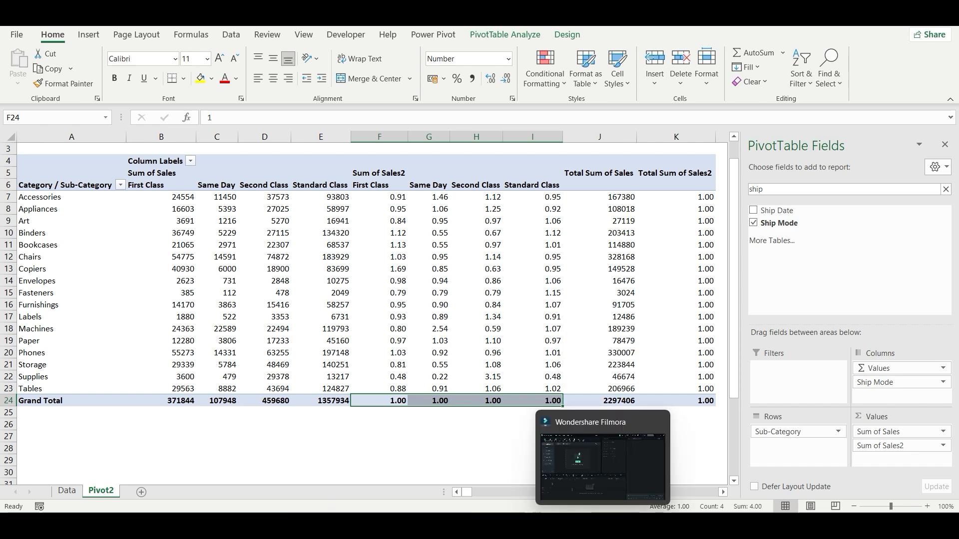
- Switch to the browser's search results for "index in pivot table", read the index calculation and interpretation, and highlight the sales example
{"action": "mouse_move", "coordinate": [572, 526]}
{"action": "left_click", "coordinate": [506, 457]}
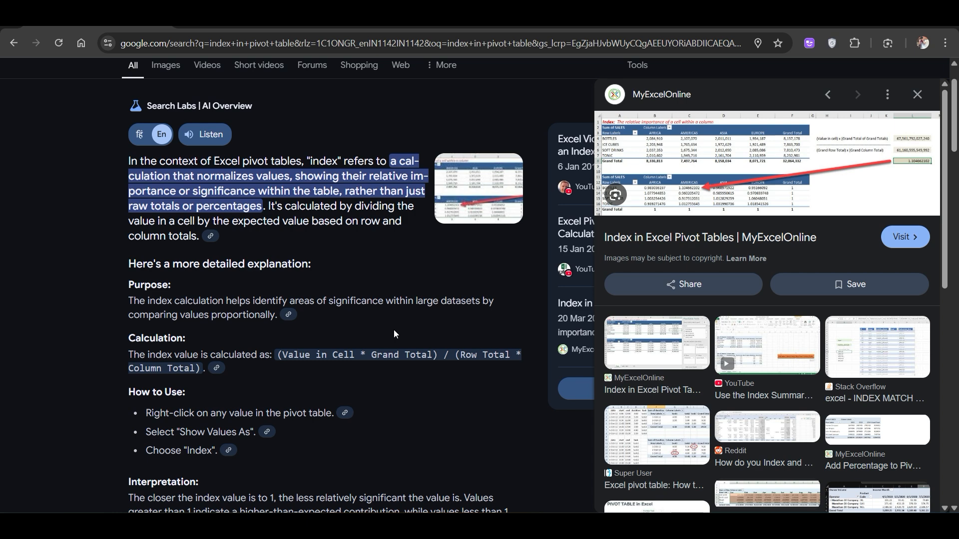
{"action": "scroll", "coordinate": [393, 334], "scroll_direction": "down", "scroll_amount": 5}
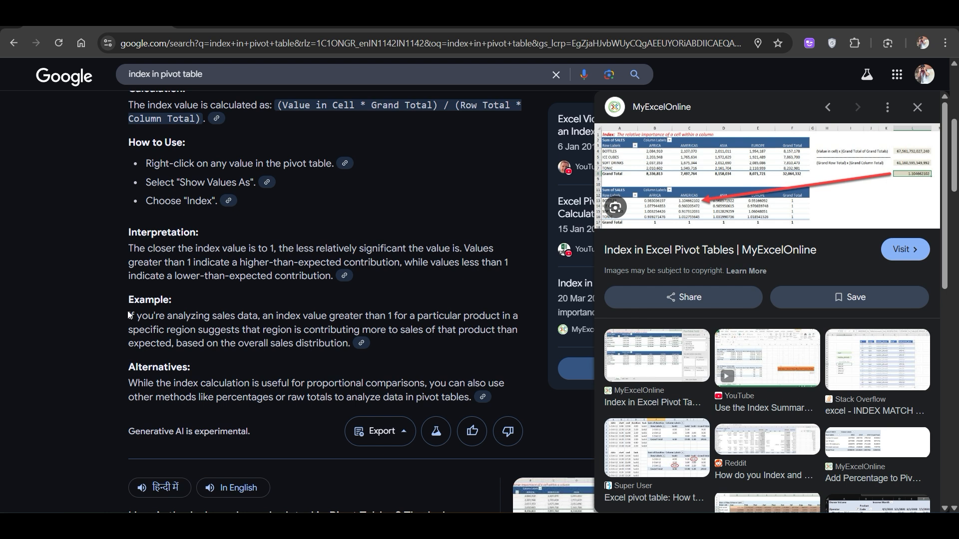
{"action": "left_click_drag", "start_coordinate": [130, 315], "coordinate": [348, 344]}
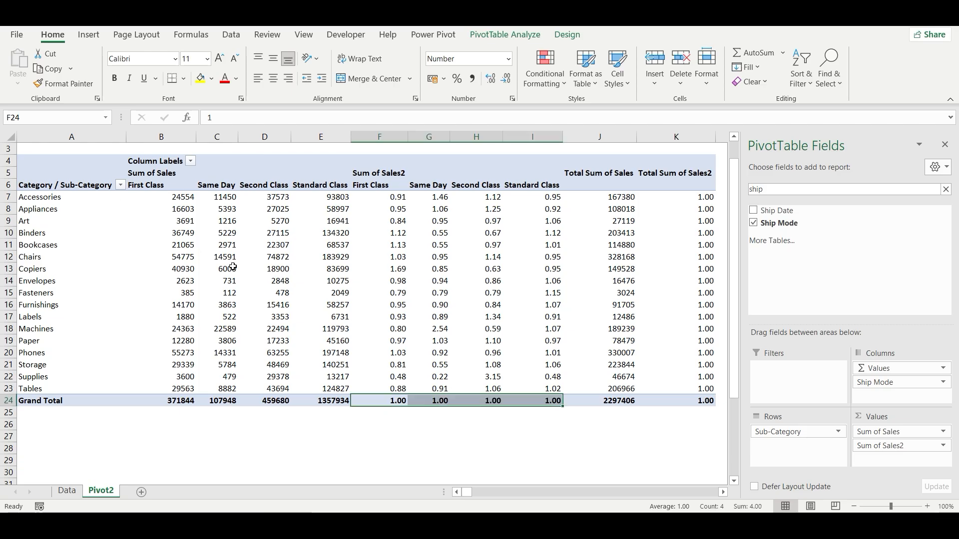
- Back in Excel, replace Ship Mode with Region in the pivot table's columns
{"action": "left_click", "coordinate": [265, 269]}
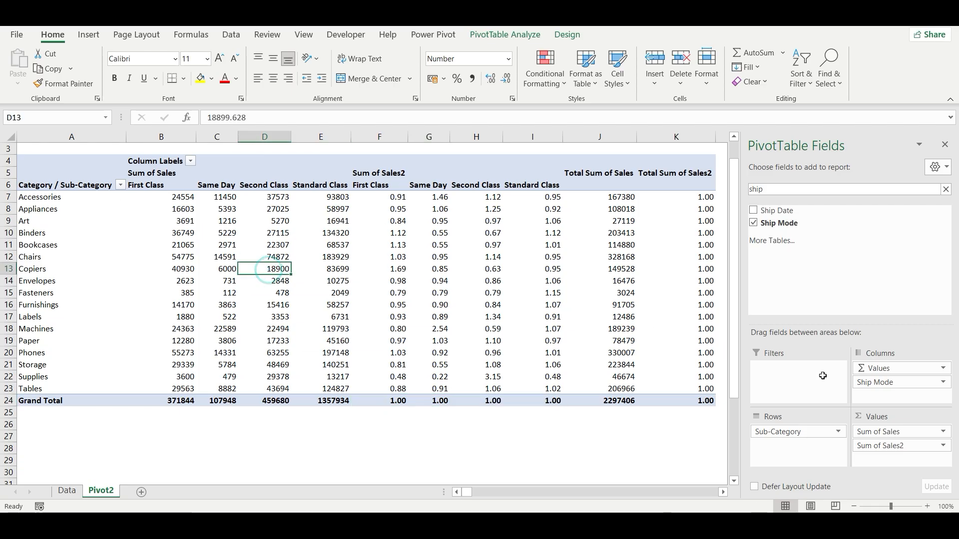
{"action": "left_click_drag", "start_coordinate": [891, 383], "coordinate": [560, 402]}
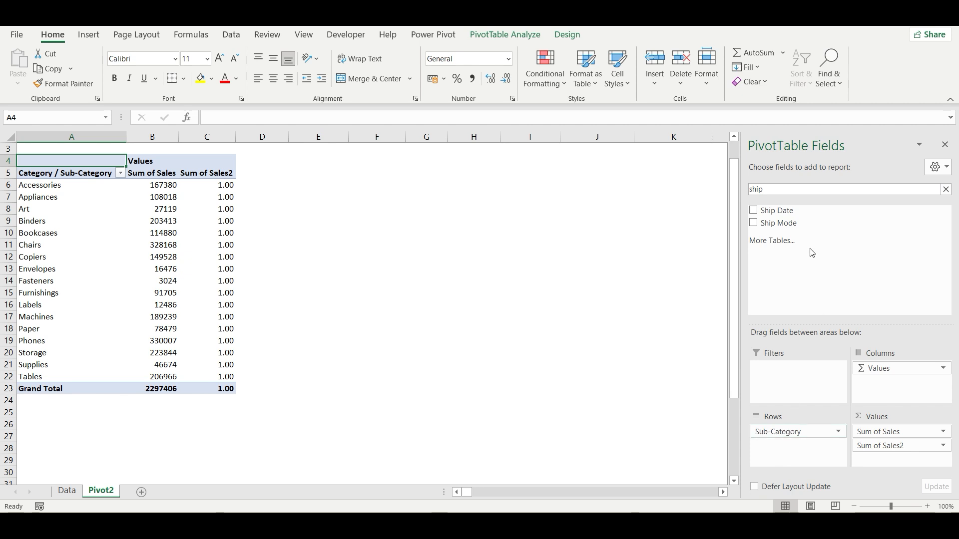
{"action": "left_click_drag", "start_coordinate": [774, 190], "coordinate": [721, 182]}
{"action": "type", "text": "reg"}
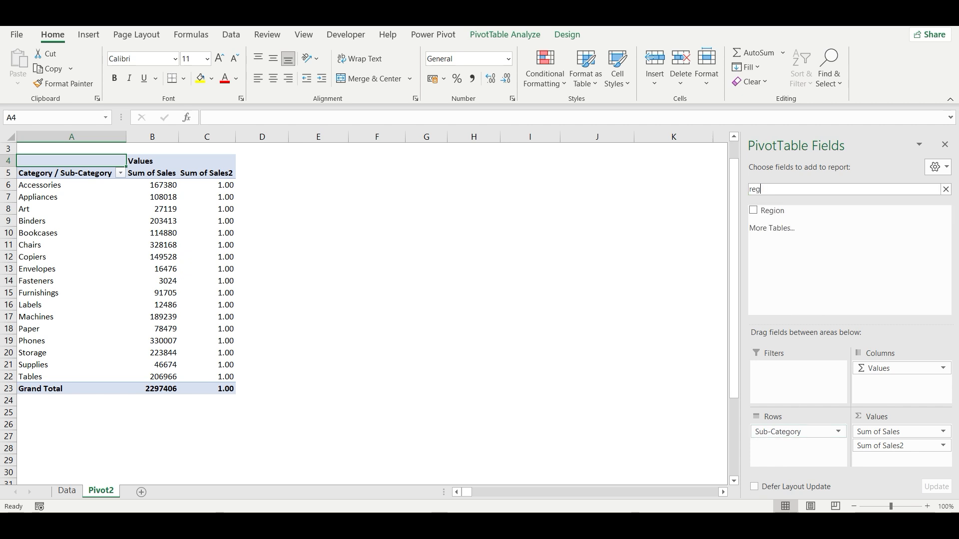
{"action": "left_click_drag", "start_coordinate": [772, 210], "coordinate": [878, 383]}
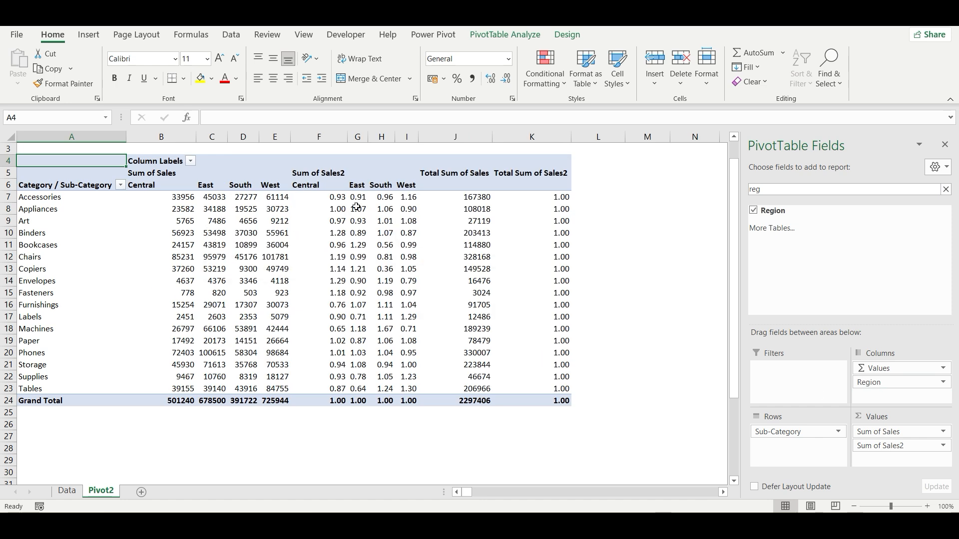
- Compare the Accessories sales across the four regions with the West index value in row 7
{"action": "left_click", "coordinate": [38, 199]}
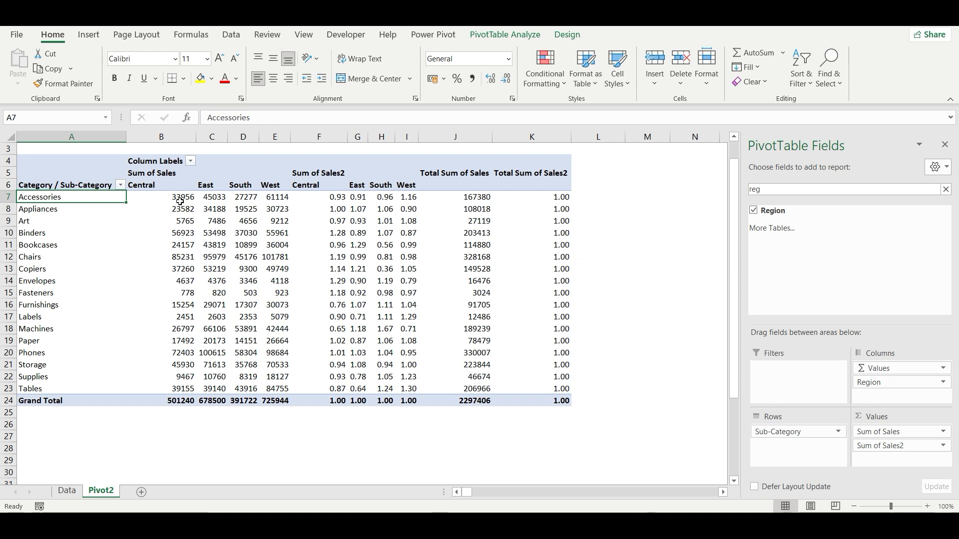
{"action": "left_click_drag", "start_coordinate": [182, 197], "coordinate": [291, 200]}
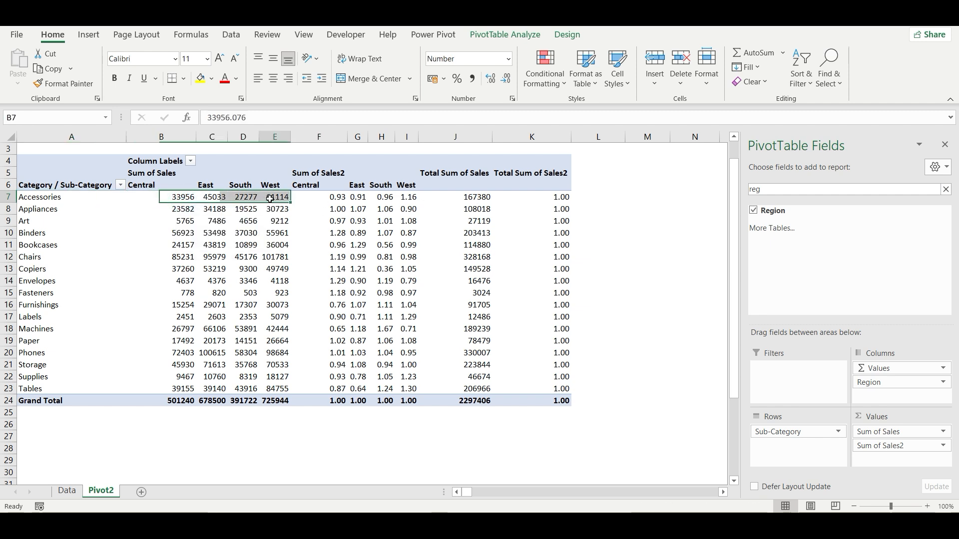
{"action": "left_click", "coordinate": [276, 198]}
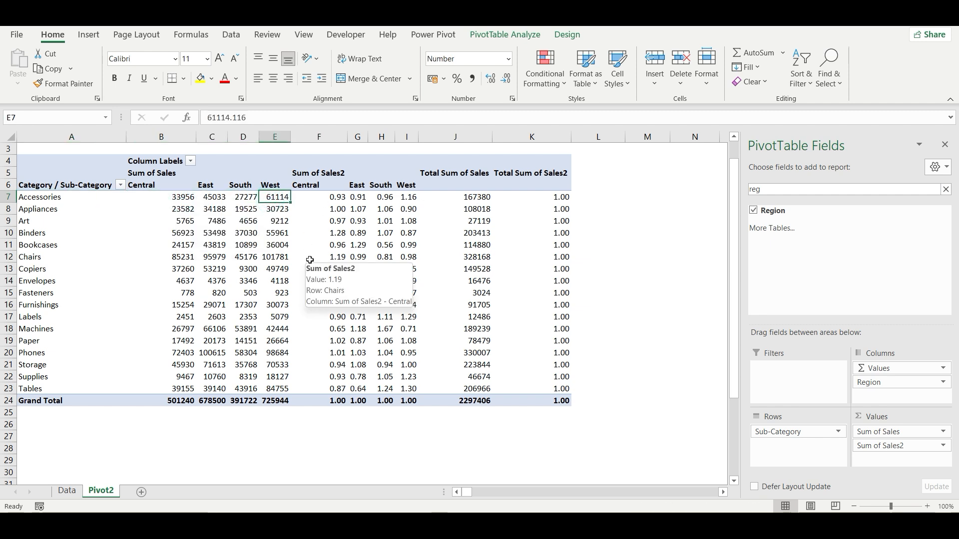
{"action": "left_click", "coordinate": [409, 197]}
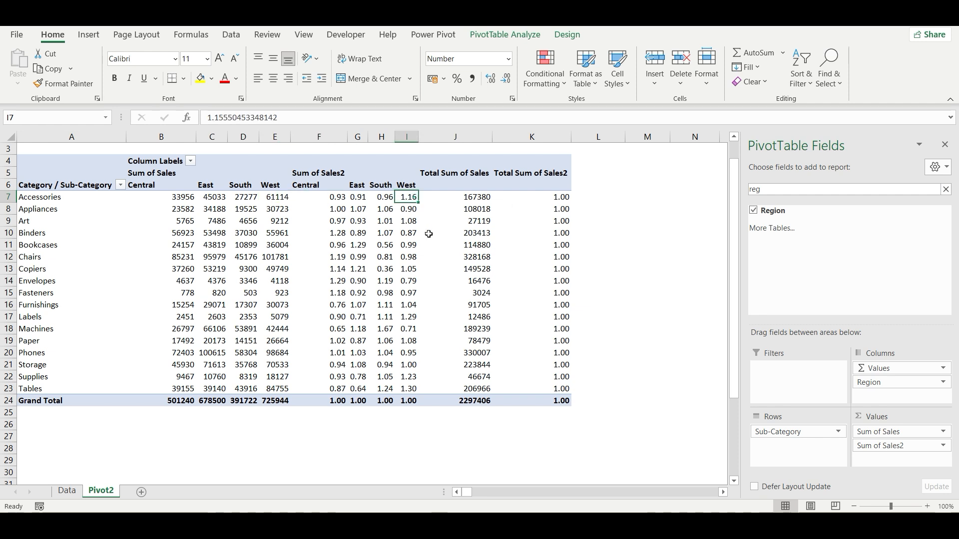
{"action": "mouse_move", "coordinate": [437, 290]}
{"action": "left_click", "coordinate": [275, 197]}
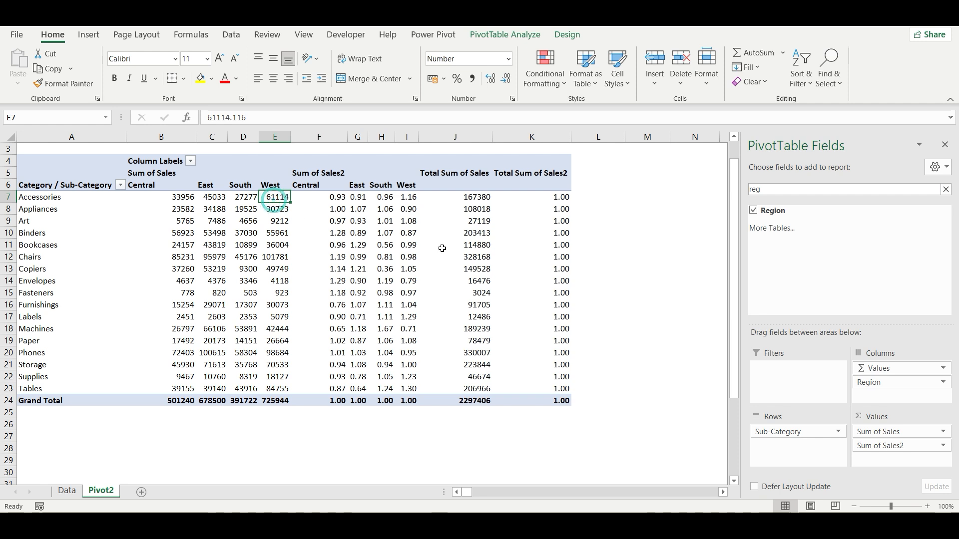
{"action": "mouse_move", "coordinate": [442, 248]}
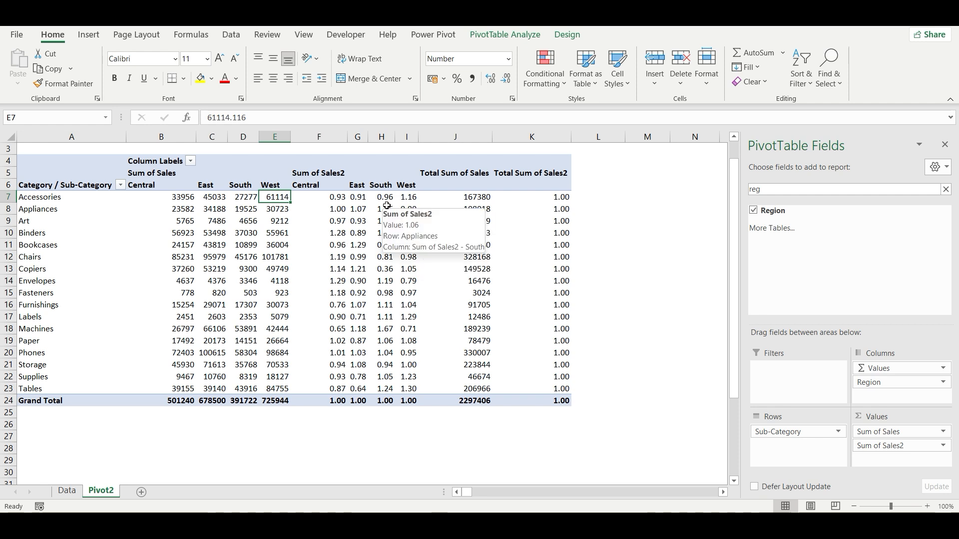
- Compare the Accessories sales in the South and Central regions with their index values
{"action": "left_click", "coordinate": [241, 200]}
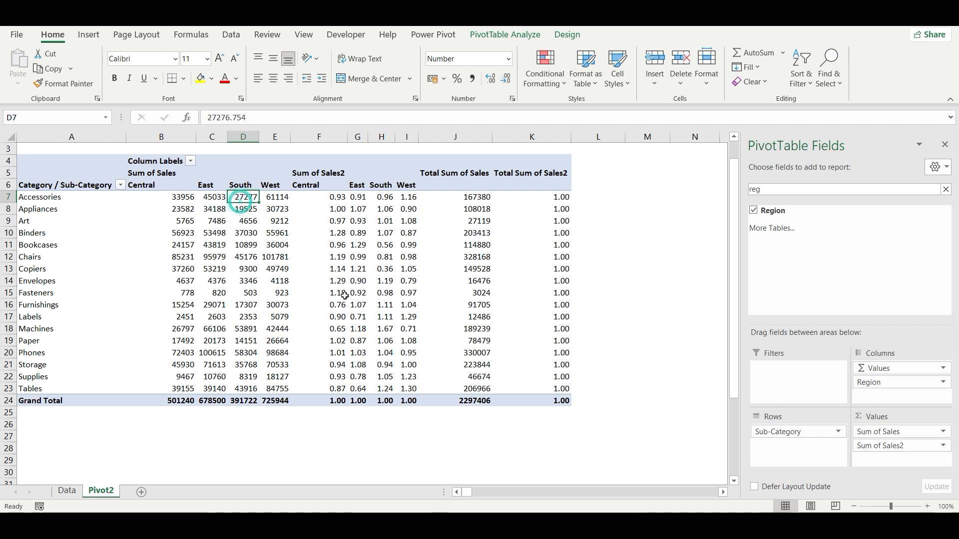
{"action": "left_click", "coordinate": [383, 197]}
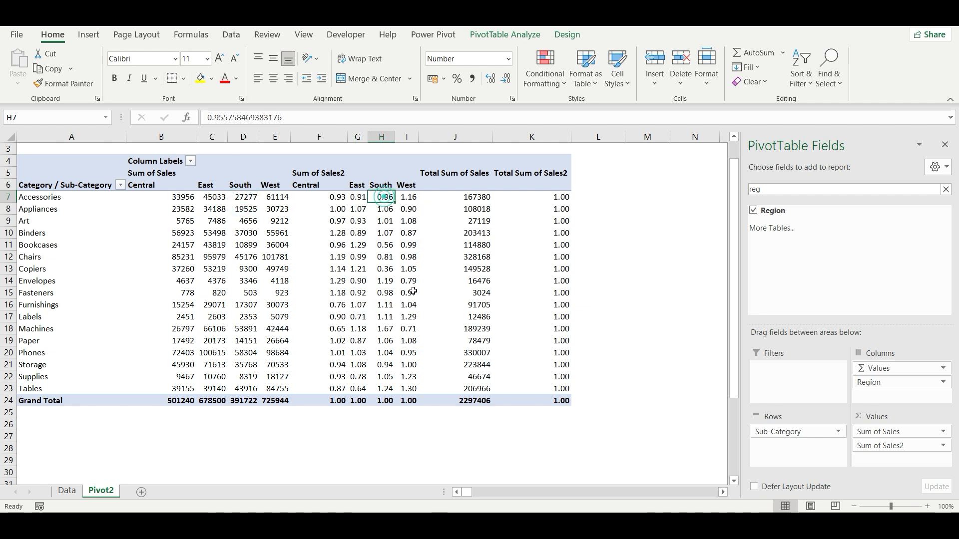
{"action": "left_click", "coordinate": [178, 201]}
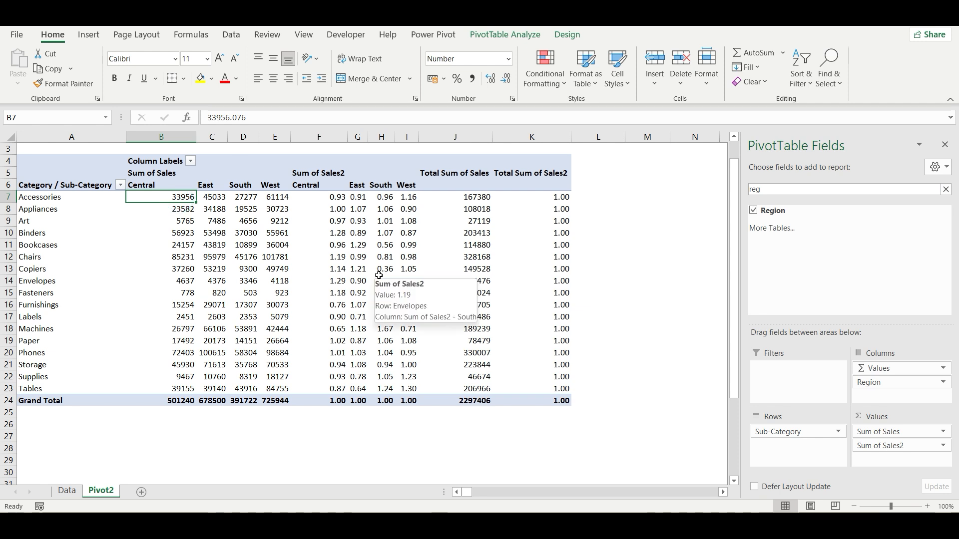
{"action": "left_click", "coordinate": [335, 197]}
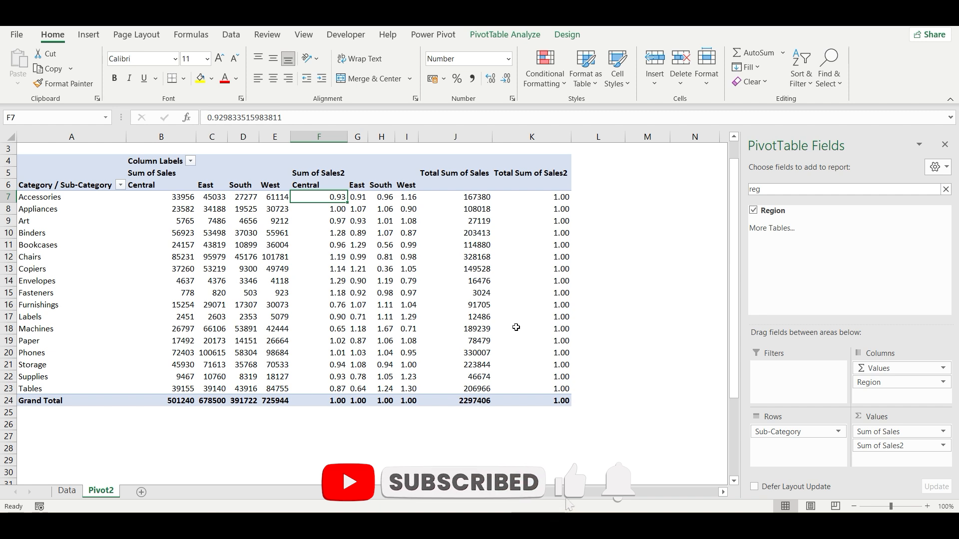
- Check the figures behind the Accessories West index: the cell value, row total, column total and overall grand total
{"action": "left_click", "coordinate": [477, 404]}
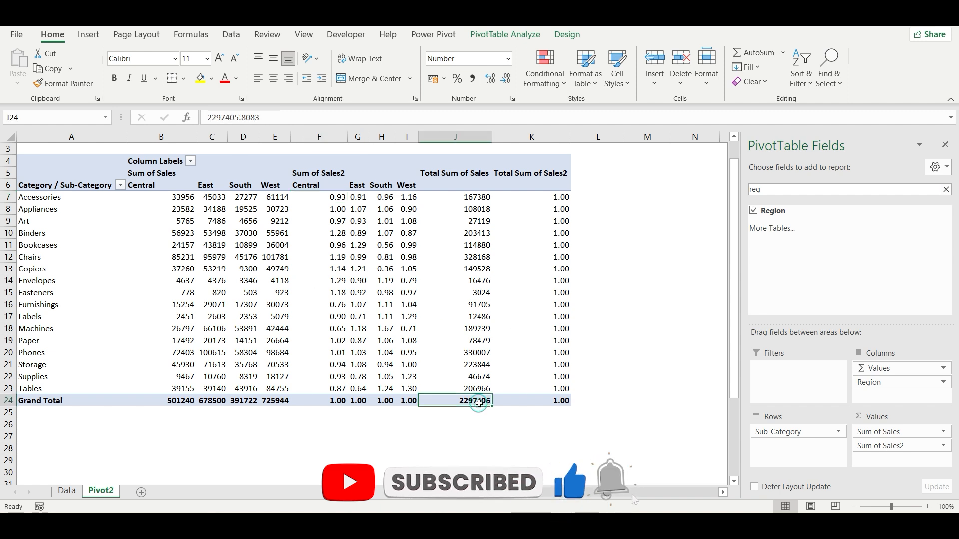
{"action": "left_click", "coordinate": [464, 197]}
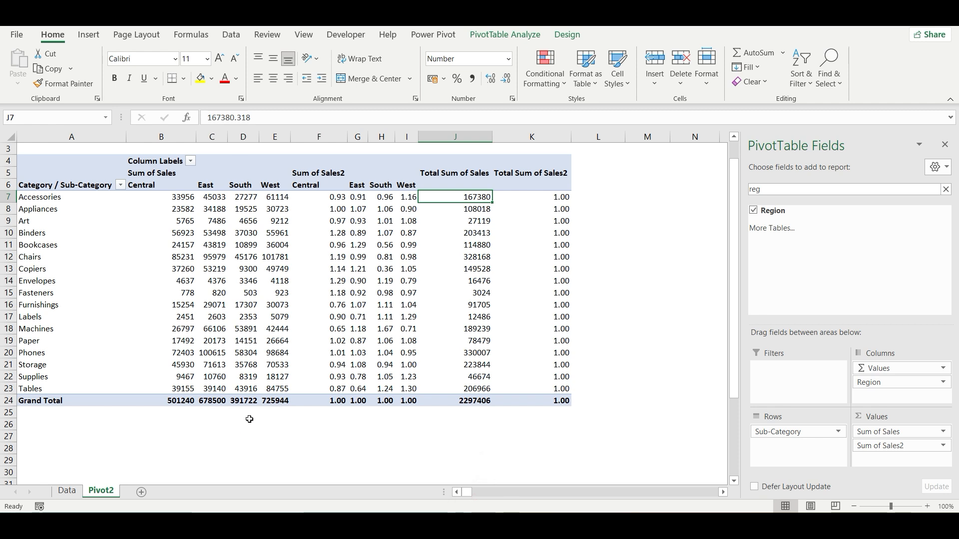
{"action": "left_click", "coordinate": [272, 401]}
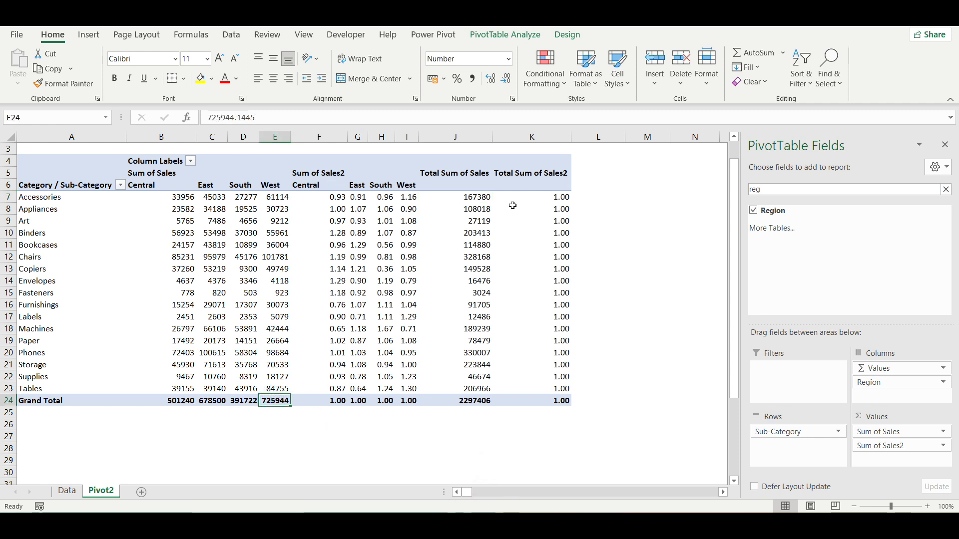
{"action": "left_click", "coordinate": [280, 201]}
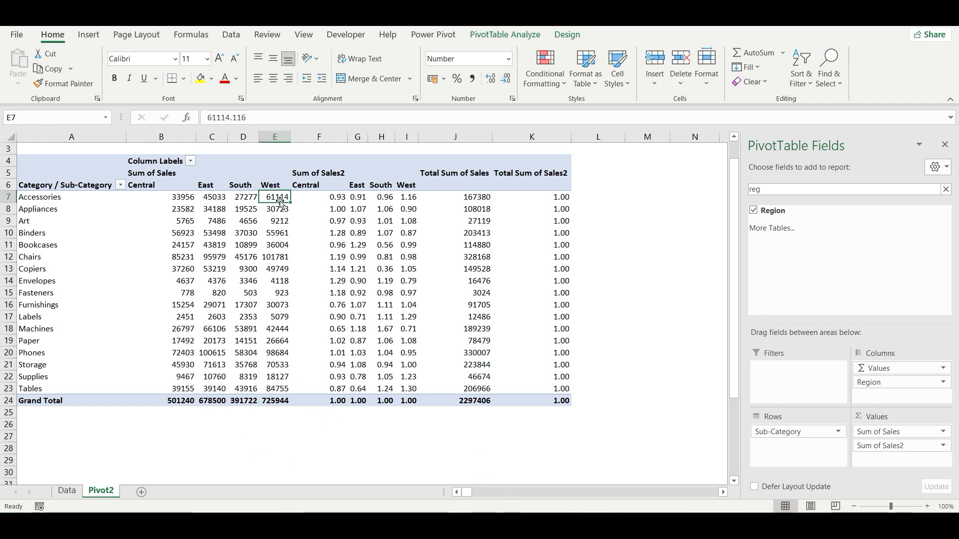
{"action": "left_click", "coordinate": [472, 196]}
{"action": "left_click", "coordinate": [275, 401]}
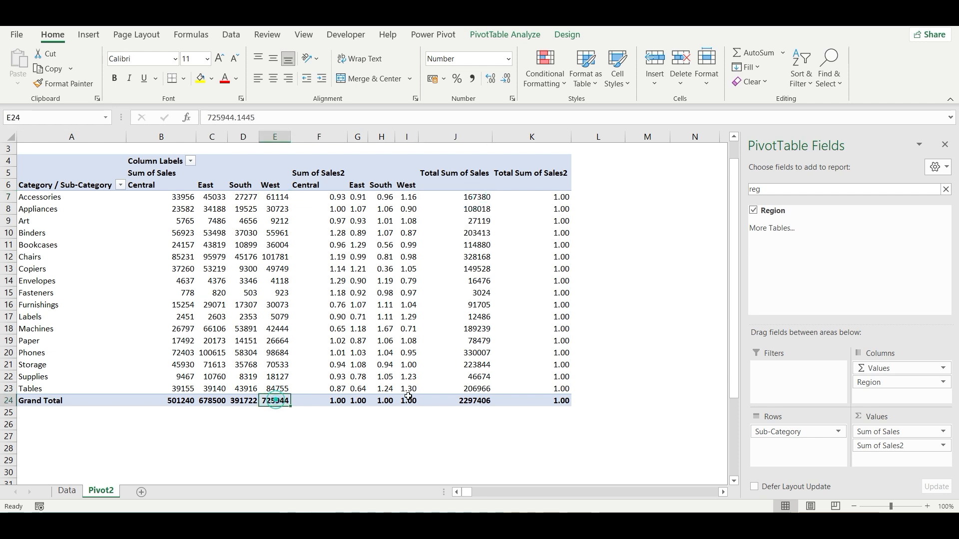
{"action": "left_click", "coordinate": [470, 400]}
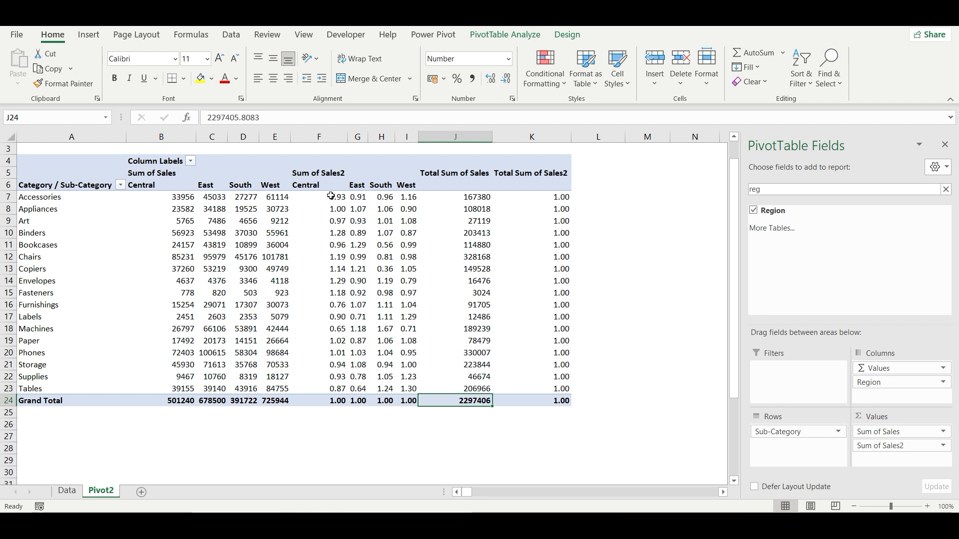
- Examine the regional index values for Accessories, Appliances in Central and East, and Furnishings in Central
{"action": "left_click_drag", "start_coordinate": [331, 197], "coordinate": [406, 197]}
{"action": "left_click", "coordinate": [407, 244]}
{"action": "left_click", "coordinate": [279, 197]}
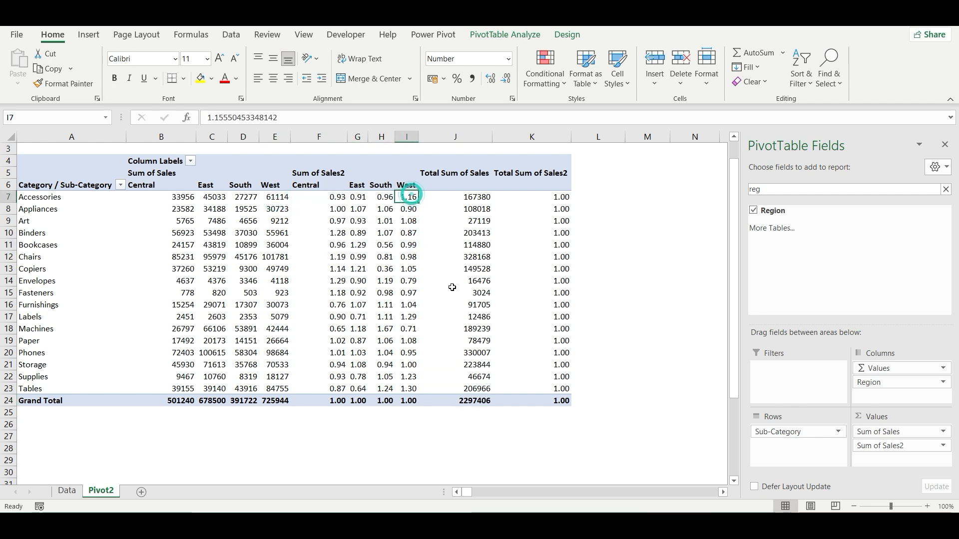
{"action": "left_click", "coordinate": [331, 209]}
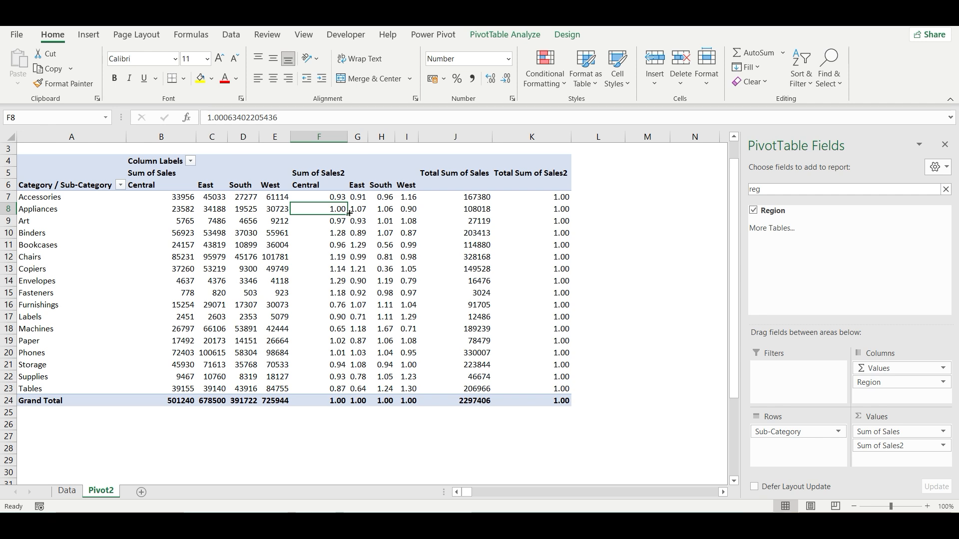
{"action": "left_click", "coordinate": [359, 208]}
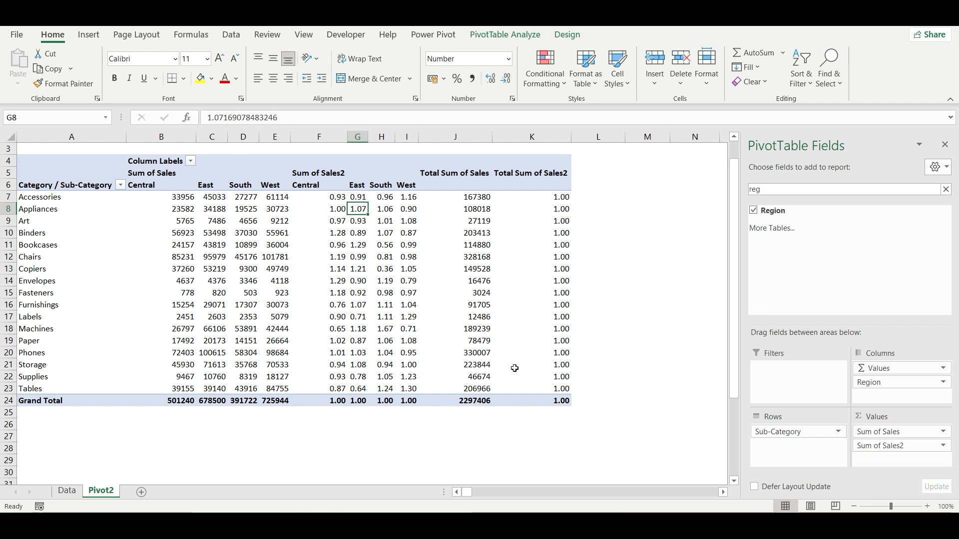
{"action": "mouse_move", "coordinate": [329, 256]}
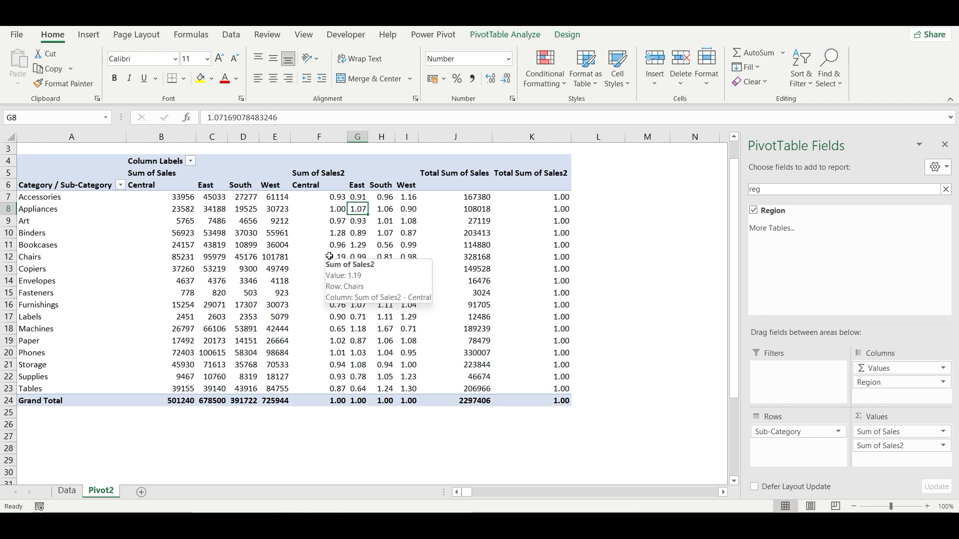
{"action": "left_click", "coordinate": [332, 303]}
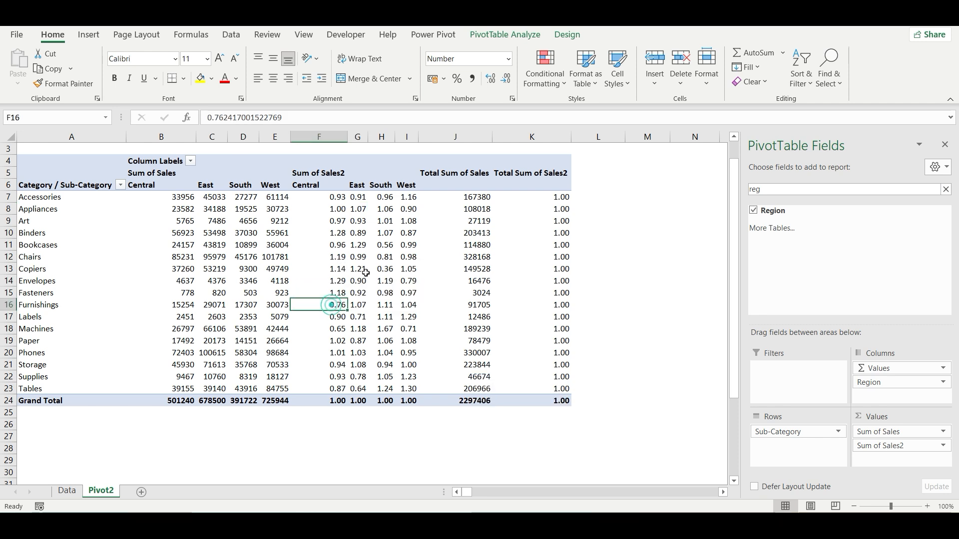
- Review the available Show Values As calculations in the value field settings of Sum of Sales2 and leave without changes
{"action": "right_click", "coordinate": [366, 233]}
{"action": "mouse_move", "coordinate": [417, 375]}
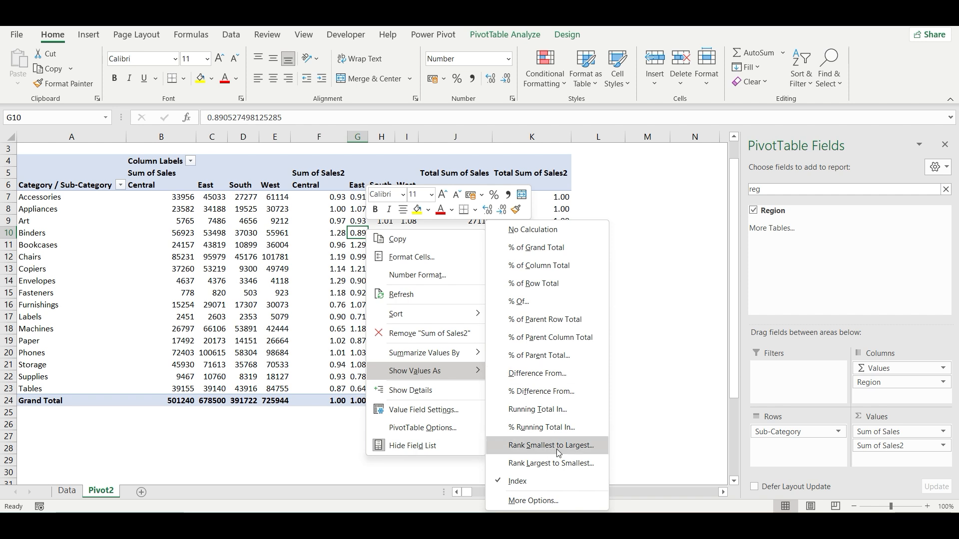
{"action": "left_click", "coordinate": [548, 499]}
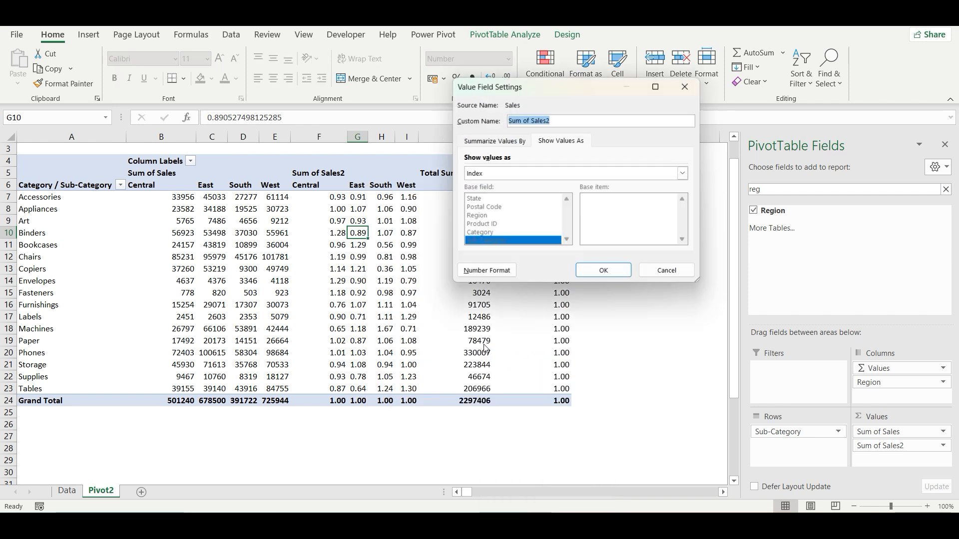
{"action": "left_click", "coordinate": [572, 144]}
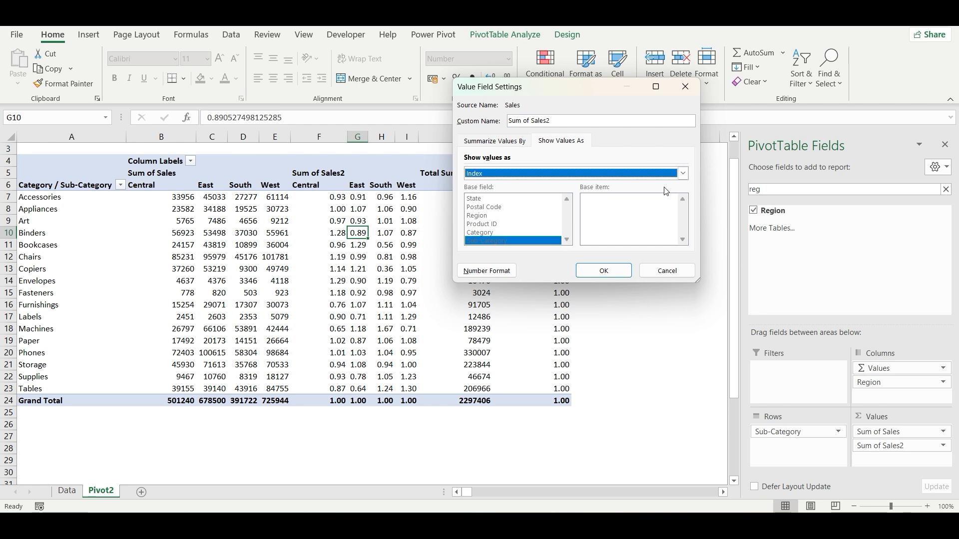
{"action": "left_click", "coordinate": [502, 174]}
{"action": "scroll", "coordinate": [513, 190], "scroll_direction": "up", "scroll_amount": 3}
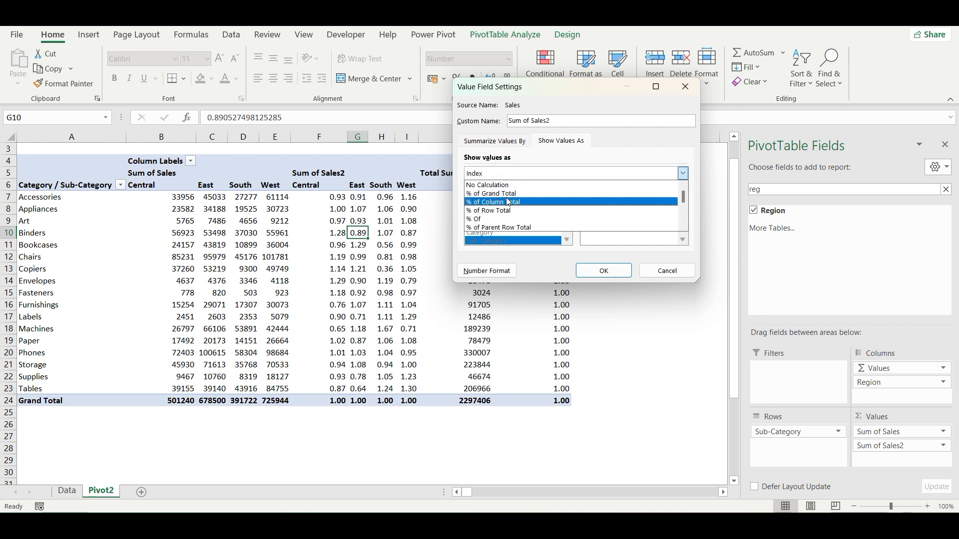
{"action": "scroll", "coordinate": [509, 202], "scroll_direction": "down", "scroll_amount": 3}
{"action": "left_click", "coordinate": [524, 227]}
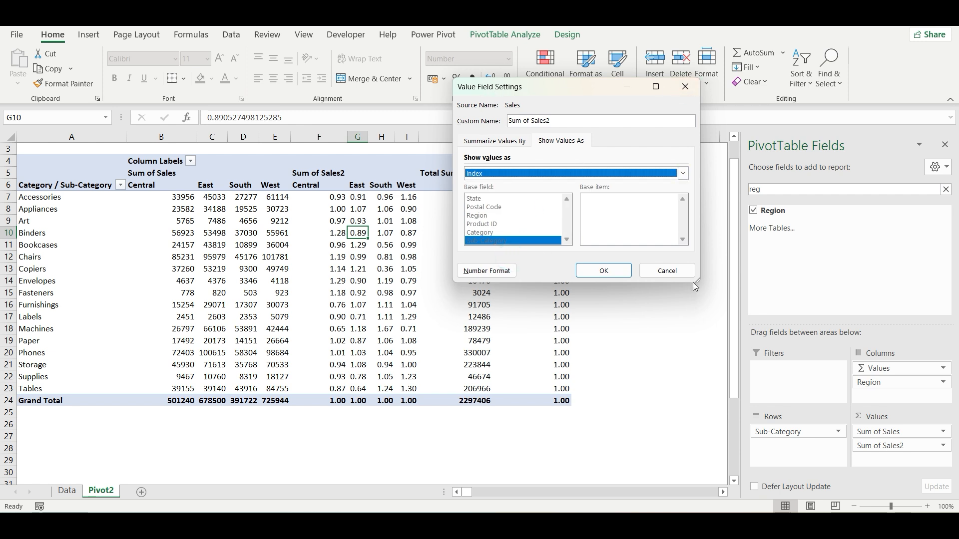
{"action": "left_click", "coordinate": [666, 270]}
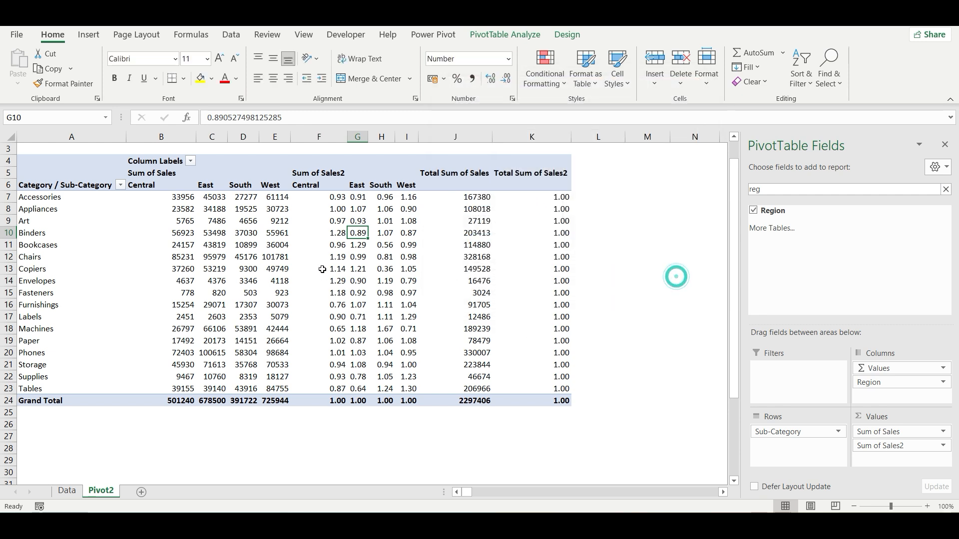
- Remove the Sum of Sales2 field from the pivot table's values, keeping only Sum of Sales
{"action": "right_click", "coordinate": [358, 197]}
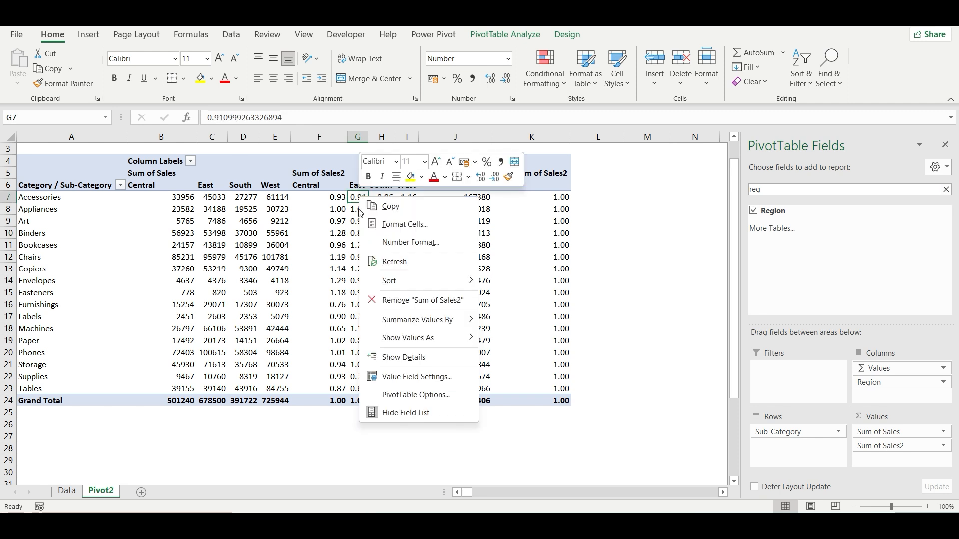
{"action": "left_click", "coordinate": [872, 447]}
{"action": "left_click_drag", "start_coordinate": [872, 447], "coordinate": [438, 398]}
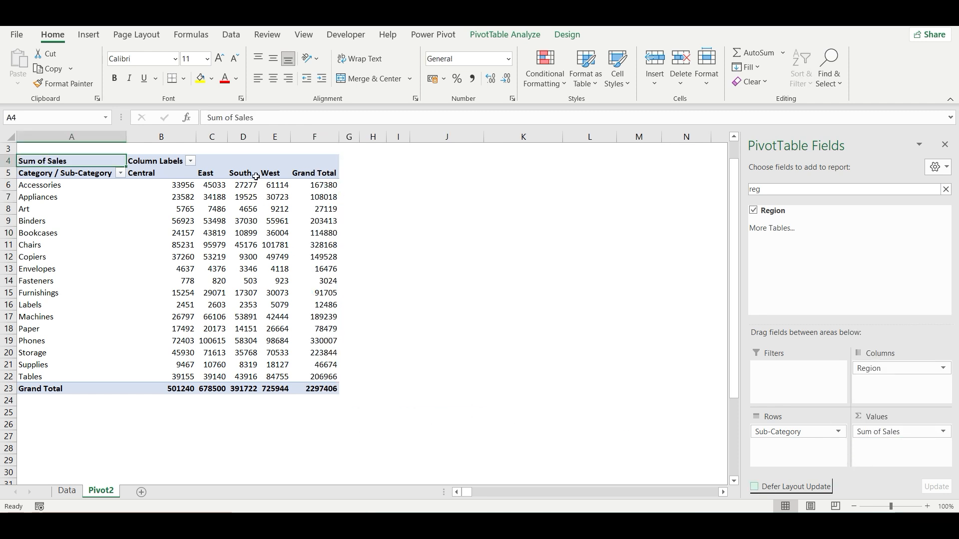
- Show the detail records behind the Accessories sales value for the West region on a new sheet
{"action": "right_click", "coordinate": [269, 186]}
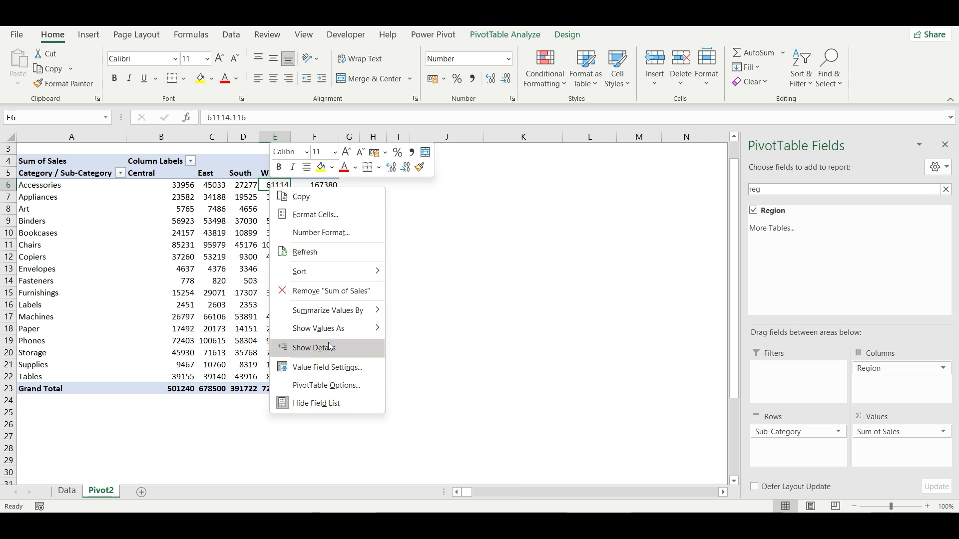
{"action": "key", "text": "Escape"}
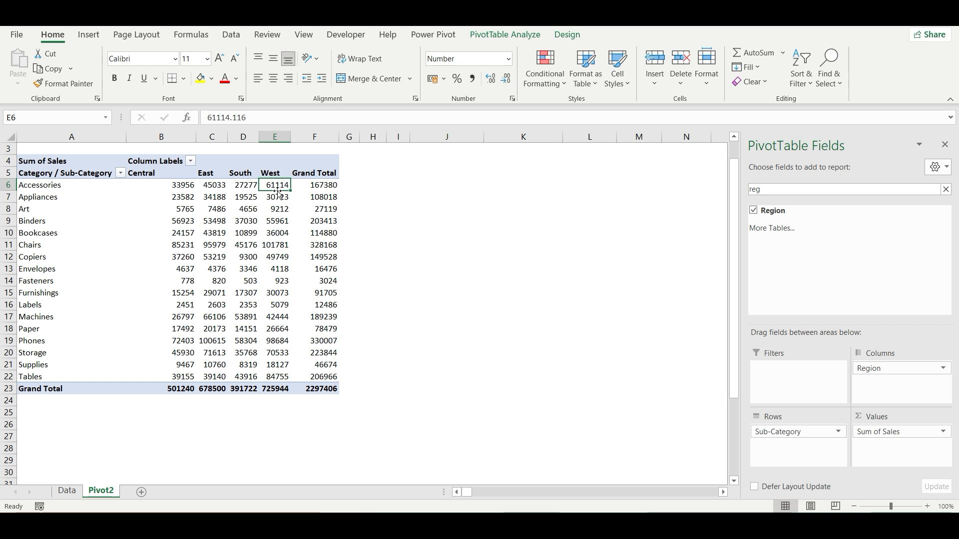
{"action": "mouse_move", "coordinate": [277, 226]}
{"action": "right_click", "coordinate": [275, 186]}
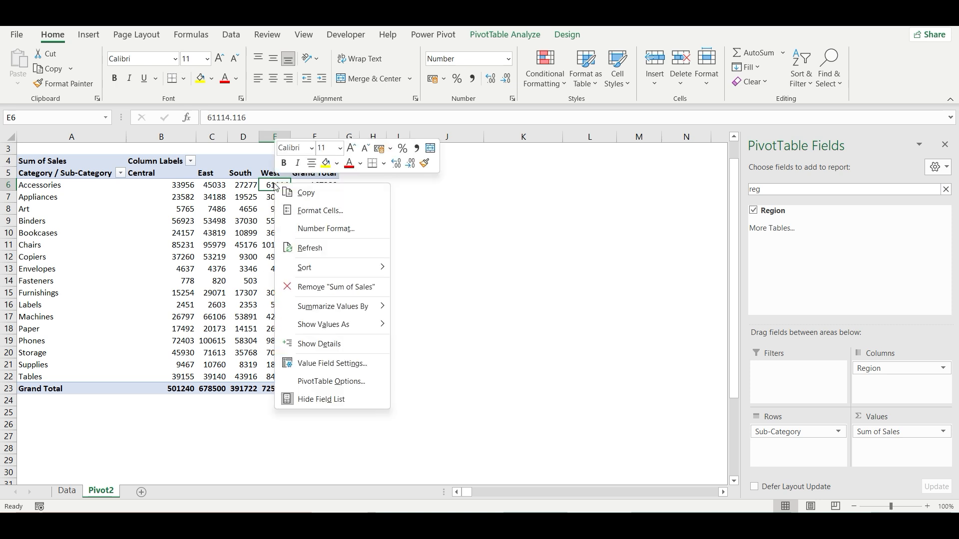
{"action": "left_click", "coordinate": [321, 344]}
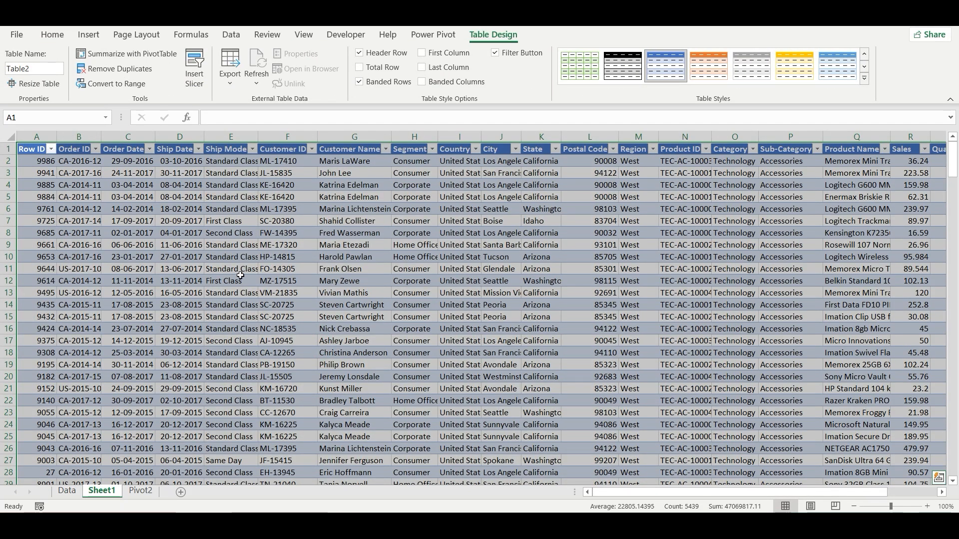
- Select all Sales values in the Accessories West detail table, from R2 down, to check their sum
{"action": "key", "text": "ctrl+Right"}
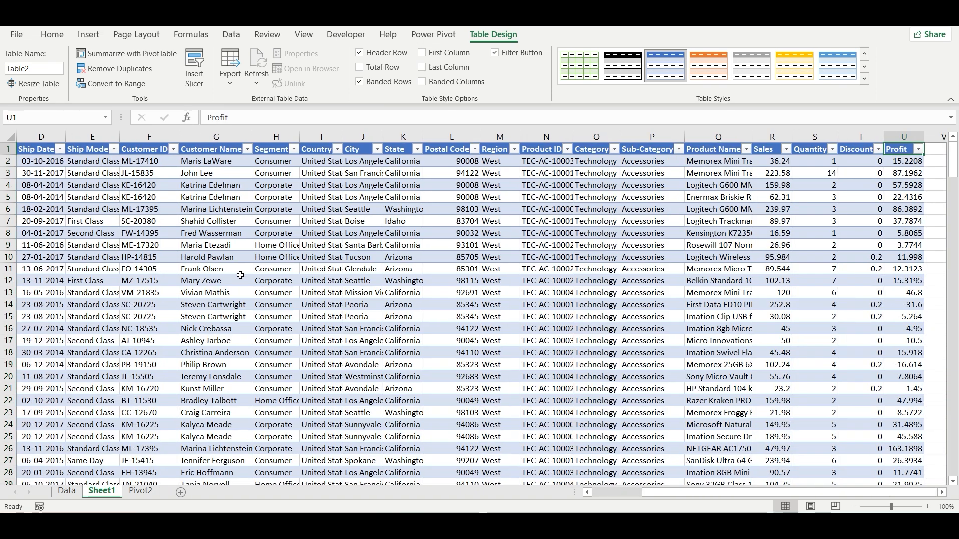
{"action": "key", "text": "Down"}
{"action": "key", "text": "Left"}
{"action": "key", "text": "Left"}
{"action": "key", "text": "Left"}
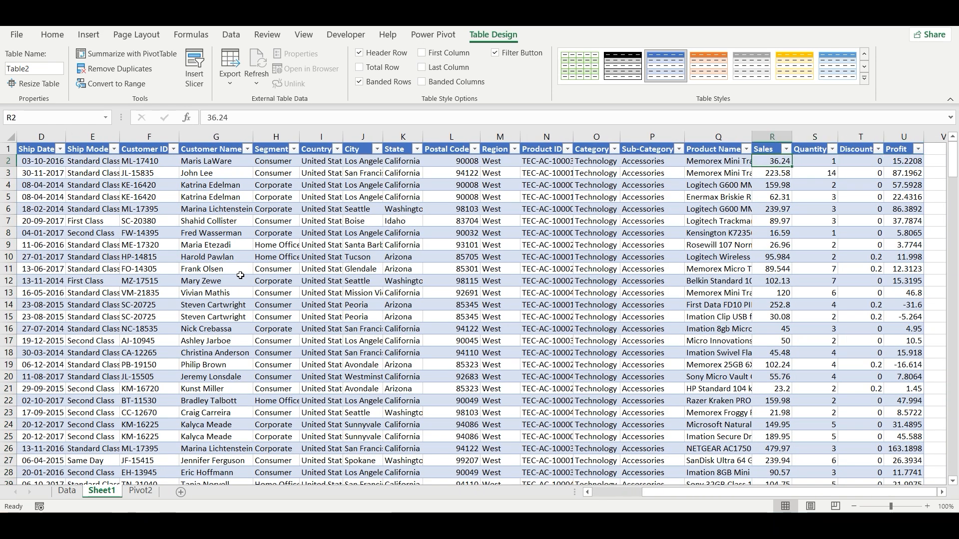
{"action": "key", "text": "ctrl+shift+Down"}
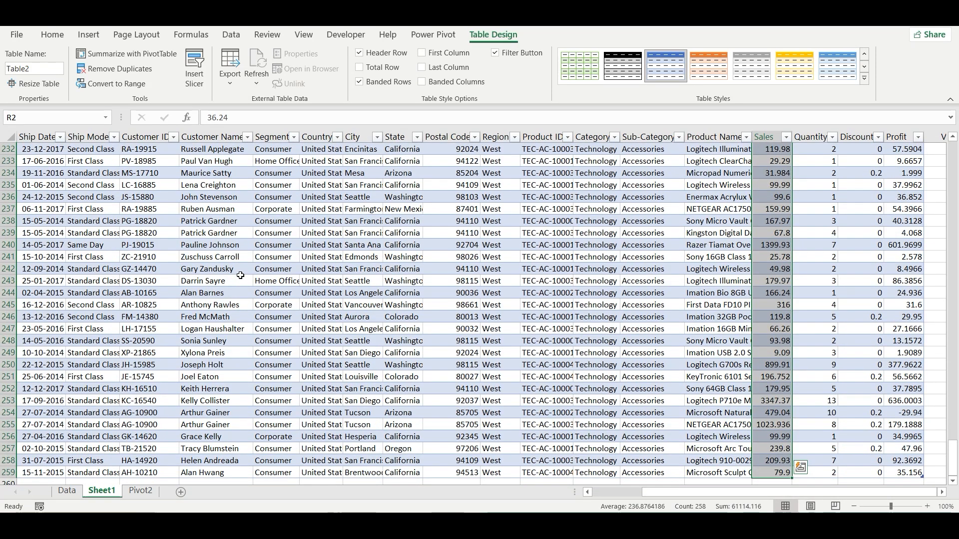
- Return to the Pivot2 sheet and show the detail records behind the Fasteners sales value for the South region
{"action": "left_click", "coordinate": [141, 490]}
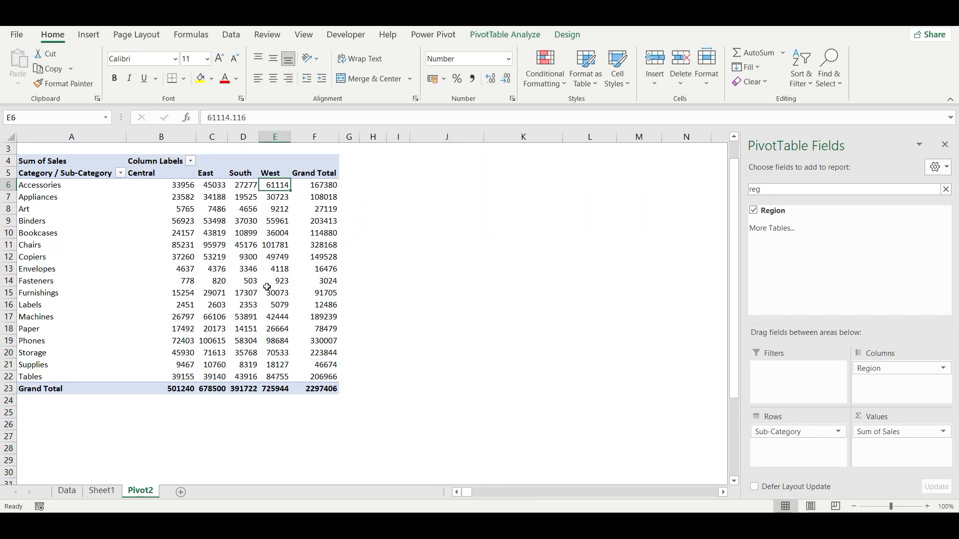
{"action": "left_click", "coordinate": [248, 283]}
{"action": "right_click", "coordinate": [247, 283]}
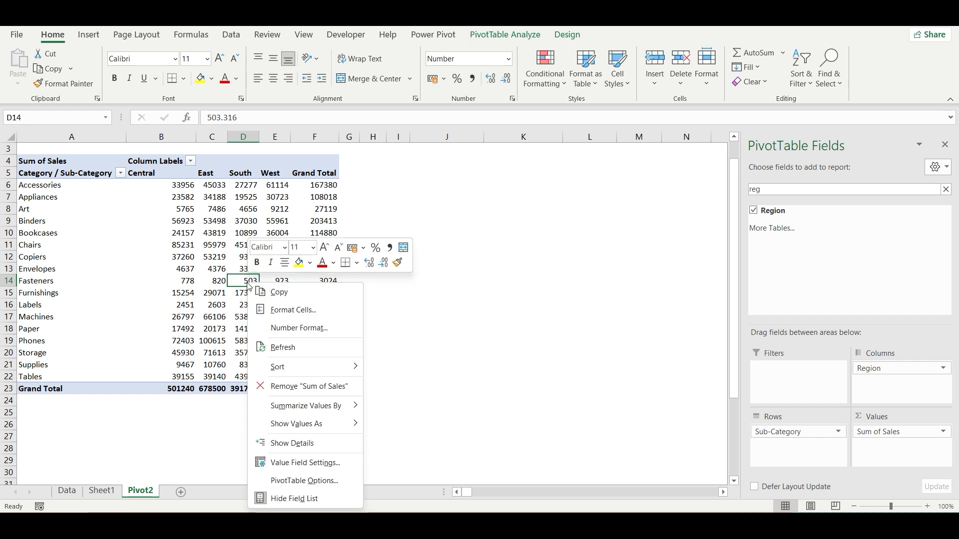
{"action": "left_click", "coordinate": [270, 444]}
- Select all Sales values in the Fasteners South detail table, from R2 down, to check their sum
{"action": "key", "text": "ctrl+Right"}
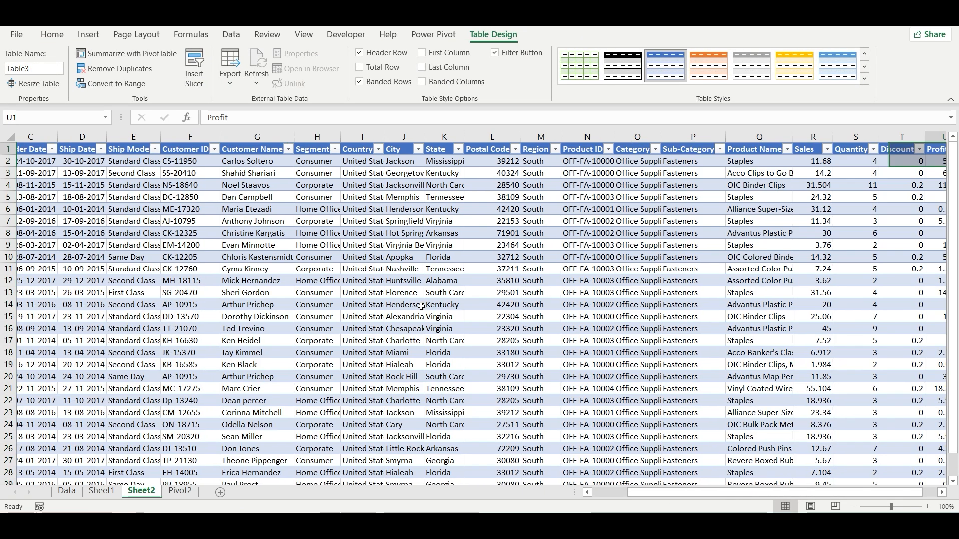
{"action": "key", "text": "Left"}
{"action": "key", "text": "Left"}
{"action": "key", "text": "Left"}
{"action": "key", "text": "Left"}
{"action": "key", "text": "Down"}
{"action": "key", "text": "Right"}
{"action": "key", "text": "ctrl+shift+Down"}
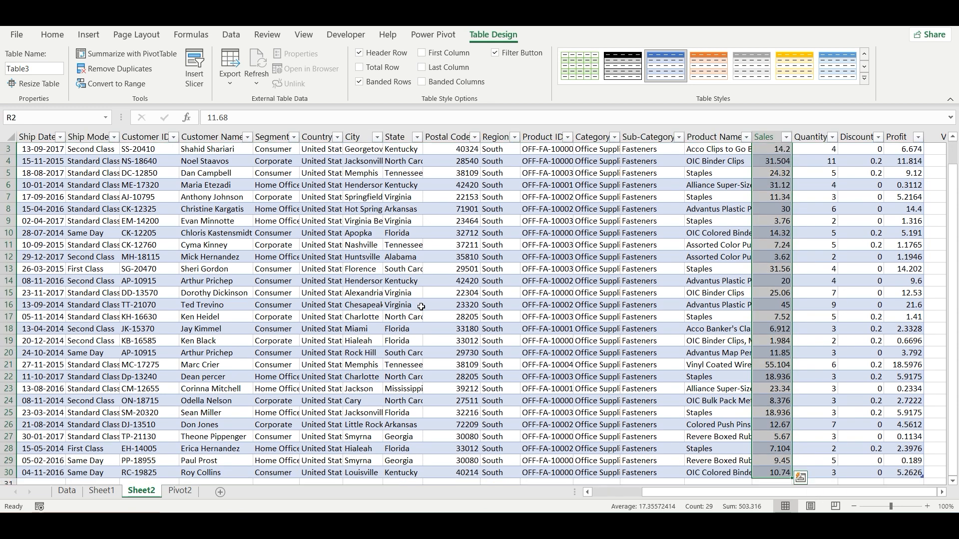
- Look over Sheet1, the pivot table and the source records on the Data sheet, ending back on Pivot2
{"action": "left_click", "coordinate": [102, 490]}
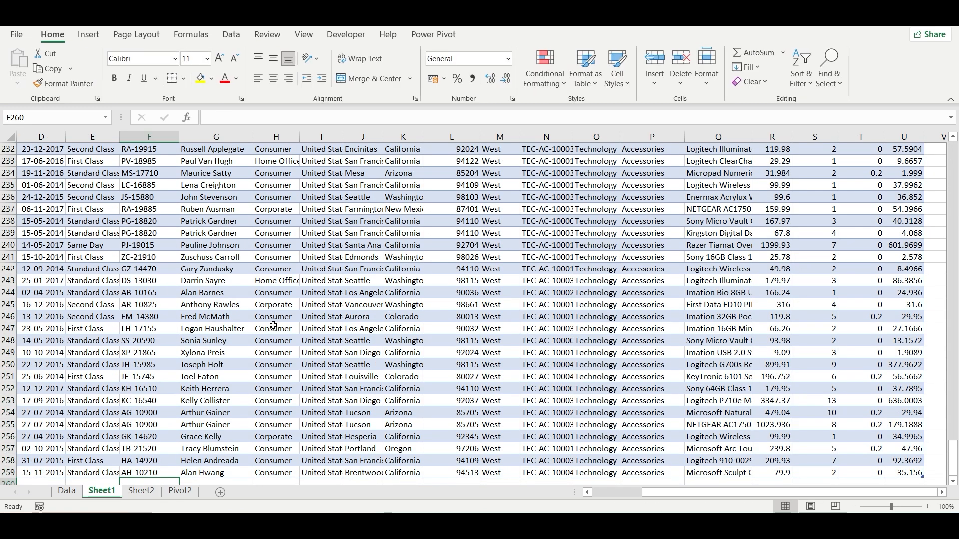
{"action": "key", "text": "ctrl+Page_Down"}
{"action": "key", "text": "ctrl+Page_Down"}
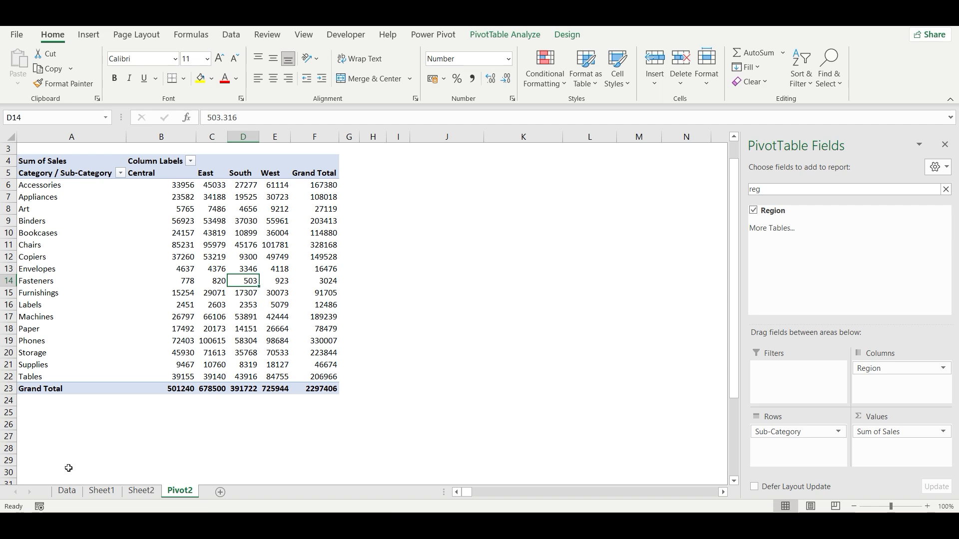
{"action": "left_click", "coordinate": [67, 491]}
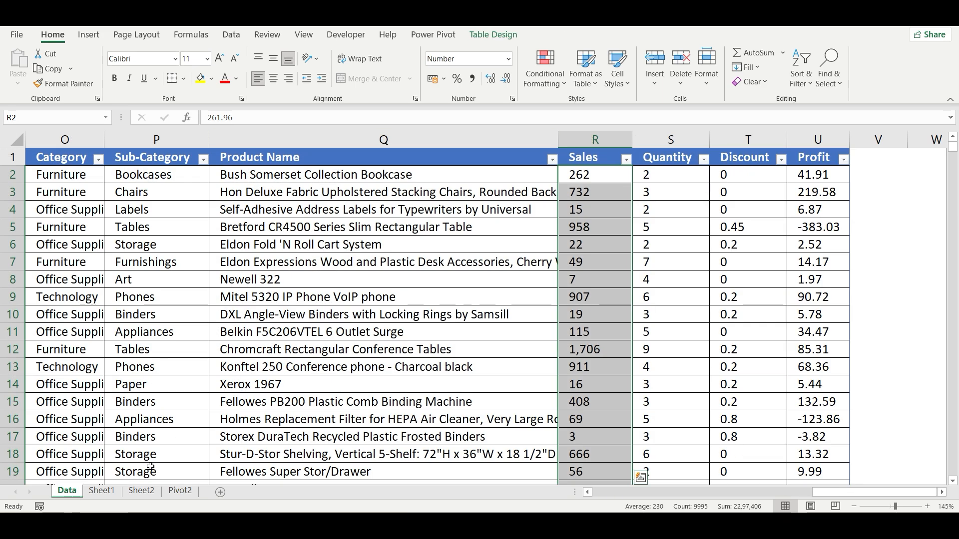
{"action": "left_click", "coordinate": [179, 491]}
- Review the summary functions and number format options in the Sum of Sales value field settings, cancelling without changes
{"action": "right_click", "coordinate": [249, 233]}
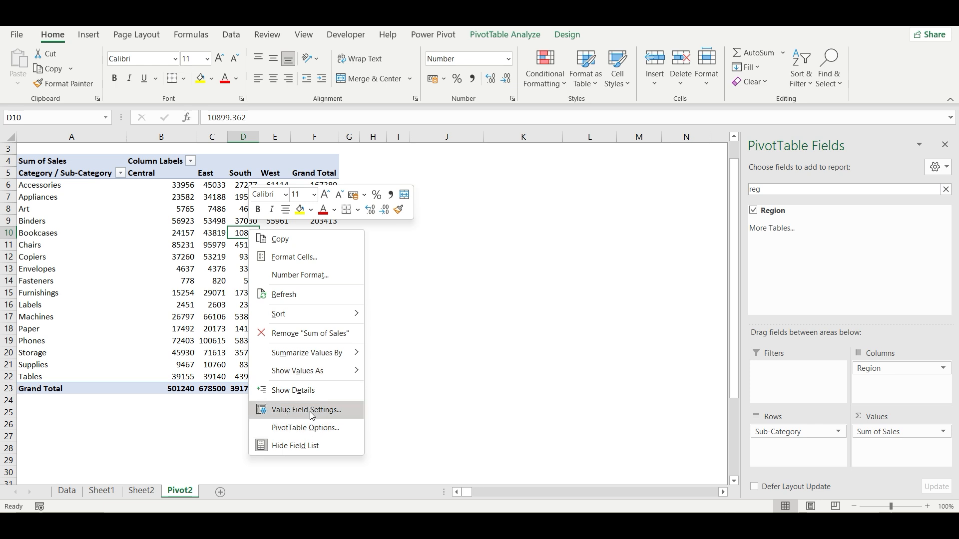
{"action": "left_click", "coordinate": [306, 410]}
{"action": "left_click_drag", "start_coordinate": [295, 317], "coordinate": [505, 220]}
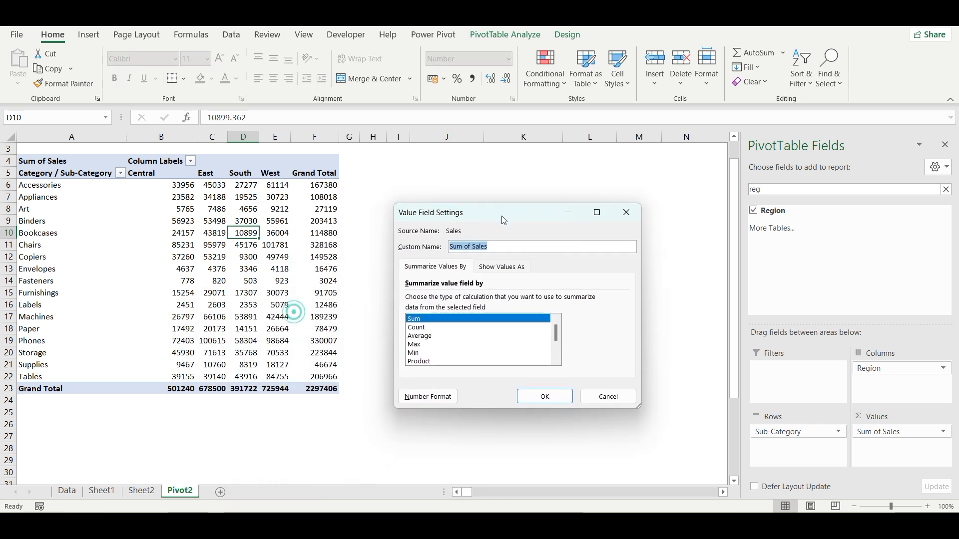
{"action": "left_click_drag", "start_coordinate": [557, 337], "coordinate": [557, 350]}
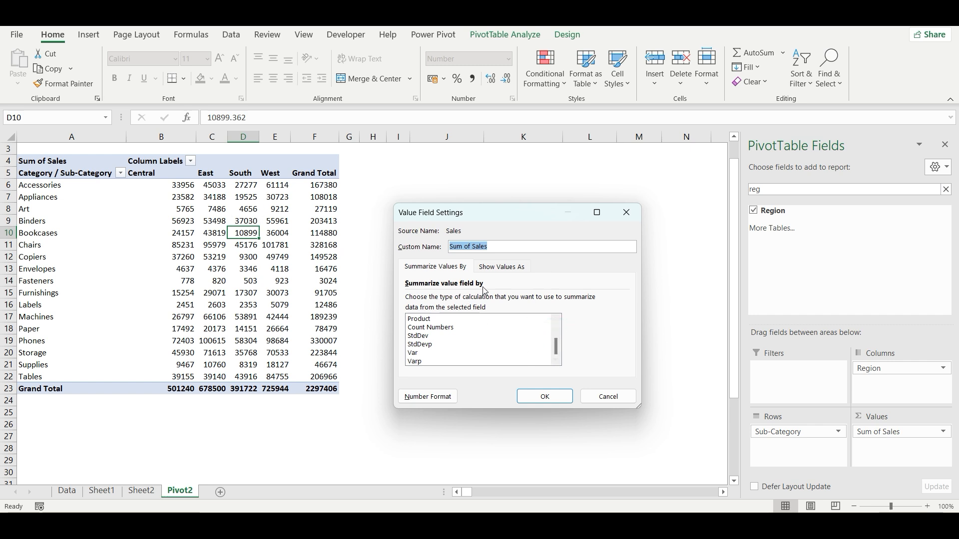
{"action": "left_click", "coordinate": [426, 397]}
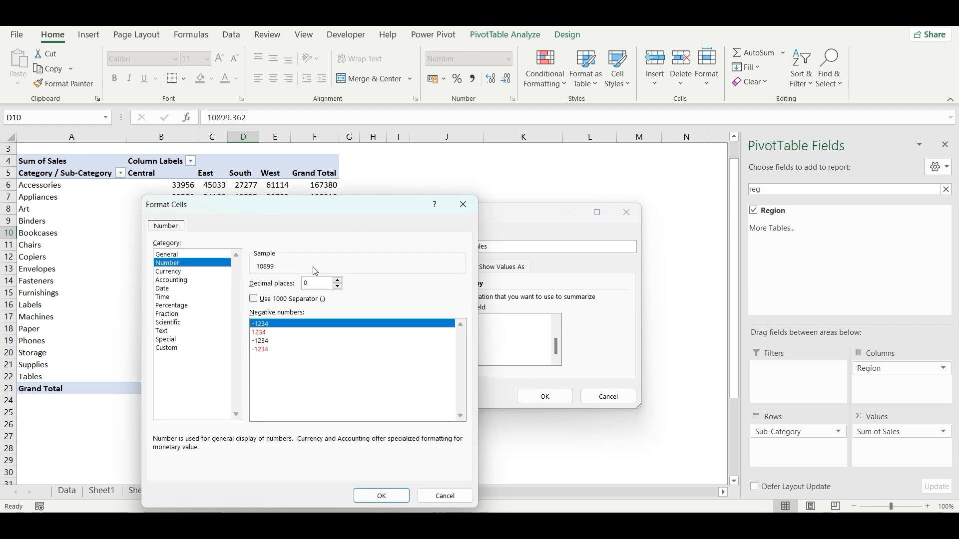
{"action": "left_click", "coordinate": [468, 214]}
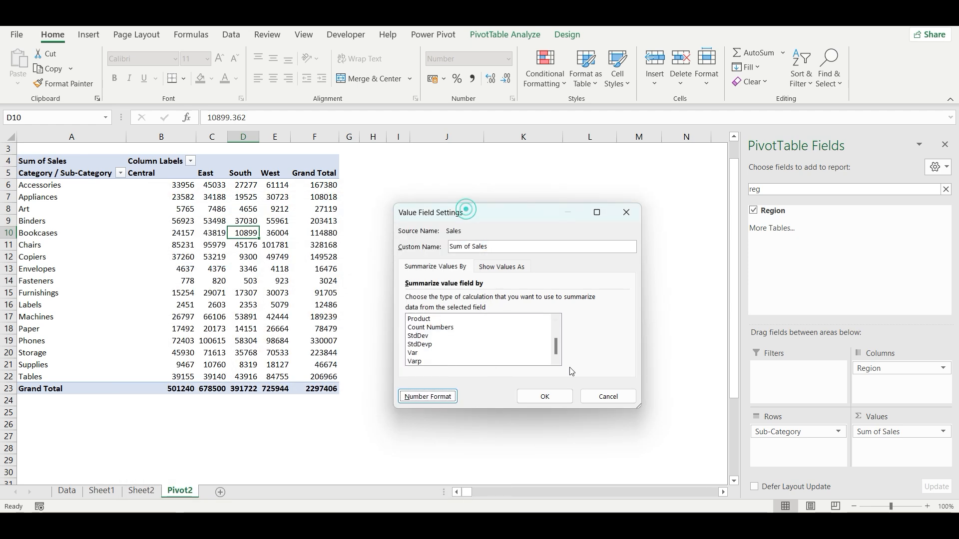
{"action": "left_click", "coordinate": [619, 400]}
{"action": "right_click", "coordinate": [275, 225]}
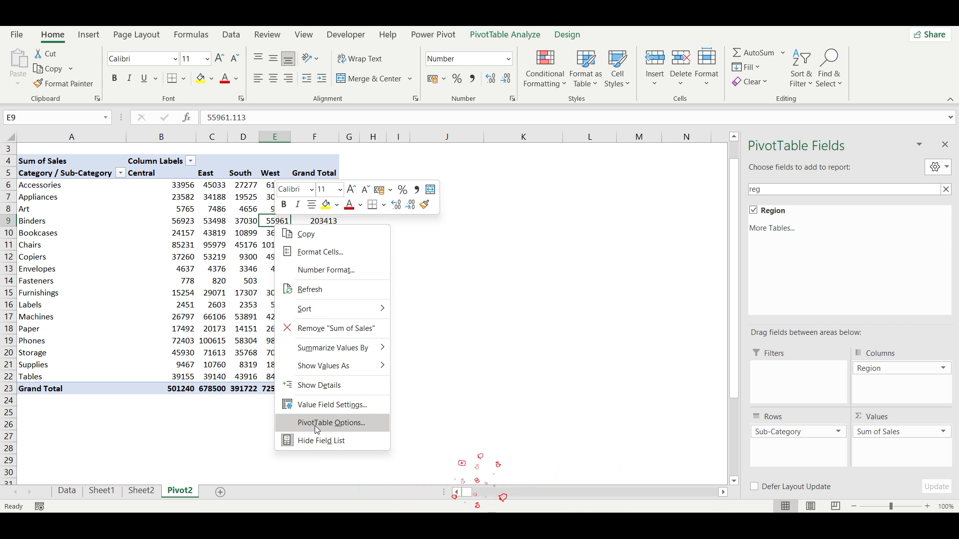
{"action": "left_click", "coordinate": [453, 320]}
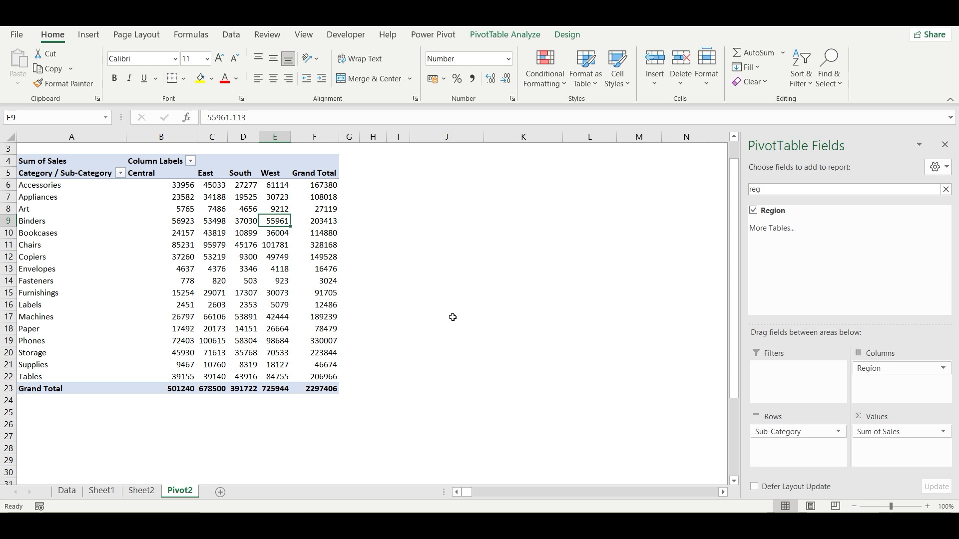